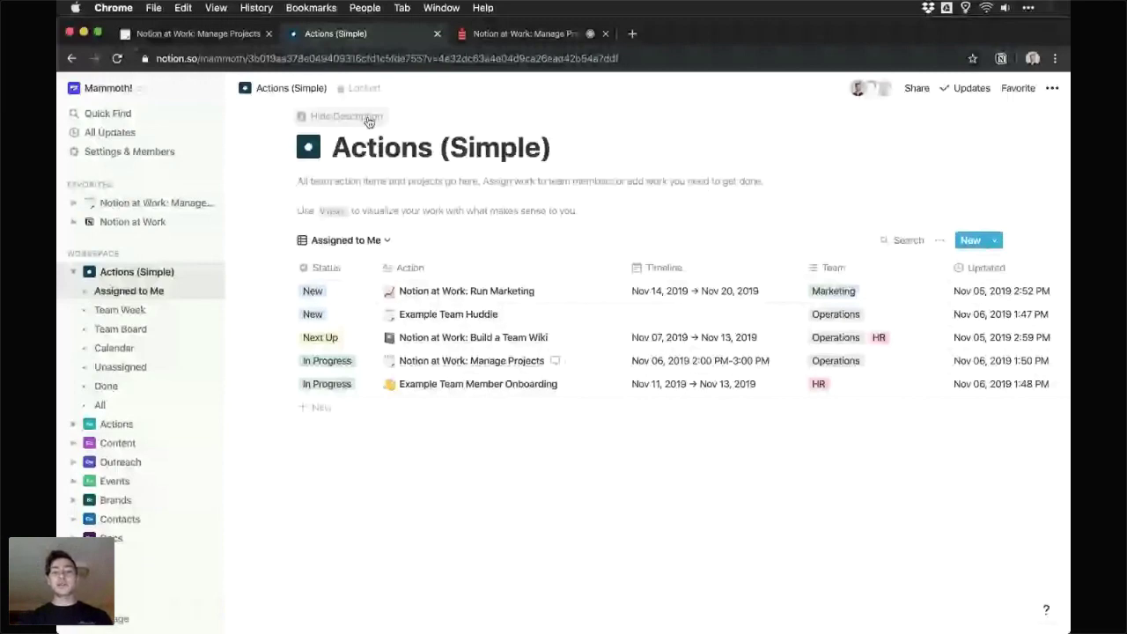
# - Switch the Actions (Simple) database to its Team Week view showing timeline, owner and team
pyautogui.click(359, 195)
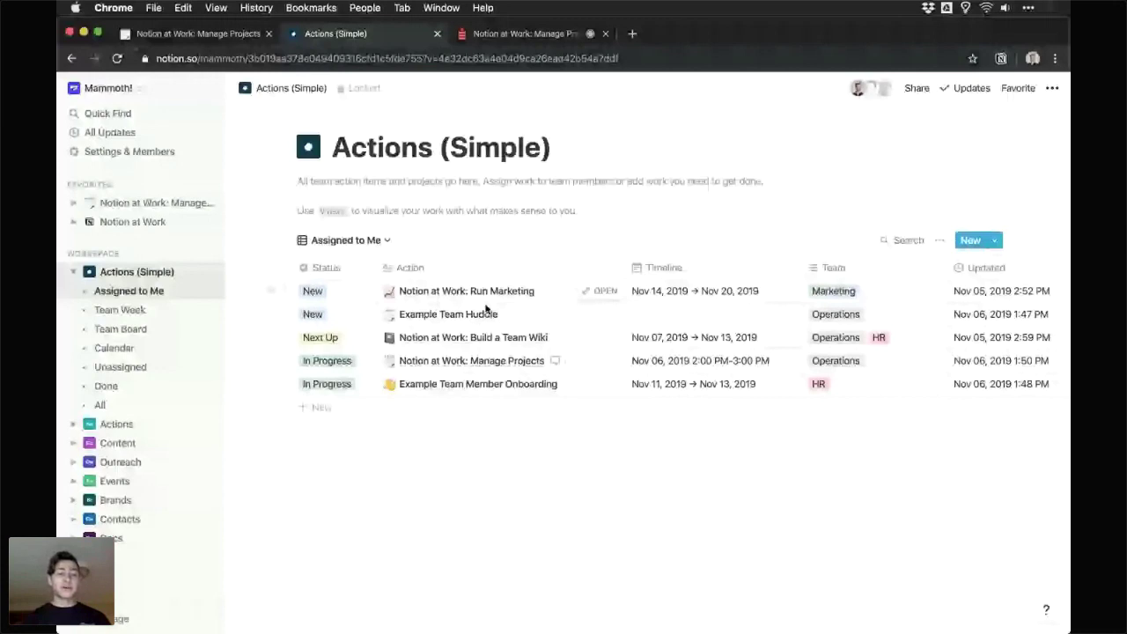
pyautogui.click(356, 240)
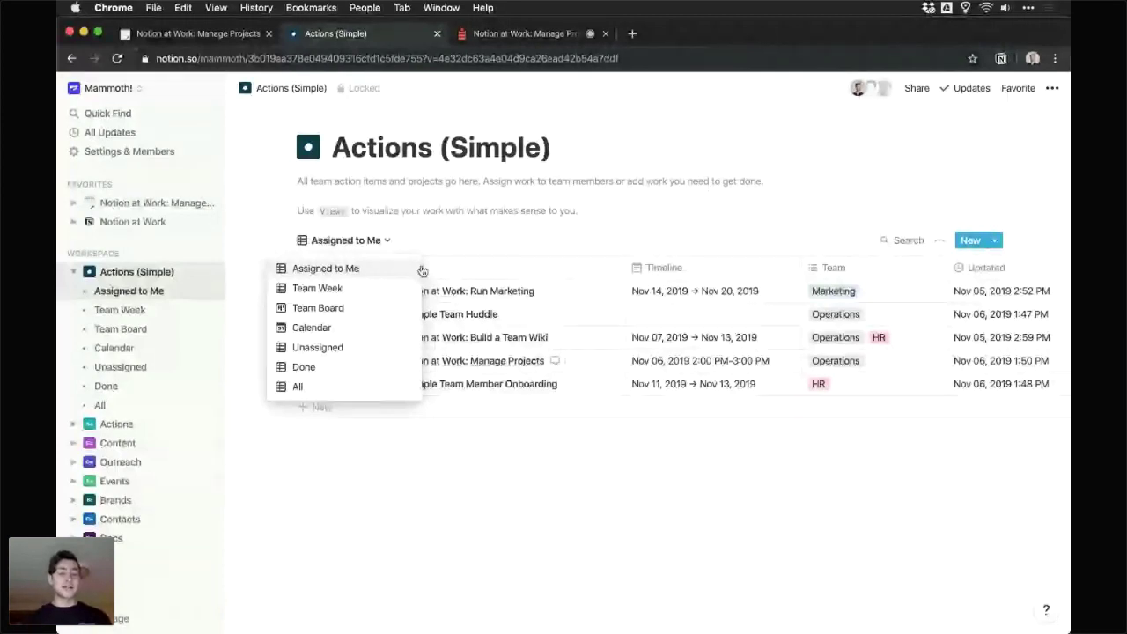
pyautogui.click(426, 245)
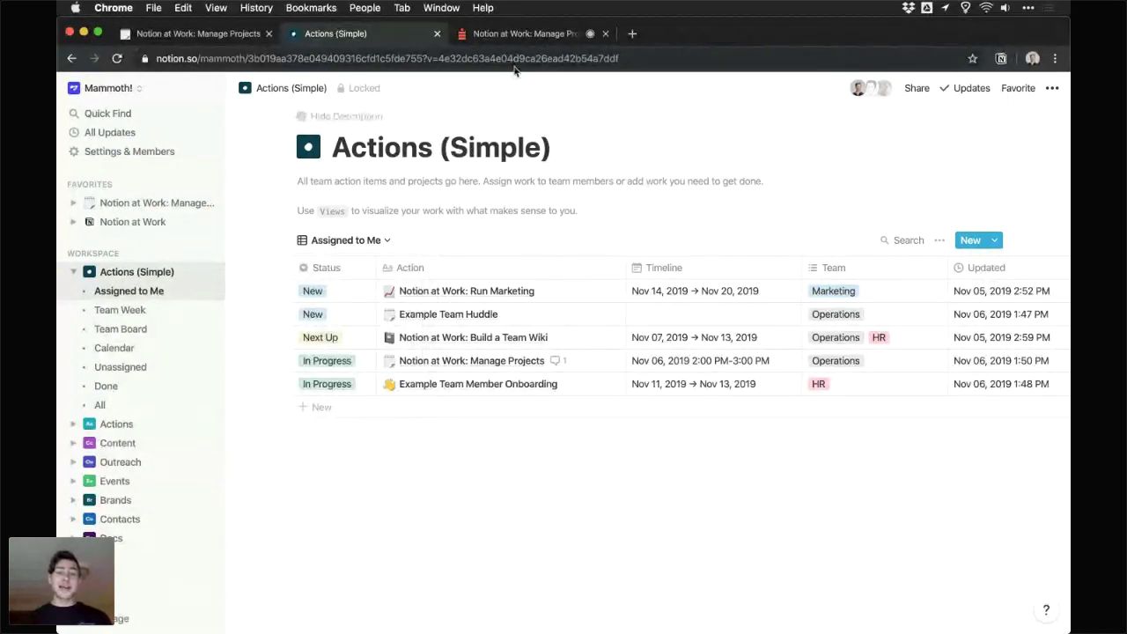
pyautogui.click(523, 37)
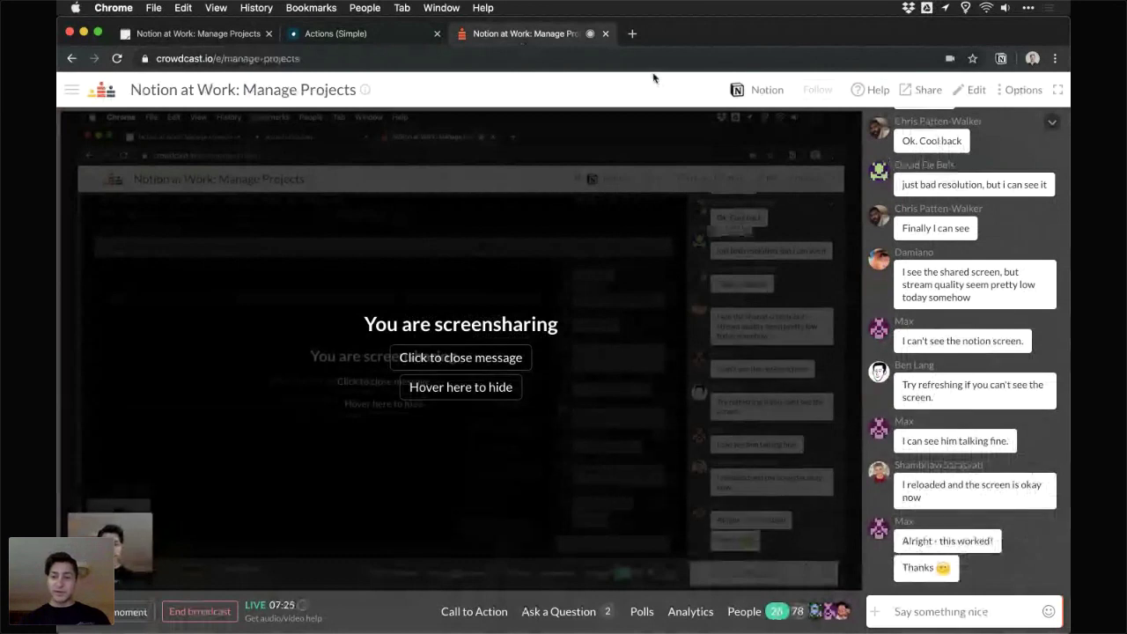
pyautogui.click(408, 37)
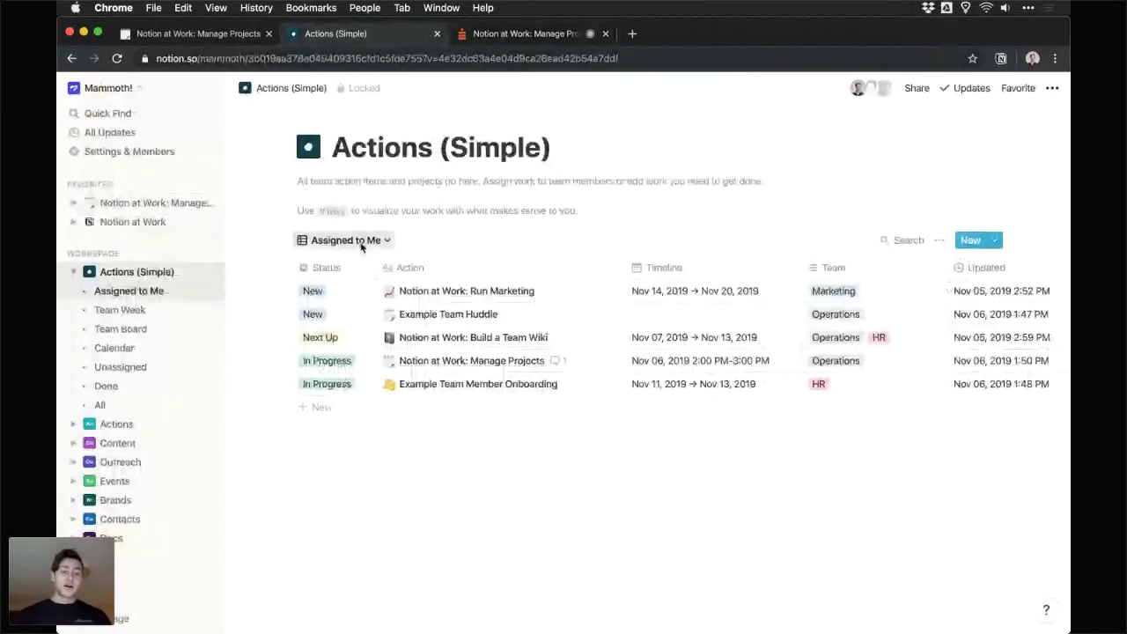
pyautogui.click(363, 240)
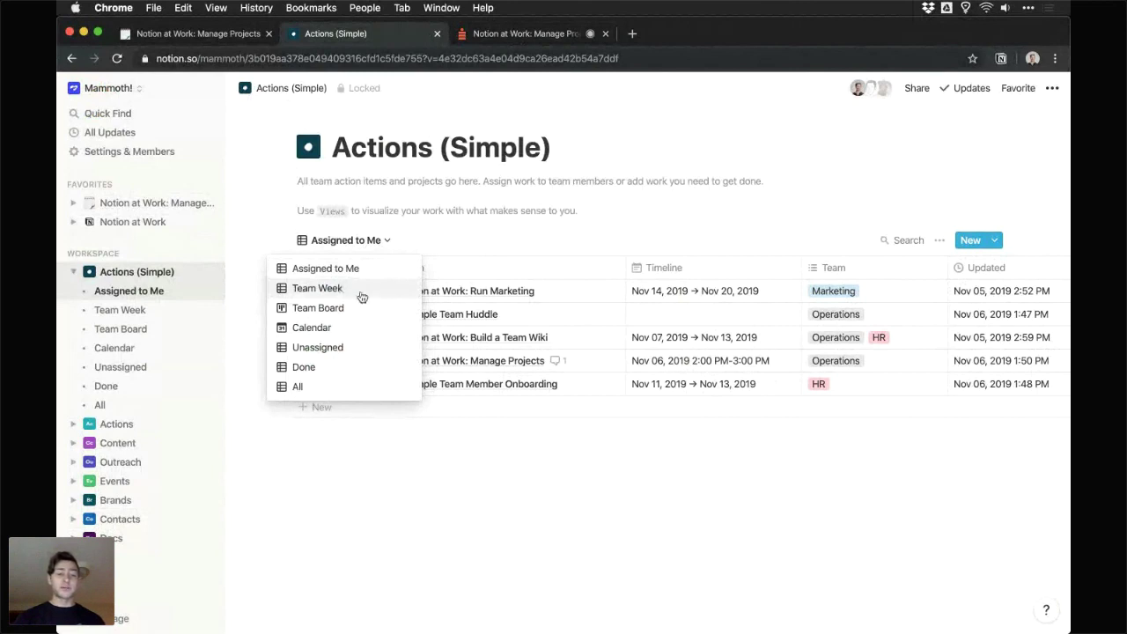
pyautogui.click(361, 297)
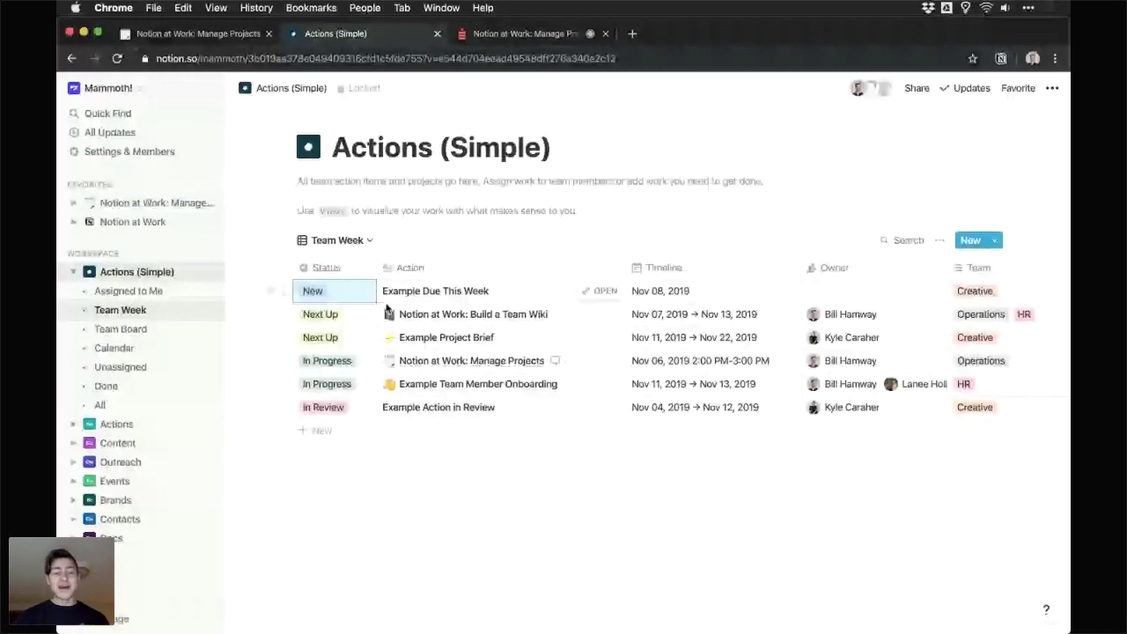
pyautogui.press('Return')
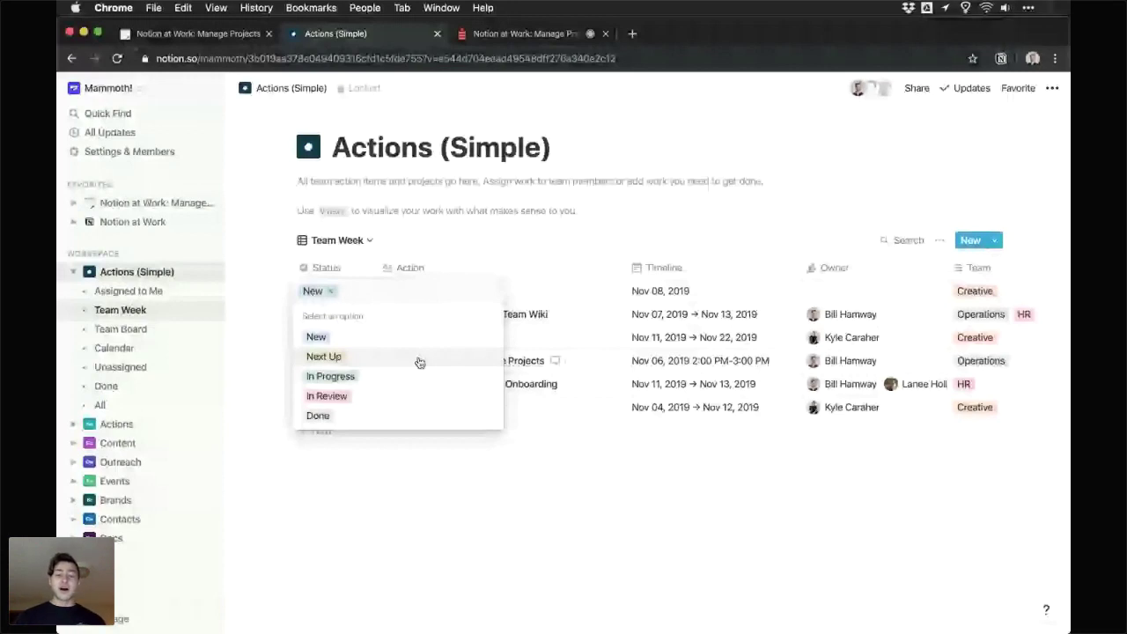
pyautogui.click(536, 315)
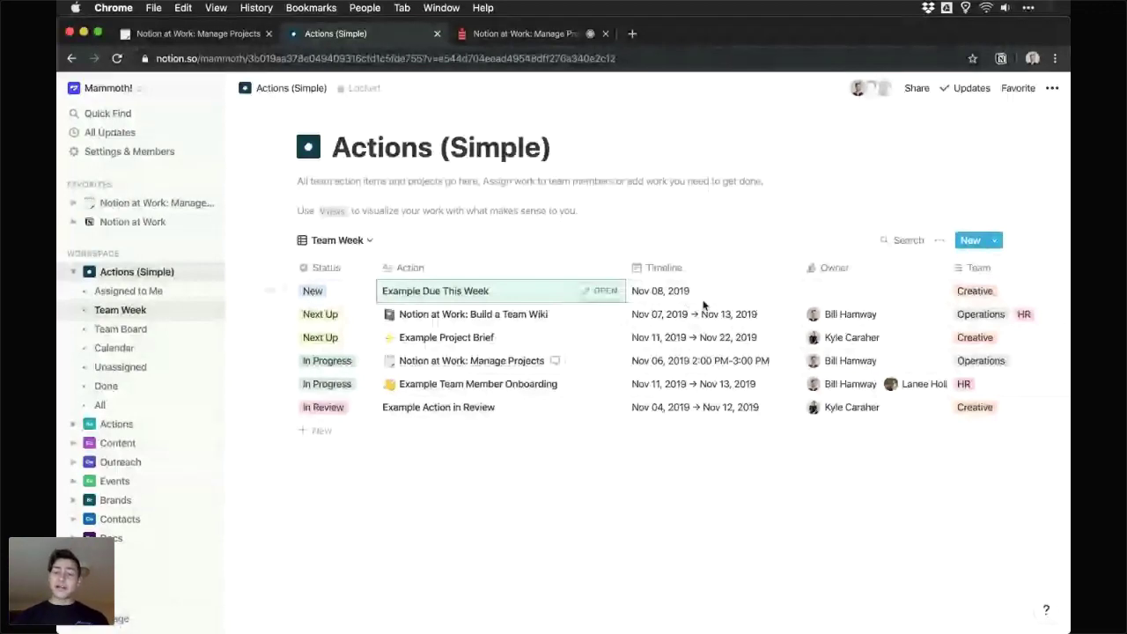
# - Add an 'On day of event' reminder to Build a Team Wiki's Nov 07 → Nov 13 timeline
pyautogui.press('Right')
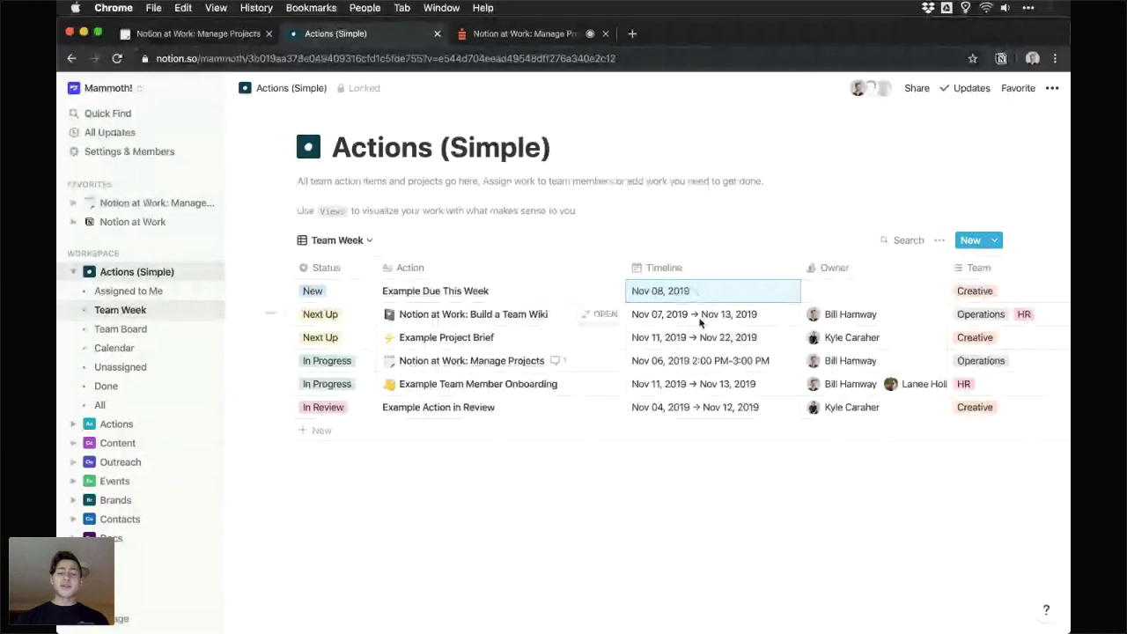
pyautogui.press('Down')
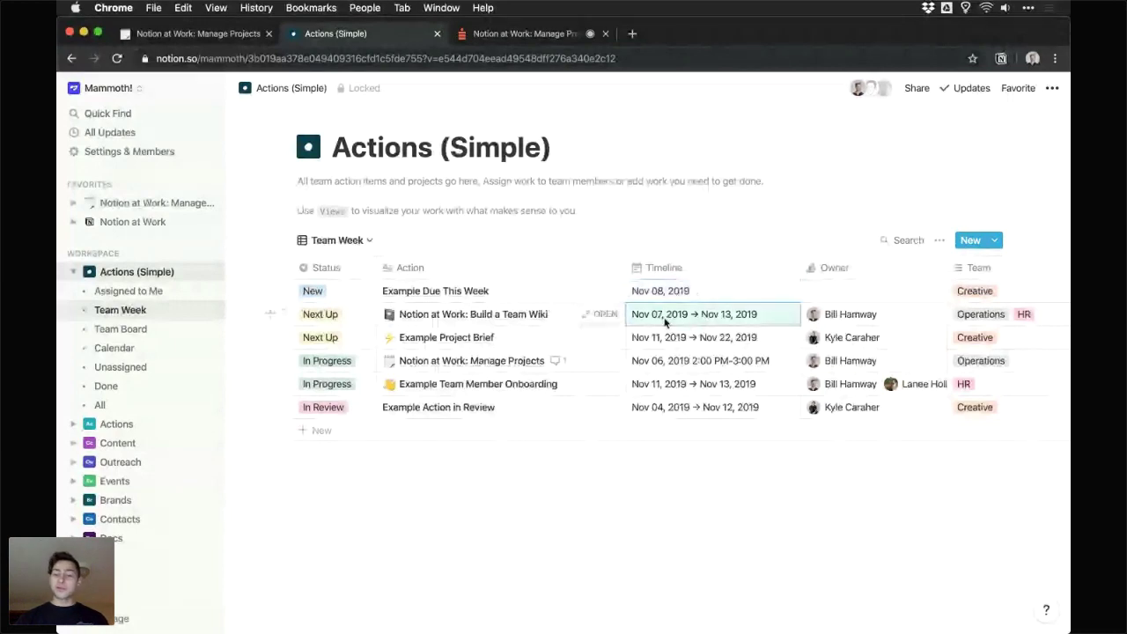
pyautogui.click(737, 322)
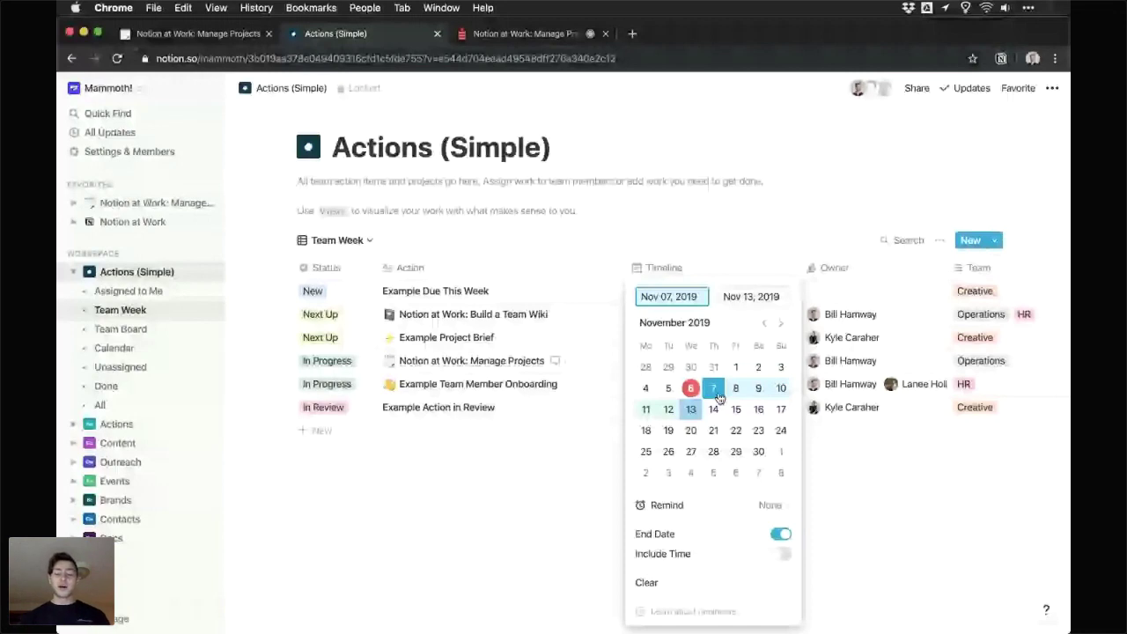
pyautogui.click(771, 506)
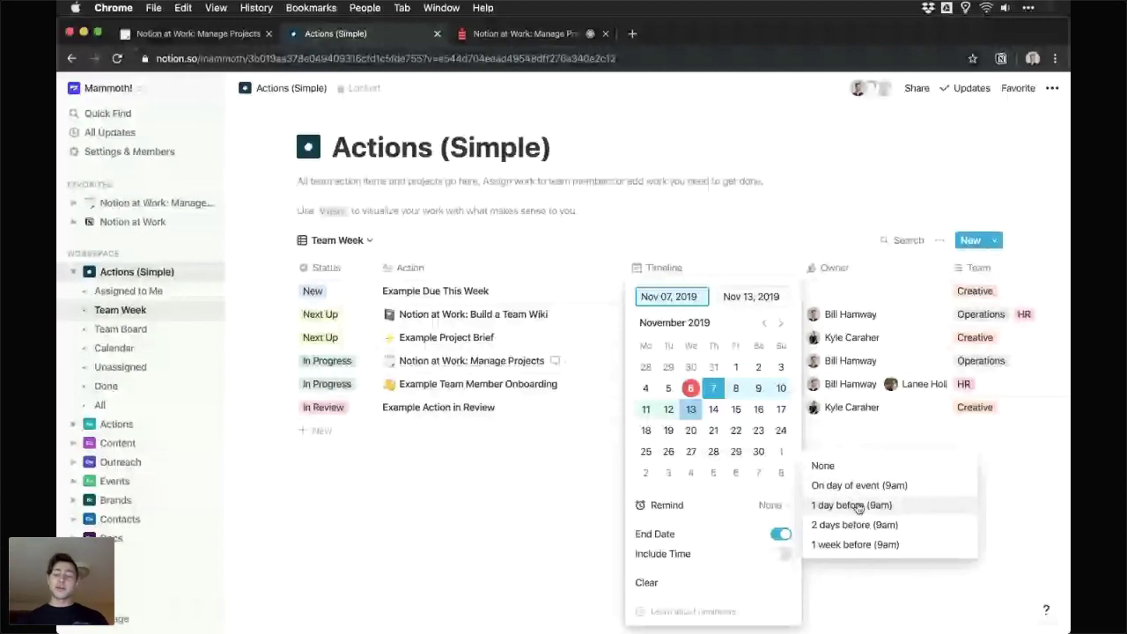
pyautogui.click(855, 490)
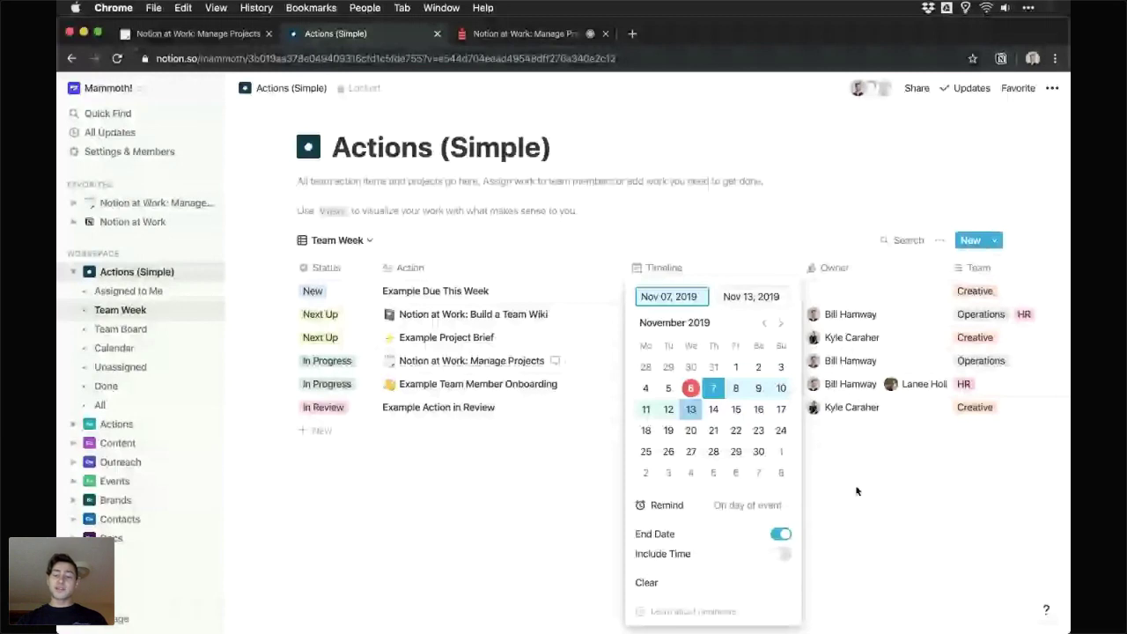
pyautogui.click(833, 527)
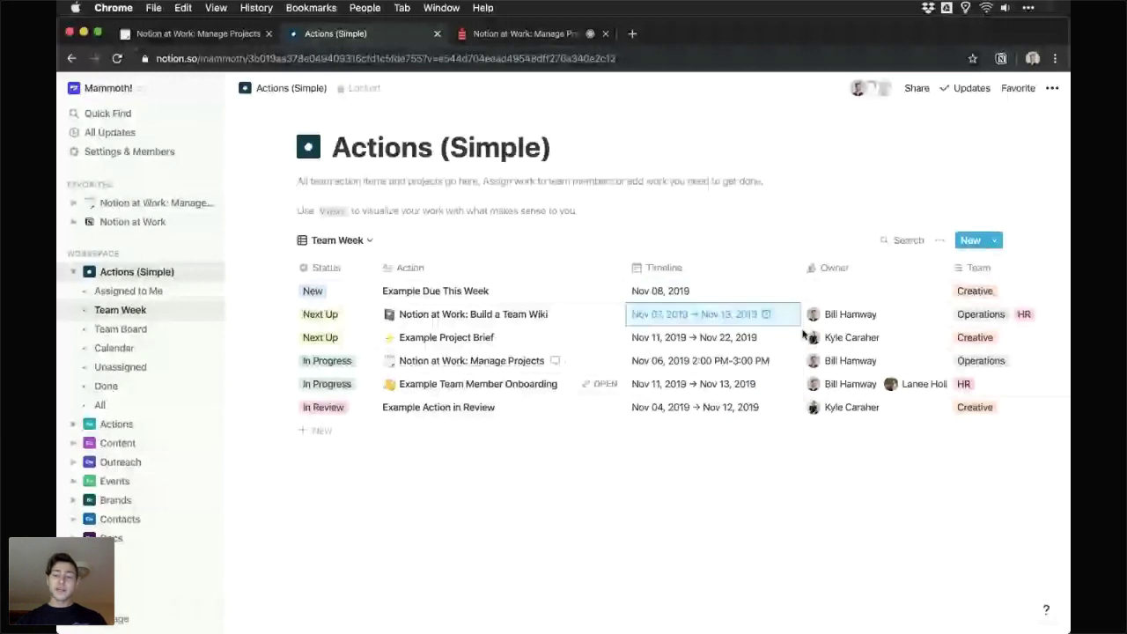
pyautogui.click(580, 317)
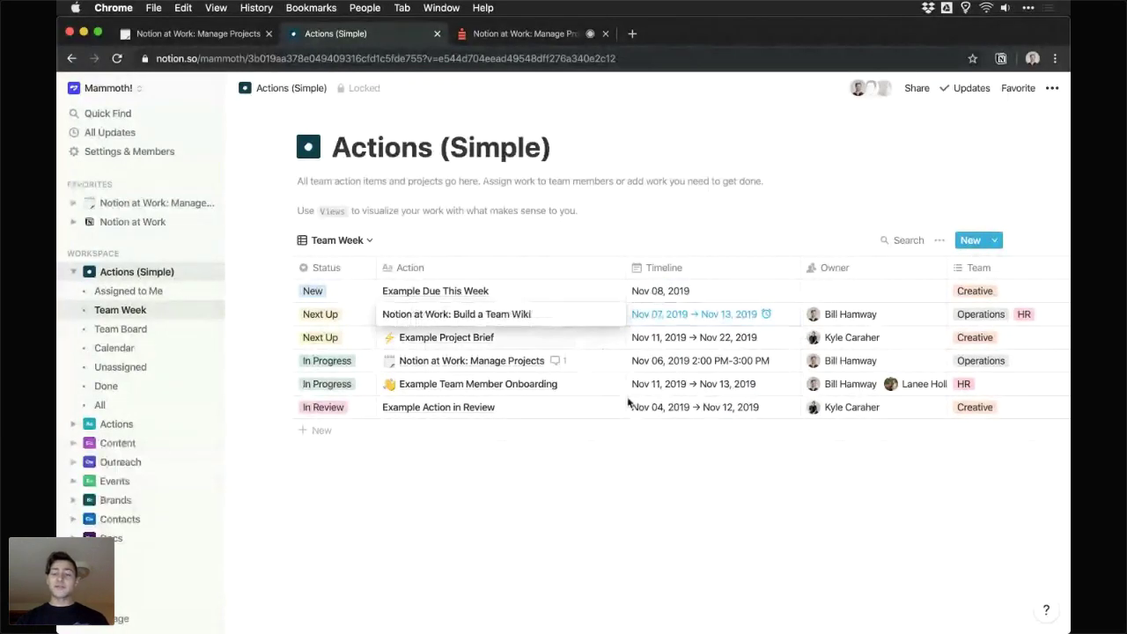
# - Assign a team member as owner of the Example Due This Week action
pyautogui.press('Escape')
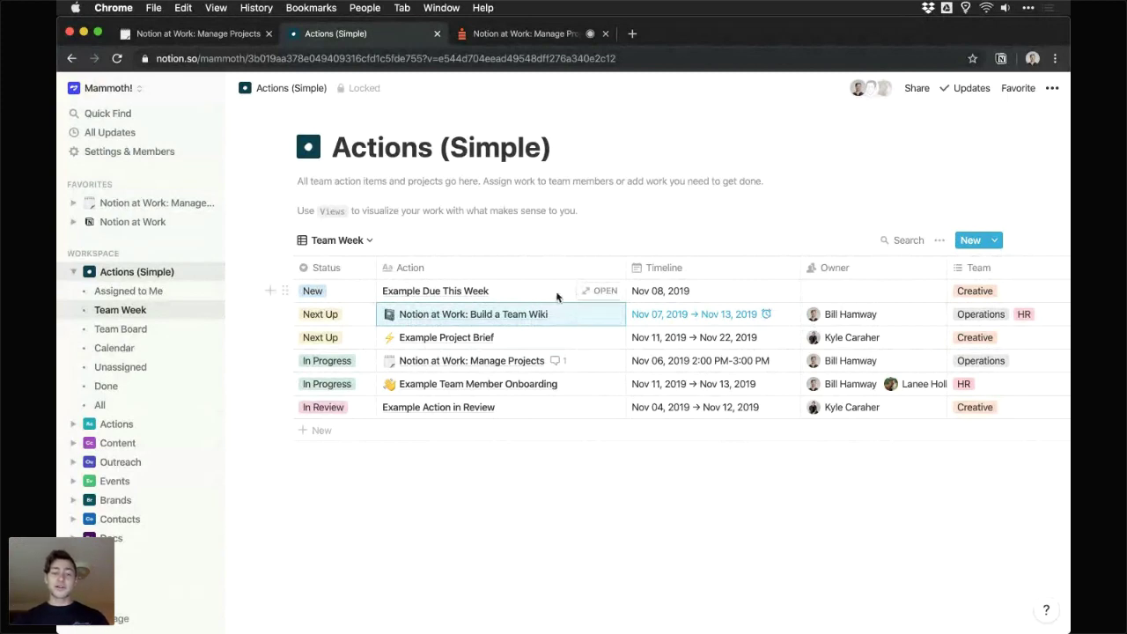
pyautogui.press('Up')
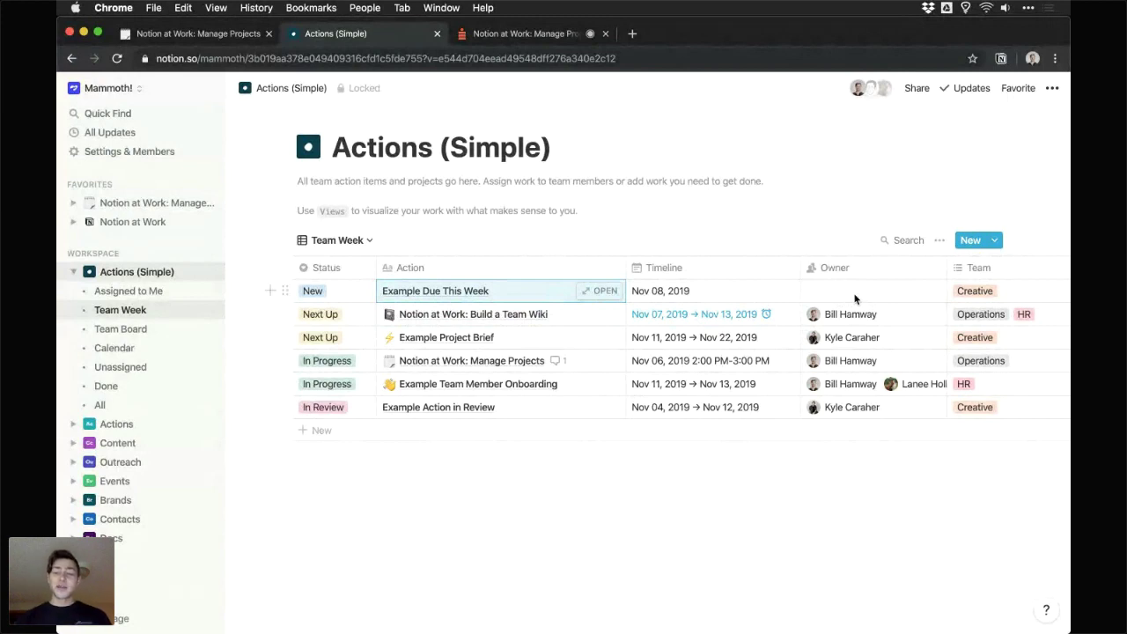
pyautogui.click(854, 296)
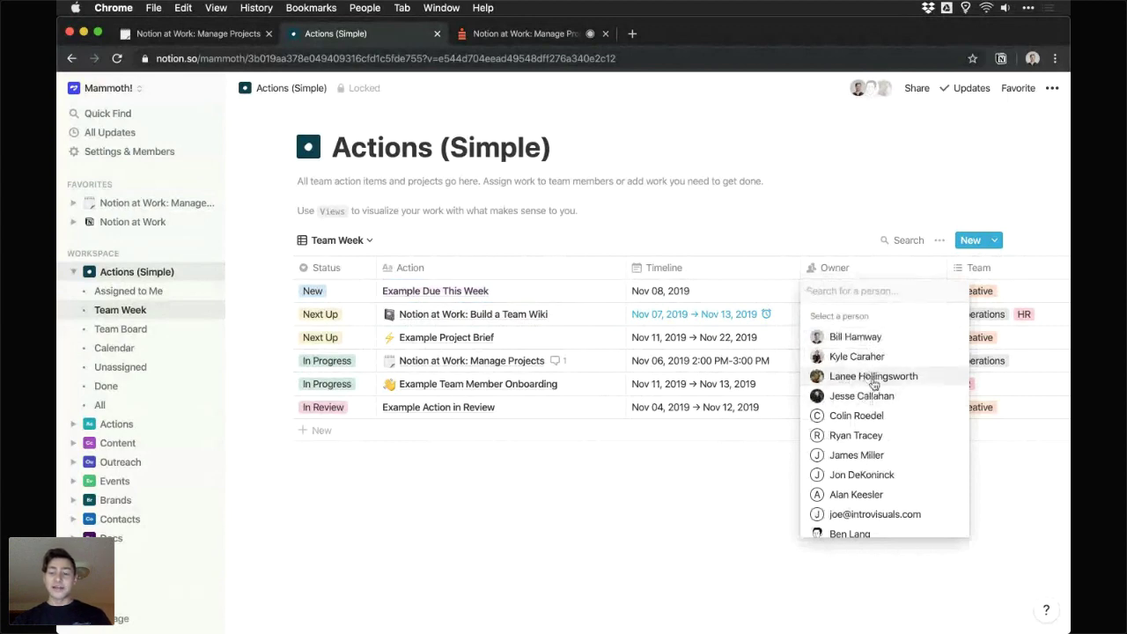
pyautogui.click(873, 378)
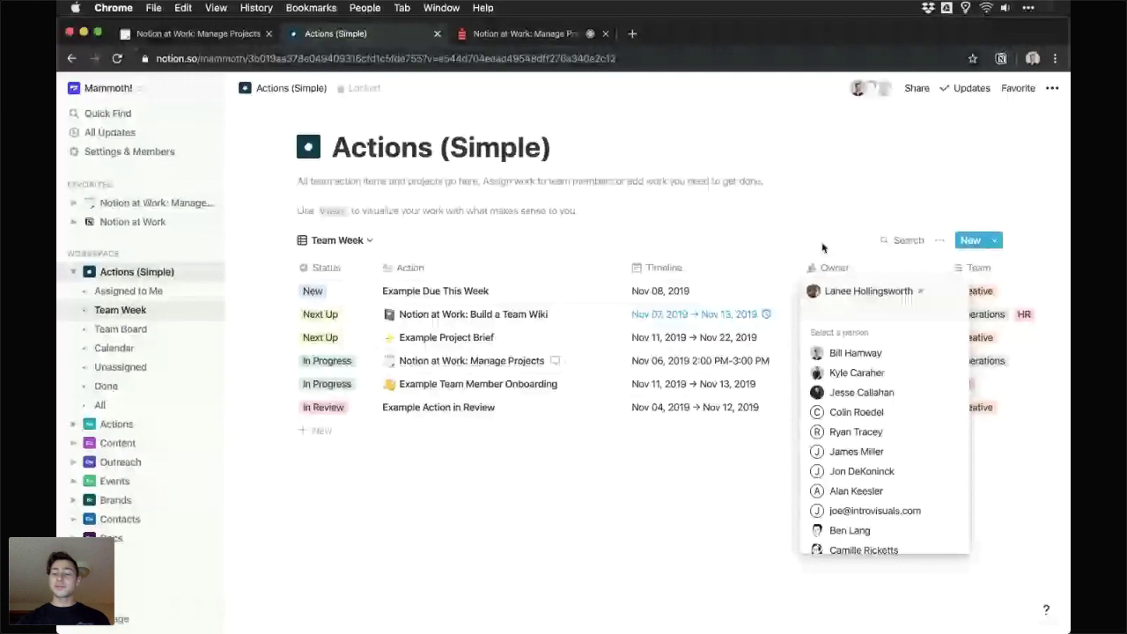
pyautogui.click(822, 247)
pyautogui.hscroll(1, 940, 286)
pyautogui.click(941, 286)
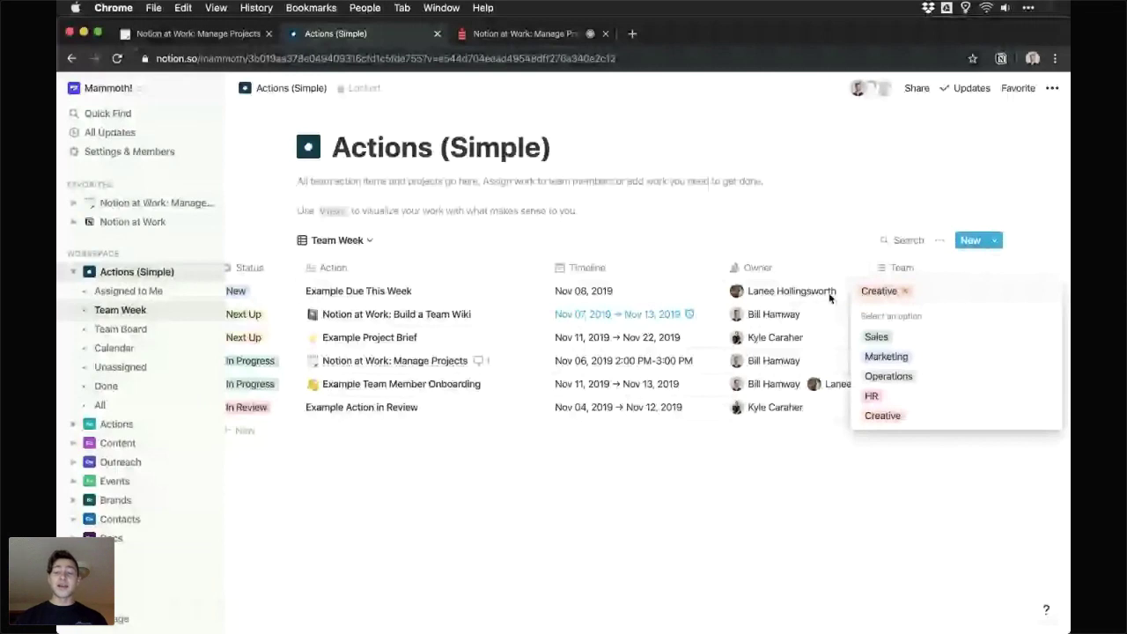
# - Keep Creative as Example Due This Week's team and bring up the database's view list
pyautogui.press('Escape')
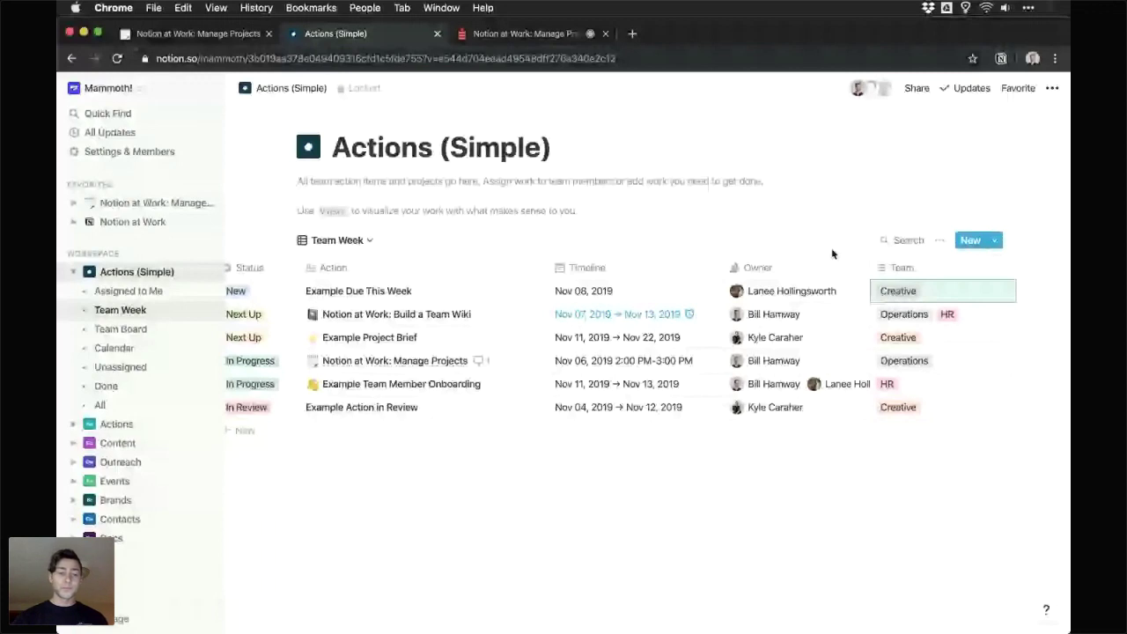
pyautogui.hscroll(-2, 383, 257)
pyautogui.click(352, 239)
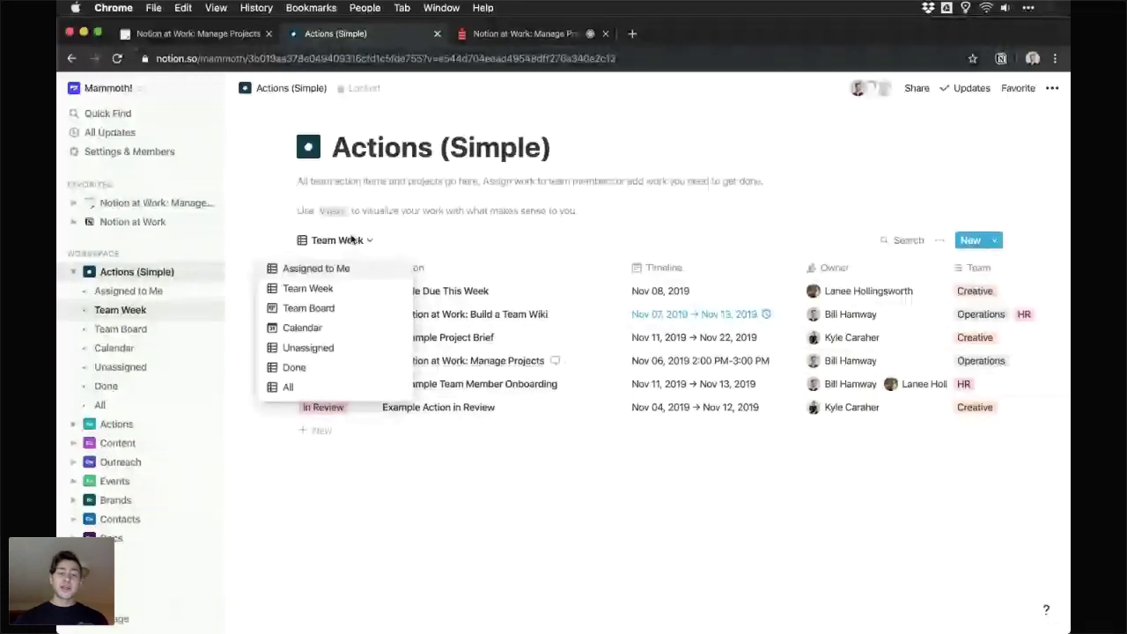
# - Switch to the Team Board kanban view grouped by status and hide the page description
pyautogui.click(308, 308)
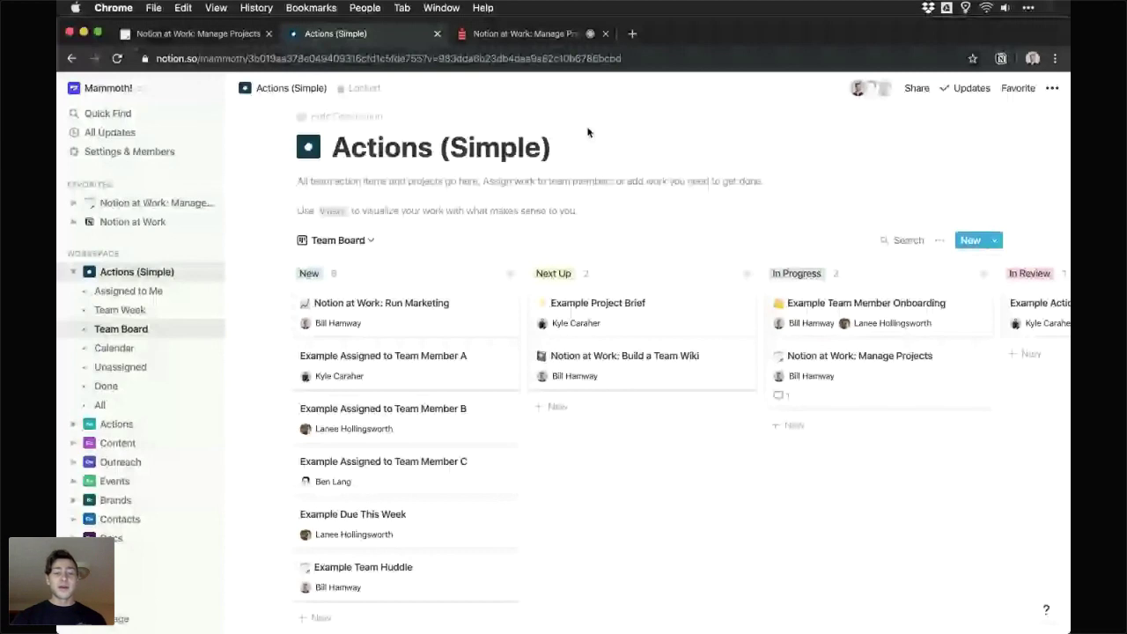
pyautogui.click(348, 116)
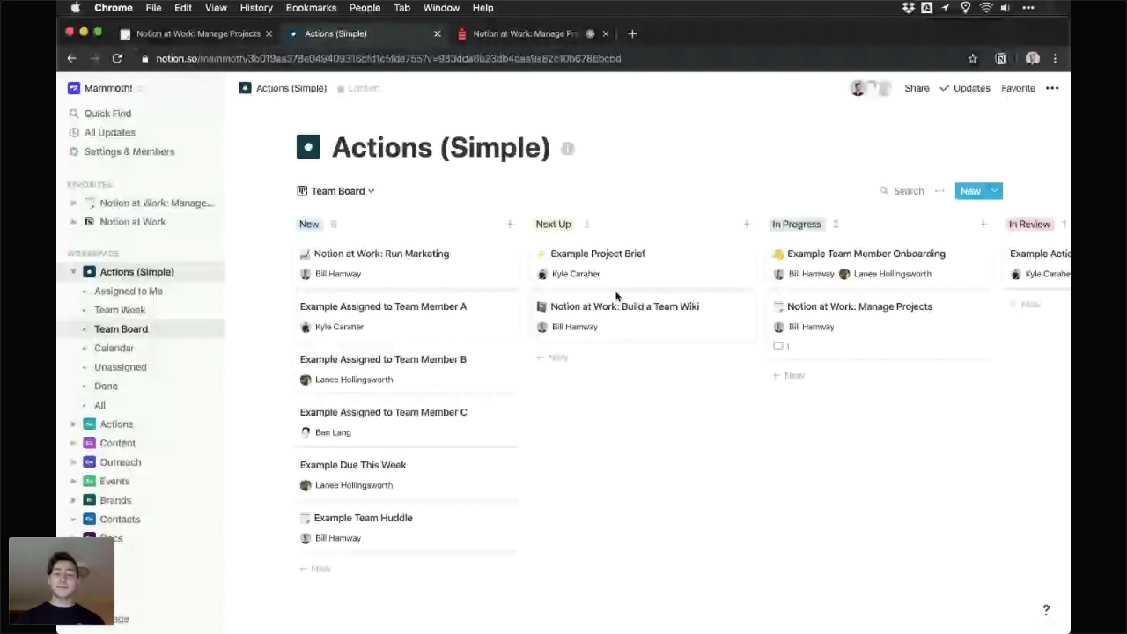
pyautogui.hscroll(3, 616, 296)
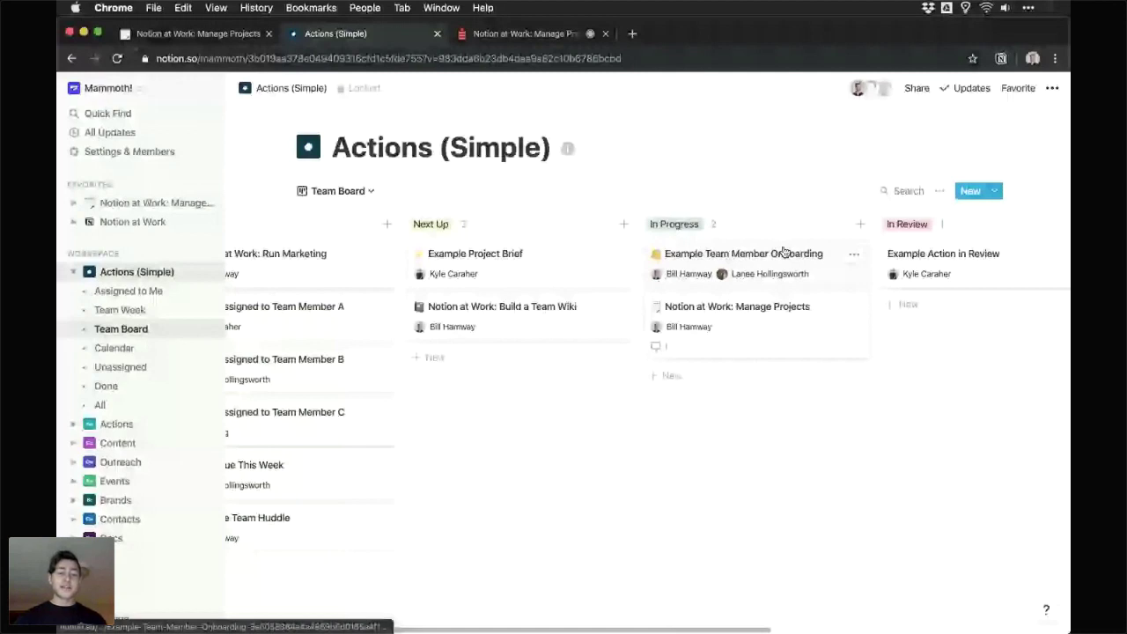
pyautogui.hscroll(-2, 386, 332)
# - Move the Example Assigned to Team Member A card from New to the top of Next Up
pyautogui.moveTo(385, 332); pyautogui.dragTo(373, 322)
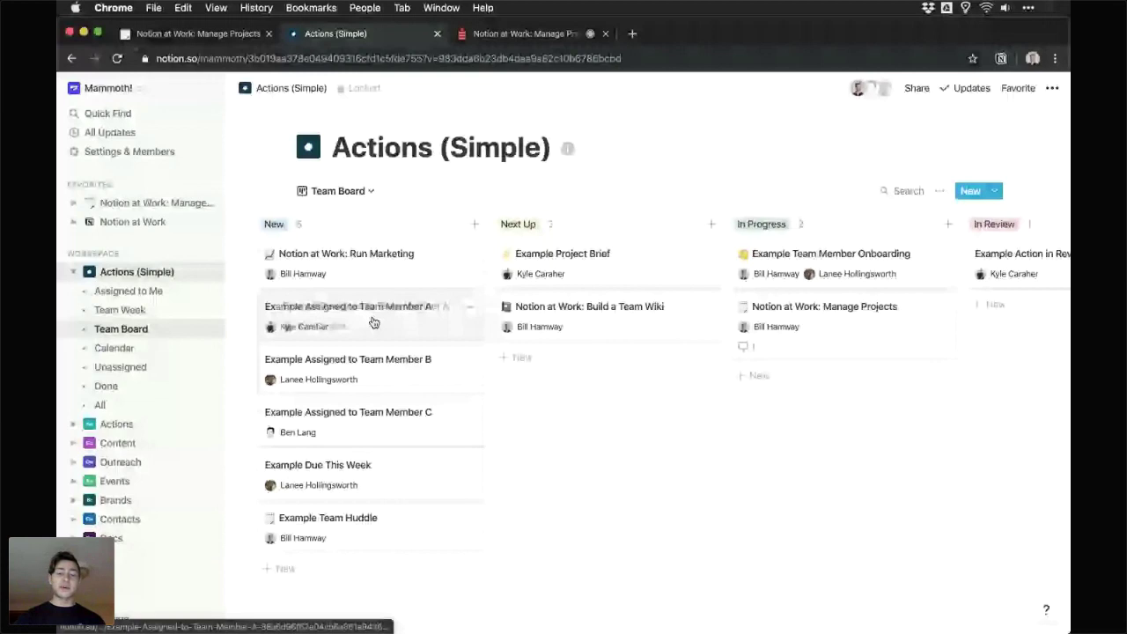
pyautogui.moveTo(374, 322); pyautogui.dragTo(606, 264)
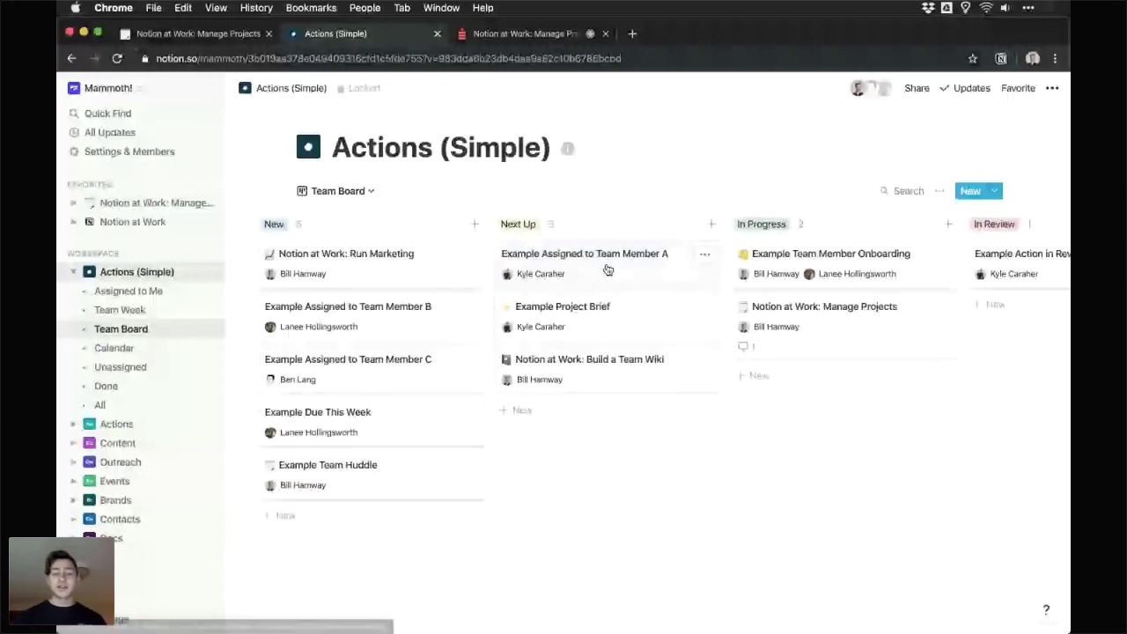
pyautogui.hscroll(2, 606, 268)
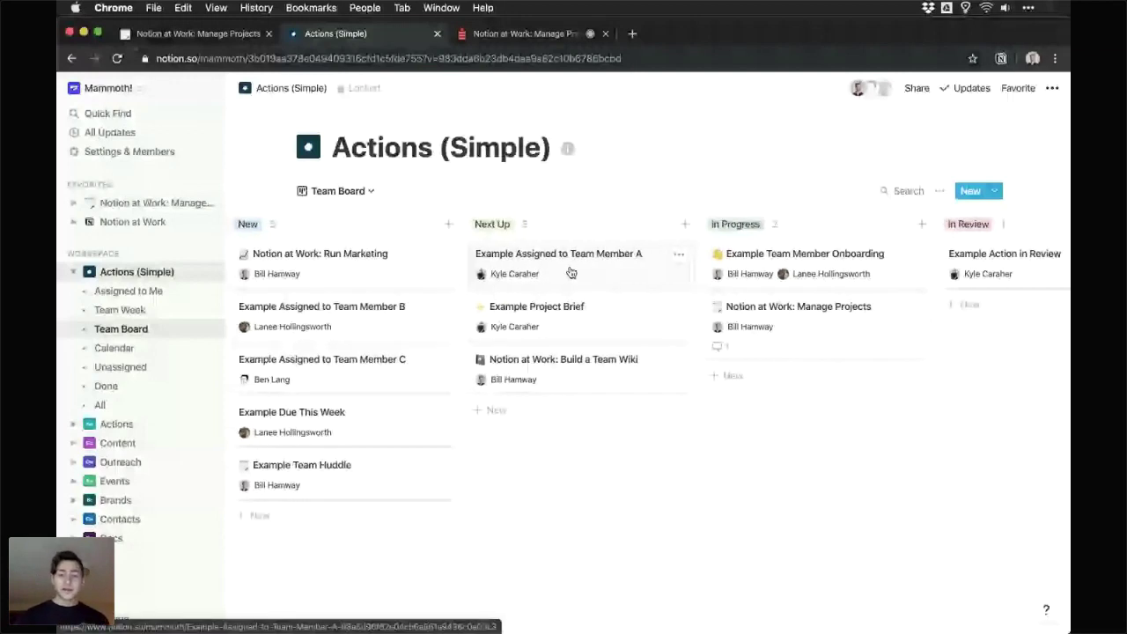
pyautogui.hscroll(6, 571, 273)
pyautogui.hscroll(4, 458, 323)
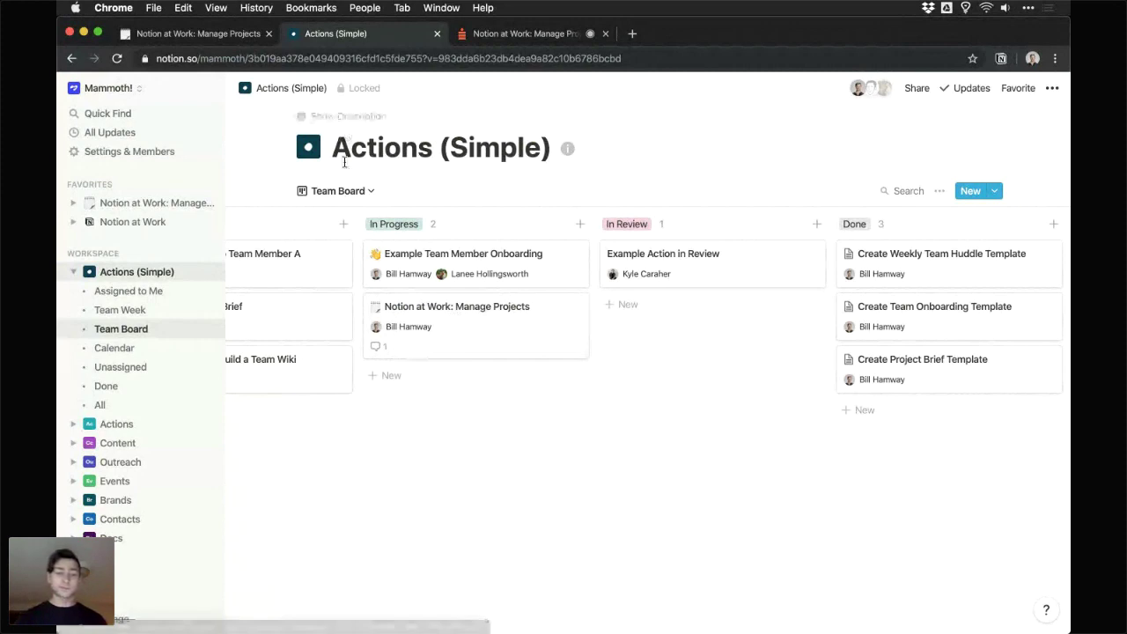
# - Switch the database to its Calendar view and look through November 2019
pyautogui.click(338, 190)
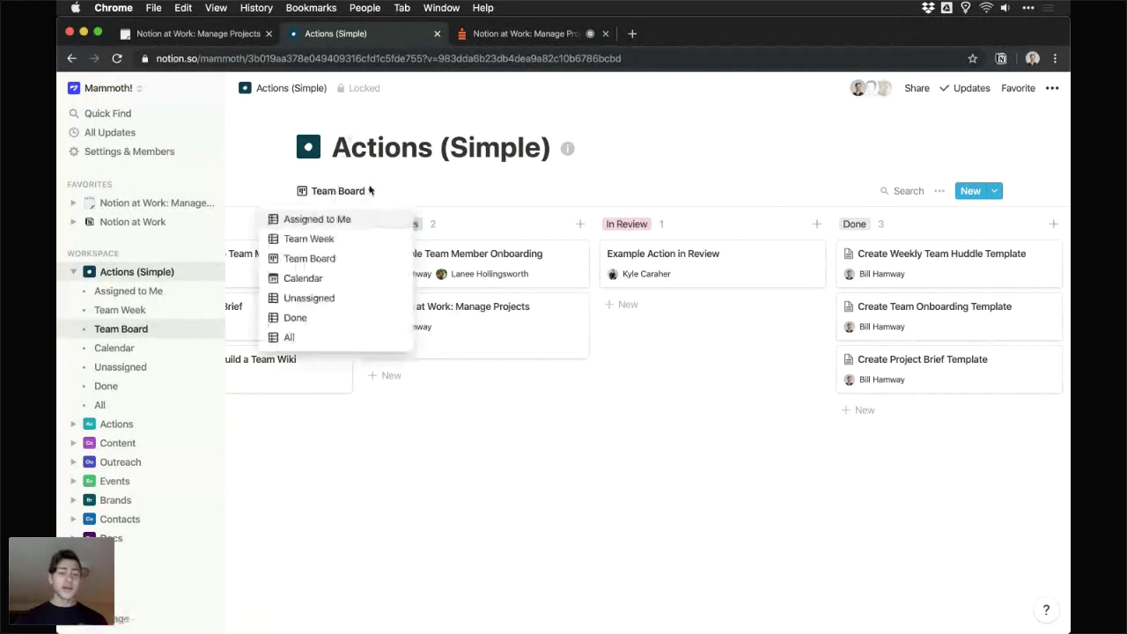
pyautogui.click(335, 279)
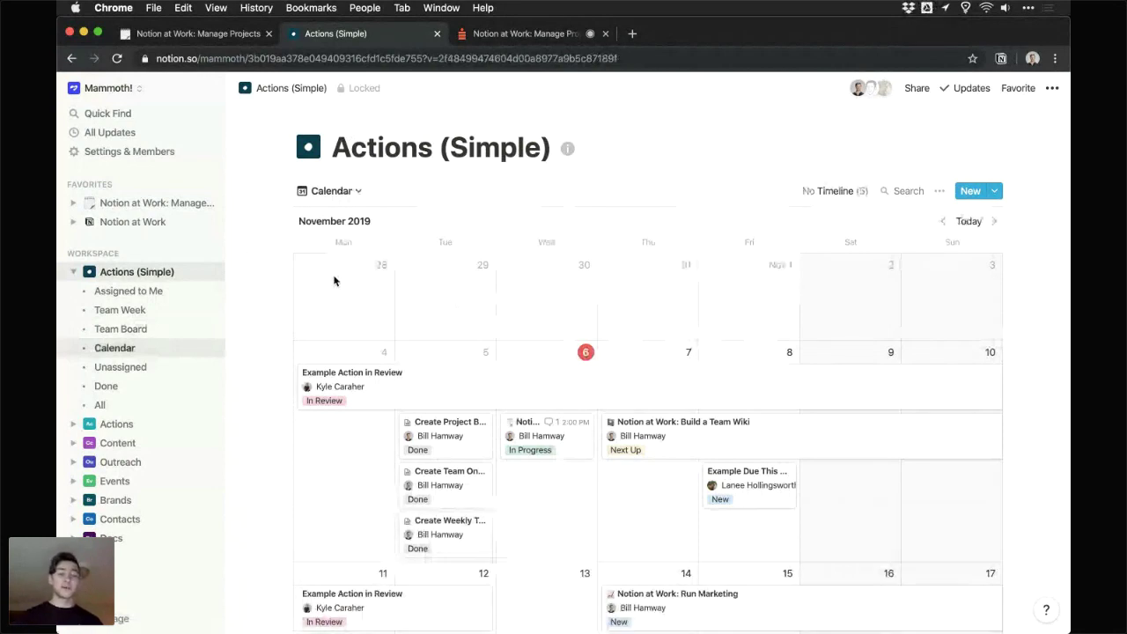
pyautogui.scroll(-2, 334, 281)
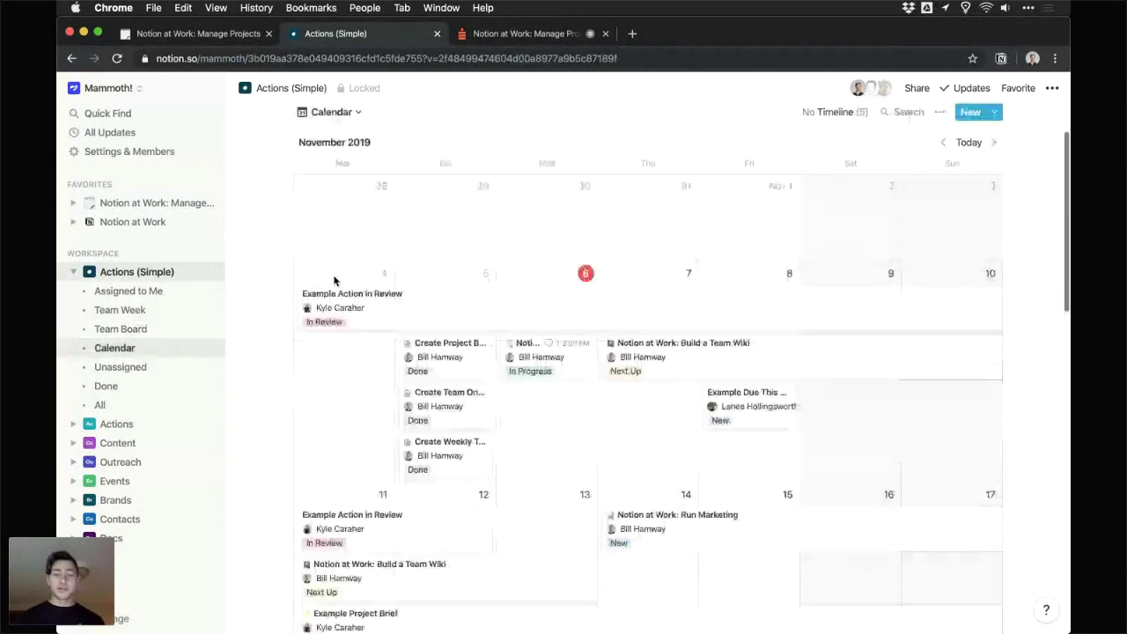
pyautogui.scroll(1, 340, 300)
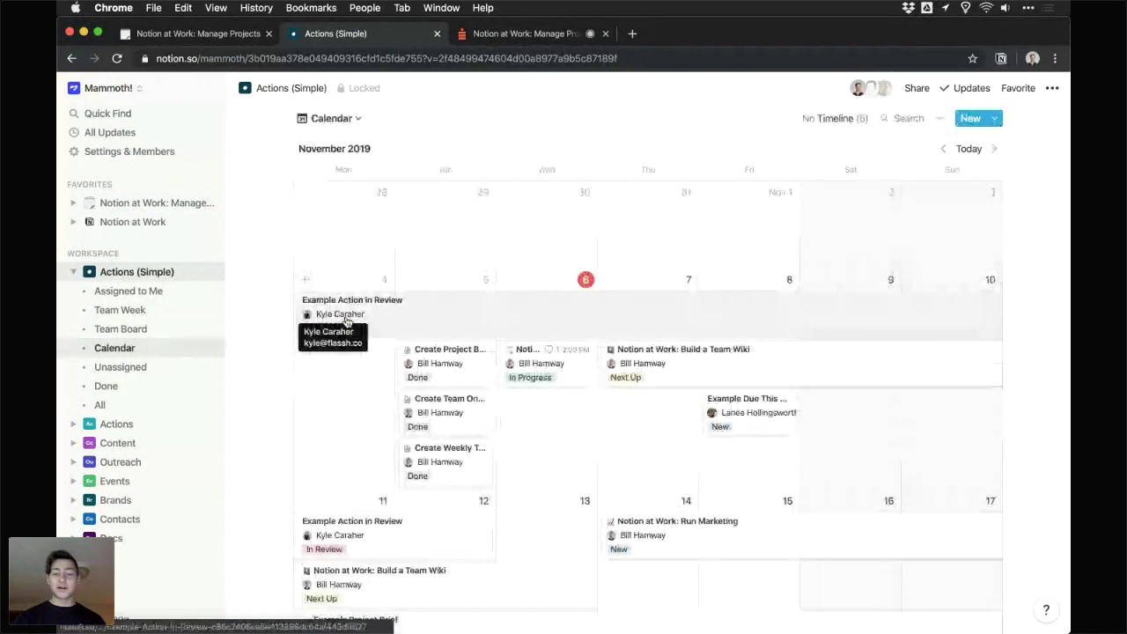
pyautogui.scroll(-1, 512, 308)
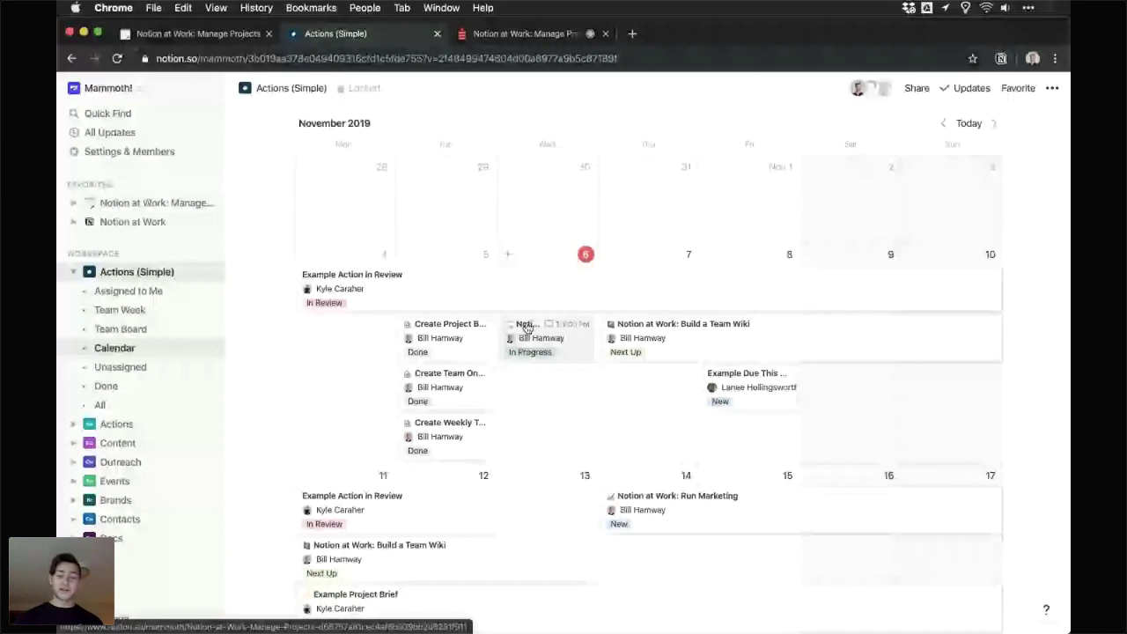
pyautogui.click(526, 327)
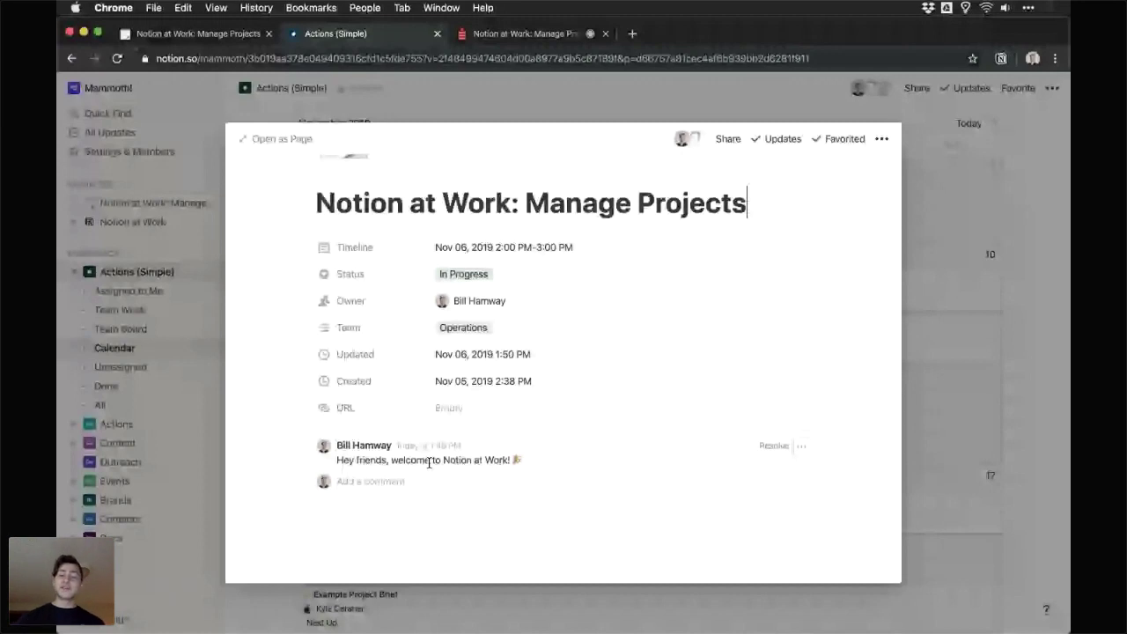
pyautogui.scroll(-1, 413, 462)
pyautogui.click(399, 456)
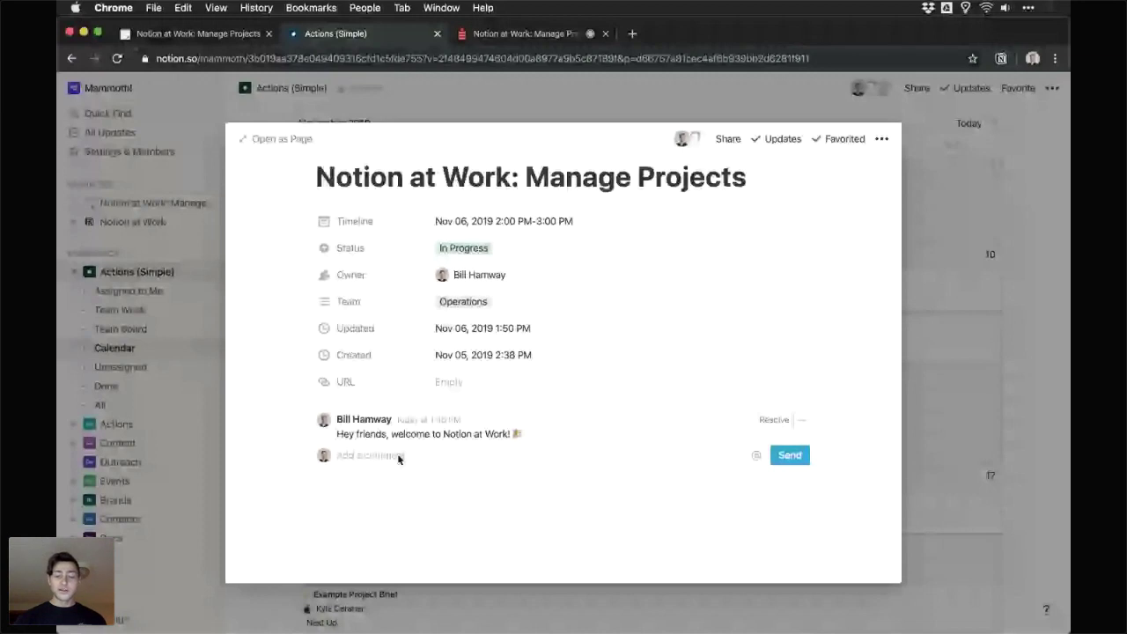
pyautogui.press('Escape')
pyautogui.scroll(-1, 742, 378)
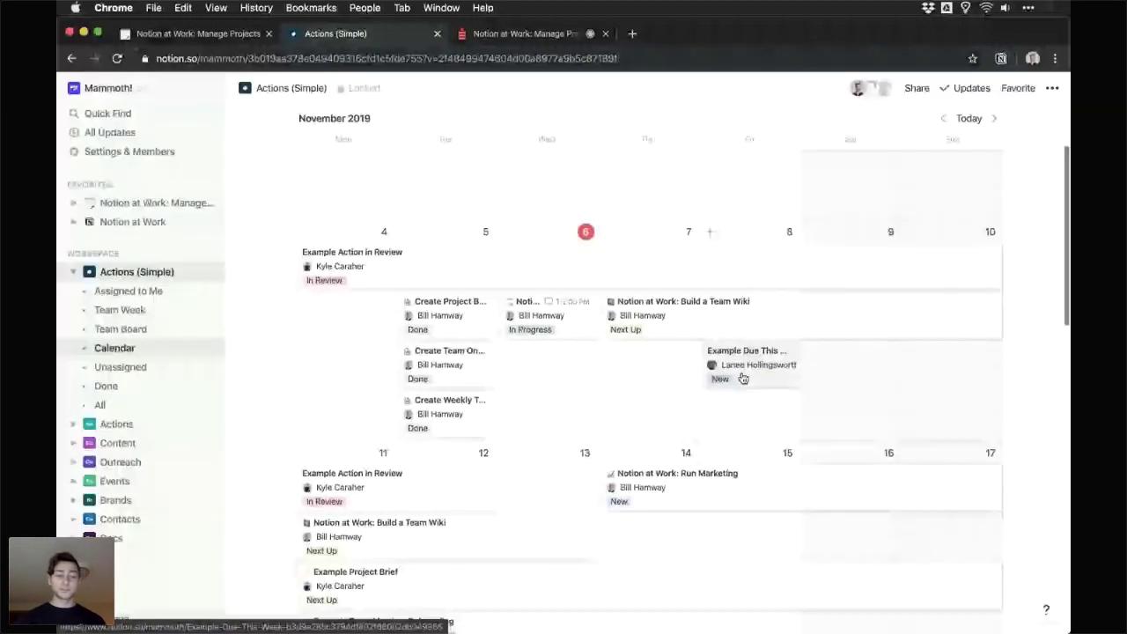
# - Return to the top of the calendar and list the database's saved views
pyautogui.scroll(3, 742, 378)
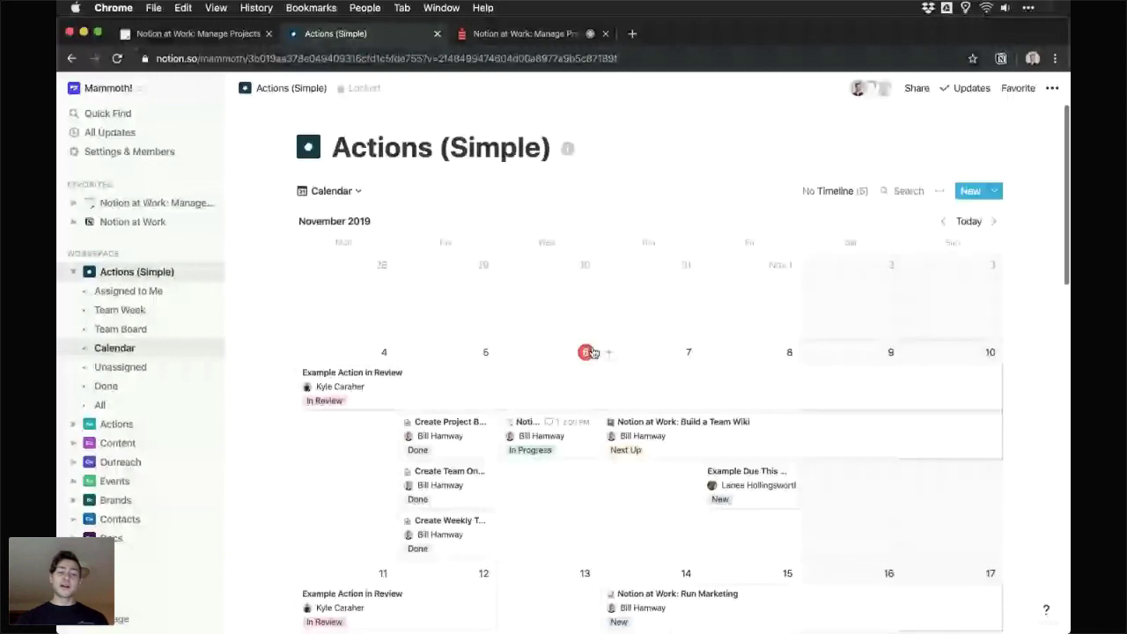
pyautogui.click(335, 191)
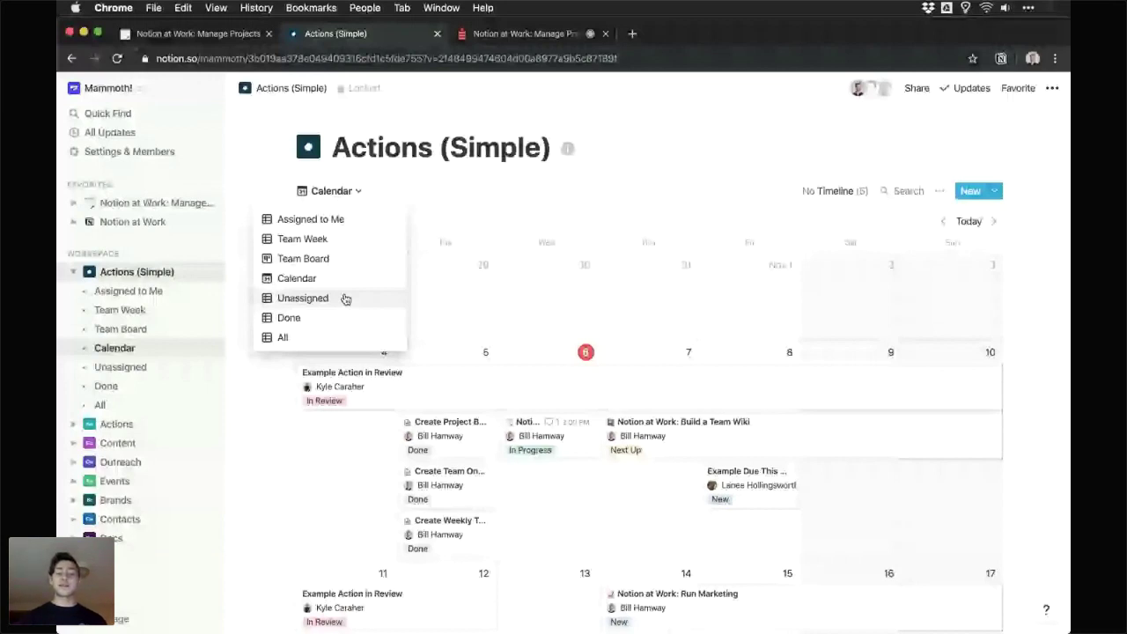
# - Switch to the Unassigned view and give Example Unassigned a Nov 07 → Nov 12, 2019 timeline
pyautogui.click(345, 299)
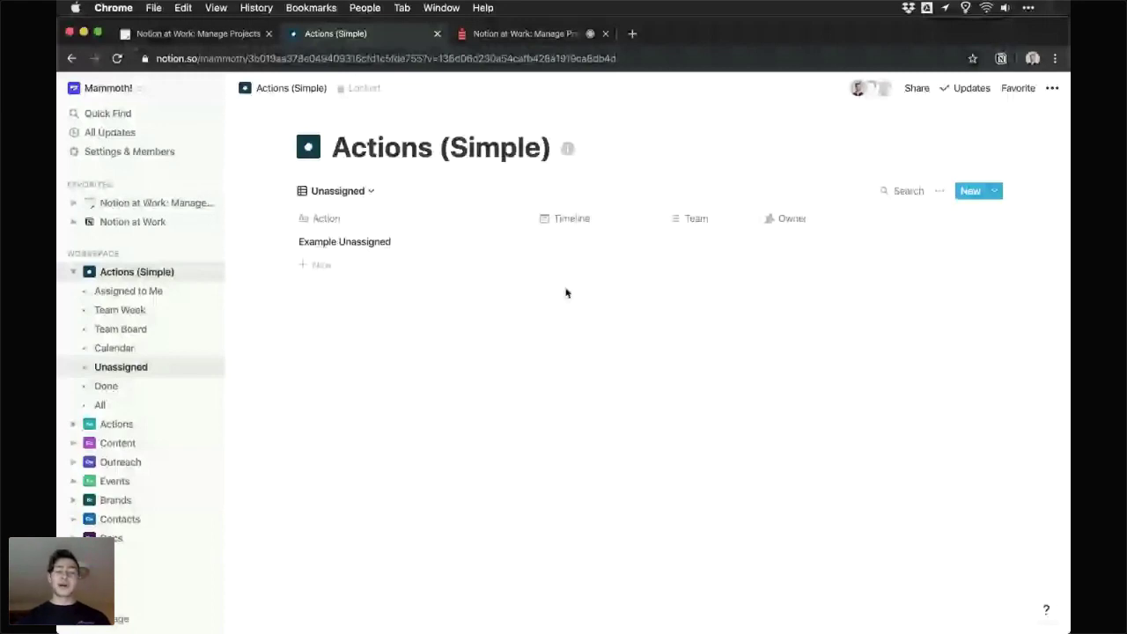
pyautogui.click(464, 247)
pyautogui.press('Escape')
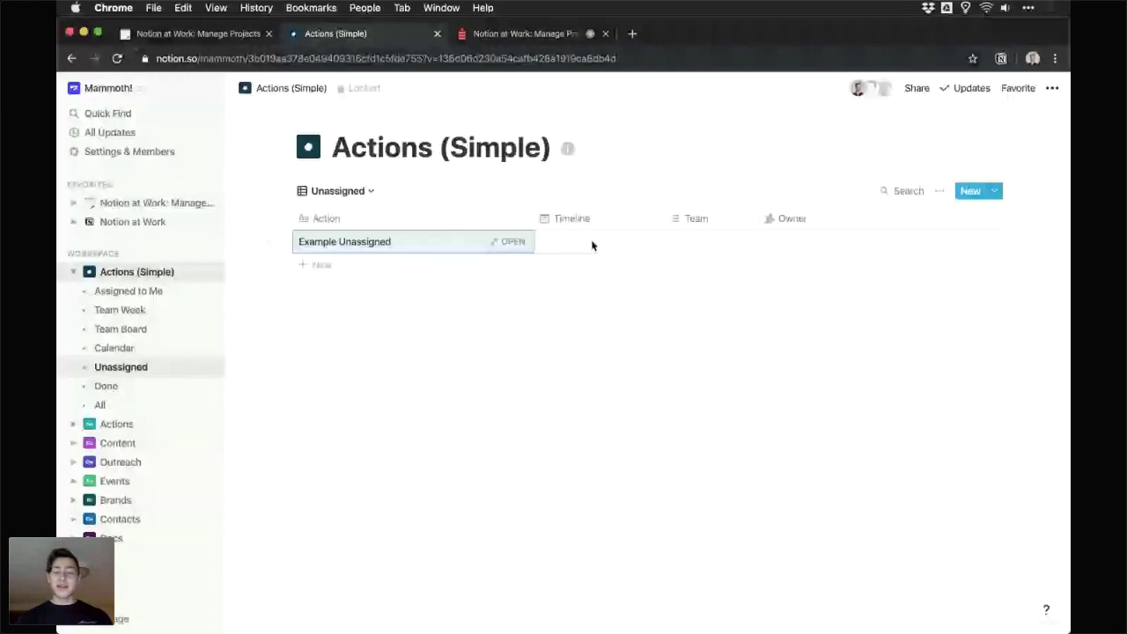
pyautogui.click(592, 245)
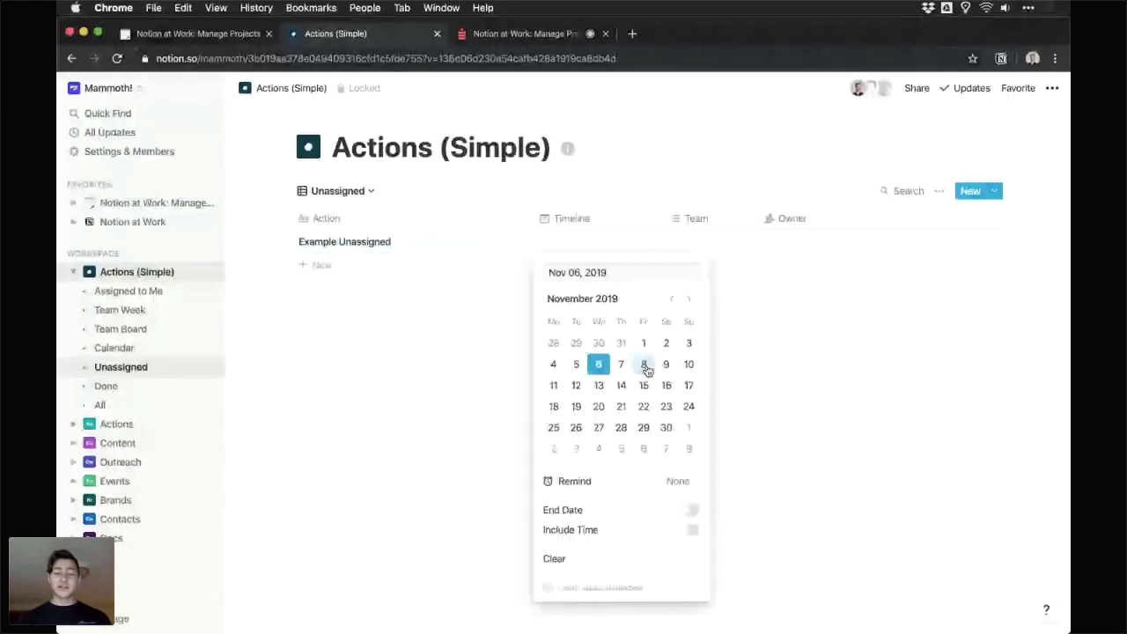
pyautogui.click(620, 364)
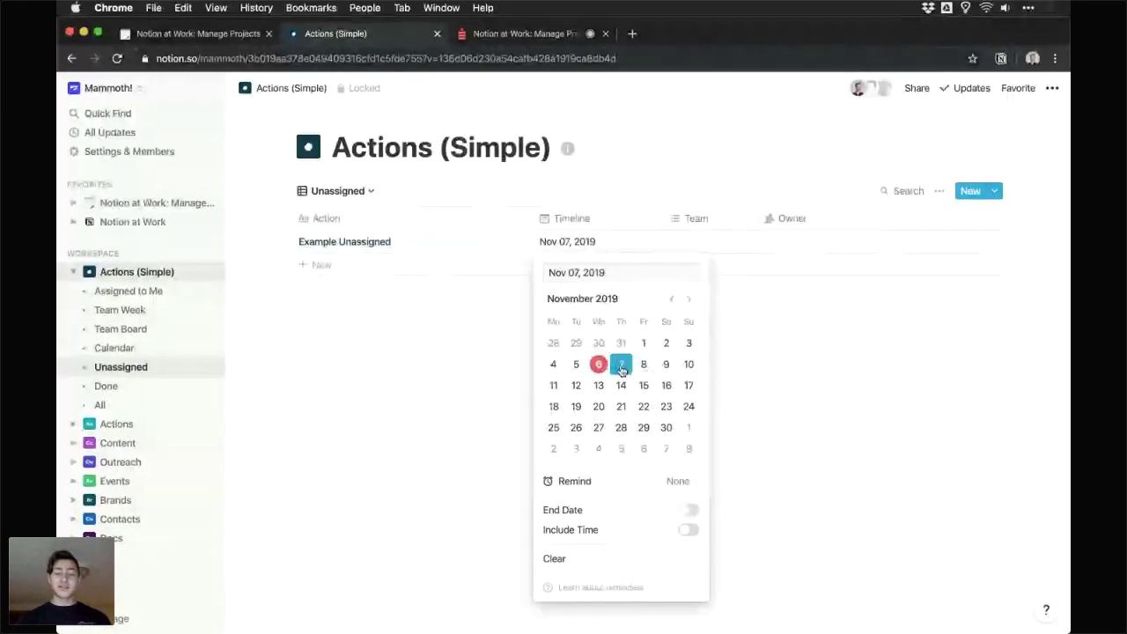
pyautogui.click(688, 510)
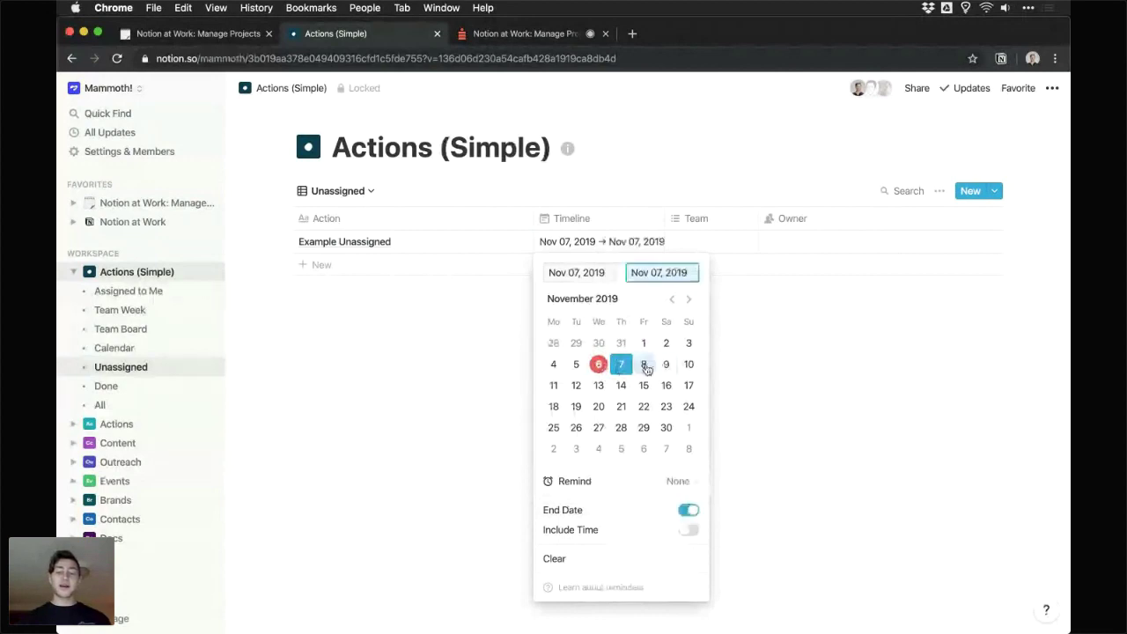
pyautogui.click(802, 405)
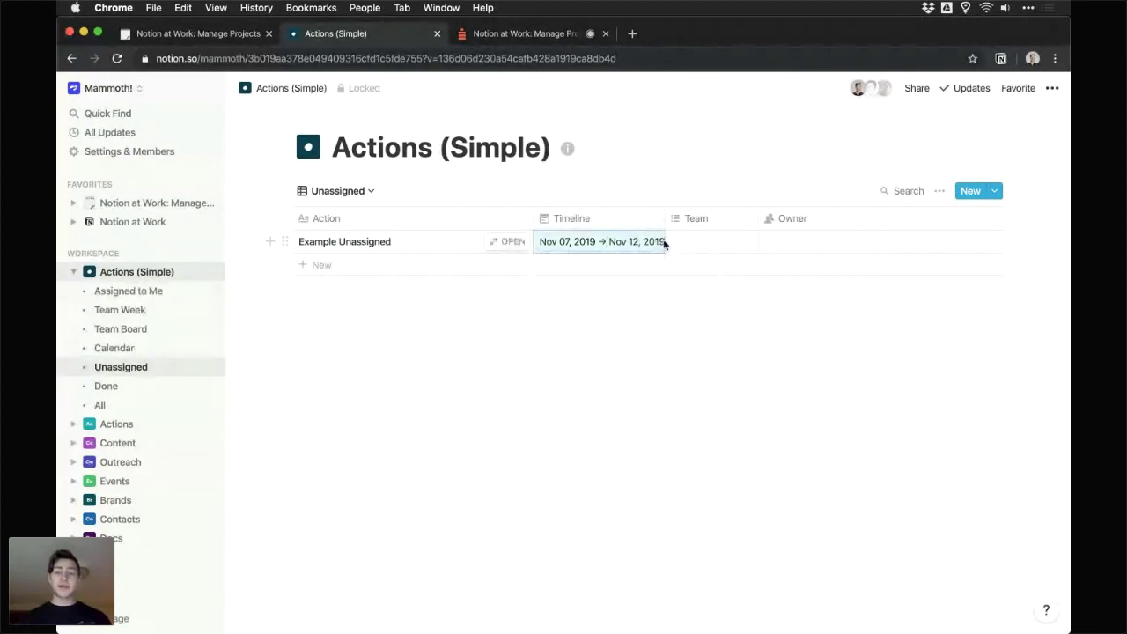
# - Set Example Unassigned's team to Sales and assign it an owner
pyautogui.click(702, 244)
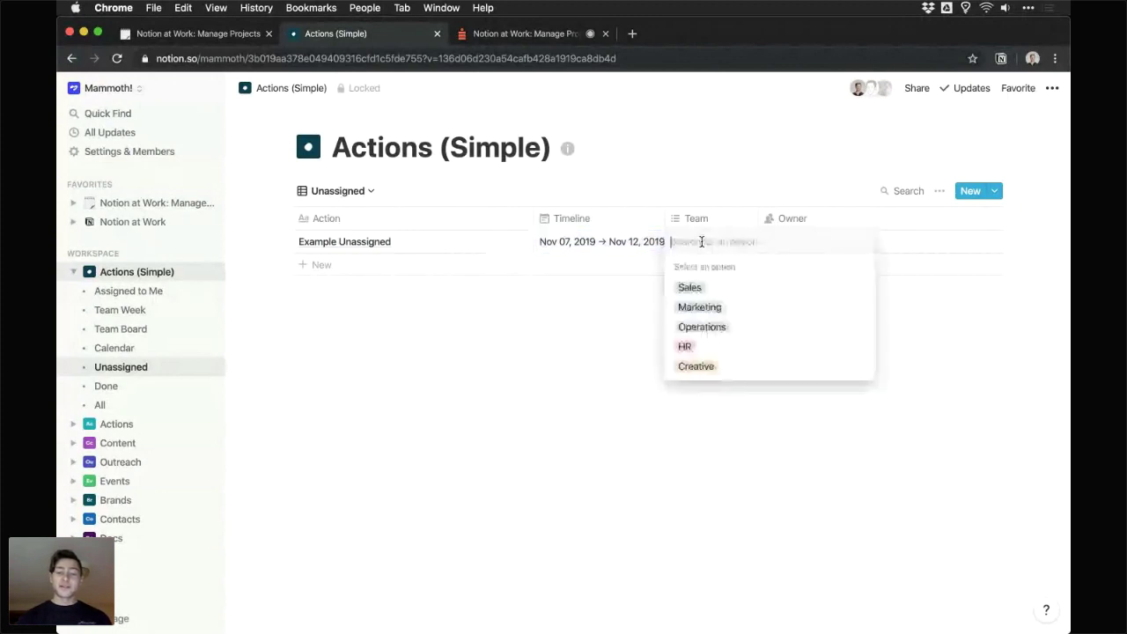
pyautogui.click(719, 287)
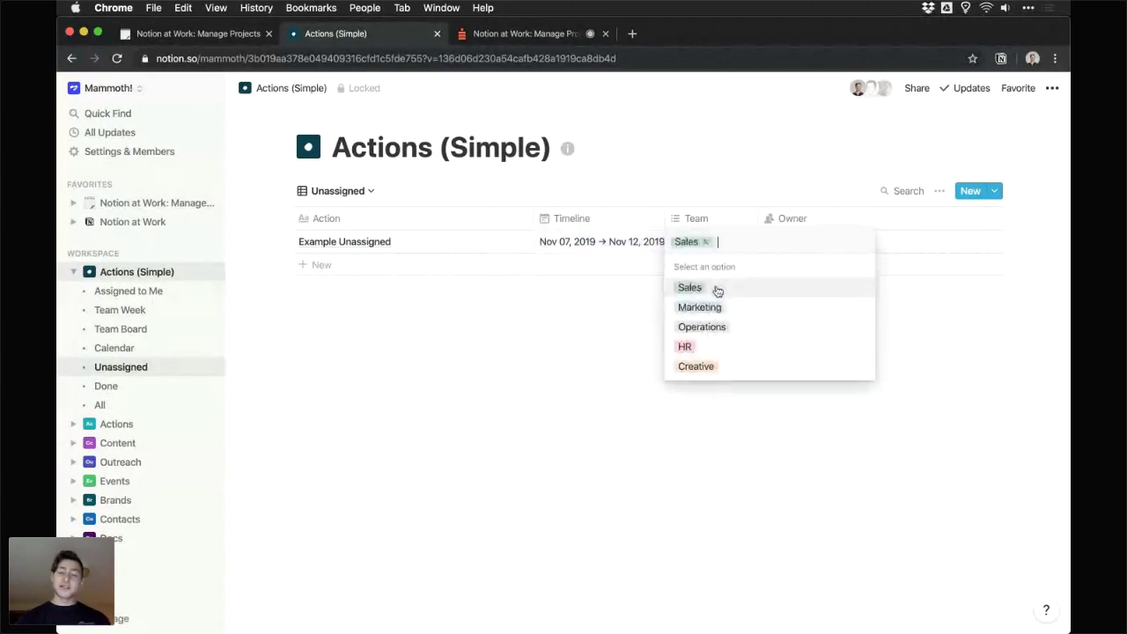
pyautogui.press('Escape')
pyautogui.click(795, 247)
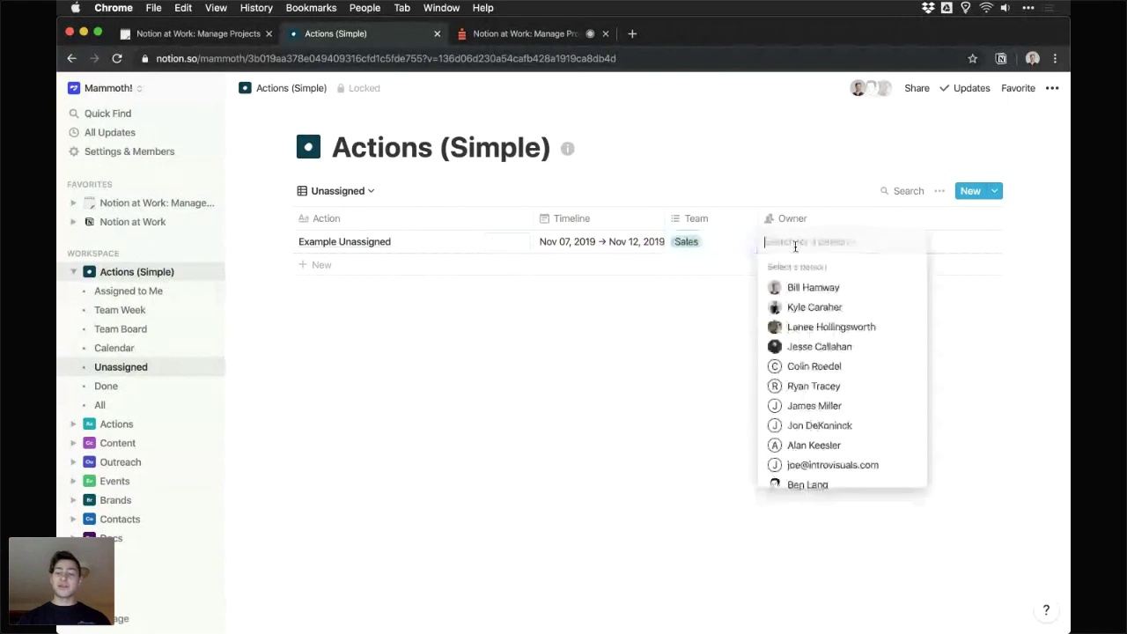
pyautogui.click(814, 350)
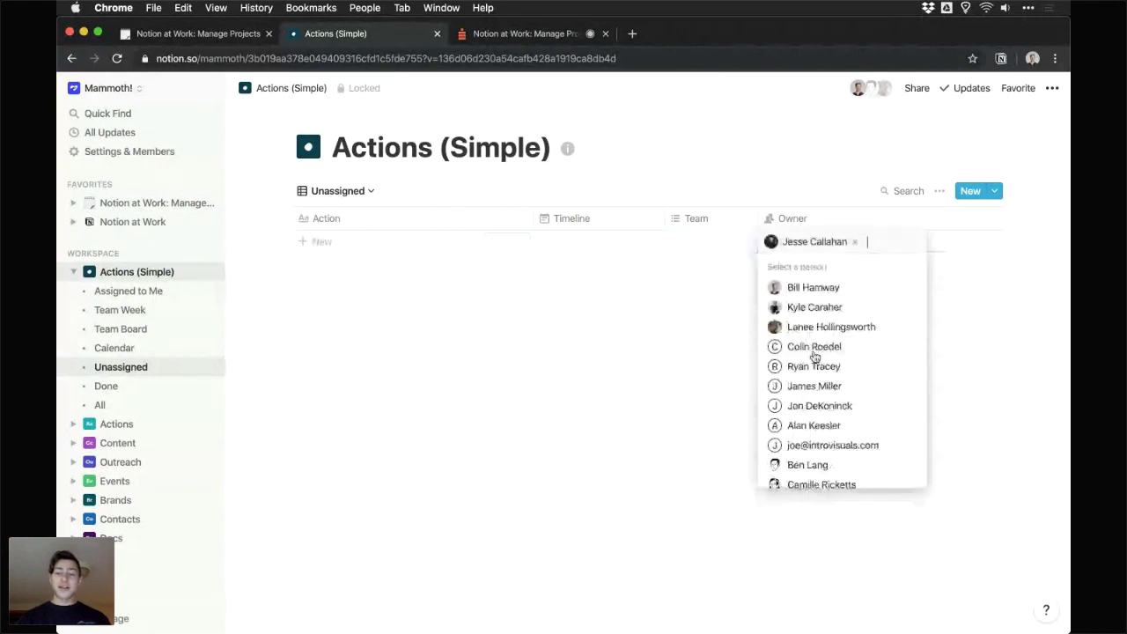
pyautogui.click(760, 191)
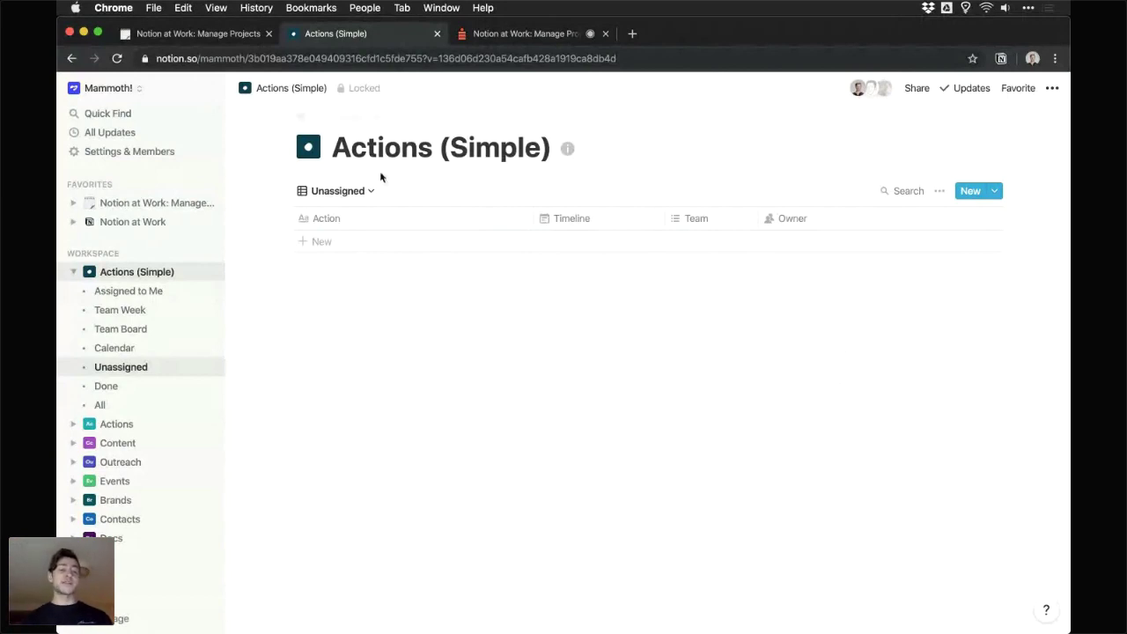
# - Switch to the Done view and confirm the first completed action's Status stays Done
pyautogui.click(359, 191)
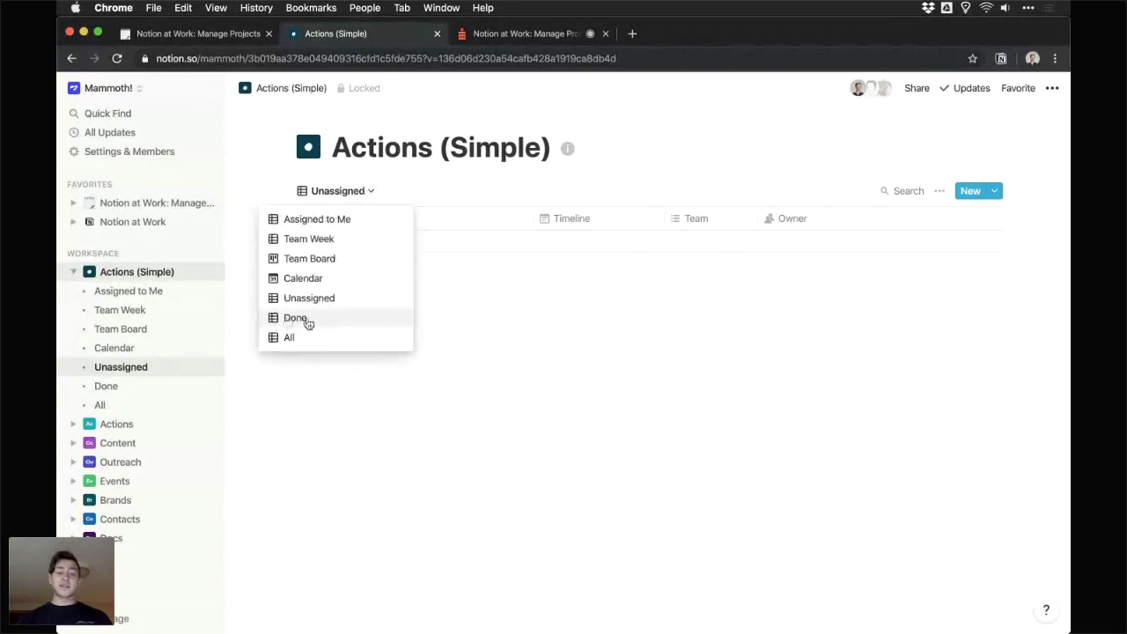
pyautogui.click(299, 317)
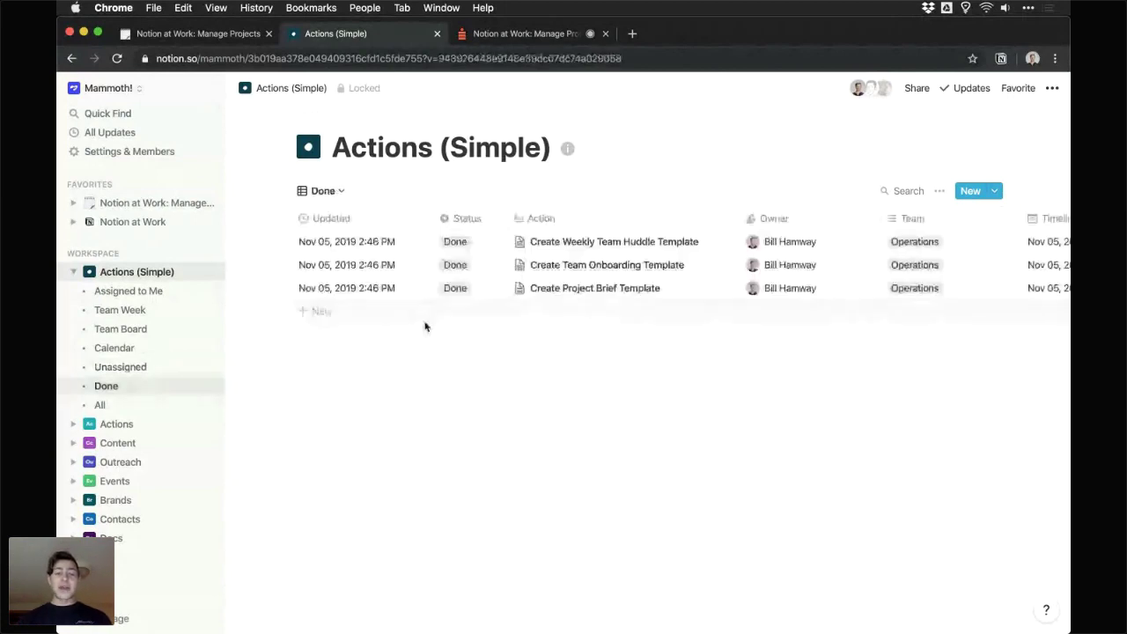
pyautogui.click(455, 242)
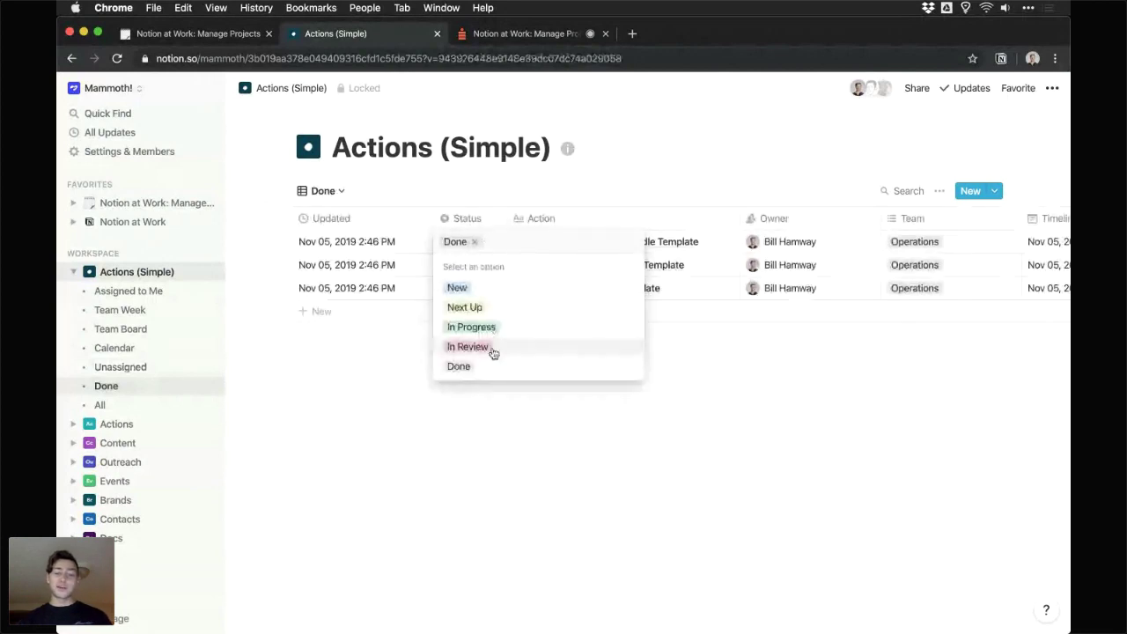
pyautogui.click(482, 439)
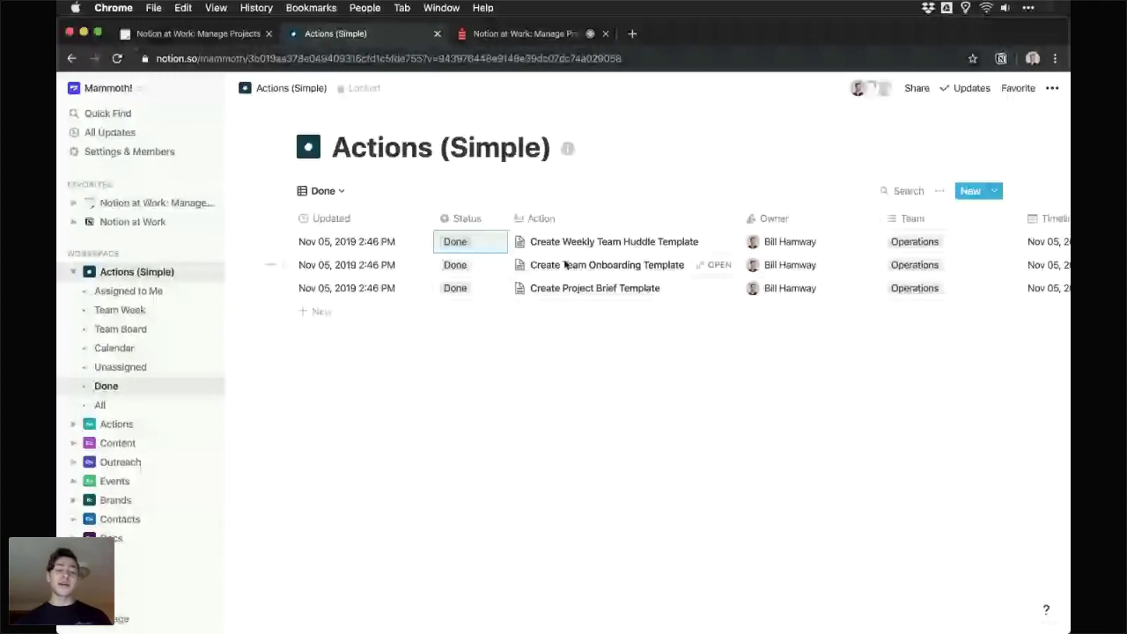
pyautogui.press('Right')
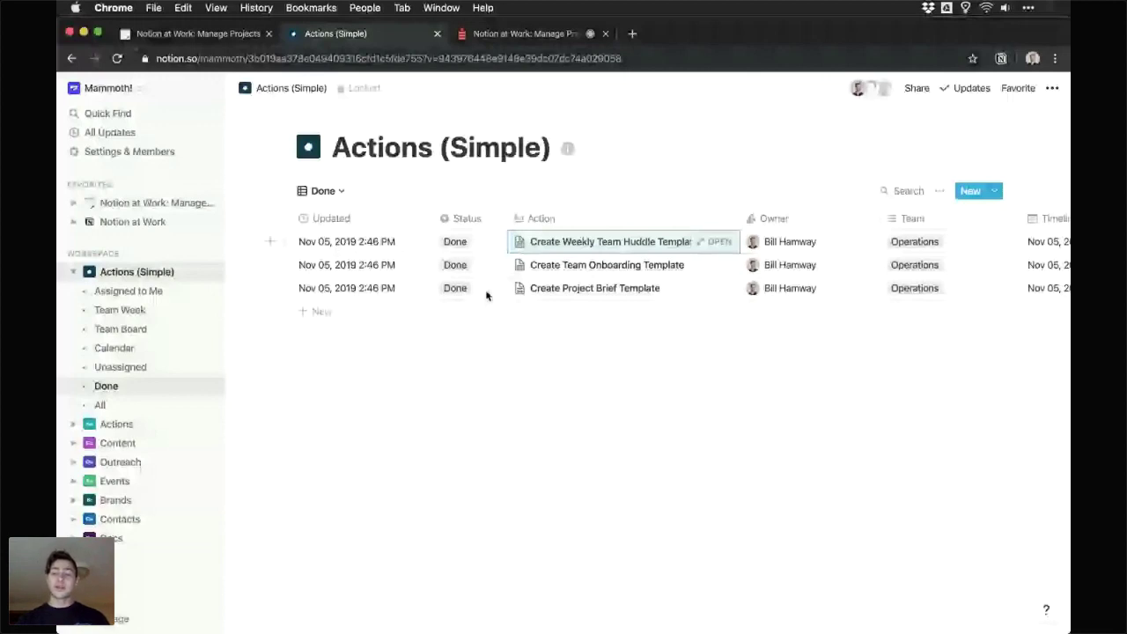
pyautogui.press('Right')
pyautogui.press('Right')
pyautogui.press('Right')
pyautogui.hscroll(-2, 861, 258)
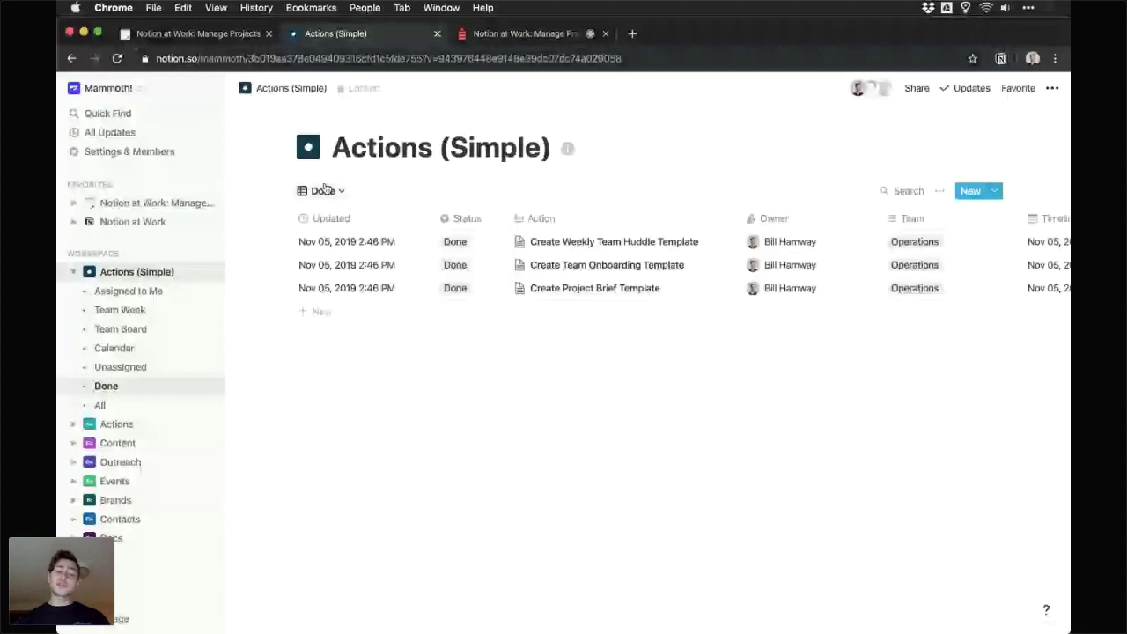
# - Show the All view of Actions (Simple), scroll across its columns, then switch to the Crowdcast broadcast tab
pyautogui.click(325, 189)
pyautogui.click(325, 344)
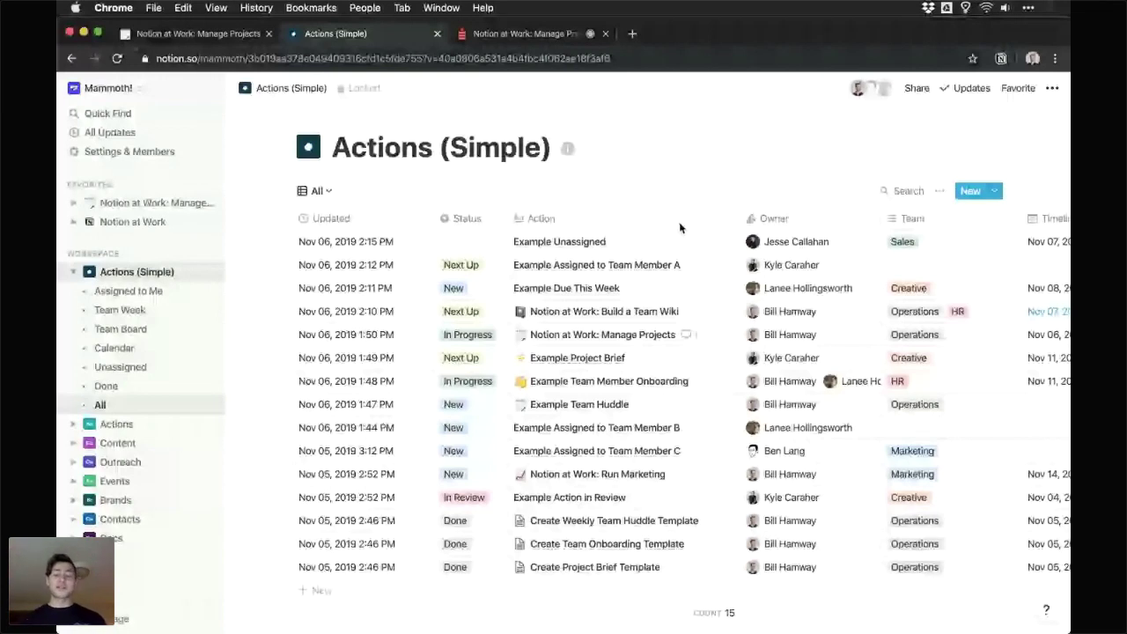
pyautogui.hscroll(2, 588, 250)
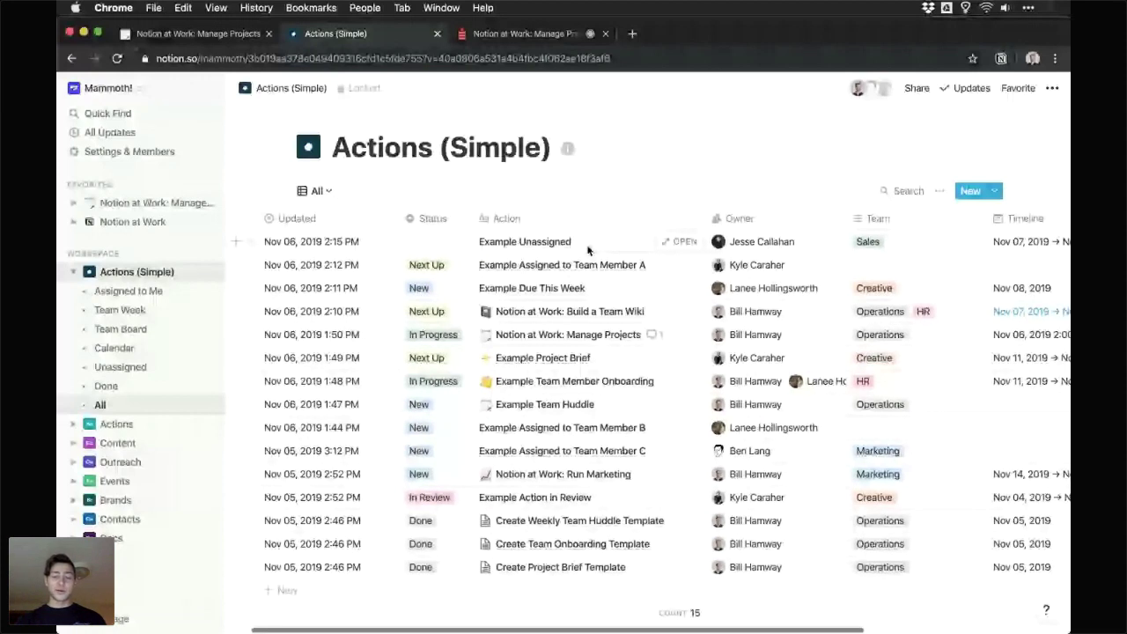
pyautogui.hscroll(3, 588, 250)
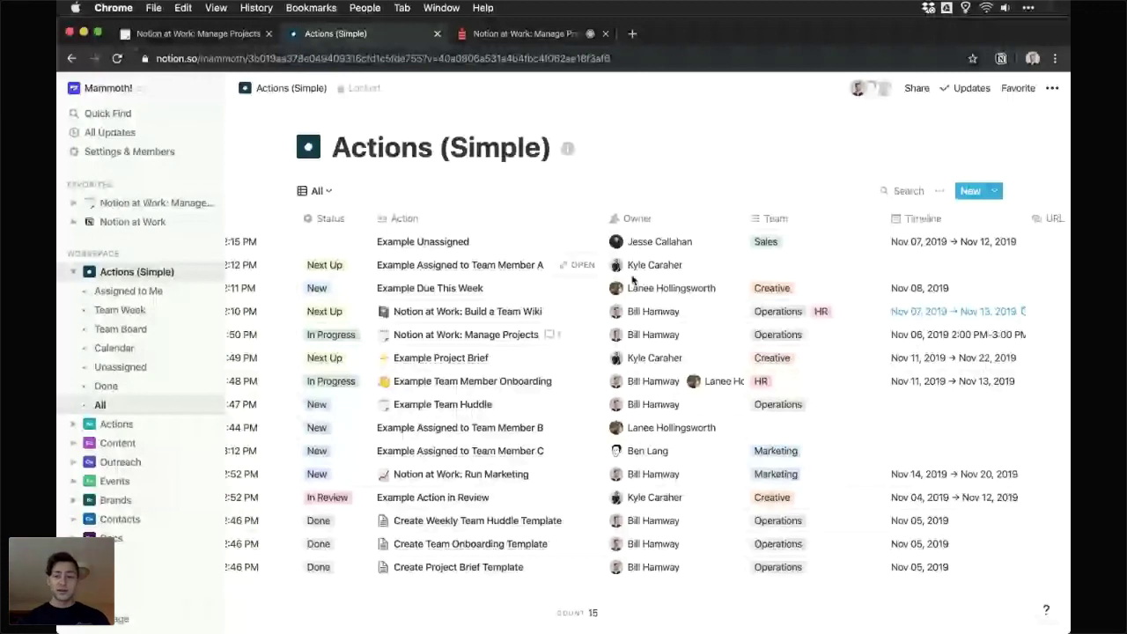
pyautogui.hotkey('ctrl', 'Tab')
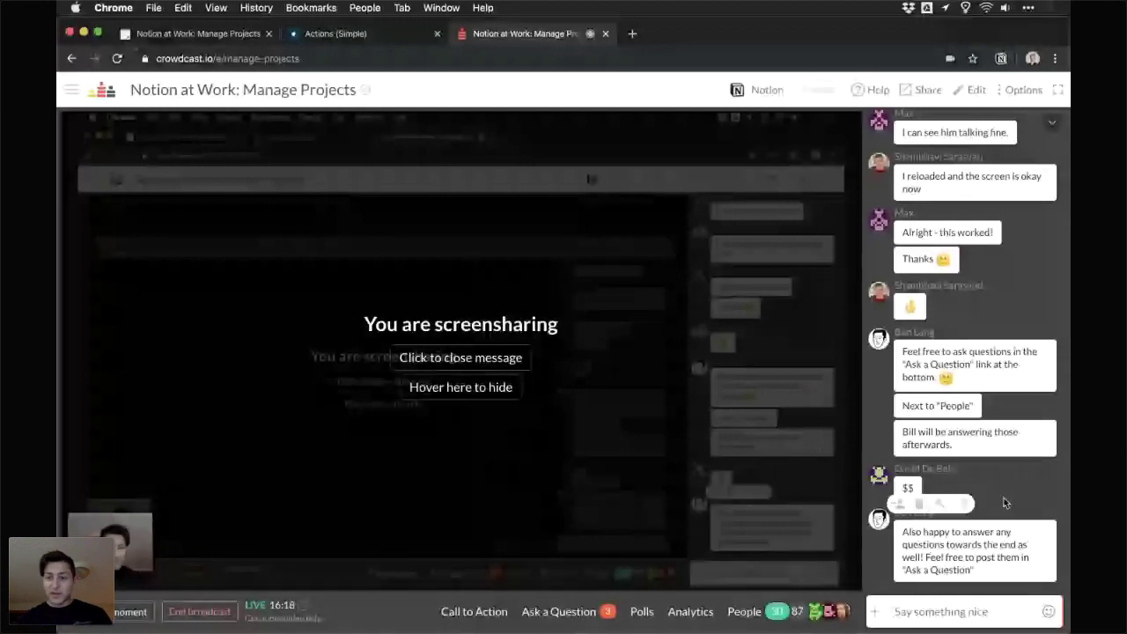
pyautogui.scroll(2, 963, 313)
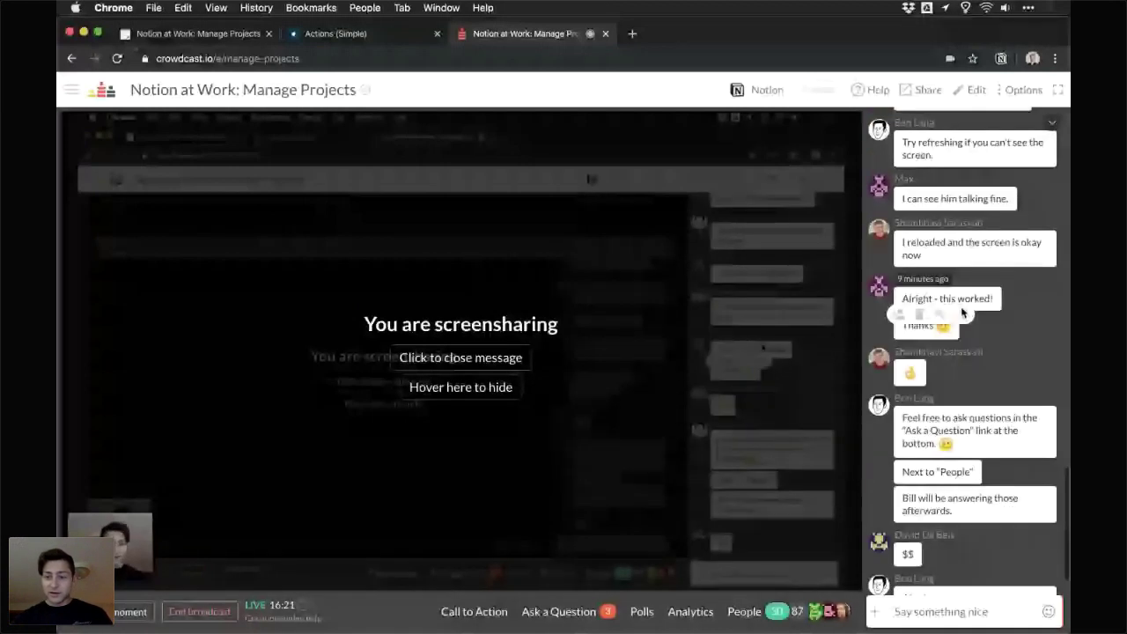
pyautogui.scroll(-2, 977, 326)
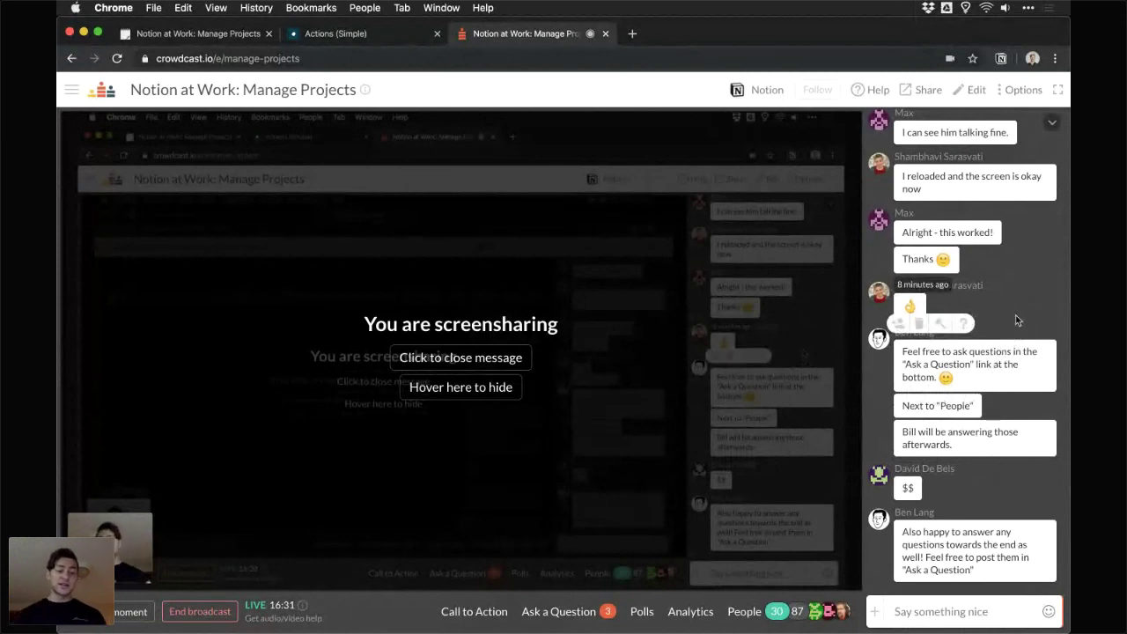
pyautogui.moveTo(119, 533)
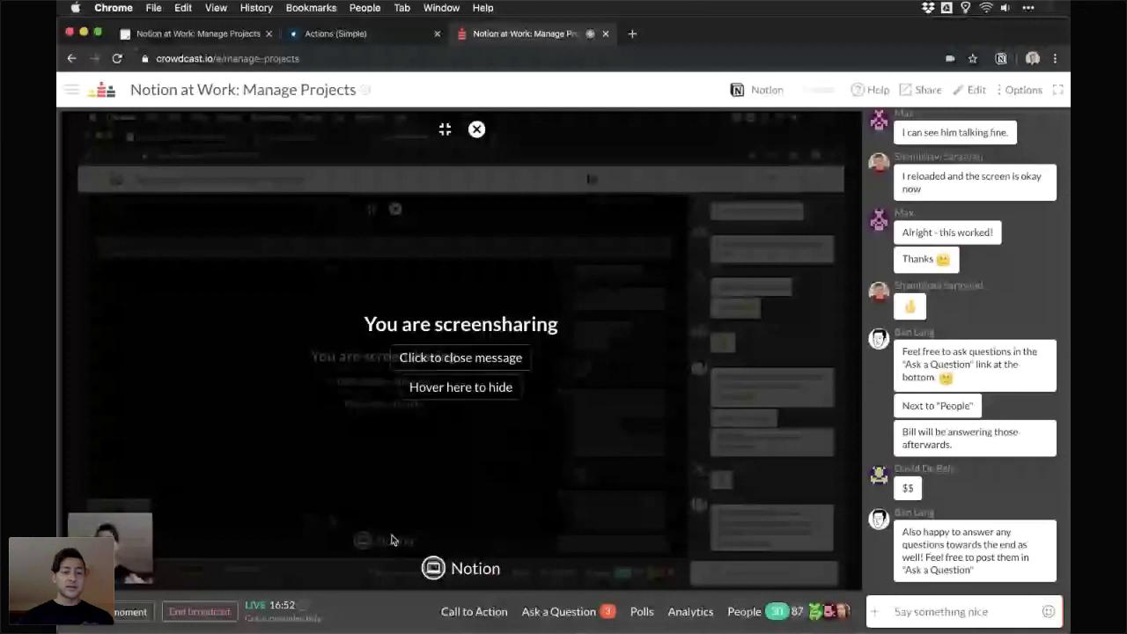
# - Return to Actions (Simple), switch to the Team Week view, and open Example Project Brief as a peek
pyautogui.click(400, 33)
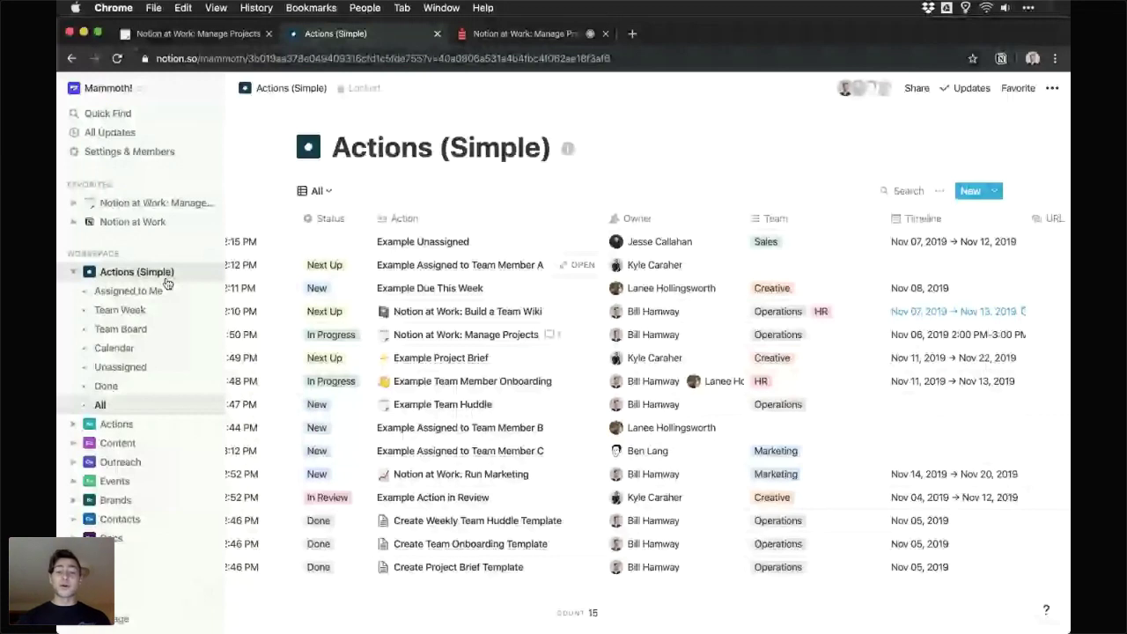
pyautogui.click(150, 310)
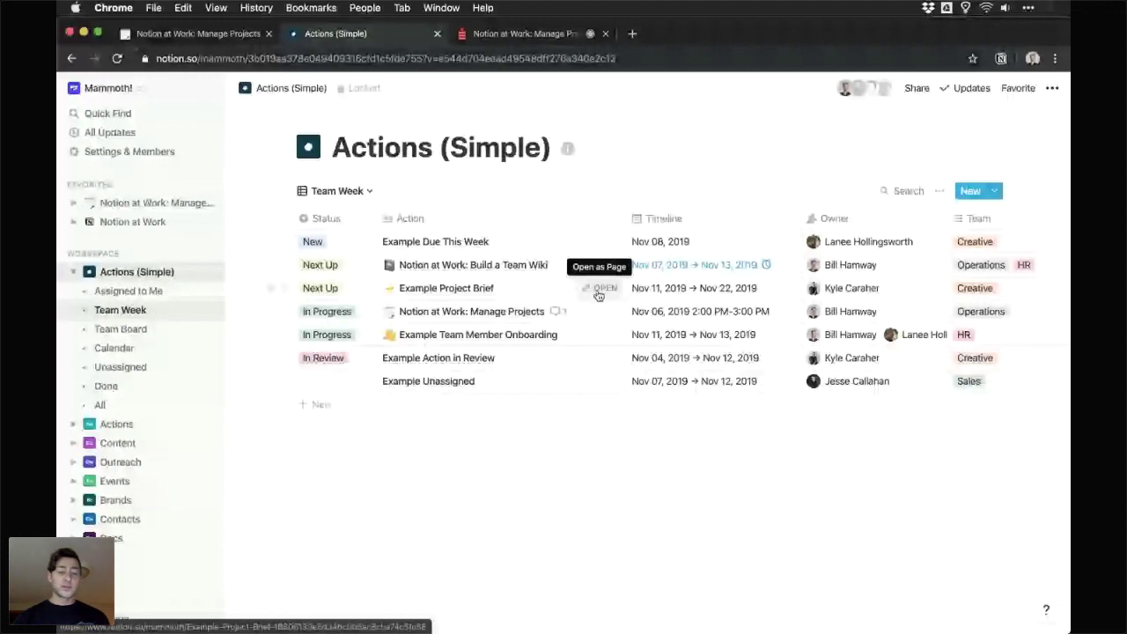
pyautogui.click(597, 291)
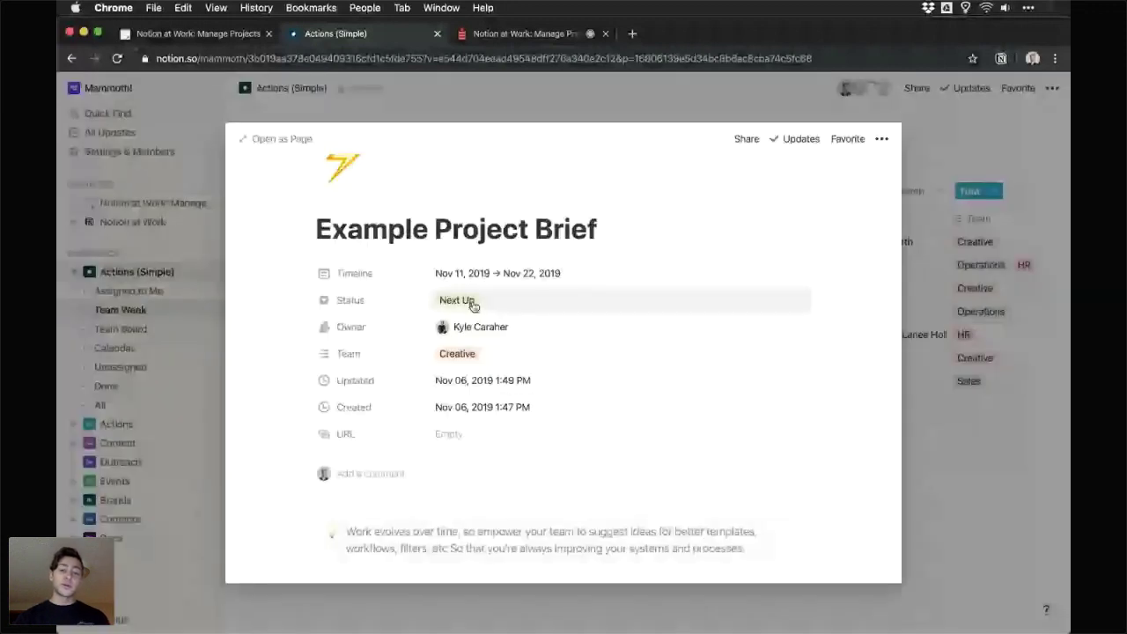
# - Browse the Example Project Brief, clicking into the Overview heading and its empty list bullet
pyautogui.scroll(-2, 493, 299)
pyautogui.scroll(-1, 524, 294)
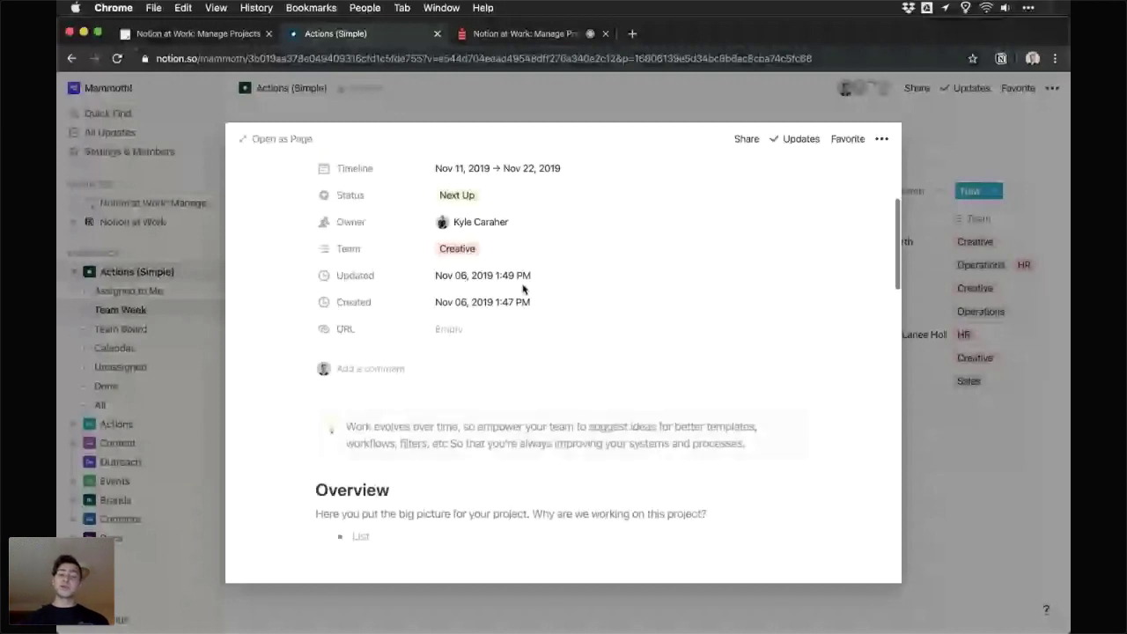
pyautogui.scroll(-1, 523, 290)
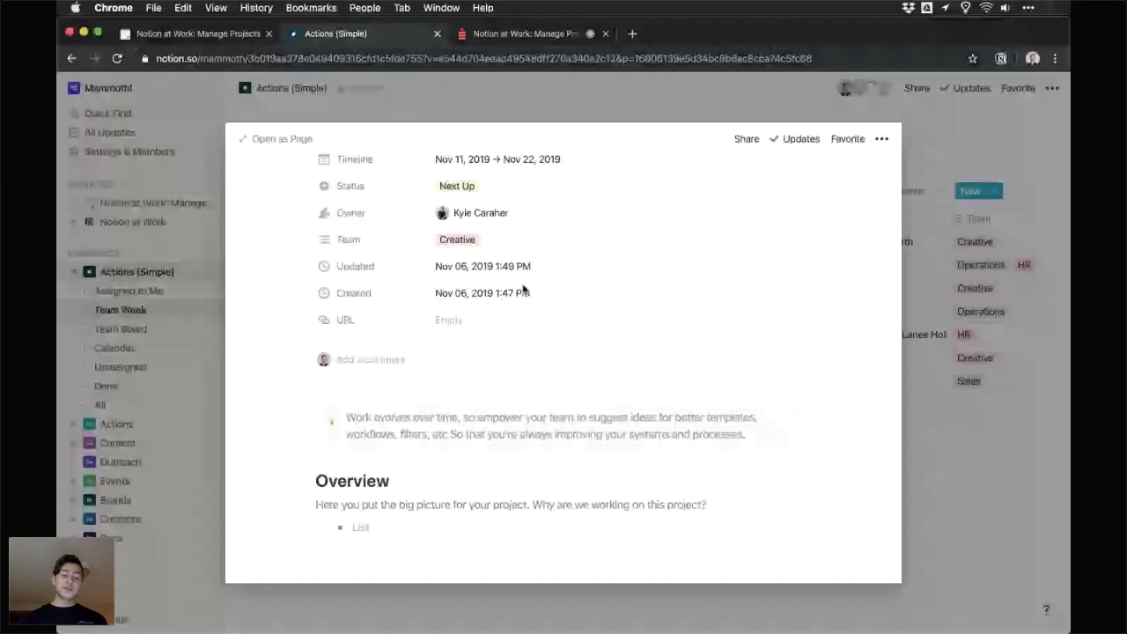
pyautogui.scroll(-2, 523, 289)
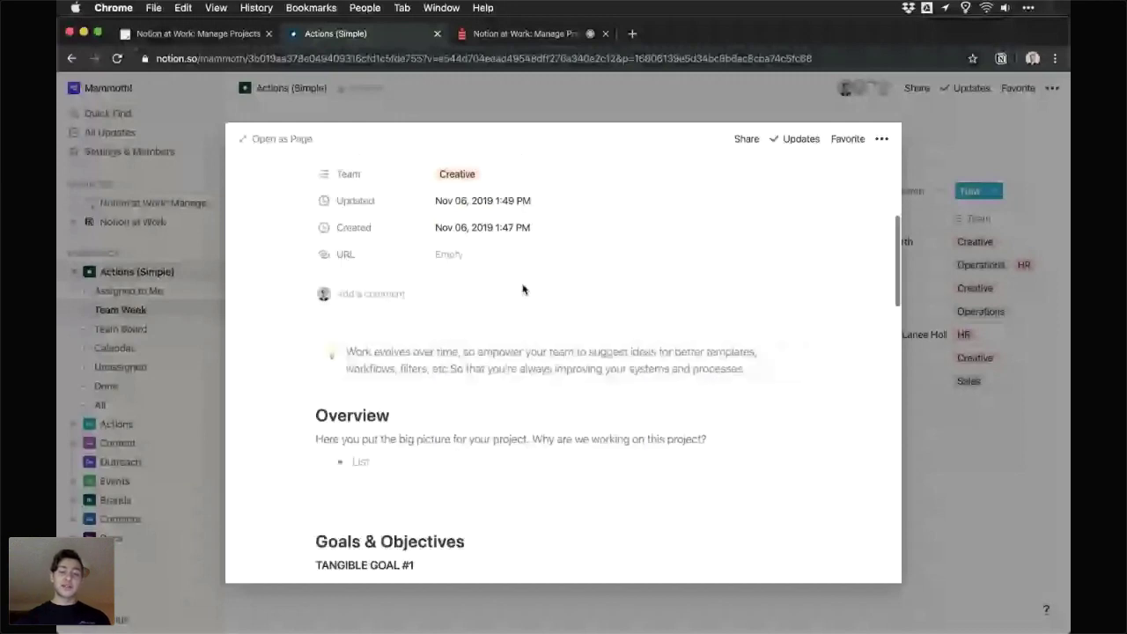
pyautogui.scroll(-3, 522, 290)
pyautogui.click(447, 294)
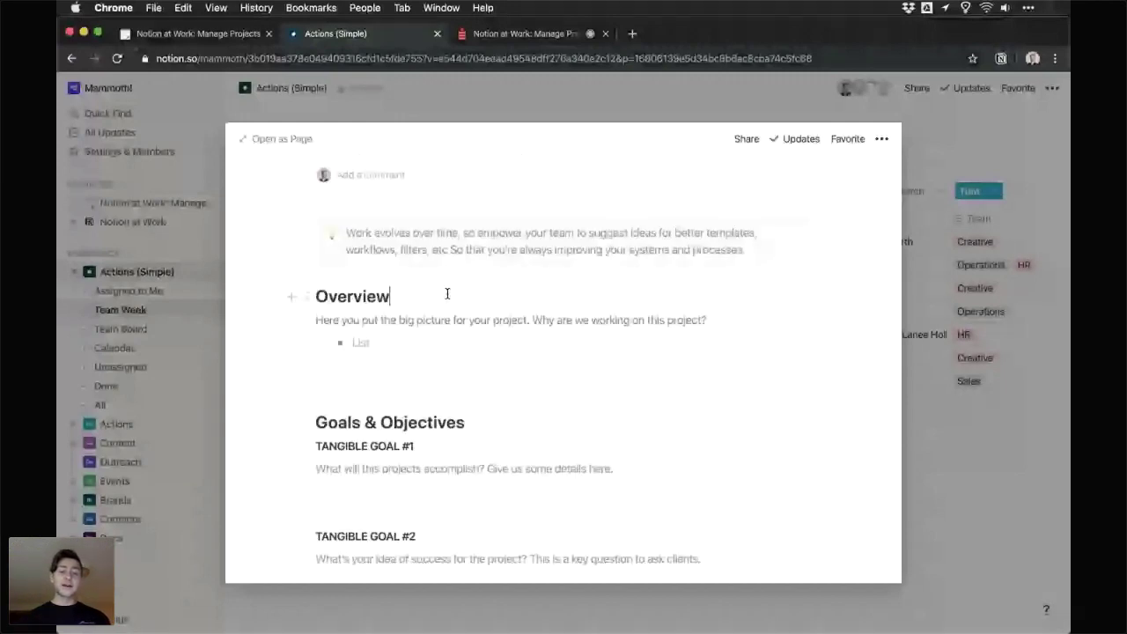
pyautogui.scroll(-1, 447, 294)
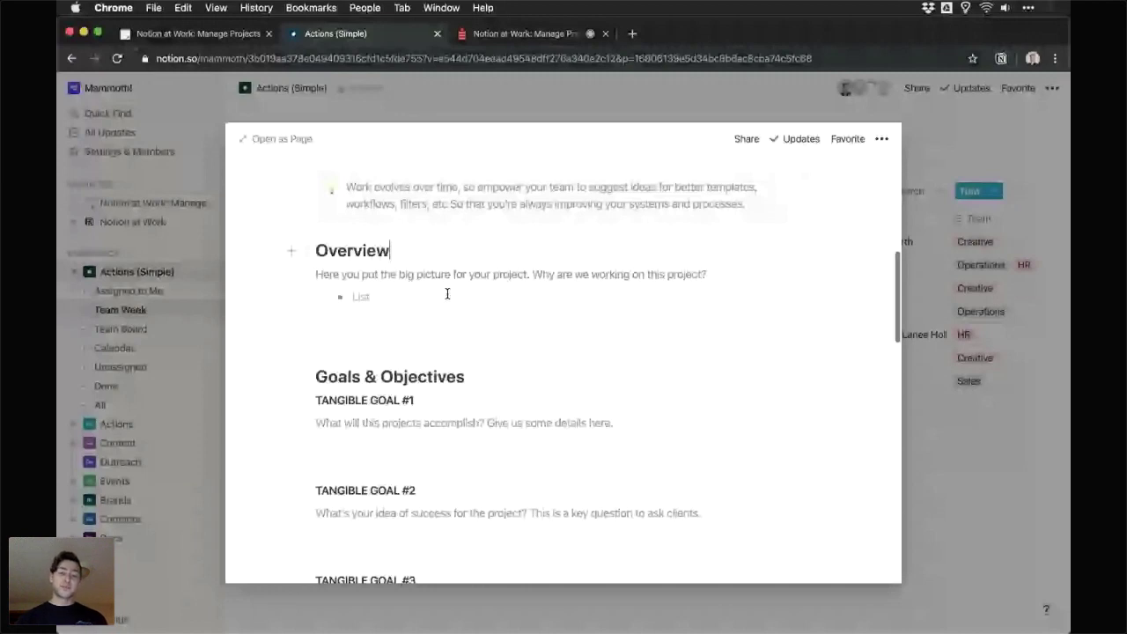
pyautogui.scroll(-2, 446, 294)
pyautogui.click(457, 240)
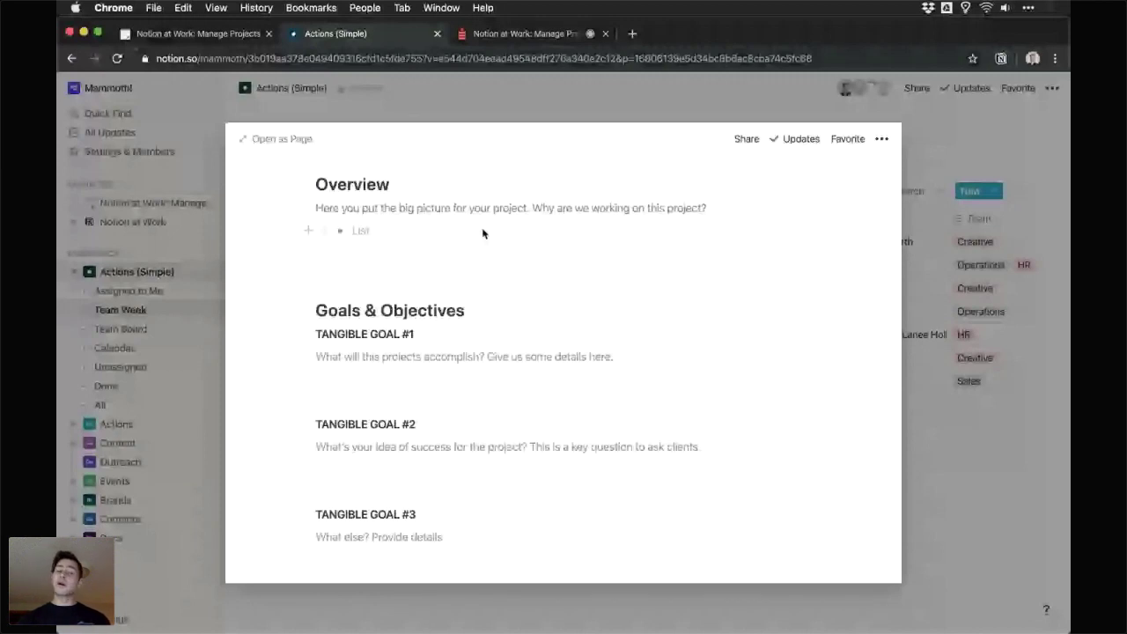
pyautogui.scroll(-2, 482, 233)
pyautogui.scroll(-6, 482, 233)
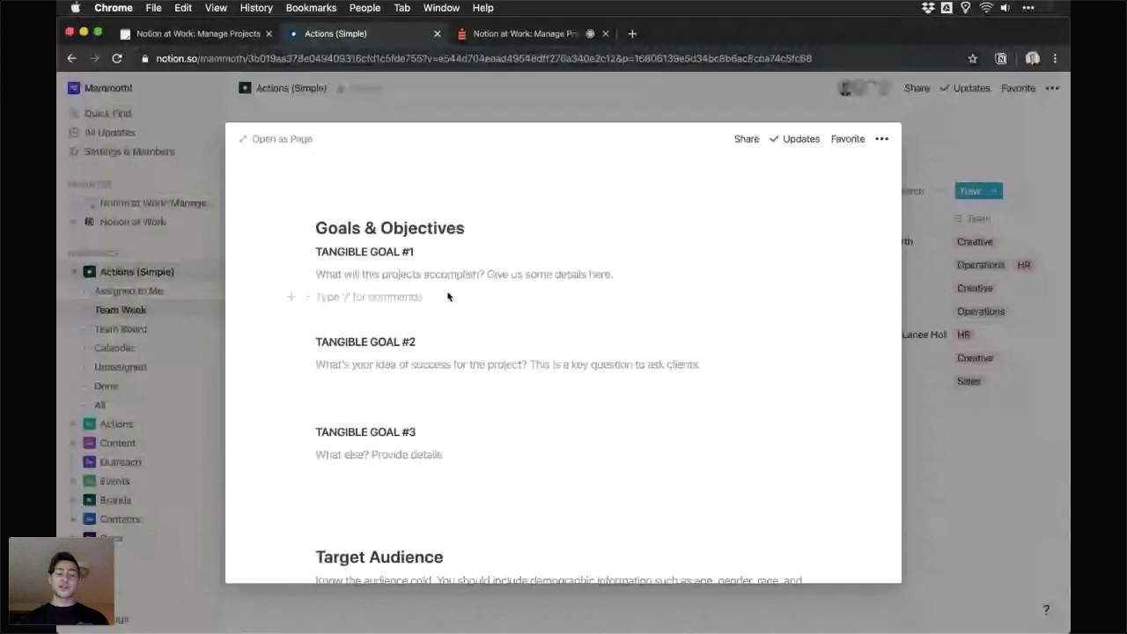
pyautogui.scroll(-5, 405, 344)
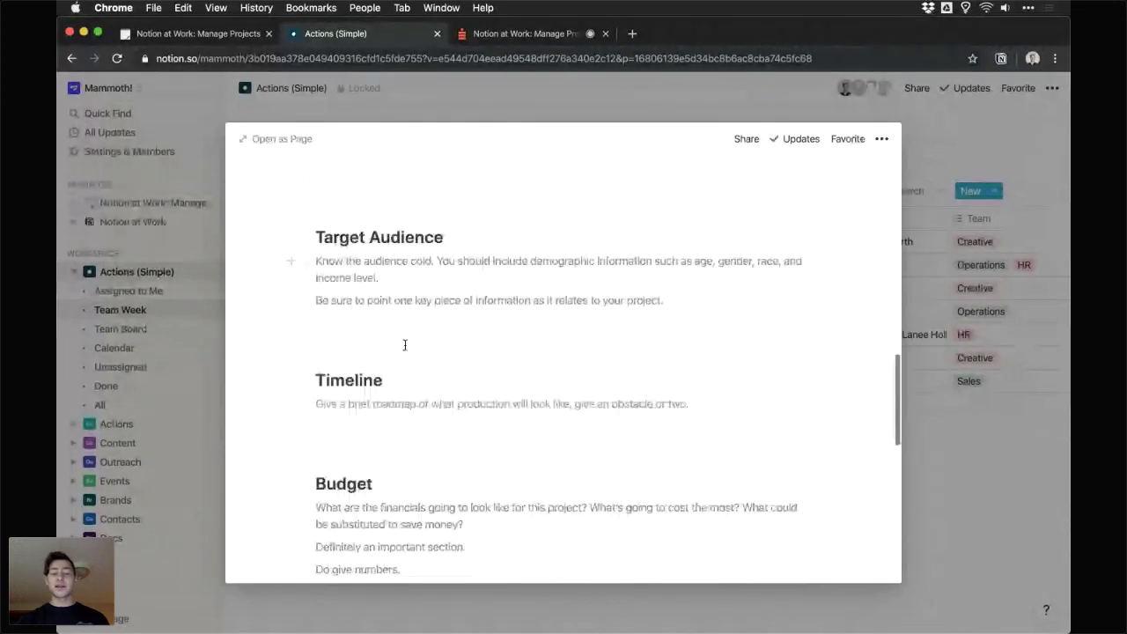
pyautogui.scroll(-3, 405, 344)
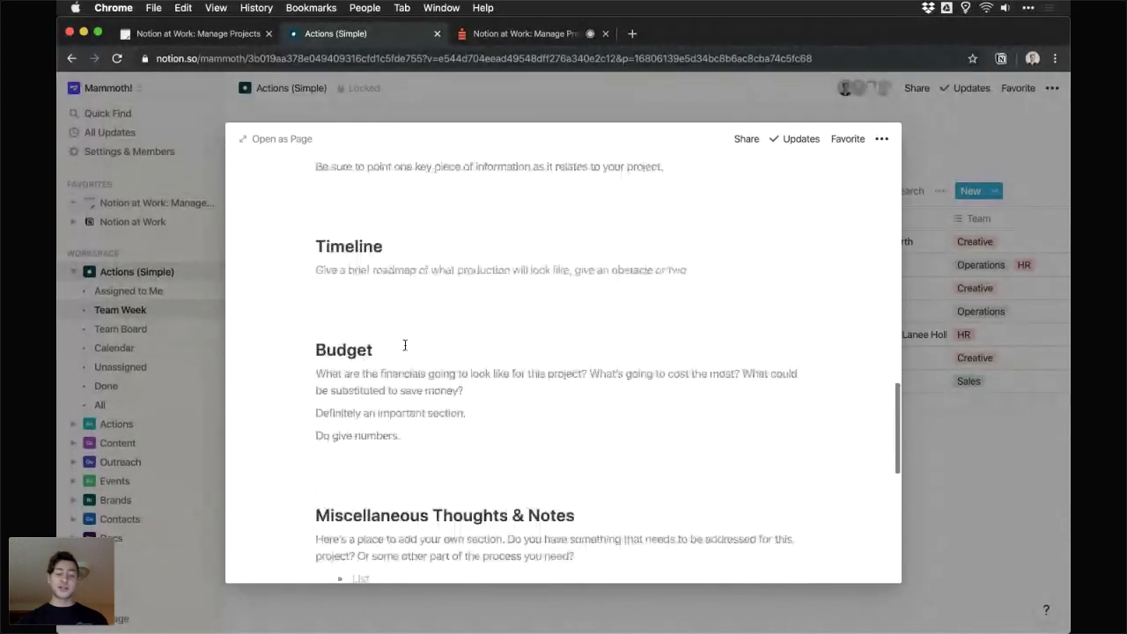
pyautogui.scroll(12, 405, 344)
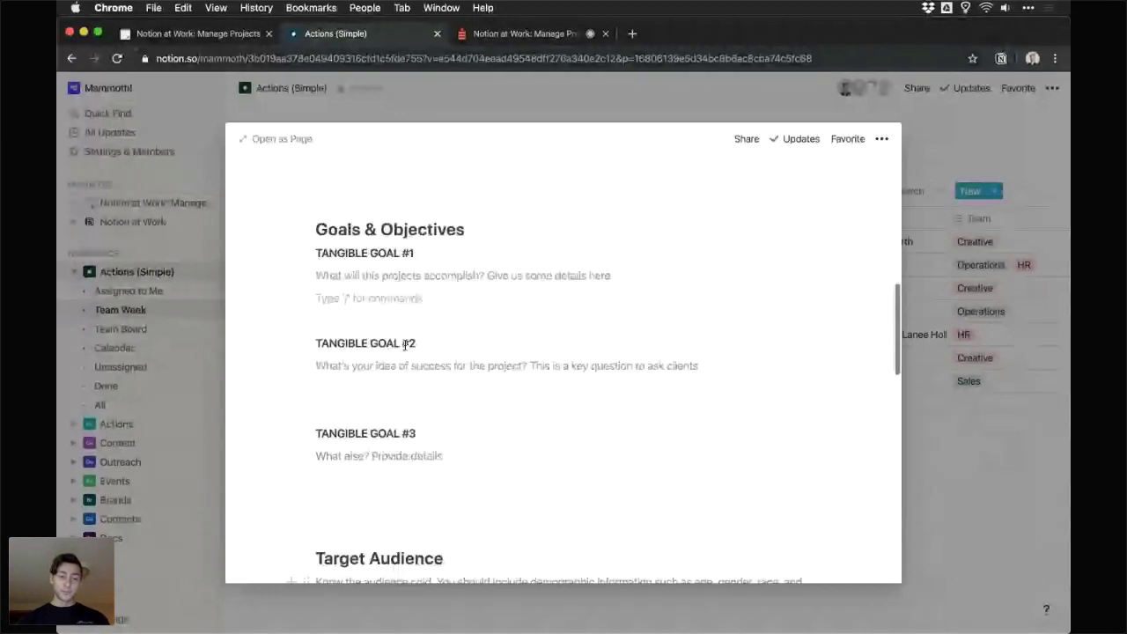
pyautogui.scroll(7, 405, 344)
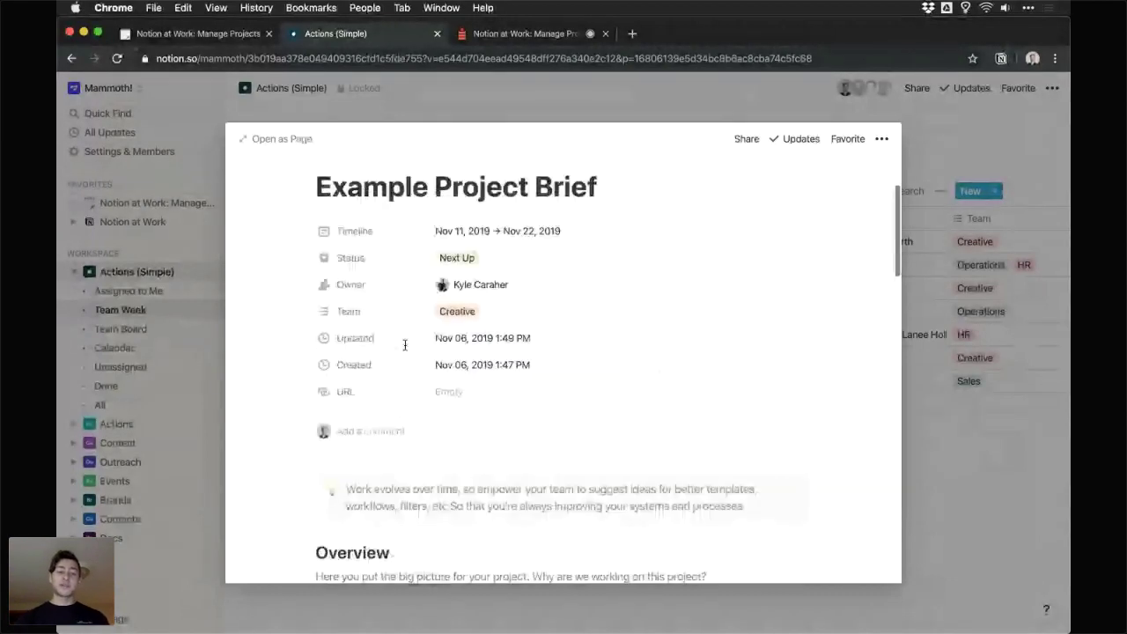
pyautogui.scroll(-3, 405, 344)
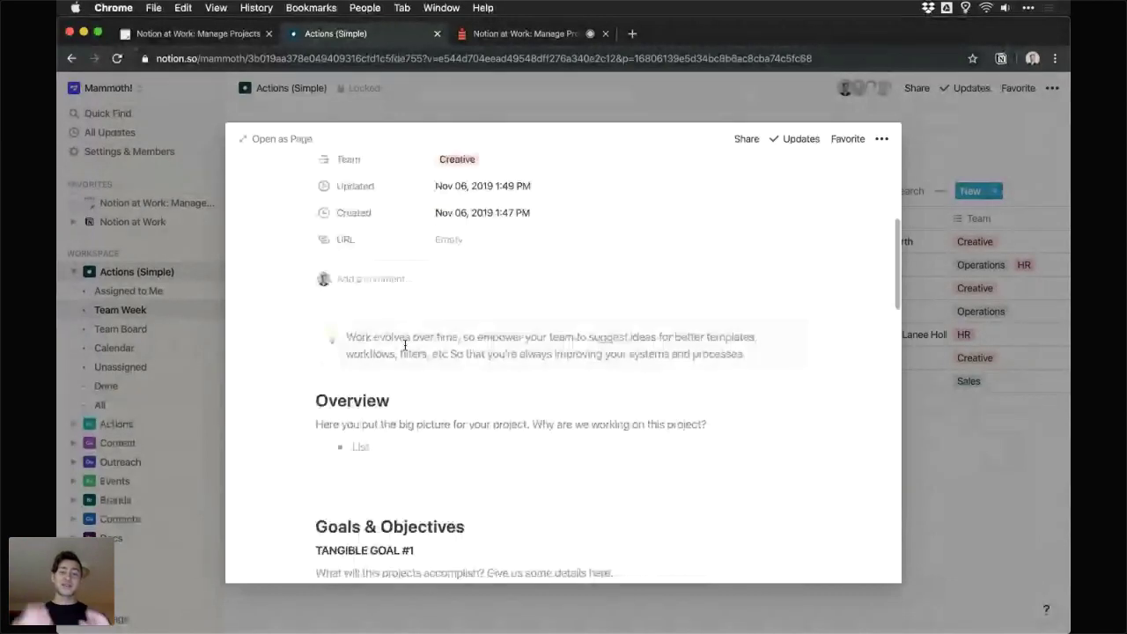
pyautogui.scroll(-1, 410, 356)
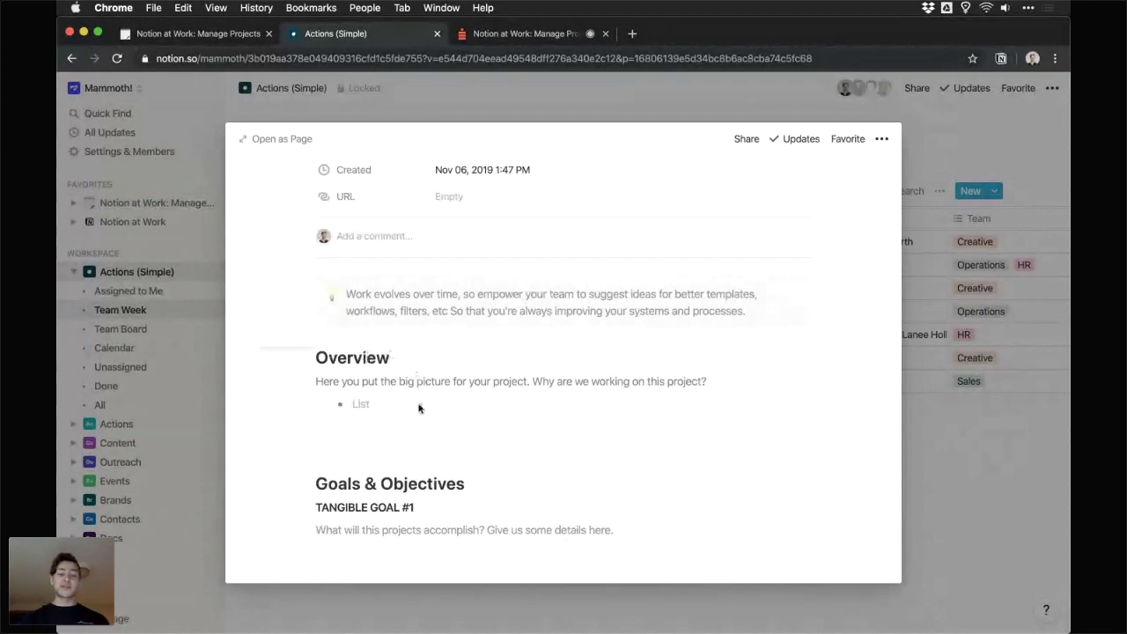
# - Select the Overview and Goals & Objectives blocks together, clear the selection, and close the peek
pyautogui.moveTo(263, 347); pyautogui.dragTo(555, 478)
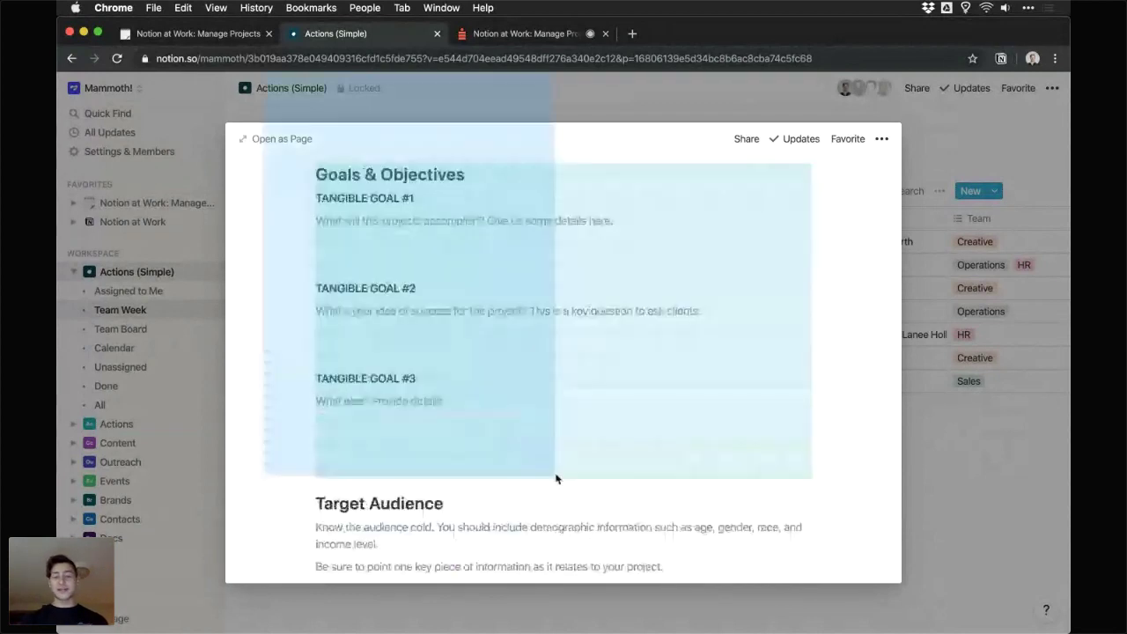
pyautogui.click(546, 450)
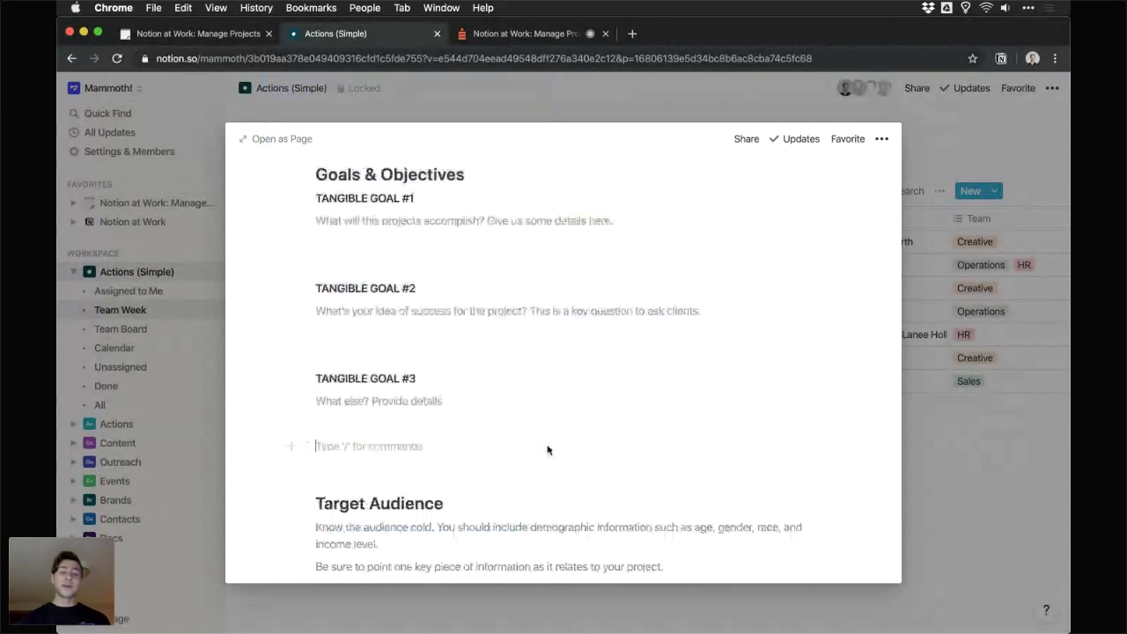
pyautogui.scroll(1, 546, 450)
pyautogui.scroll(10, 546, 450)
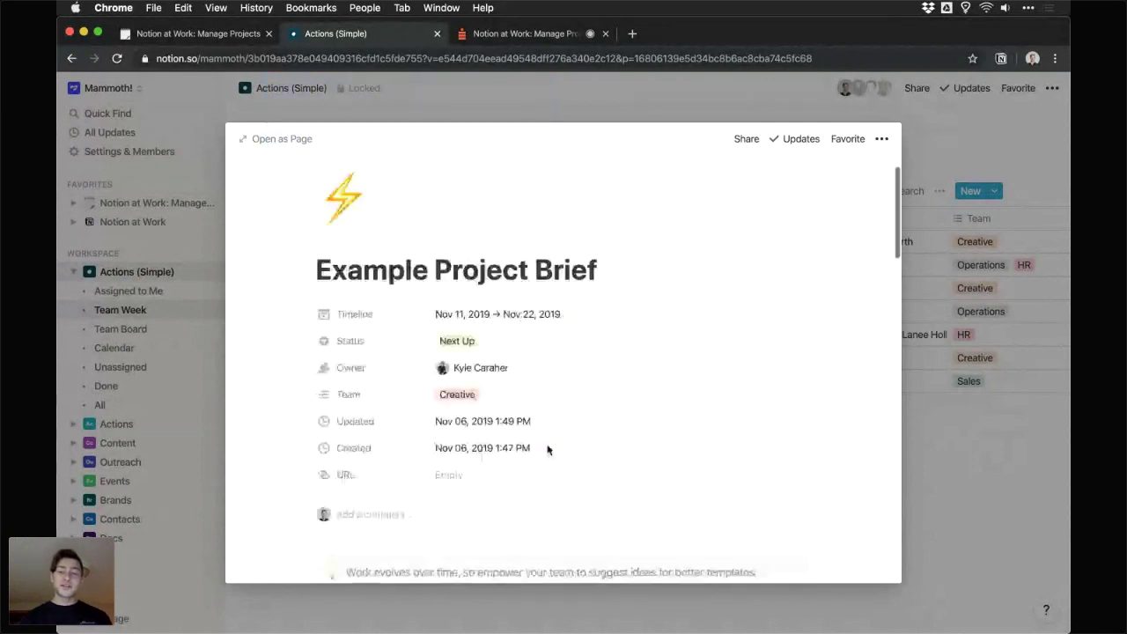
pyautogui.click(942, 118)
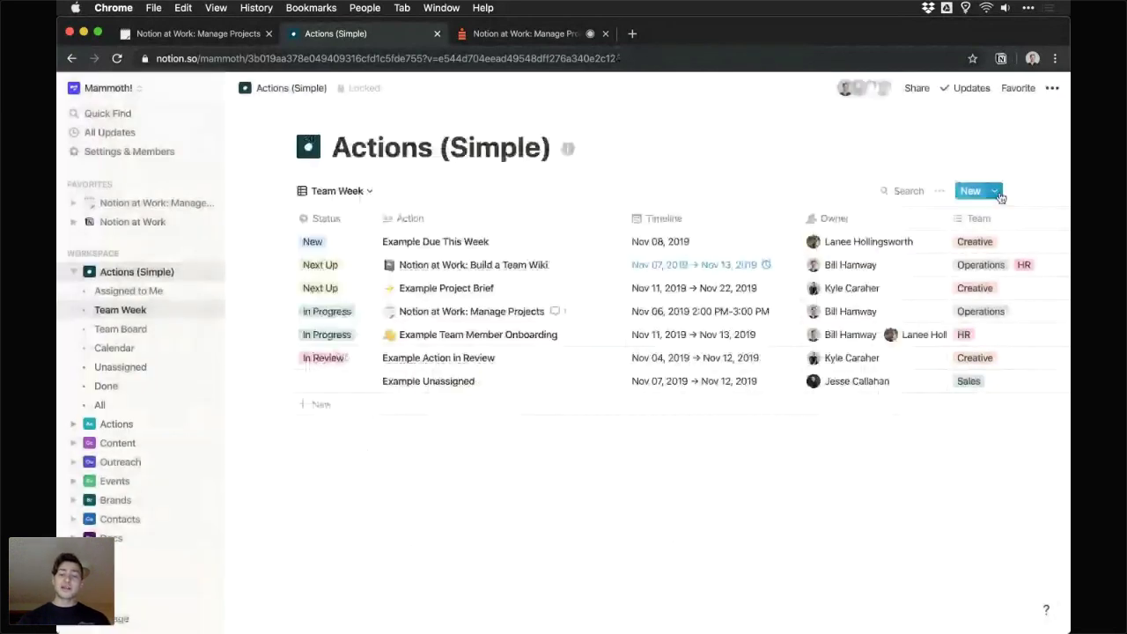
# - View the new-action template choices and create a new page in Actions (Simple)
pyautogui.click(999, 192)
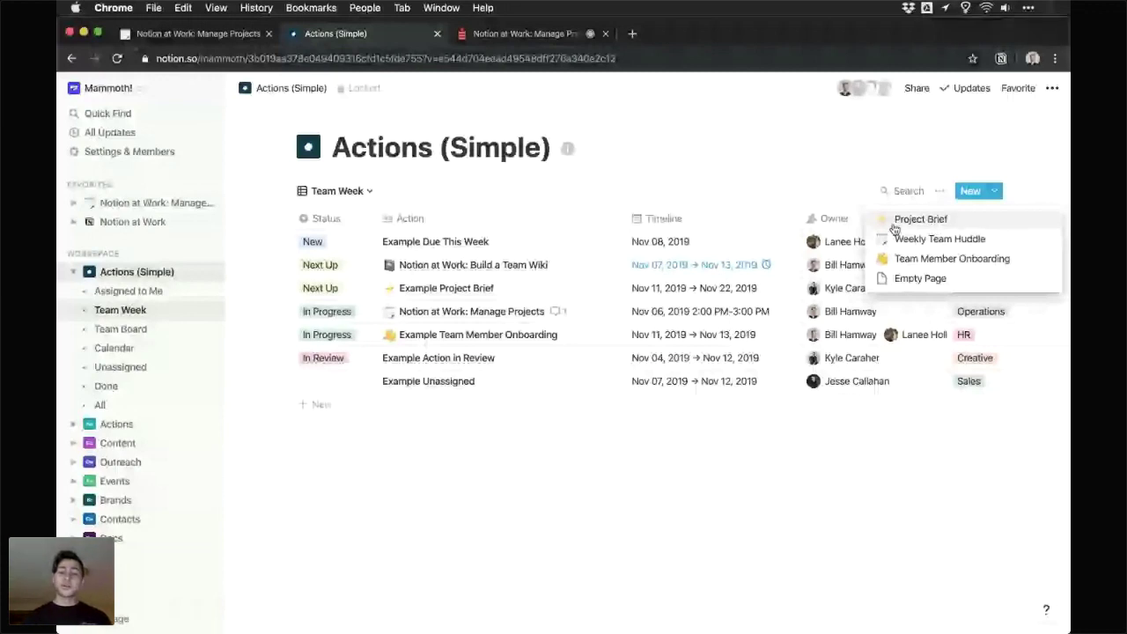
pyautogui.click(921, 219)
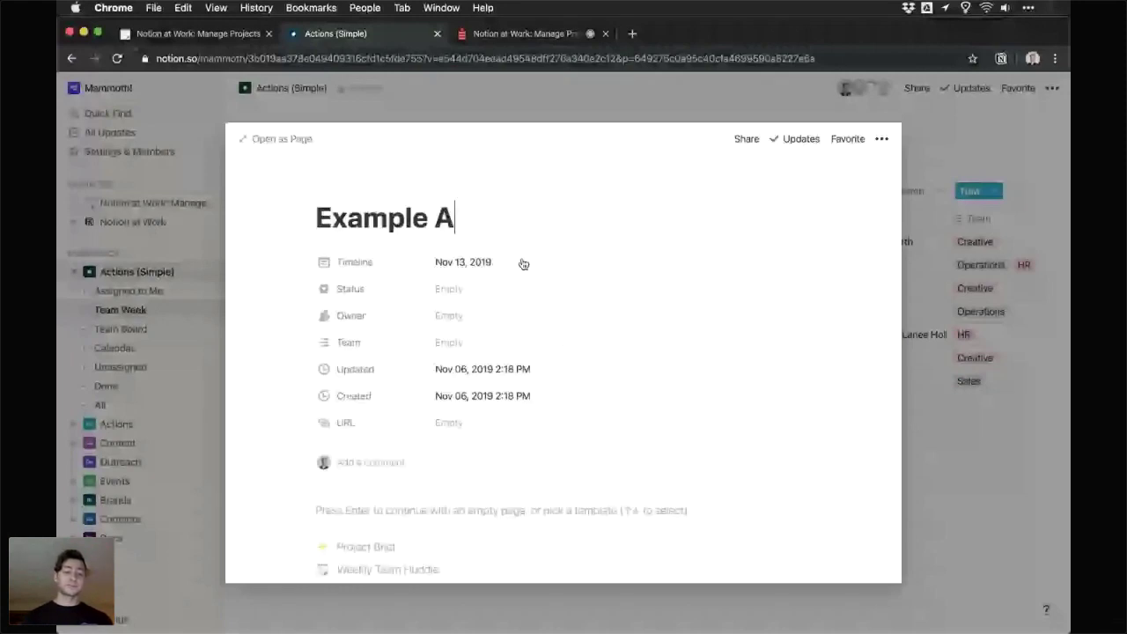
# - Title the page 'Example Action Item', assign the first listed person as Owner, and set Team to Operations
pyautogui.write('ction I')
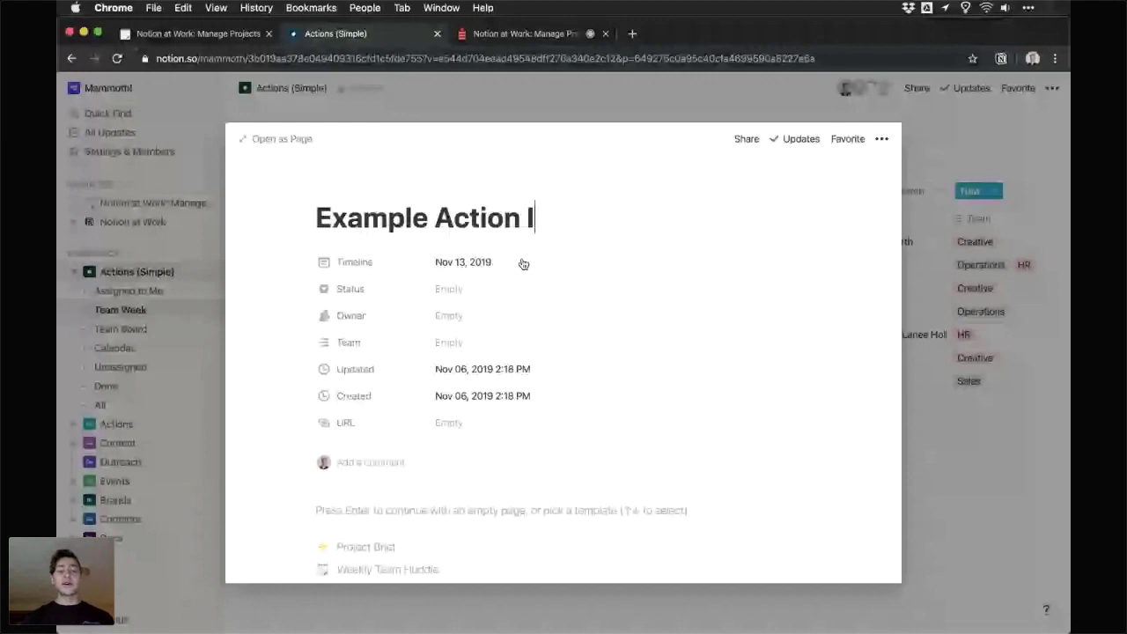
pyautogui.write('tem')
pyautogui.click(485, 315)
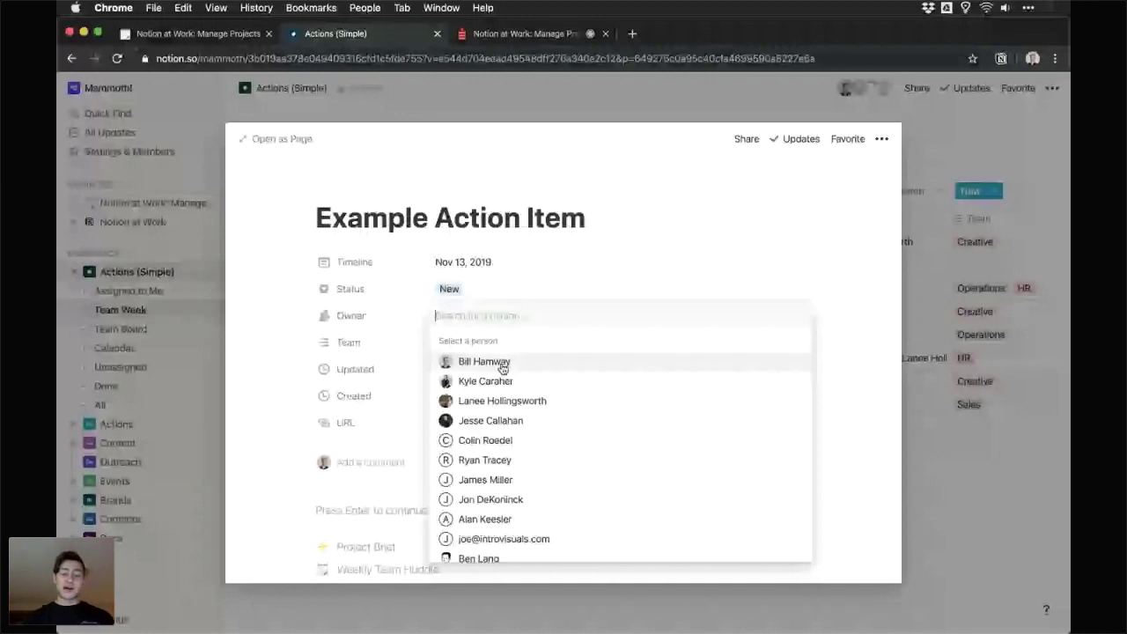
pyautogui.click(484, 361)
pyautogui.click(475, 342)
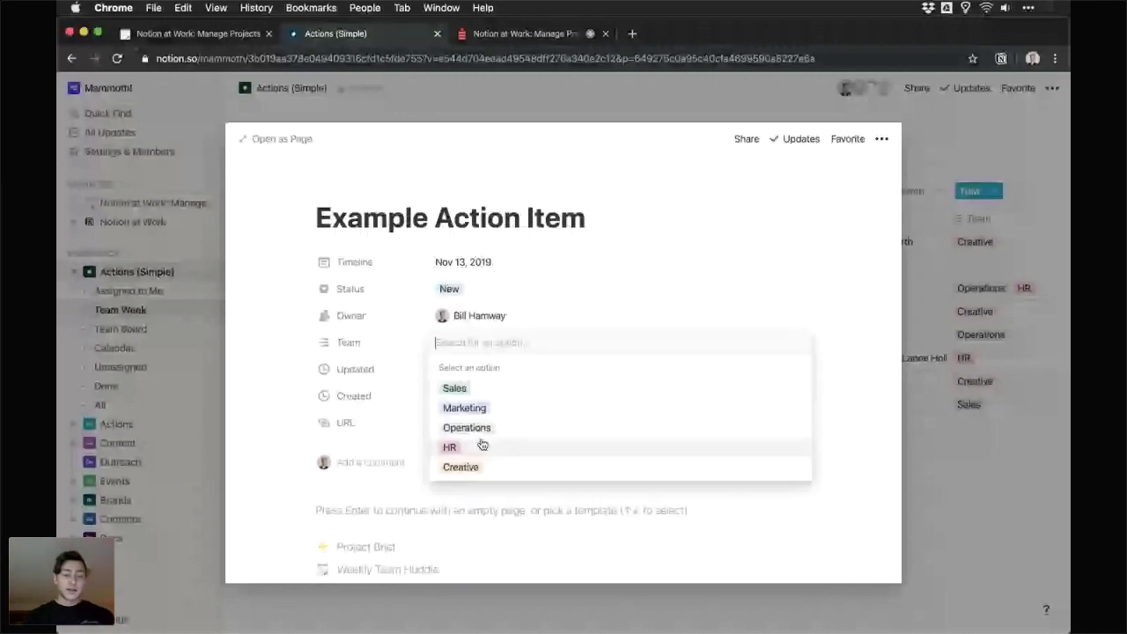
pyautogui.click(465, 423)
# - Apply the Weekly Team Huddle template to the page
pyautogui.scroll(-3, 398, 384)
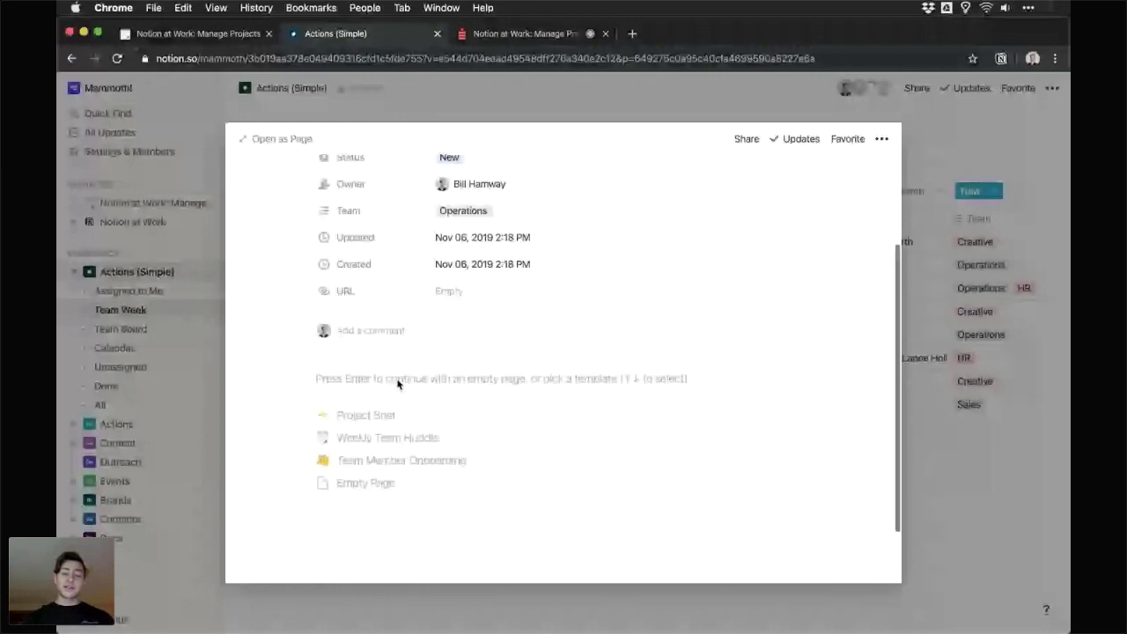
pyautogui.scroll(-1, 383, 396)
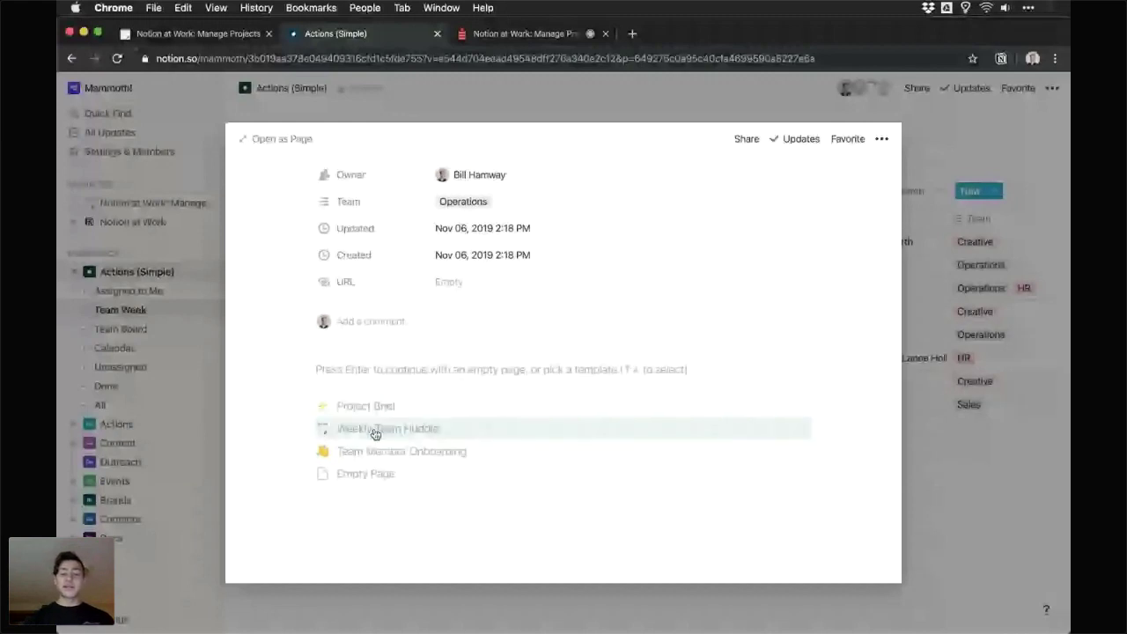
pyautogui.click(375, 432)
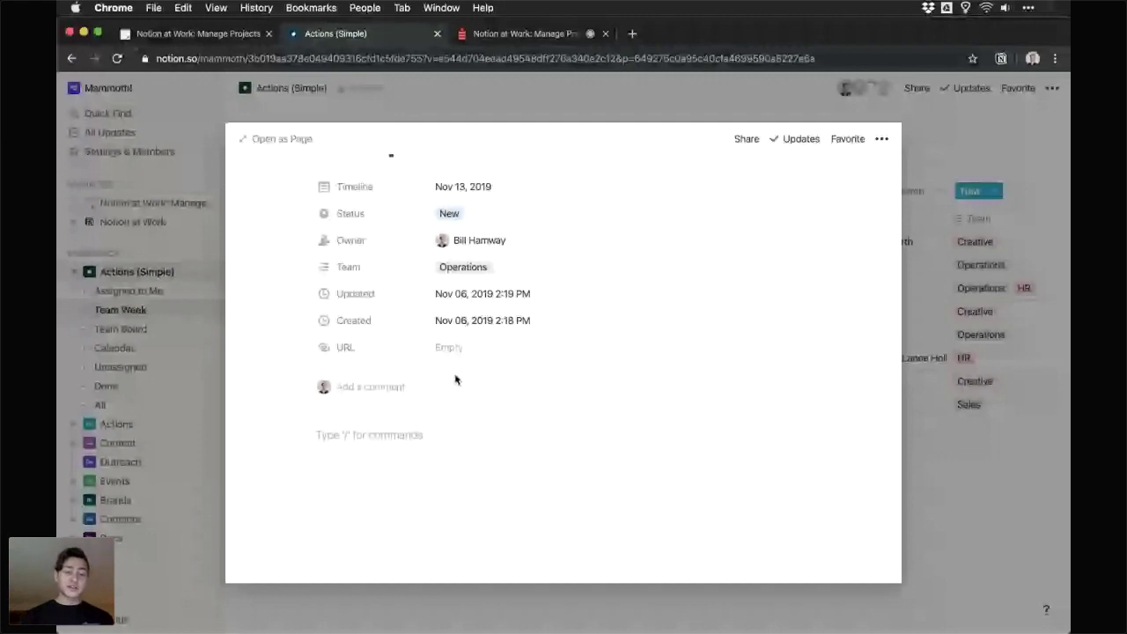
# - Write a line mentioning a teammate followed by 'Can we do this by next week?', then start a new block below
pyautogui.write('@')
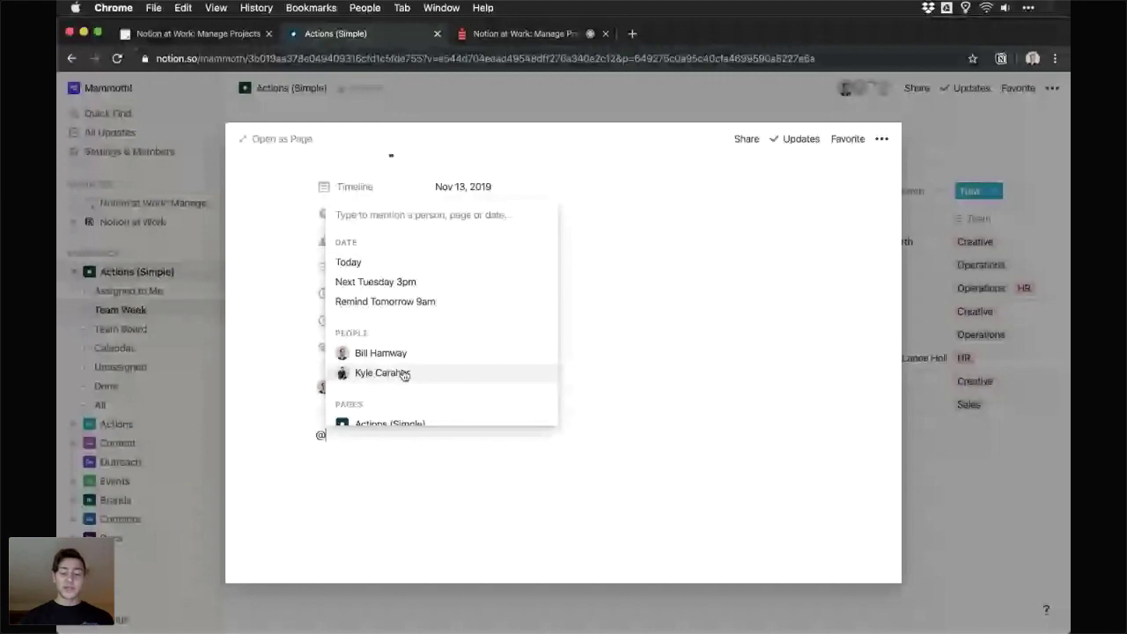
pyautogui.click(404, 374)
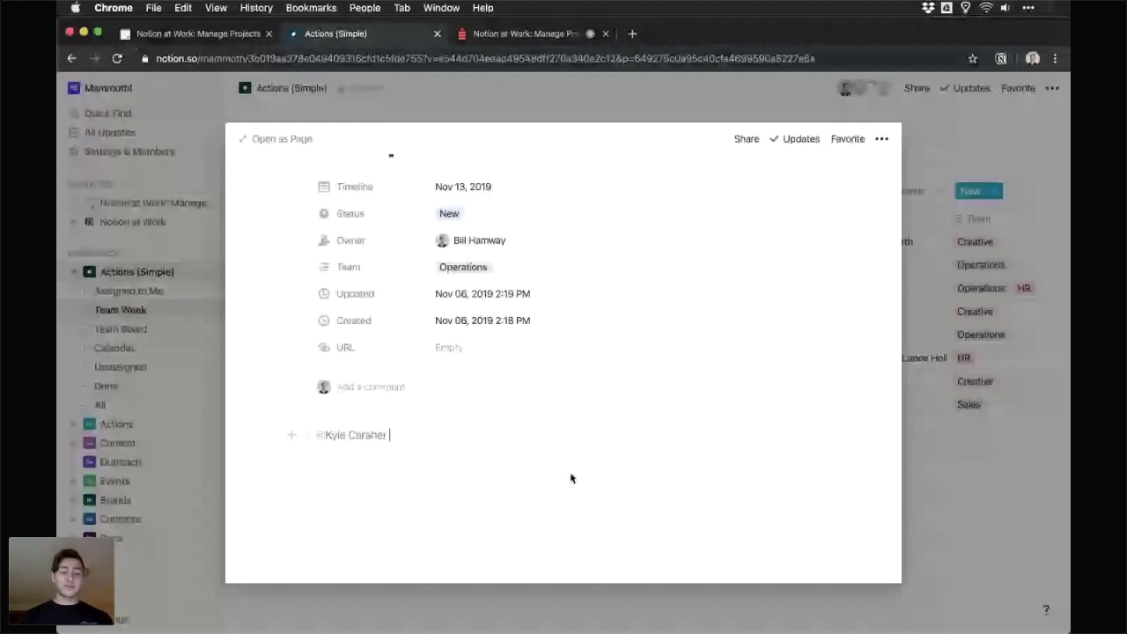
pyautogui.write('Can we do this by next week?')
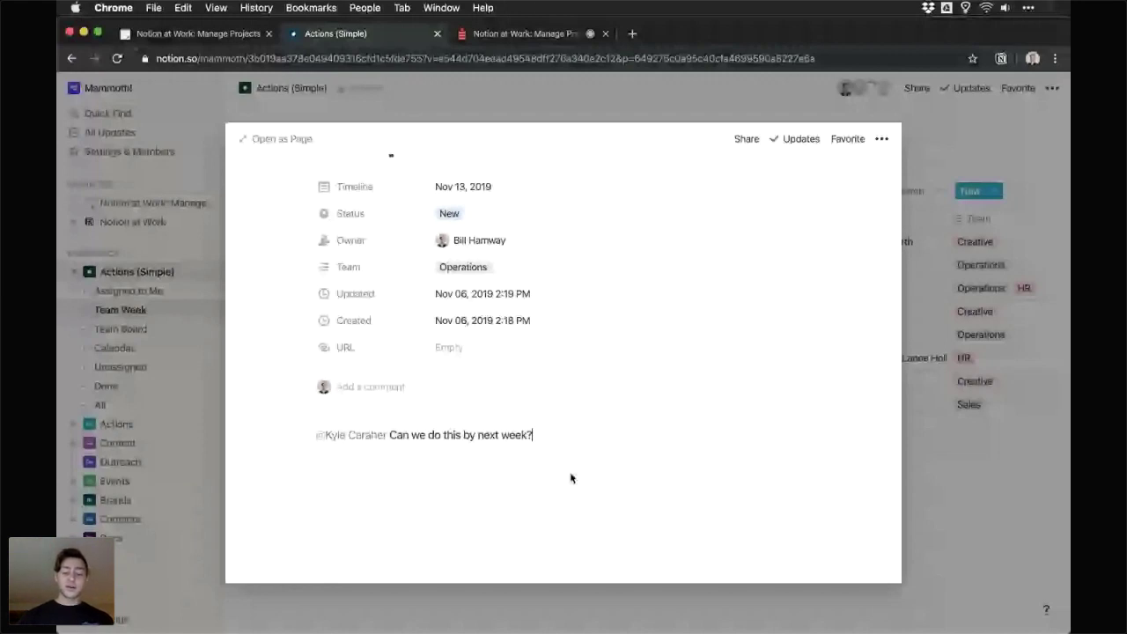
pyautogui.click(419, 485)
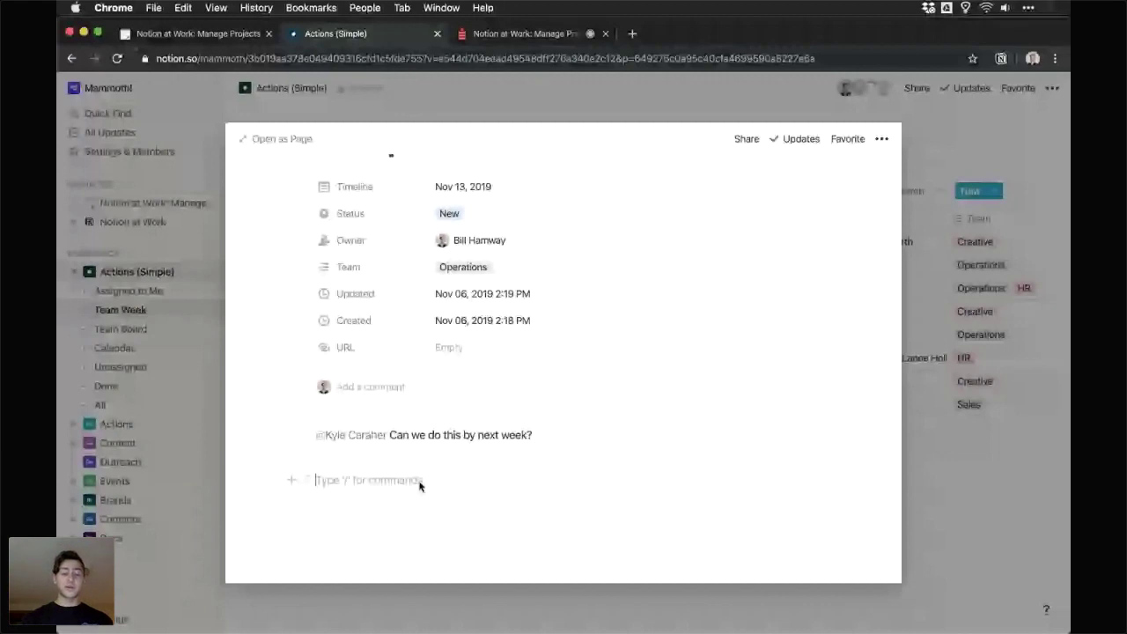
pyautogui.write('/')
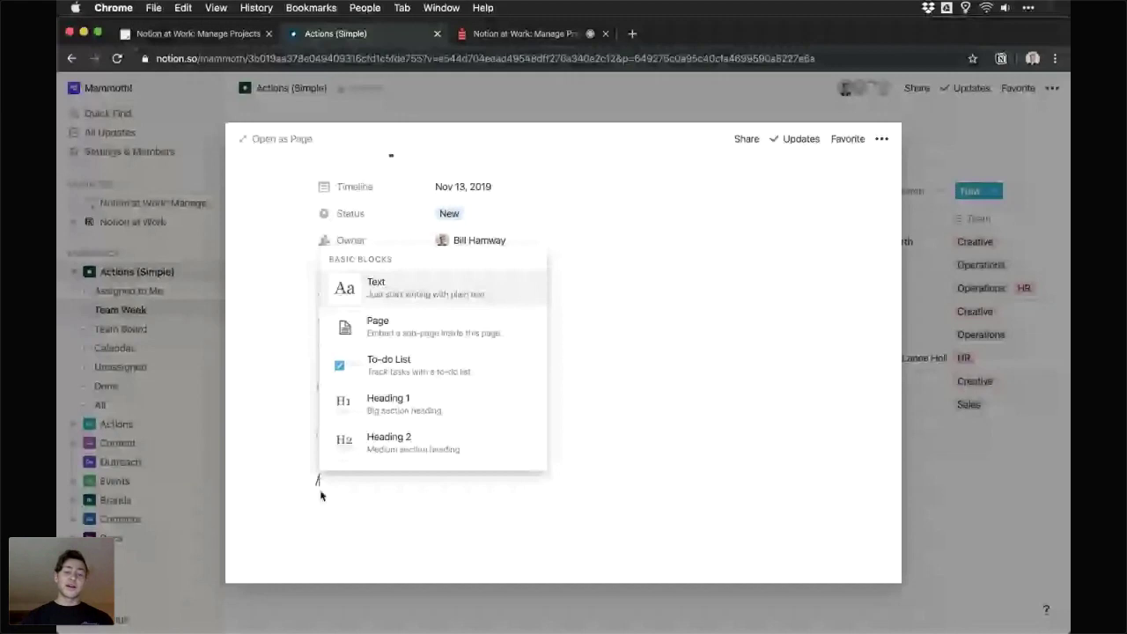
# - Add a to-do 'Do this thing' with a Next Tuesday 3pm date and a teammate mention
pyautogui.scroll(-1, 415, 340)
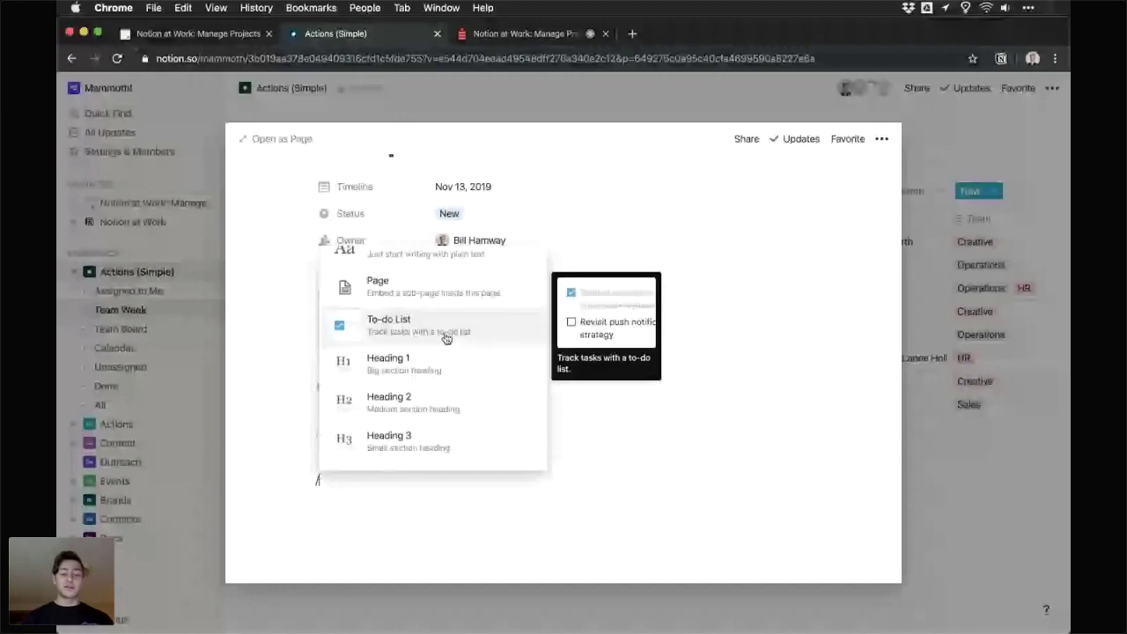
pyautogui.click(446, 338)
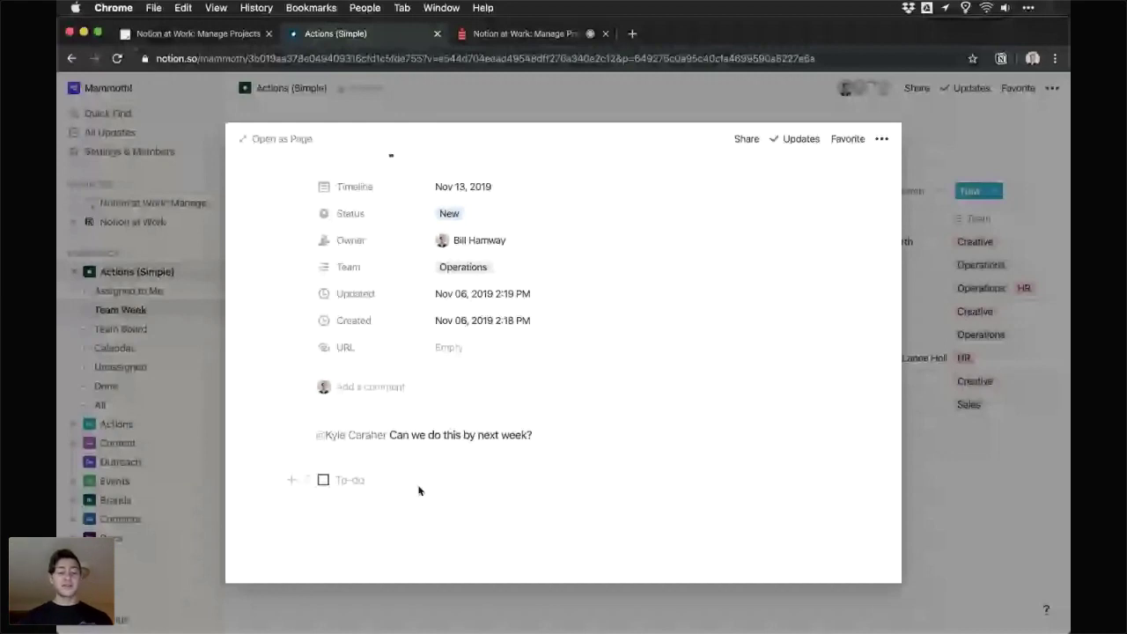
pyautogui.write('Do this thi')
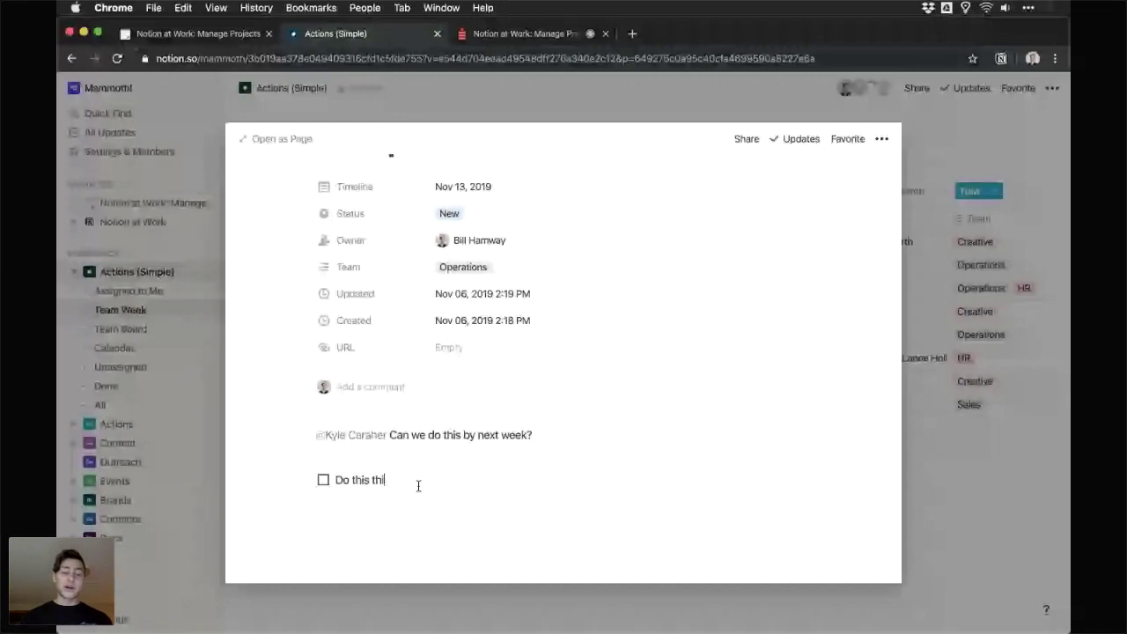
pyautogui.write('ng @')
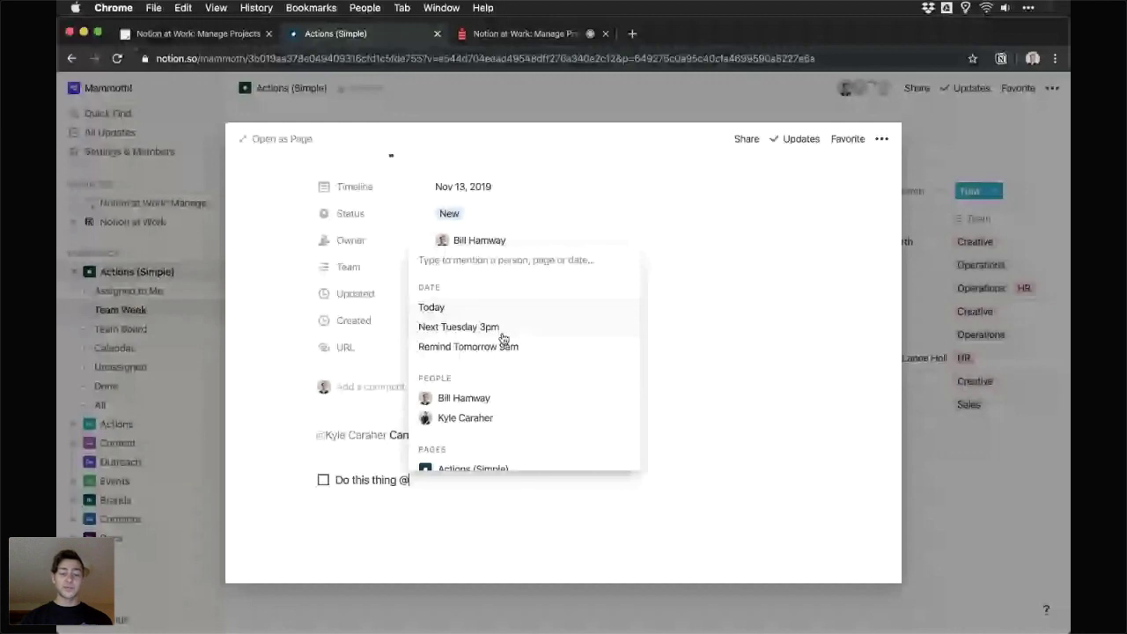
pyautogui.click(503, 338)
pyautogui.write('@')
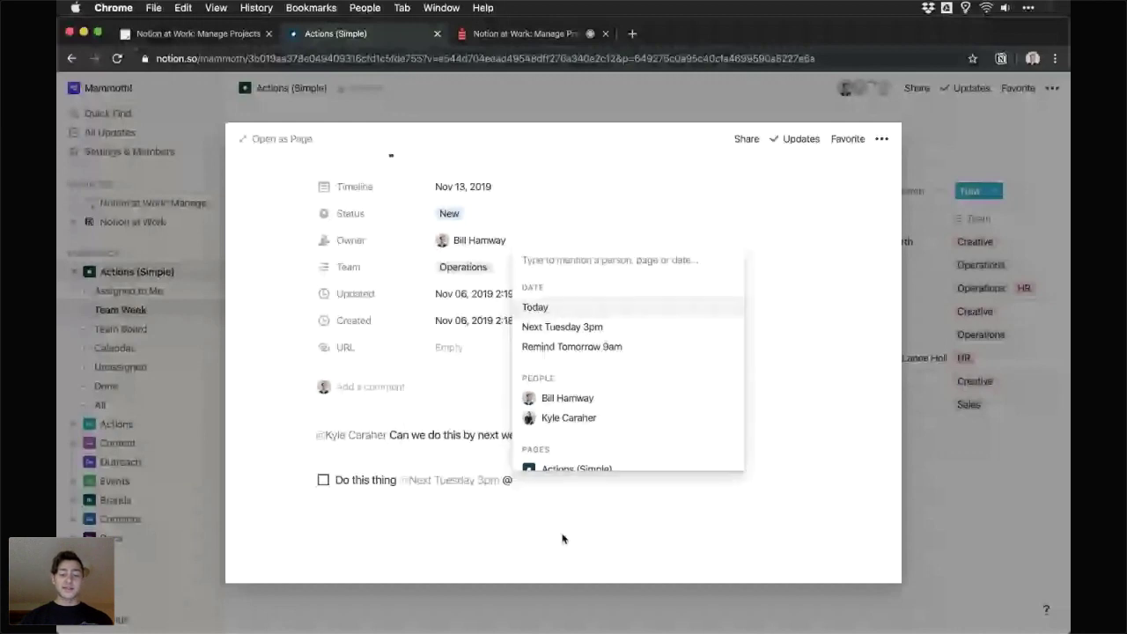
pyautogui.click(567, 420)
pyautogui.press('Return')
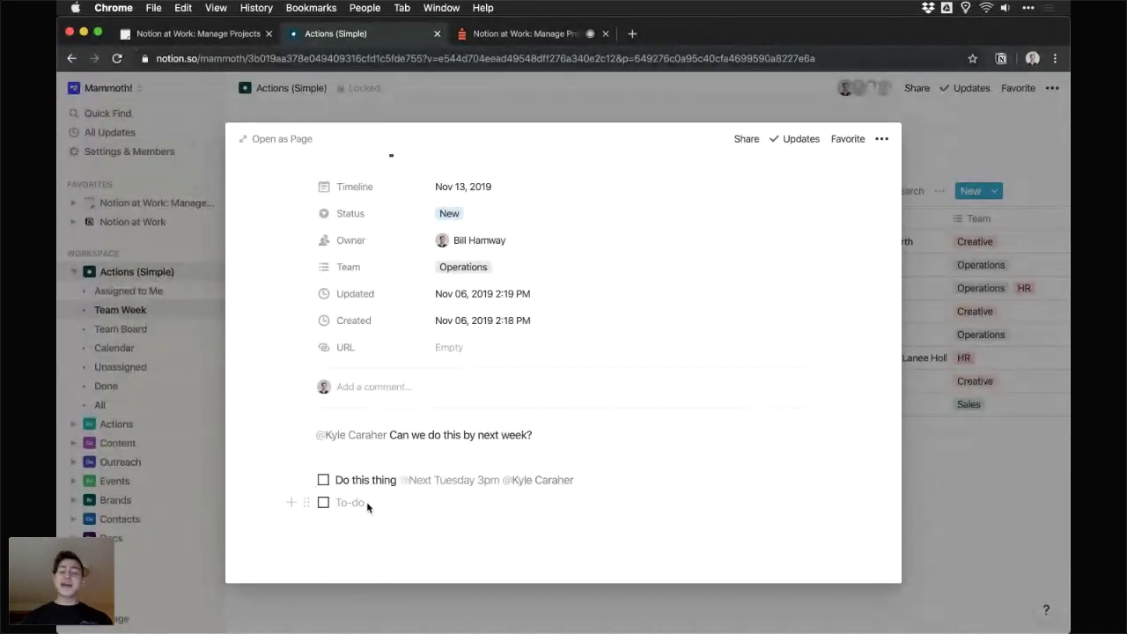
pyautogui.press('BackSpace')
# - Insert an inline table named 'Test Table' into the page, then close the page preview
pyautogui.write('/')
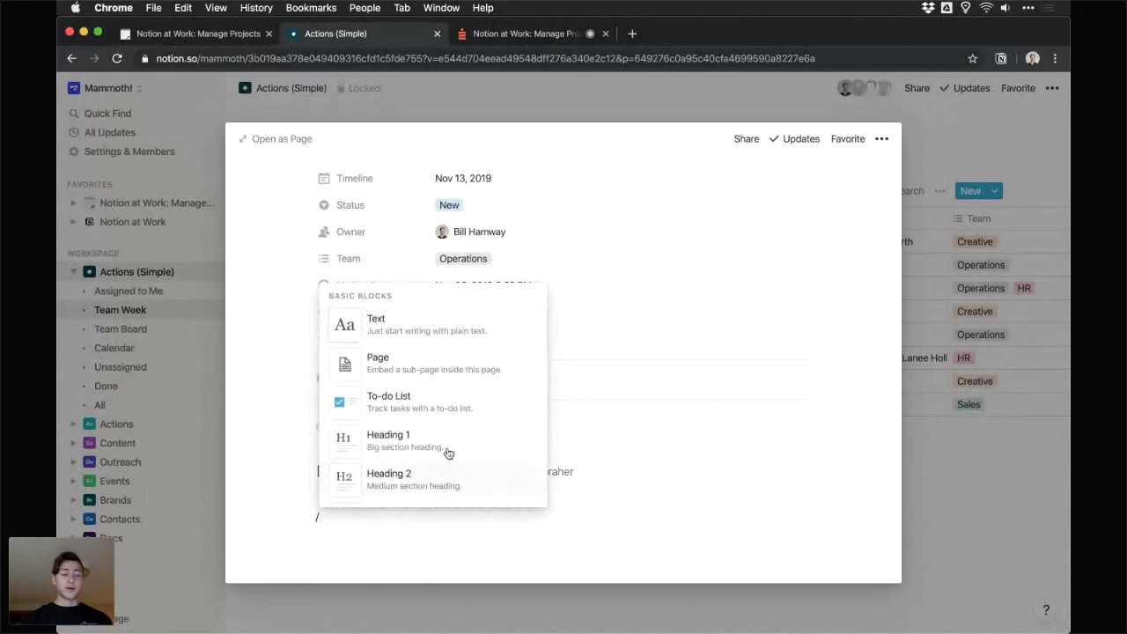
pyautogui.scroll(-3, 470, 403)
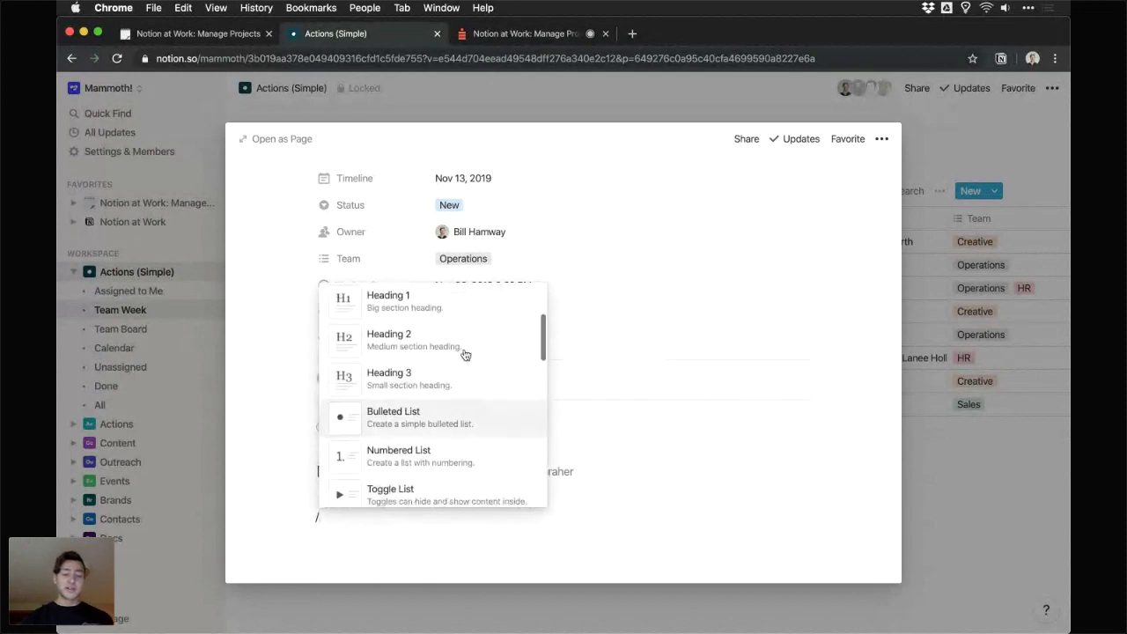
pyautogui.scroll(-1, 464, 323)
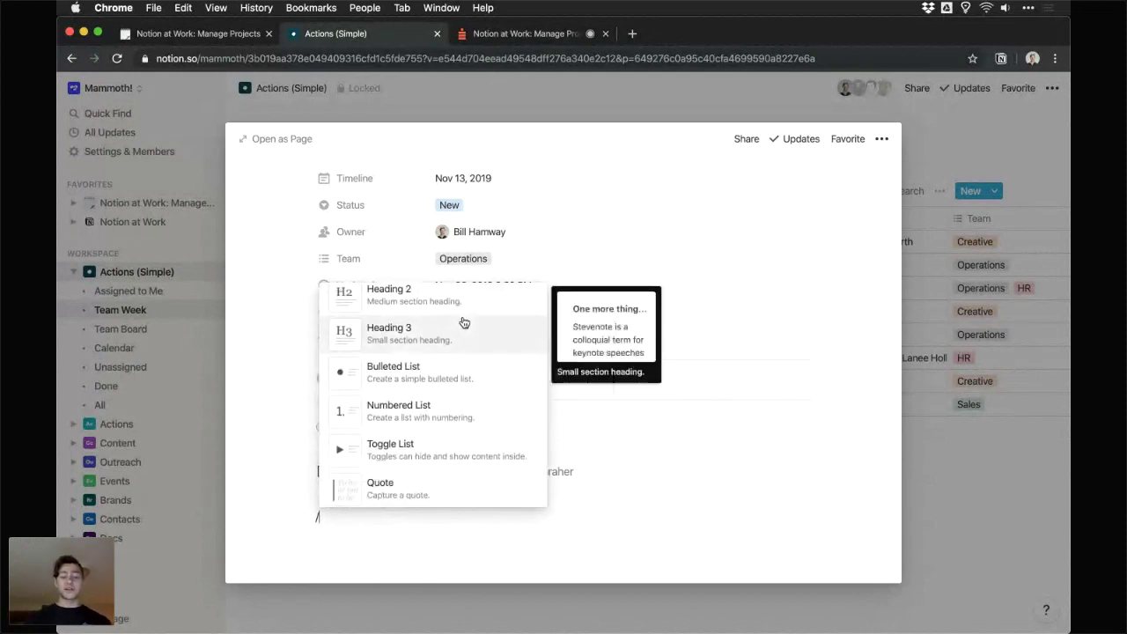
pyautogui.scroll(-4, 464, 322)
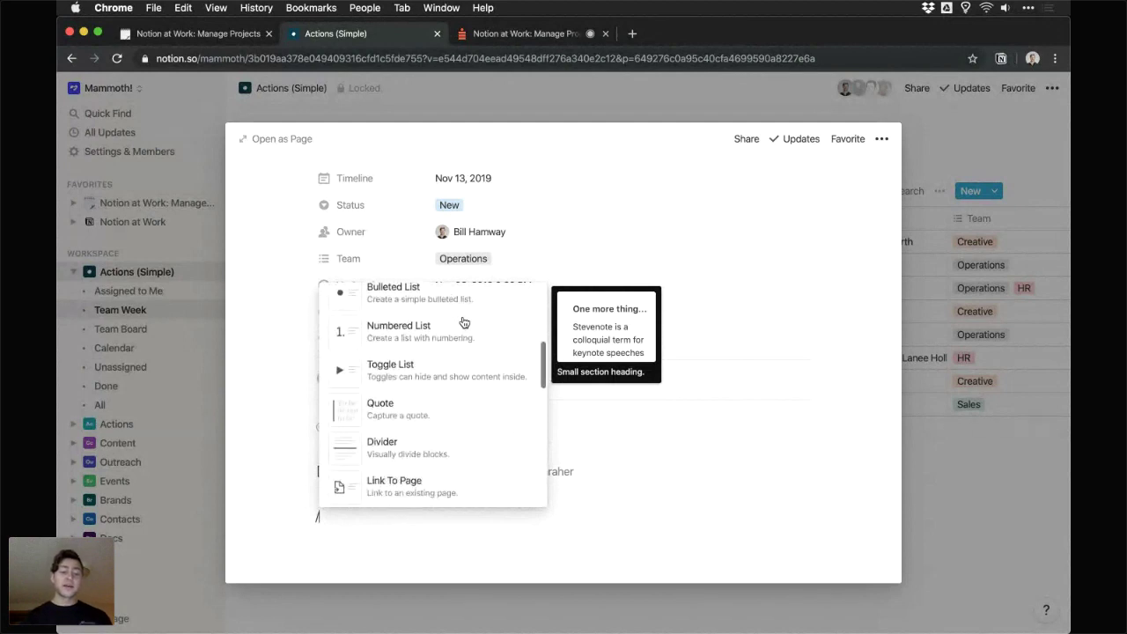
pyautogui.scroll(-4, 463, 322)
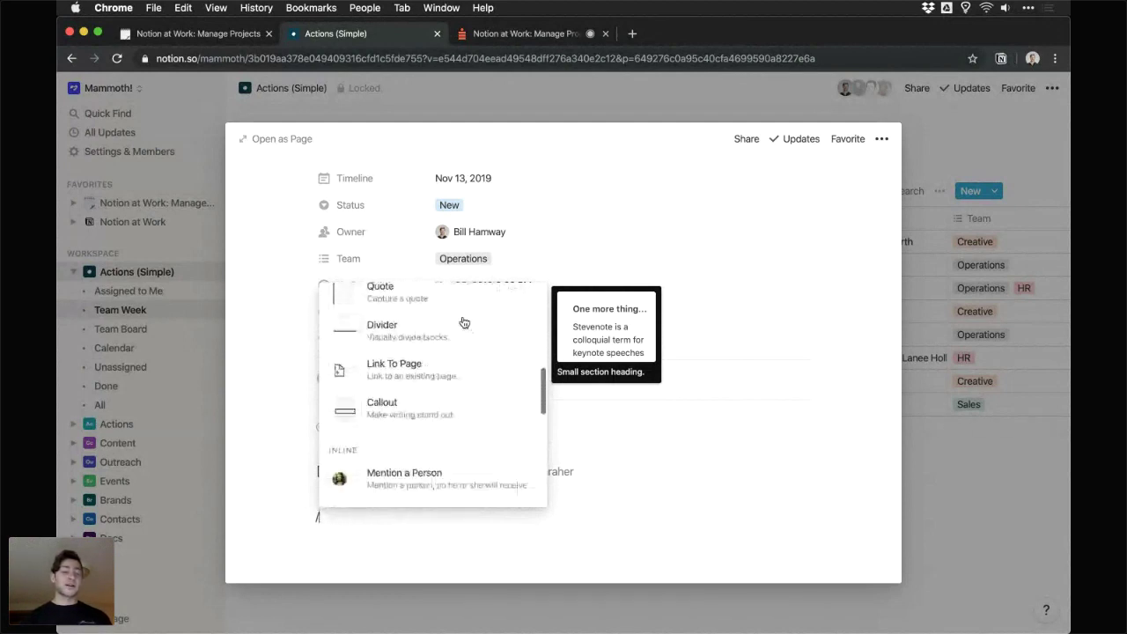
pyautogui.scroll(-2, 464, 322)
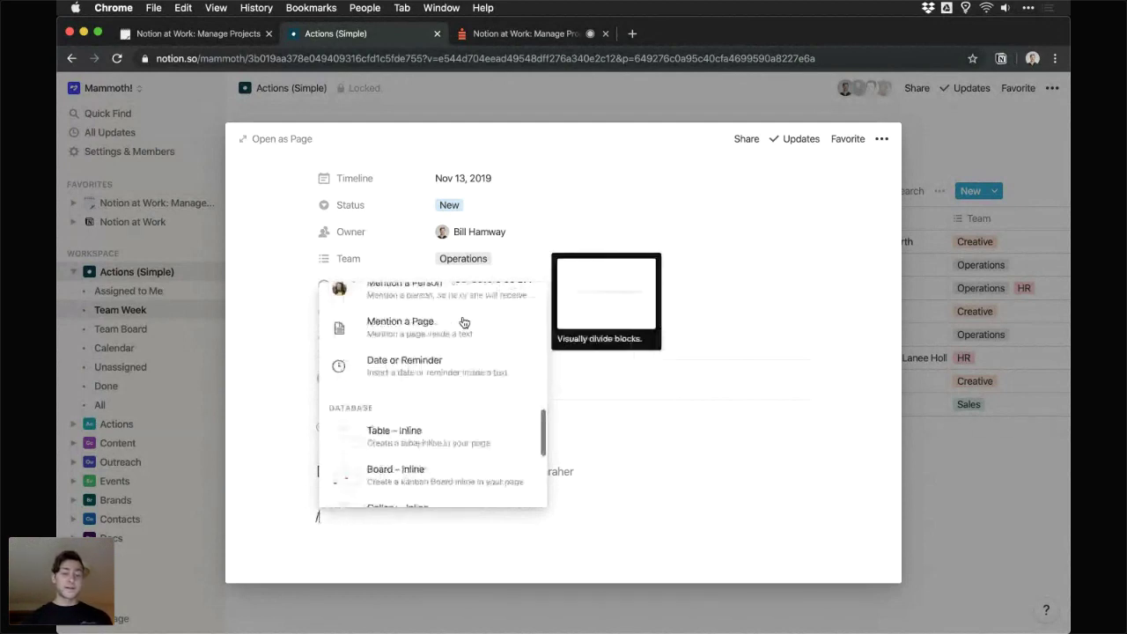
pyautogui.scroll(-3, 464, 322)
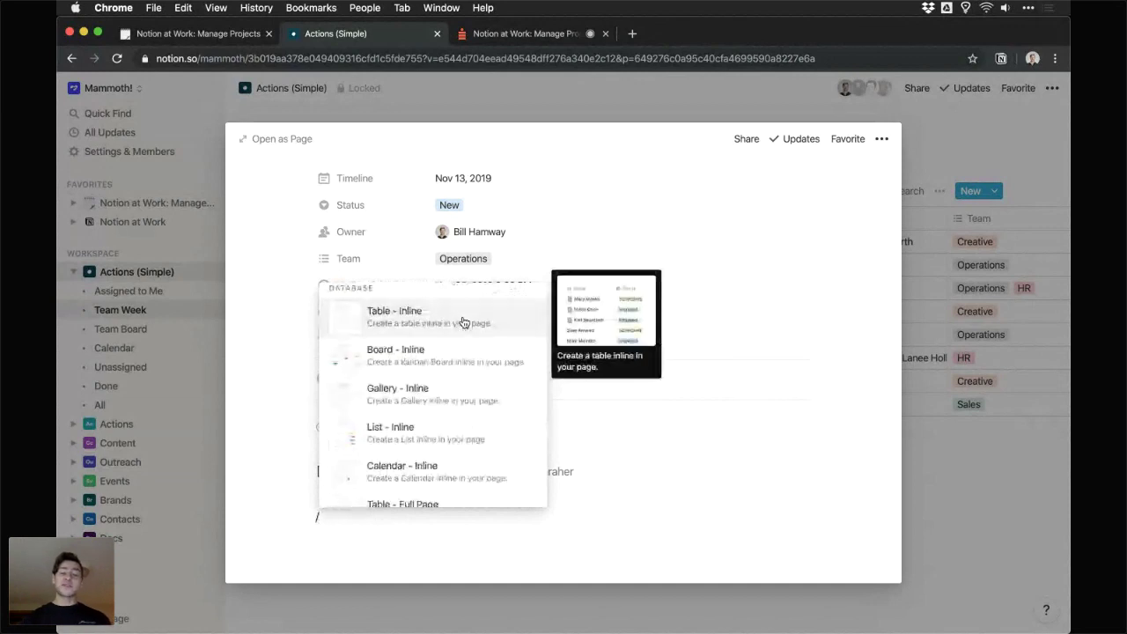
pyautogui.click(464, 322)
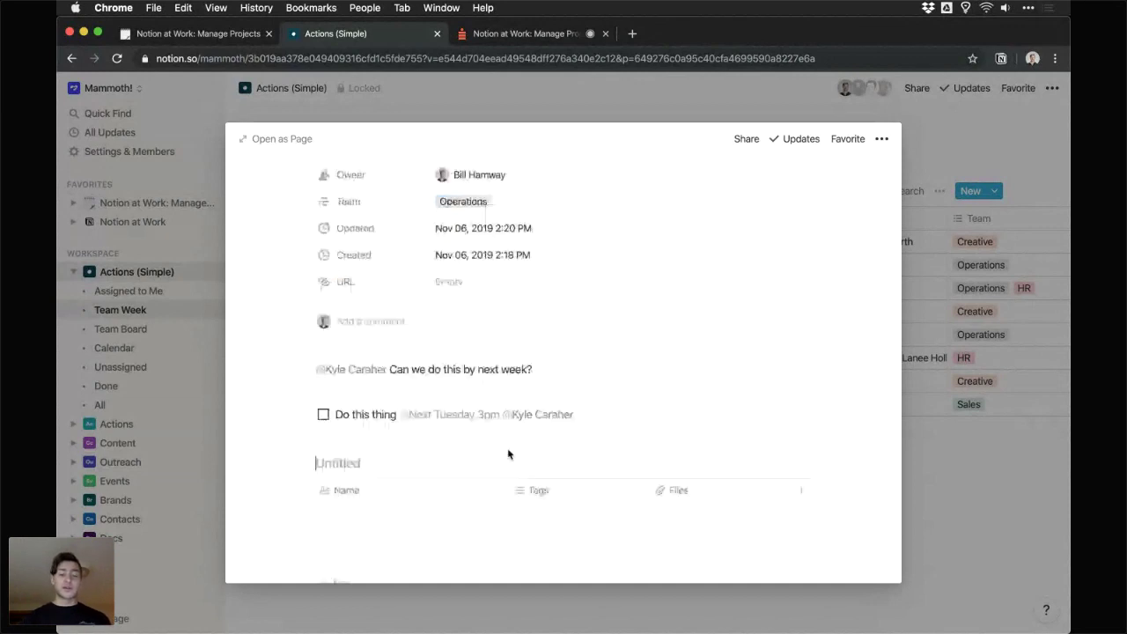
pyautogui.scroll(-2, 508, 454)
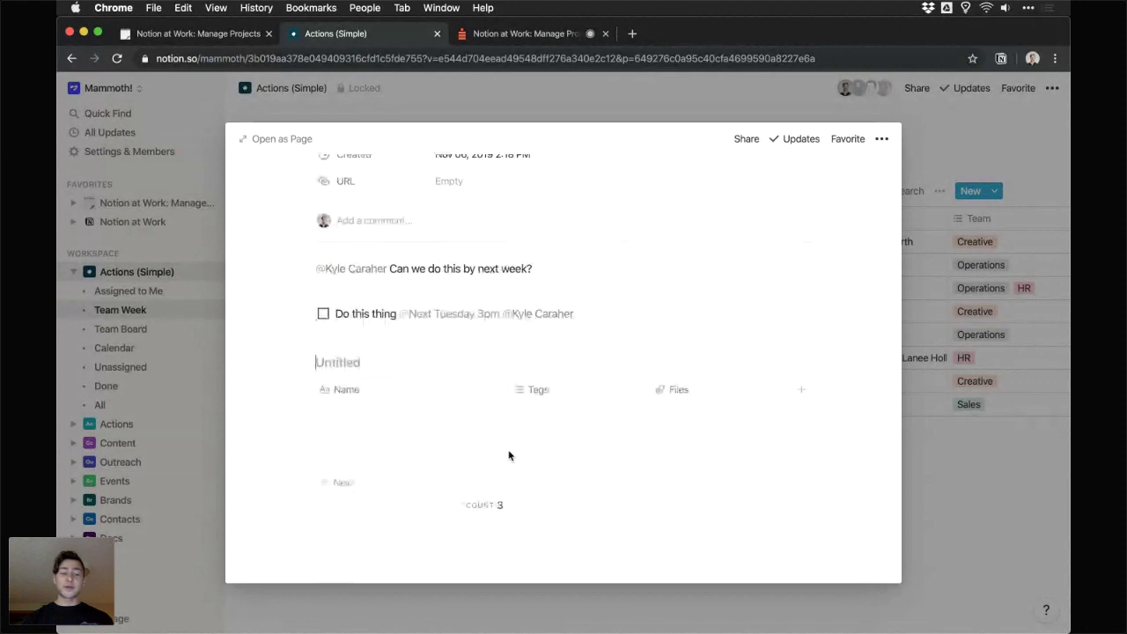
pyautogui.write('Test Table')
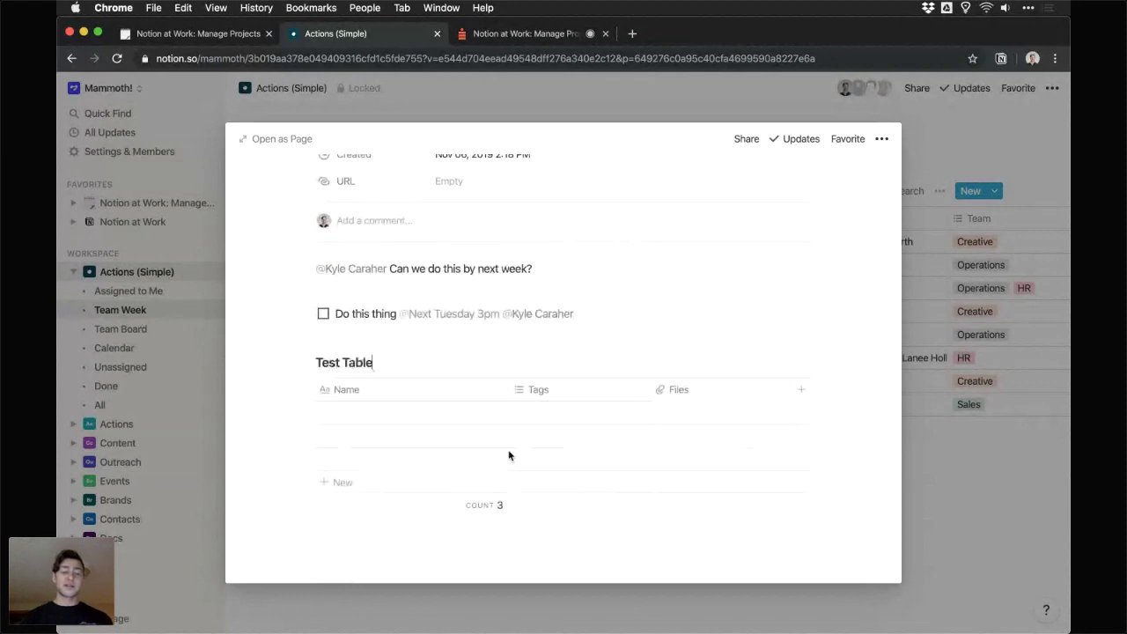
pyautogui.press('Return')
pyautogui.press('Escape')
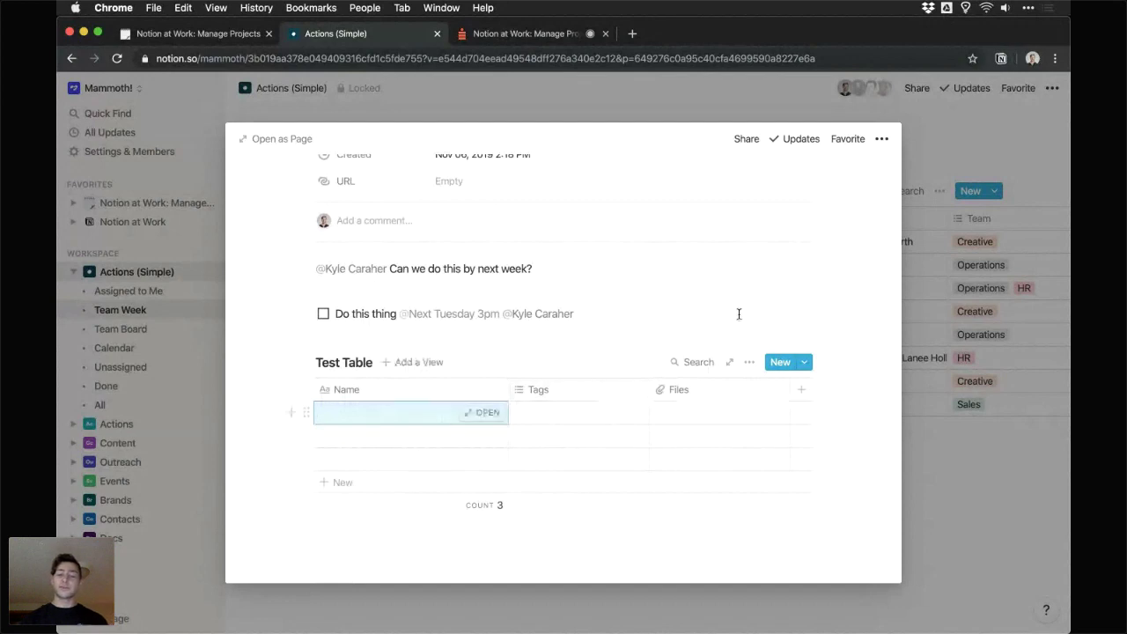
pyautogui.click(980, 271)
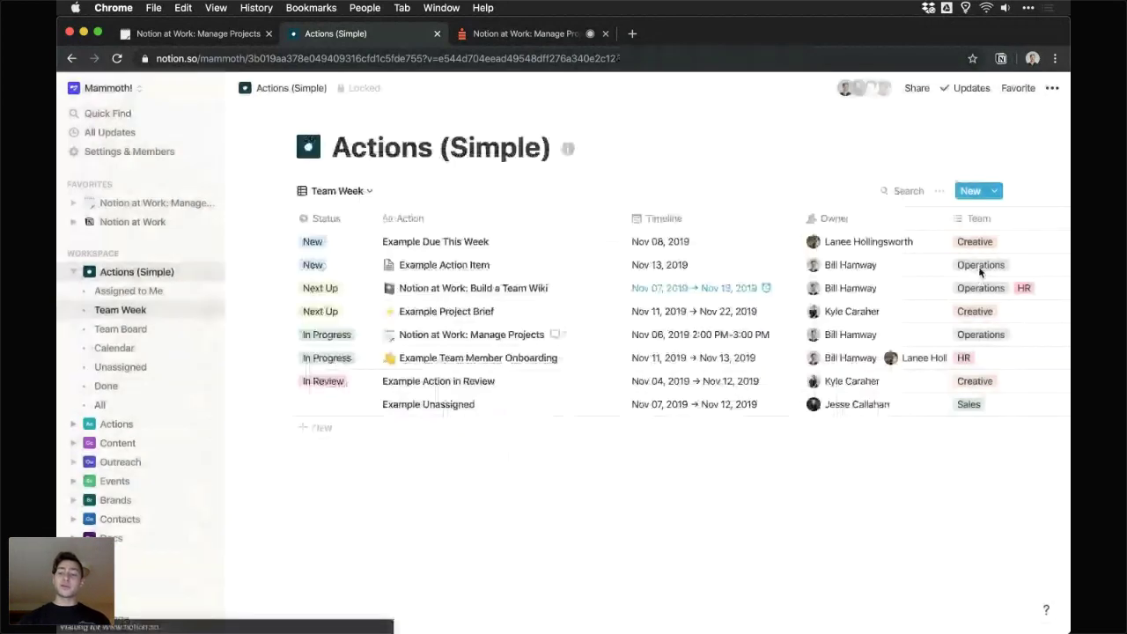
# - Create a new database entry from the Project Brief template and scroll through it
pyautogui.click(995, 191)
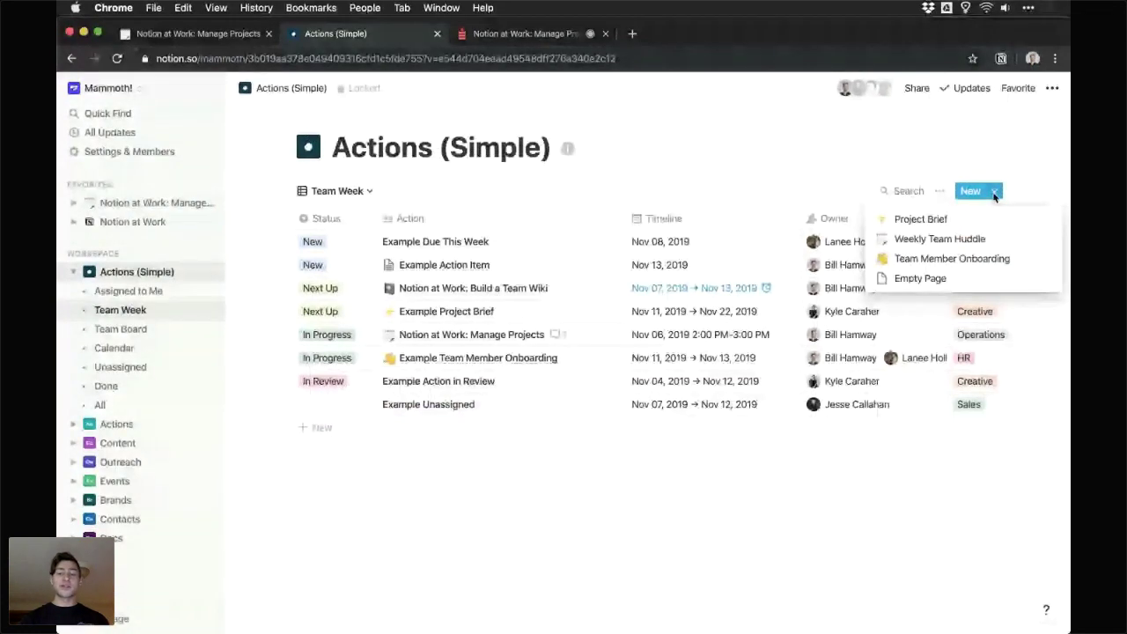
pyautogui.click(959, 228)
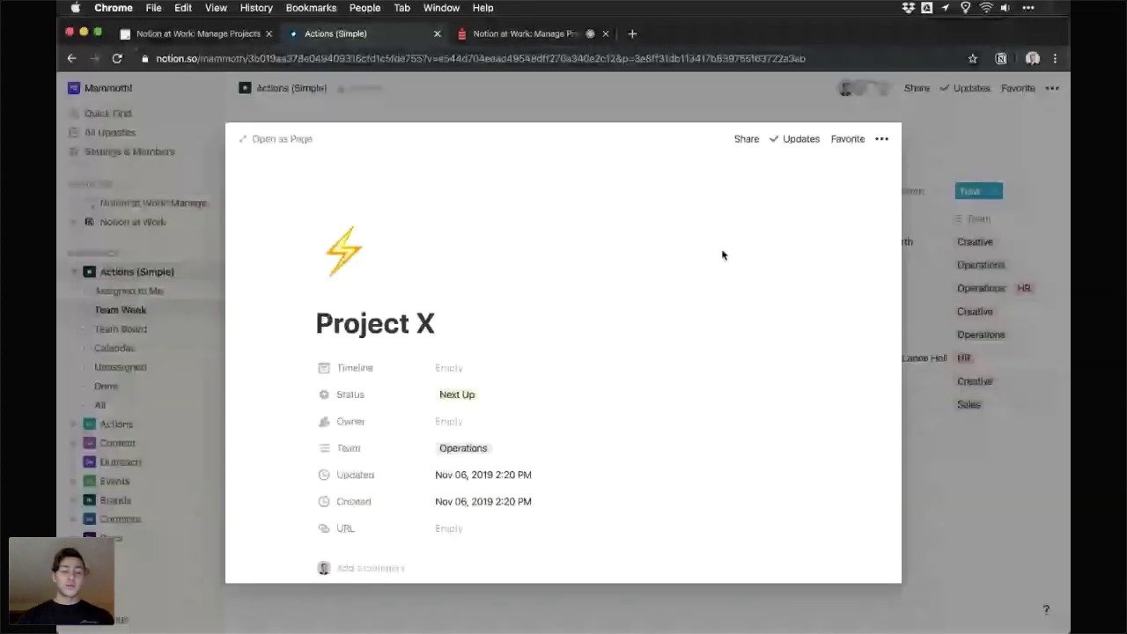
pyautogui.scroll(-3, 722, 255)
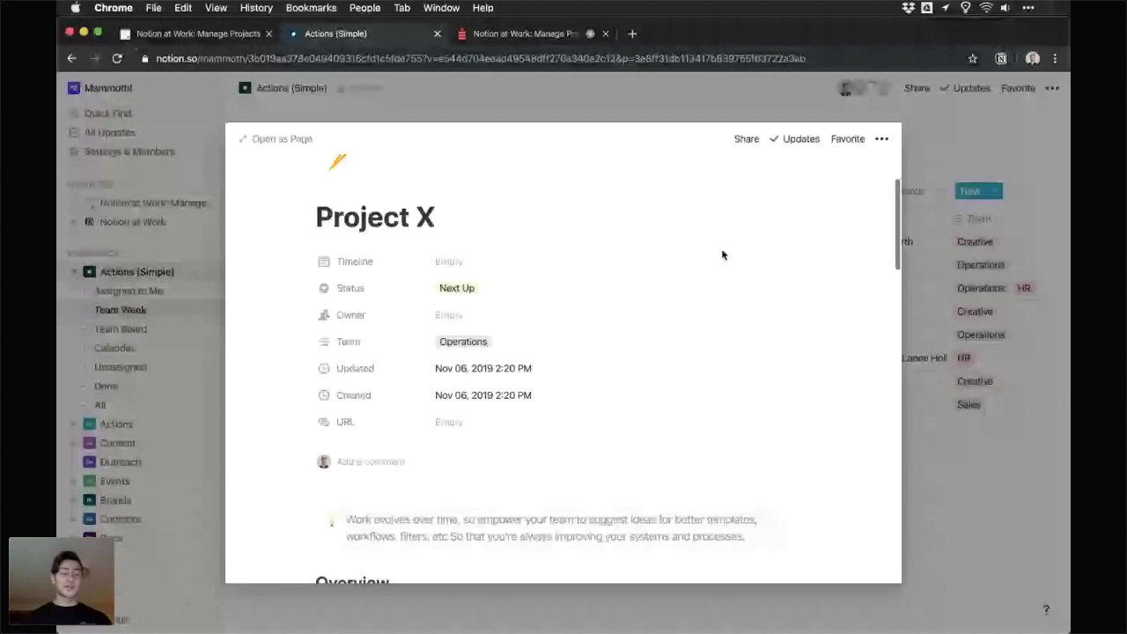
pyautogui.scroll(-2, 722, 255)
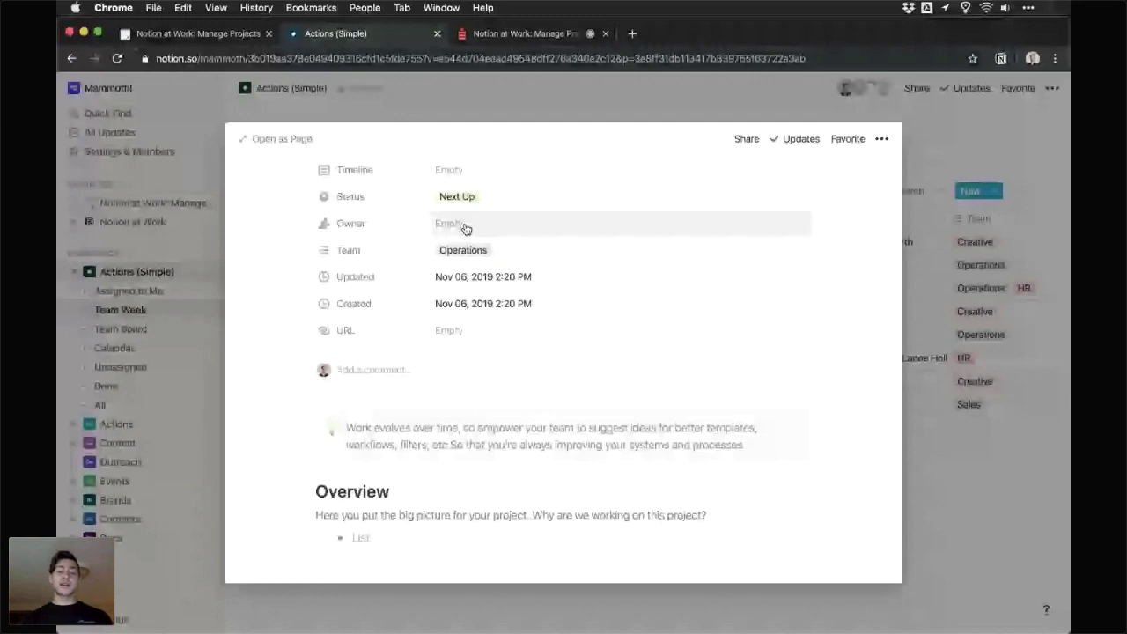
pyautogui.scroll(-6, 440, 256)
# - Click into the Overview bullet, then add an empty line beneath the Tangible Goal #1 prompt
pyautogui.click(407, 273)
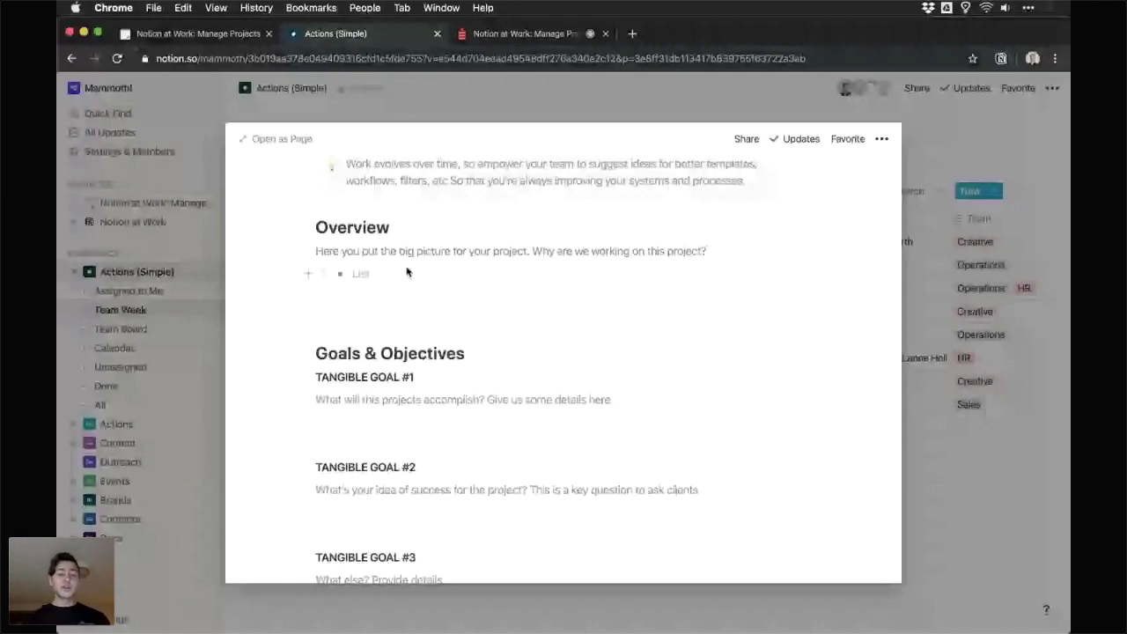
pyautogui.scroll(-2, 407, 272)
pyautogui.click(392, 321)
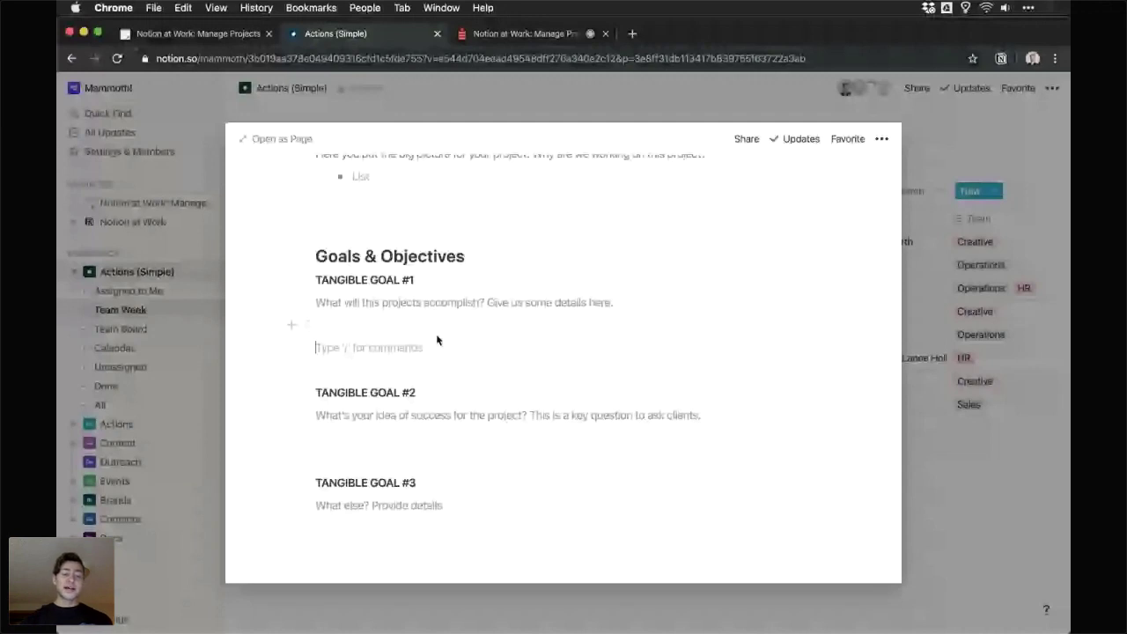
pyautogui.scroll(2, 436, 338)
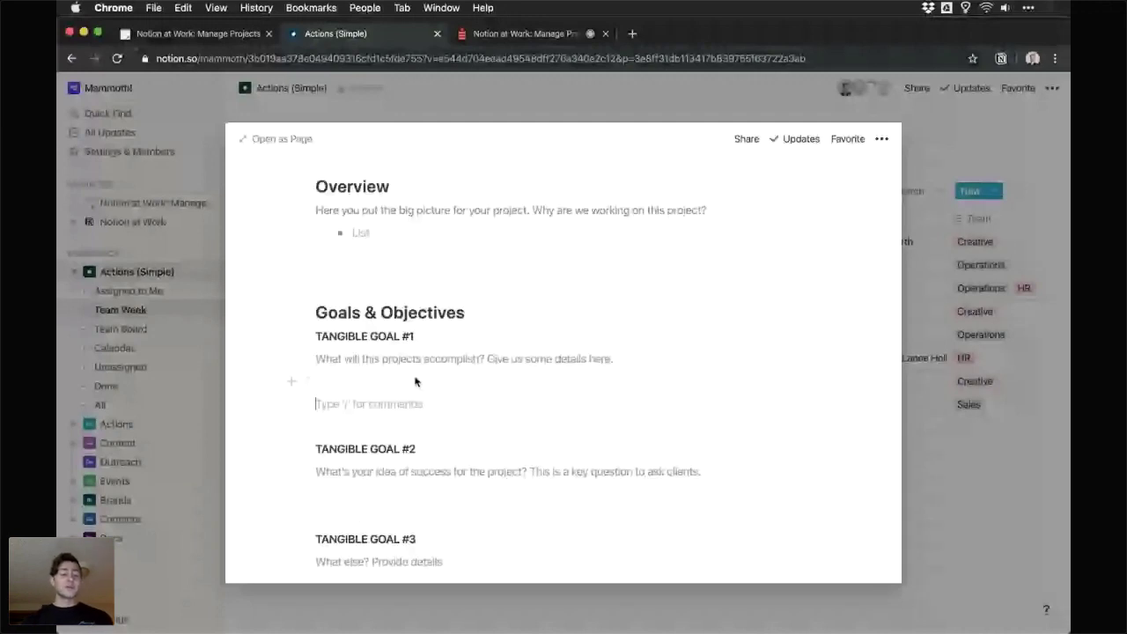
pyautogui.scroll(-8, 416, 381)
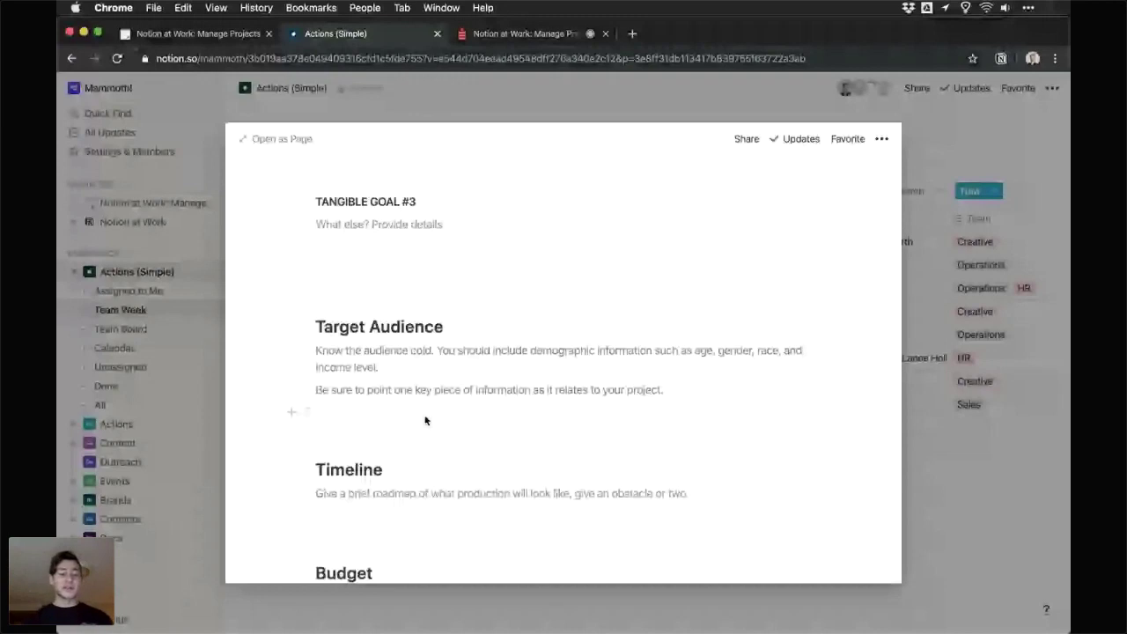
pyautogui.scroll(6, 425, 420)
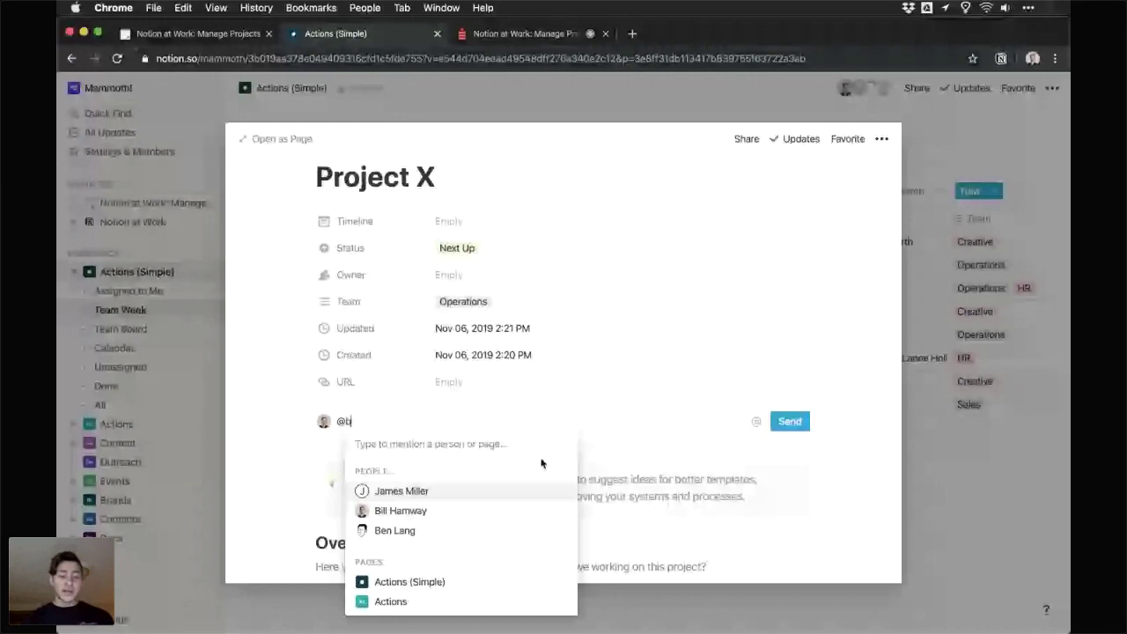
# - Draft a comment mentioning a teammate: 'Ready to review, please and thank you!'
pyautogui.write('en')
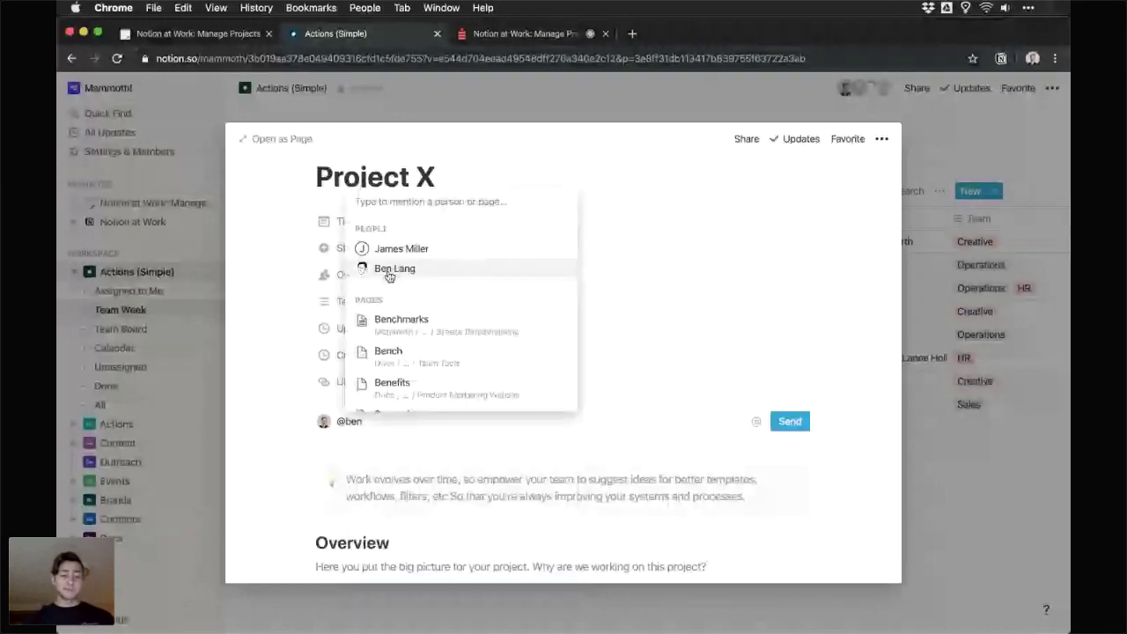
pyautogui.click(389, 271)
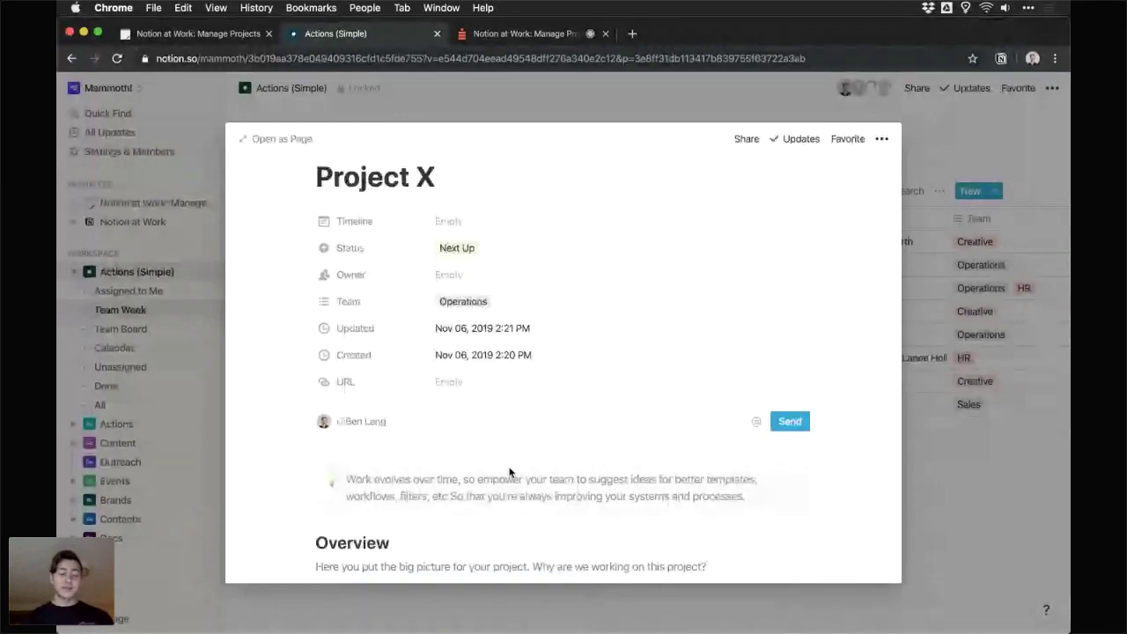
pyautogui.write('Ready to review')
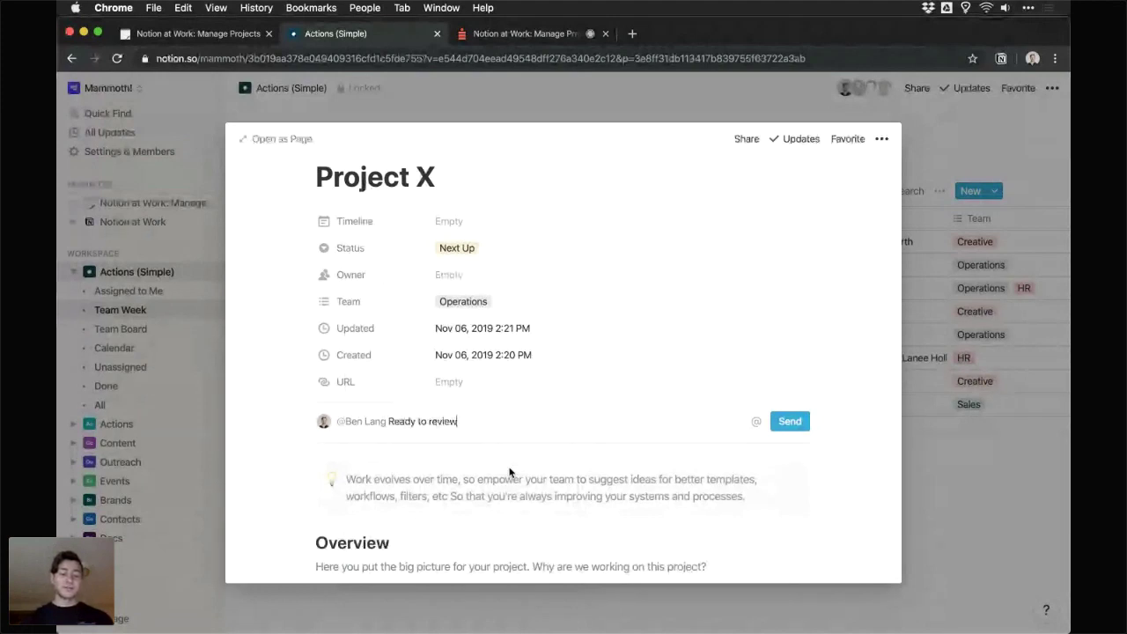
pyautogui.write(', please and than')
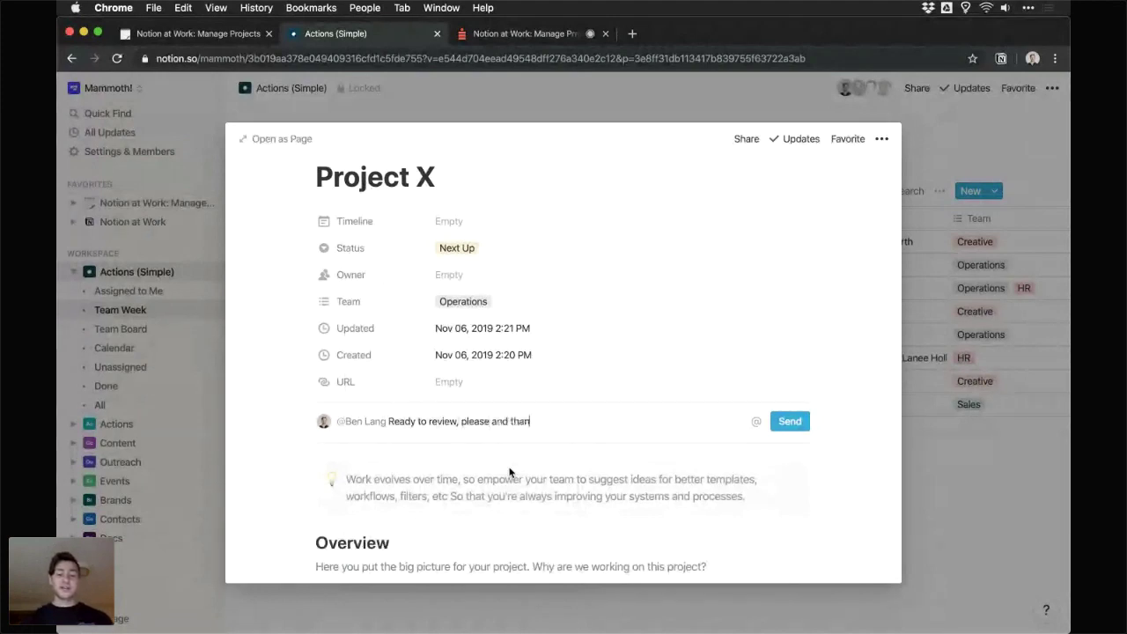
pyautogui.write('k you!')
# - Post the review-request comment on Project X and scroll down to Goal #1
pyautogui.press('Return')
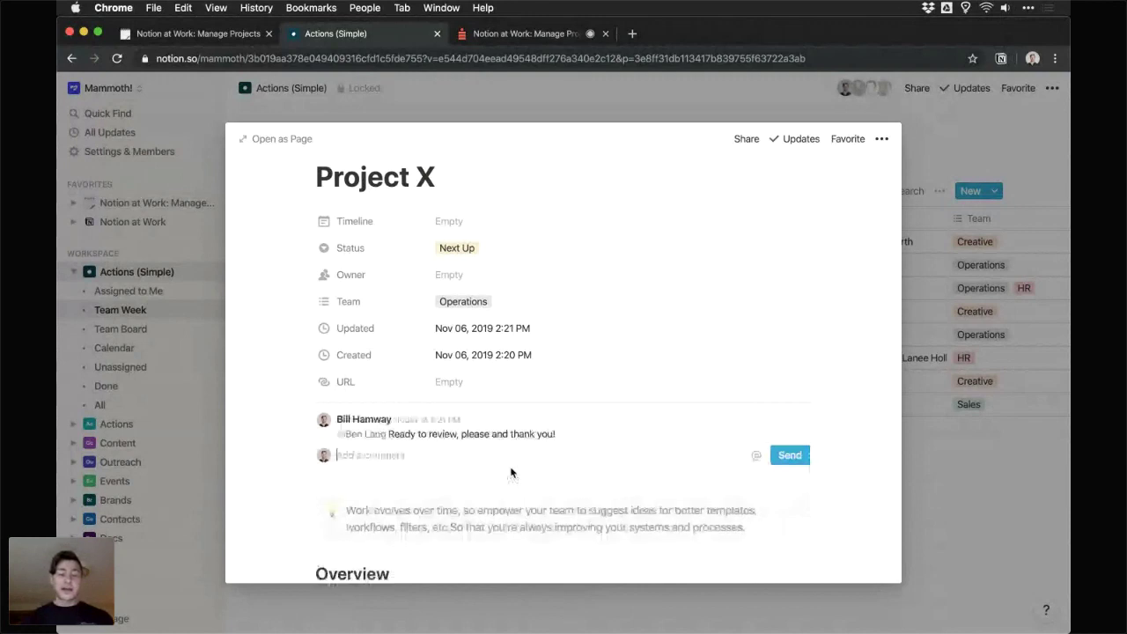
pyautogui.scroll(-1, 511, 473)
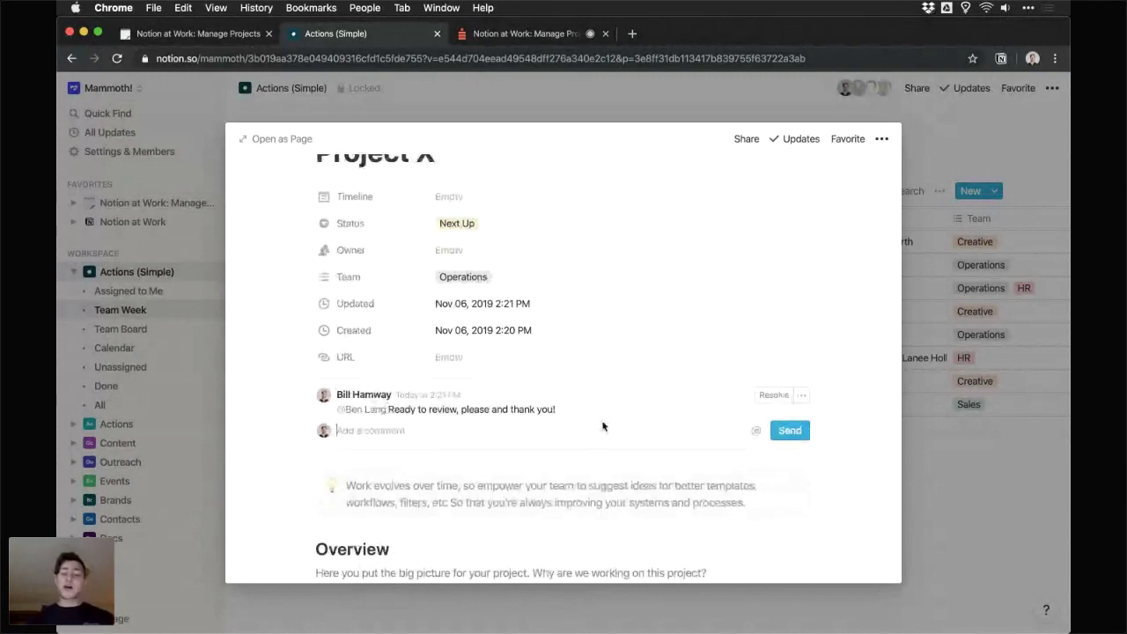
pyautogui.scroll(-2, 505, 408)
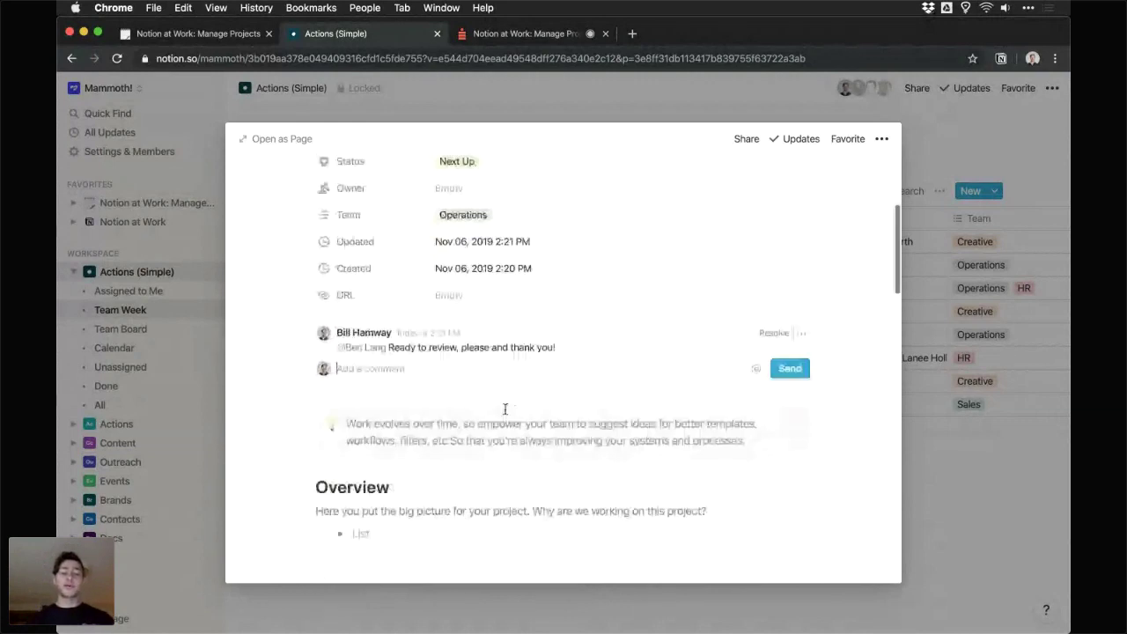
pyautogui.scroll(-3, 505, 408)
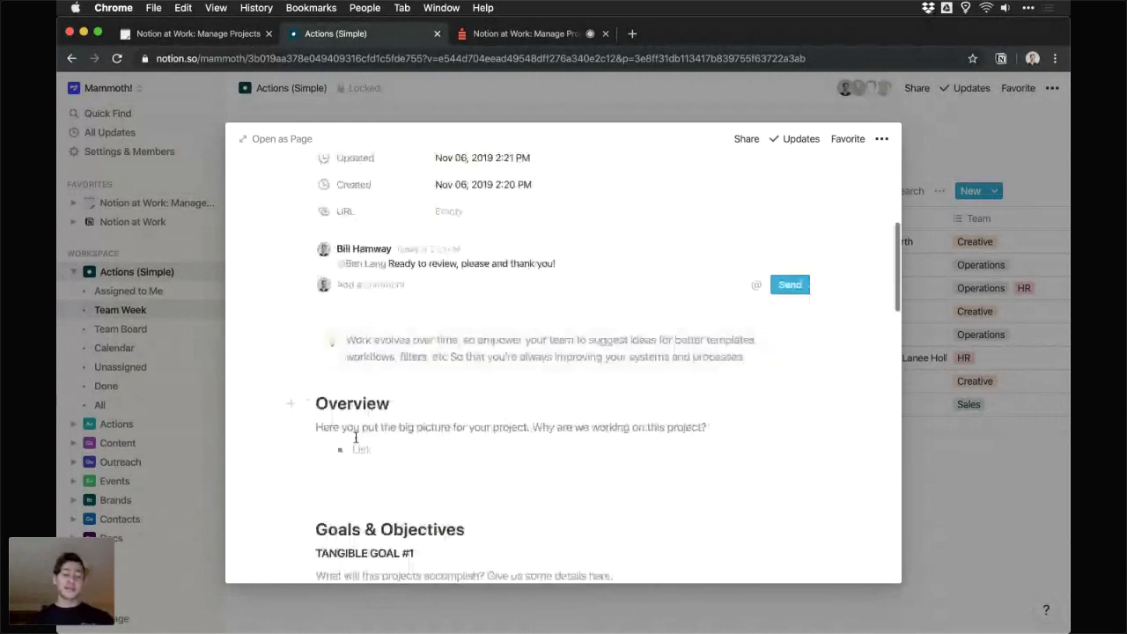
pyautogui.scroll(-8, 356, 437)
# - Comment on the Goal #1 prompt, mentioning a teammate: 'Really like the start. Let's chat about A B C'
pyautogui.click(457, 345)
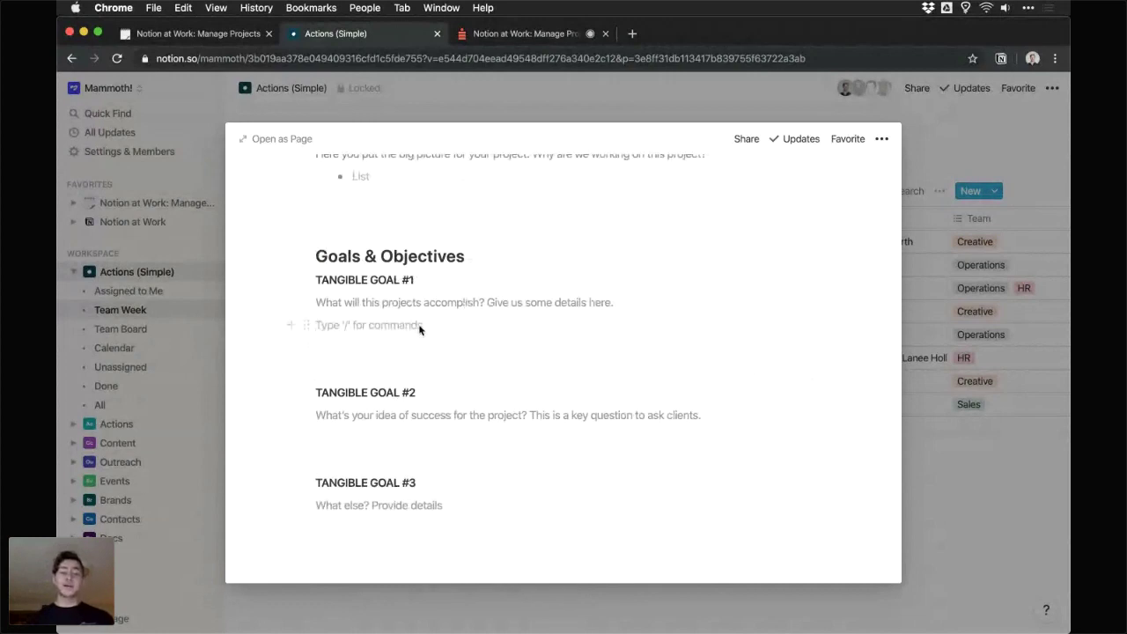
pyautogui.click(409, 257)
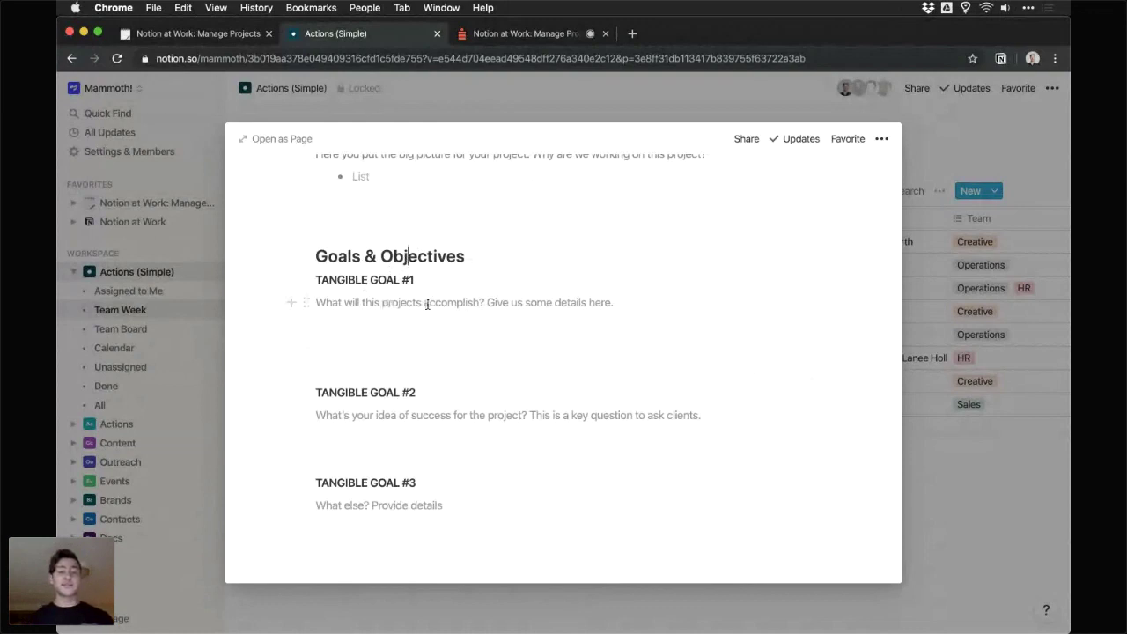
pyautogui.tripleClick(427, 302)
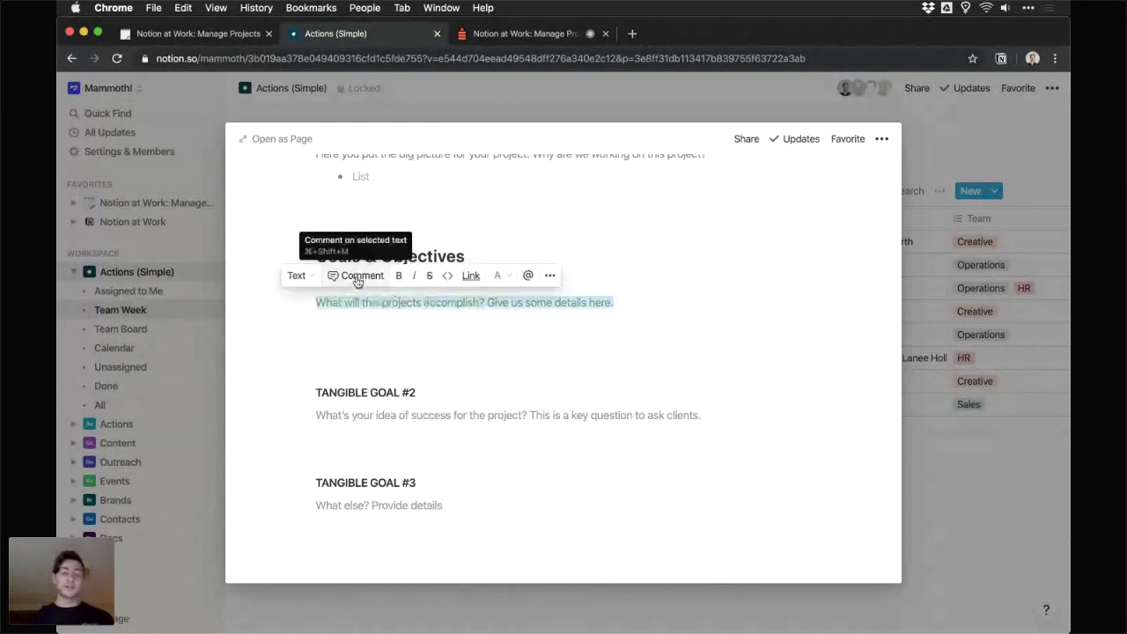
pyautogui.click(357, 276)
pyautogui.write('@')
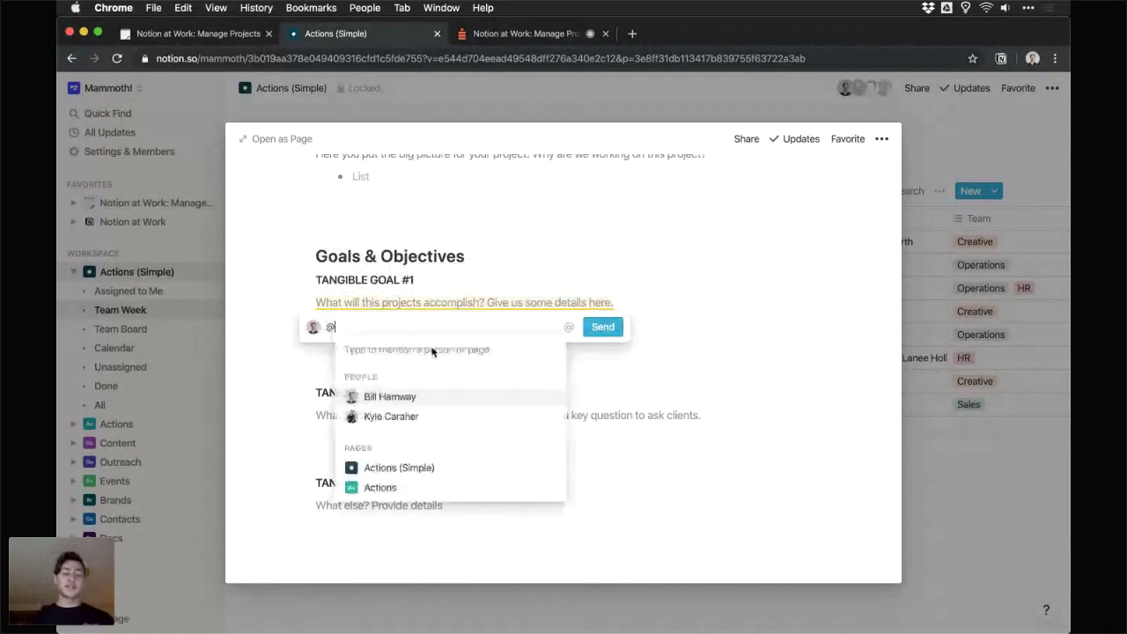
pyautogui.click(405, 399)
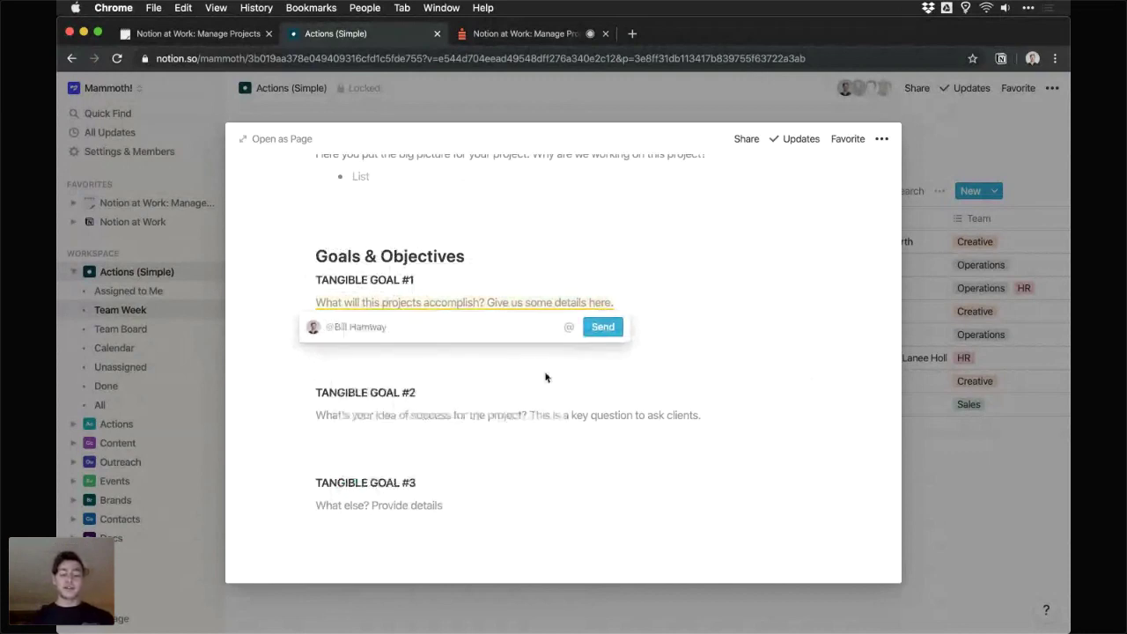
pyautogui.write('Really like th')
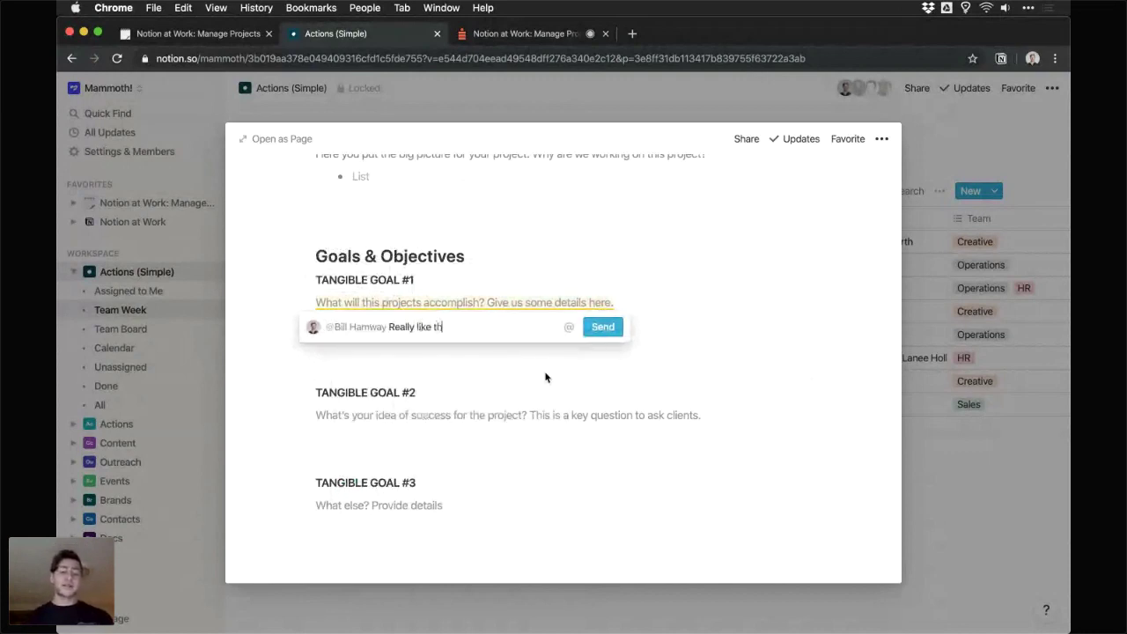
pyautogui.write("e start. Let's")
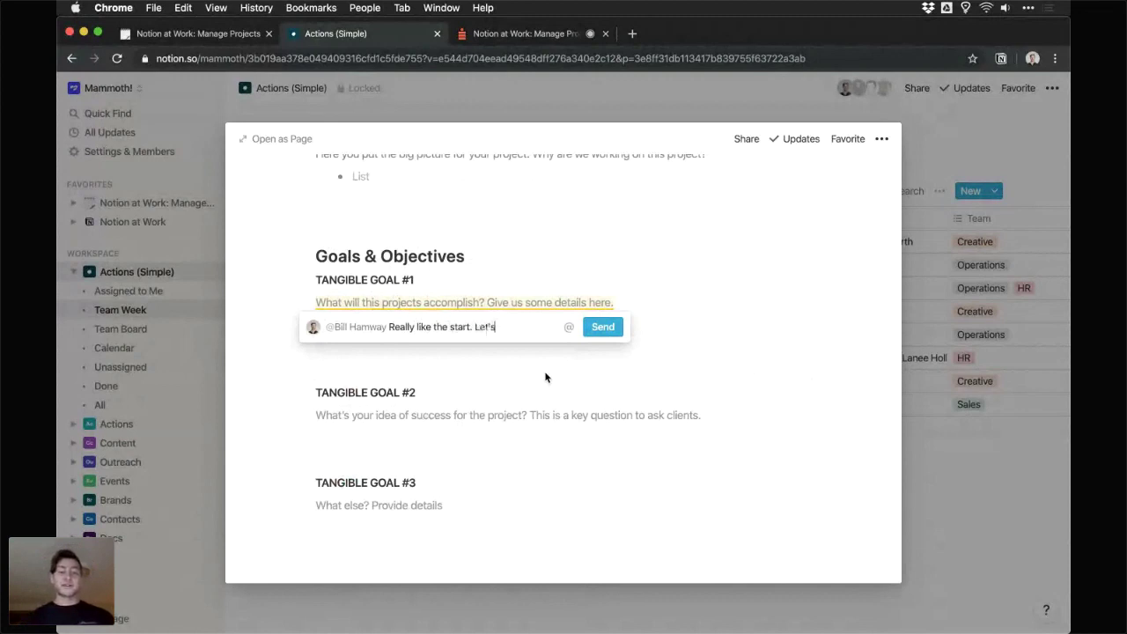
pyautogui.write(' chat about ')
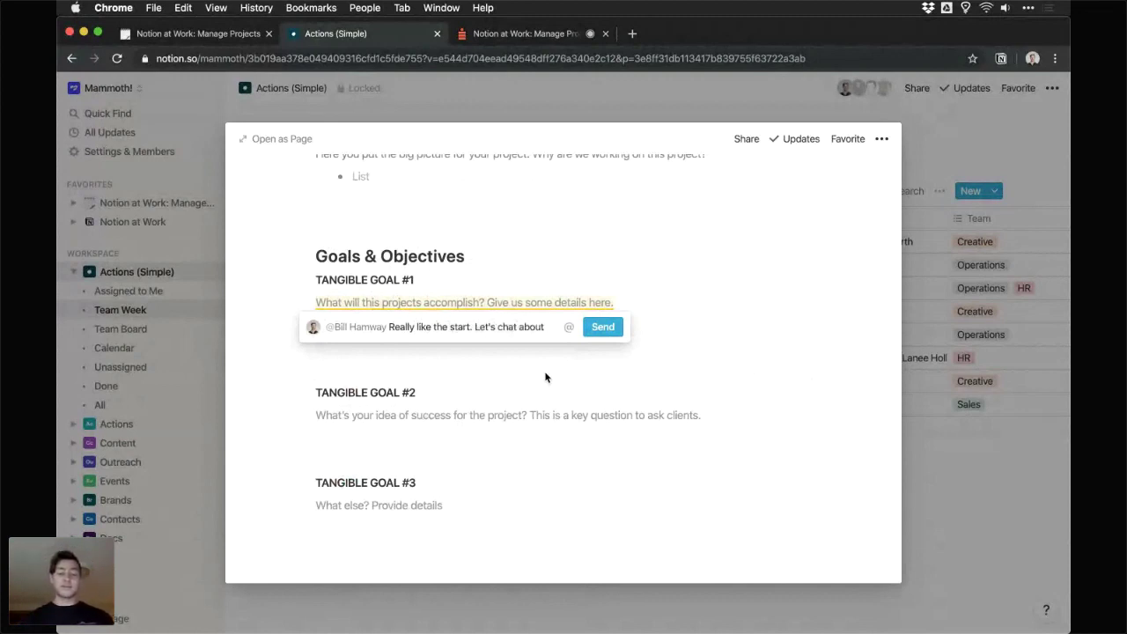
pyautogui.write('A')
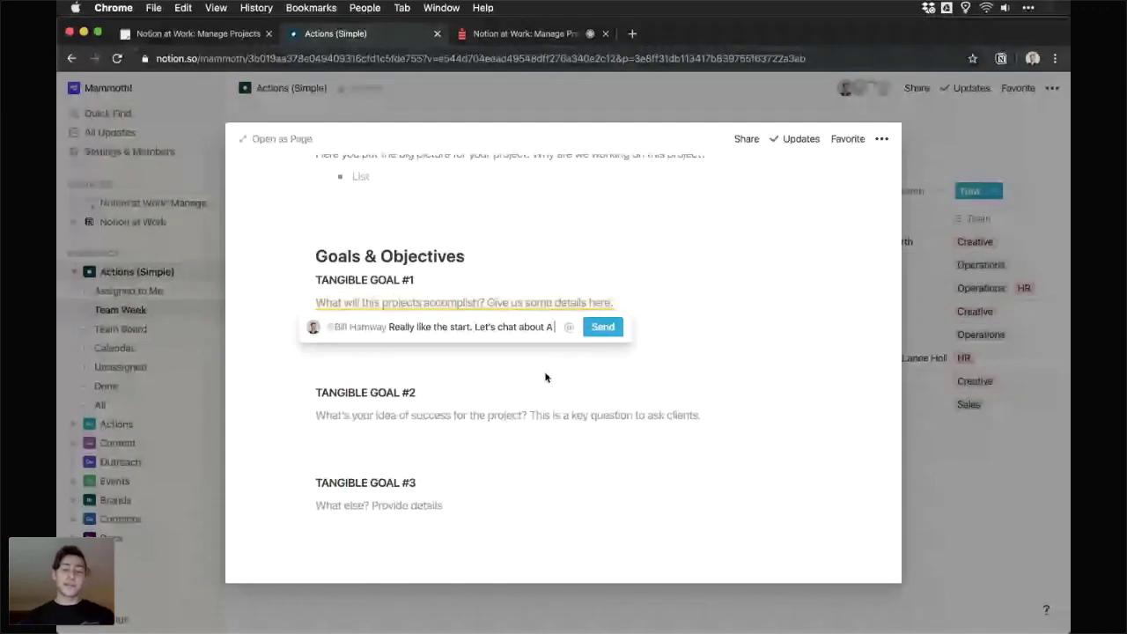
pyautogui.write(' B C')
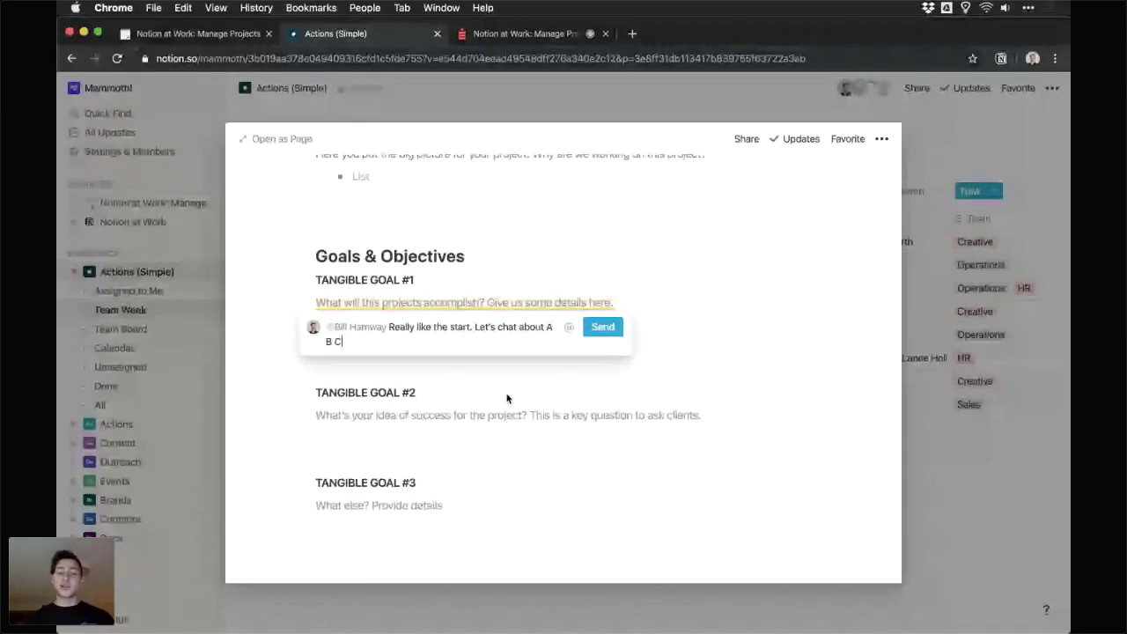
pyautogui.click(603, 333)
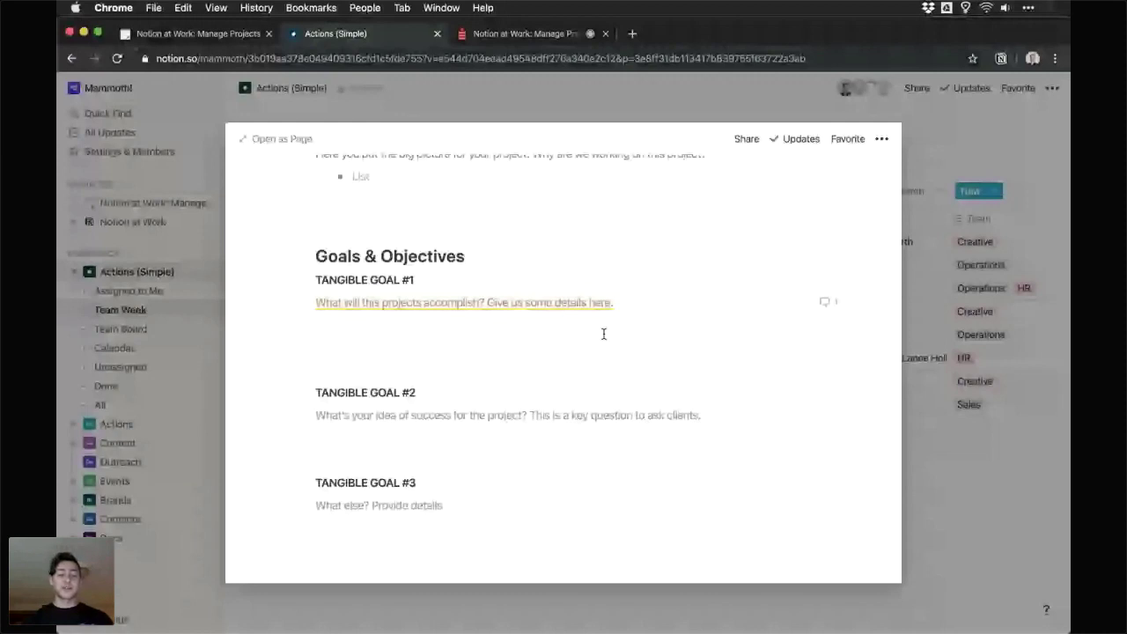
# - Review the Goal #1 comment thread, close Project X, and show the new-page templates
pyautogui.click(528, 303)
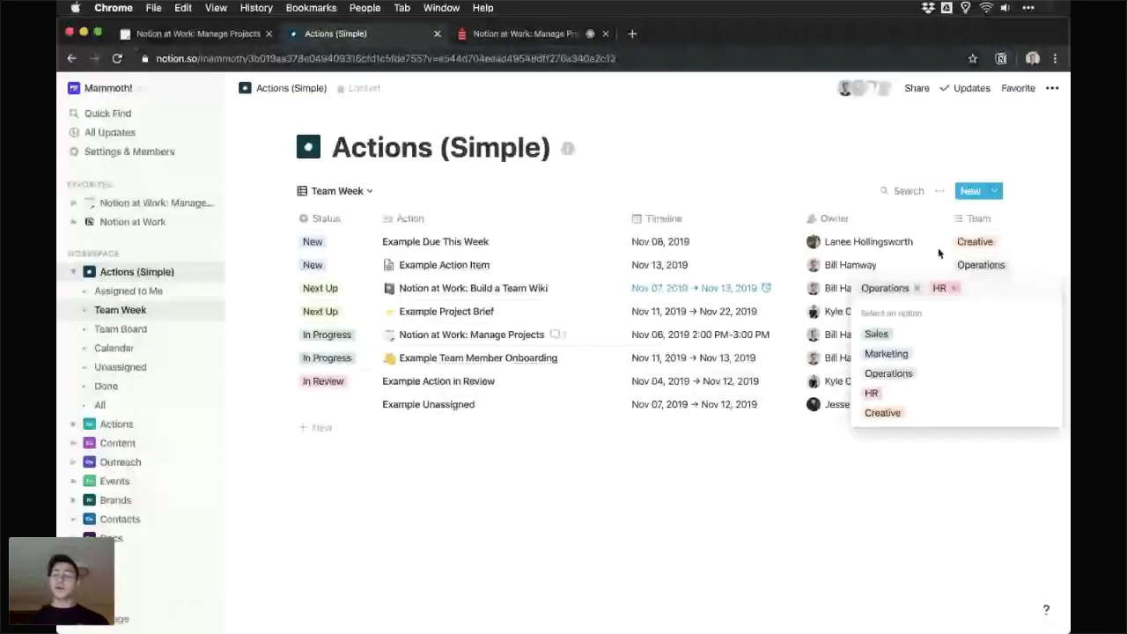
pyautogui.press('Escape')
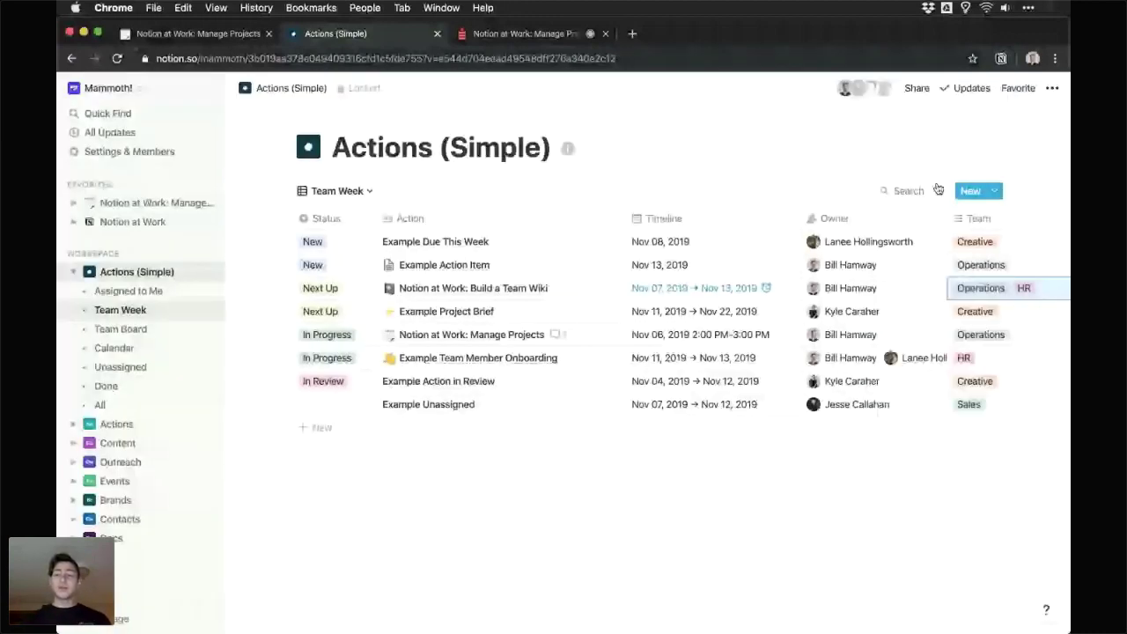
pyautogui.click(993, 191)
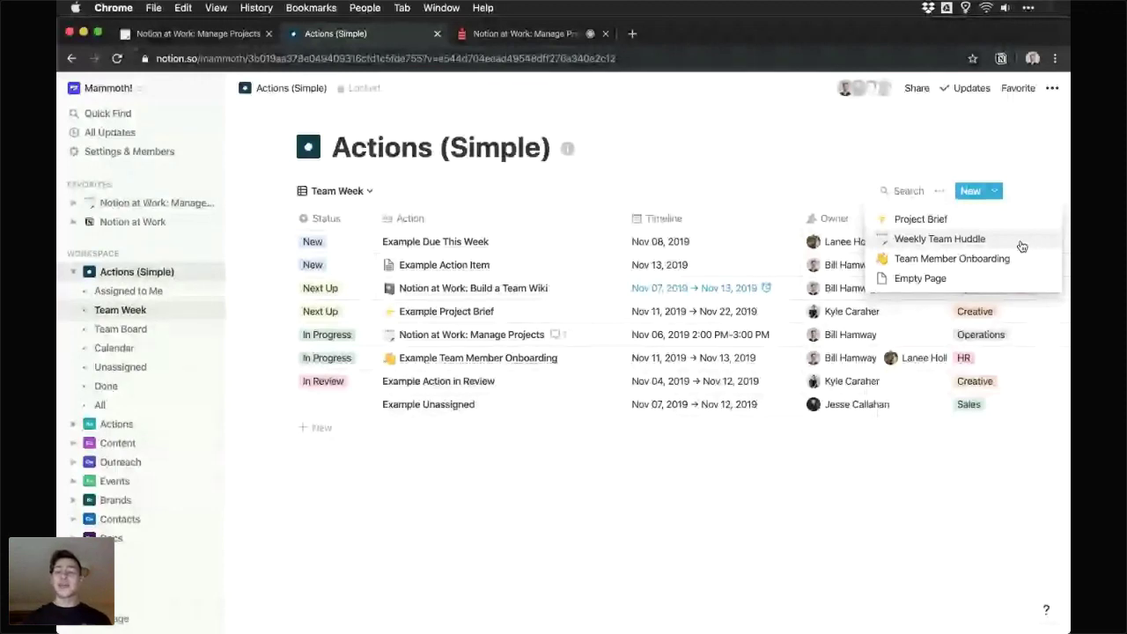
# - Create a page from the Weekly Team Huddle template titled 'Week 45 Team Huddle'
pyautogui.click(967, 239)
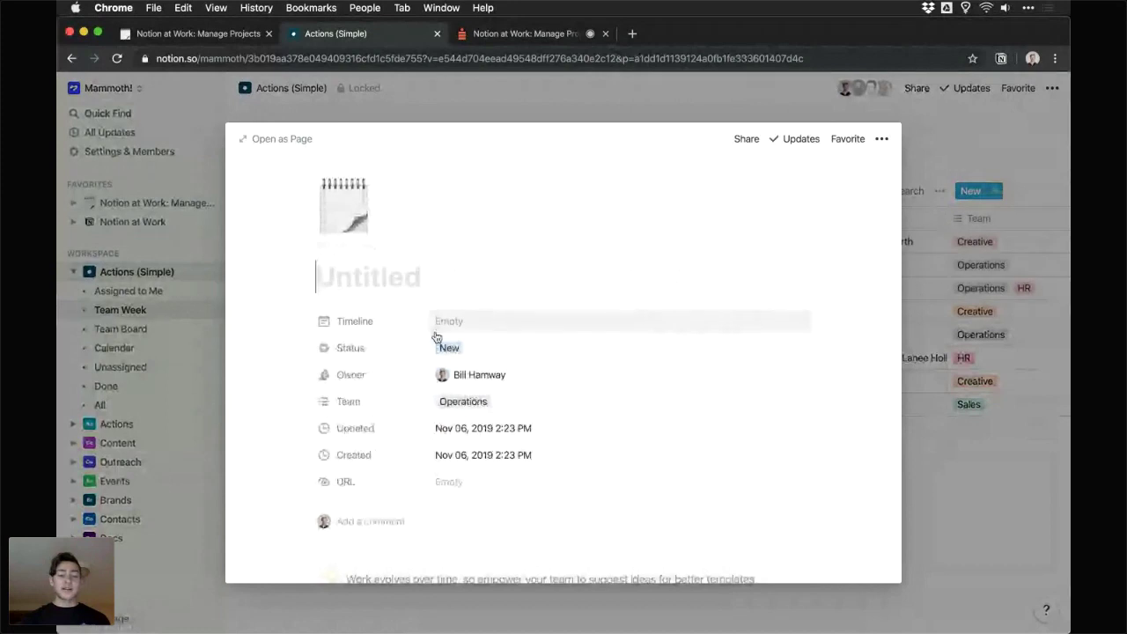
pyautogui.write('Week ')
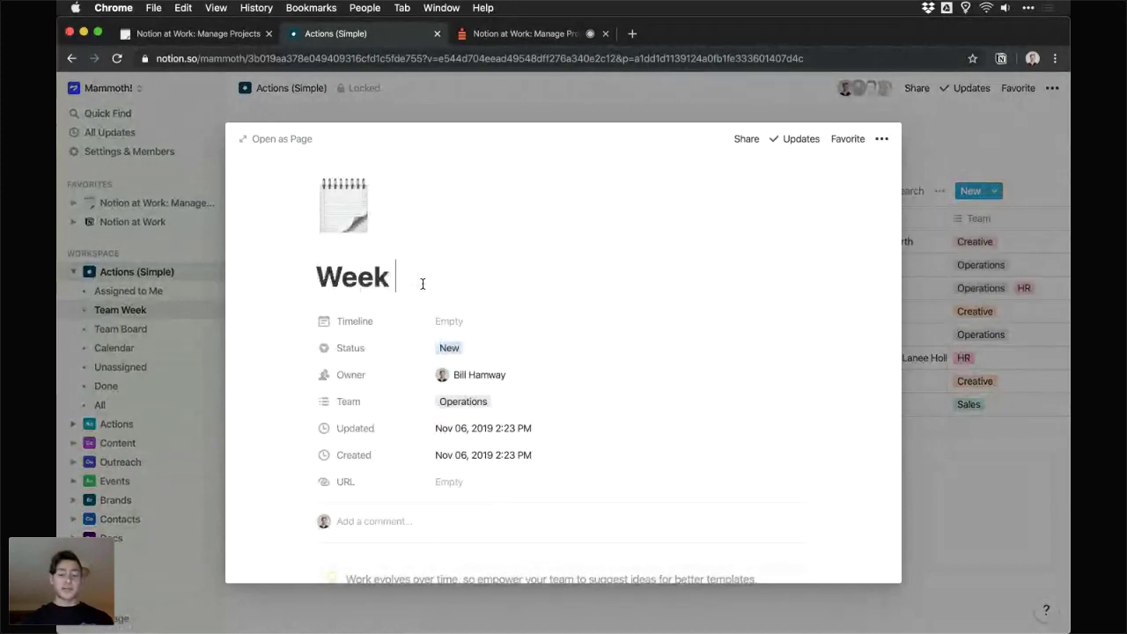
pyautogui.write('45 Team Gu')
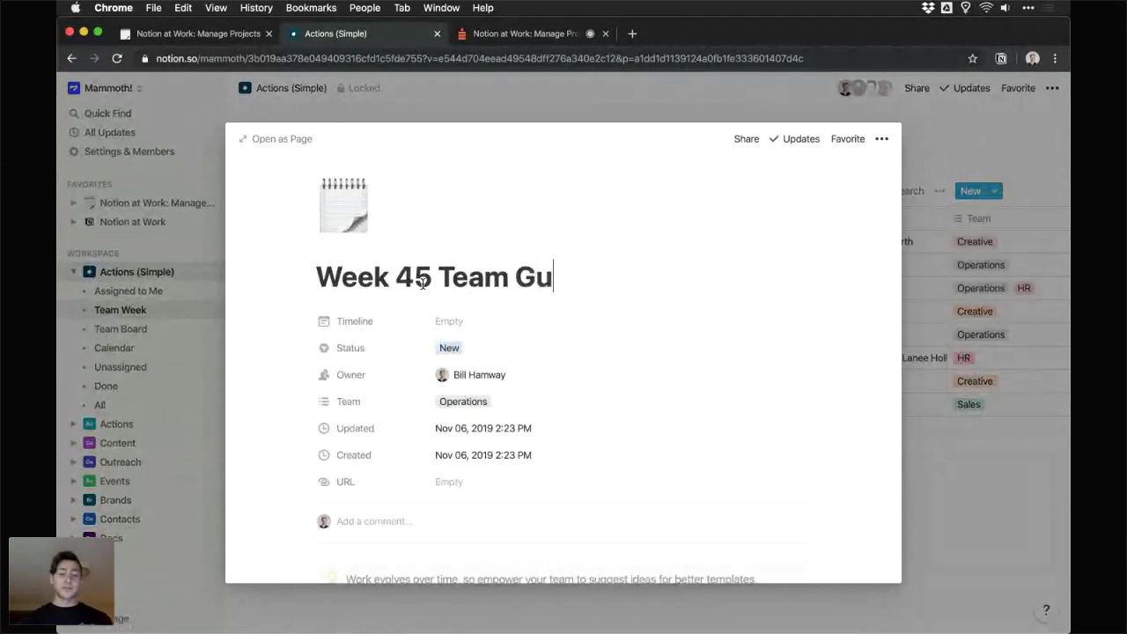
pyautogui.press('BackSpace')
pyautogui.press('BackSpace')
pyautogui.write('Huddle')
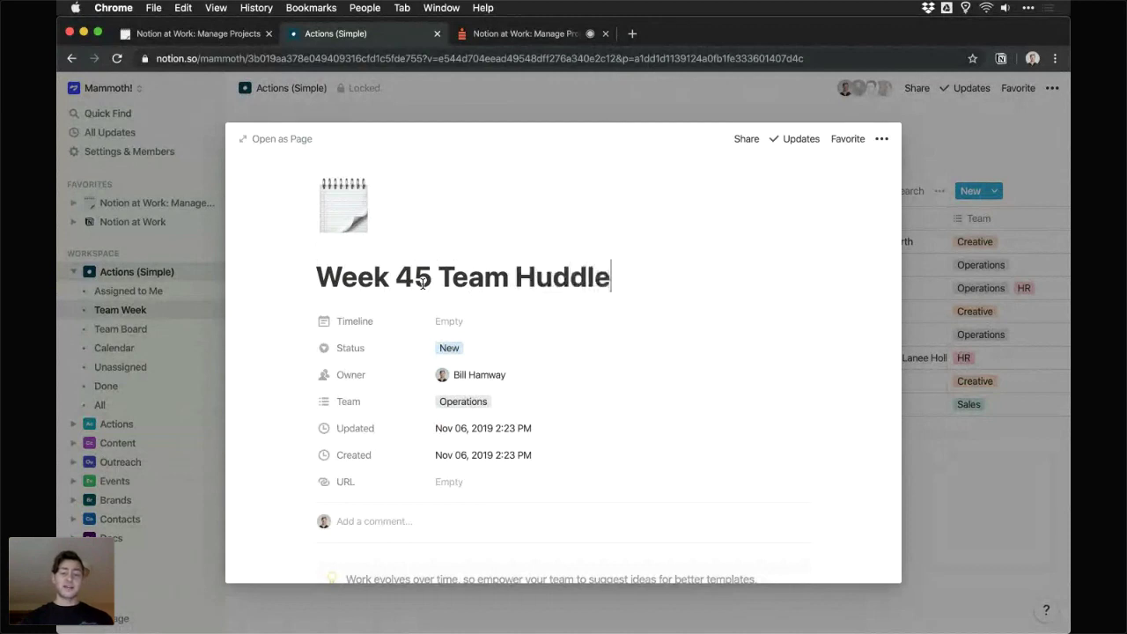
pyautogui.moveTo(431, 280); pyautogui.dragTo(316, 279)
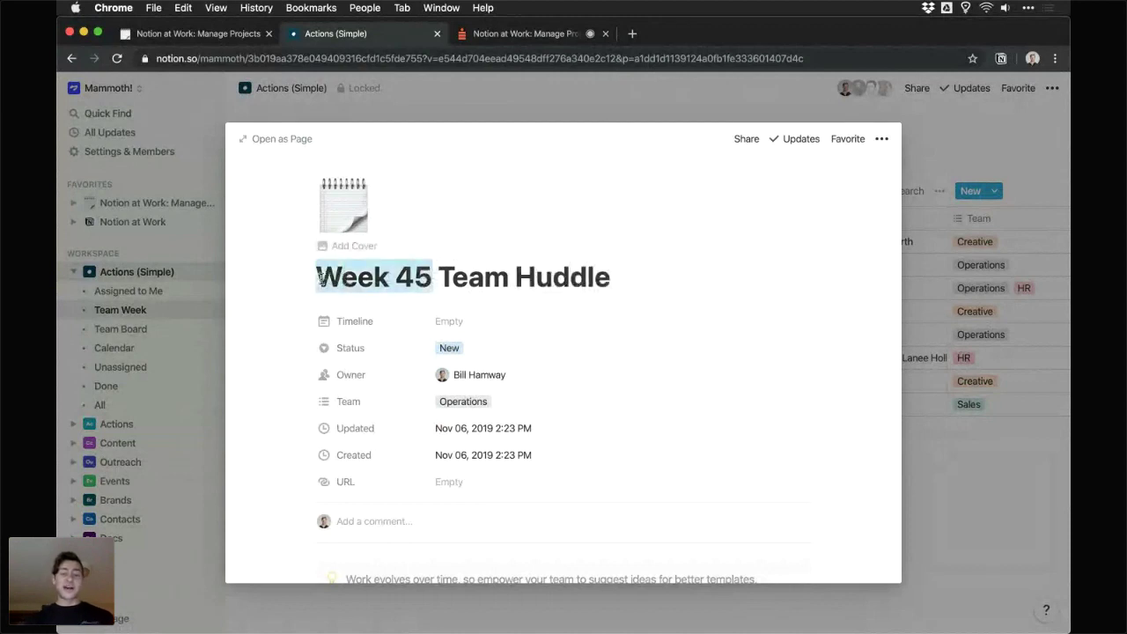
pyautogui.click(452, 276)
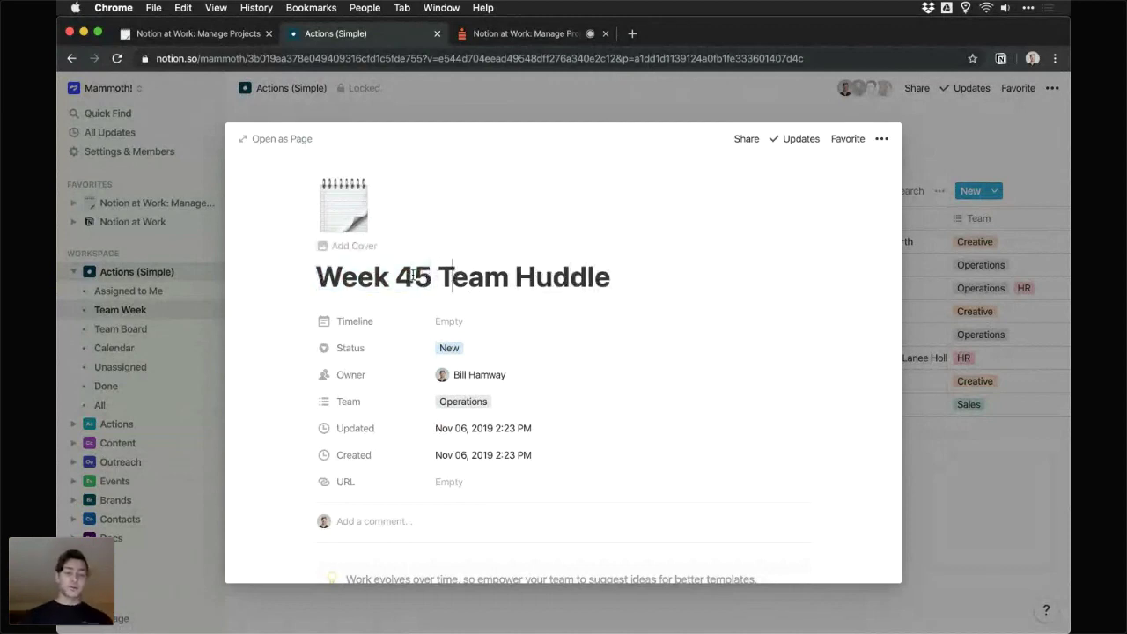
# - Set the page's Timeline date to Nov 11, 2019
pyautogui.scroll(-1, 412, 274)
pyautogui.scroll(-1, 528, 259)
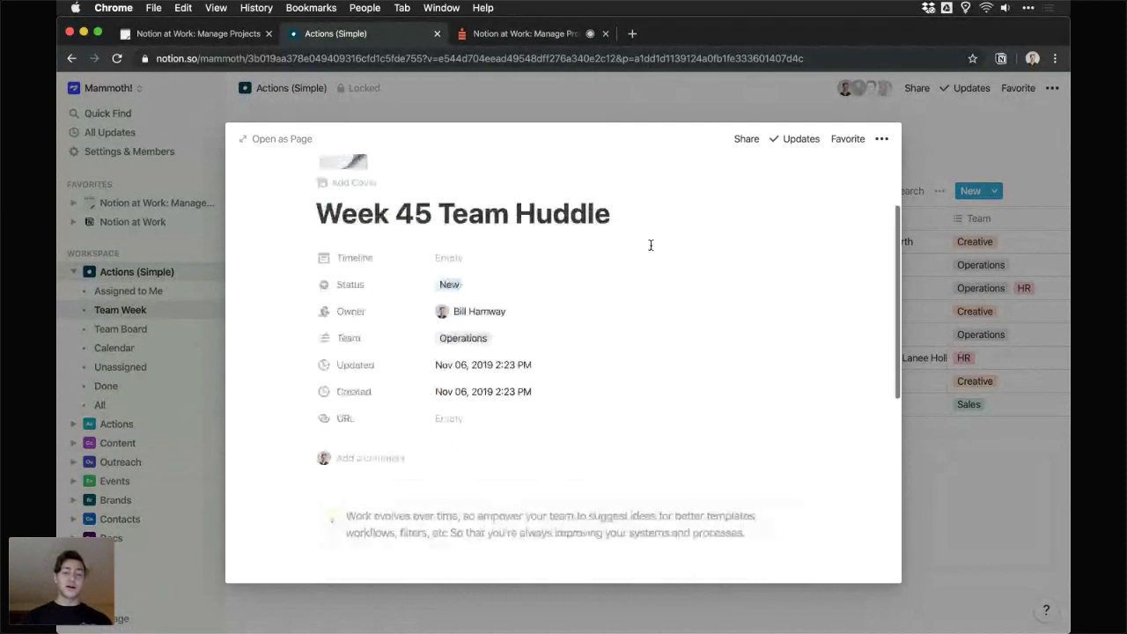
pyautogui.click(475, 257)
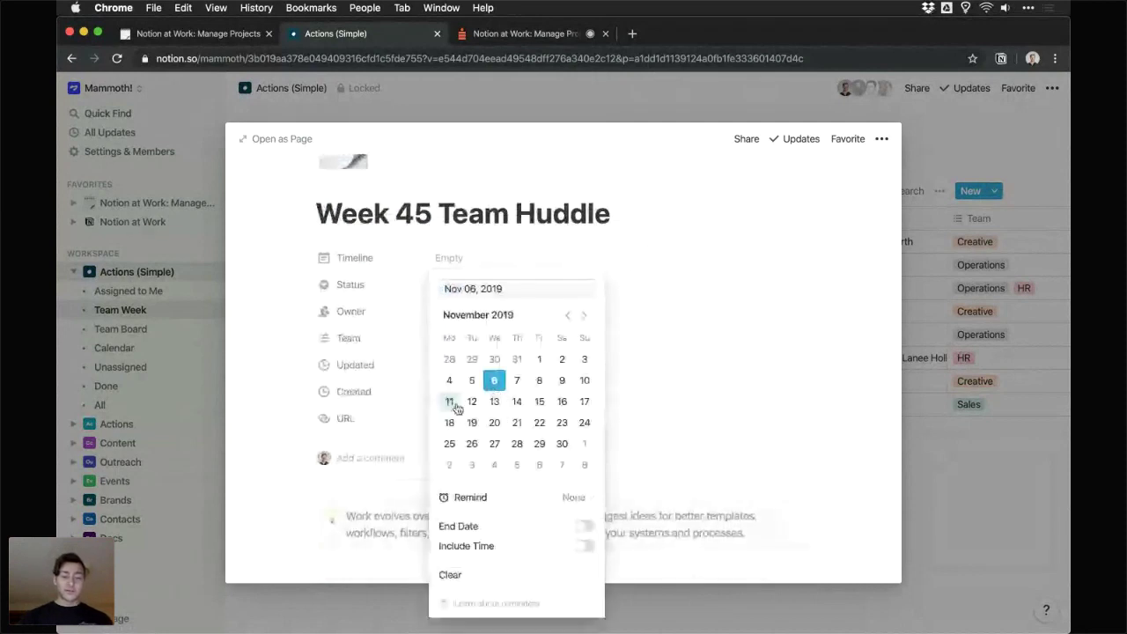
pyautogui.click(449, 401)
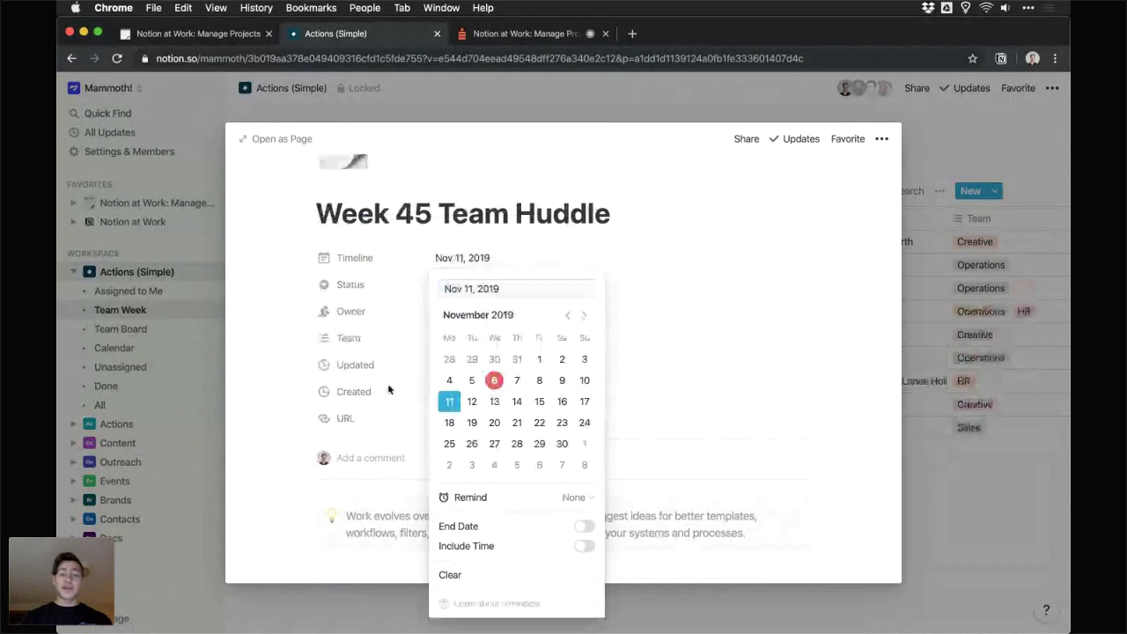
pyautogui.click(388, 390)
pyautogui.scroll(-2, 422, 352)
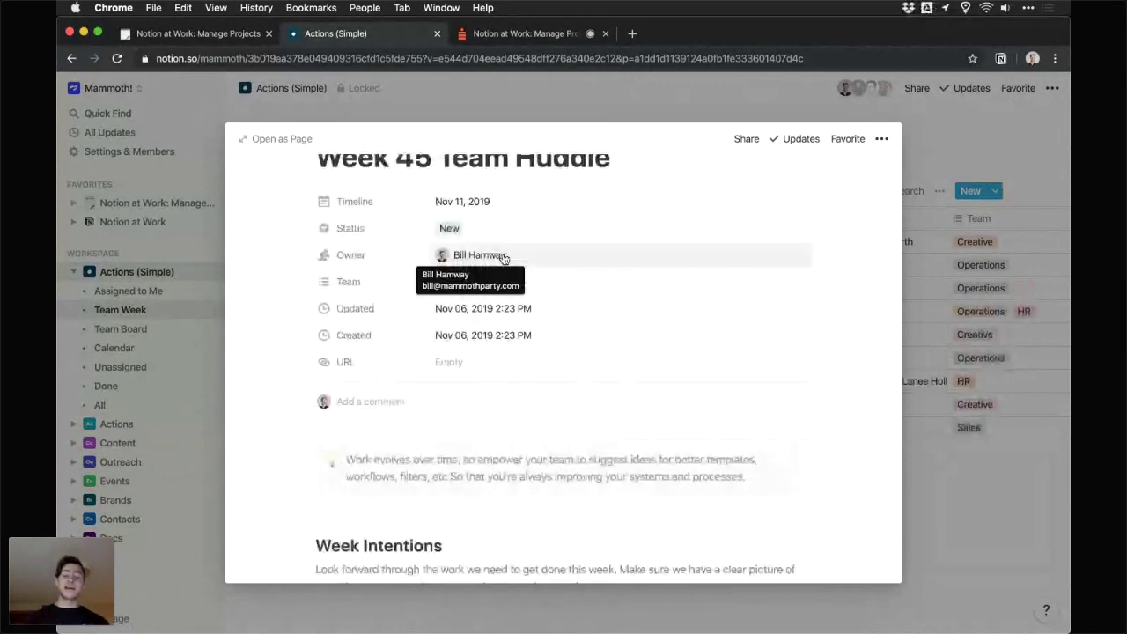
# - Check off the Review to-do under Week Intentions and visit the Roadblocks and Celebrations bullets
pyautogui.scroll(-2, 502, 260)
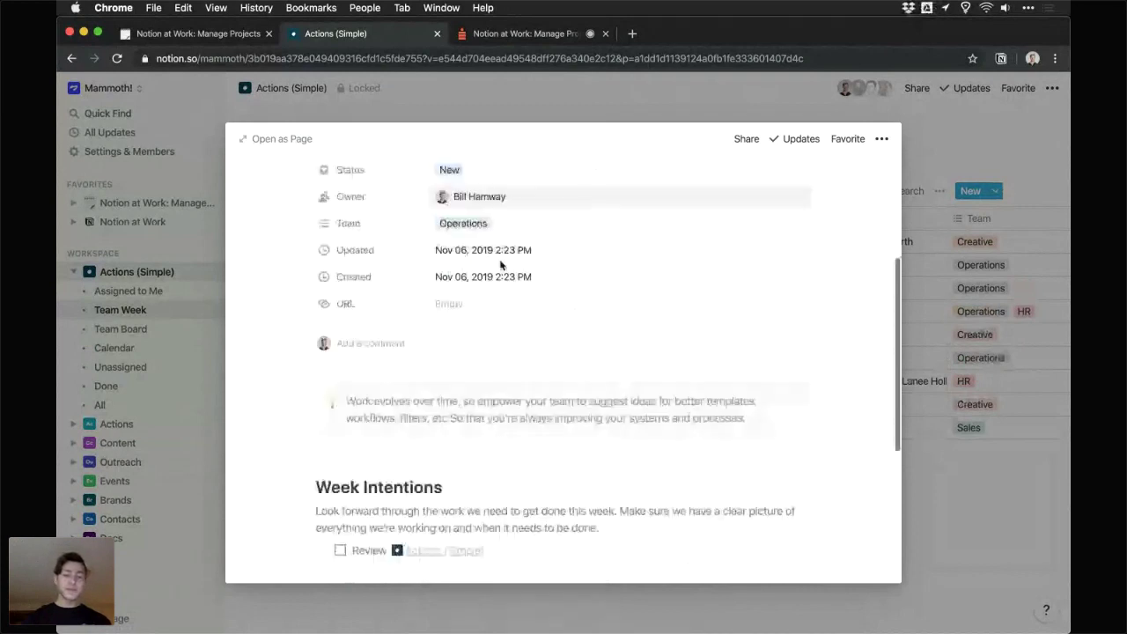
pyautogui.scroll(-4, 500, 265)
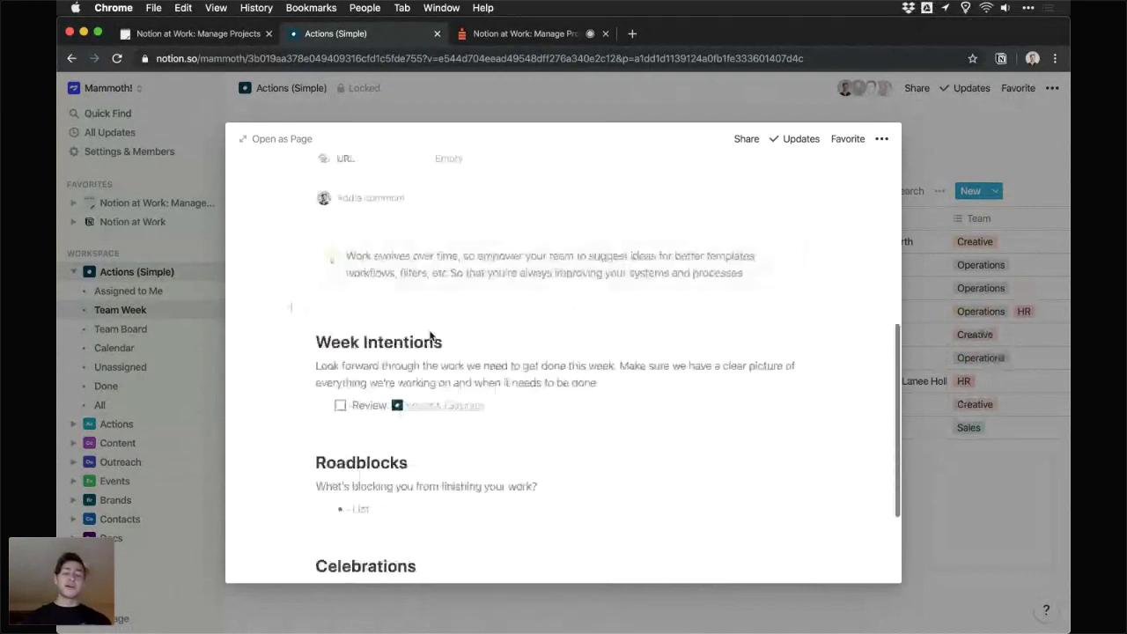
pyautogui.scroll(-2, 431, 334)
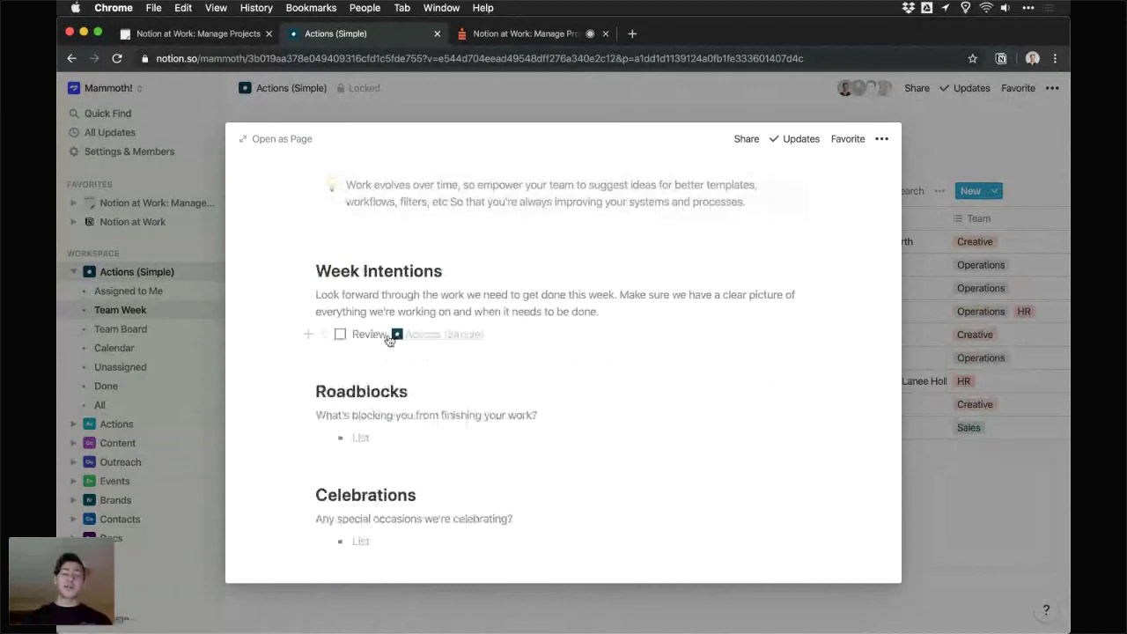
pyautogui.click(340, 334)
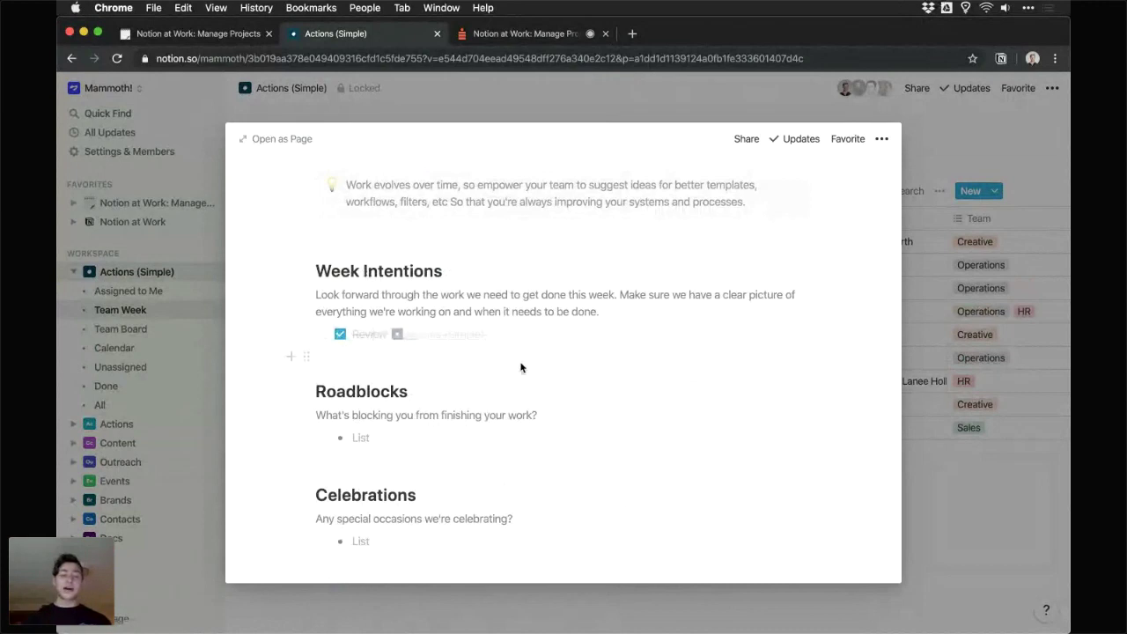
pyautogui.scroll(-2, 520, 367)
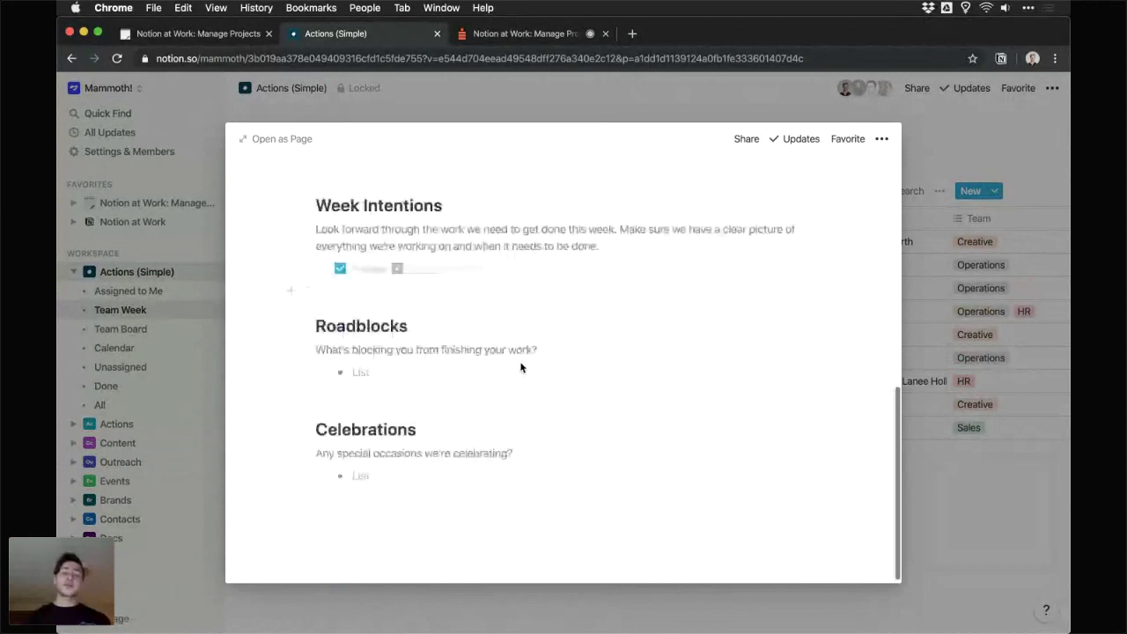
pyautogui.scroll(-1, 520, 367)
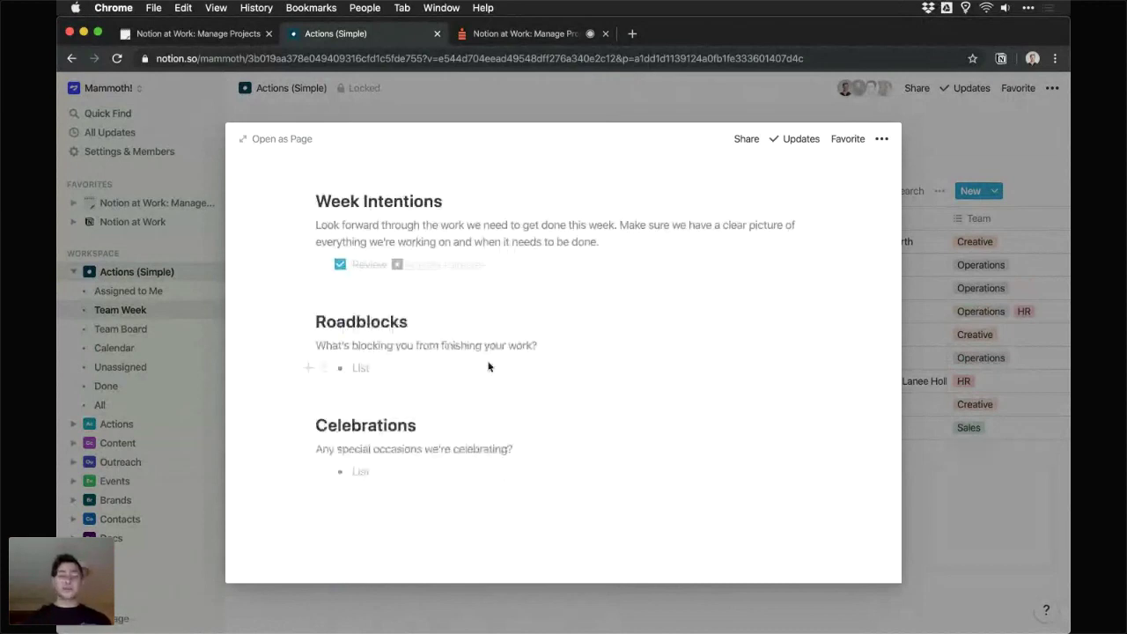
pyautogui.click(488, 367)
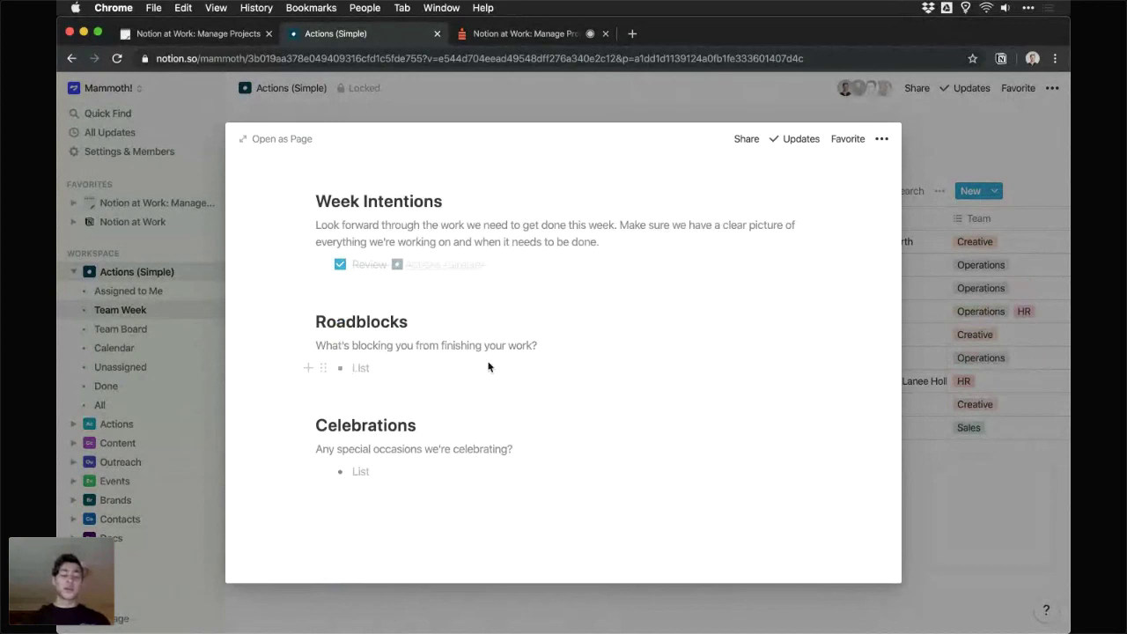
pyautogui.click(459, 469)
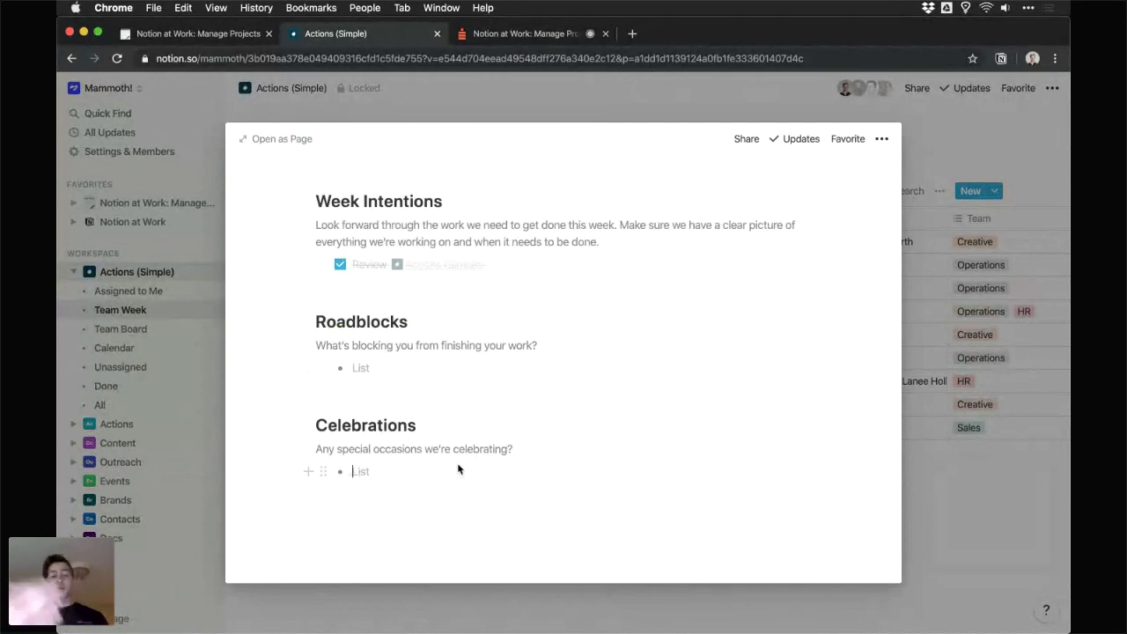
pyautogui.scroll(1, 458, 469)
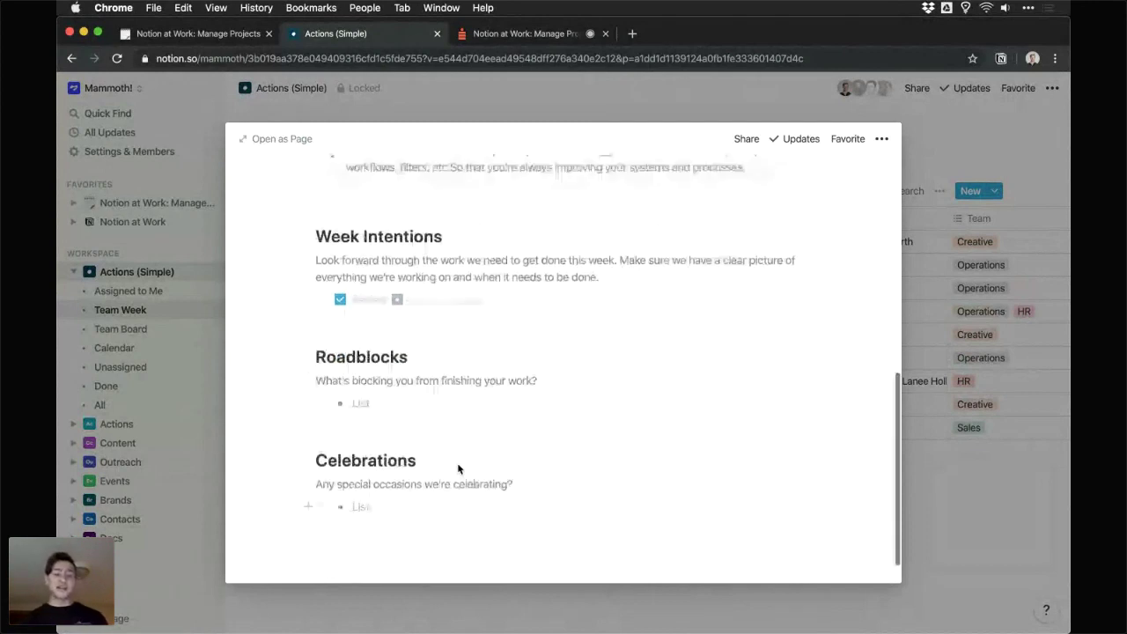
pyautogui.scroll(5, 457, 470)
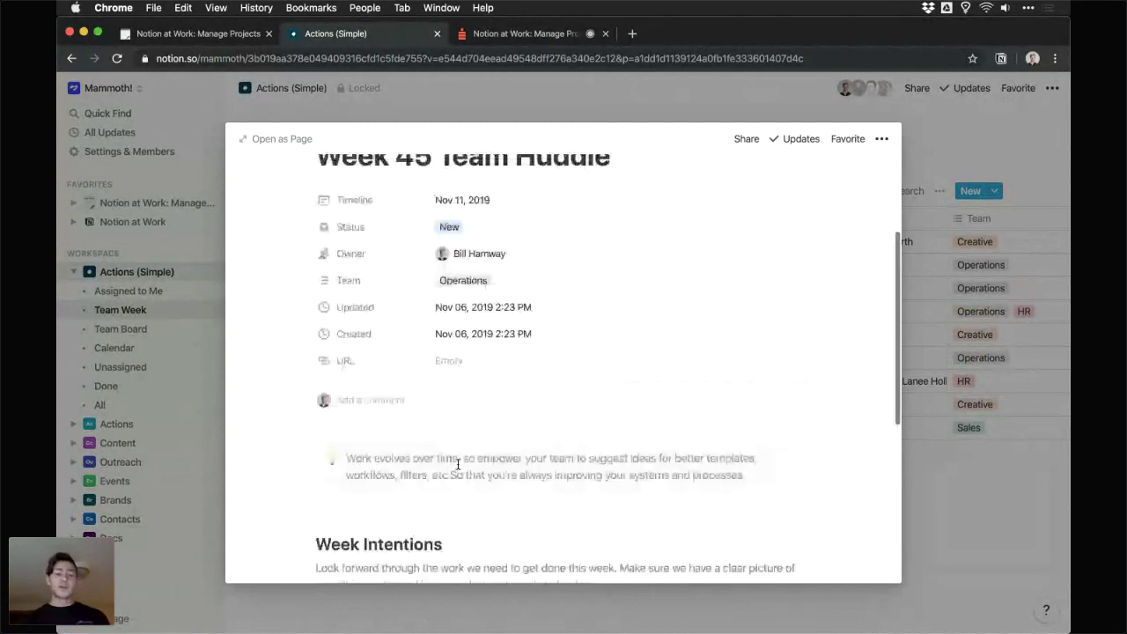
# - Set Week 45 Team Huddle's Status to Done and close the page
pyautogui.click(475, 227)
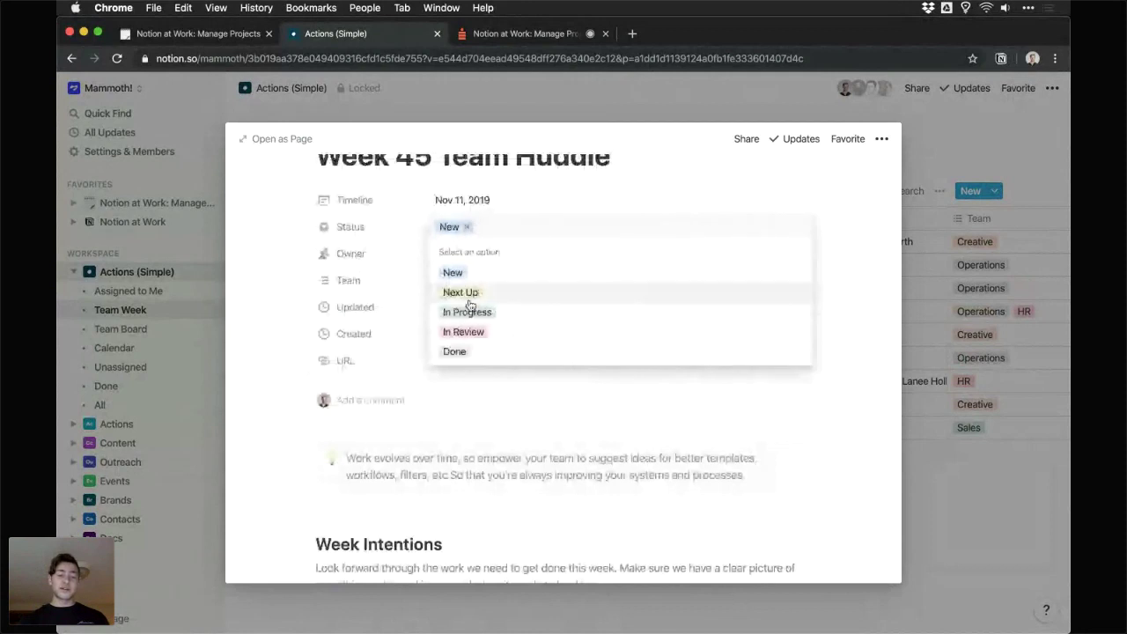
pyautogui.click(457, 352)
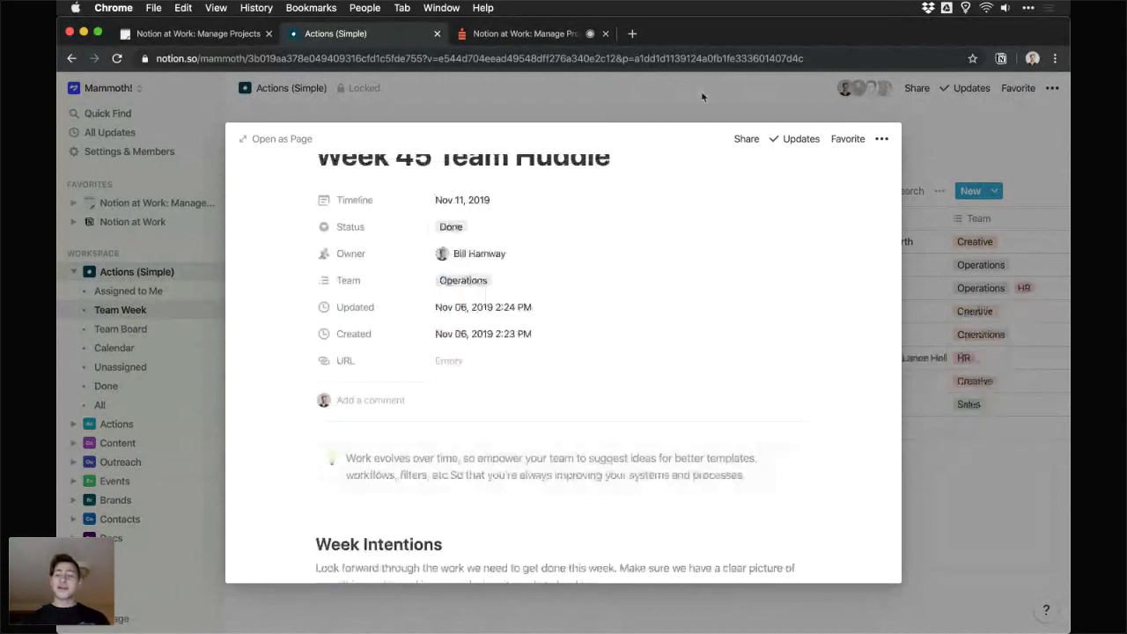
pyautogui.click(701, 97)
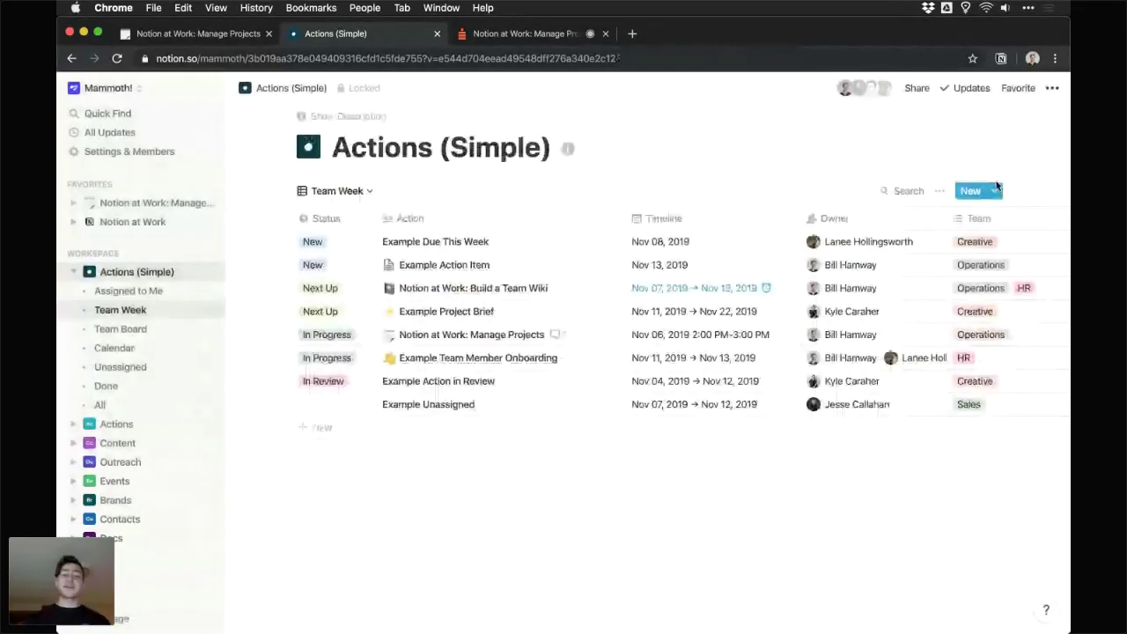
# - Create an entry from the Team Member Onboarding template and start titling it with the new hire's name
pyautogui.click(995, 191)
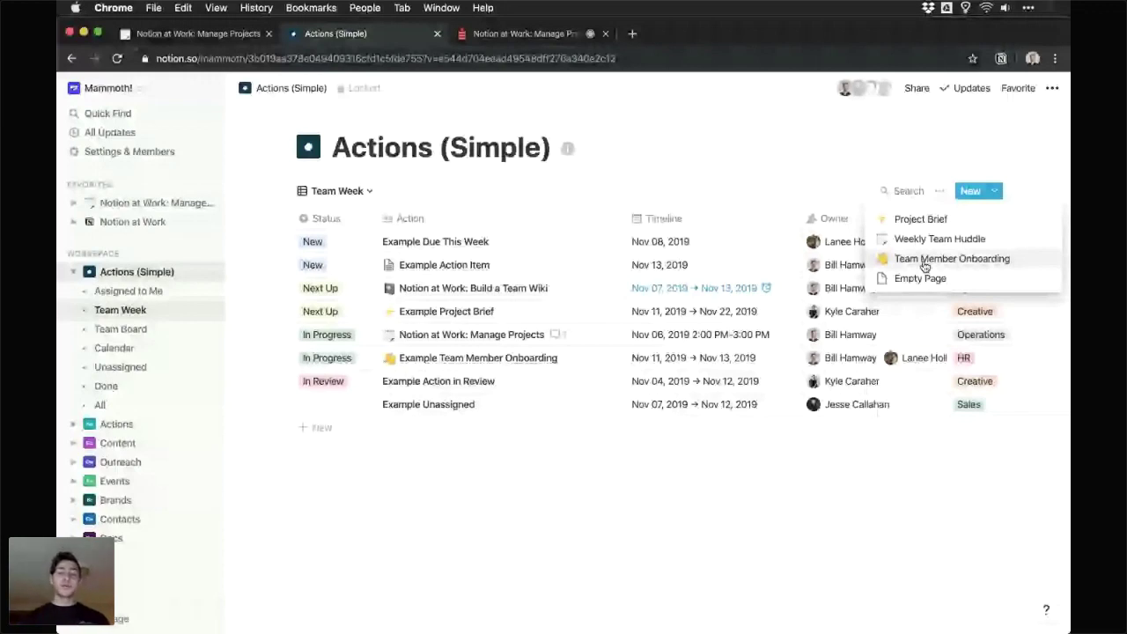
pyautogui.click(924, 261)
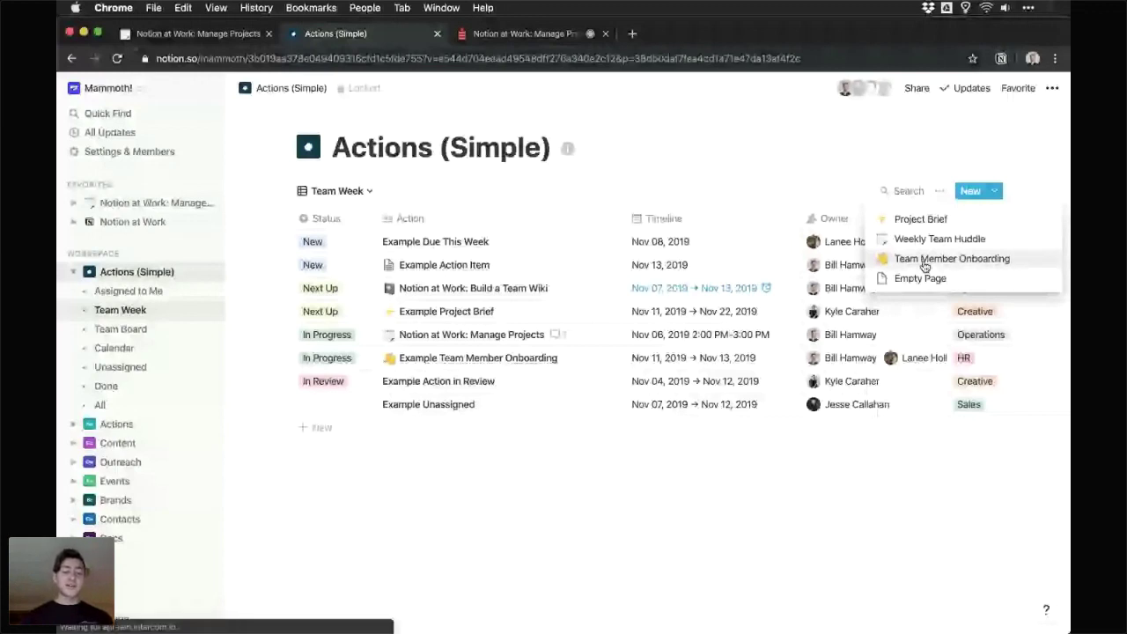
pyautogui.write('Lanee On')
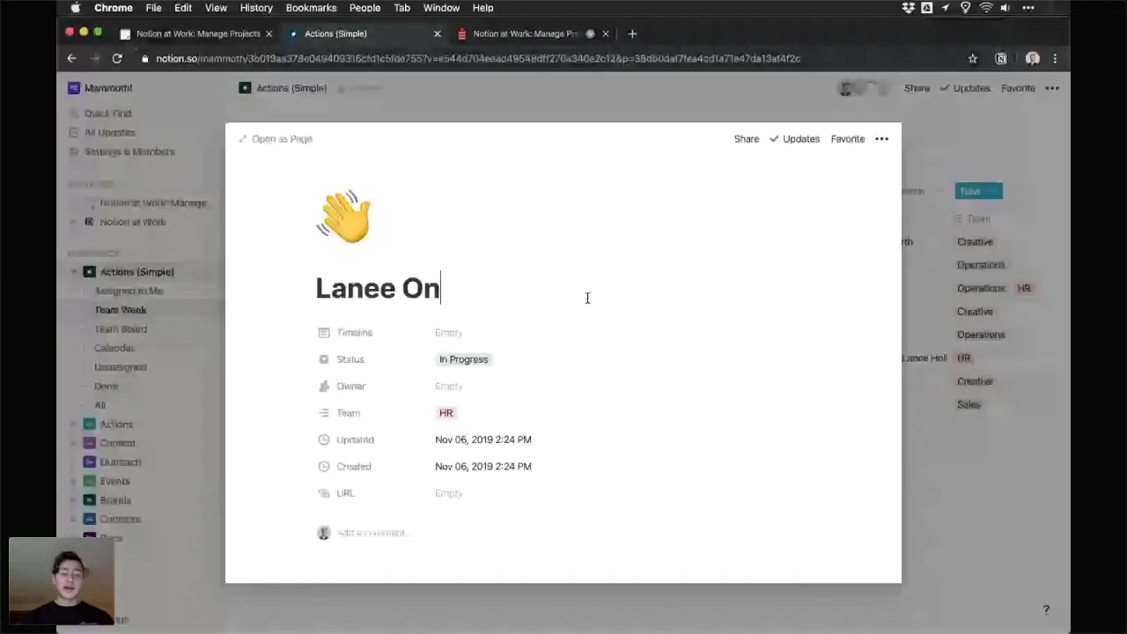
# - Complete the title as the new hire's name plus 'Onboarding' and add two people as Owner
pyautogui.write('boarding')
pyautogui.click(480, 283)
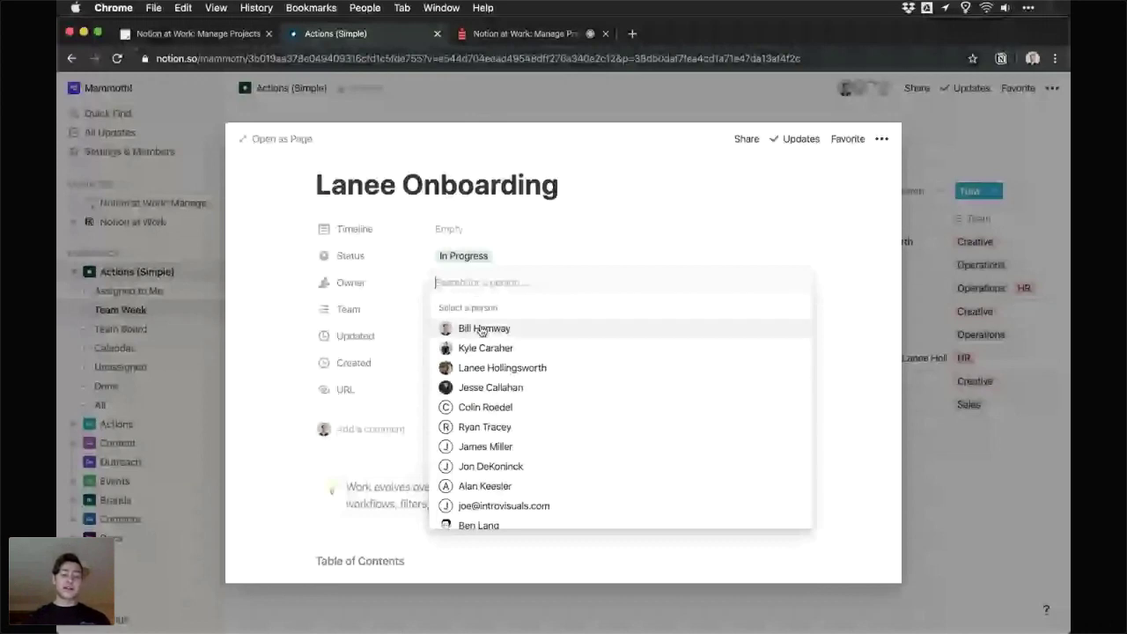
pyautogui.click(481, 329)
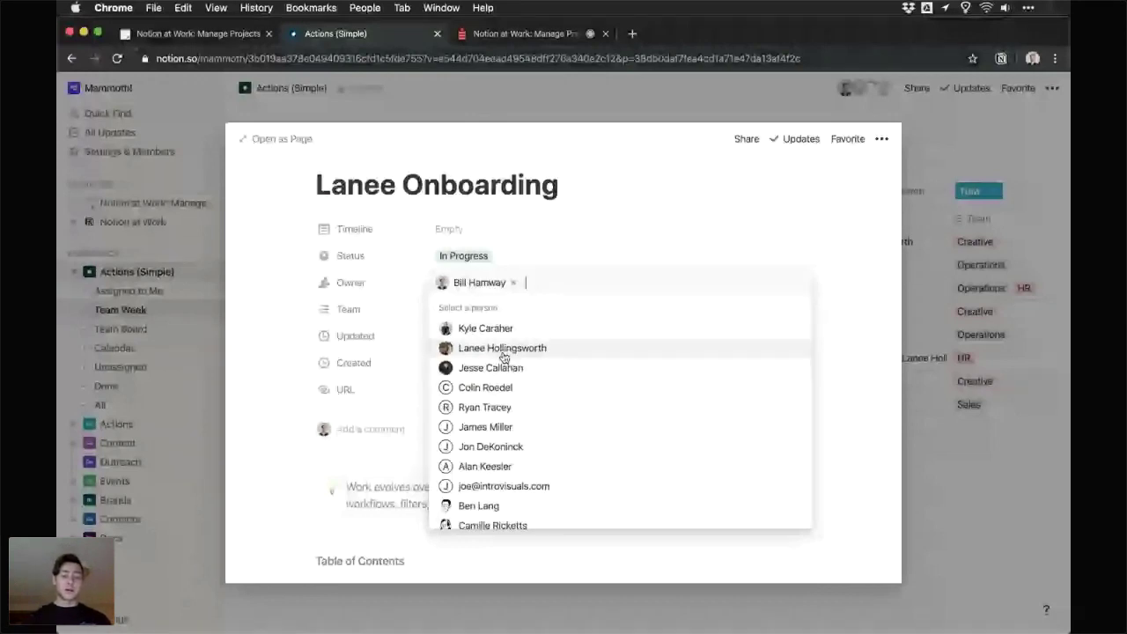
pyautogui.click(503, 351)
pyautogui.click(368, 330)
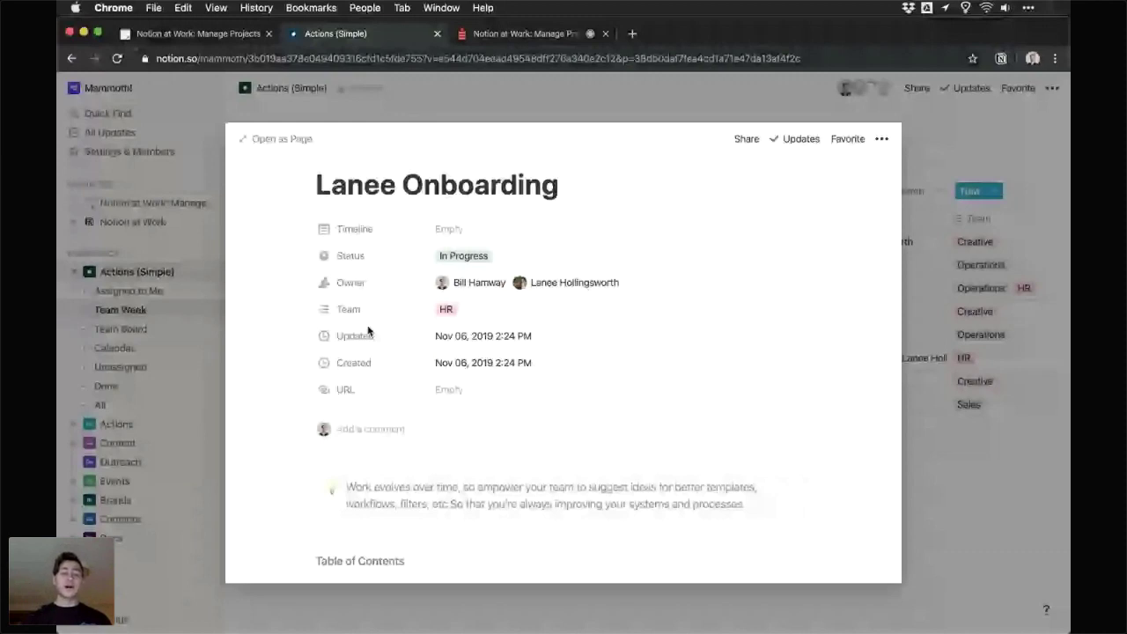
# - Scroll down the onboarding page to its Accounts to Set up table
pyautogui.scroll(-3, 396, 361)
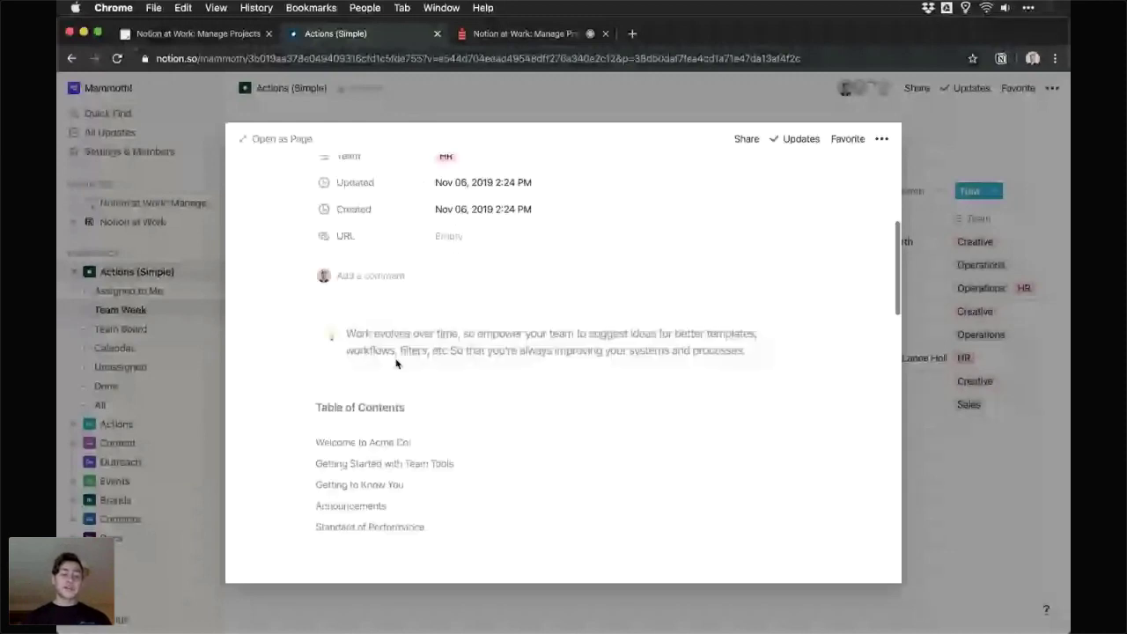
pyautogui.scroll(-2, 397, 362)
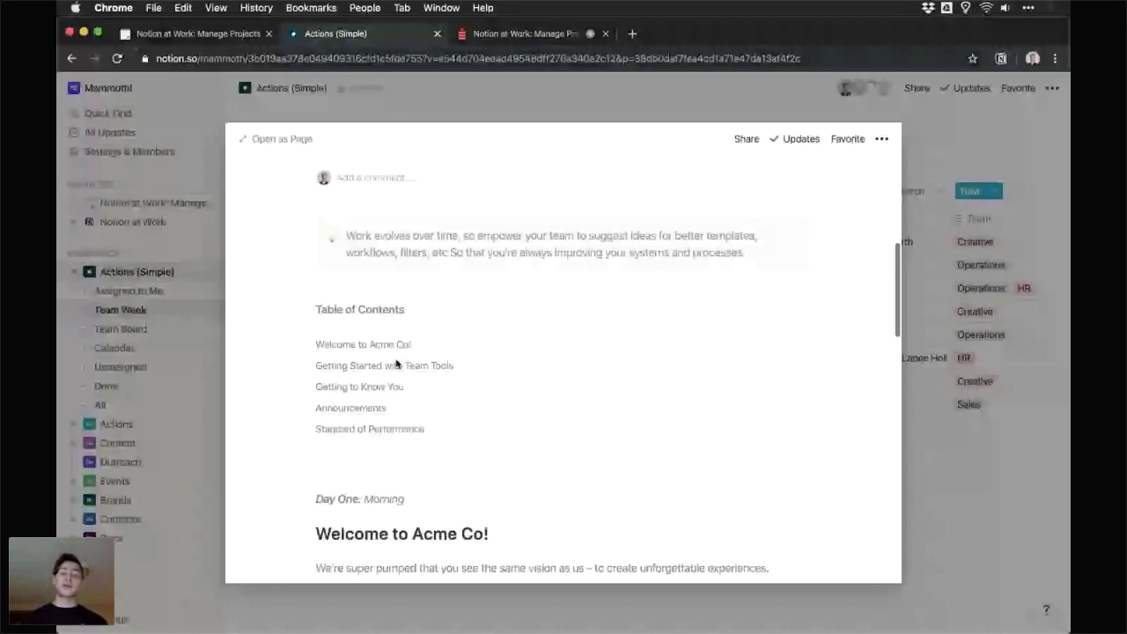
pyautogui.scroll(-3, 485, 259)
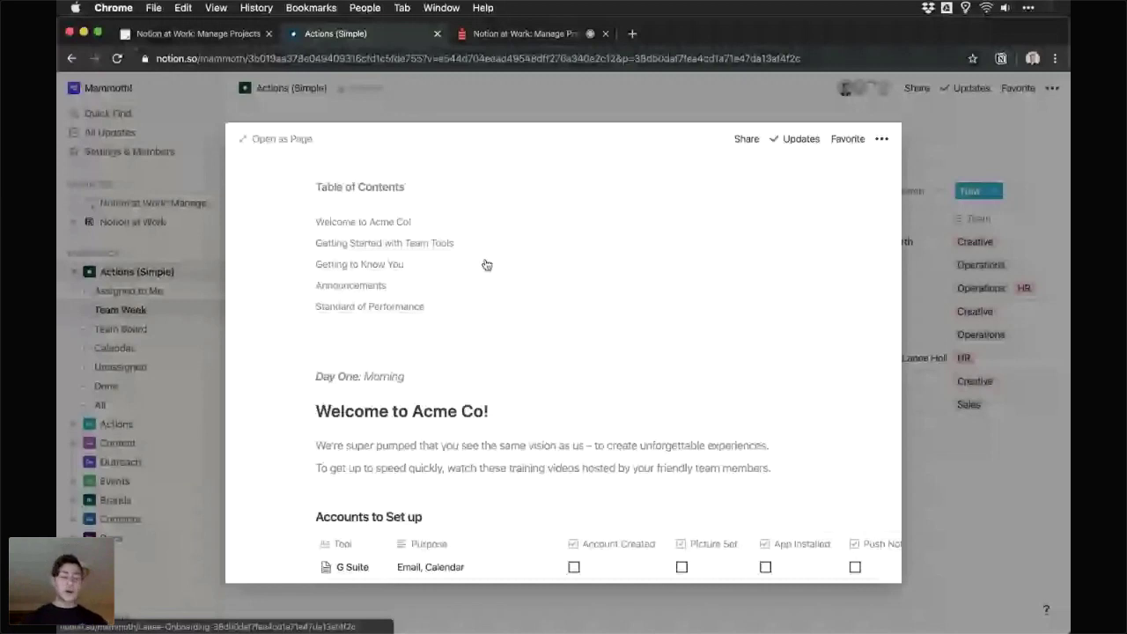
pyautogui.scroll(-2, 486, 265)
pyautogui.scroll(-1, 430, 318)
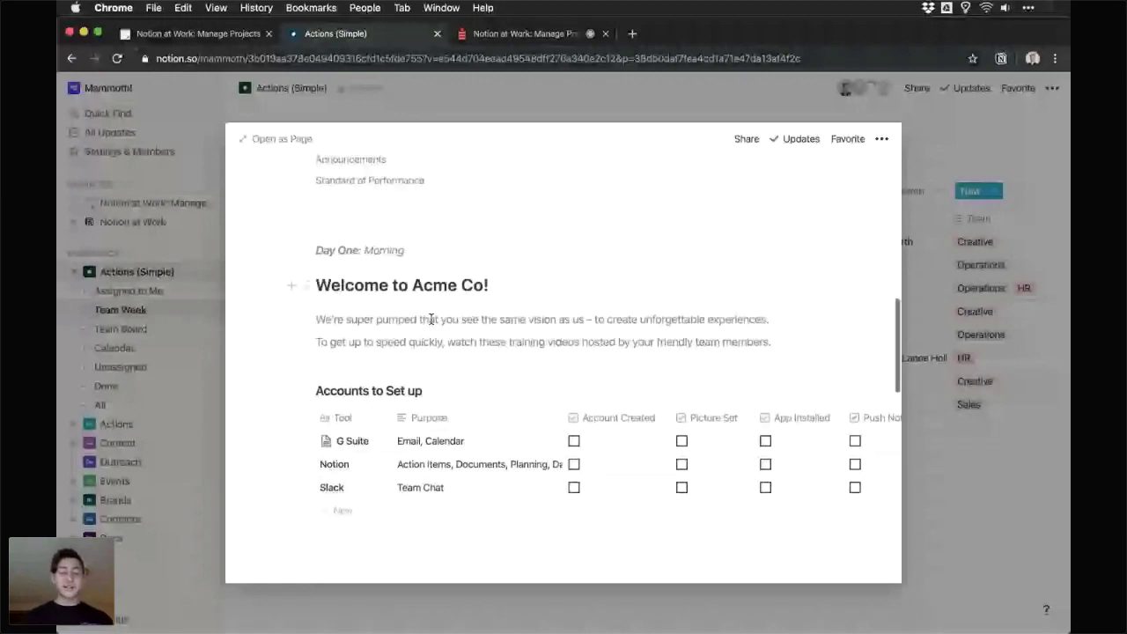
pyautogui.scroll(-2, 431, 319)
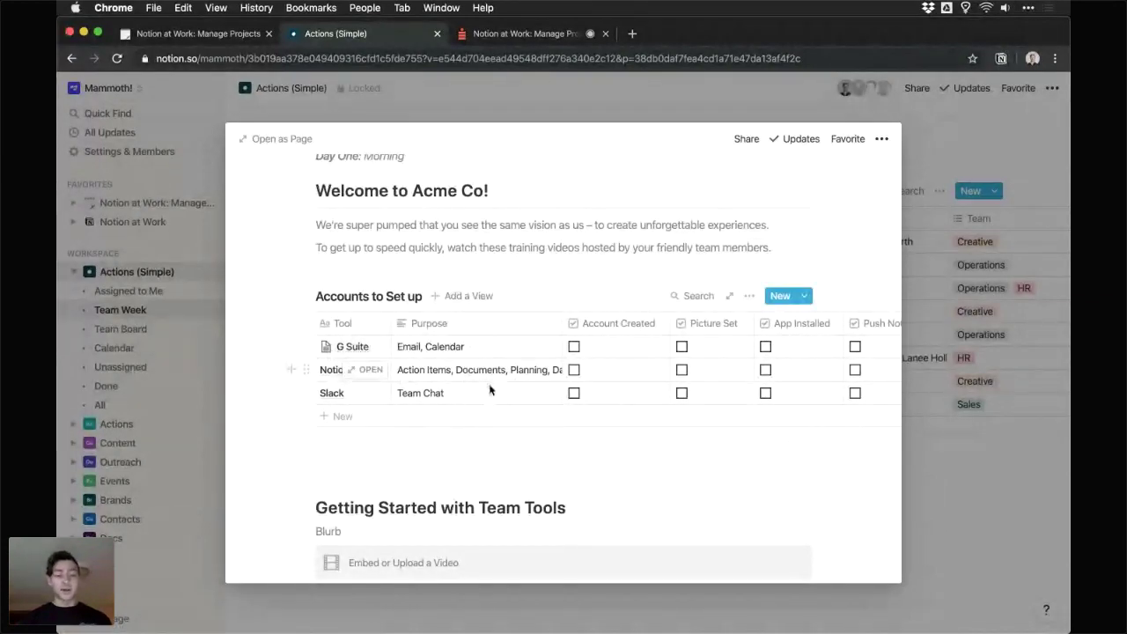
# - Tick Account Created and Picture Set for G Suite, Notion and Slack
pyautogui.click(624, 347)
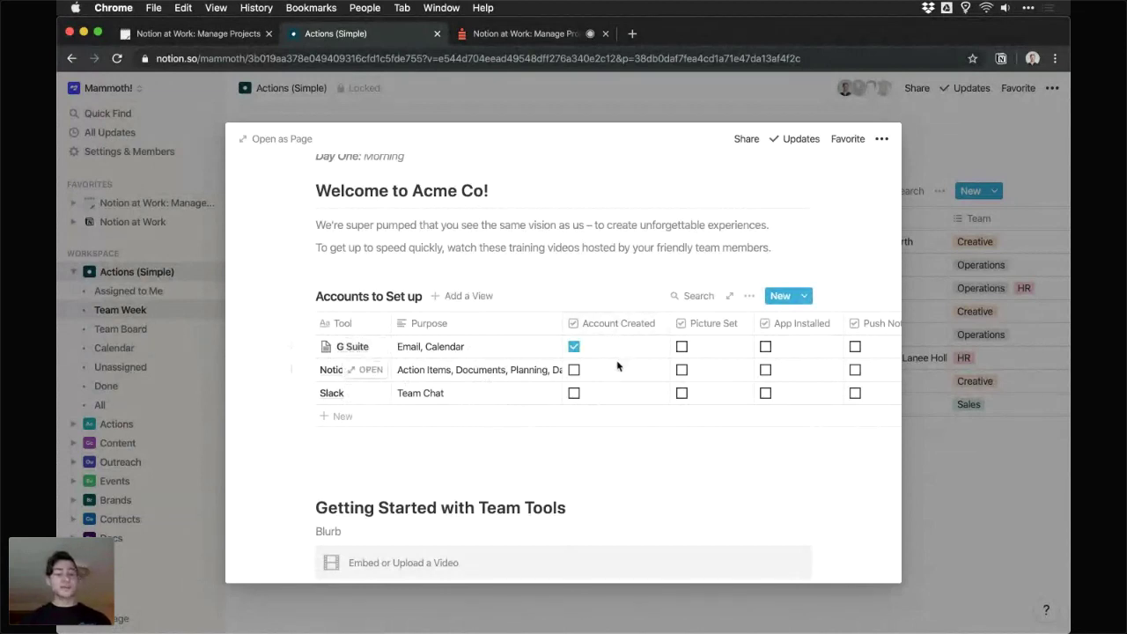
pyautogui.click(616, 371)
pyautogui.click(619, 396)
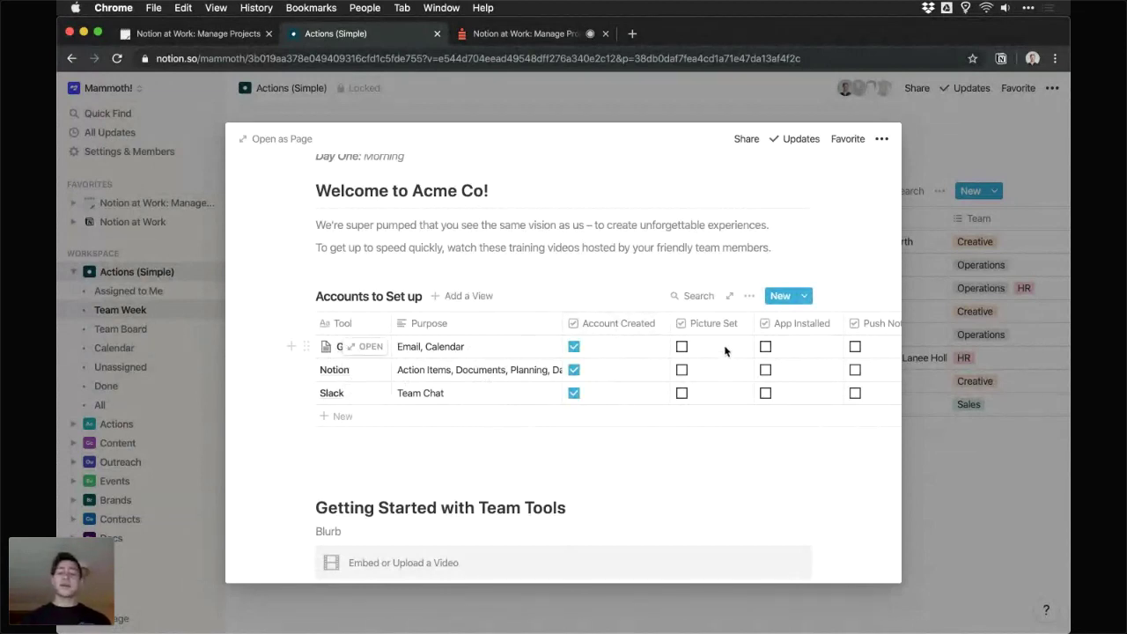
pyautogui.click(725, 348)
pyautogui.click(720, 371)
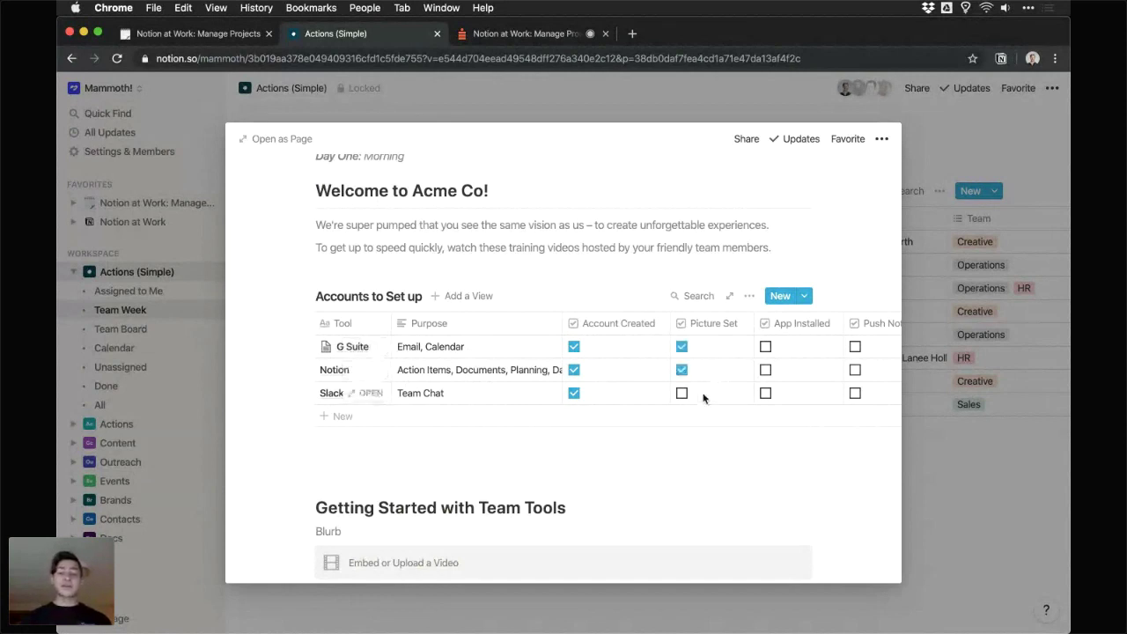
pyautogui.click(702, 396)
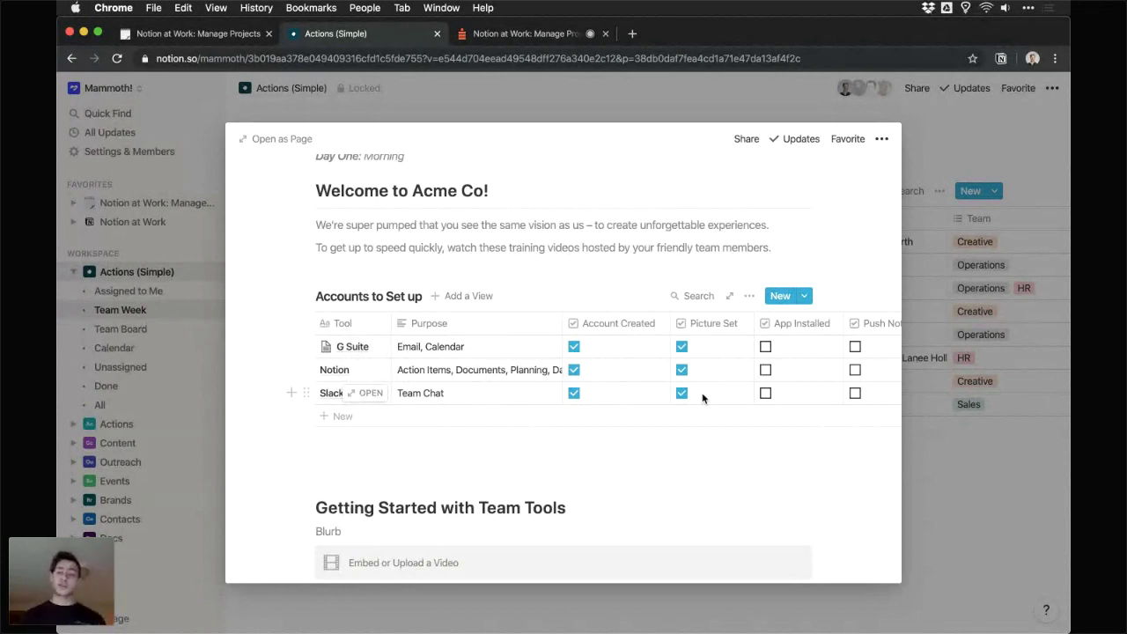
# - Tick App Installed for G Suite and Notion
pyautogui.hscroll(2, 702, 398)
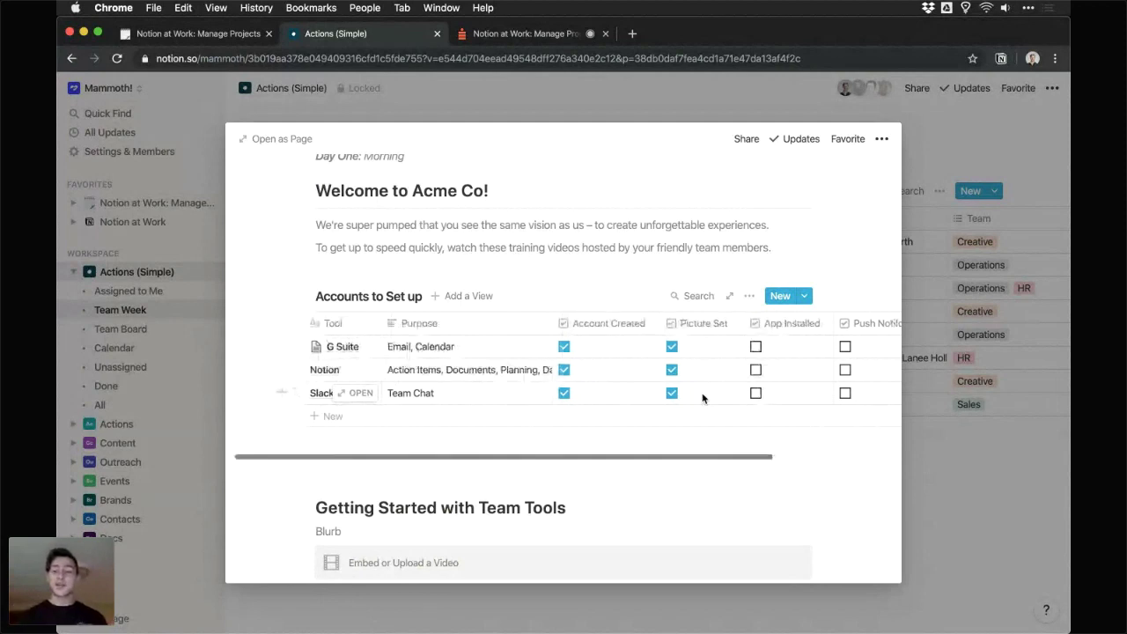
pyautogui.hscroll(3, 778, 360)
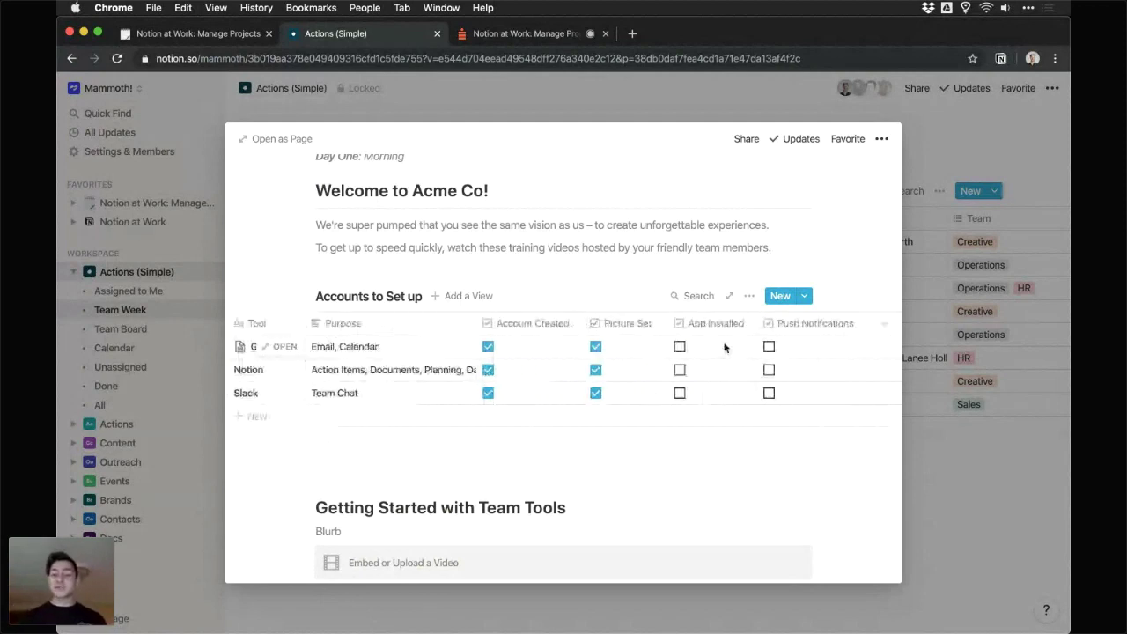
pyautogui.click(680, 346)
pyautogui.click(679, 369)
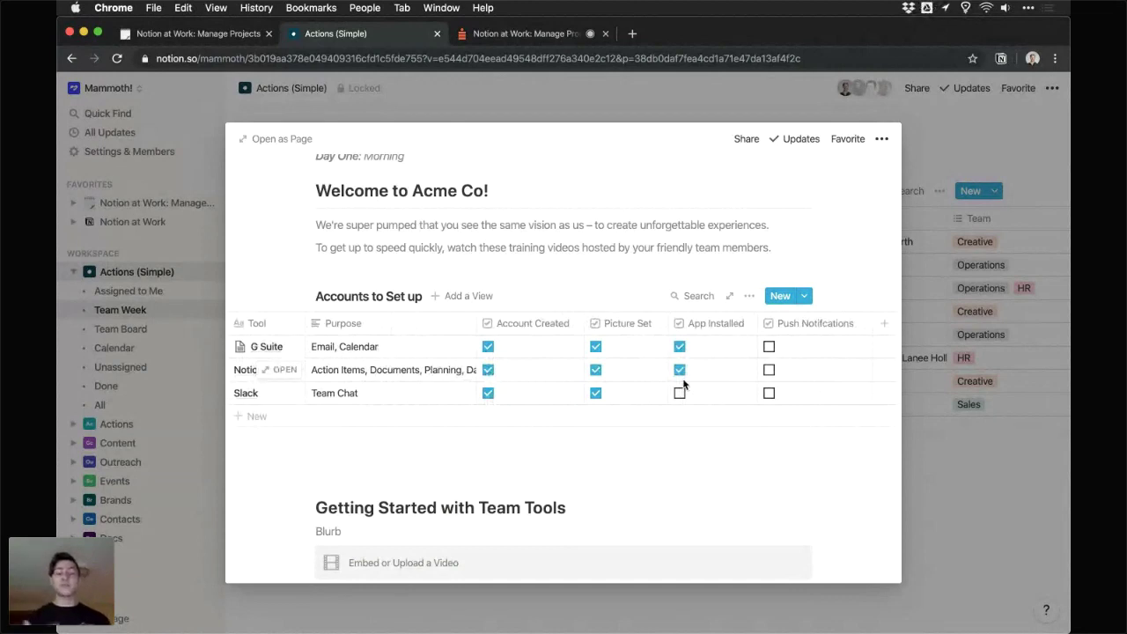
# - Scroll through the onboarding page's sections, then close its preview to return to Team Week
pyautogui.scroll(-1, 683, 385)
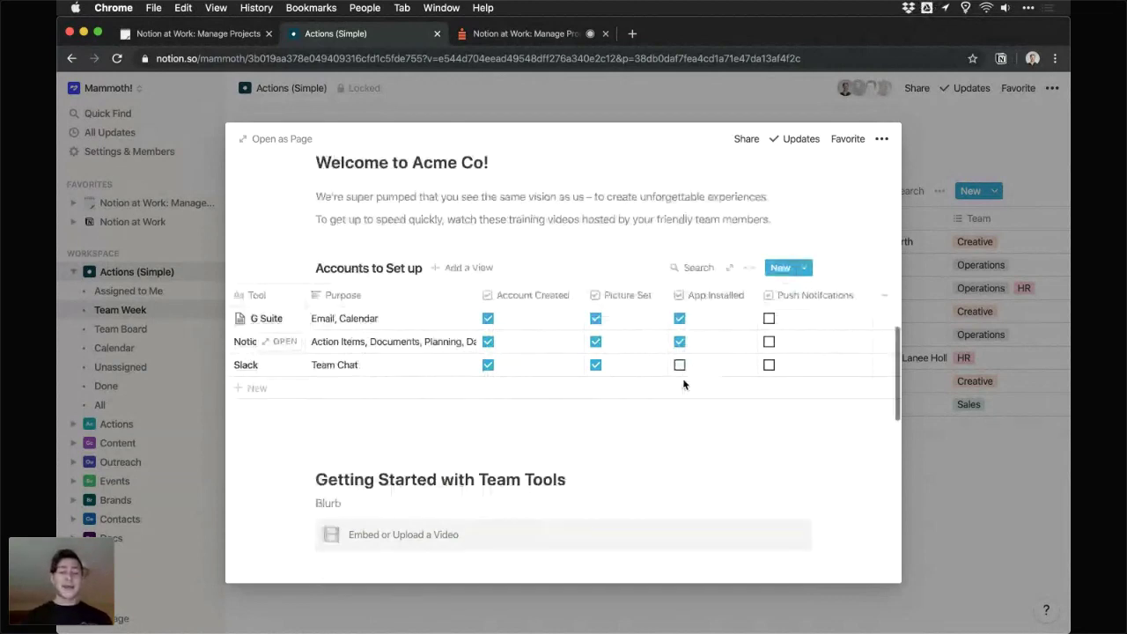
pyautogui.scroll(-5, 683, 384)
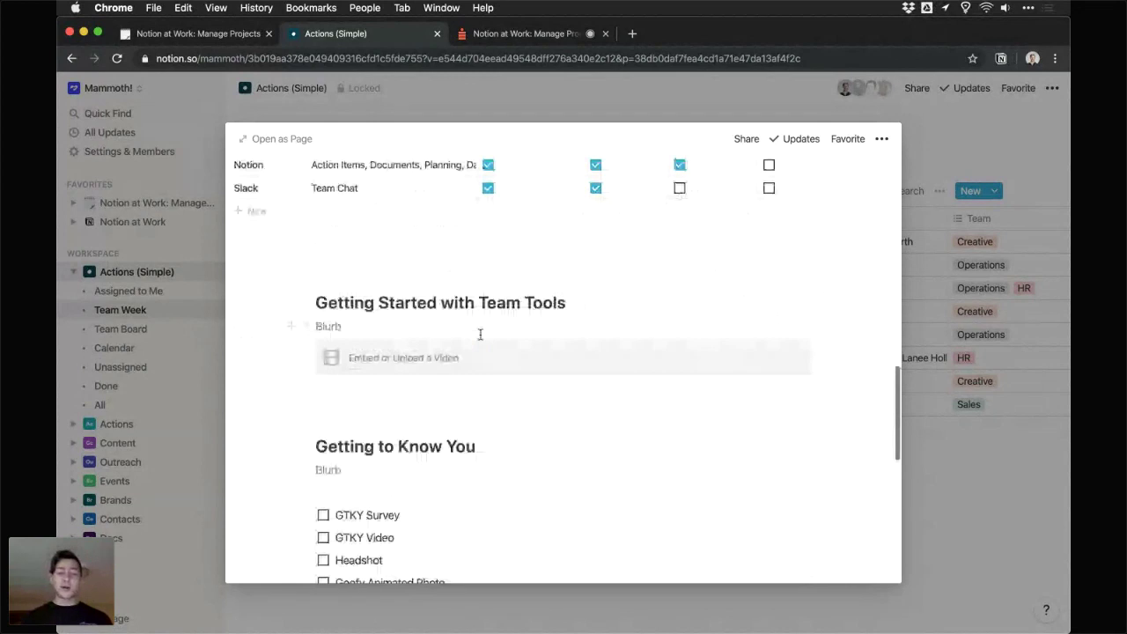
pyautogui.scroll(-2, 493, 303)
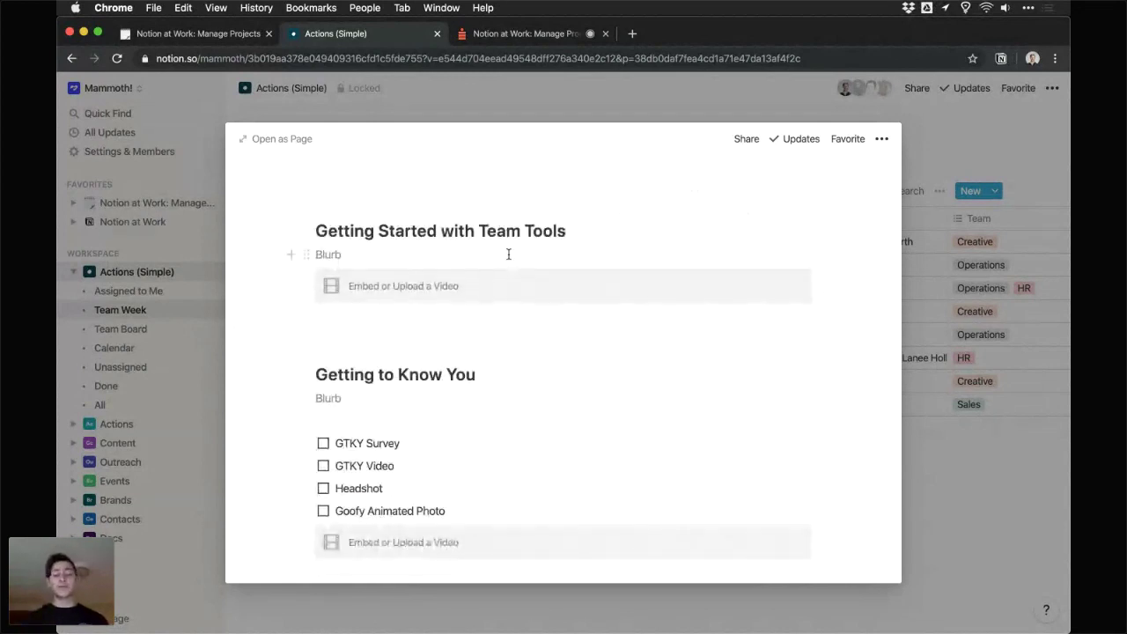
pyautogui.scroll(-1, 412, 285)
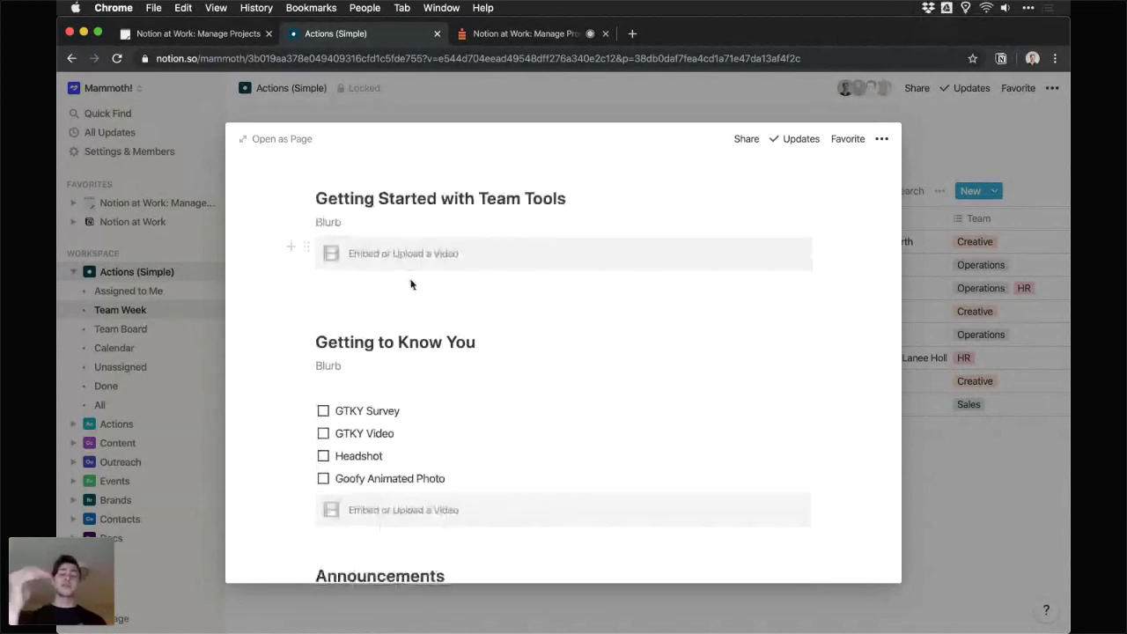
pyautogui.click(966, 160)
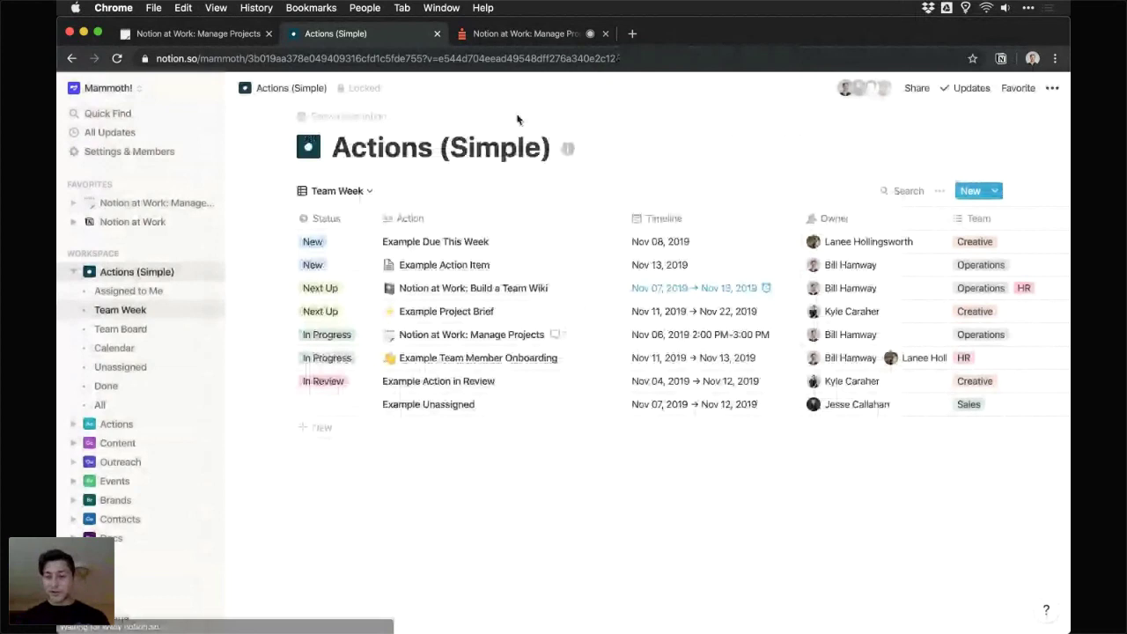
pyautogui.hotkey('ctrl', 'Tab')
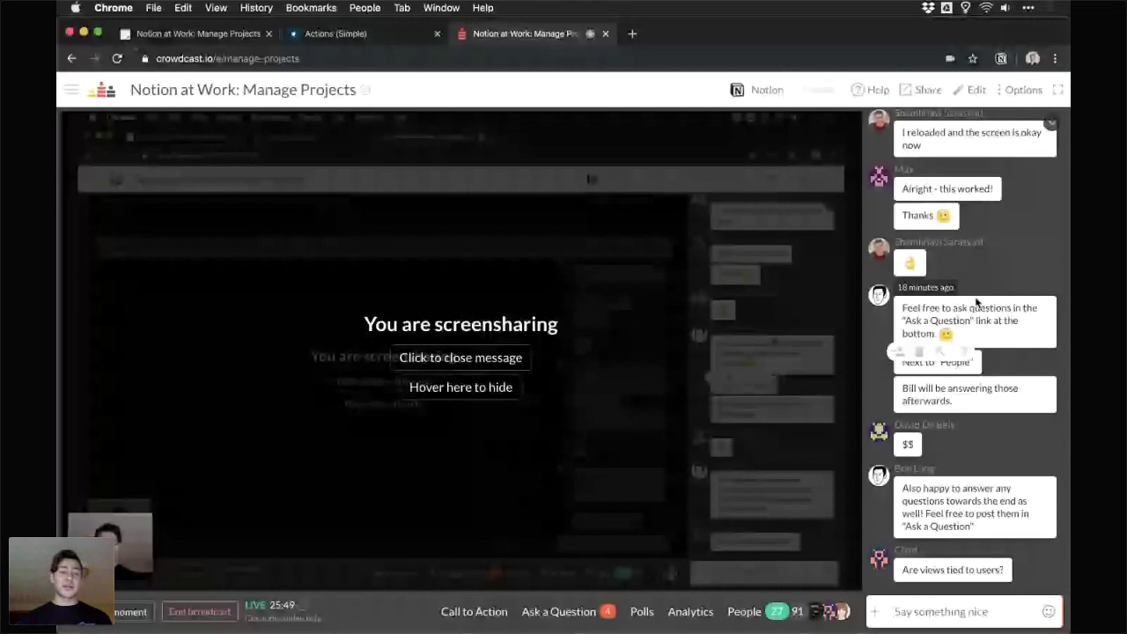
pyautogui.hotkey('ctrl', 'shift', 'Tab')
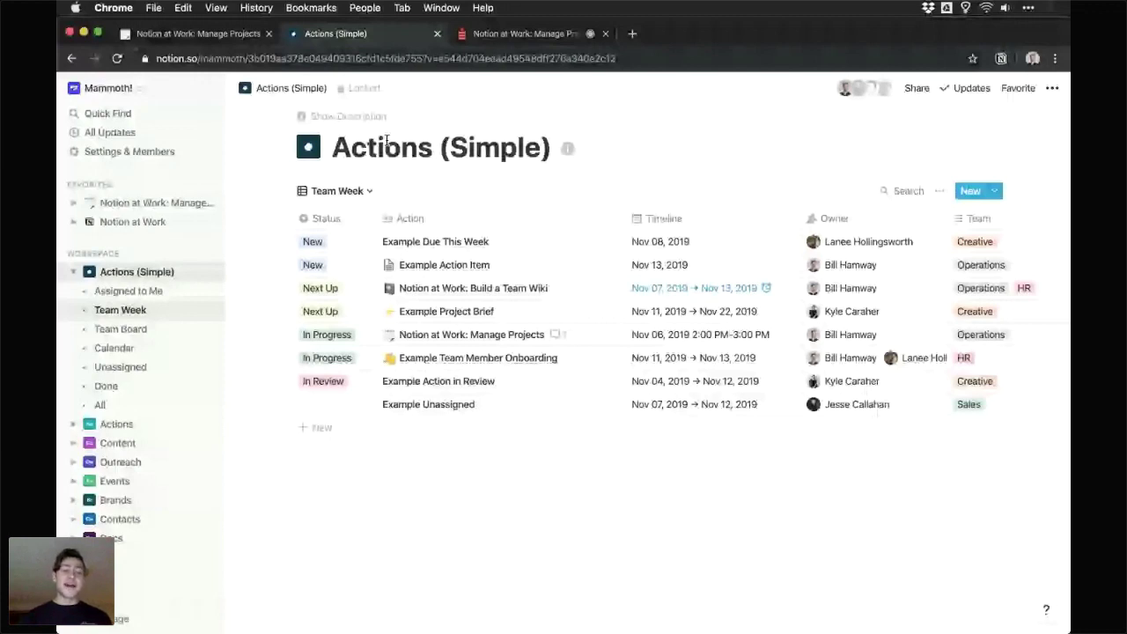
# - Create a new page titled 'Teamwork' and turn it into a Table database
pyautogui.click(210, 258)
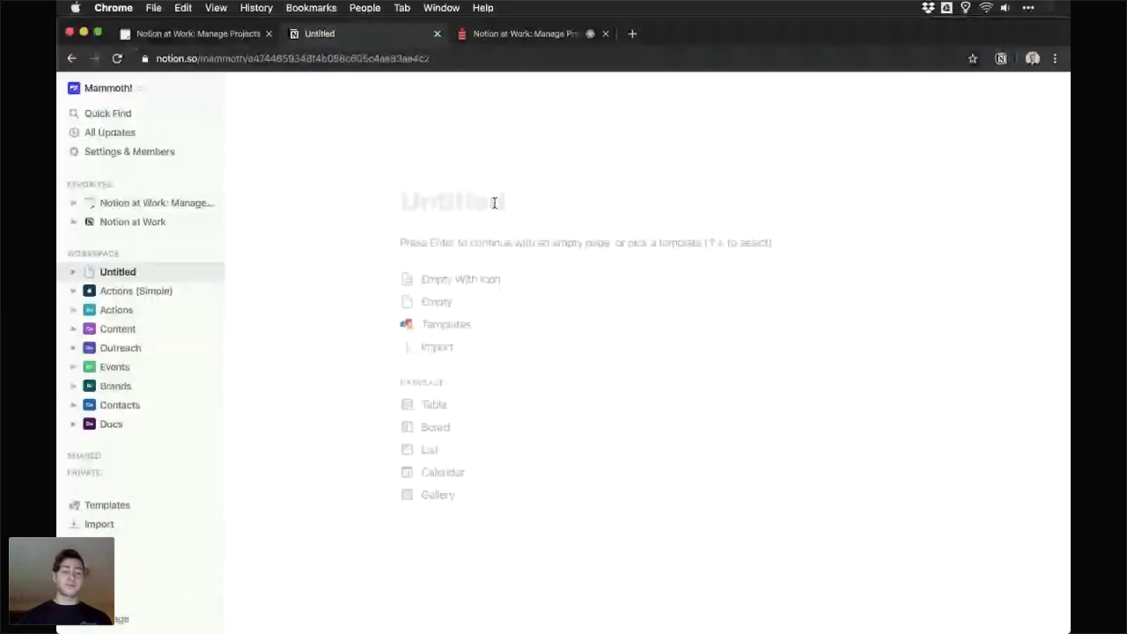
pyautogui.write('Teamwork')
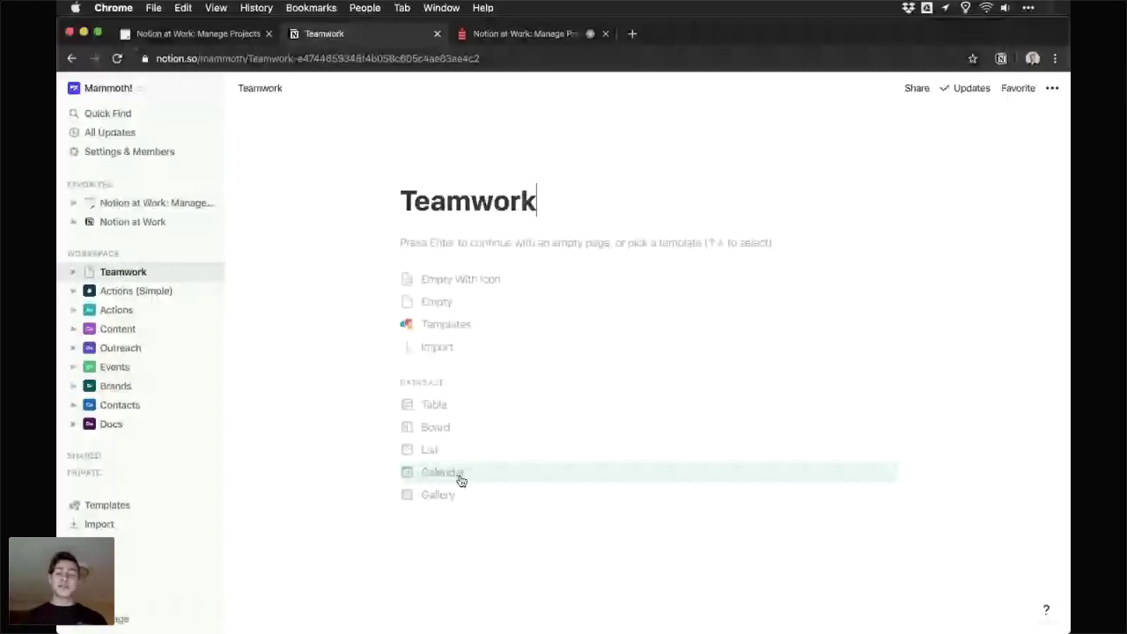
pyautogui.click(450, 410)
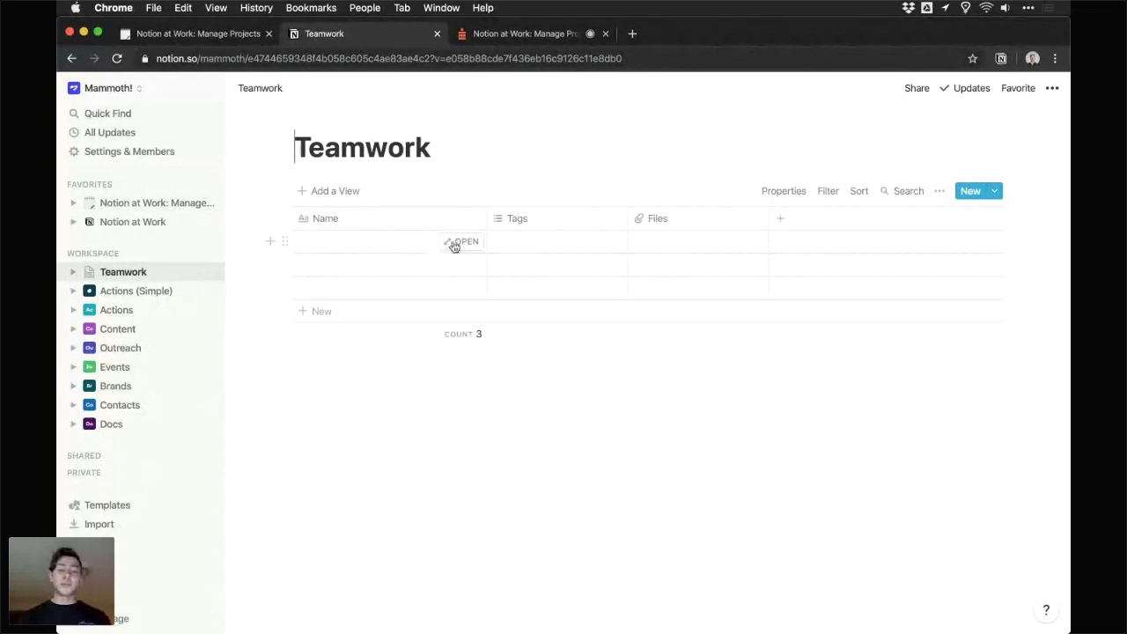
# - Open and close the Tags cell and Files column options without changing anything
pyautogui.click(538, 250)
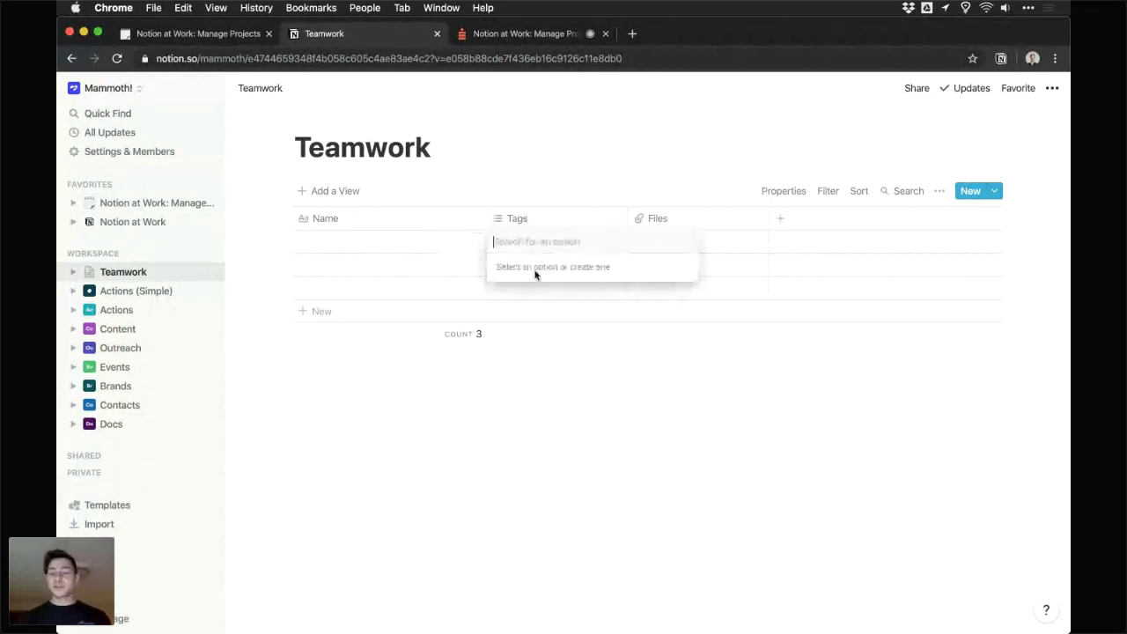
pyautogui.press('Escape')
pyautogui.click(699, 225)
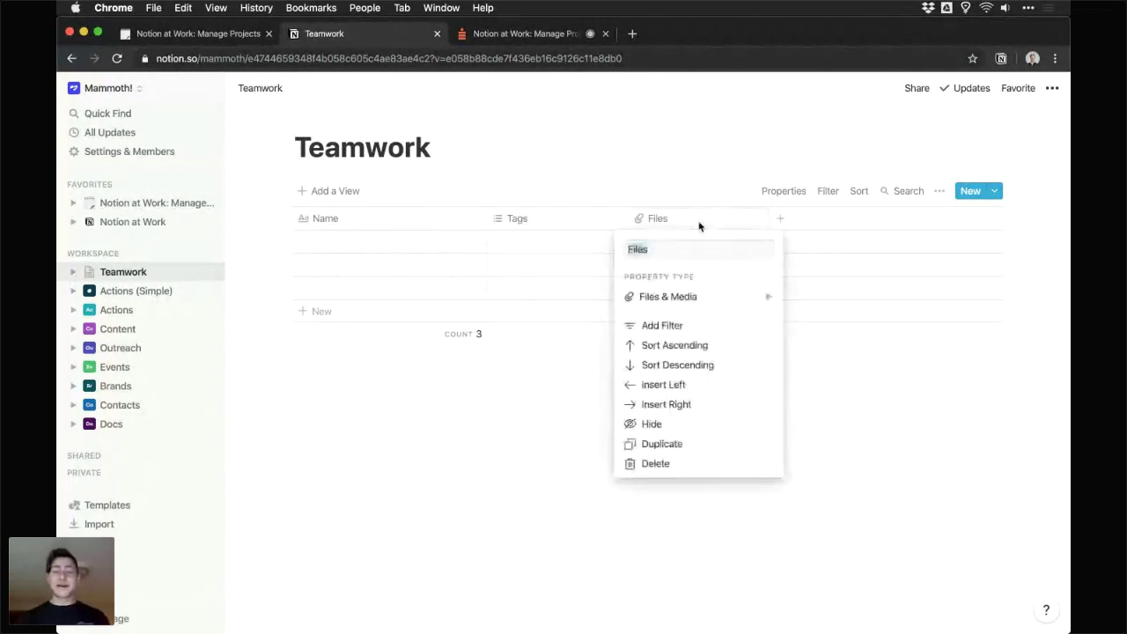
pyautogui.click(674, 188)
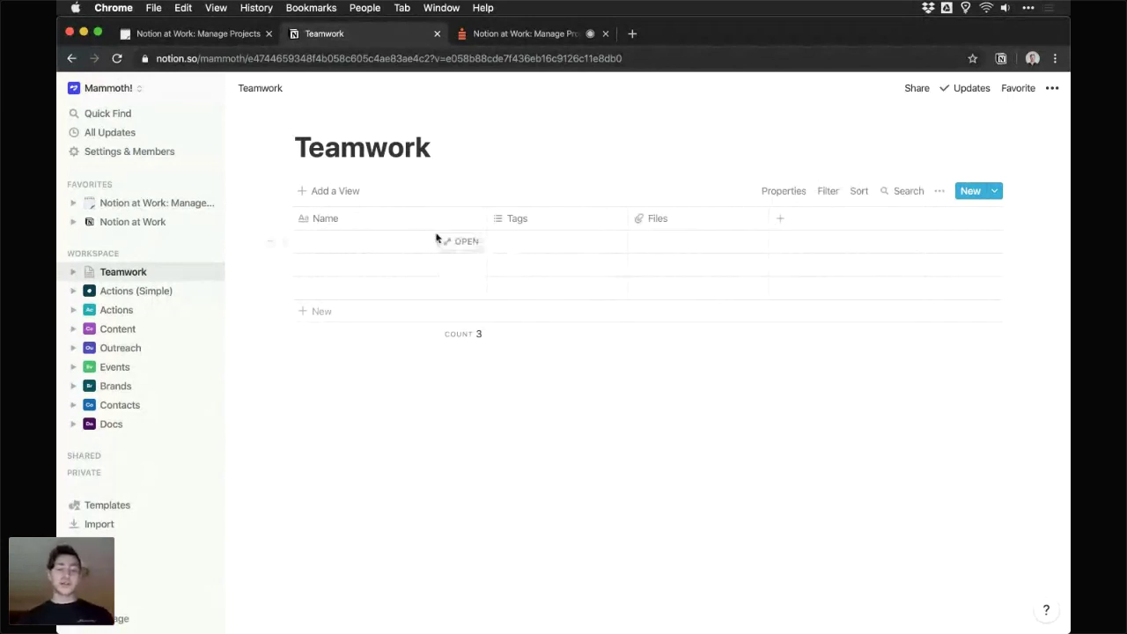
# - Name the three rows Example Action A, Example Action B and Example Action C
pyautogui.click(396, 244)
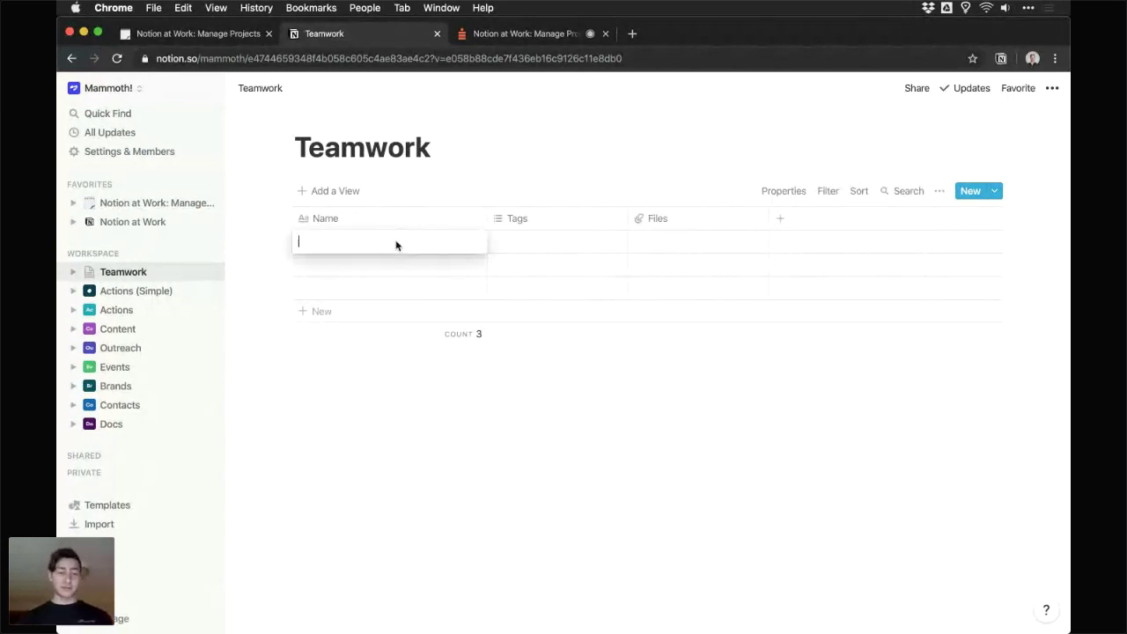
pyautogui.write('E')
pyautogui.press('BackSpace')
pyautogui.write('Example ')
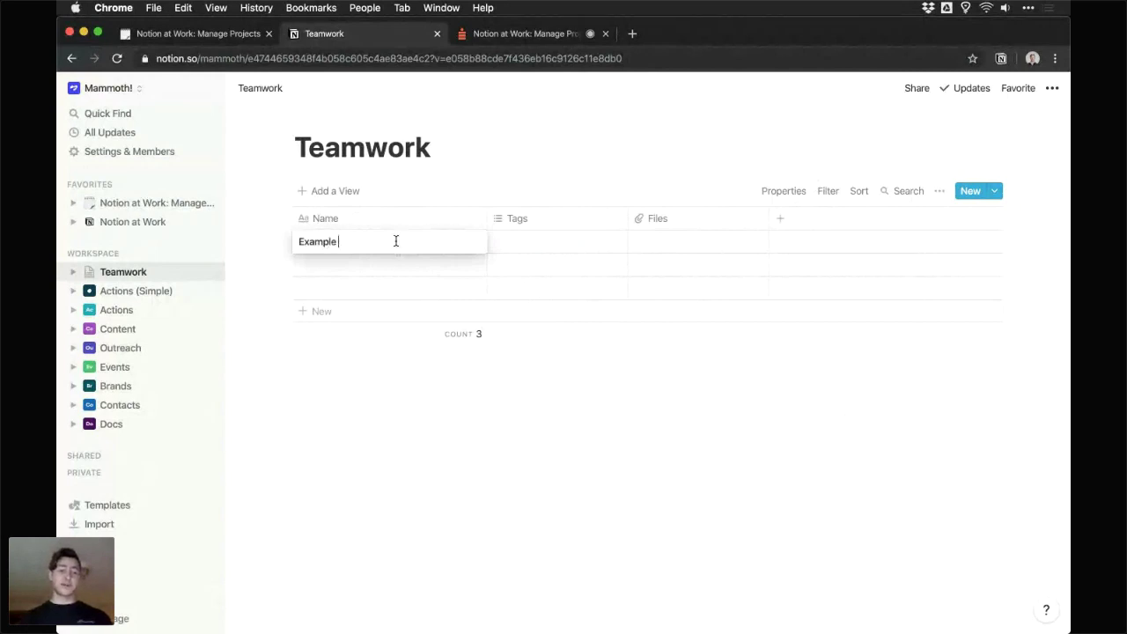
pyautogui.write('Action A')
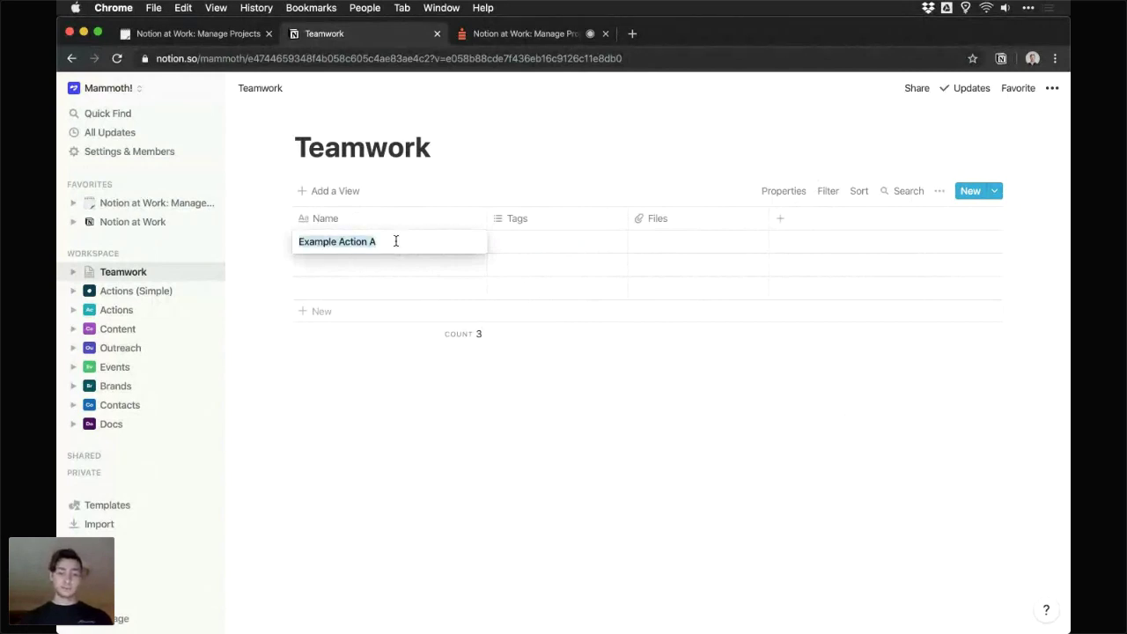
pyautogui.press('Return')
pyautogui.write('Example Action B')
pyautogui.press('Return')
pyautogui.press('Return')
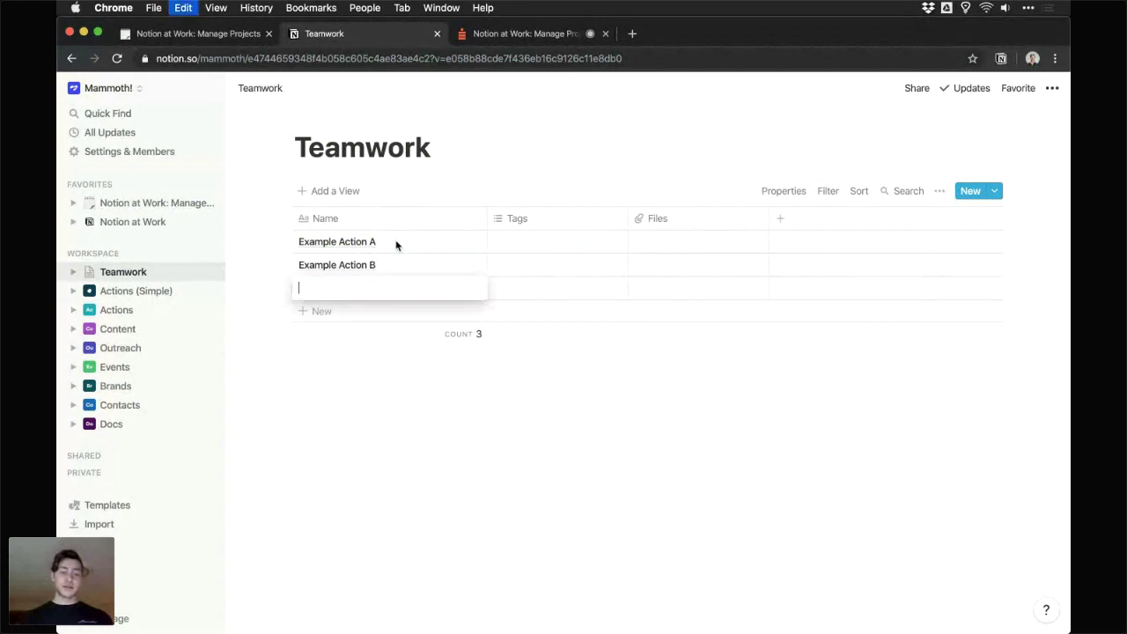
pyautogui.write('Example Action C')
pyautogui.press('Tab')
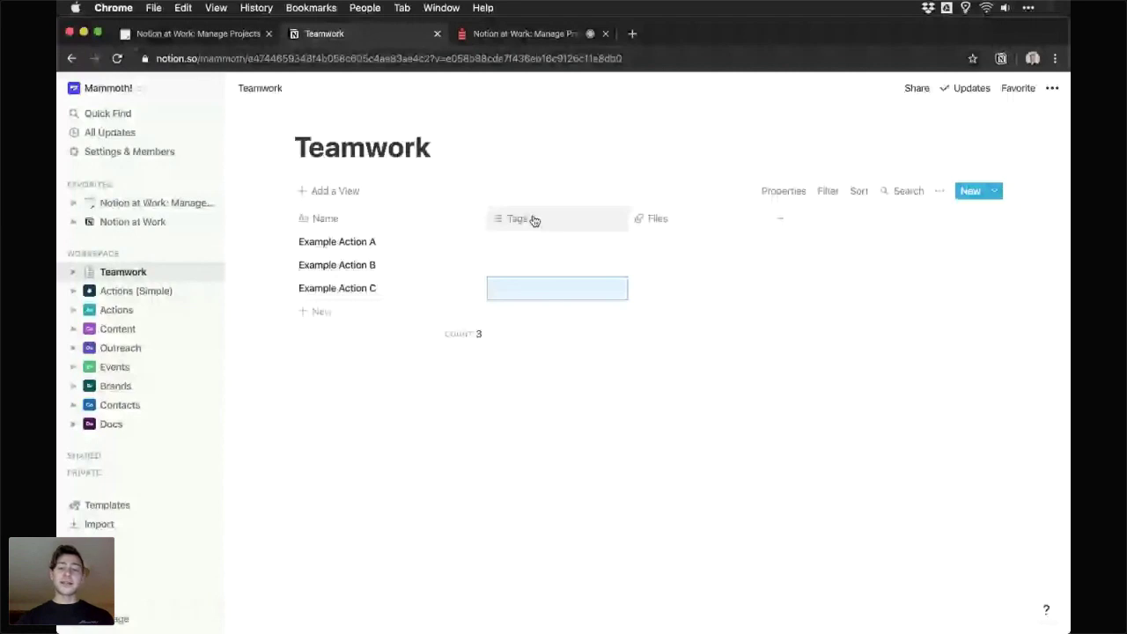
# - Rename the Tags column to Status
pyautogui.moveTo(534, 220)
pyautogui.mouseDown()
pyautogui.moveTo(684, 214)
pyautogui.moveTo(520, 220)
pyautogui.moveTo(536, 223)
pyautogui.mouseUp()
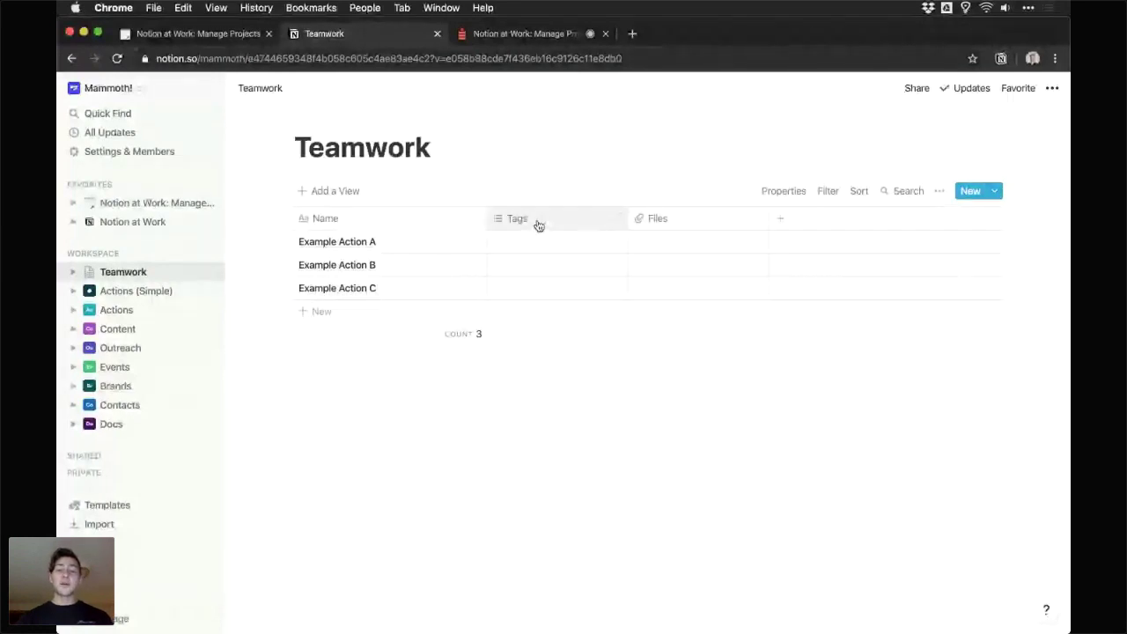
pyautogui.click(538, 224)
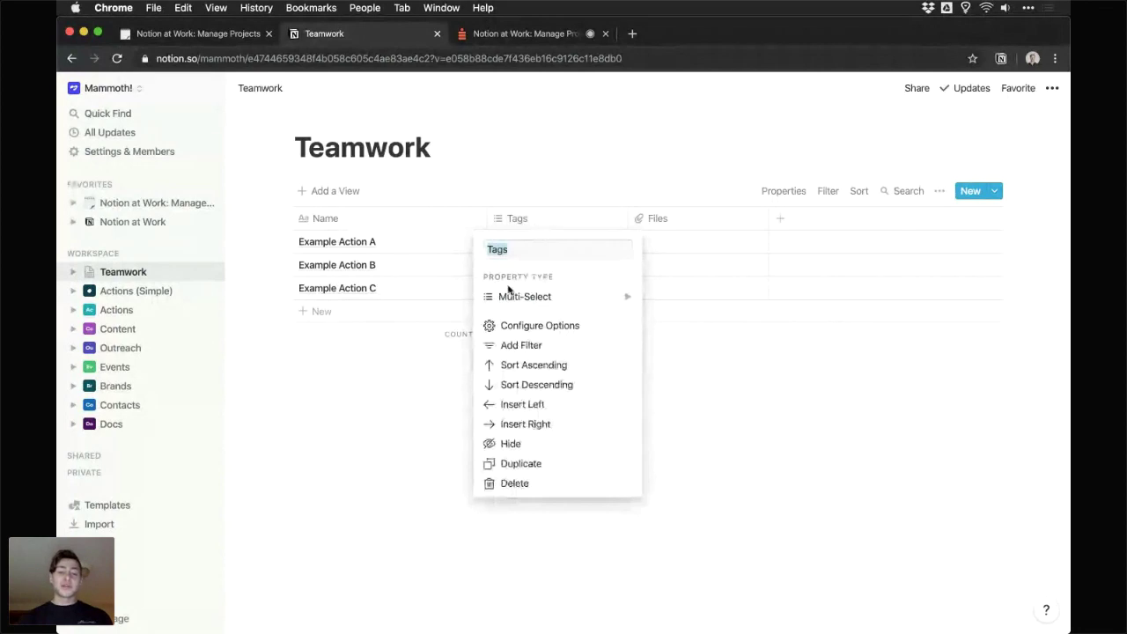
pyautogui.click(521, 220)
pyautogui.click(524, 224)
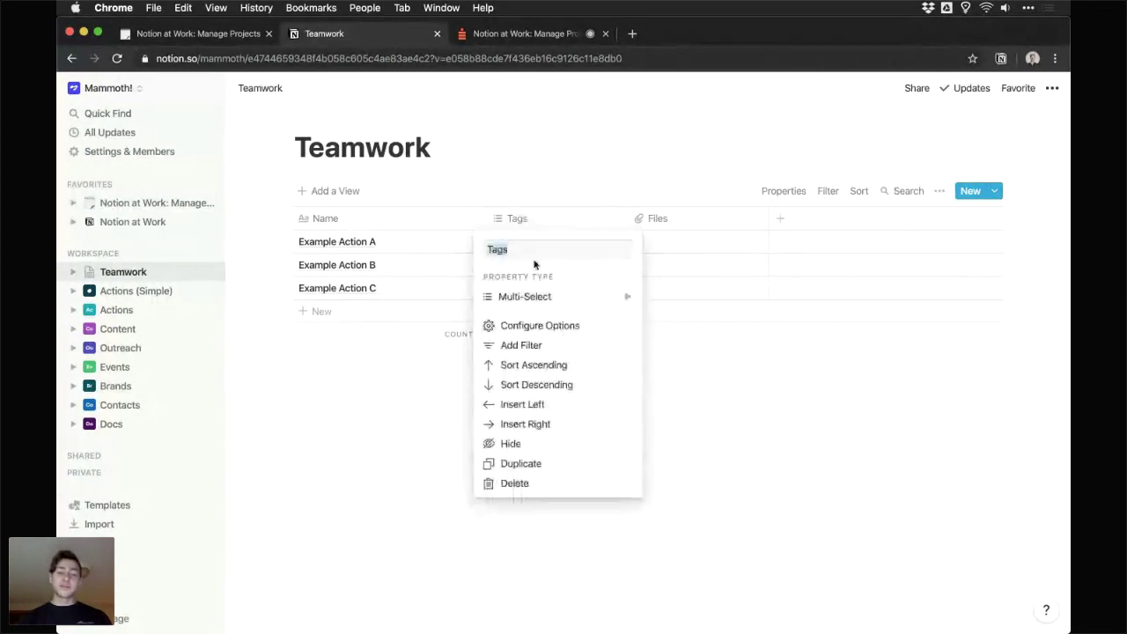
pyautogui.click(533, 250)
pyautogui.doubleClick(517, 249)
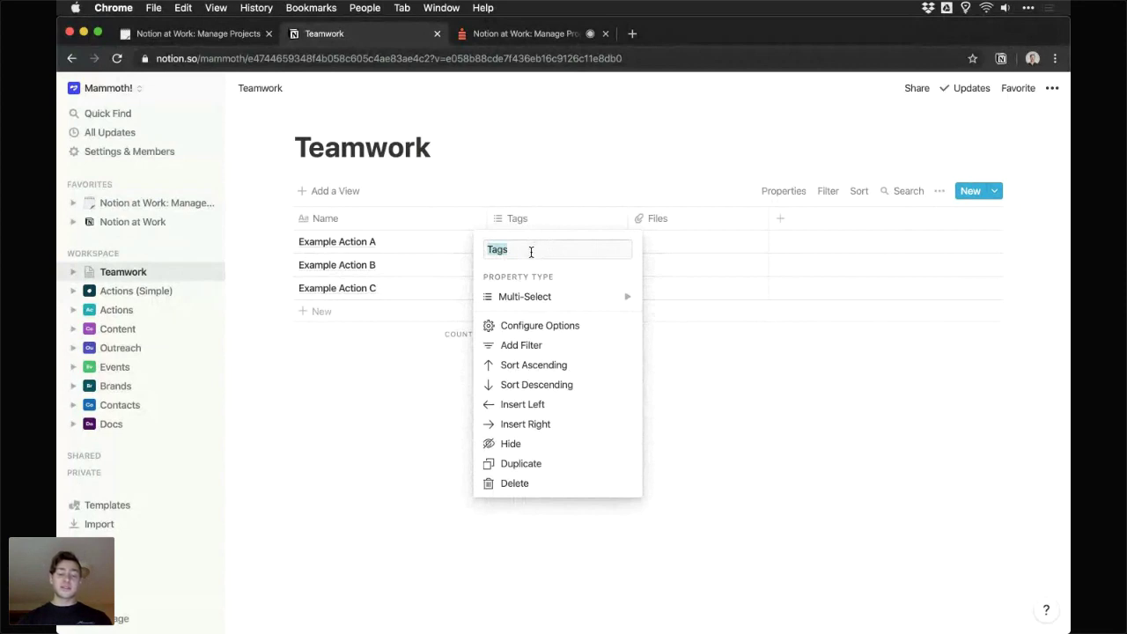
pyautogui.write('STAT')
pyautogui.press('BackSpace')
pyautogui.press('BackSpace')
pyautogui.press('BackSpace')
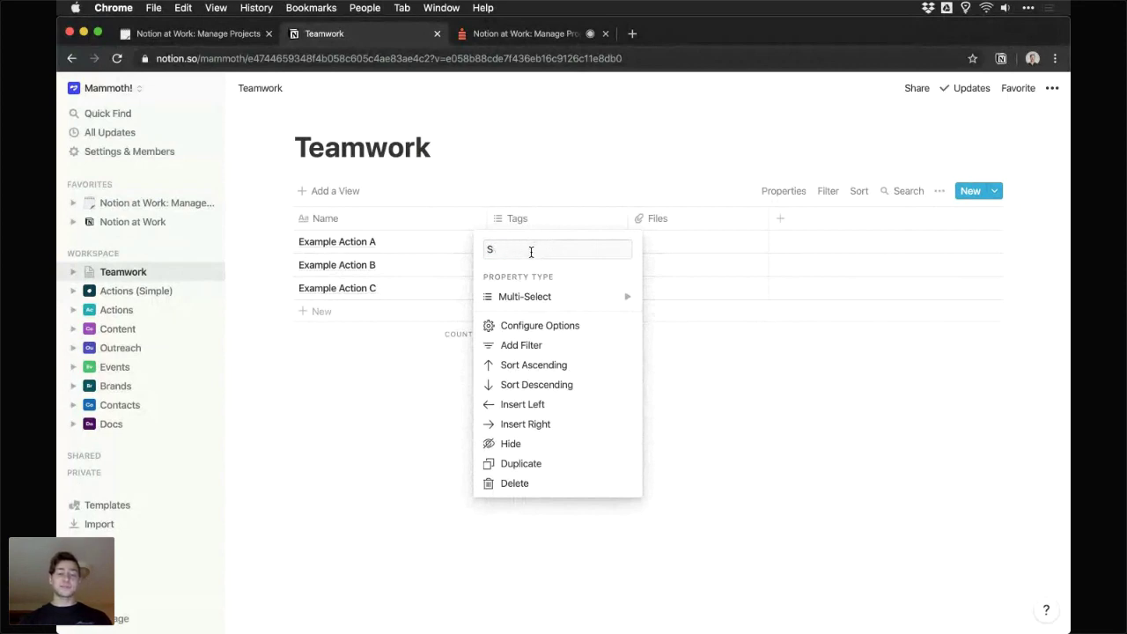
pyautogui.write('tatus')
# - Change Status to a Select property and enter 'New' for Example Action A
pyautogui.moveTo(531, 297)
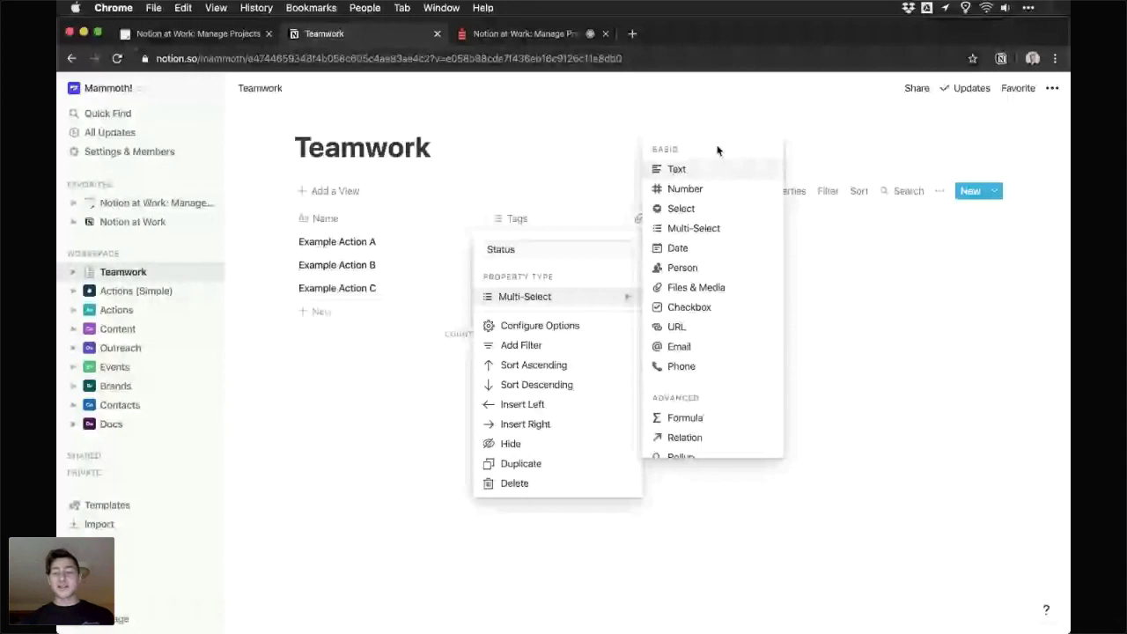
pyautogui.moveTo(695, 181)
pyautogui.moveTo(707, 209)
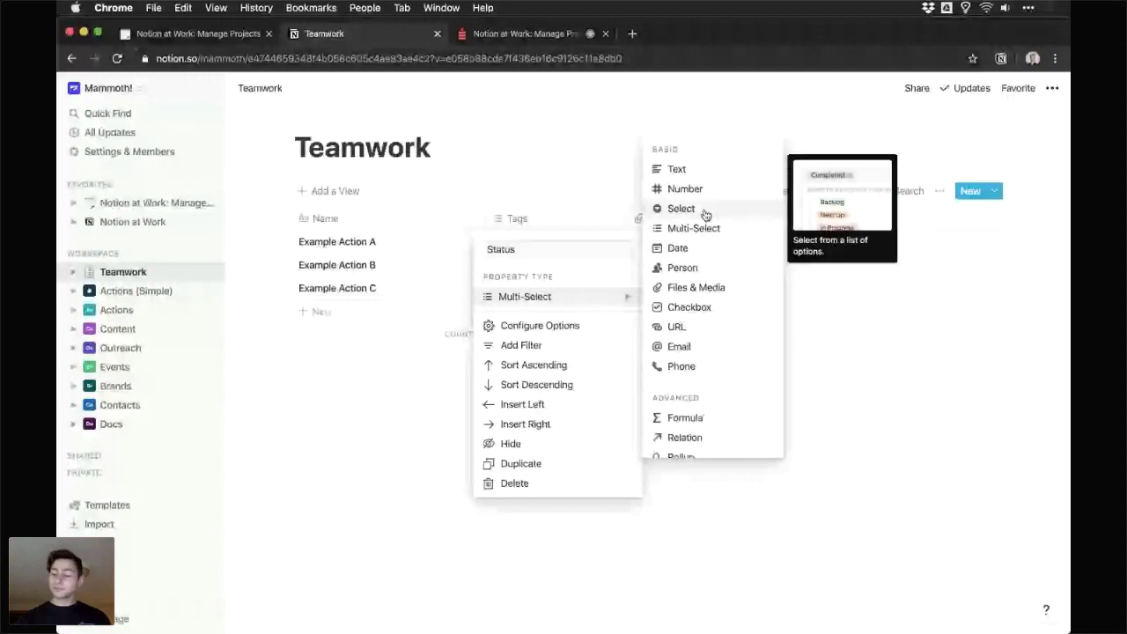
pyautogui.click(704, 210)
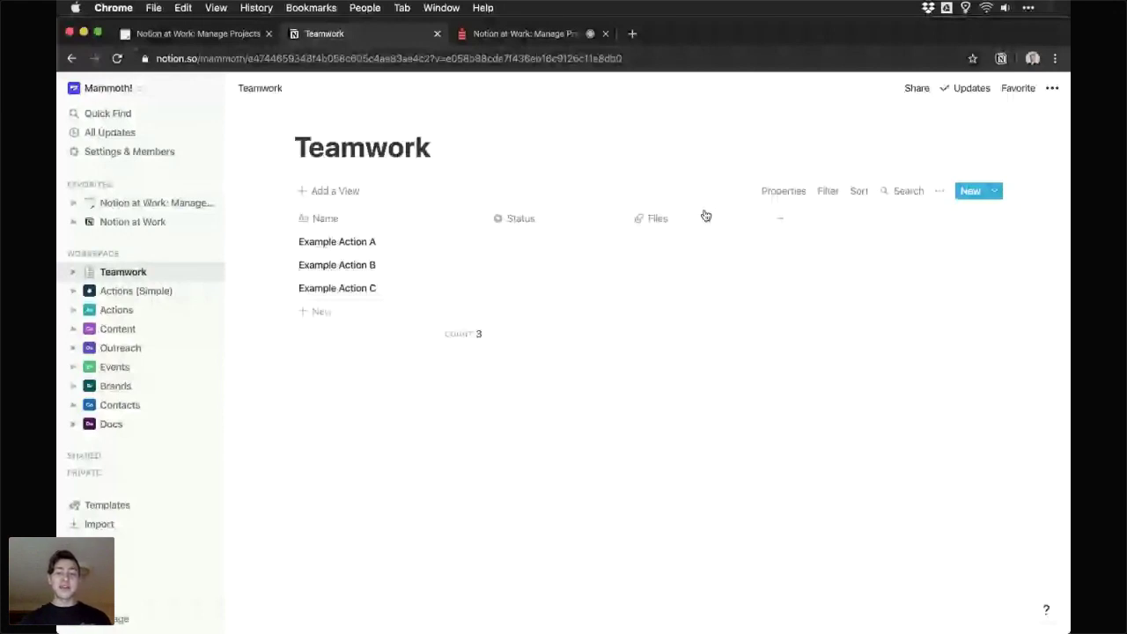
pyautogui.click(541, 241)
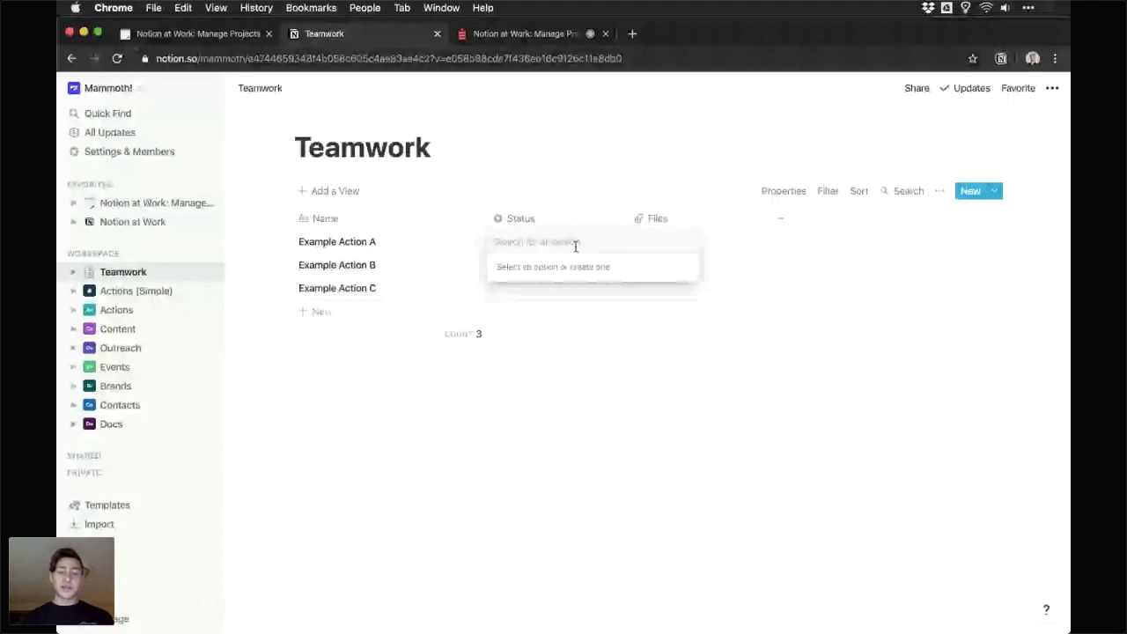
pyautogui.write('New')
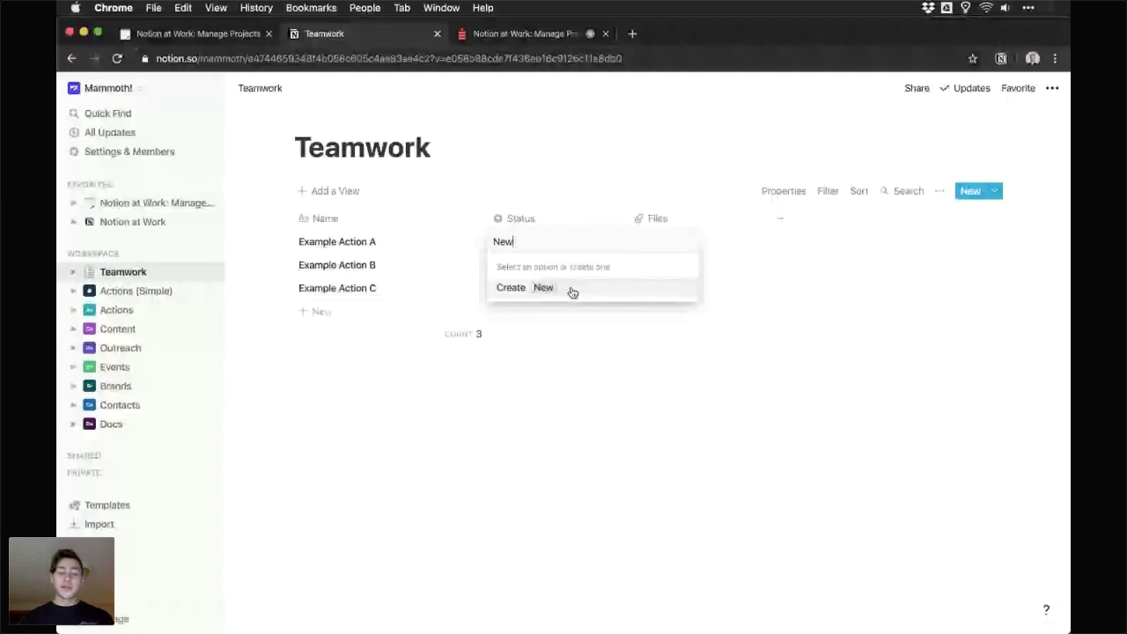
# - Assign statuses New, Next Up, In Progress, In Review and Done to the first five rows
pyautogui.click(572, 292)
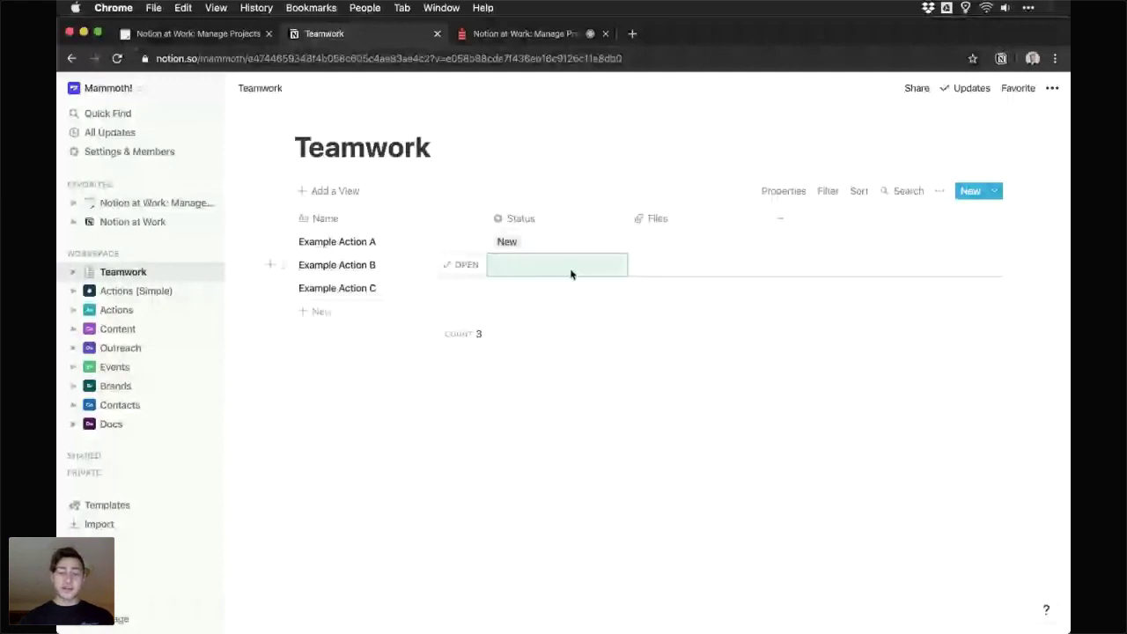
pyautogui.click(571, 265)
pyautogui.write('Next')
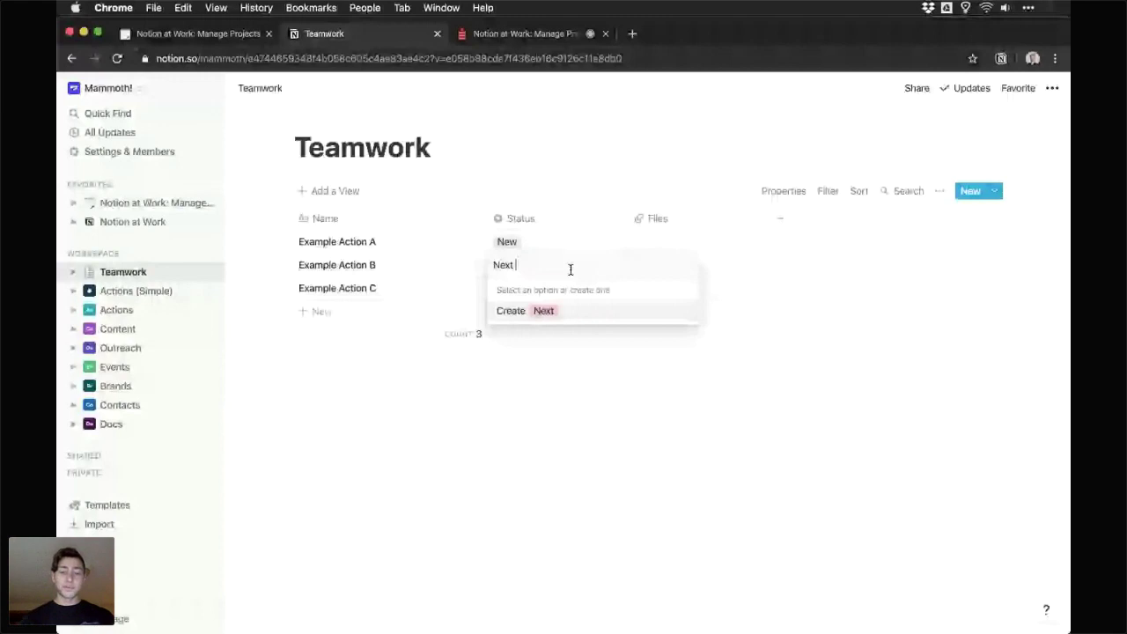
pyautogui.write(' Up')
pyautogui.press('Return')
pyautogui.press('Return')
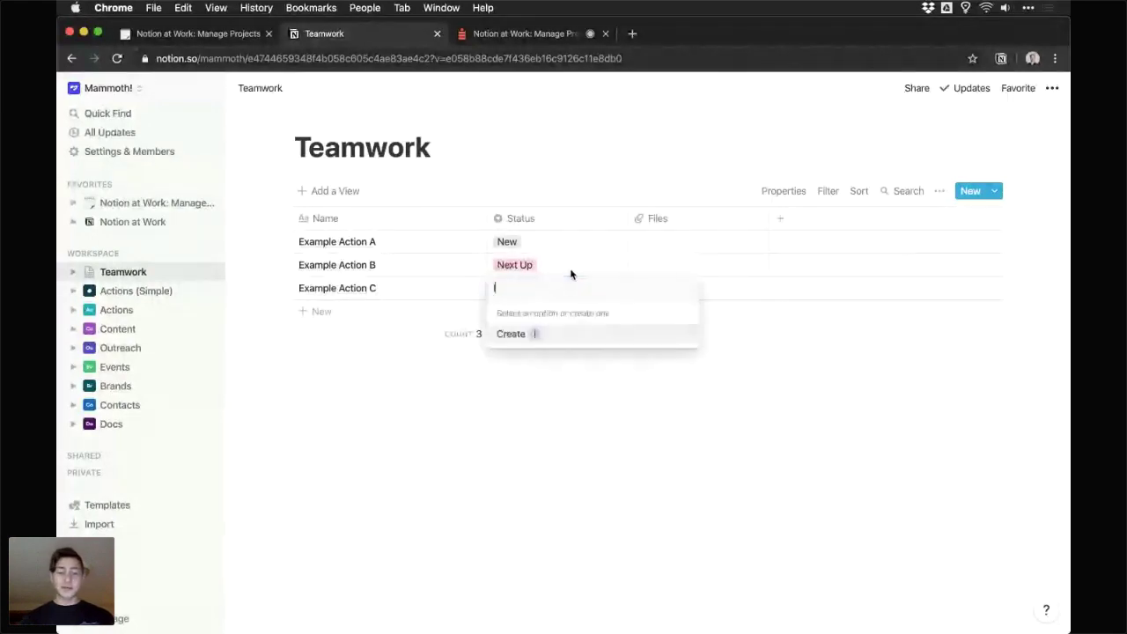
pyautogui.write('In Progress')
pyautogui.press('Return')
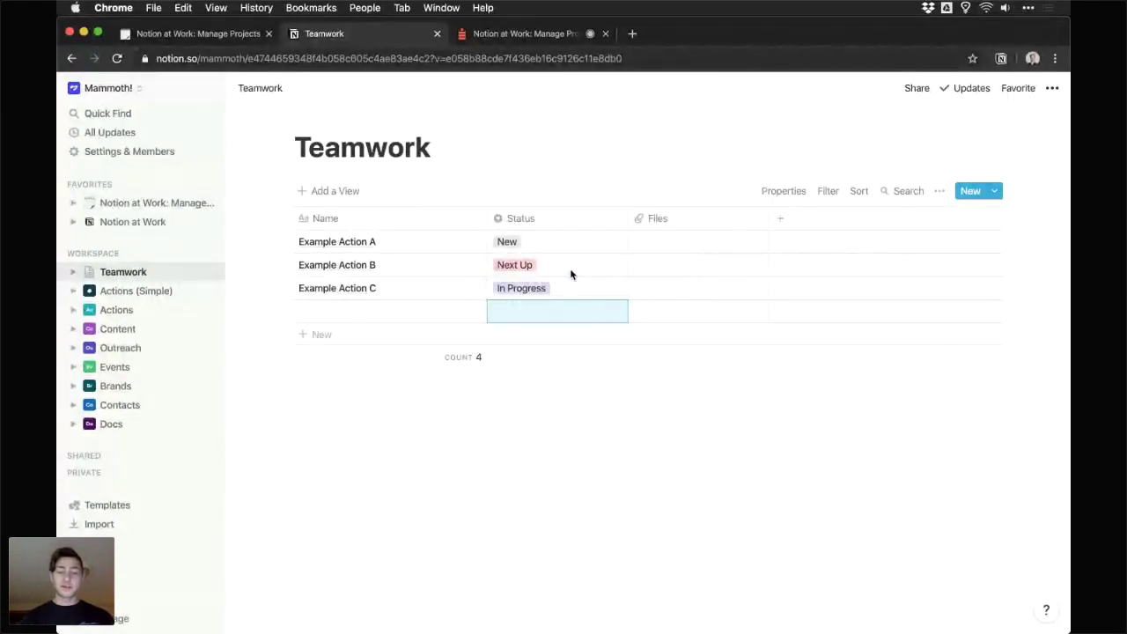
pyautogui.press('Return')
pyautogui.write('In R')
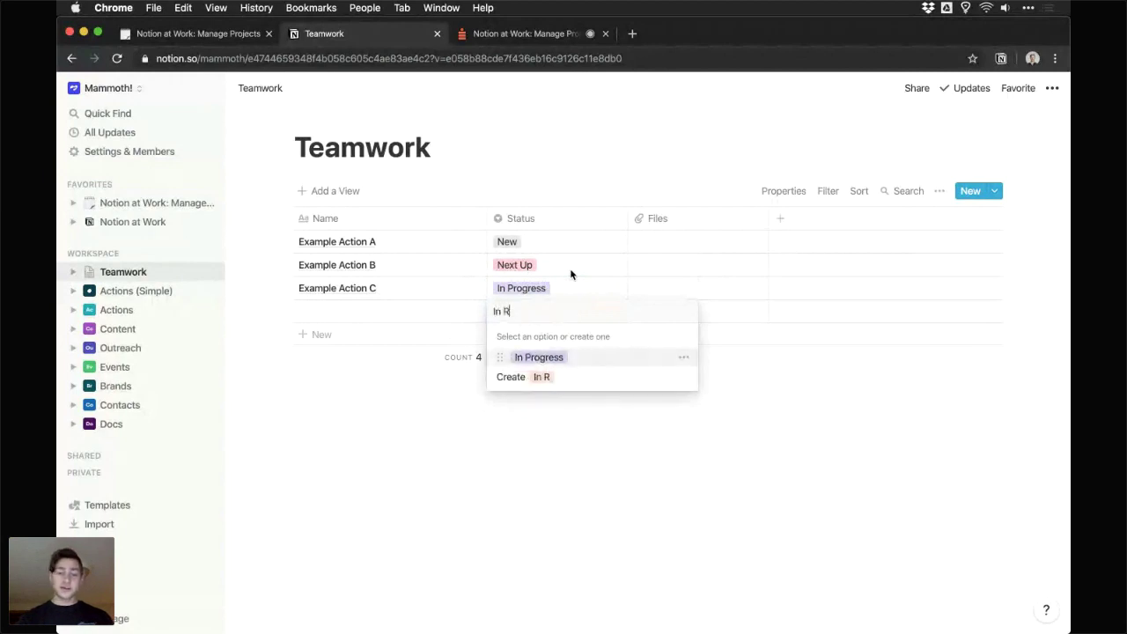
pyautogui.write('eview')
pyautogui.press('Return')
pyautogui.press('Return')
pyautogui.write('Do')
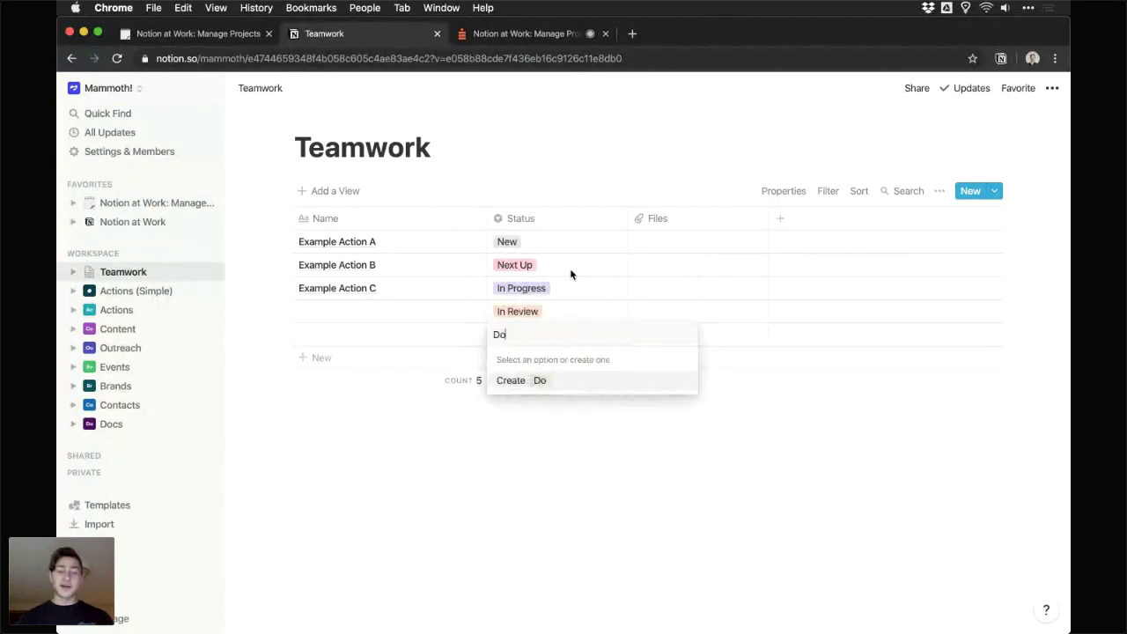
pyautogui.write('ne')
pyautogui.press('Return')
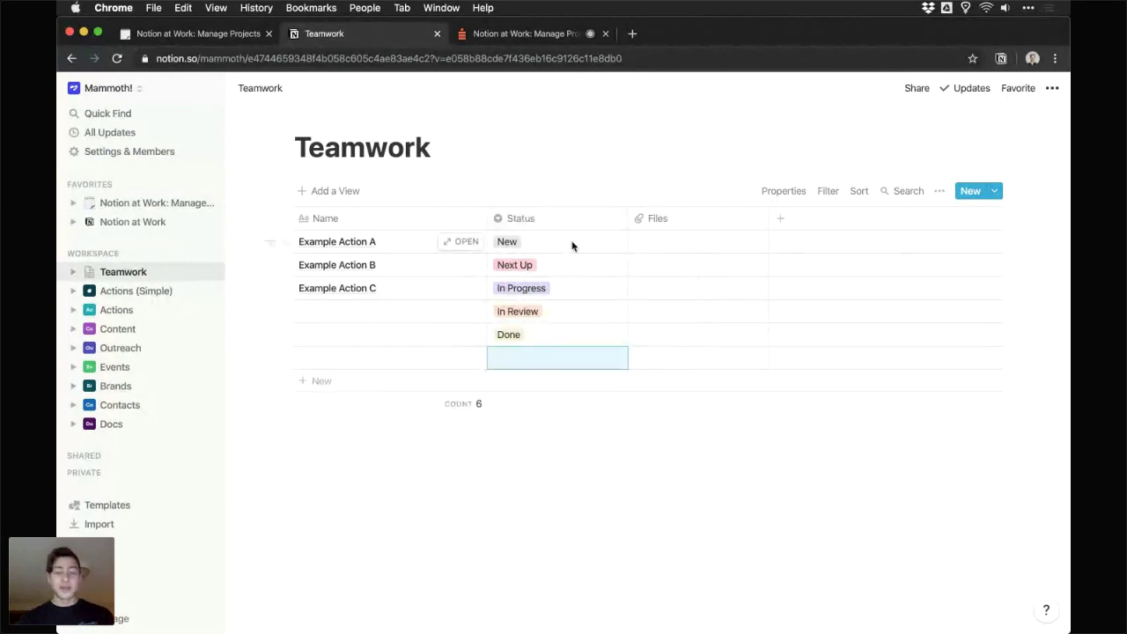
pyautogui.click(551, 359)
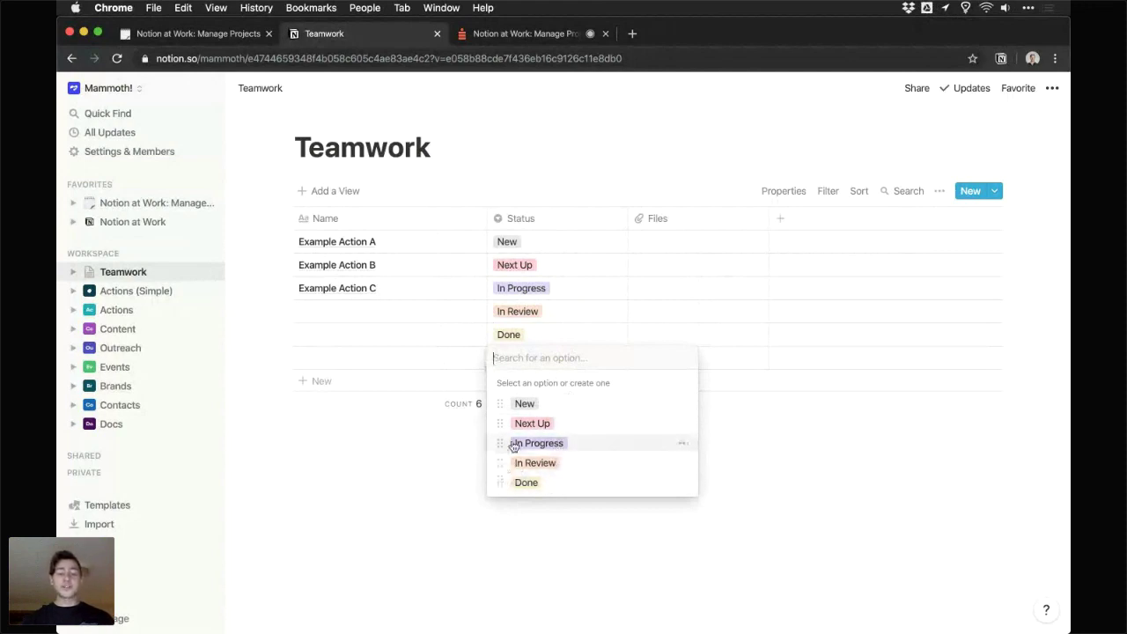
# - Add a 🎉 emoji to the New status option and narrow the Status column
pyautogui.moveTo(499, 403); pyautogui.dragTo(607, 407)
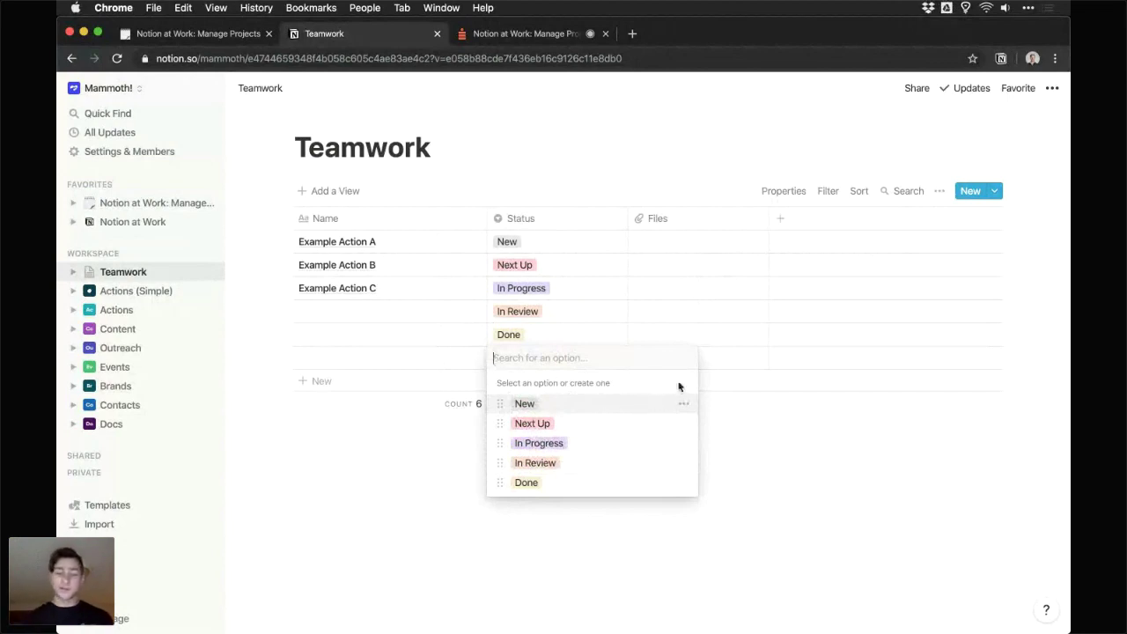
pyautogui.click(683, 404)
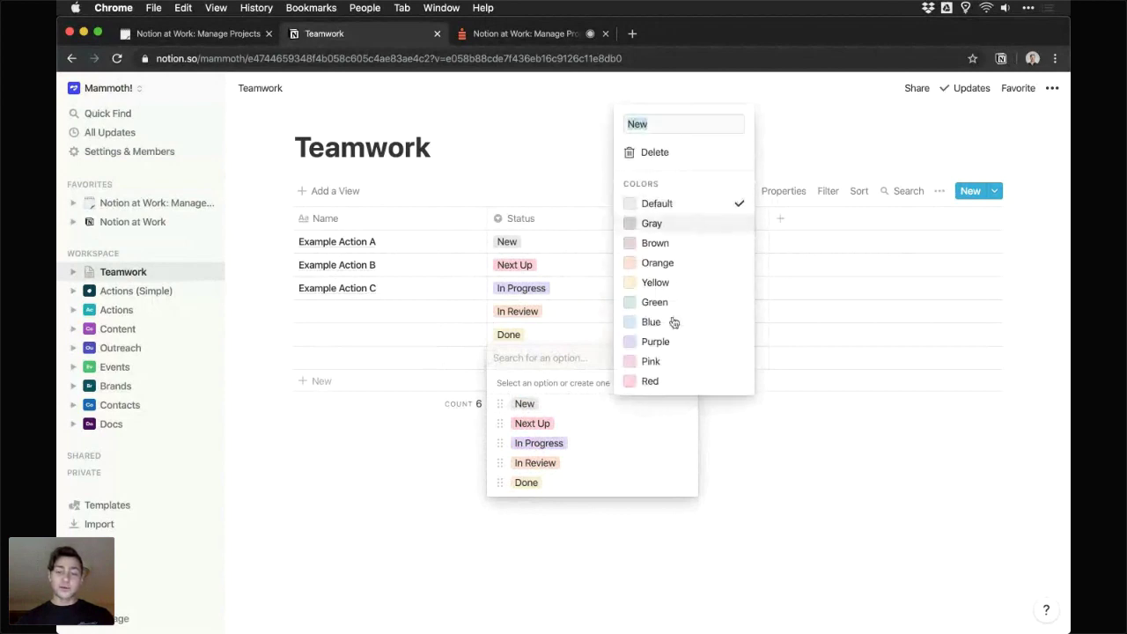
pyautogui.click(615, 432)
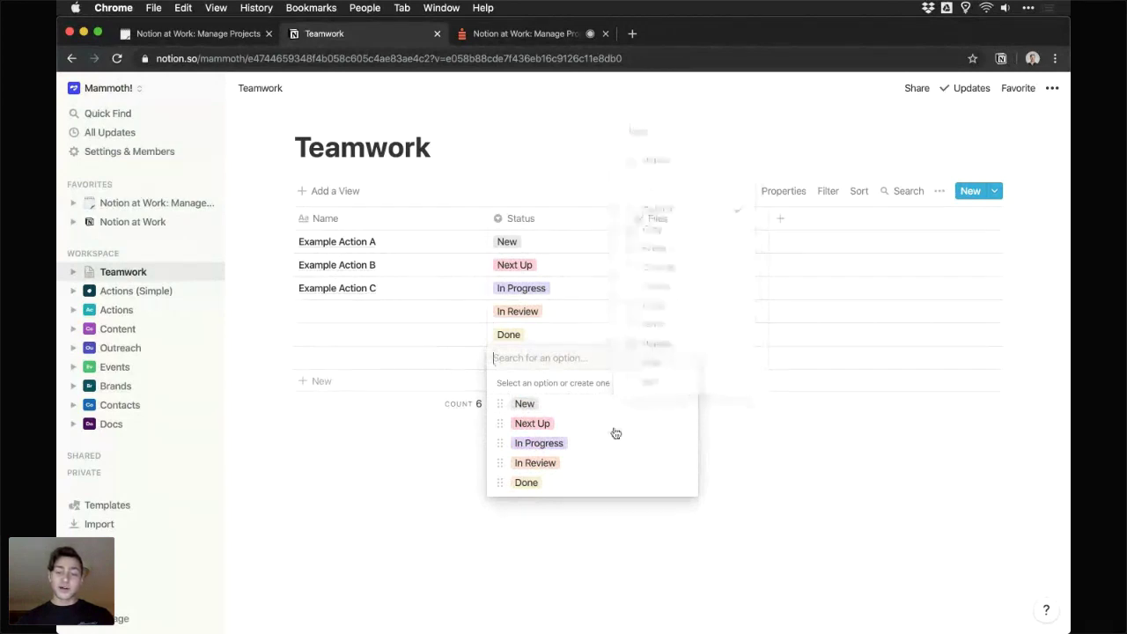
pyautogui.click(683, 406)
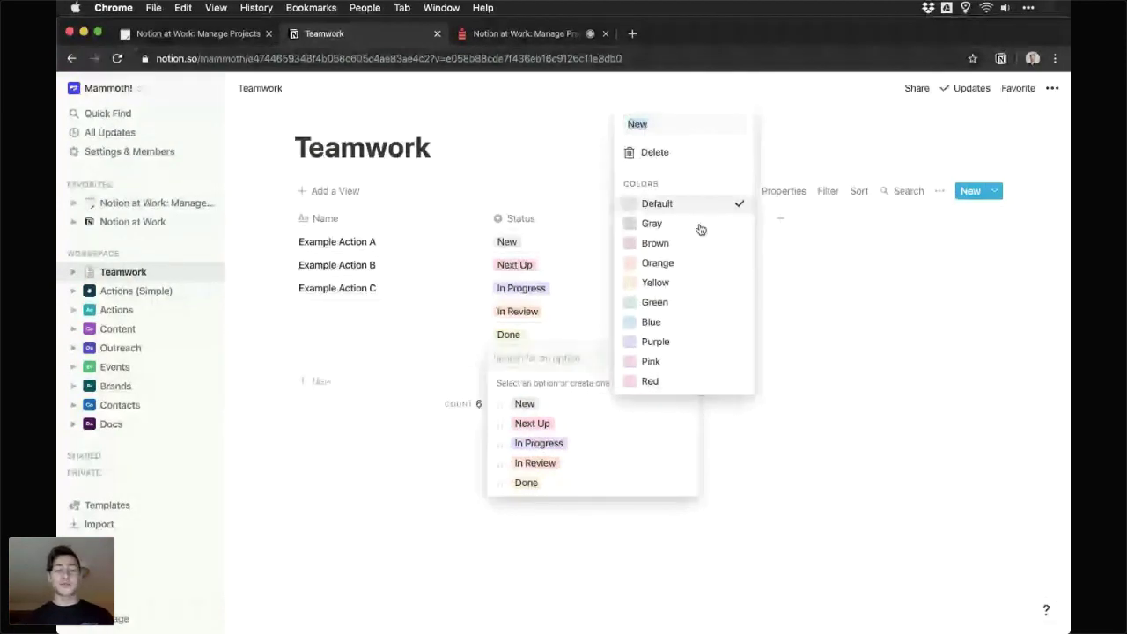
pyautogui.click(592, 227)
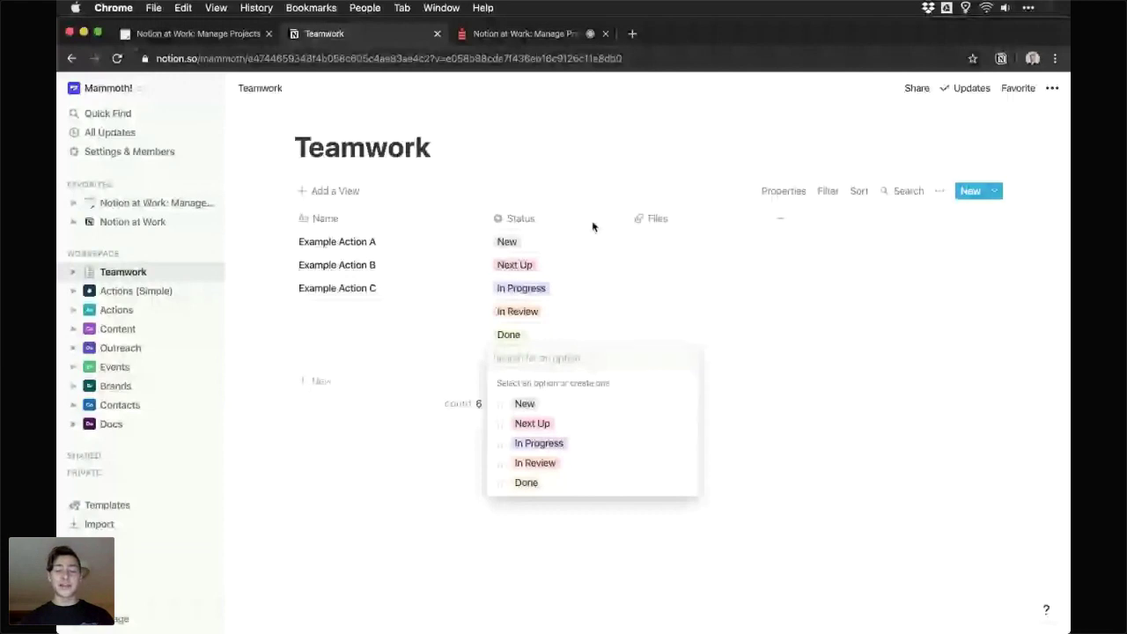
pyautogui.click(678, 406)
pyautogui.press('ctrl+super+space')
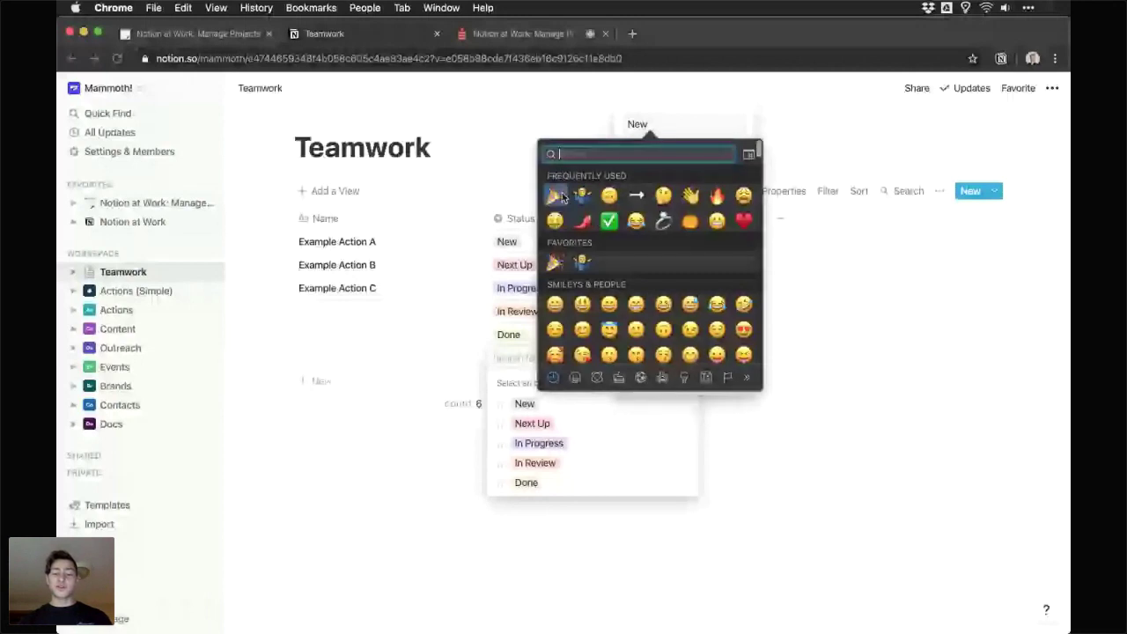
pyautogui.click(557, 194)
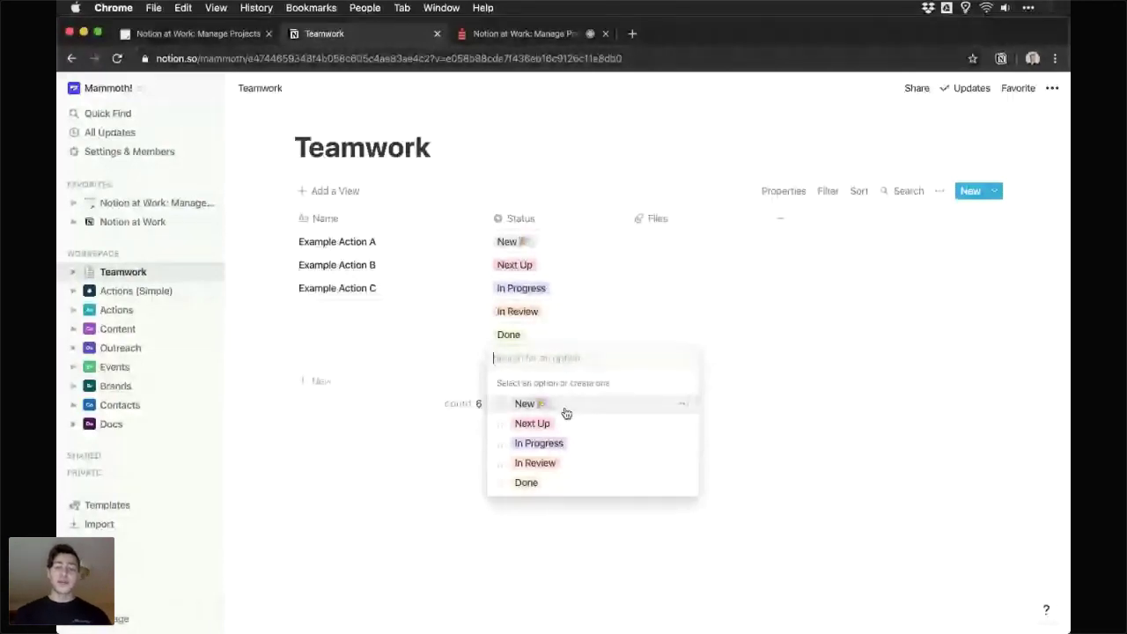
pyautogui.press('Escape')
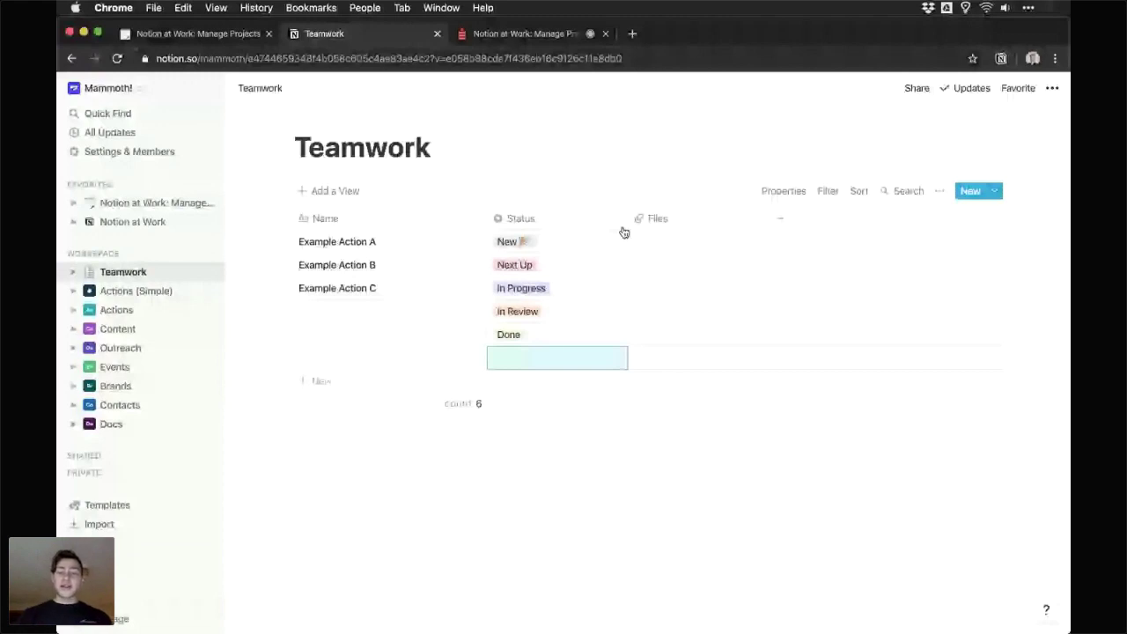
pyautogui.moveTo(627, 218); pyautogui.dragTo(582, 219)
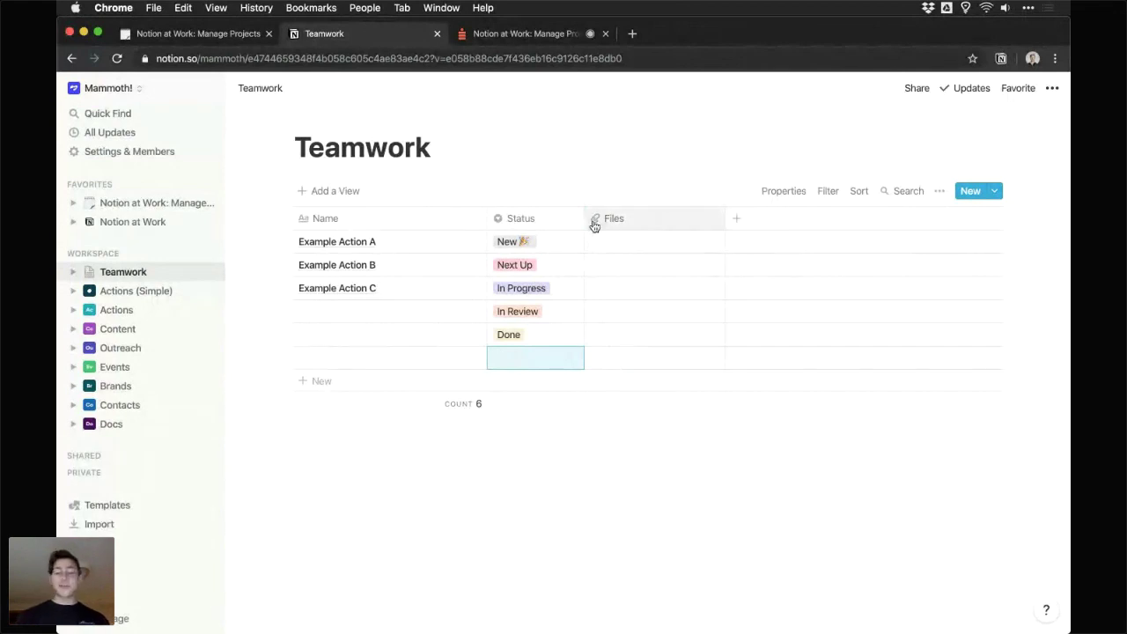
# - Rename the Files column to Owner and make it a Person property
pyautogui.click(660, 221)
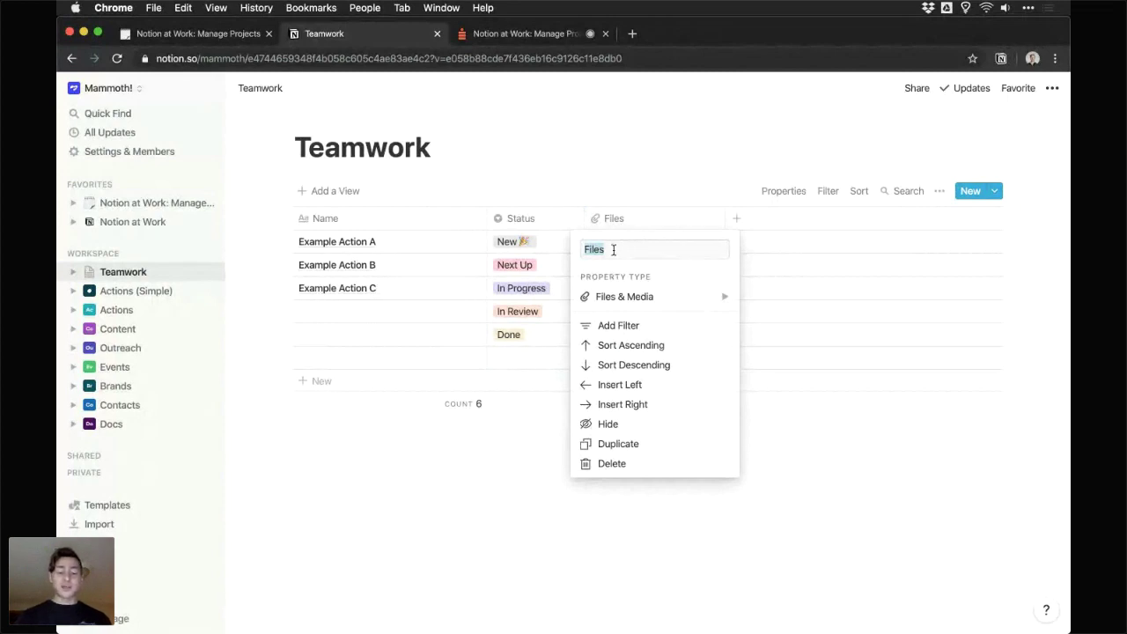
pyautogui.write('Owner')
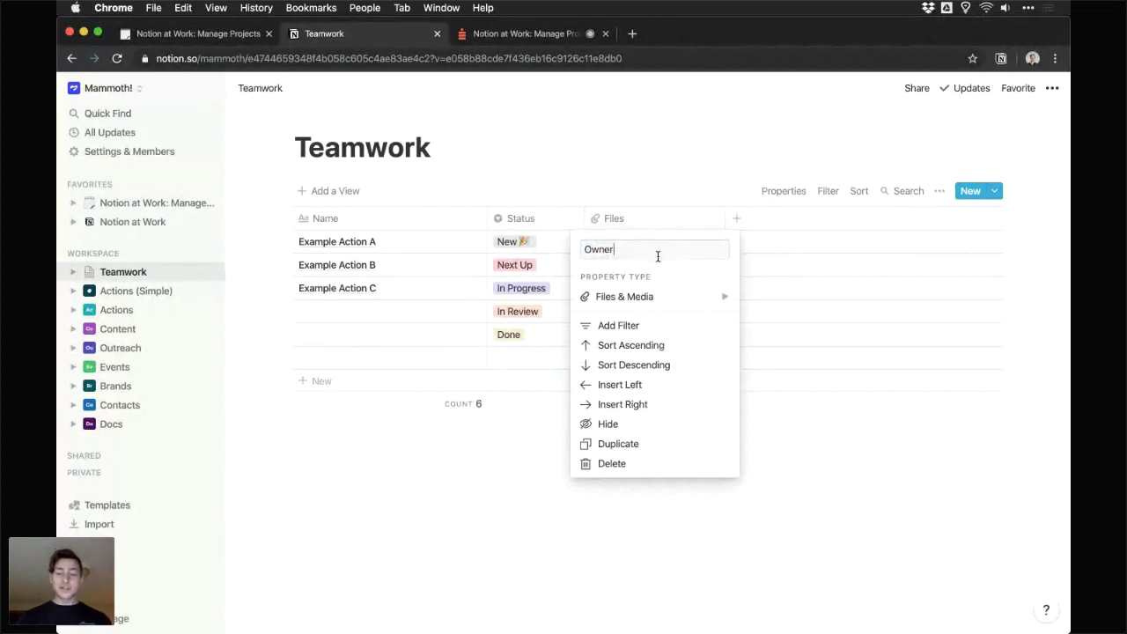
pyautogui.moveTo(674, 295)
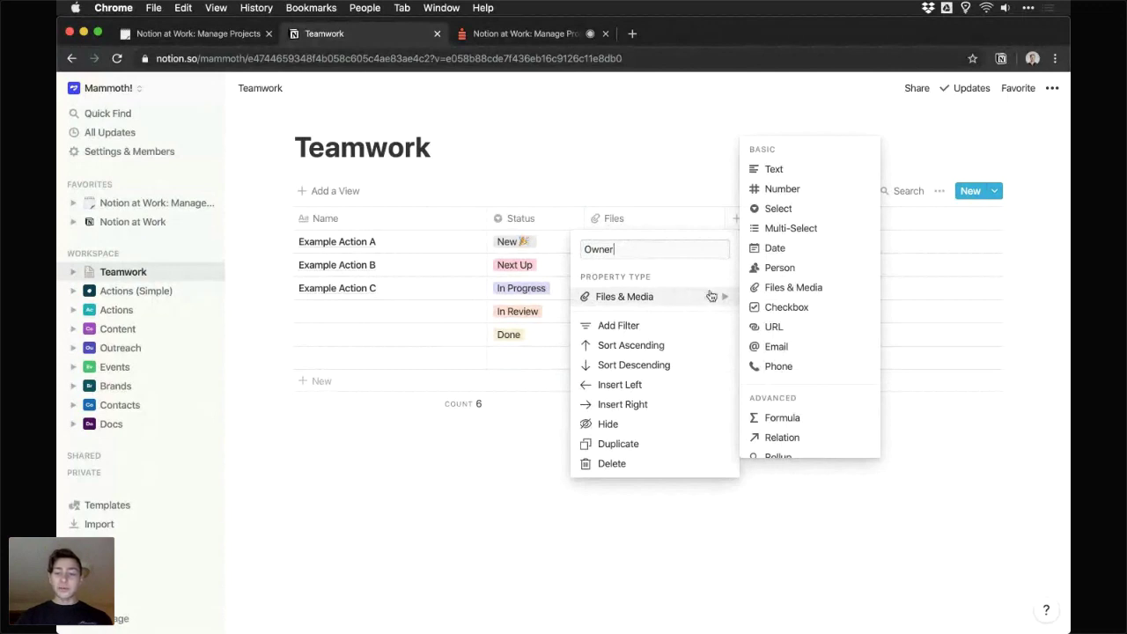
pyautogui.click(788, 269)
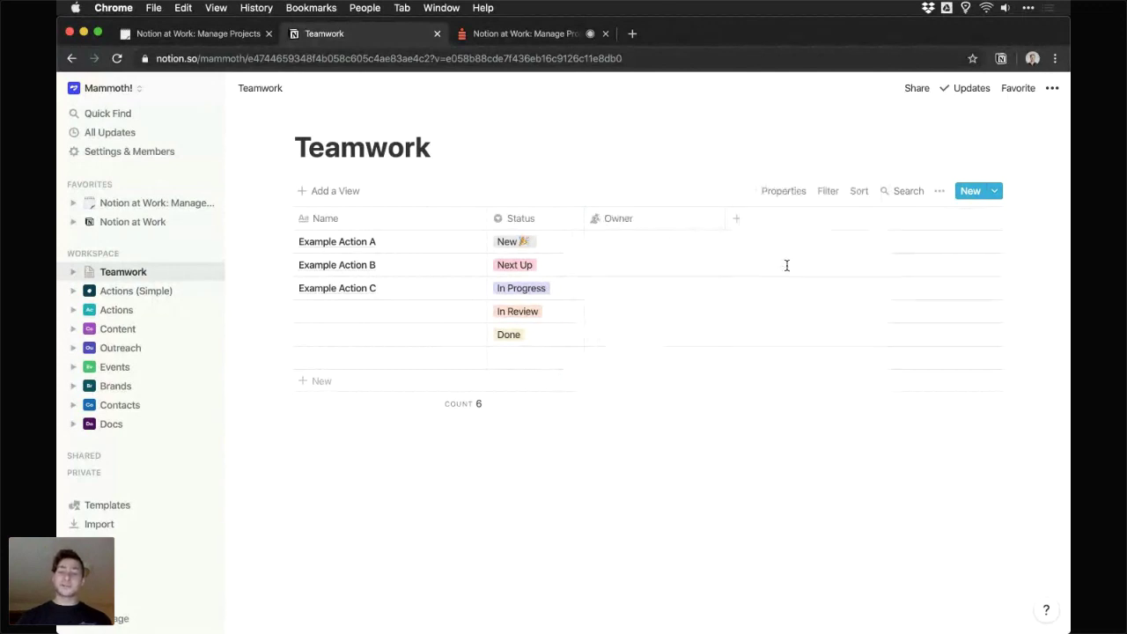
# - Assign a teammate as owner of Example Actions A, B and C
pyautogui.click(645, 242)
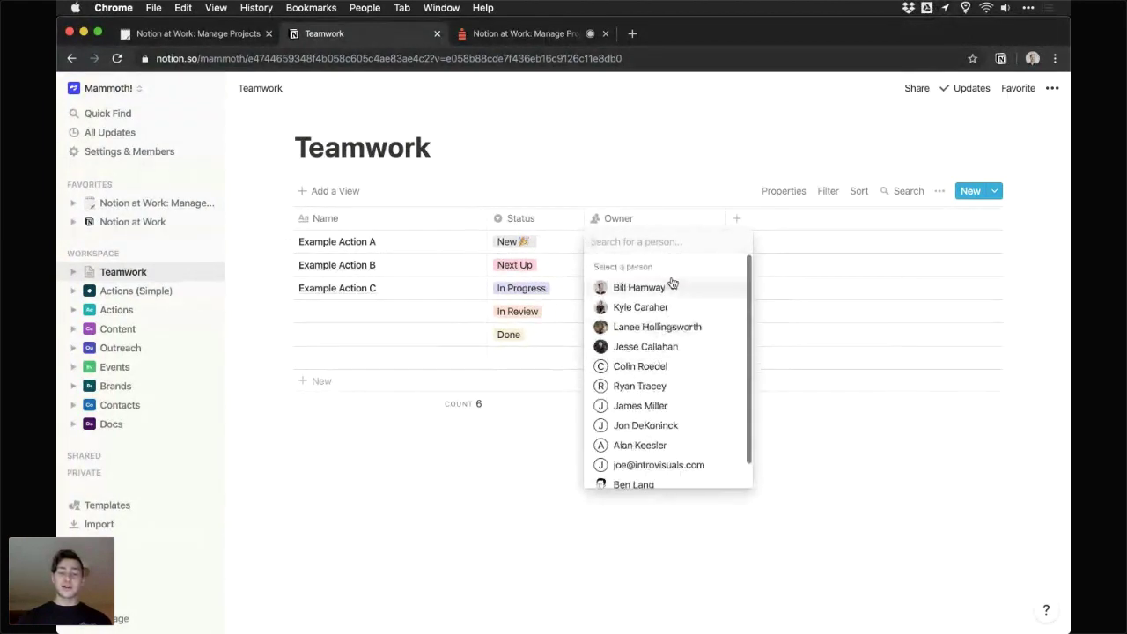
pyautogui.click(640, 287)
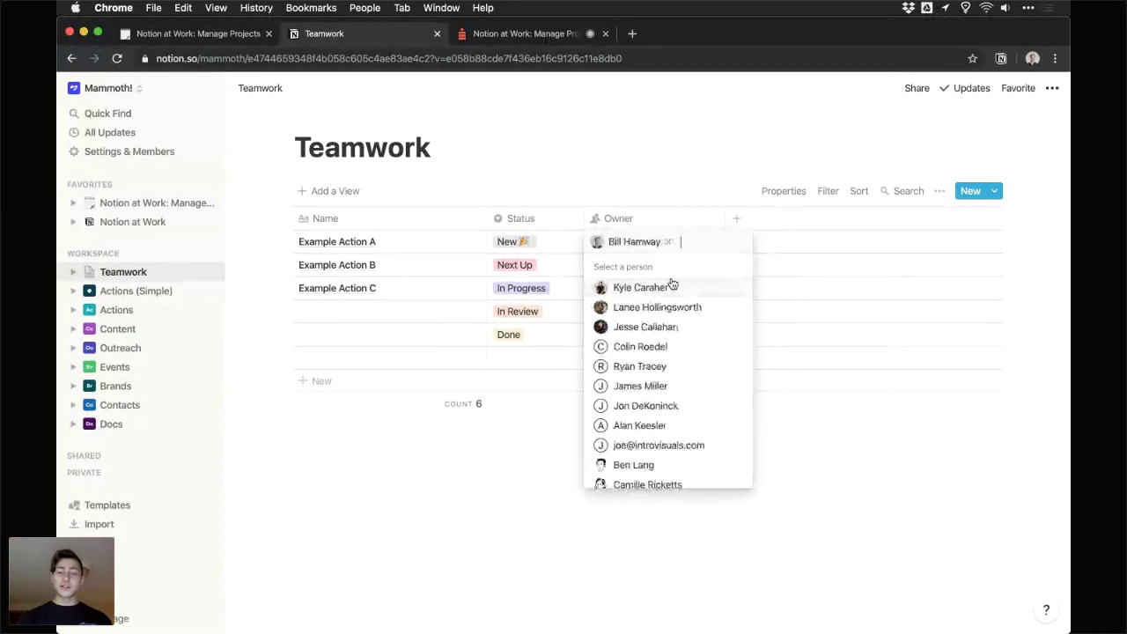
pyautogui.press('Escape')
pyautogui.click(658, 264)
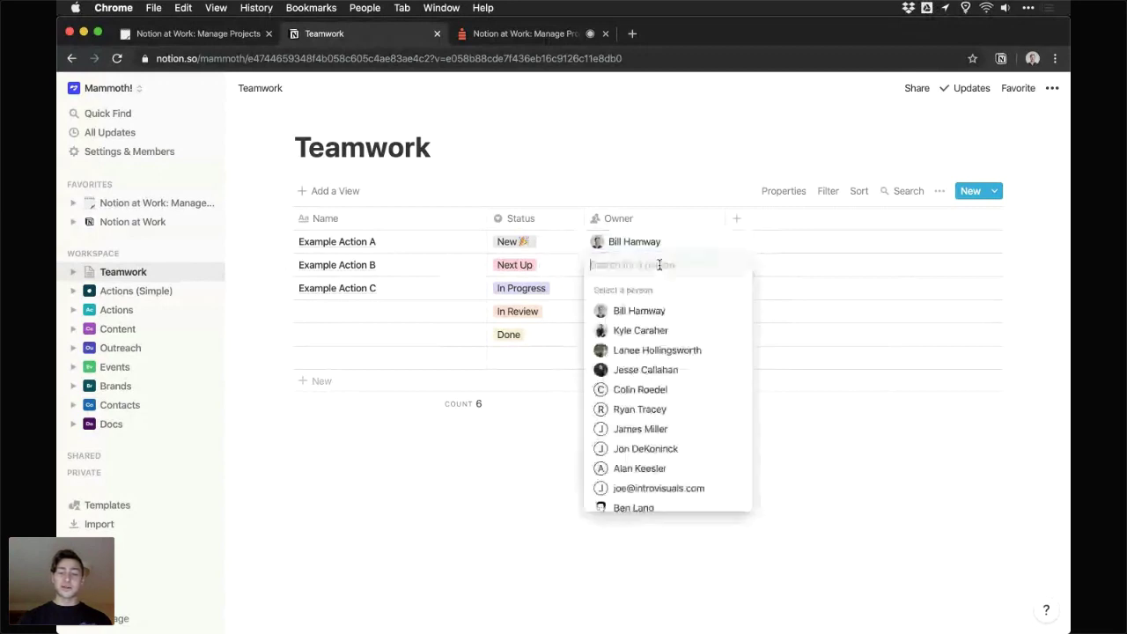
pyautogui.click(639, 330)
pyautogui.press('Escape')
pyautogui.click(639, 290)
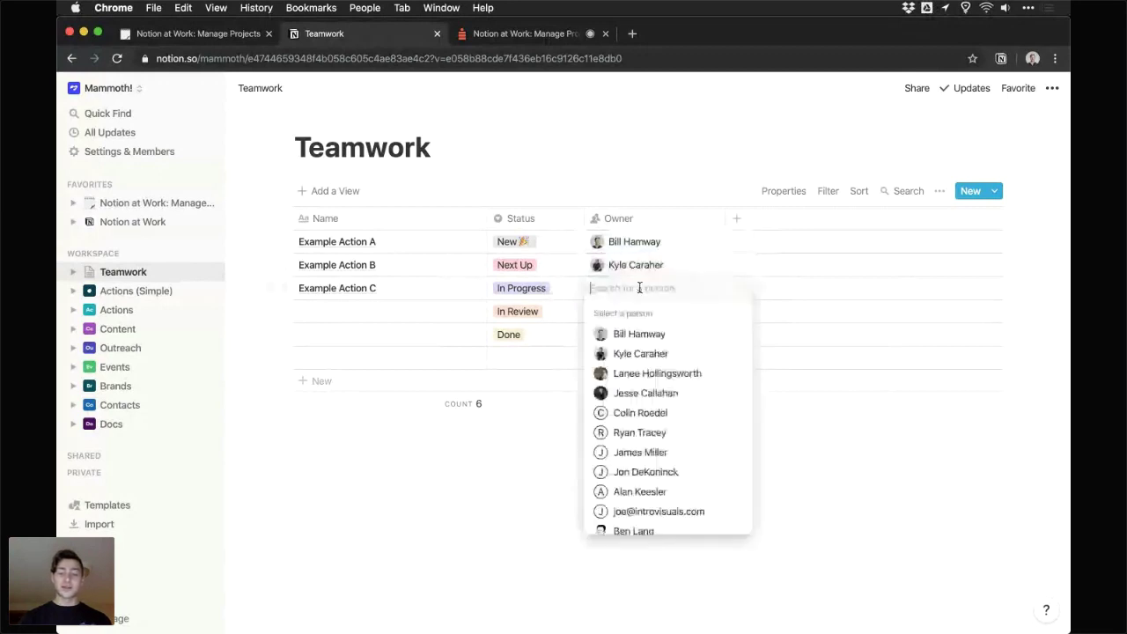
pyautogui.click(647, 373)
pyautogui.press('Escape')
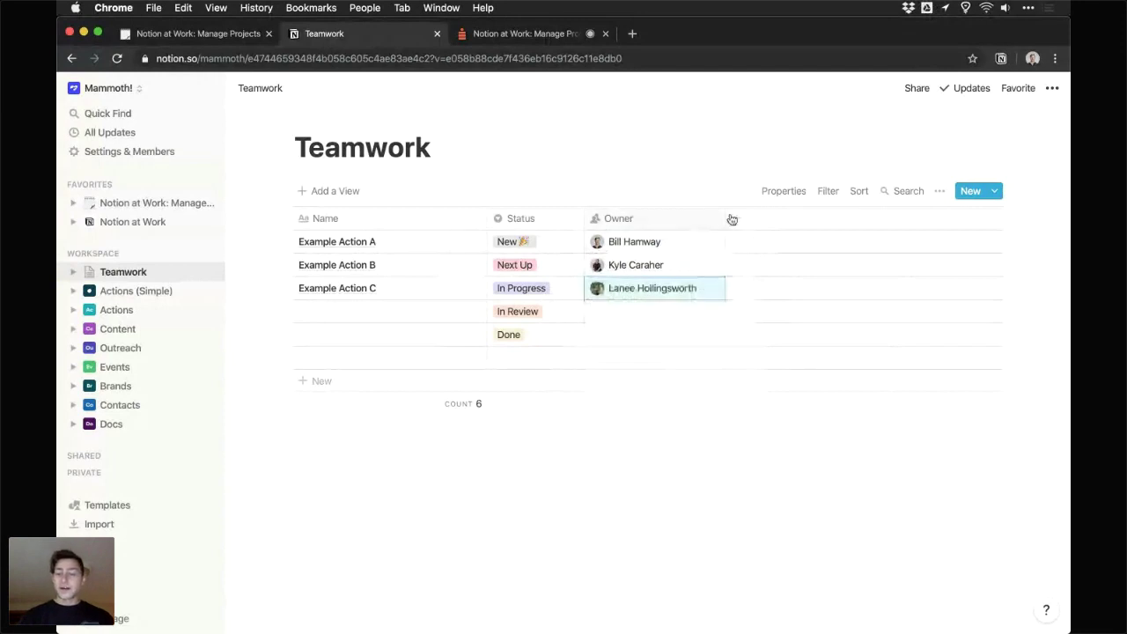
pyautogui.click(732, 219)
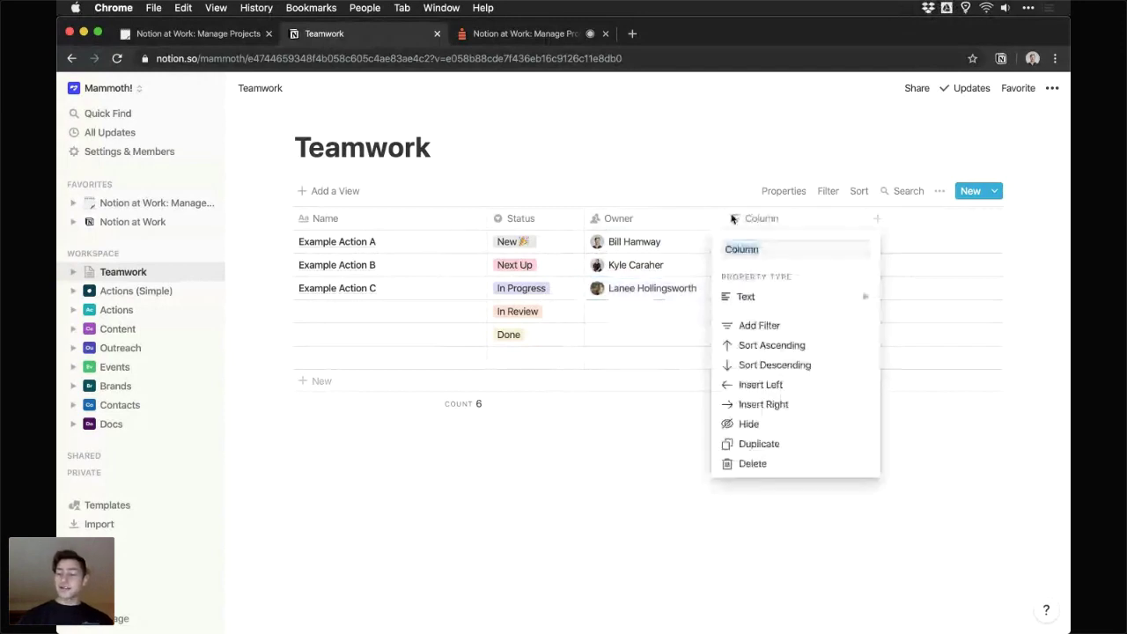
# - Name the new property Team and make it a Multi-select
pyautogui.write('Tea')
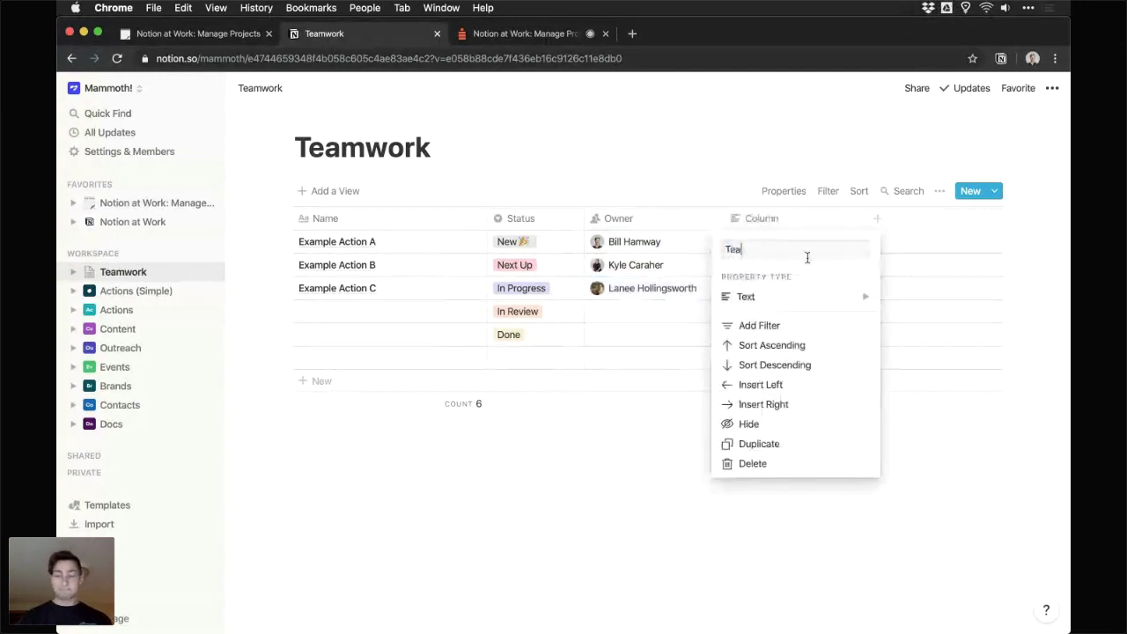
pyautogui.write('m')
pyautogui.moveTo(817, 300)
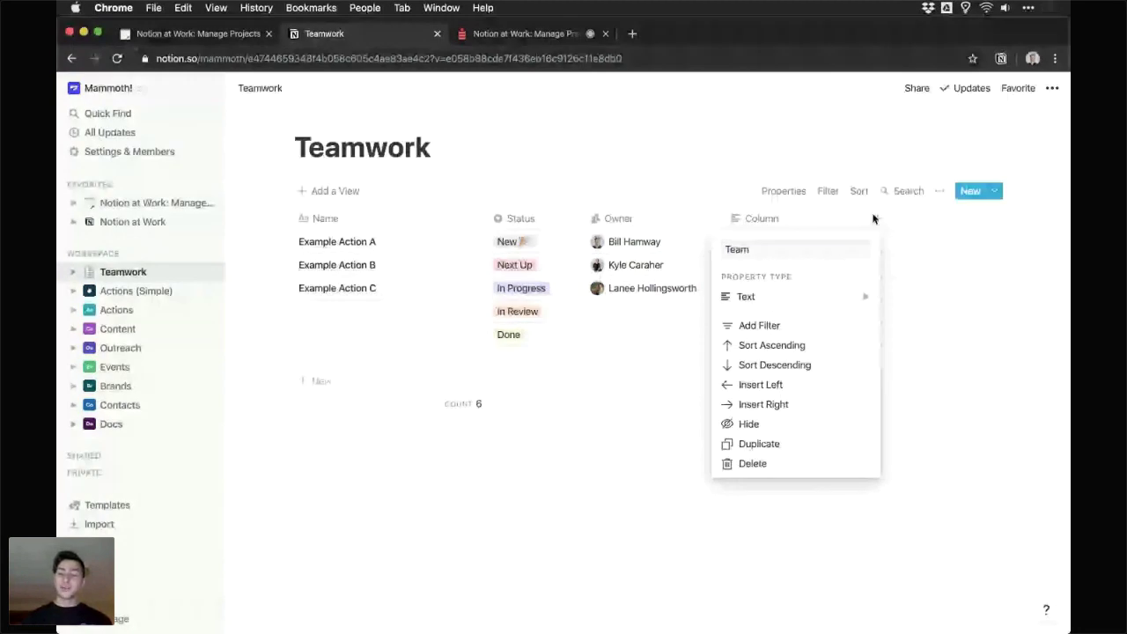
pyautogui.moveTo(866, 296)
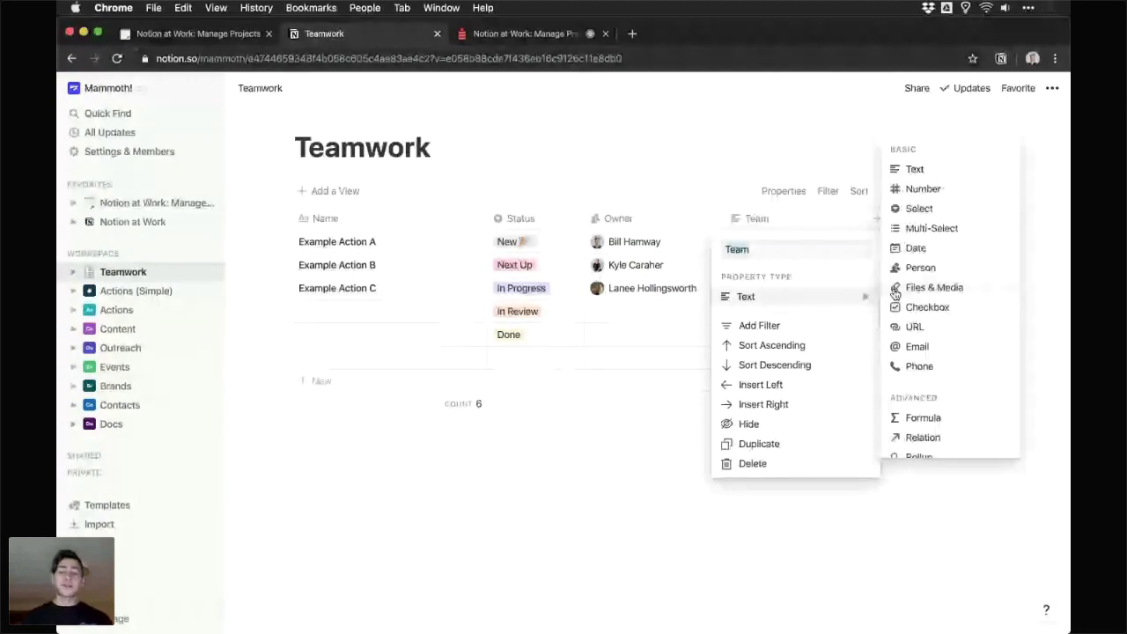
pyautogui.click(933, 231)
# - Create Team tags HR, Creative, Operations, Sales and Marketing, tagging Example Action A as HR
pyautogui.click(814, 249)
pyautogui.write('HR')
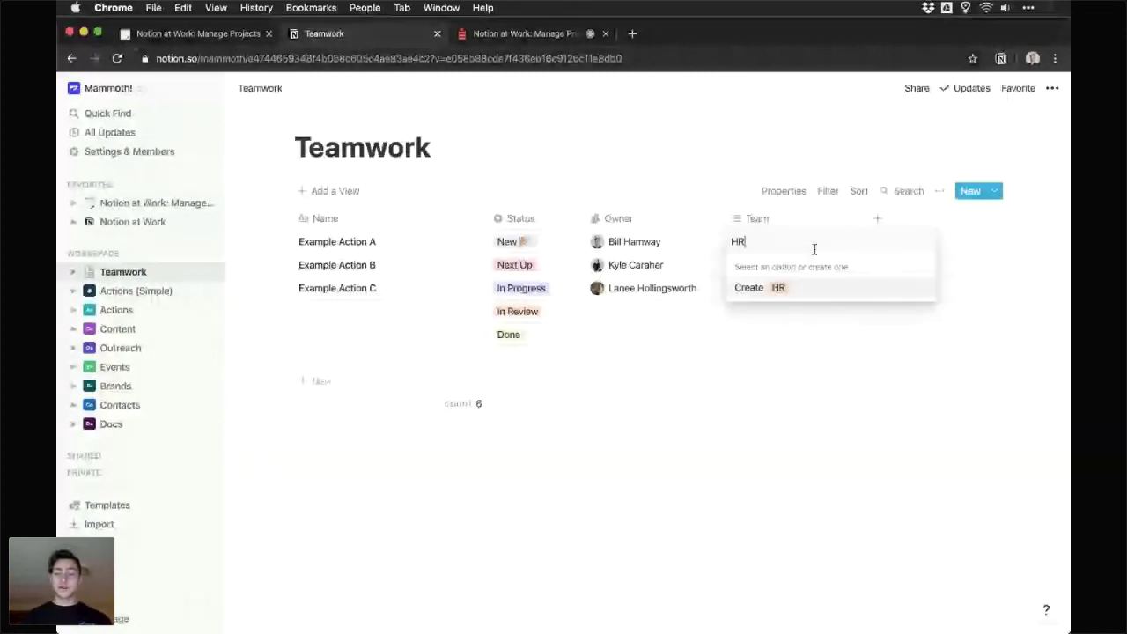
pyautogui.press('Return')
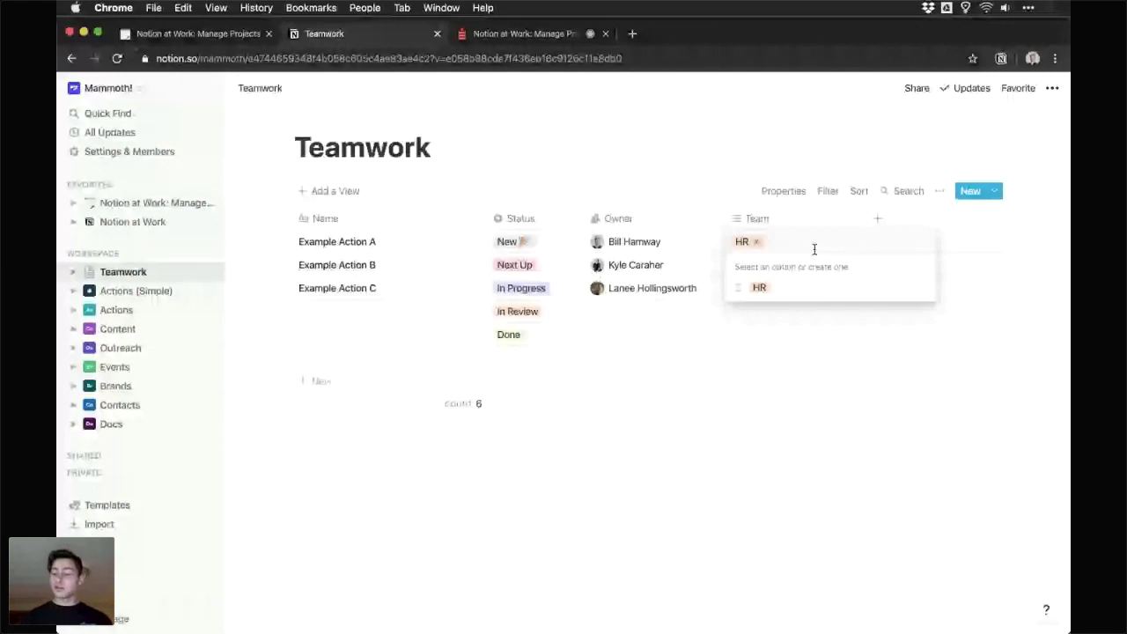
pyautogui.write('Creative')
pyautogui.press('Return')
pyautogui.write('Operations')
pyautogui.press('Return')
pyautogui.write('Sa')
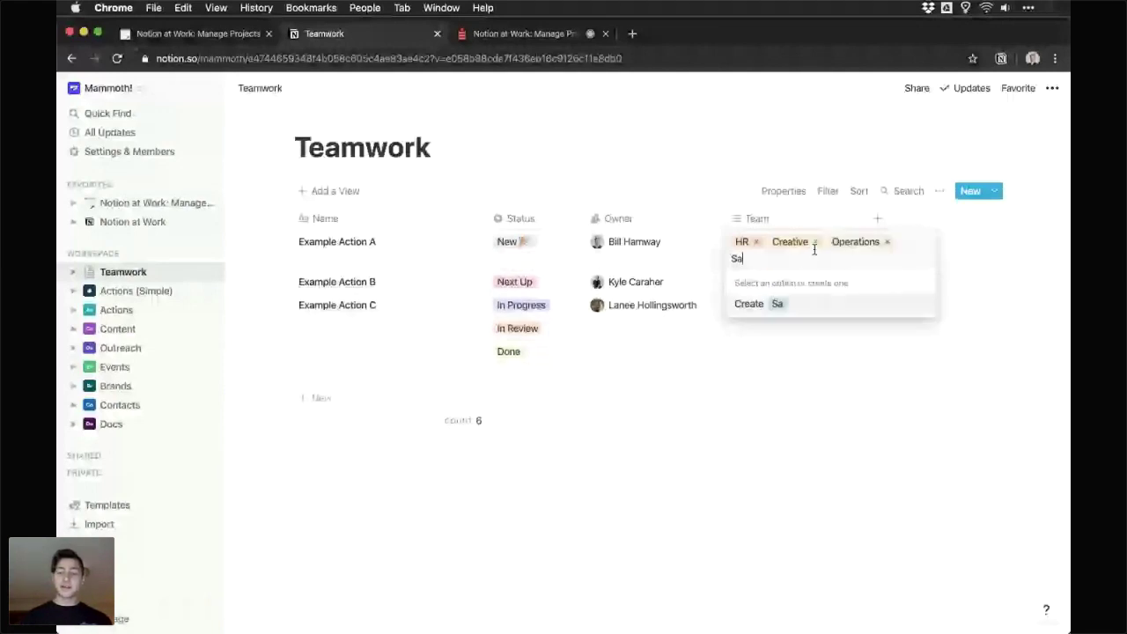
pyautogui.write('les')
pyautogui.press('Return')
pyautogui.write('Ma')
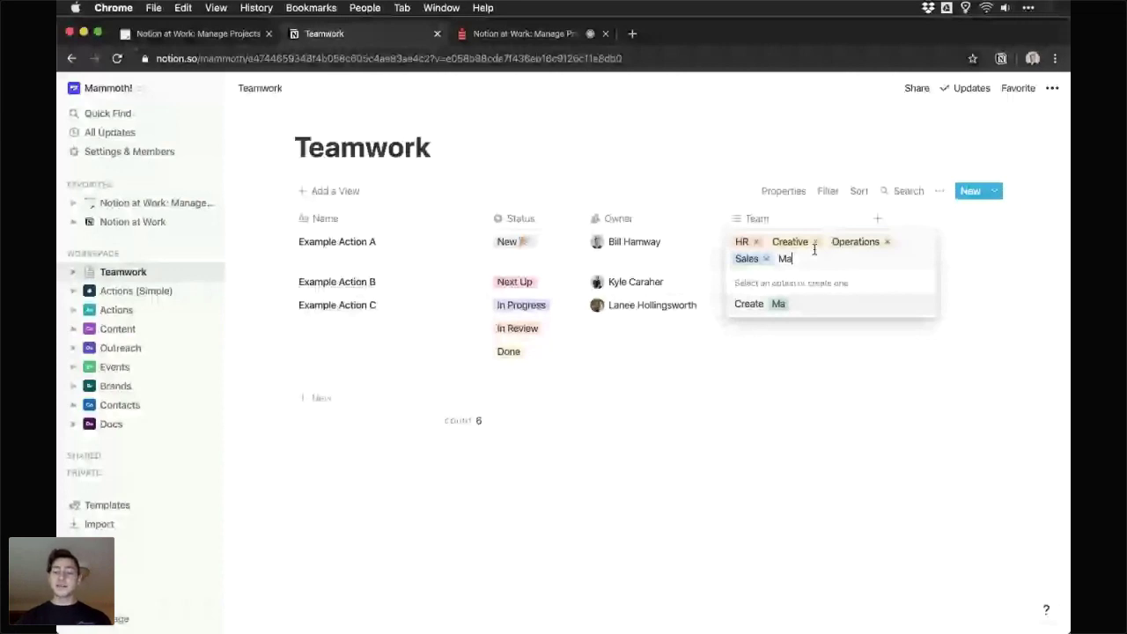
pyautogui.write('rketing')
pyautogui.press('Return')
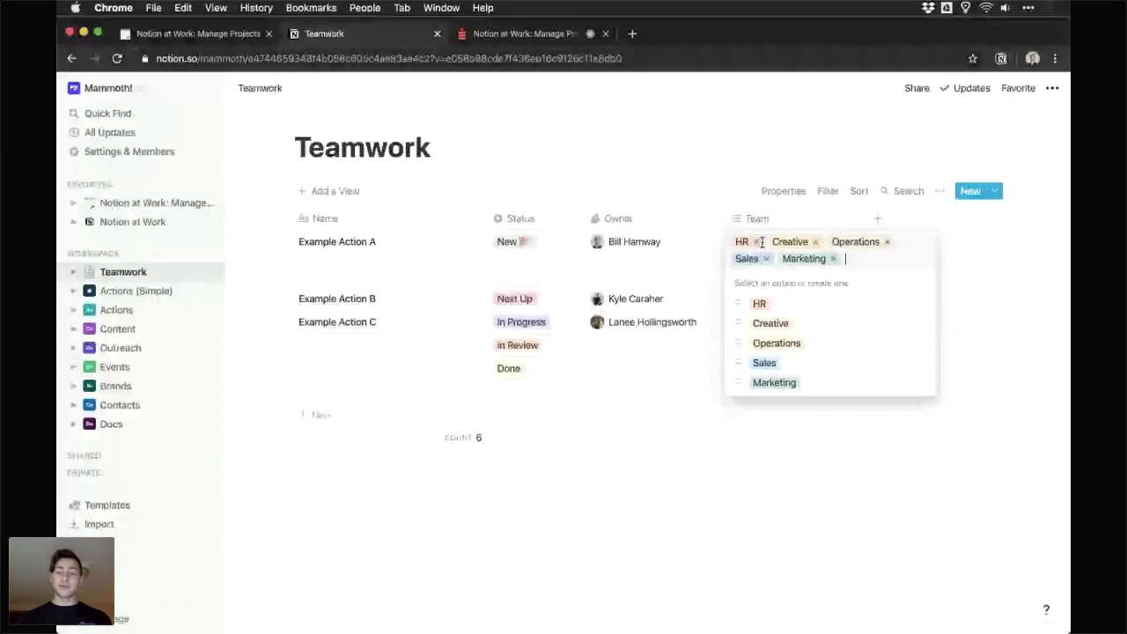
pyautogui.press('Escape')
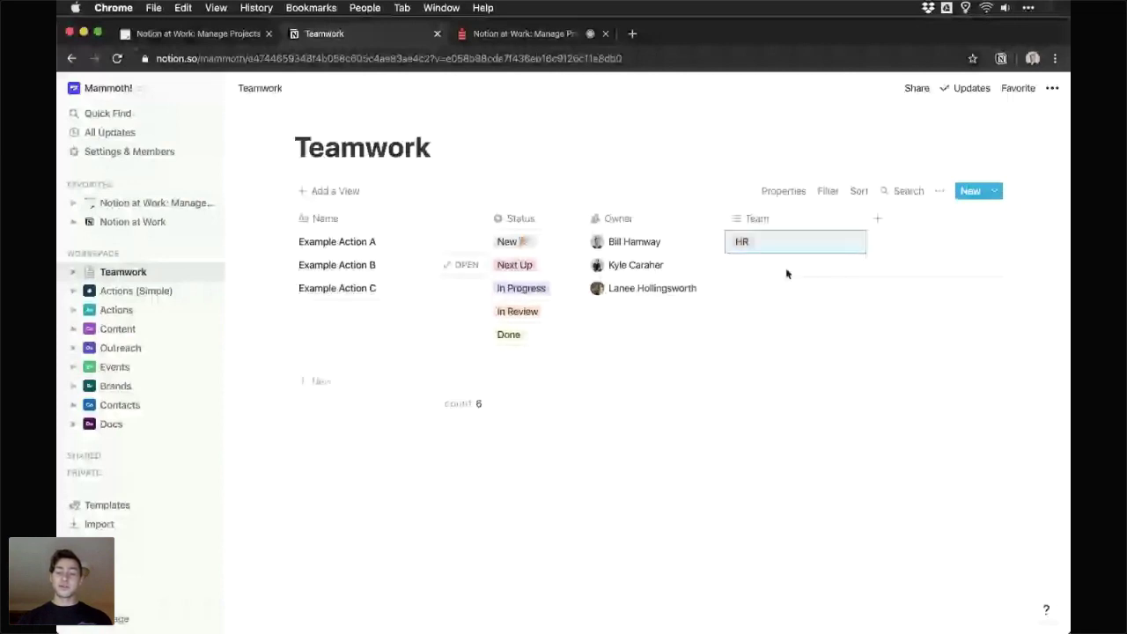
# - Tag Example Action C Operations, the fourth row Sales and the fifth row Marketing
pyautogui.press('Return')
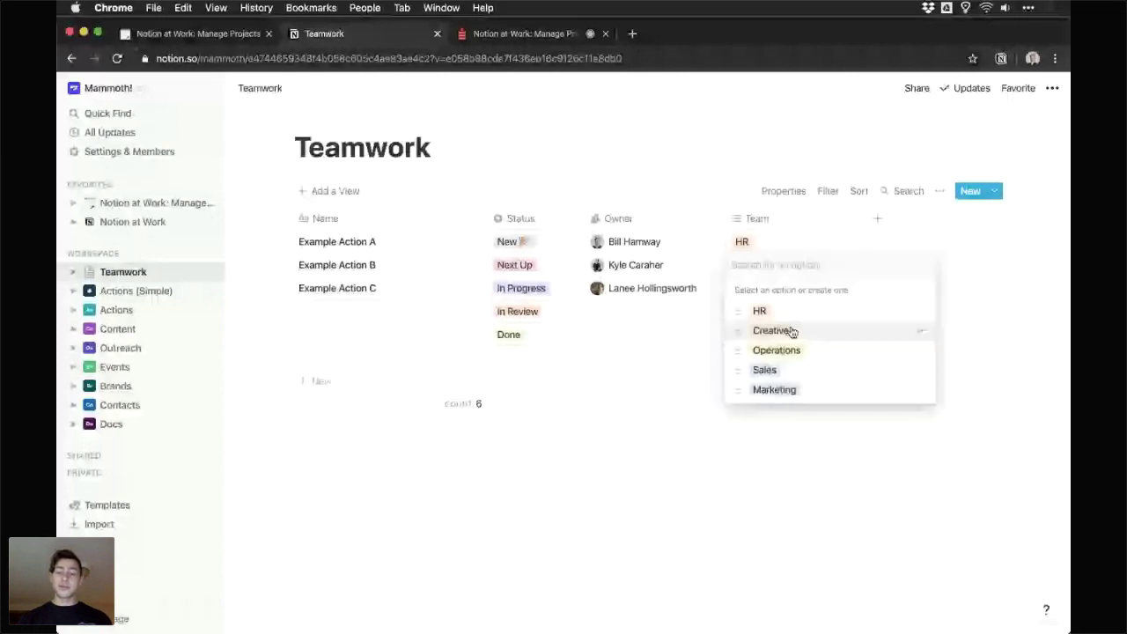
pyautogui.click(792, 331)
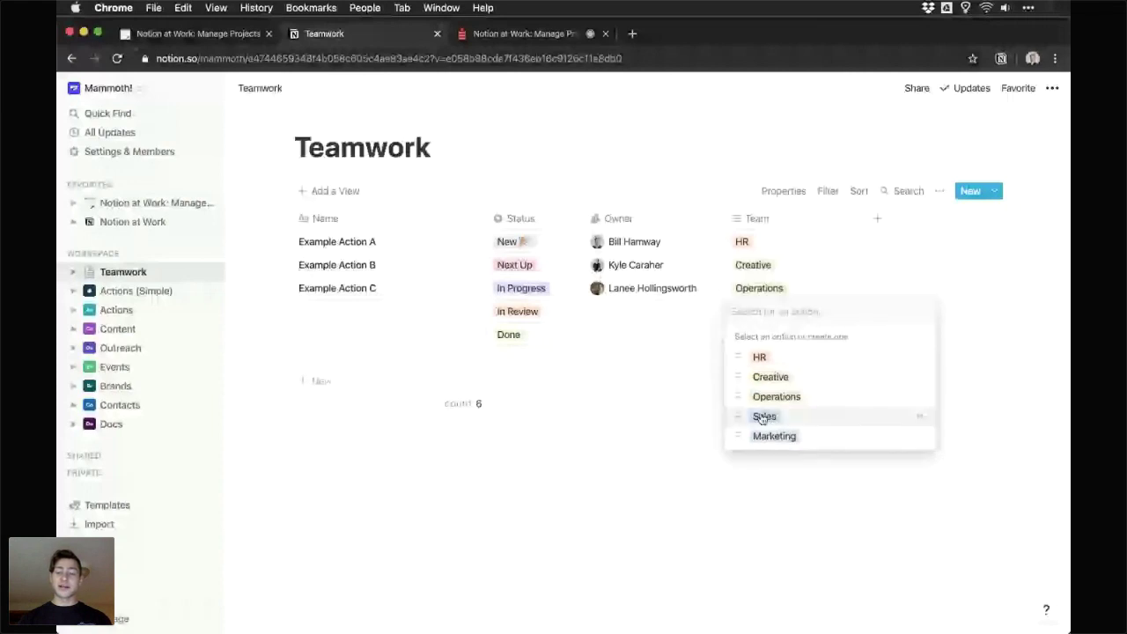
pyautogui.click(763, 417)
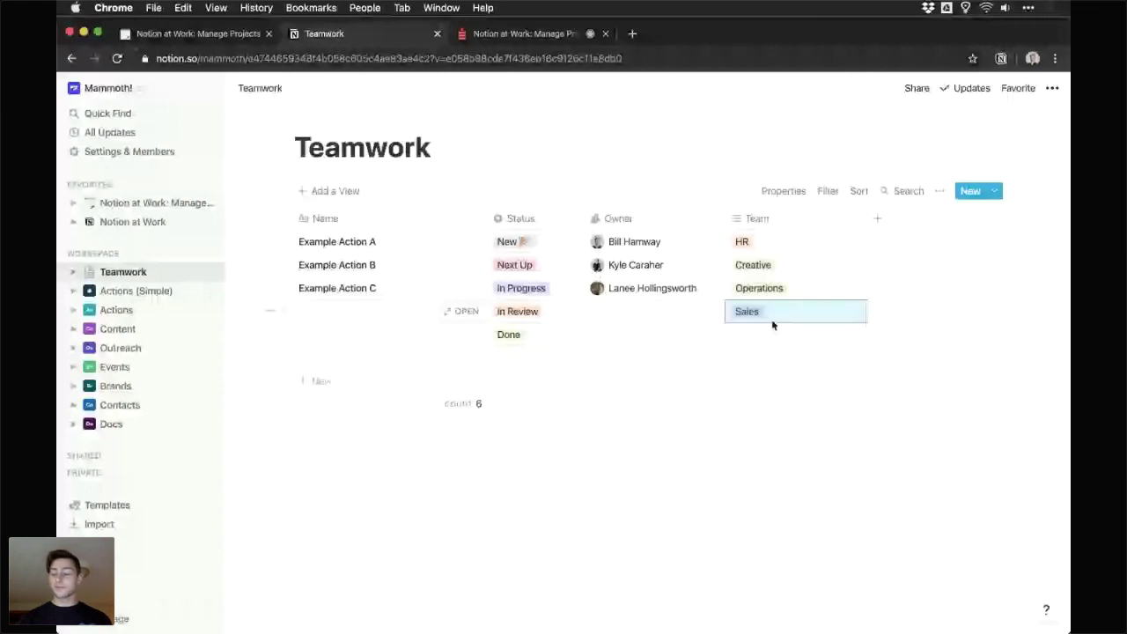
pyautogui.click(772, 328)
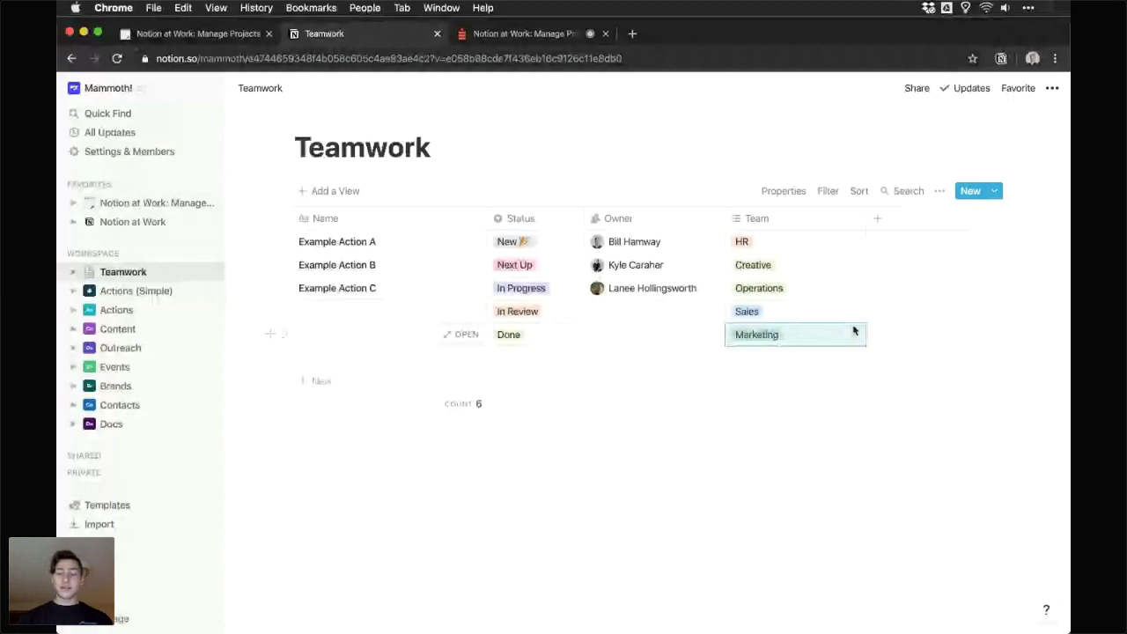
# - Add another property column named Timeline
pyautogui.click(878, 220)
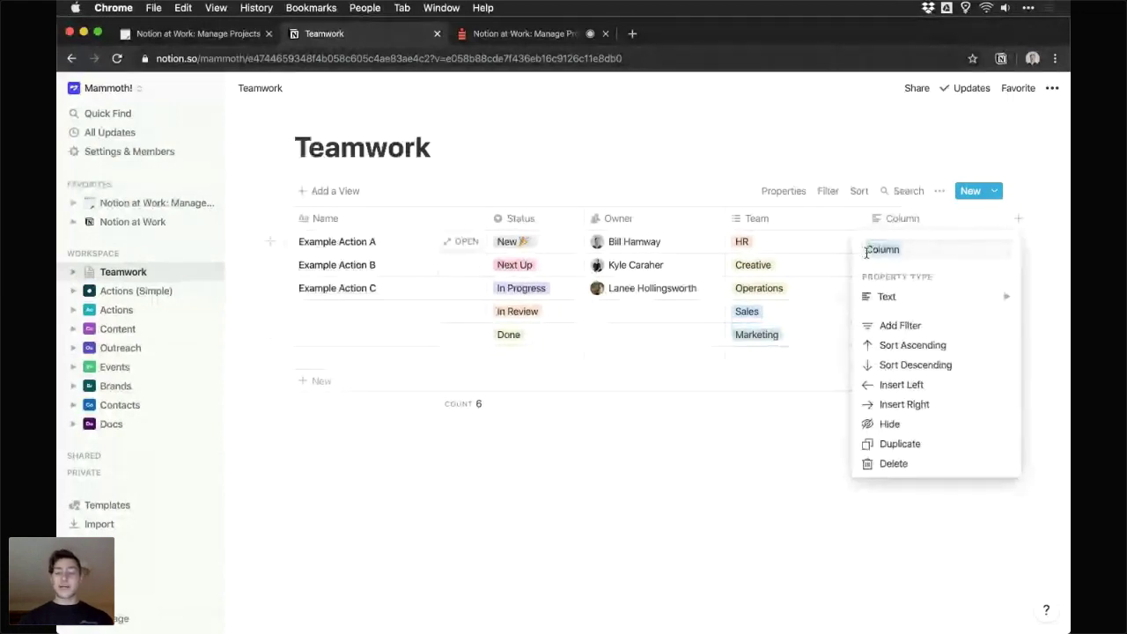
pyautogui.write('Timeline')
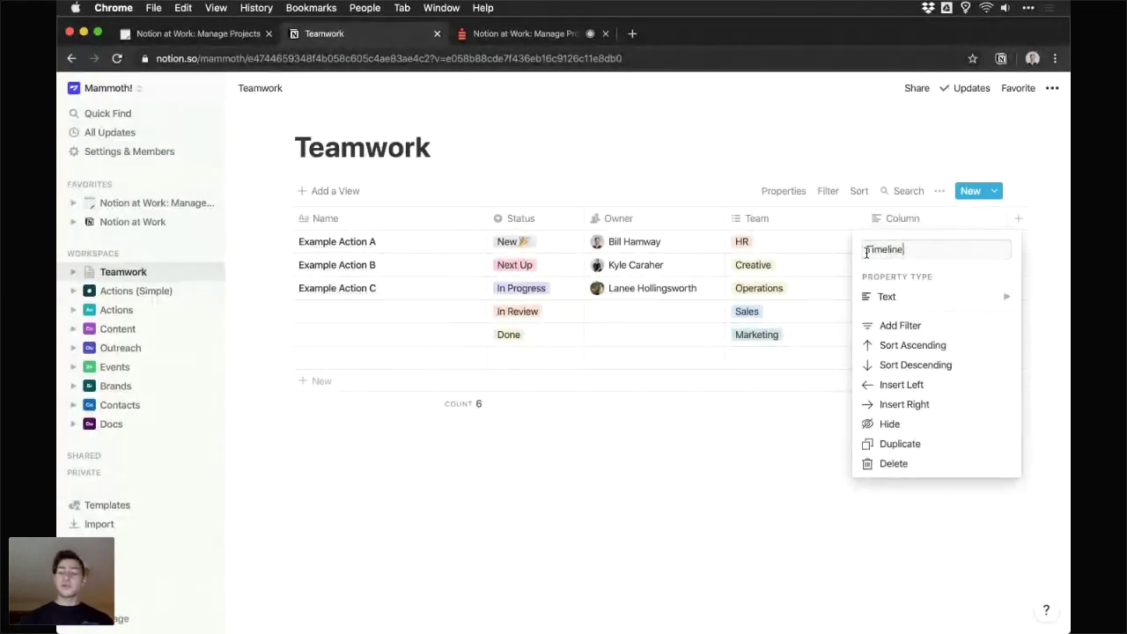
pyautogui.click(931, 298)
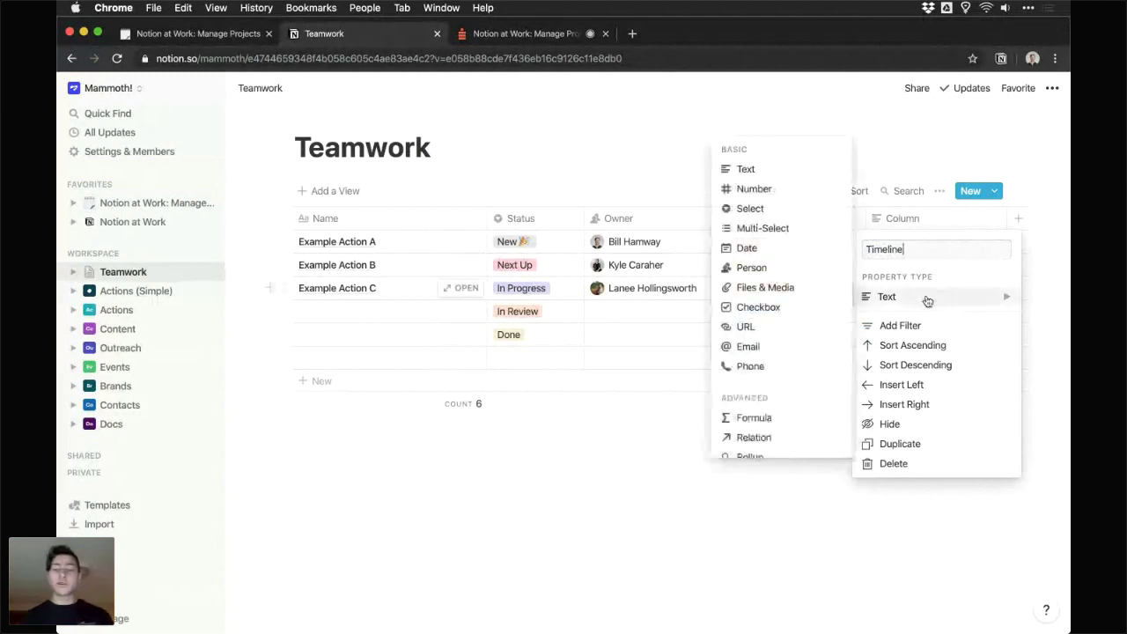
# - Set the Timeline property type to Date
pyautogui.click(773, 250)
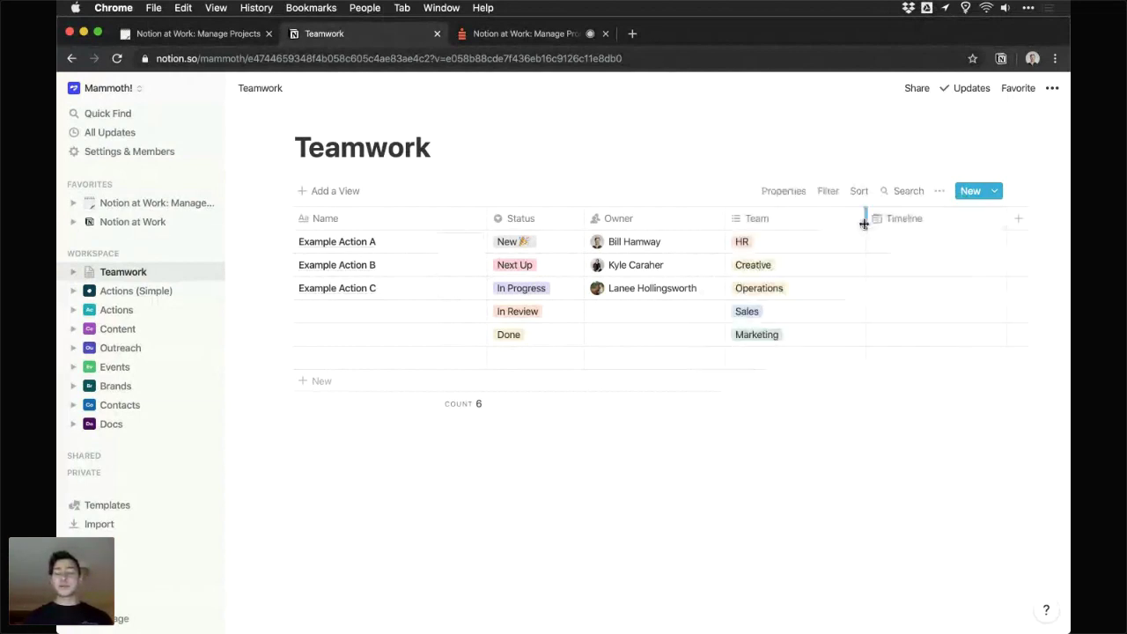
pyautogui.click(861, 241)
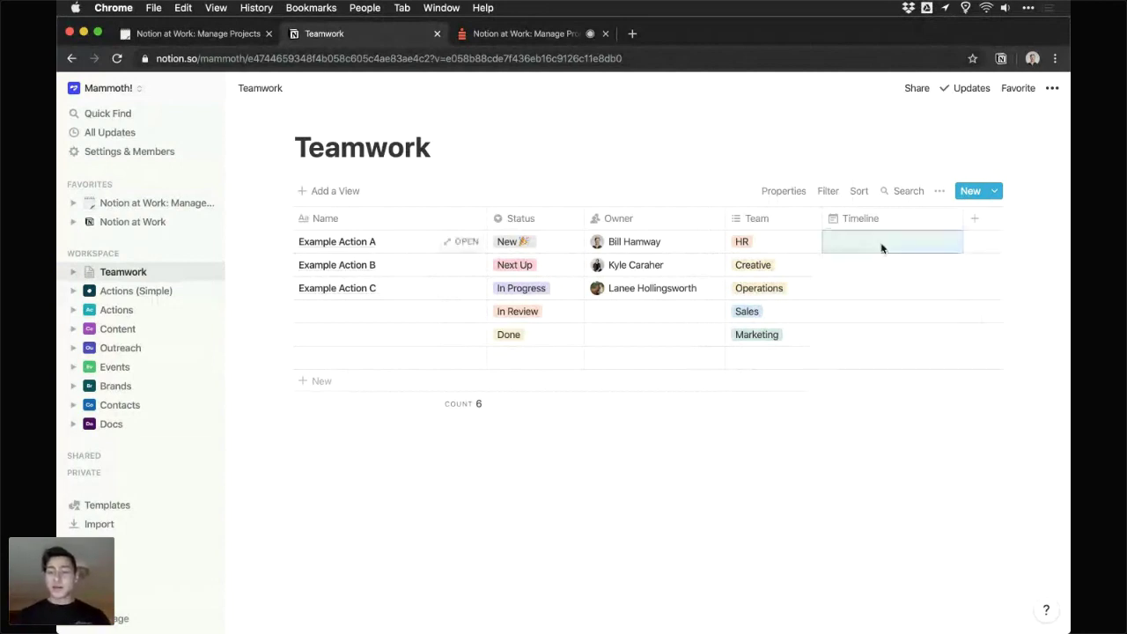
# - Date Example Actions A, B and C's Timeline Nov 06, Nov 07 and Nov 08, 2019
pyautogui.click(880, 247)
pyautogui.click(876, 247)
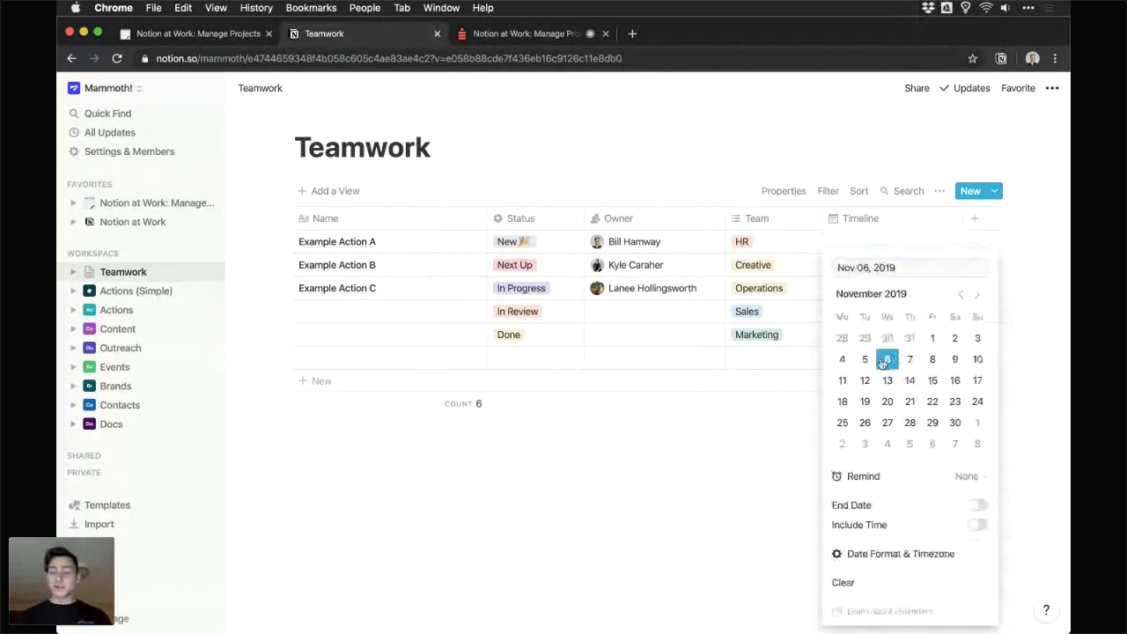
pyautogui.click(888, 359)
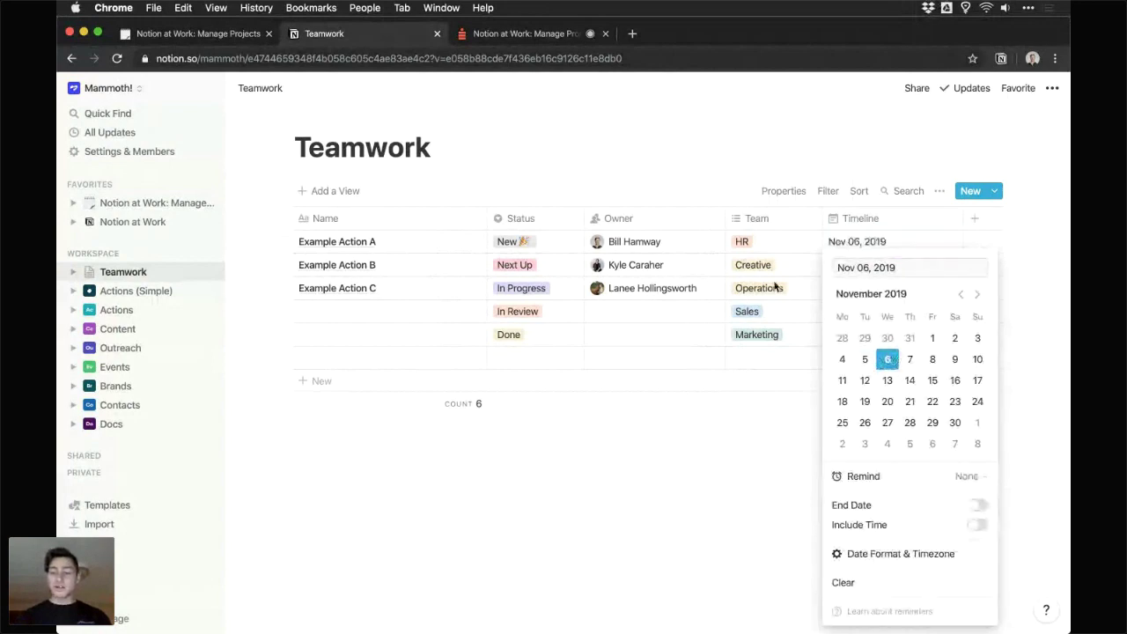
pyautogui.press('Return')
pyautogui.press('Right')
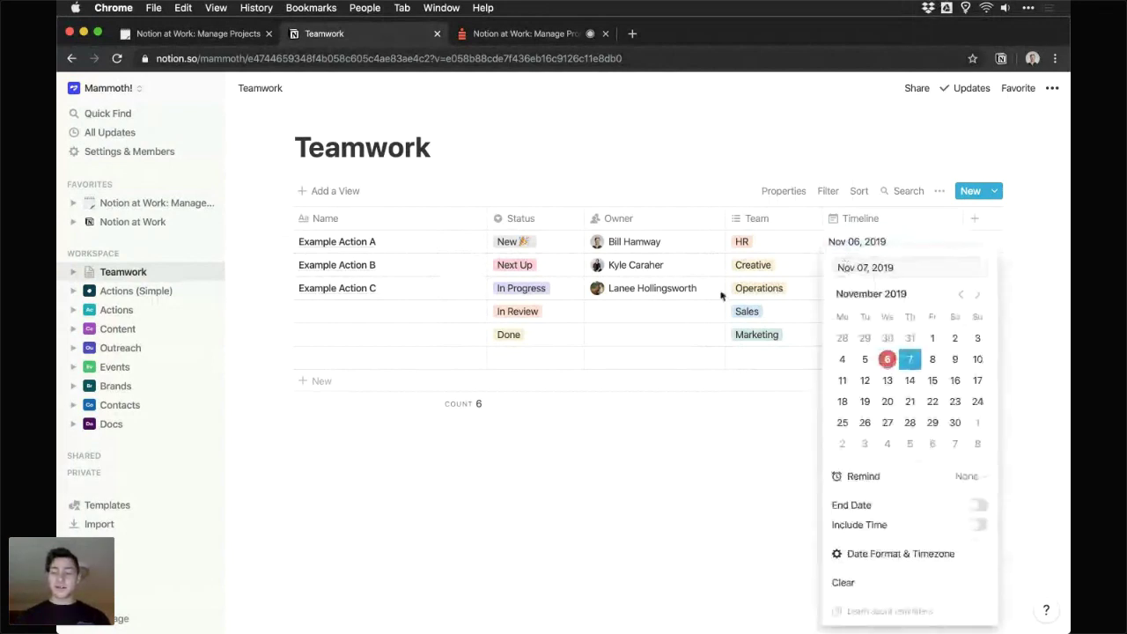
pyautogui.press('Return')
pyautogui.press('Return')
pyautogui.click(932, 361)
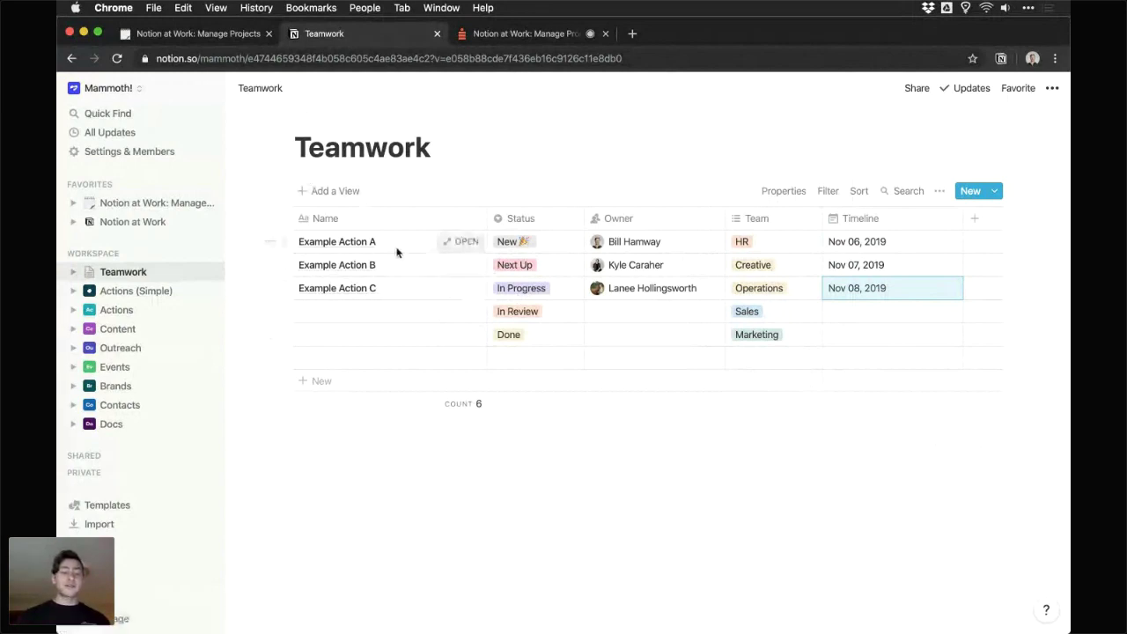
pyautogui.click(73, 273)
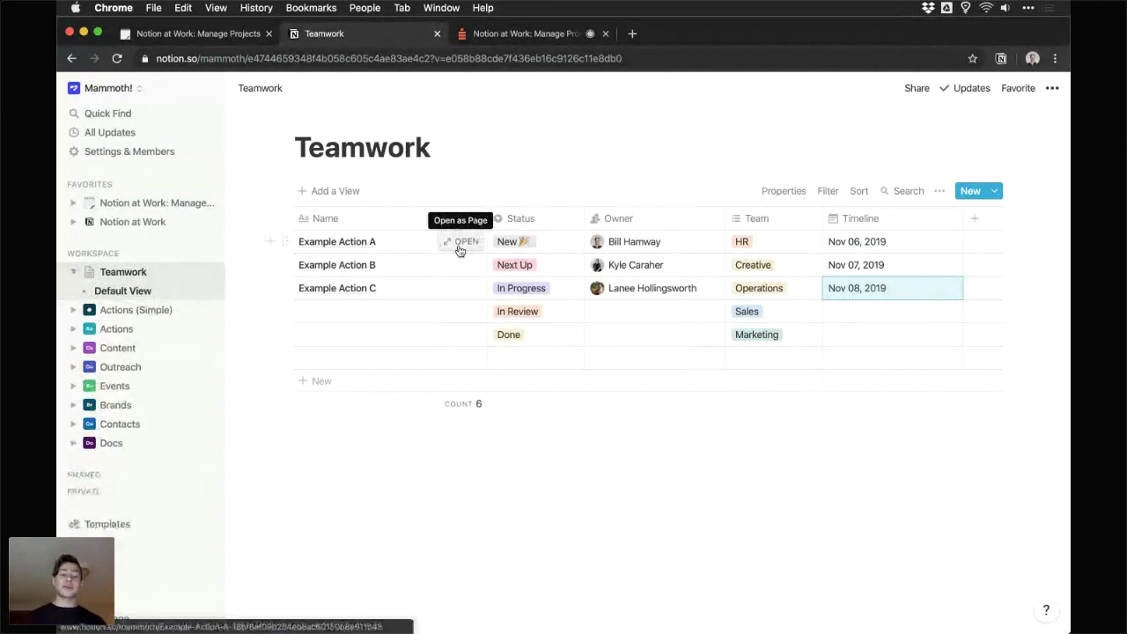
pyautogui.click(445, 152)
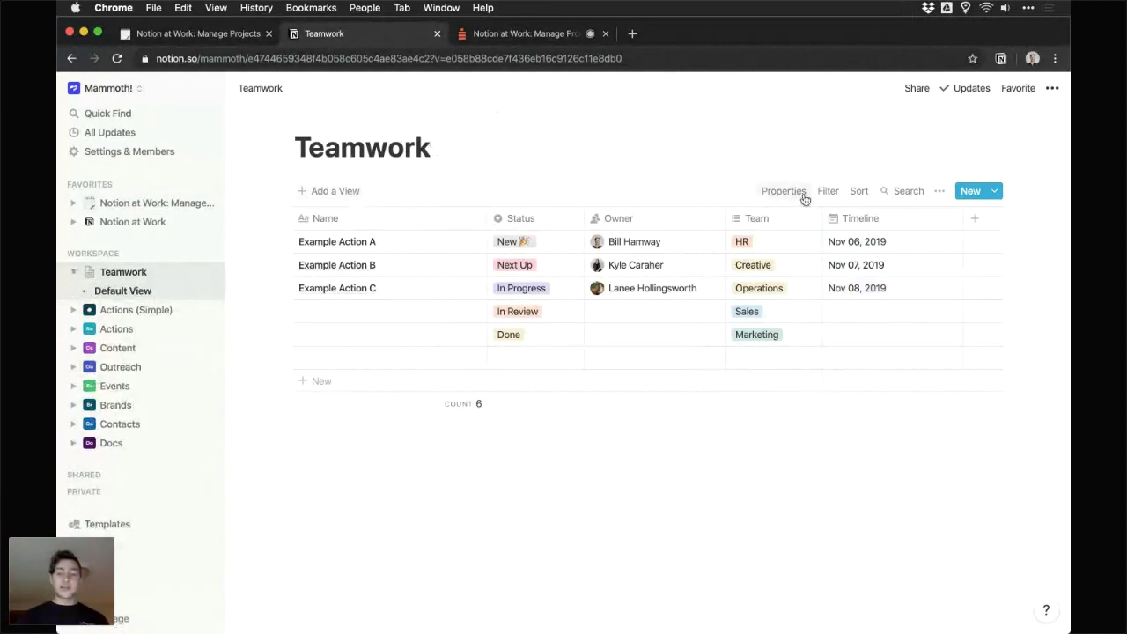
# - Create a new table view named 'Assigned to Me'
pyautogui.click(333, 192)
pyautogui.moveTo(336, 249)
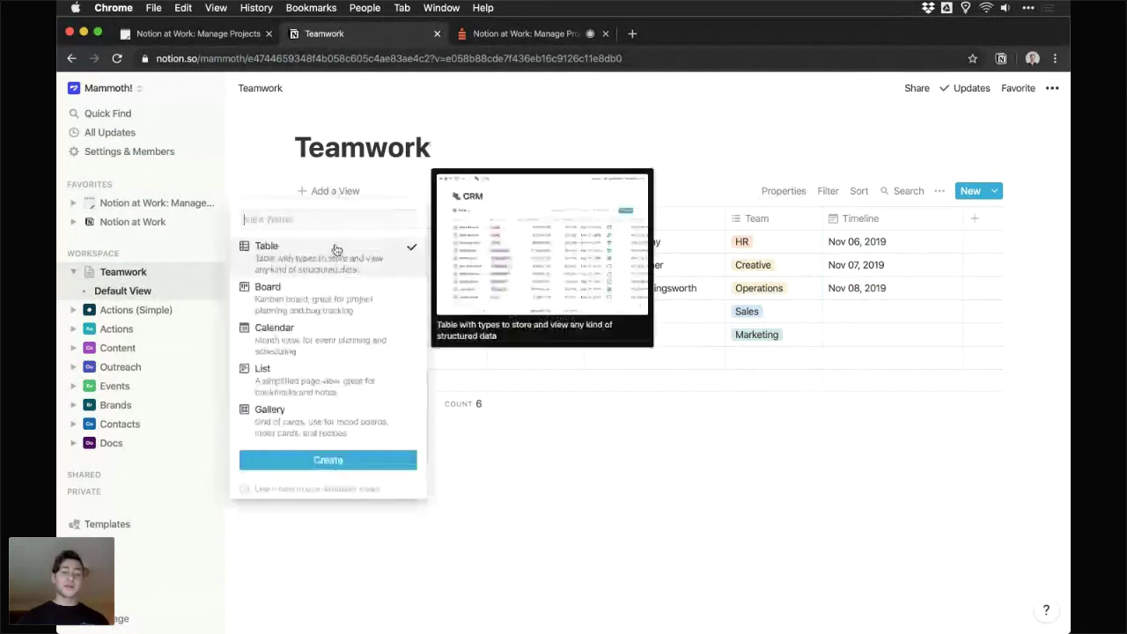
pyautogui.moveTo(297, 261)
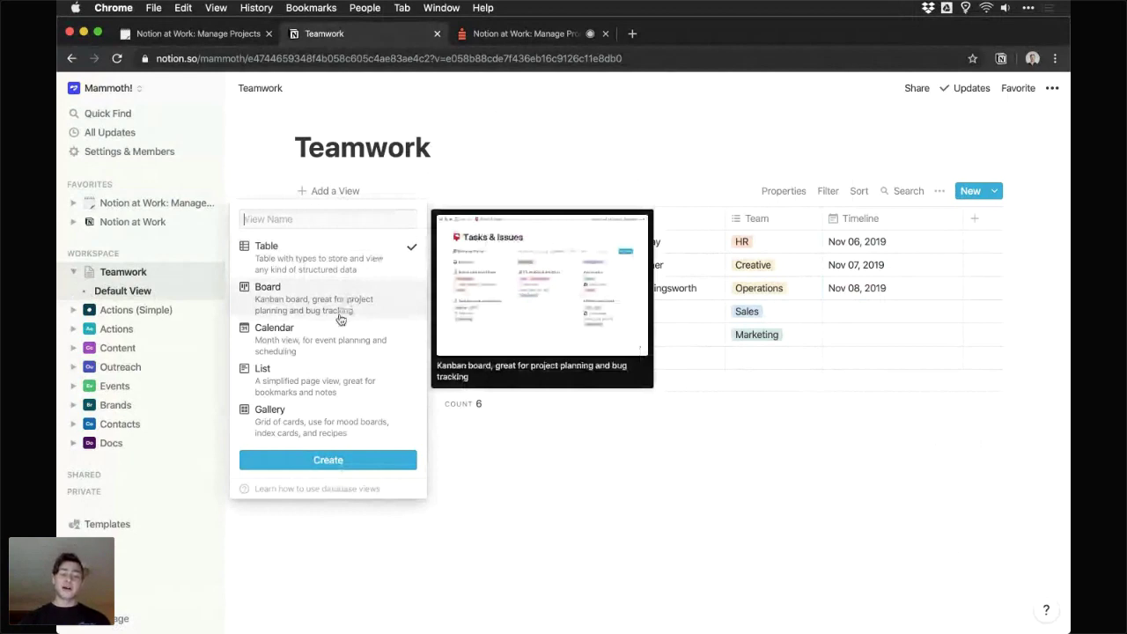
pyautogui.moveTo(332, 343)
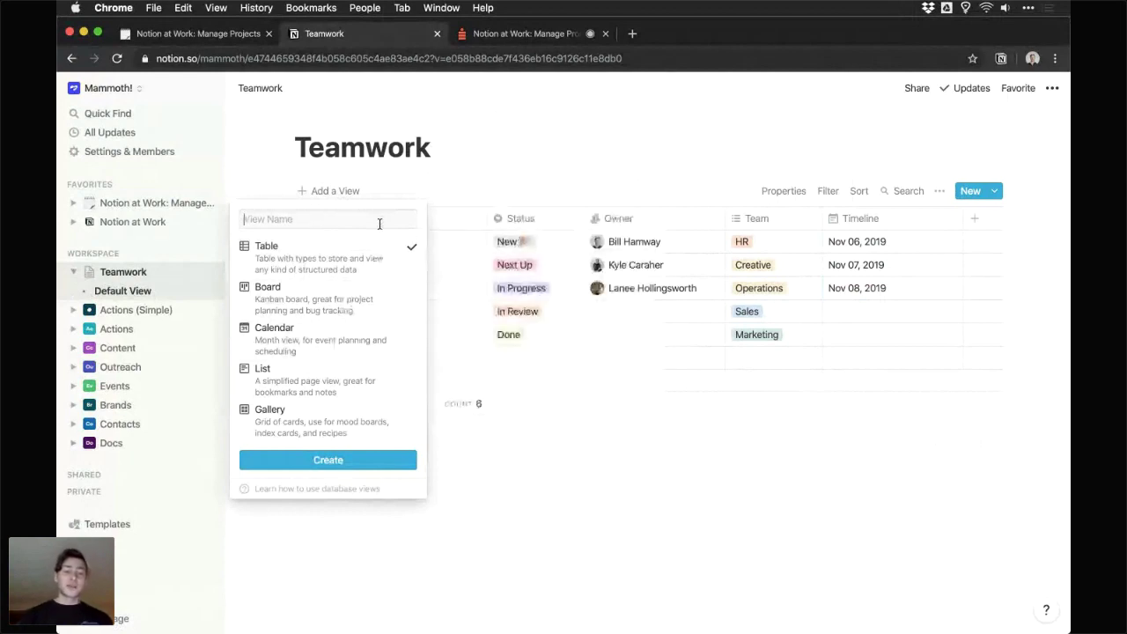
pyautogui.write('Assi')
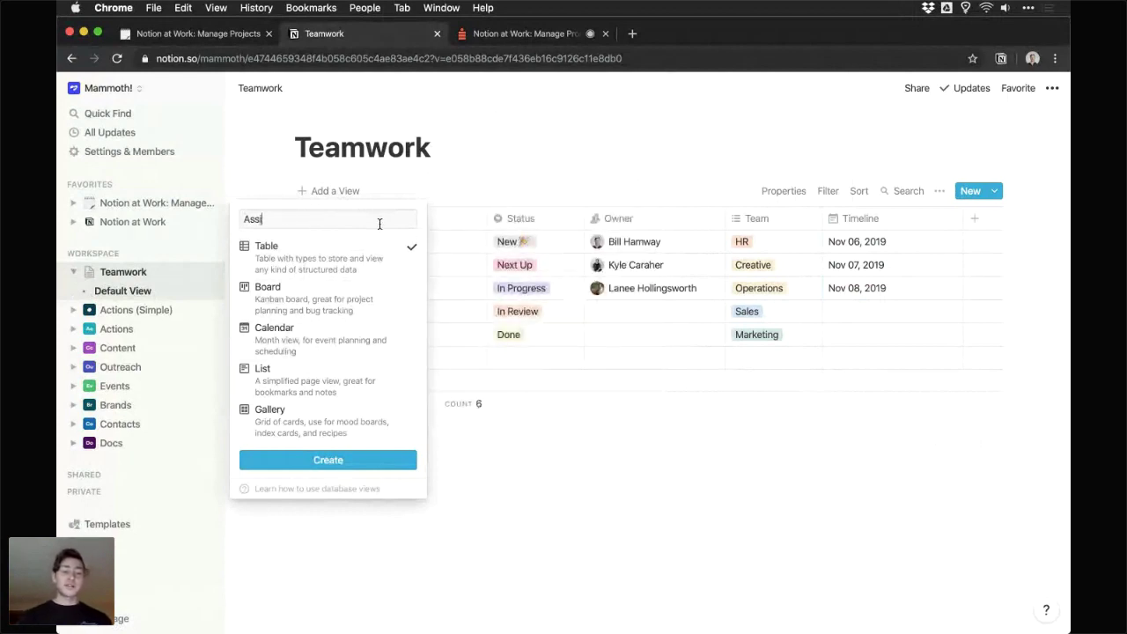
pyautogui.write('gned to Me')
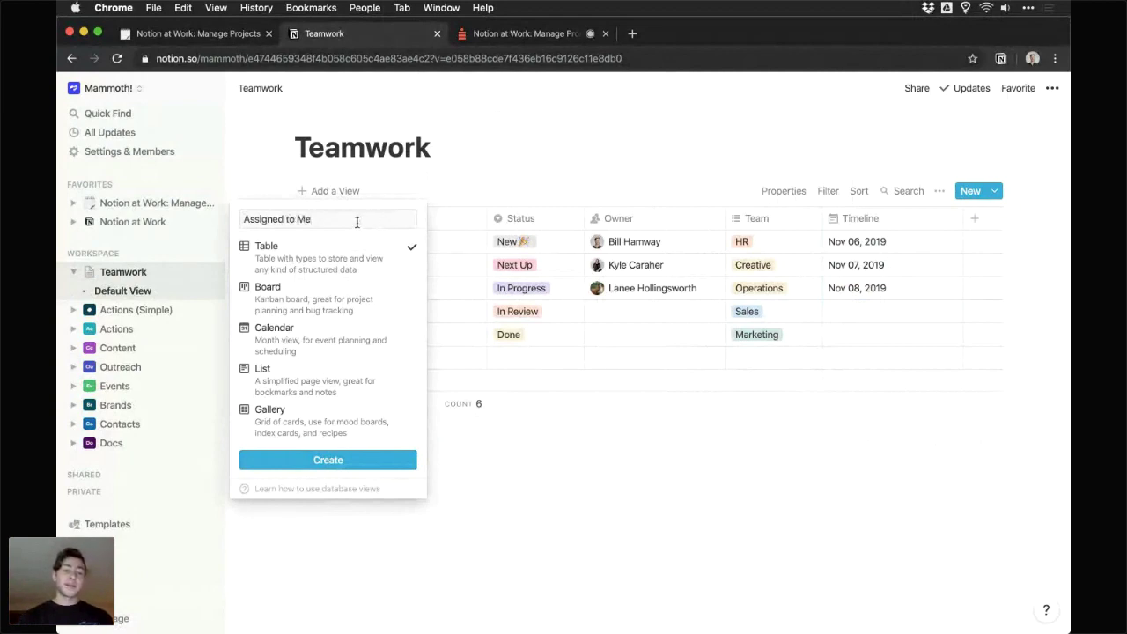
pyautogui.click(361, 463)
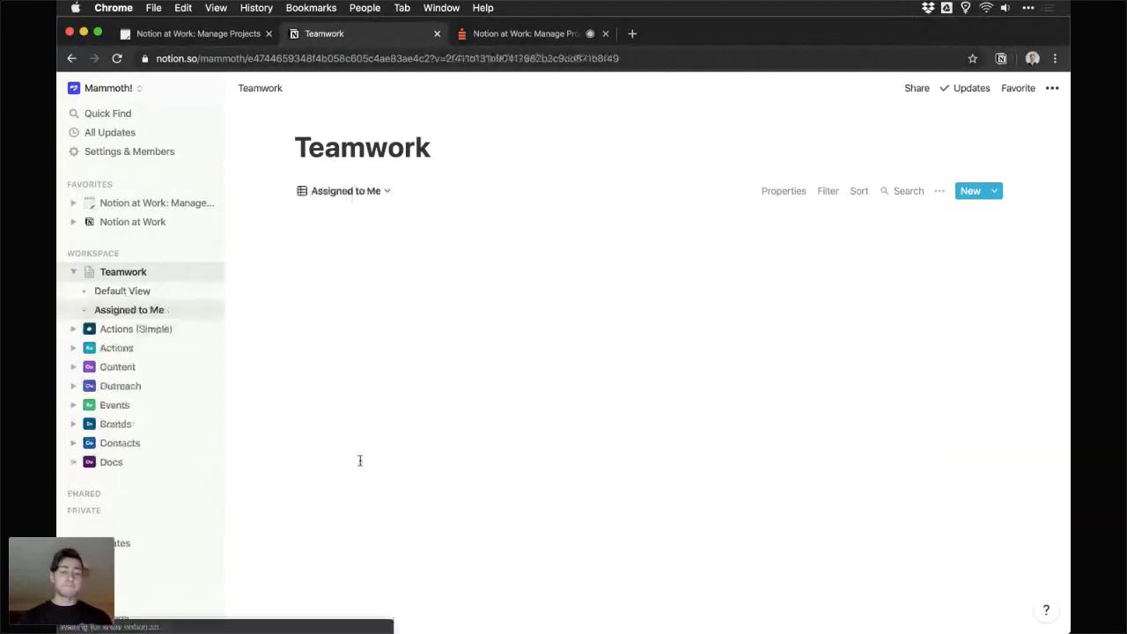
# - Move Assigned to Me above Default View and narrow the Name column slightly
pyautogui.click(370, 190)
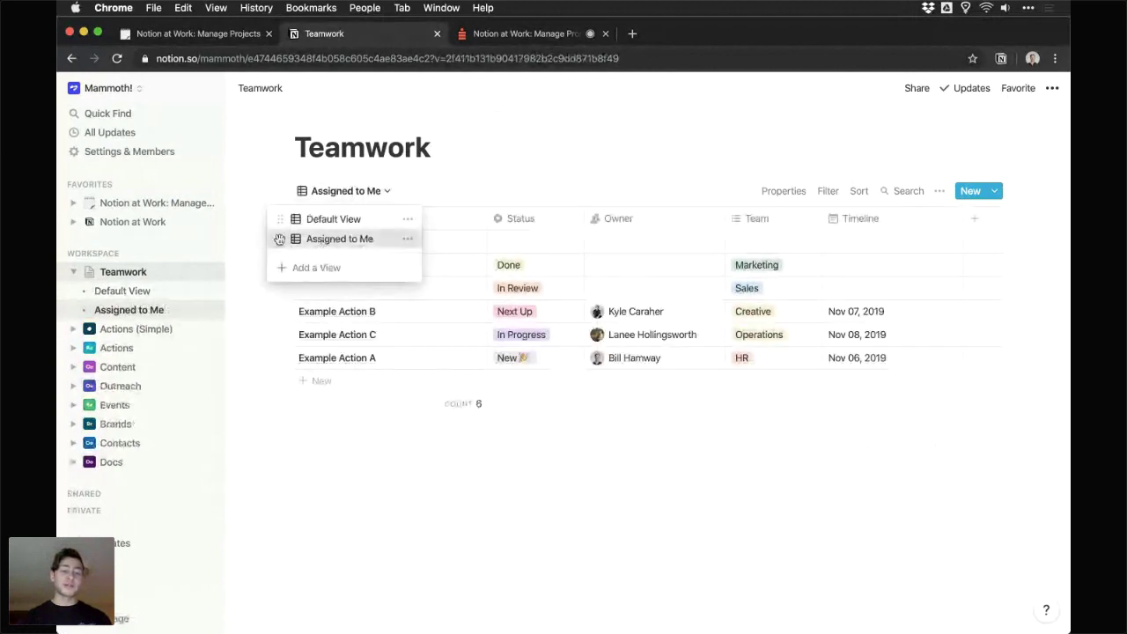
pyautogui.moveTo(280, 239); pyautogui.dragTo(367, 219)
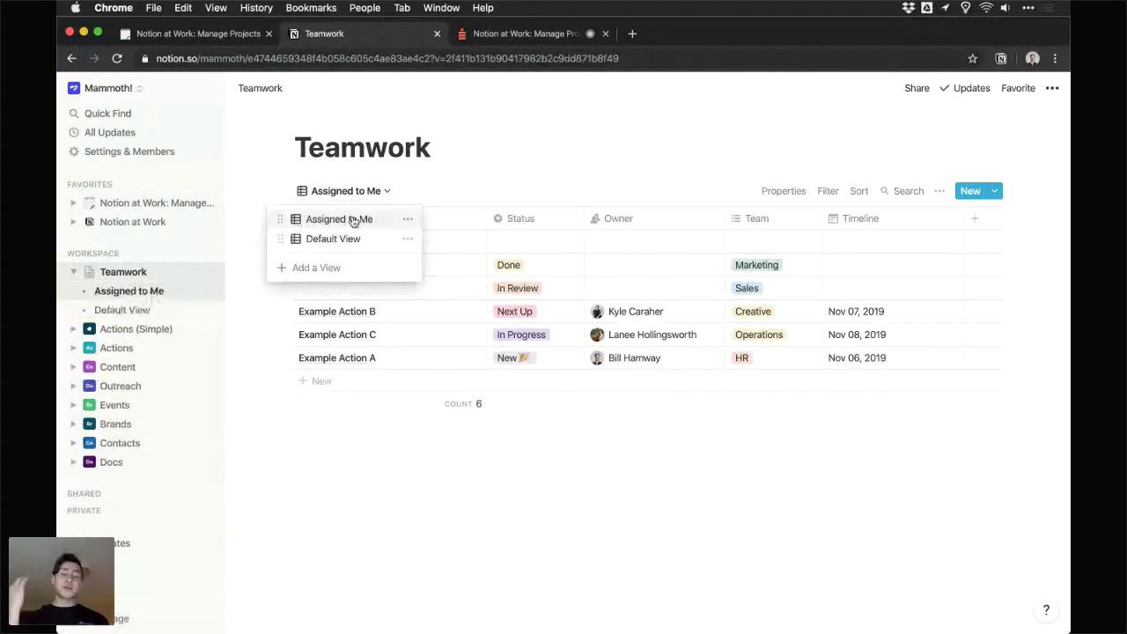
pyautogui.click(450, 159)
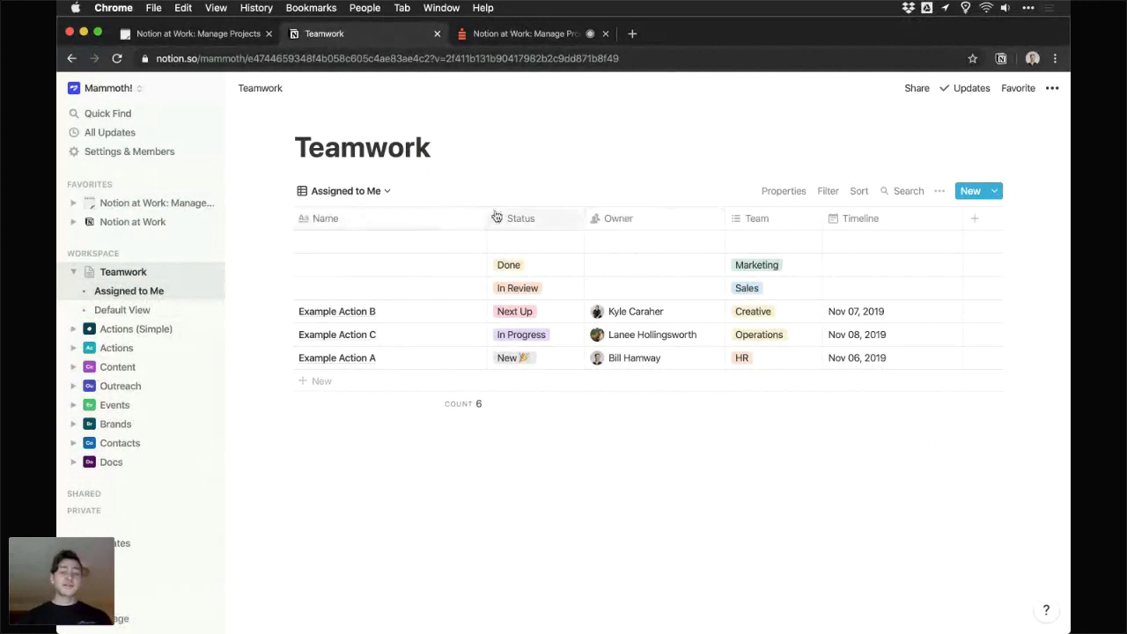
pyautogui.moveTo(484, 221); pyautogui.dragTo(456, 219)
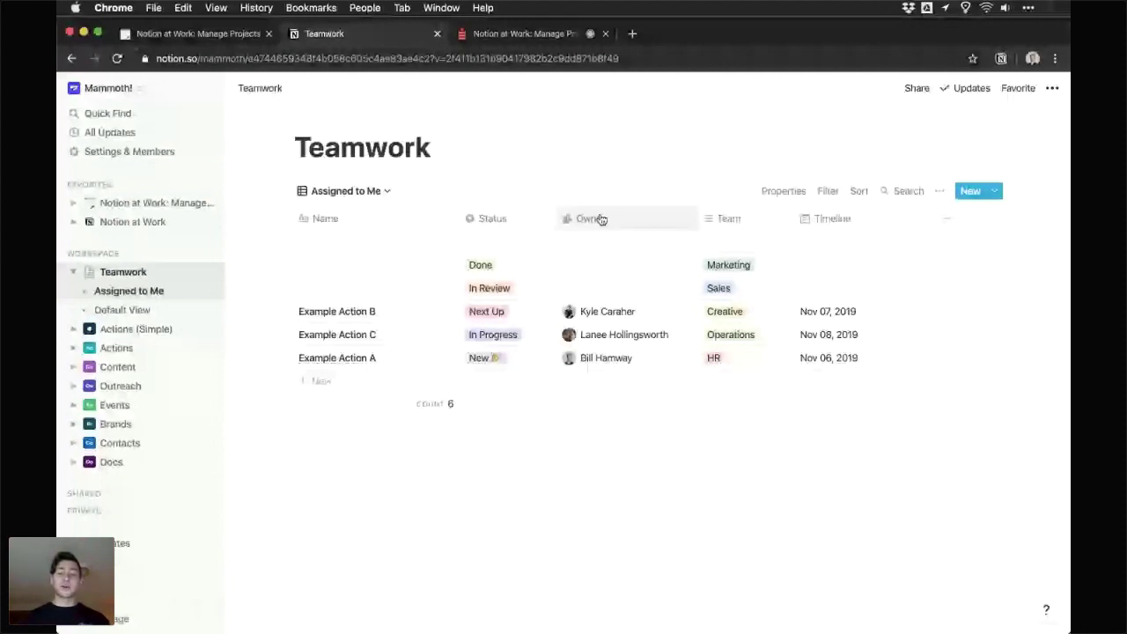
# - Filter the Assigned to Me view to rows where Owner contains Me
pyautogui.click(601, 219)
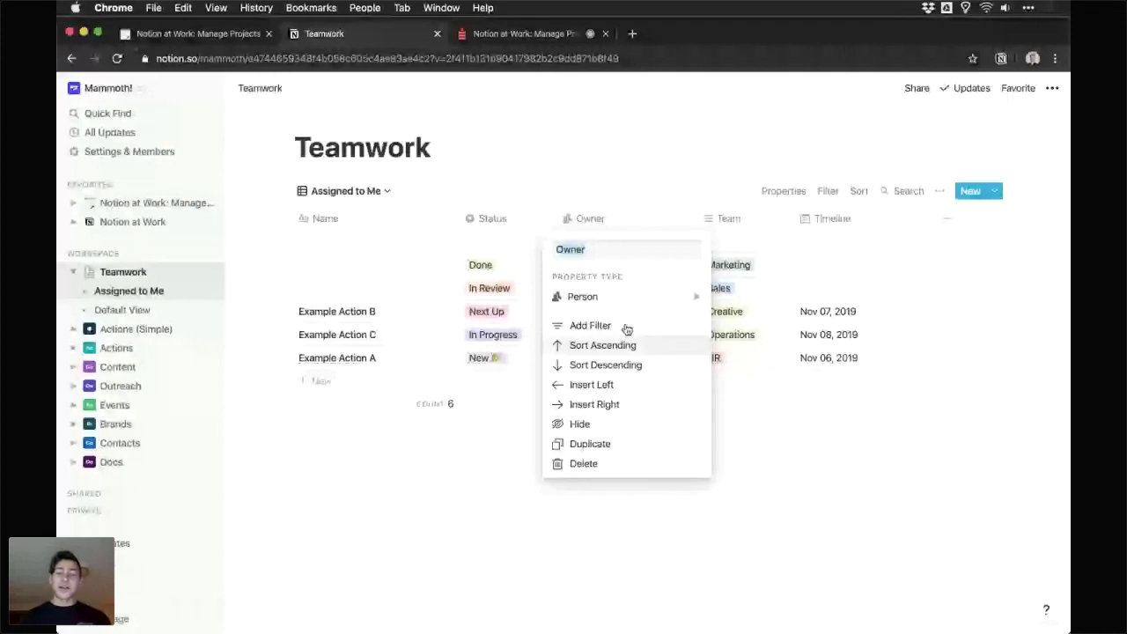
pyautogui.click(589, 326)
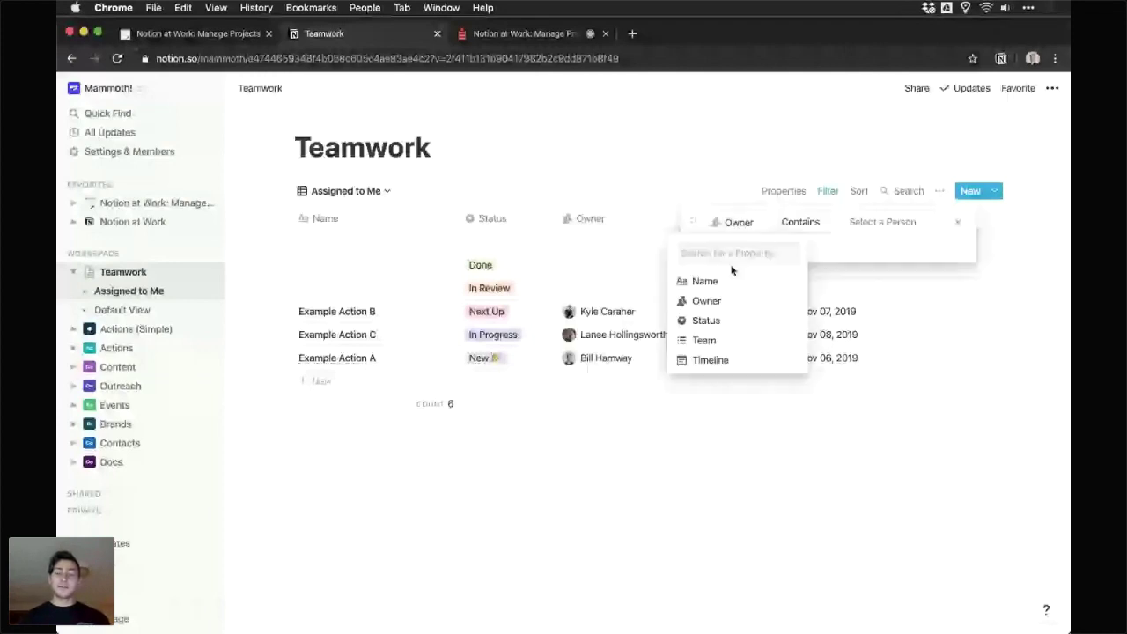
pyautogui.click(737, 221)
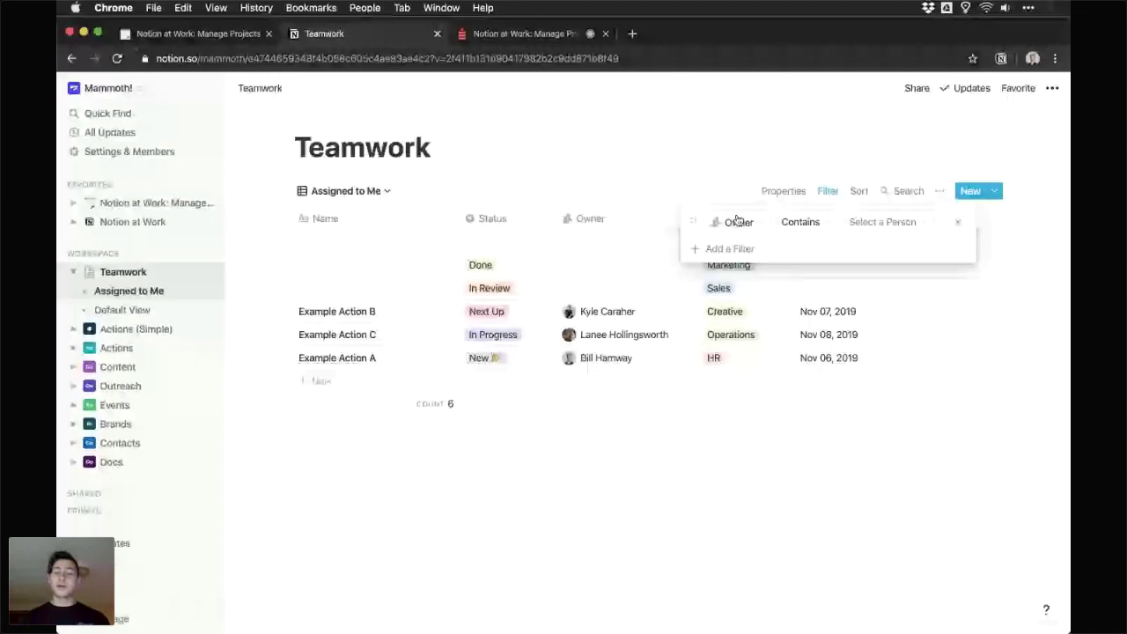
pyautogui.click(797, 222)
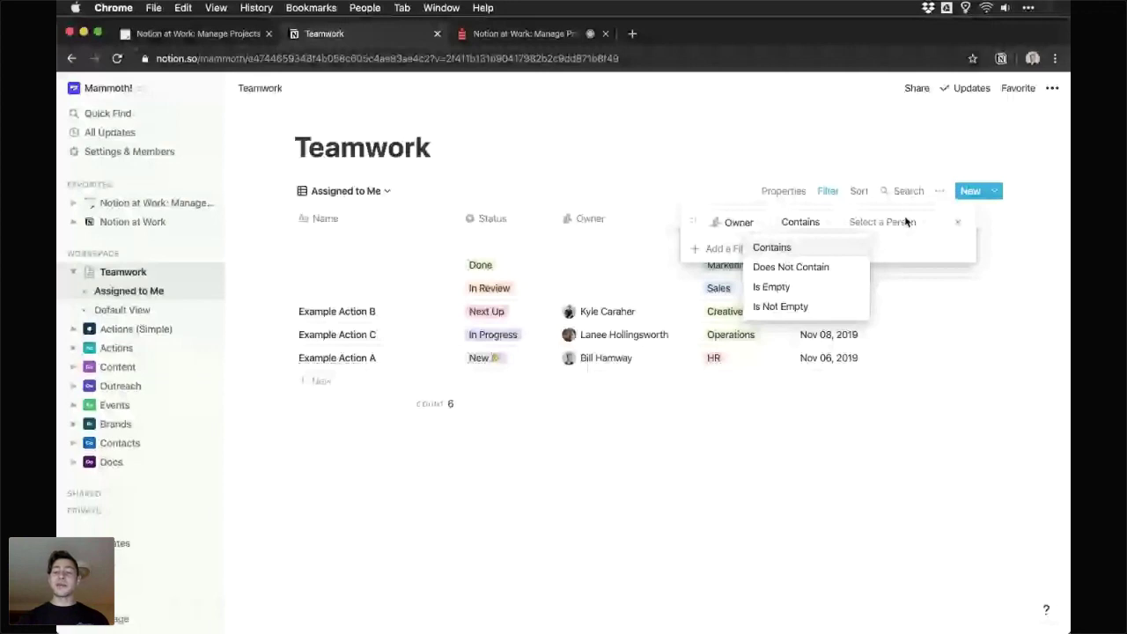
pyautogui.click(907, 222)
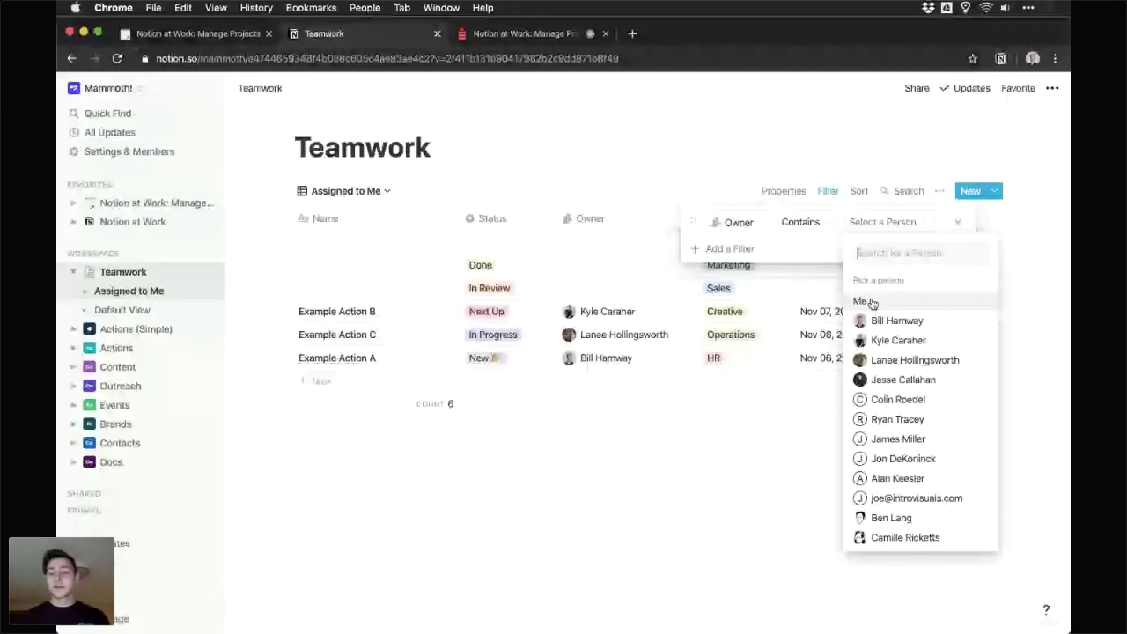
pyautogui.click(869, 302)
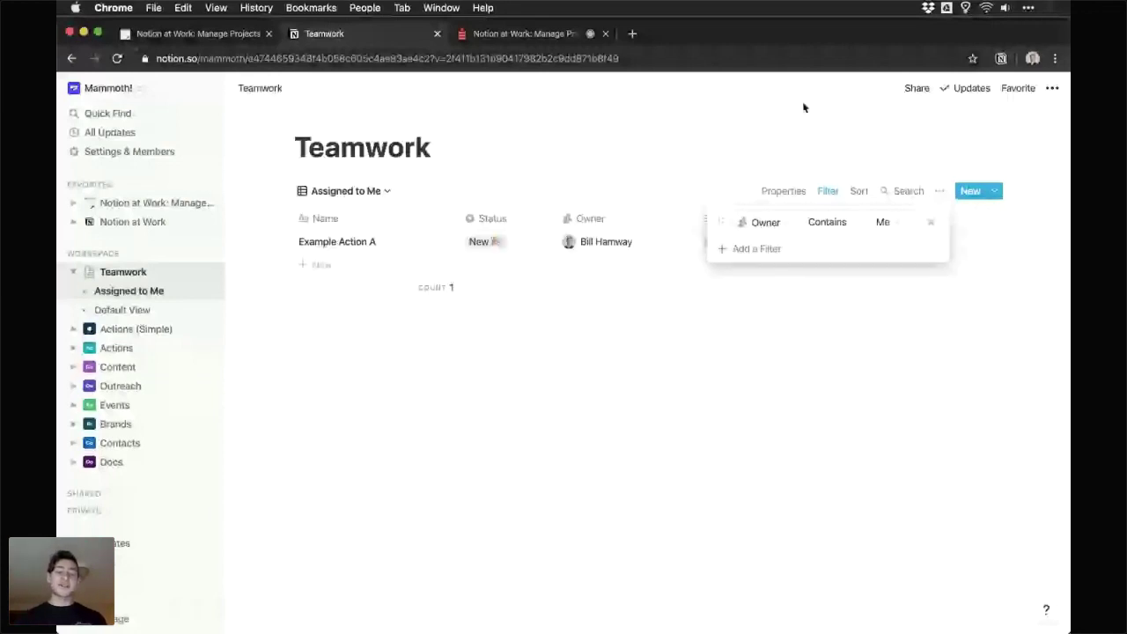
pyautogui.click(803, 107)
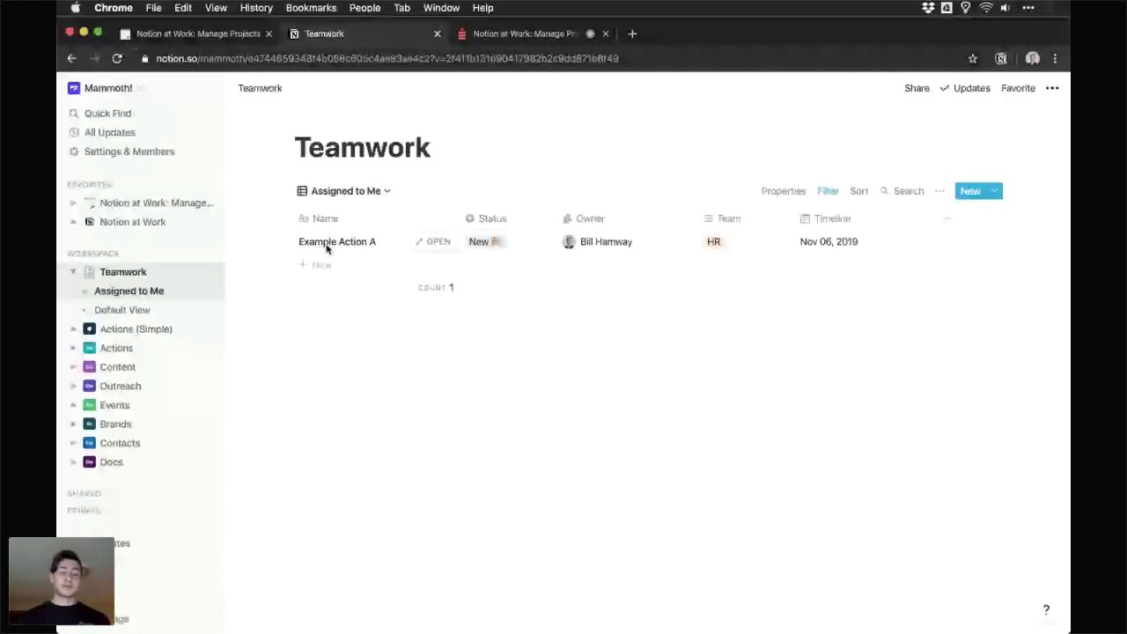
# - Add a new row named 'Example D' plus one blank row to the filtered table
pyautogui.click(343, 264)
pyautogui.write('Example D')
pyautogui.press('Tab')
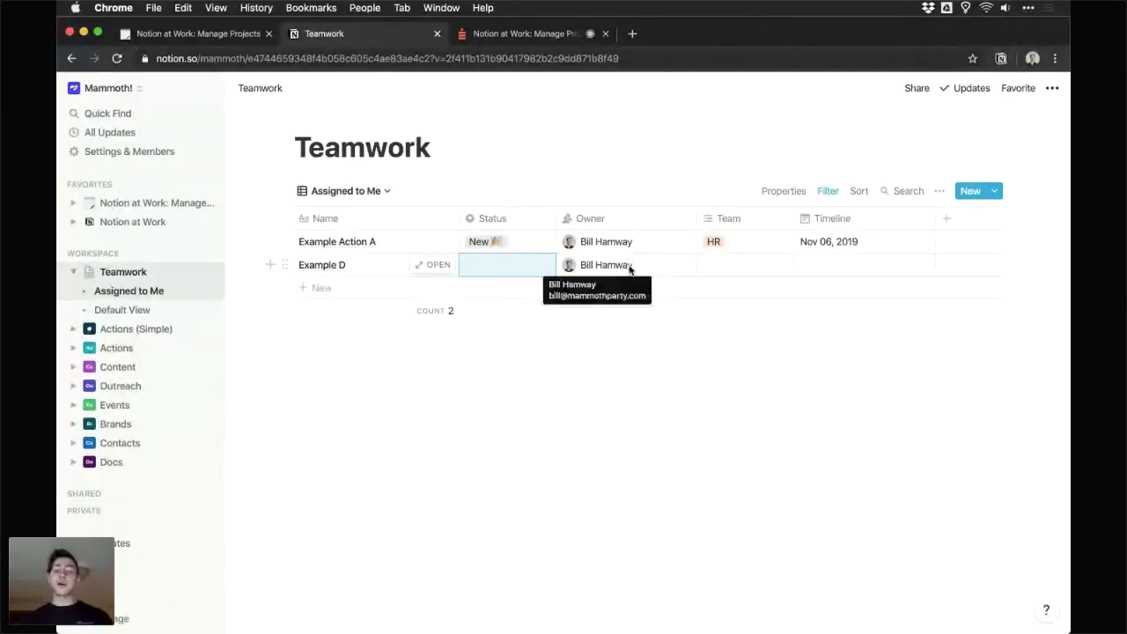
pyautogui.click(270, 265)
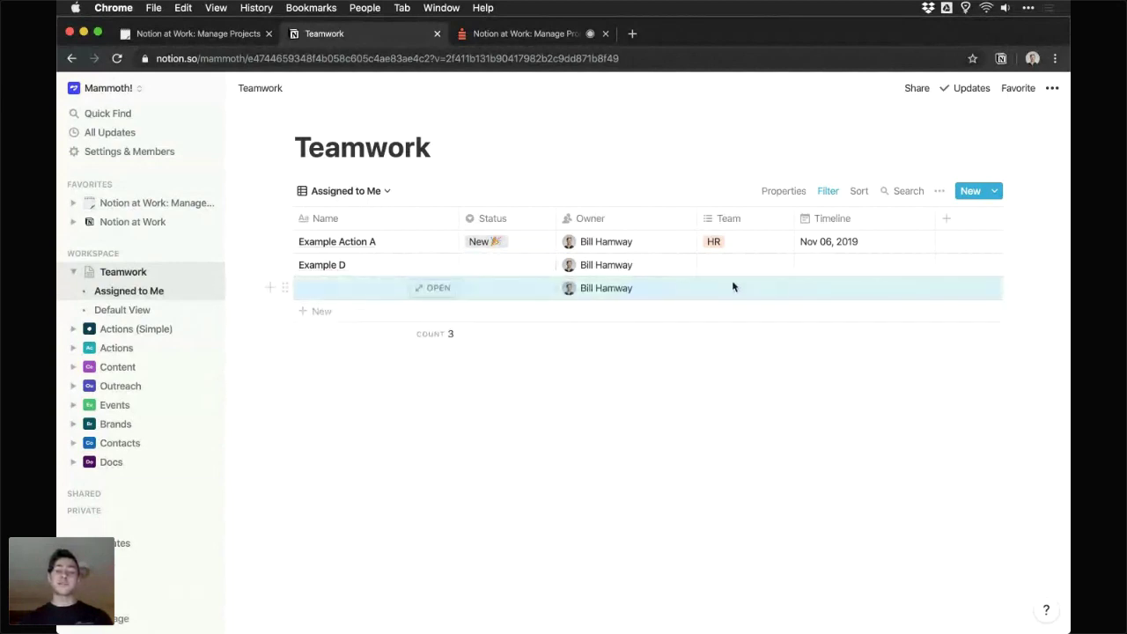
pyautogui.click(403, 244)
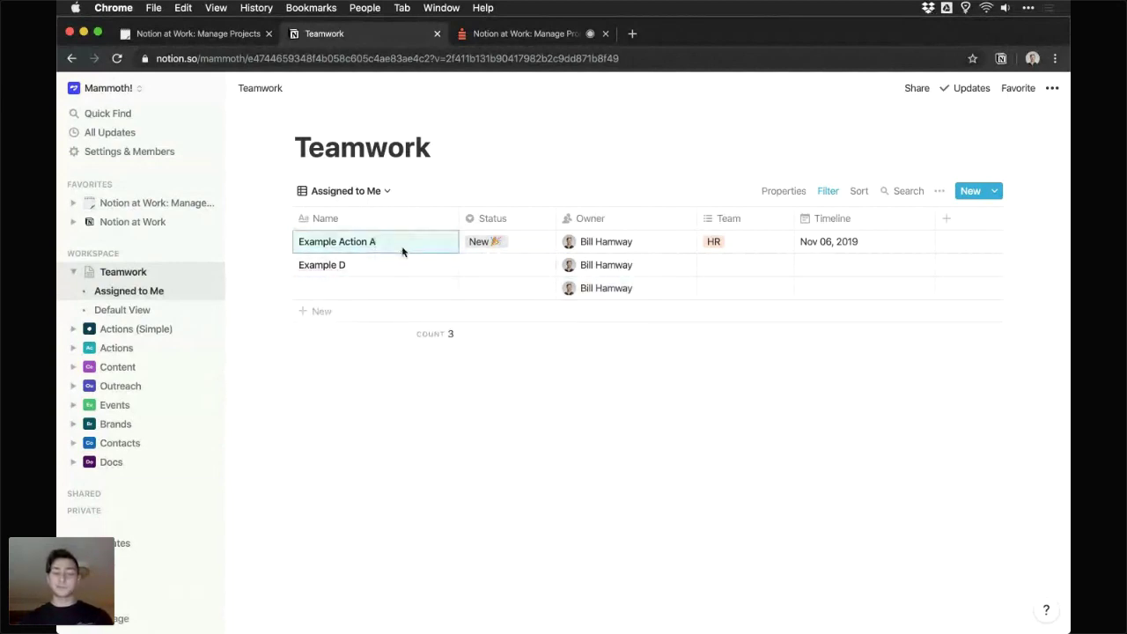
pyautogui.click(383, 190)
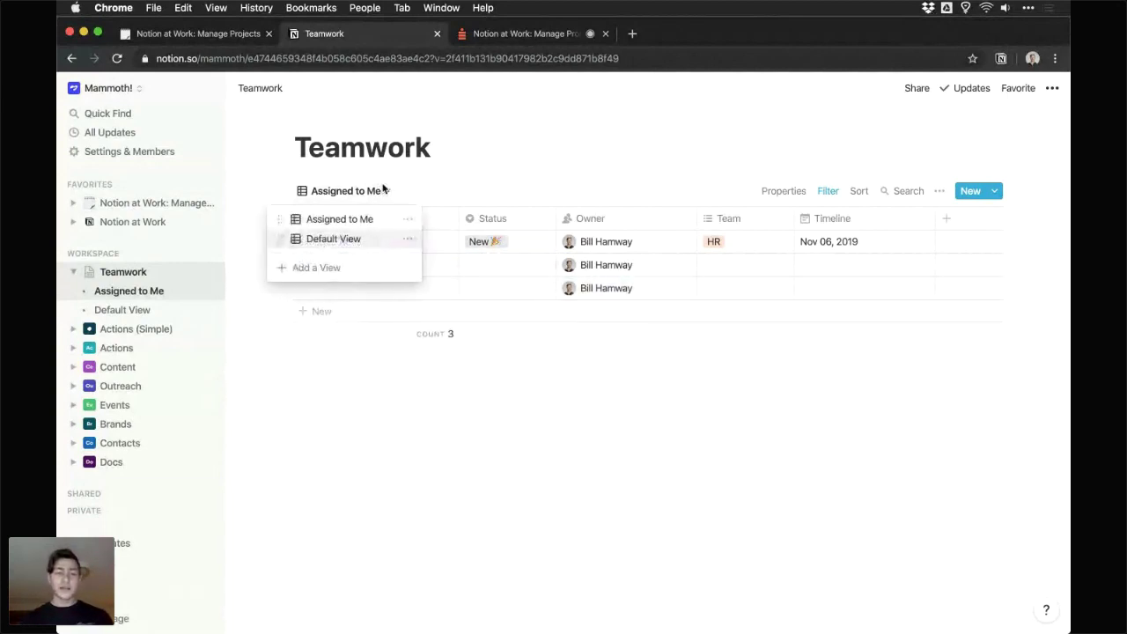
pyautogui.click(407, 241)
# - Rename Default View to 'Calendar', change its layout to Calendar, and switch to it
pyautogui.tripleClick(420, 269)
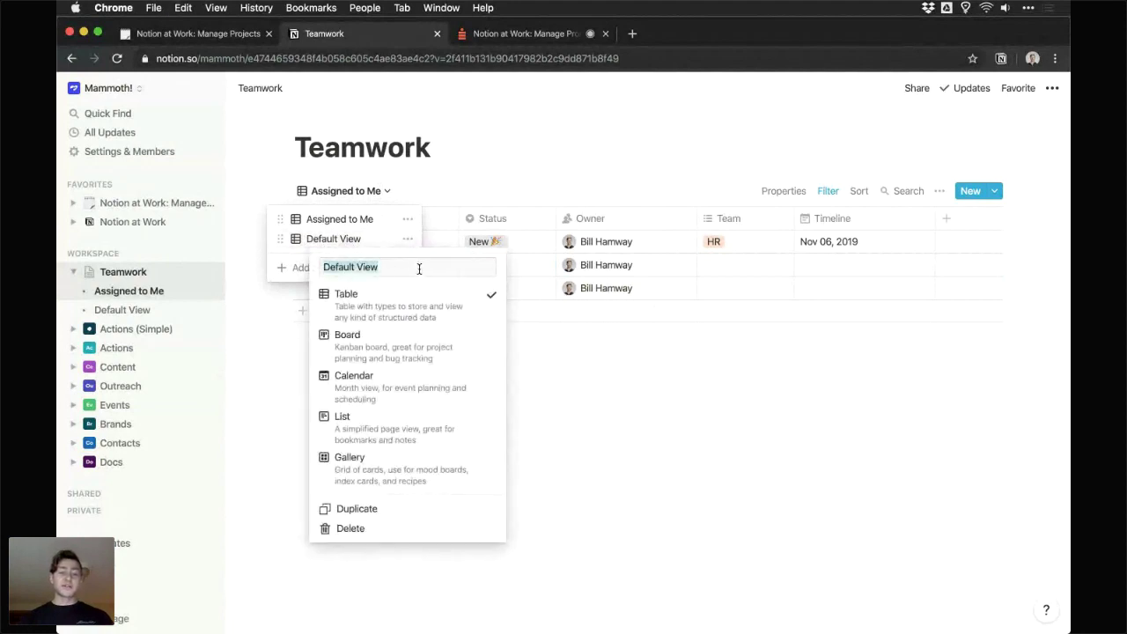
pyautogui.write('Calendar')
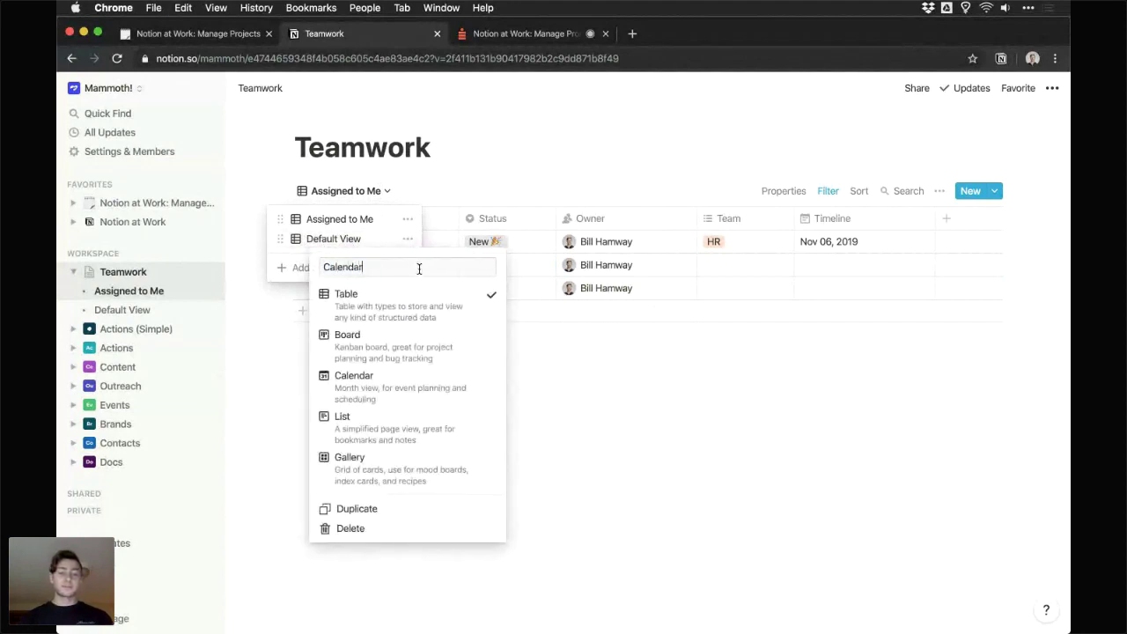
pyautogui.click(414, 380)
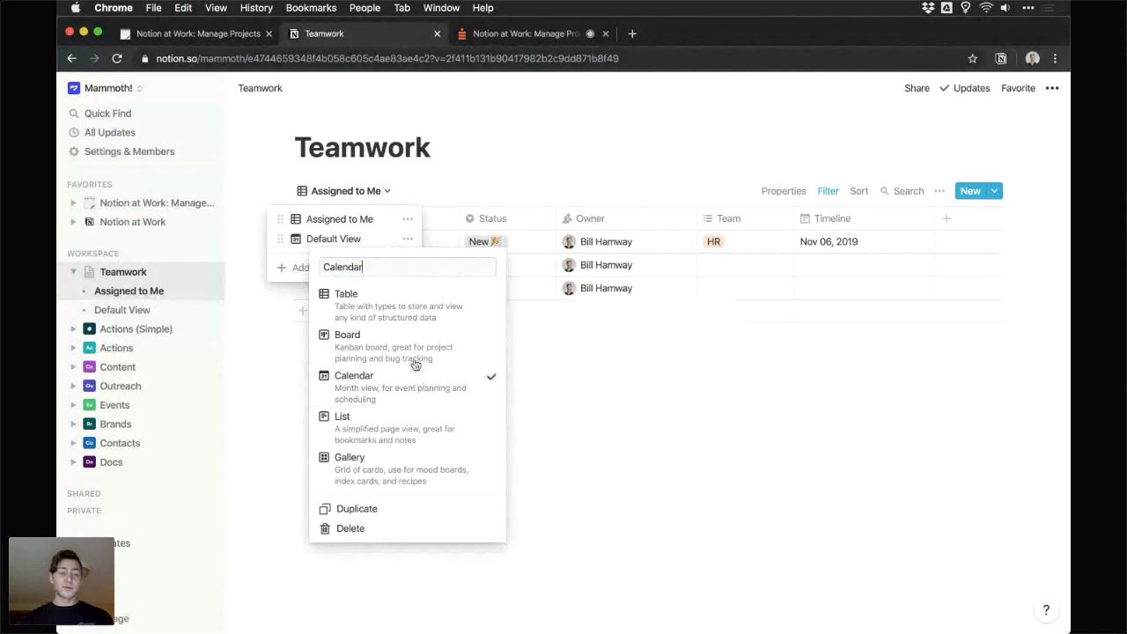
pyautogui.press('Escape')
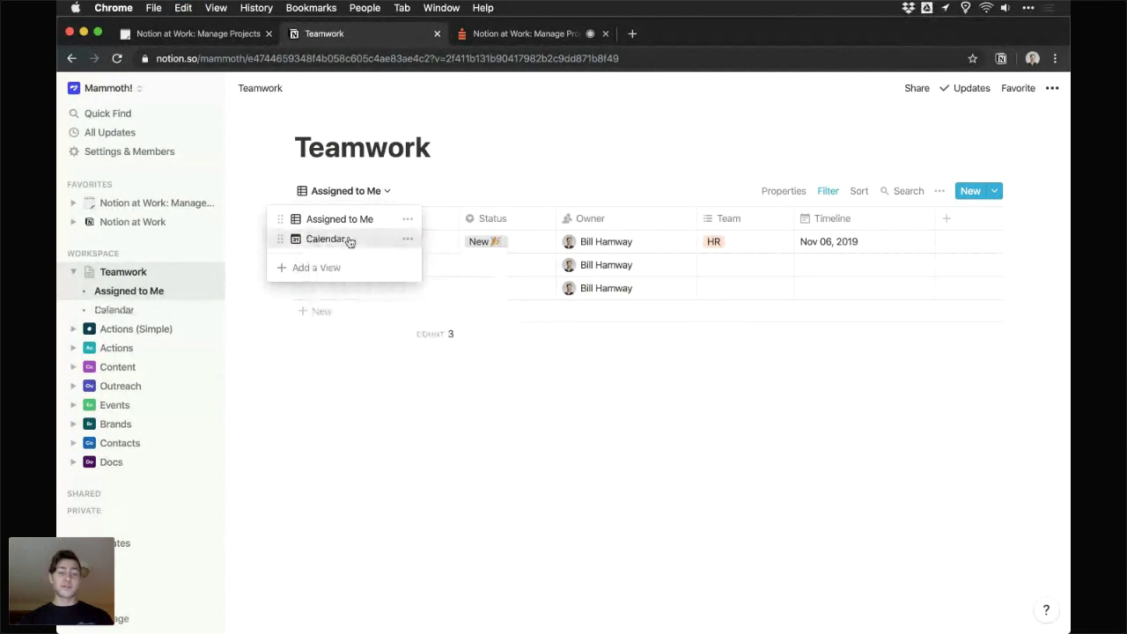
pyautogui.click(352, 238)
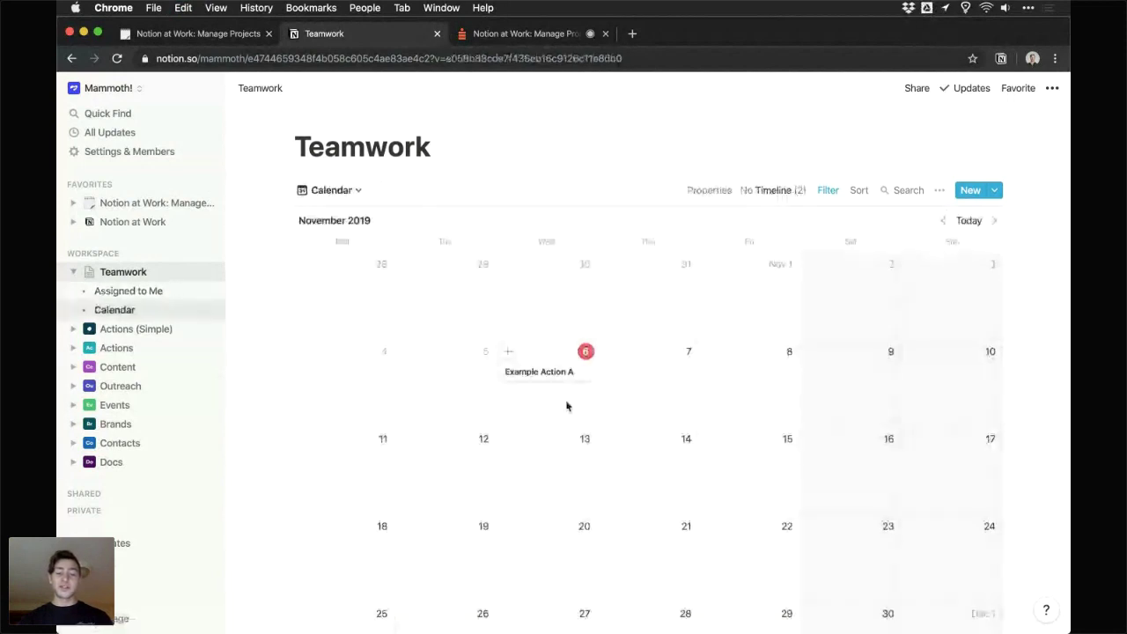
# - Delete the Owner contains Me filter rule from the Calendar view
pyautogui.scroll(-2, 558, 315)
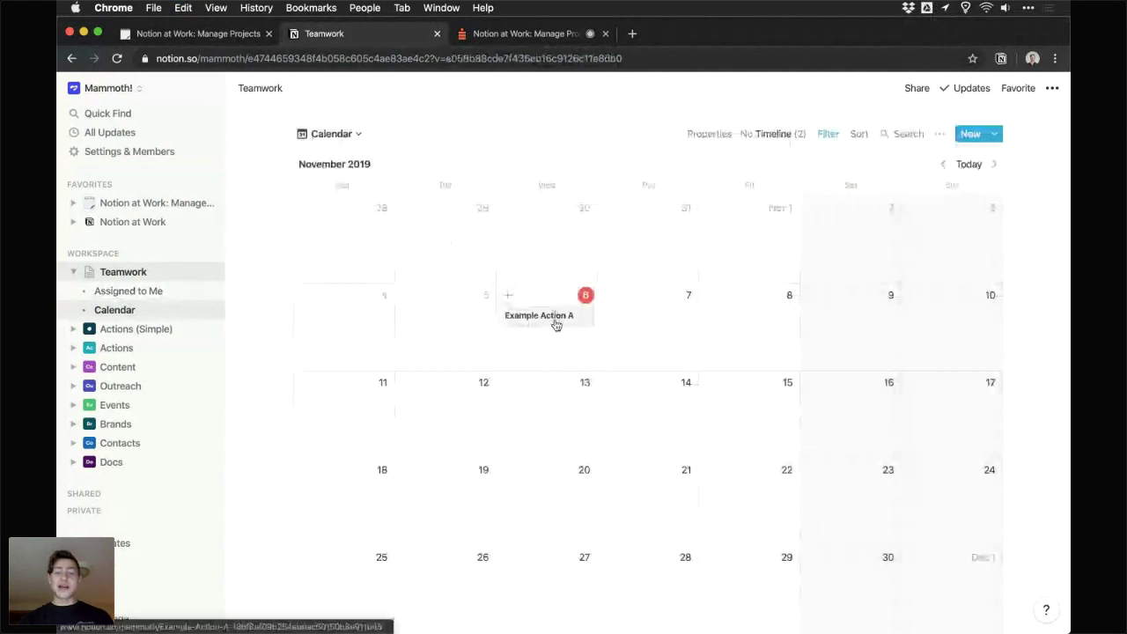
pyautogui.scroll(-1, 569, 324)
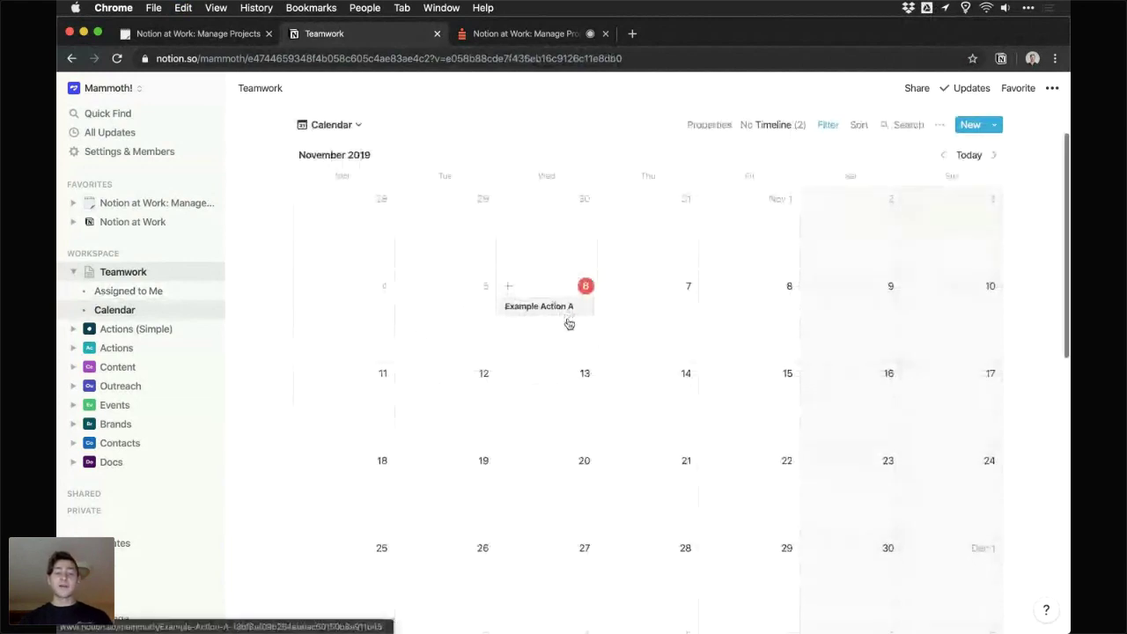
pyautogui.scroll(-1, 569, 324)
pyautogui.scroll(2, 356, 161)
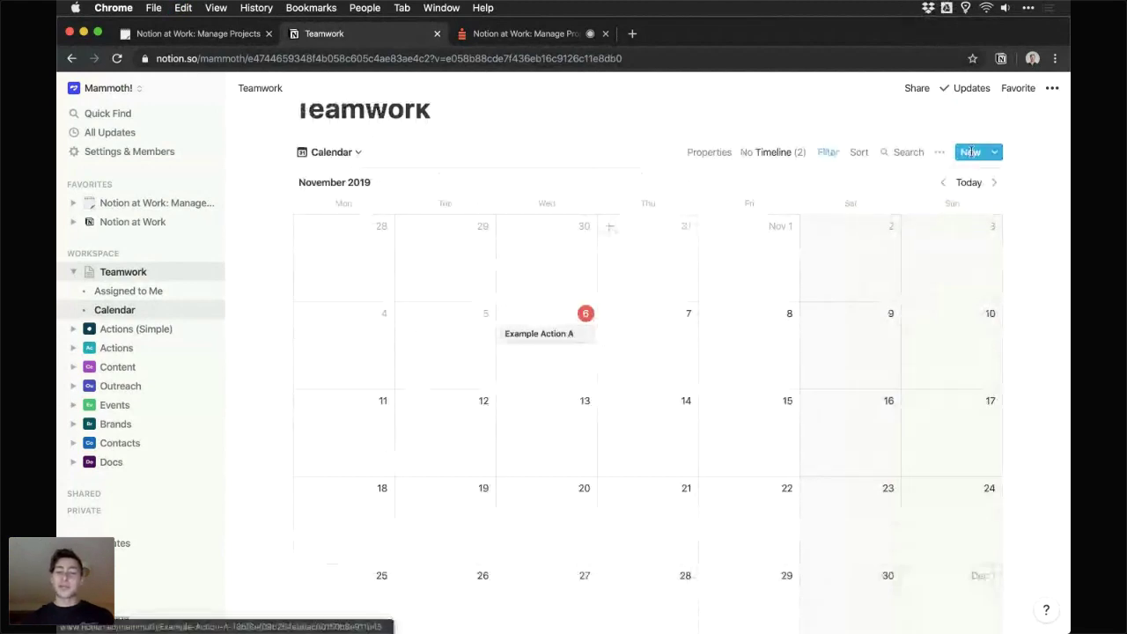
pyautogui.click(836, 154)
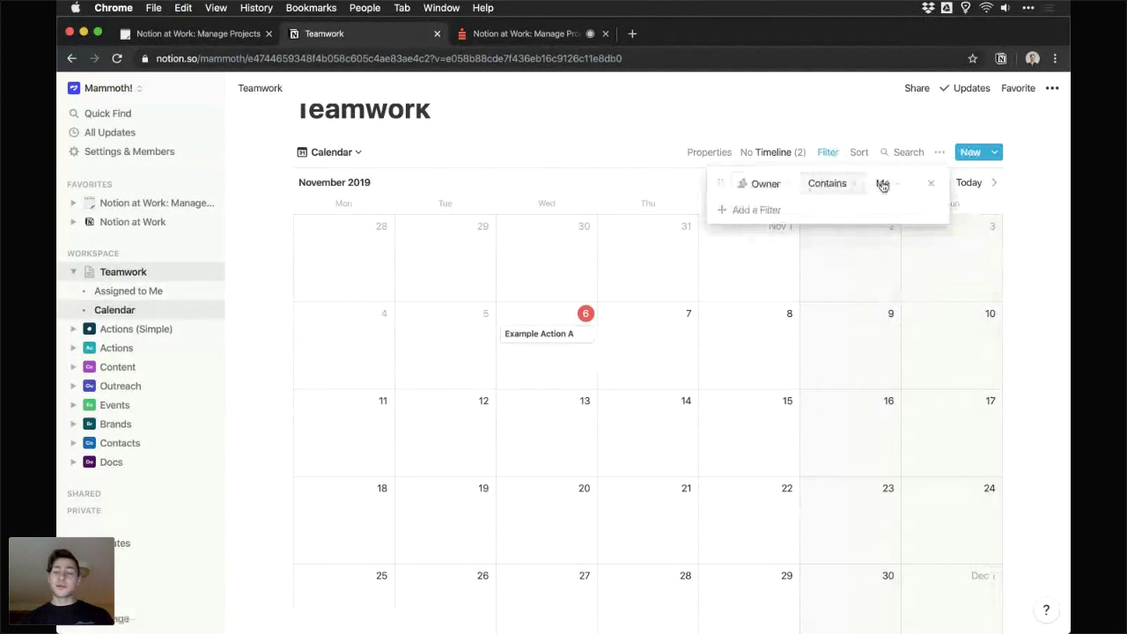
pyautogui.click(931, 186)
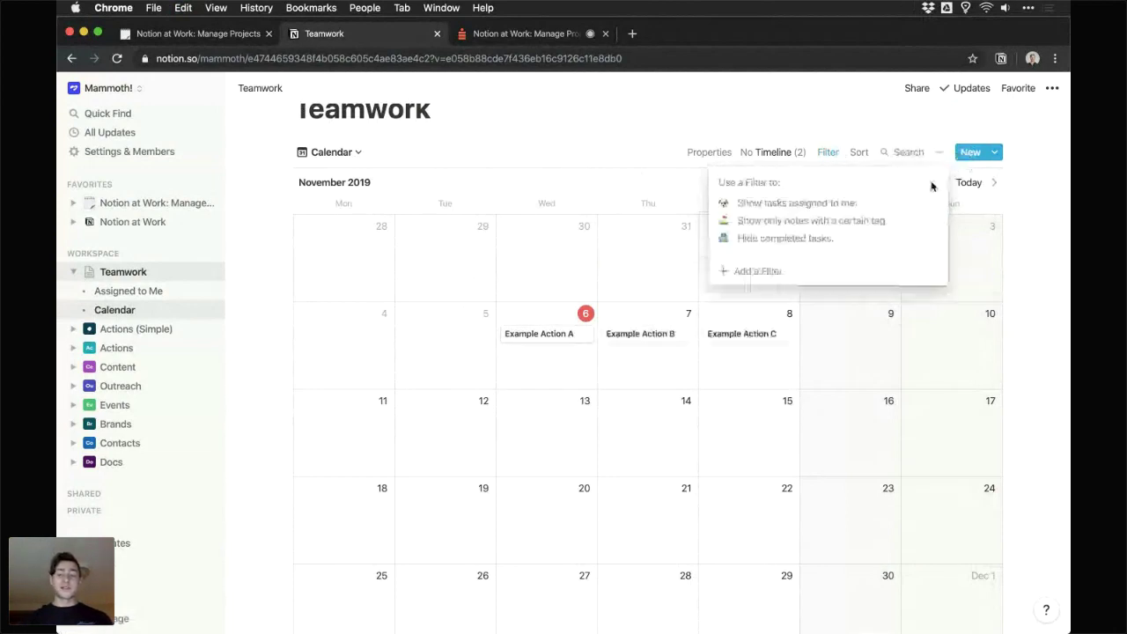
pyautogui.click(736, 130)
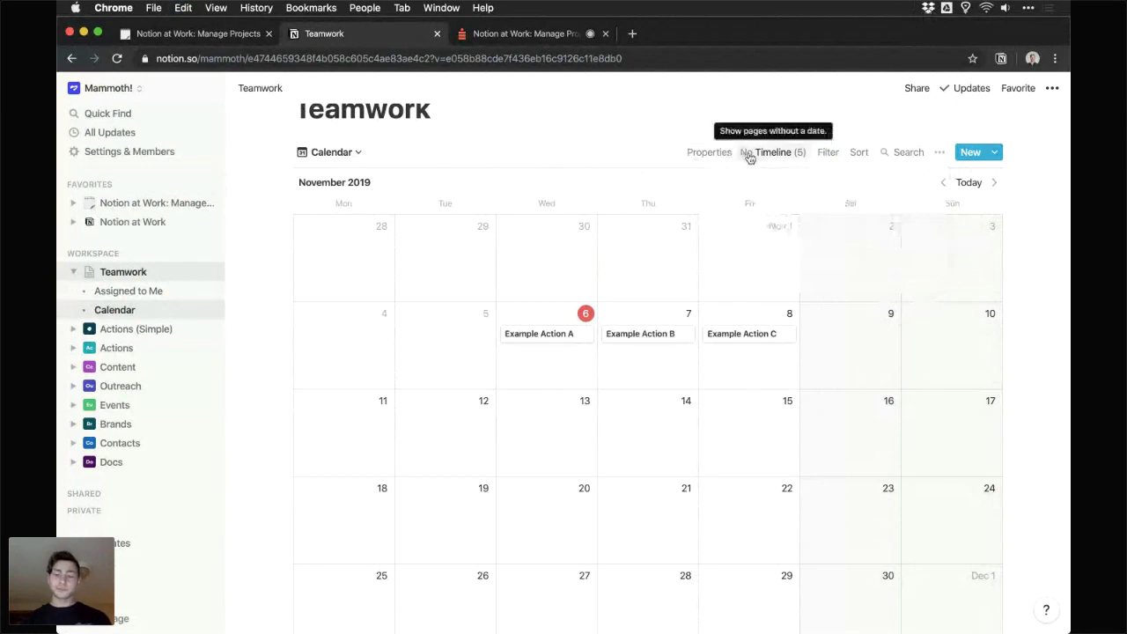
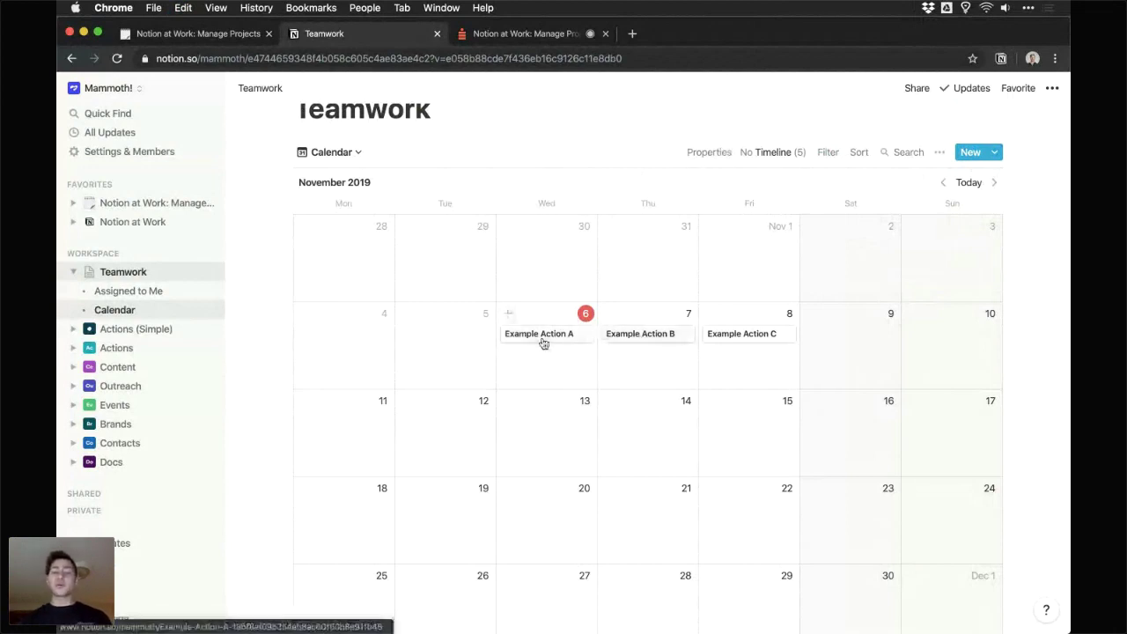
# - Turn on the Owner and Status properties so they appear on the Teamwork calendar cards
pyautogui.click(712, 153)
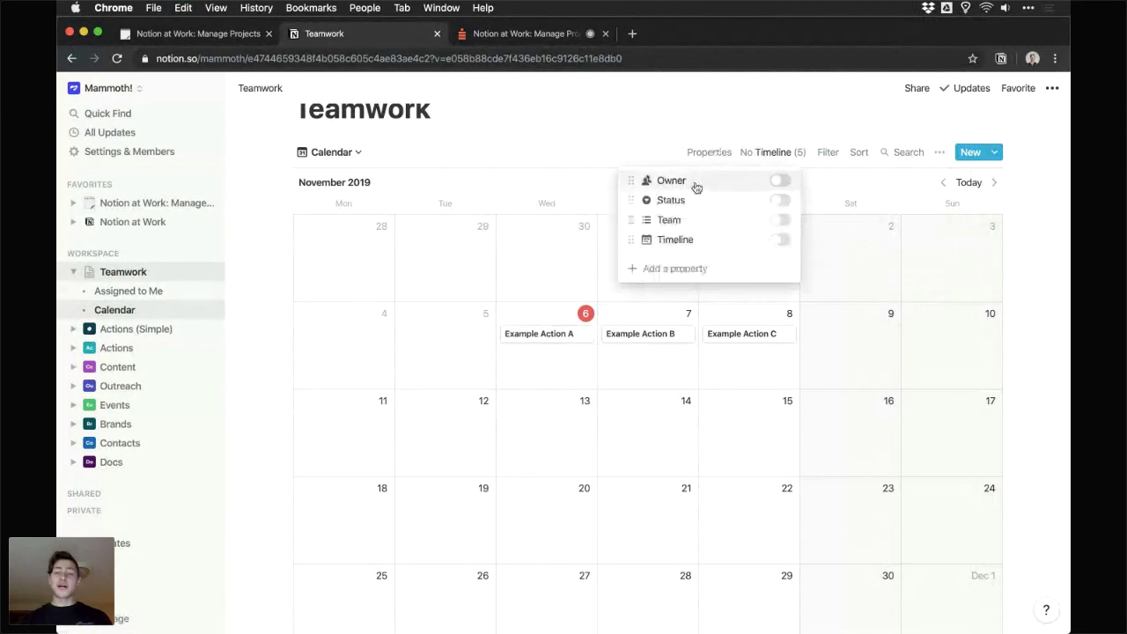
pyautogui.click(780, 183)
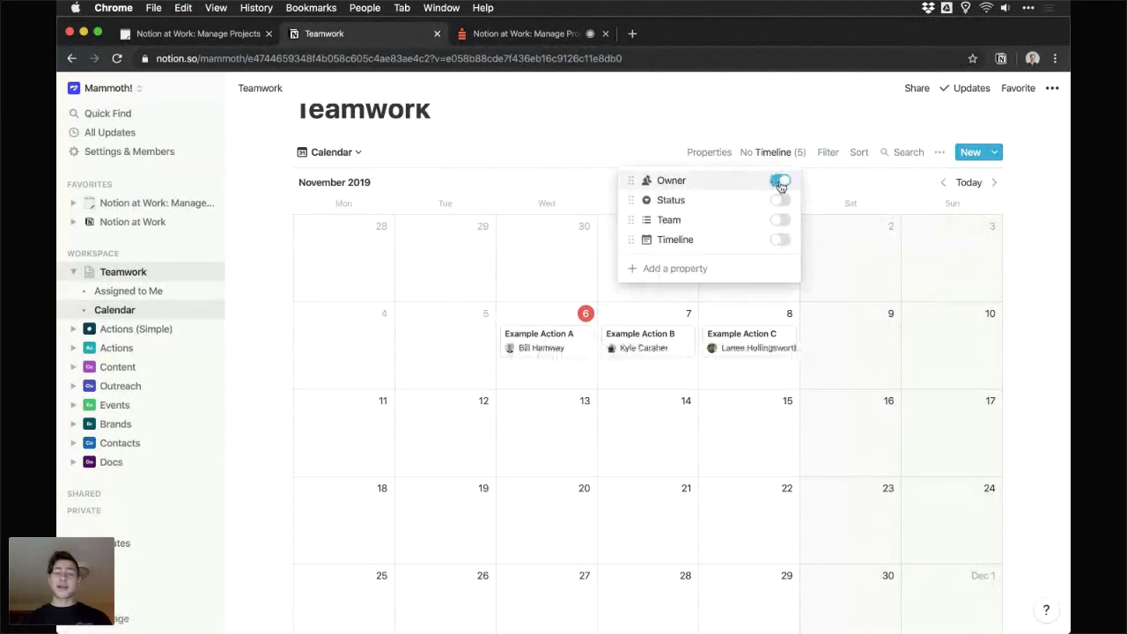
pyautogui.click(781, 201)
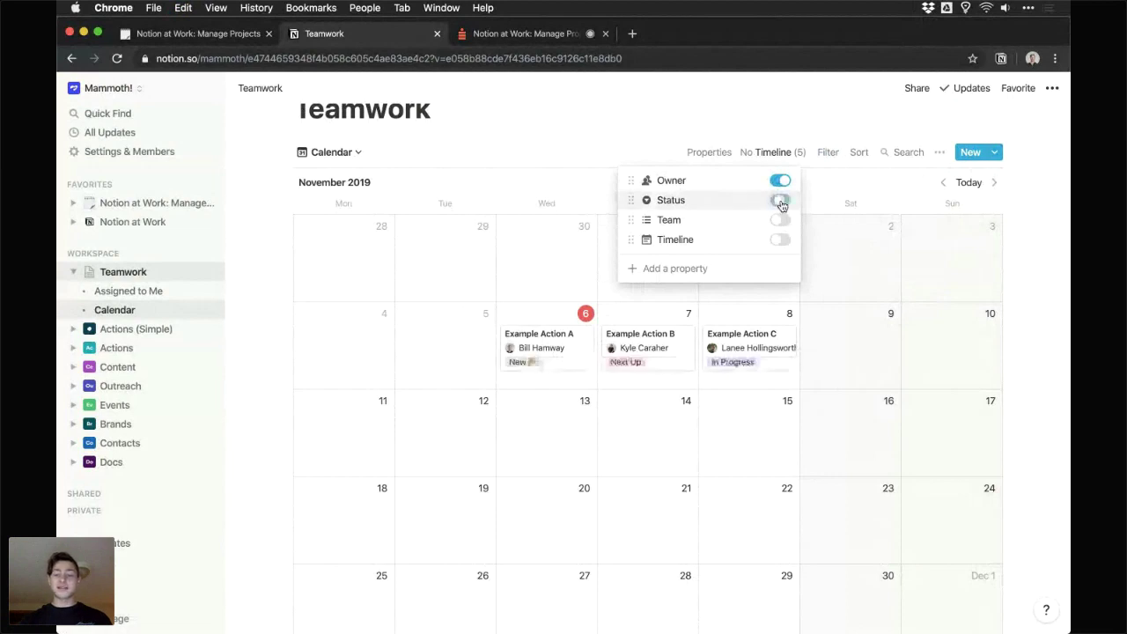
pyautogui.click(773, 118)
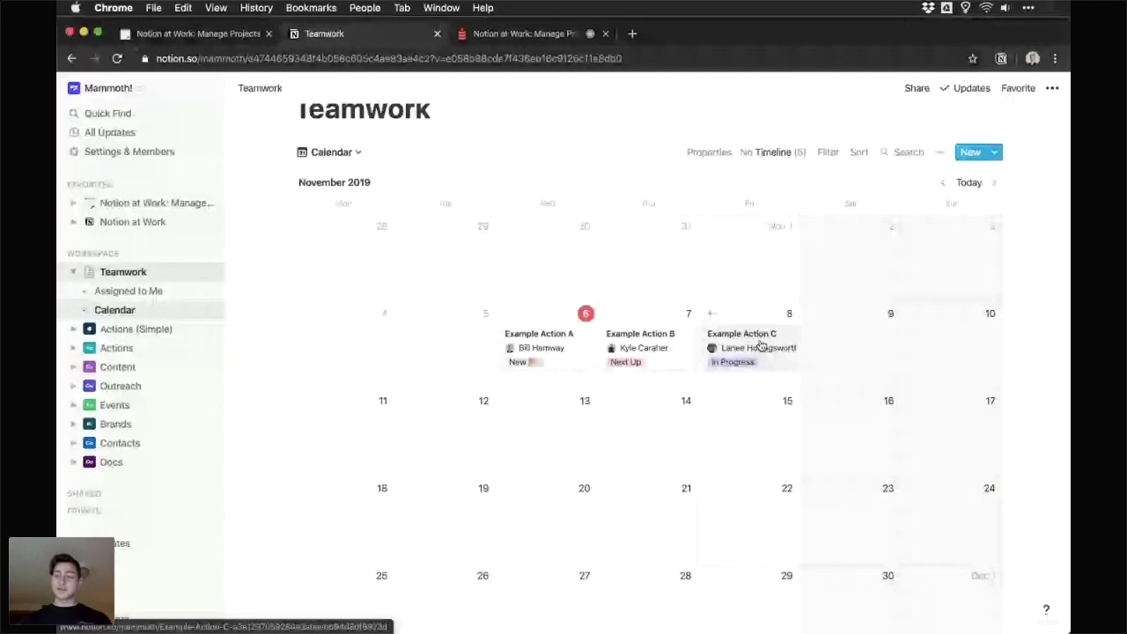
# - Reschedule Example Action C from November 8 to November 11 on the calendar
pyautogui.moveTo(762, 345); pyautogui.dragTo(684, 436)
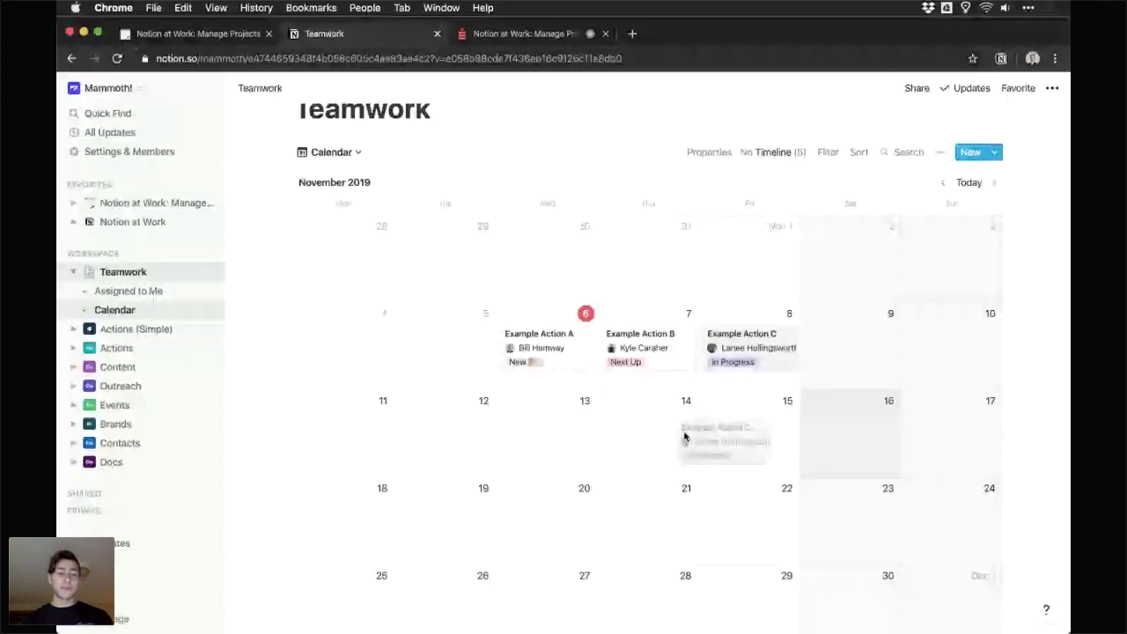
pyautogui.moveTo(684, 436); pyautogui.dragTo(303, 427)
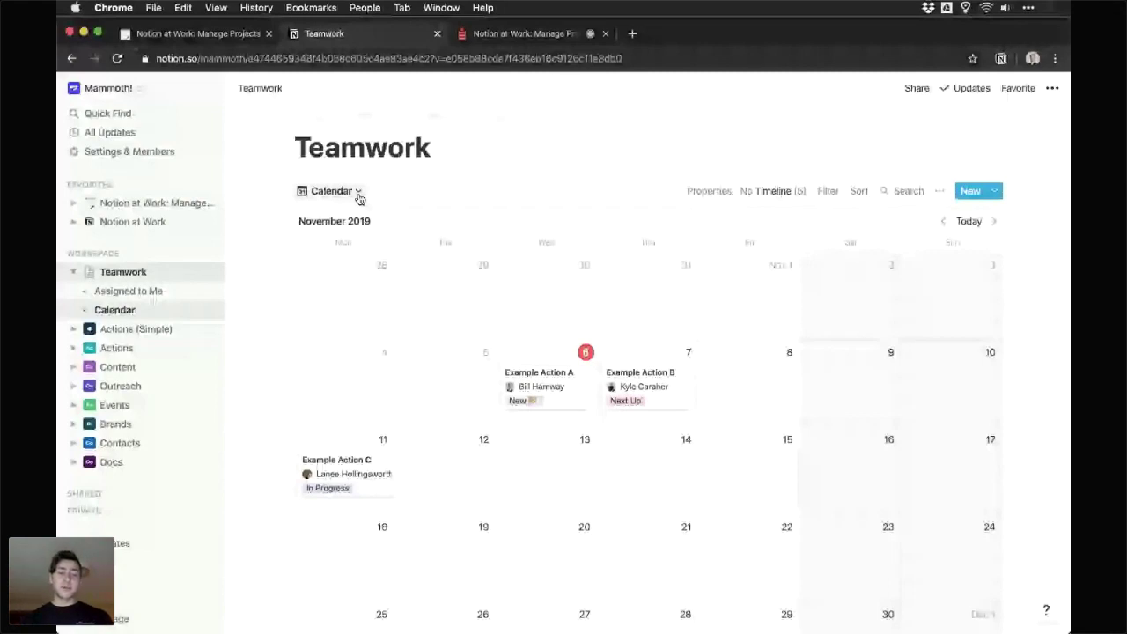
# - Add a Board-layout view named 'Board' showing the actions in status columns
pyautogui.click(358, 197)
pyautogui.click(301, 267)
pyautogui.write('Boar')
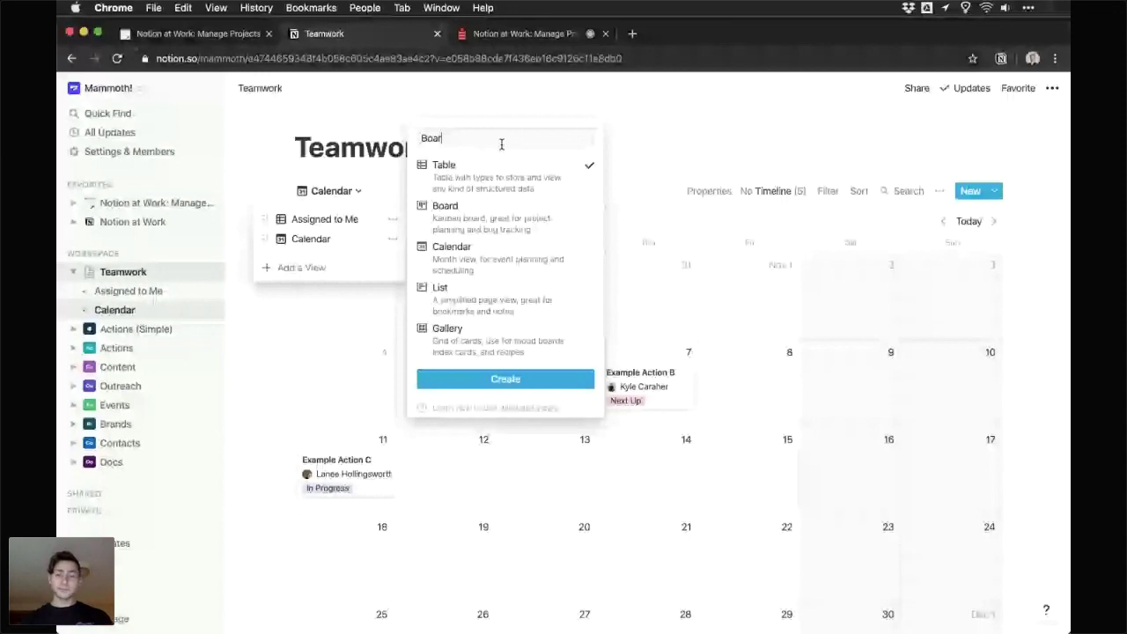
pyautogui.write('d')
pyautogui.click(445, 205)
pyautogui.click(505, 379)
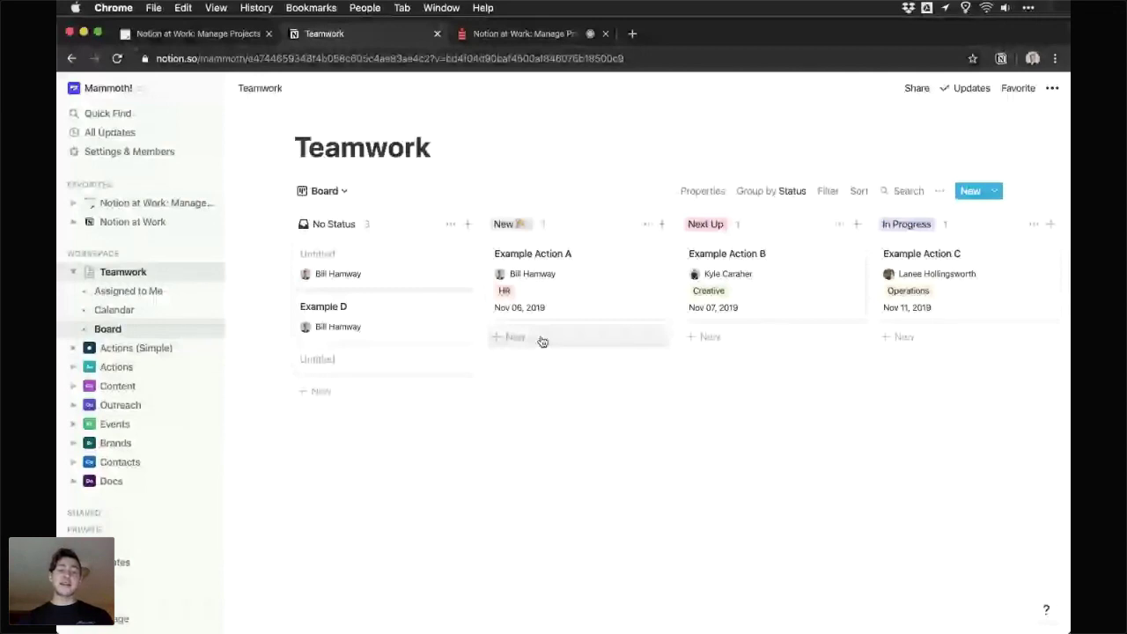
pyautogui.hscroll(1, 542, 342)
pyautogui.click(415, 224)
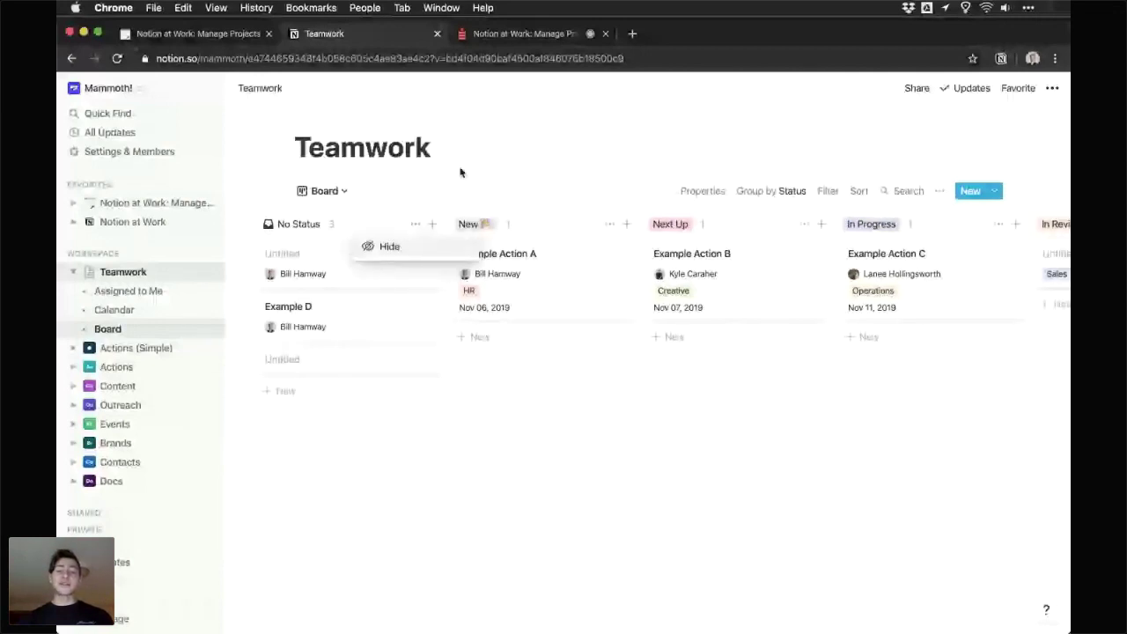
pyautogui.click(524, 221)
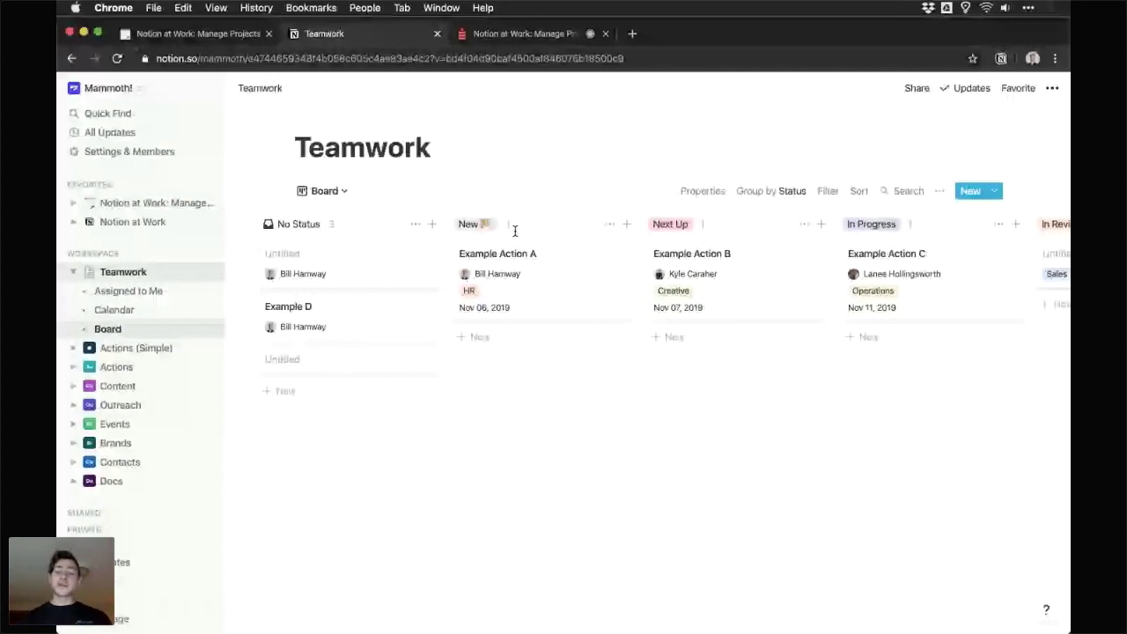
pyautogui.click(702, 190)
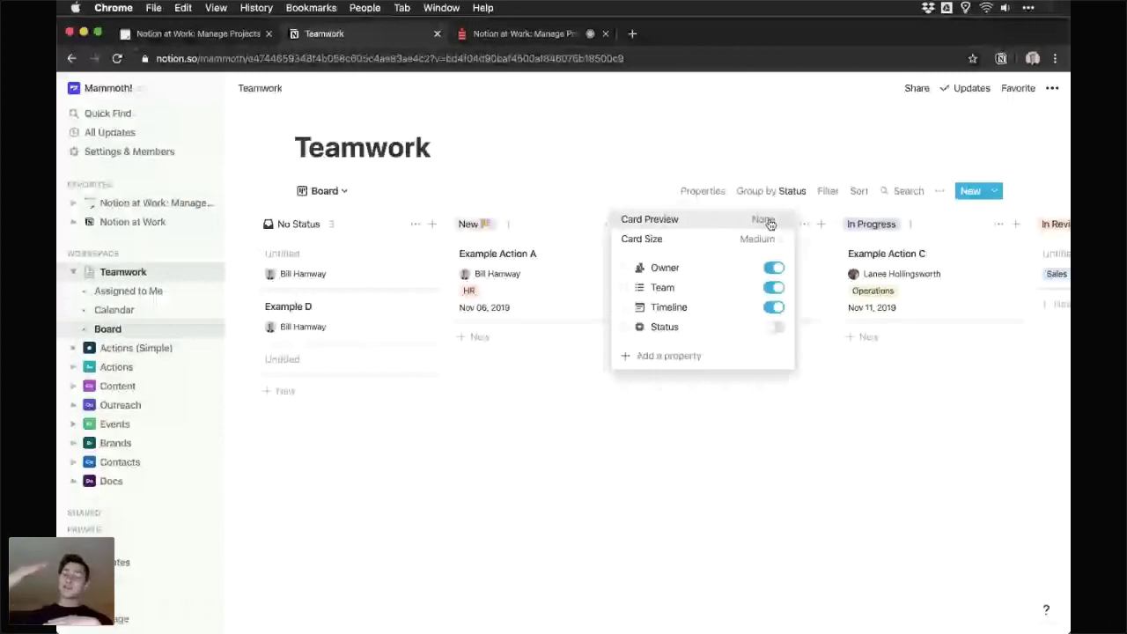
# - Switch the Board view's card size to Large, leaving Status hidden on the cards
pyautogui.click(766, 220)
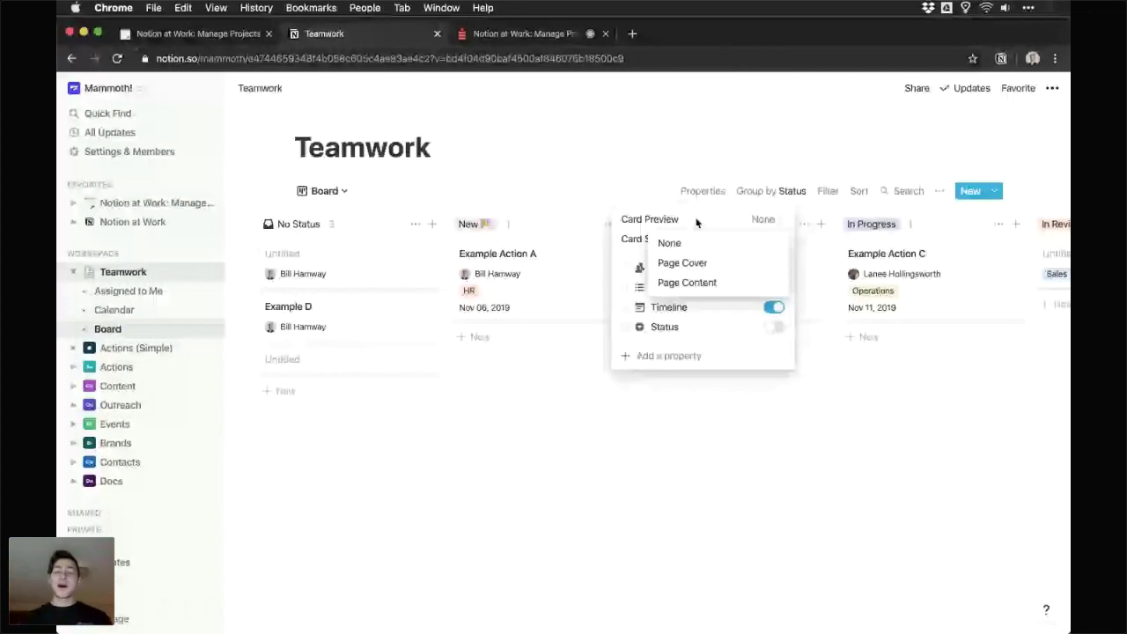
pyautogui.click(752, 239)
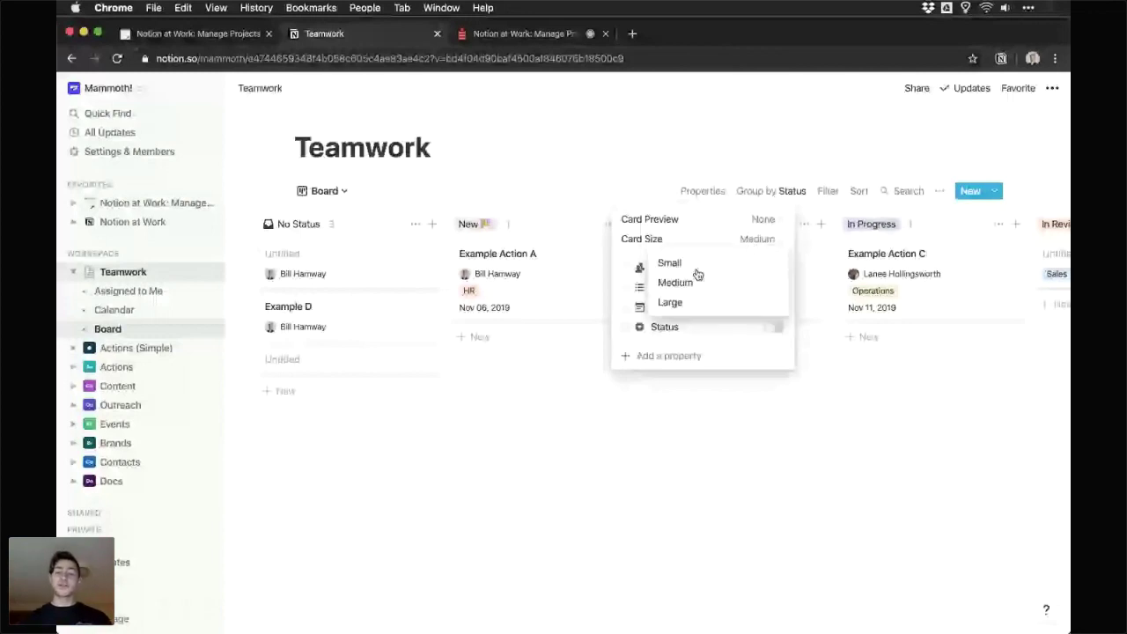
pyautogui.click(598, 300)
pyautogui.hscroll(2, 598, 300)
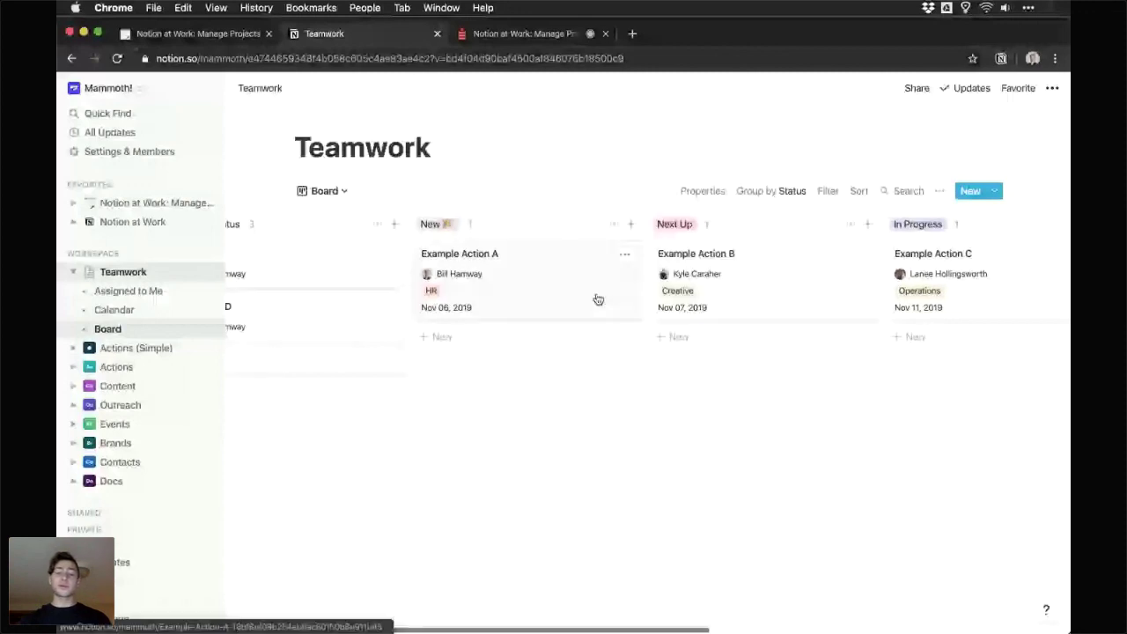
pyautogui.hscroll(1, 598, 301)
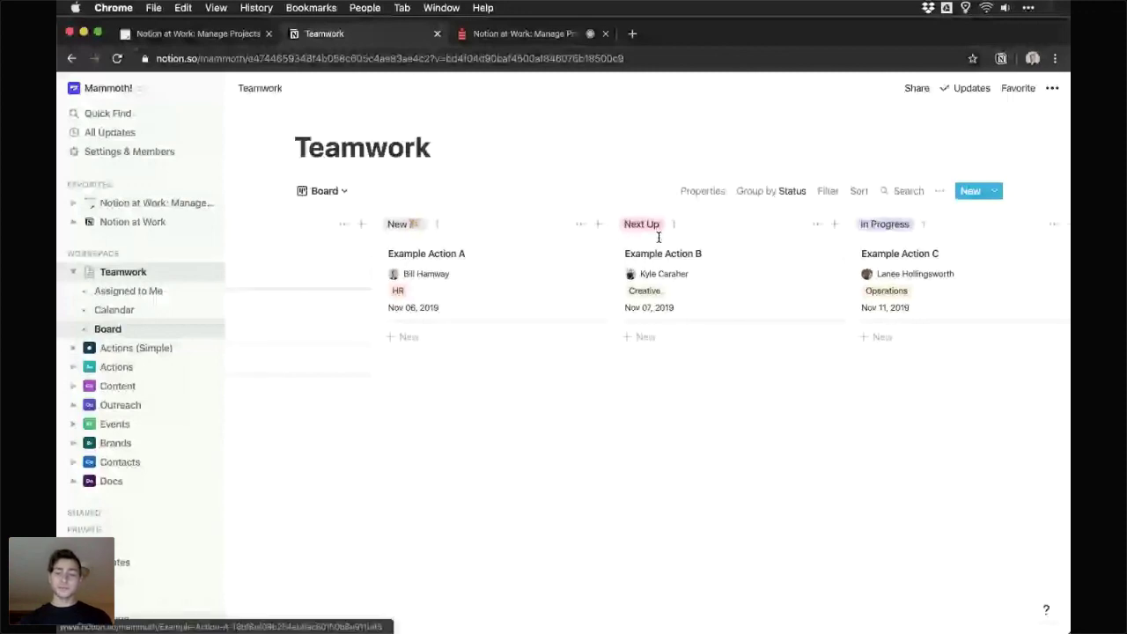
pyautogui.click(702, 190)
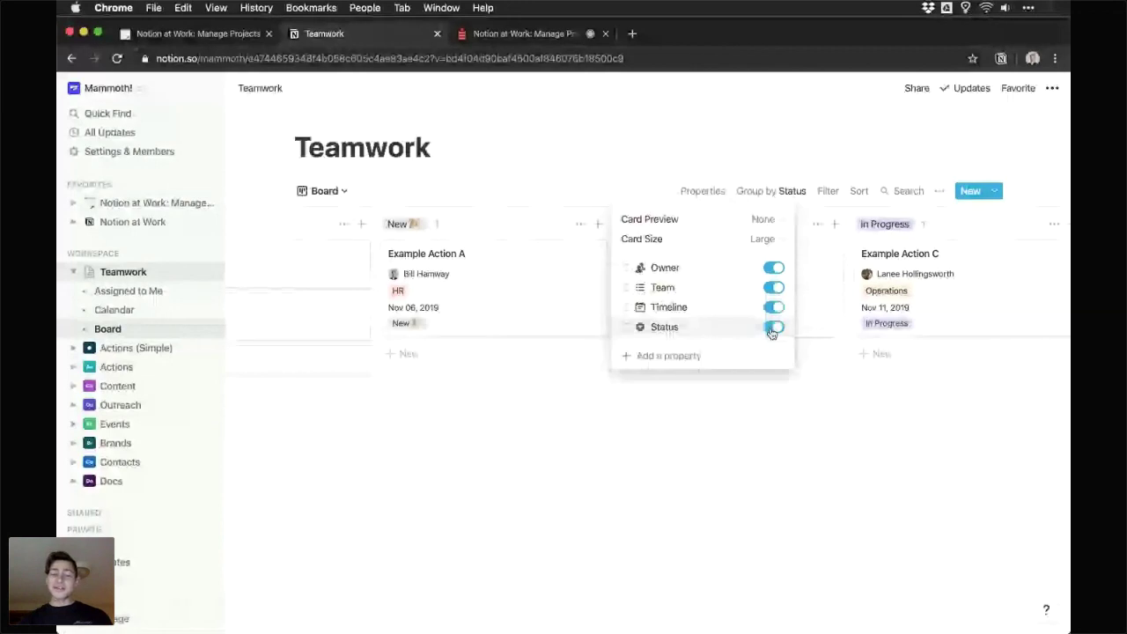
pyautogui.click(773, 327)
pyautogui.click(772, 326)
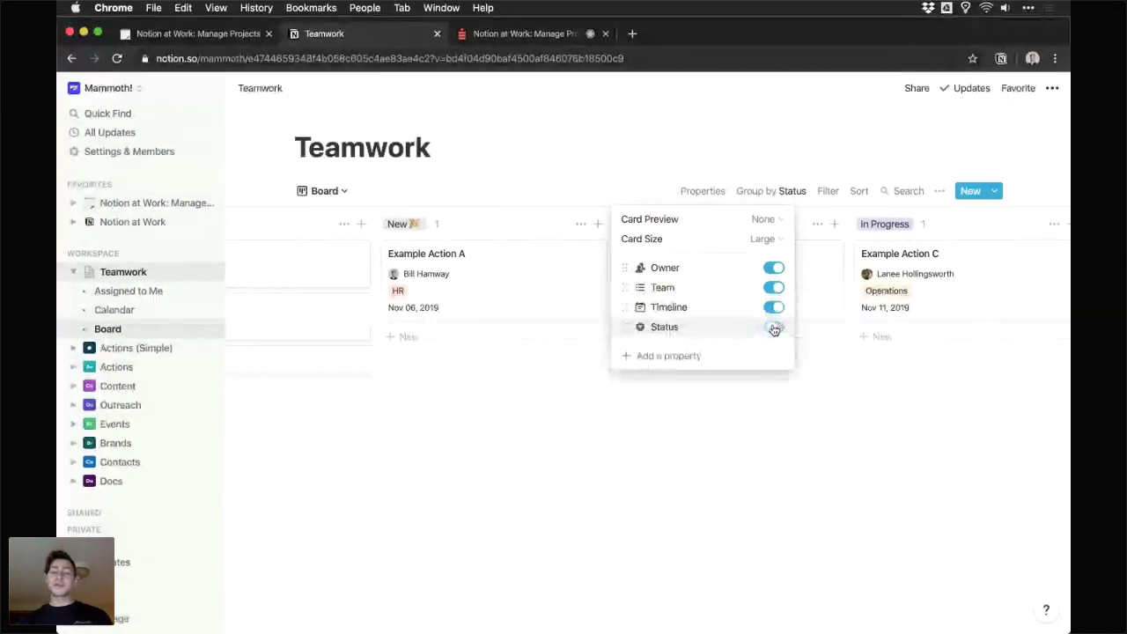
pyautogui.click(503, 208)
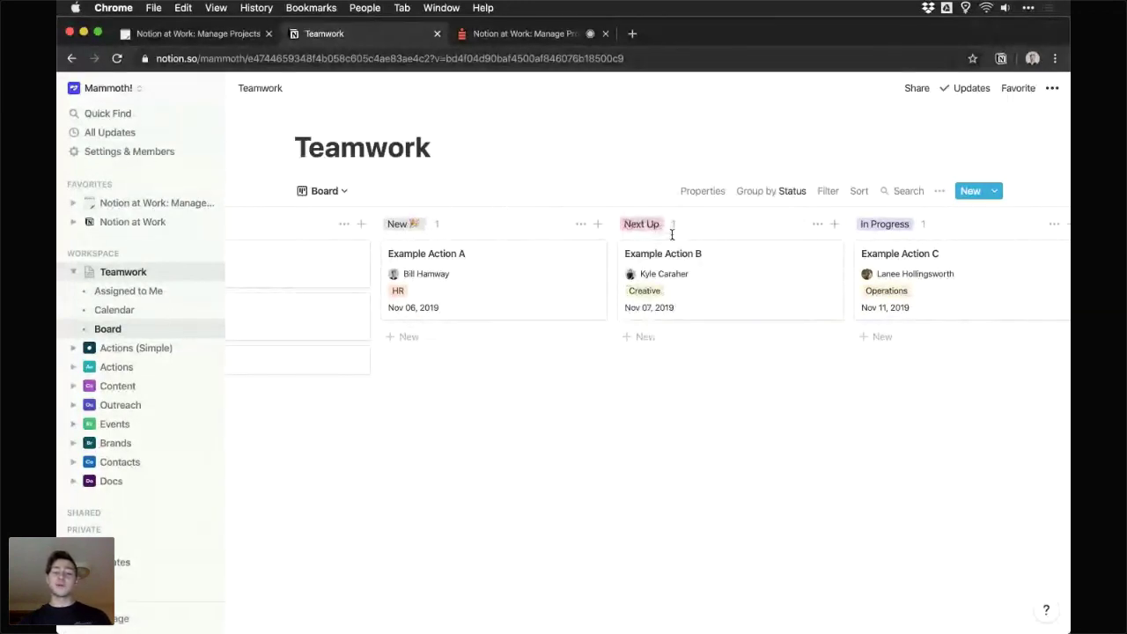
pyautogui.hscroll(2, 896, 231)
pyautogui.hscroll(3, 896, 232)
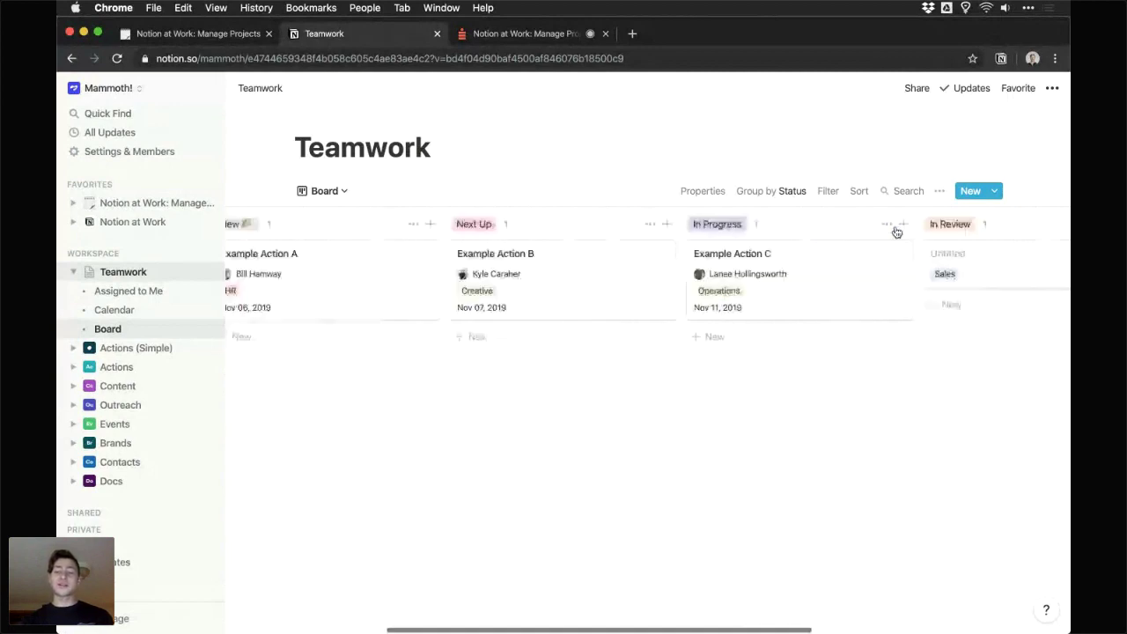
pyautogui.click(769, 192)
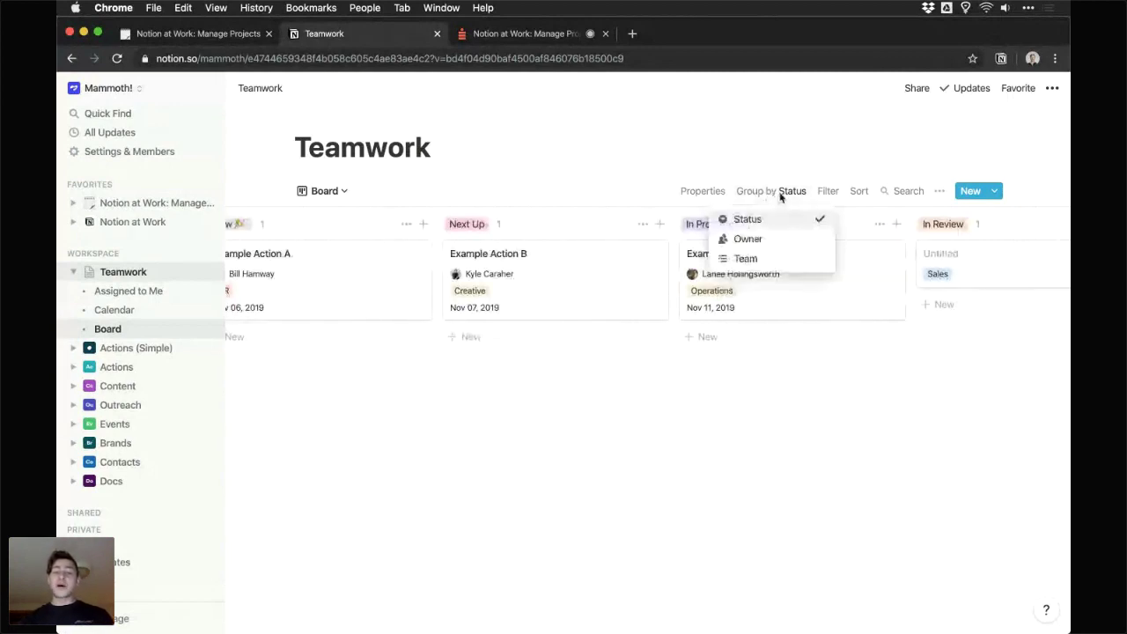
pyautogui.click(764, 260)
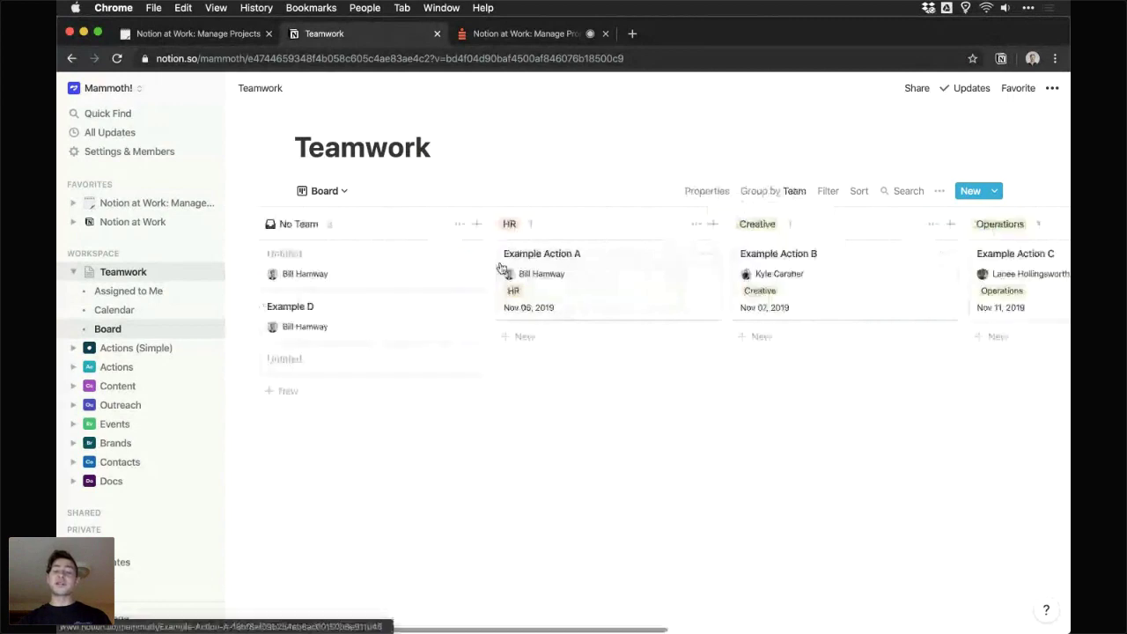
pyautogui.click(792, 191)
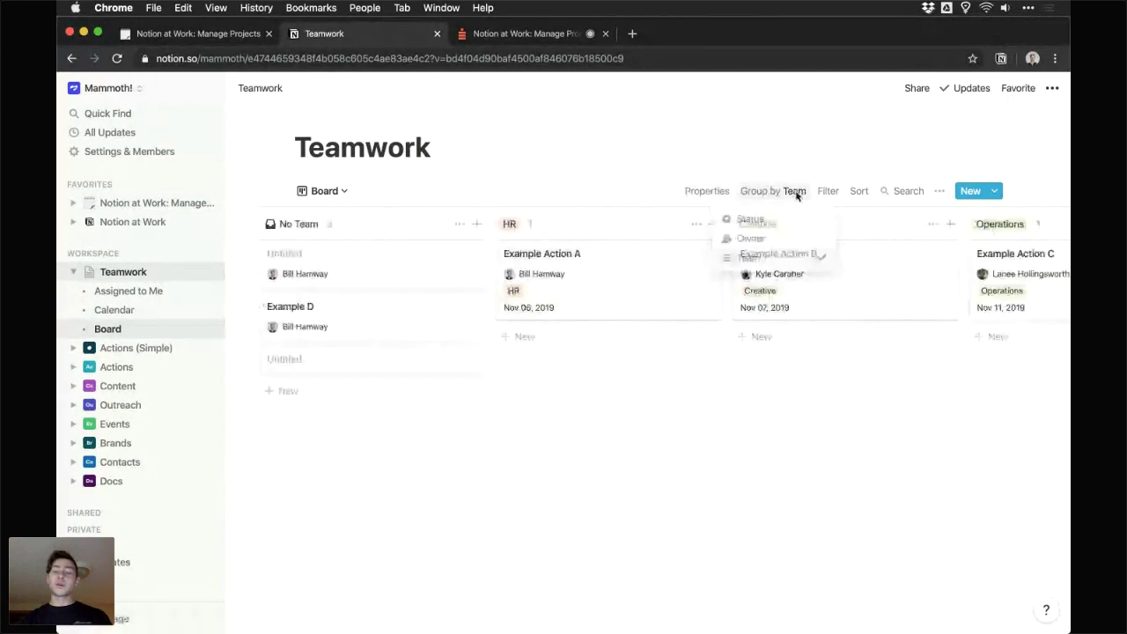
pyautogui.click(791, 244)
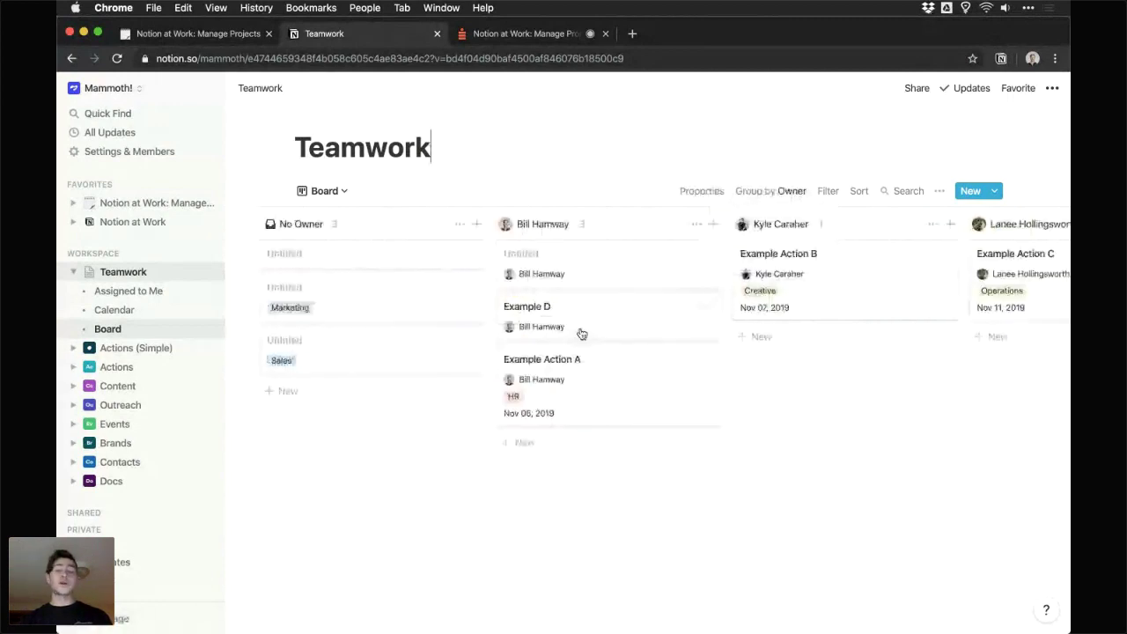
pyautogui.hscroll(2, 579, 341)
pyautogui.hscroll(2, 578, 350)
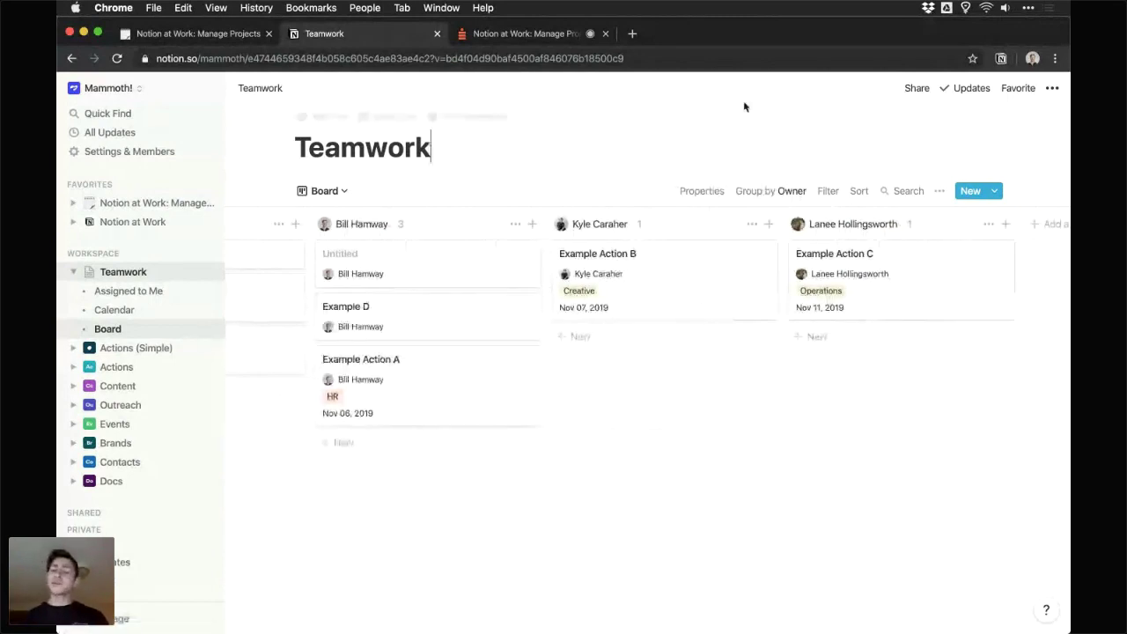
pyautogui.click(764, 191)
pyautogui.click(746, 220)
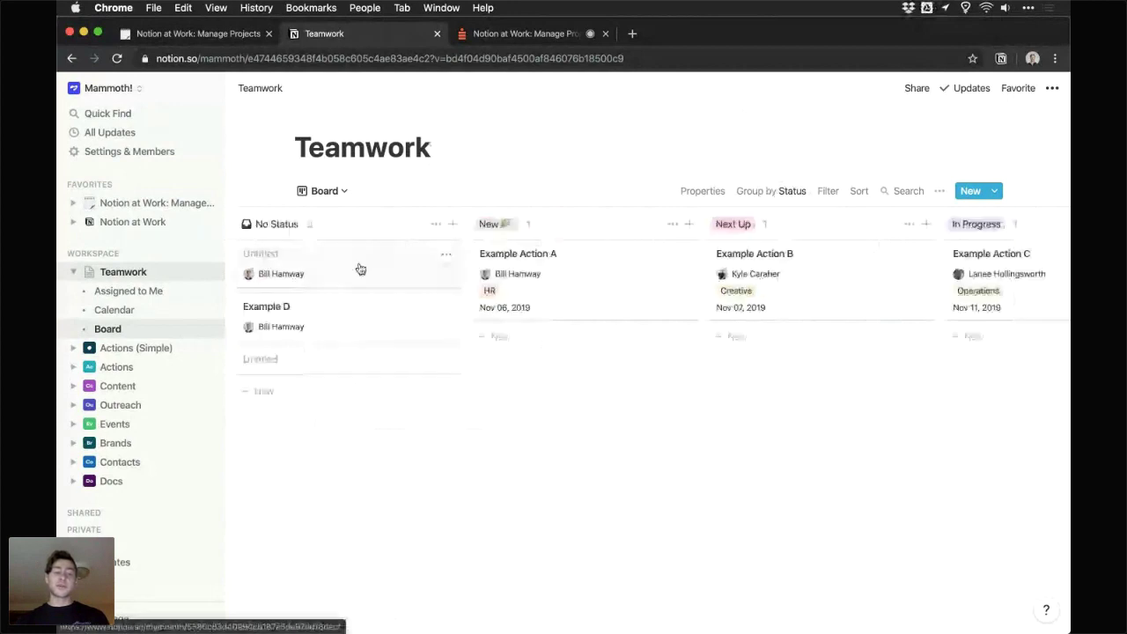
# - Move the untitled card and Example D from No Status into the New column
pyautogui.moveTo(360, 269); pyautogui.dragTo(546, 329)
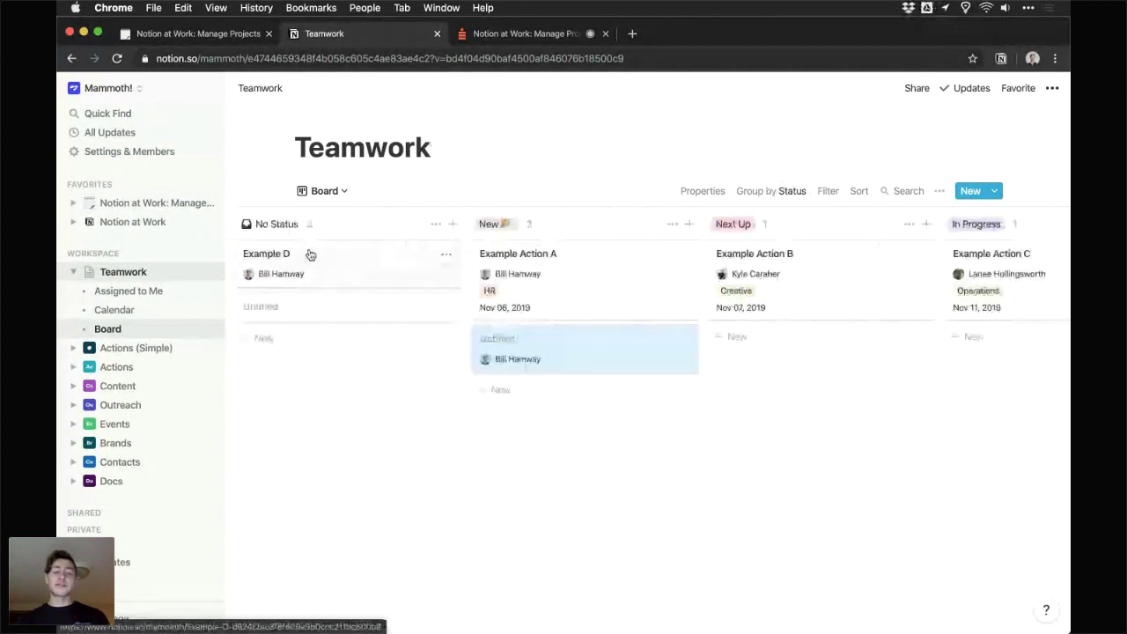
pyautogui.moveTo(372, 262); pyautogui.dragTo(578, 316)
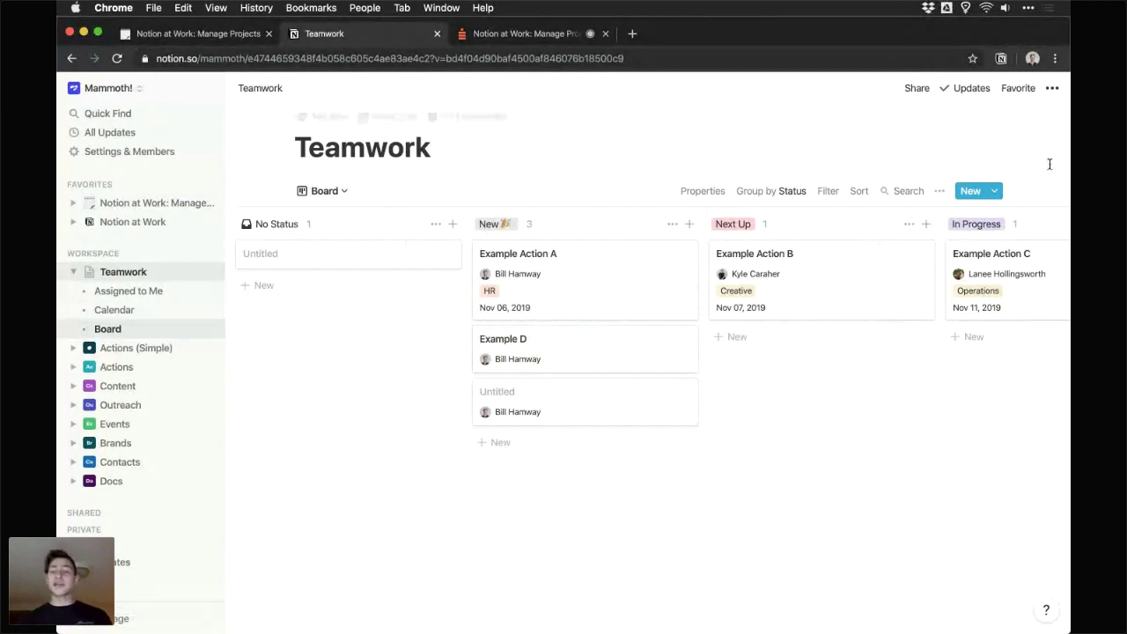
pyautogui.click(996, 191)
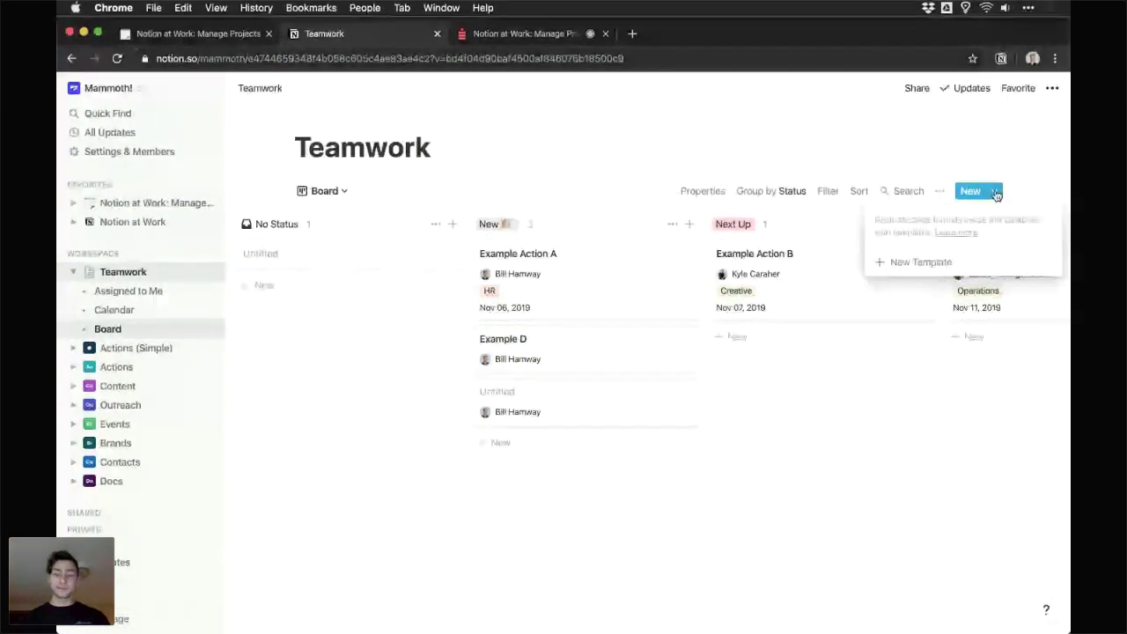
# - Create a Teamwork template 'Weekly Team Huddle' with Status New and Team Operations
pyautogui.click(920, 261)
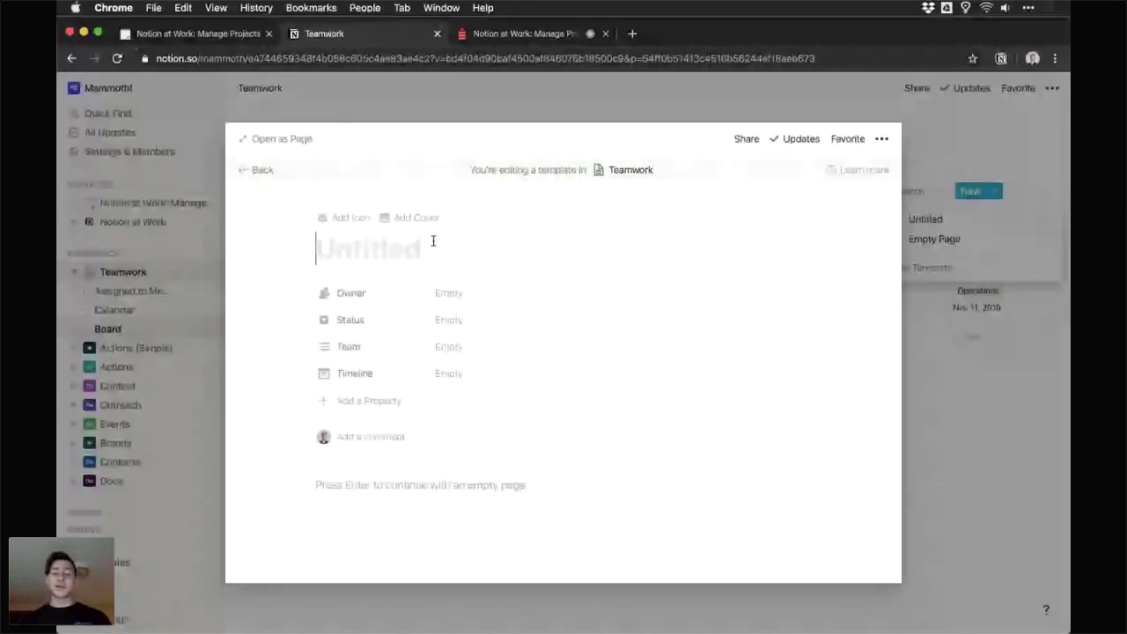
pyautogui.click(476, 319)
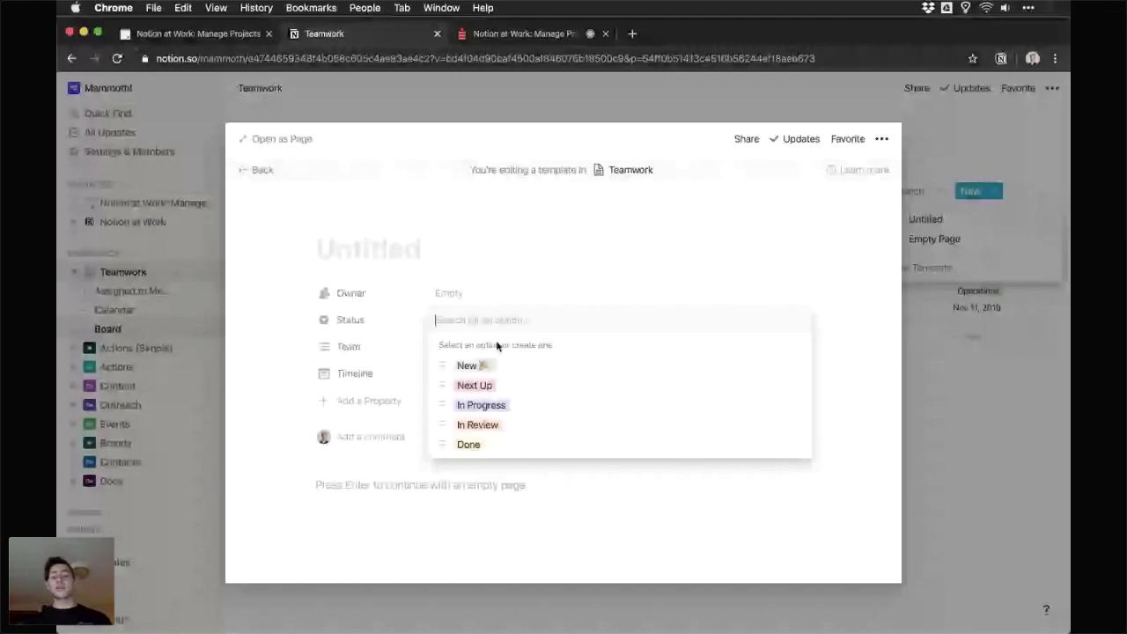
pyautogui.click(467, 365)
pyautogui.click(466, 245)
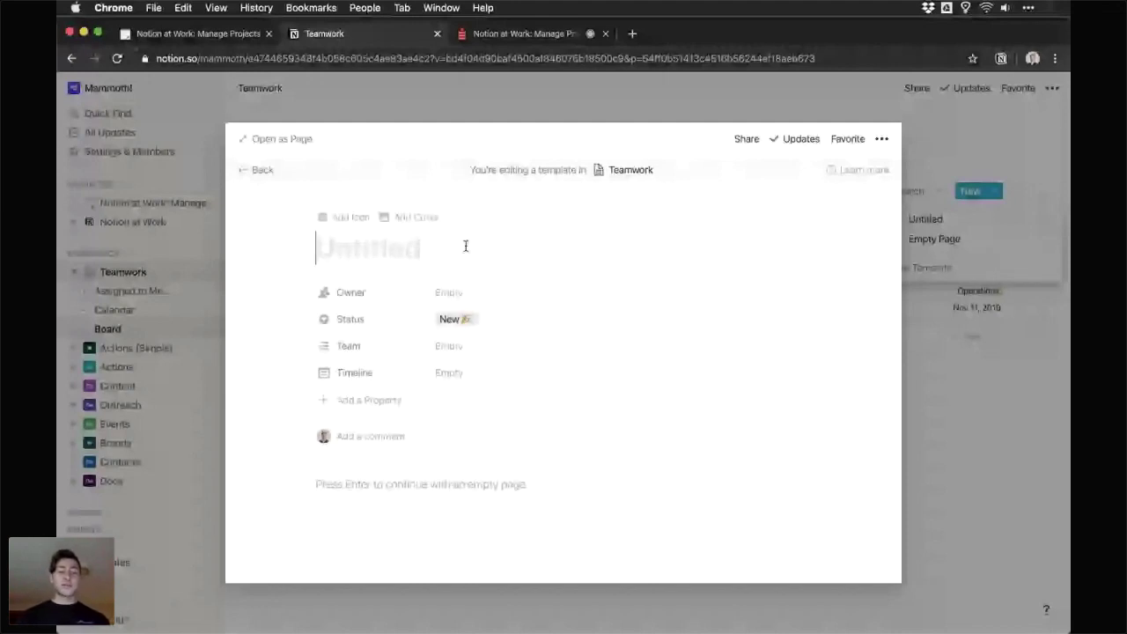
pyautogui.write('Weekly Te')
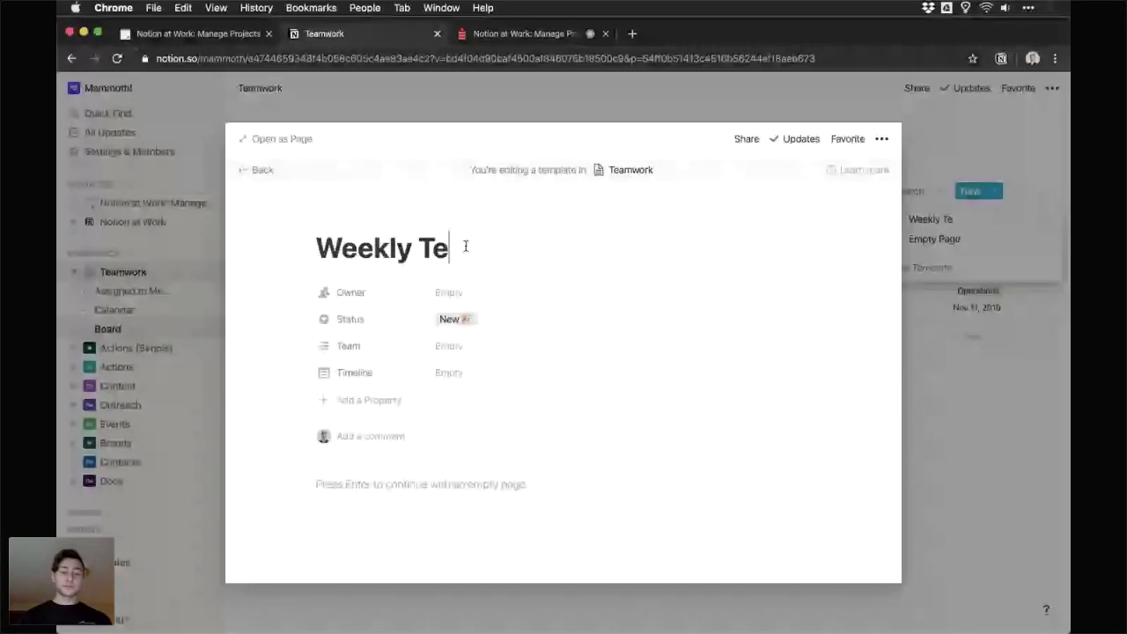
pyautogui.write('am Hudd')
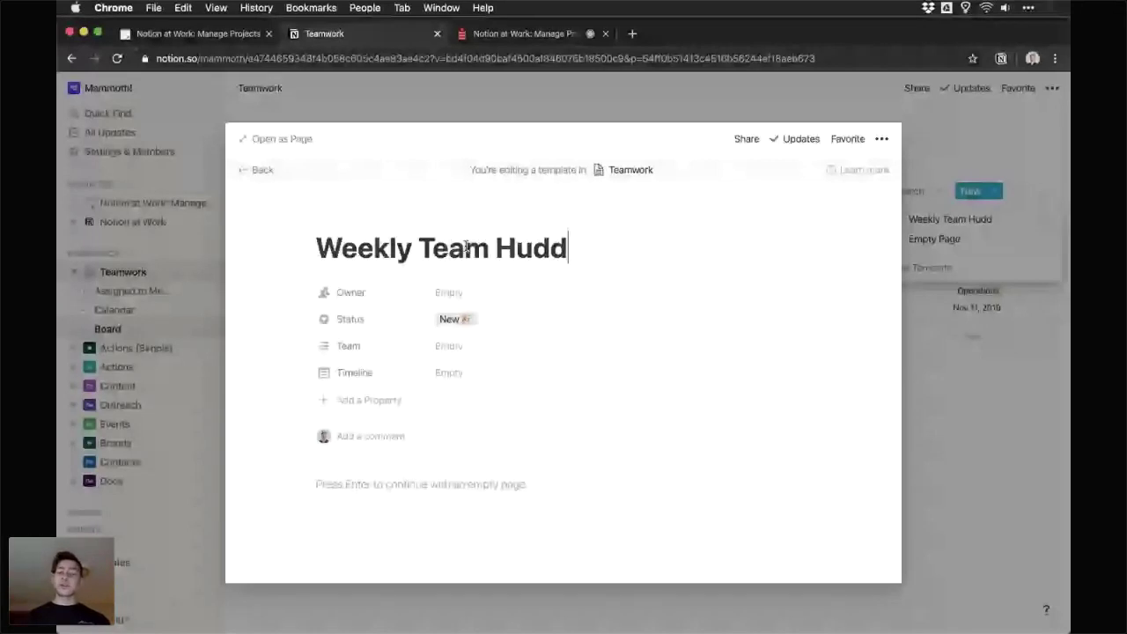
pyautogui.write('le')
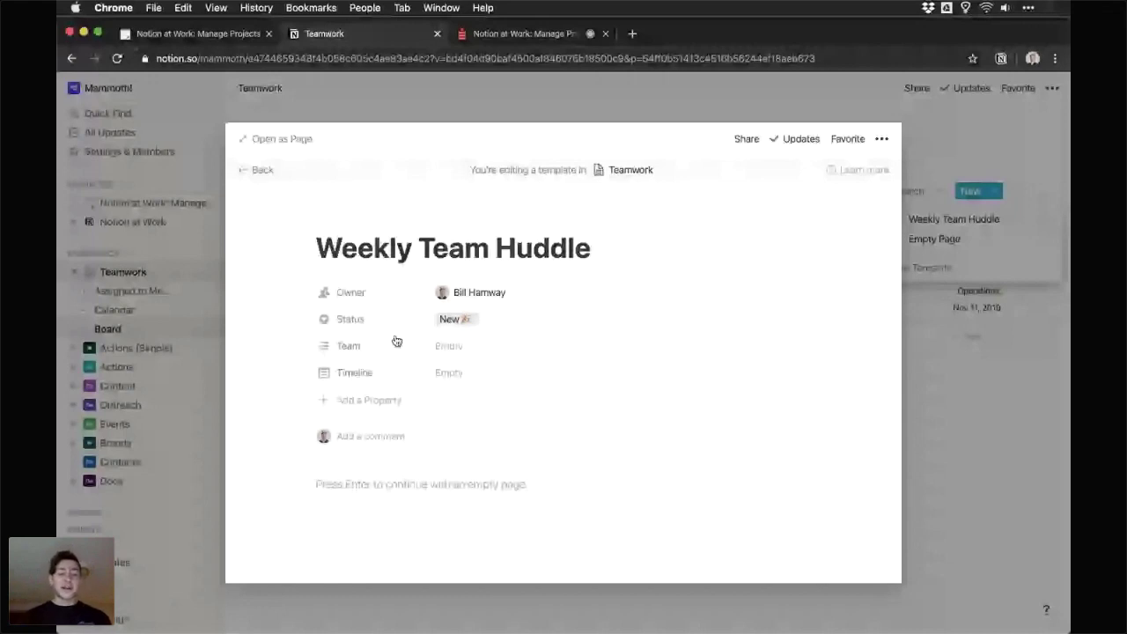
pyautogui.click(446, 345)
pyautogui.click(518, 406)
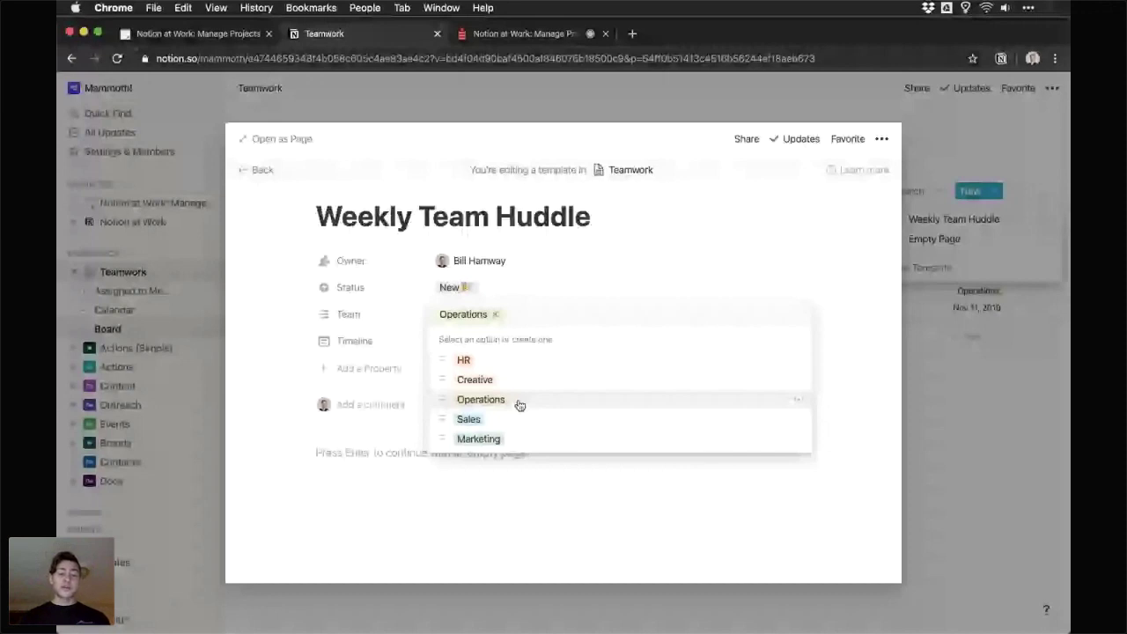
pyautogui.press('Escape')
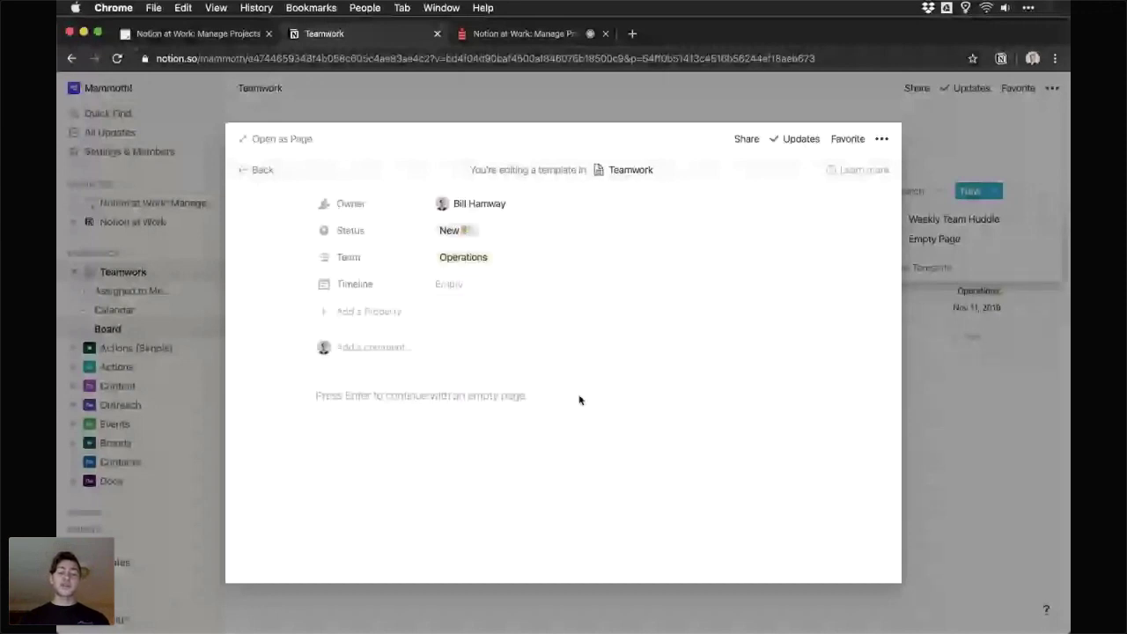
pyautogui.press('Return')
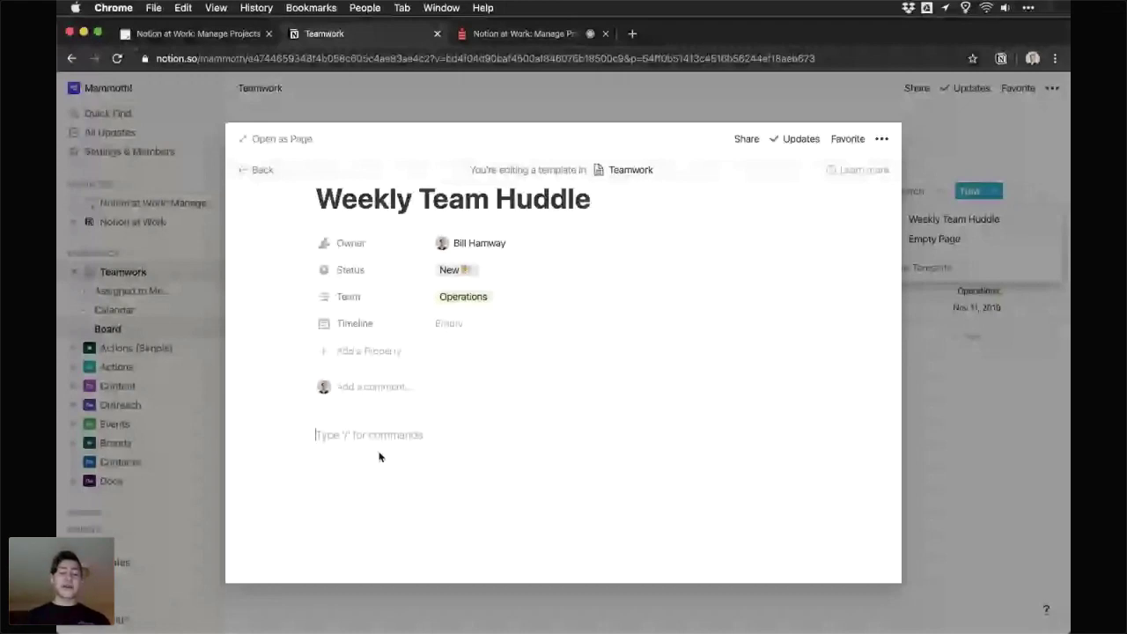
# - Add a 'Week Plan' Heading 1 to the template body
pyautogui.write('/')
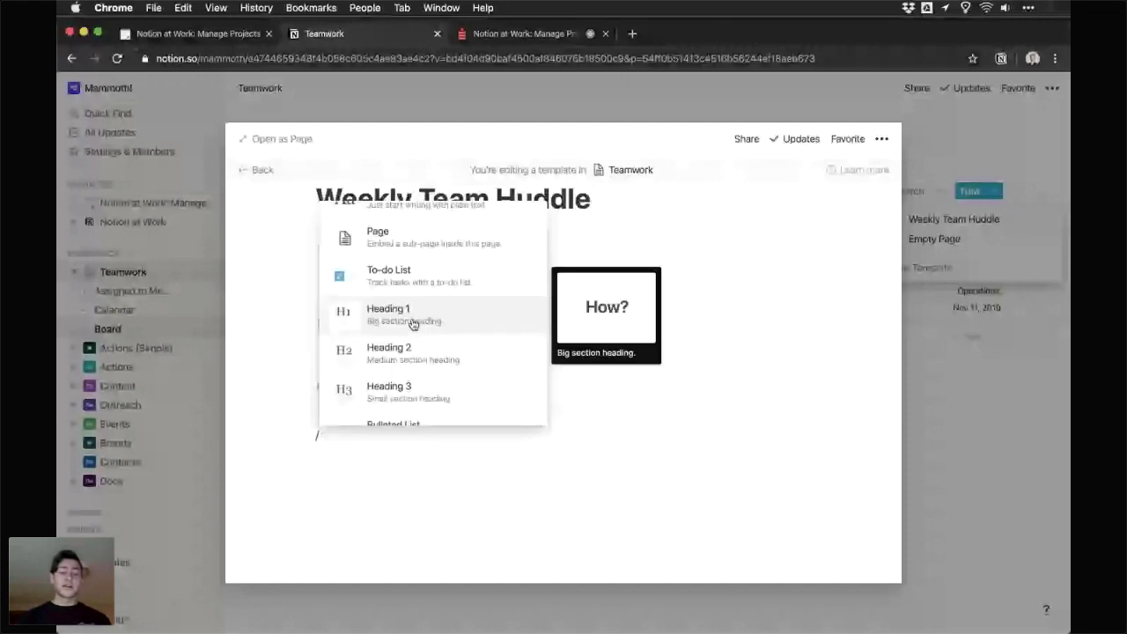
pyautogui.click(413, 324)
pyautogui.write('Wee')
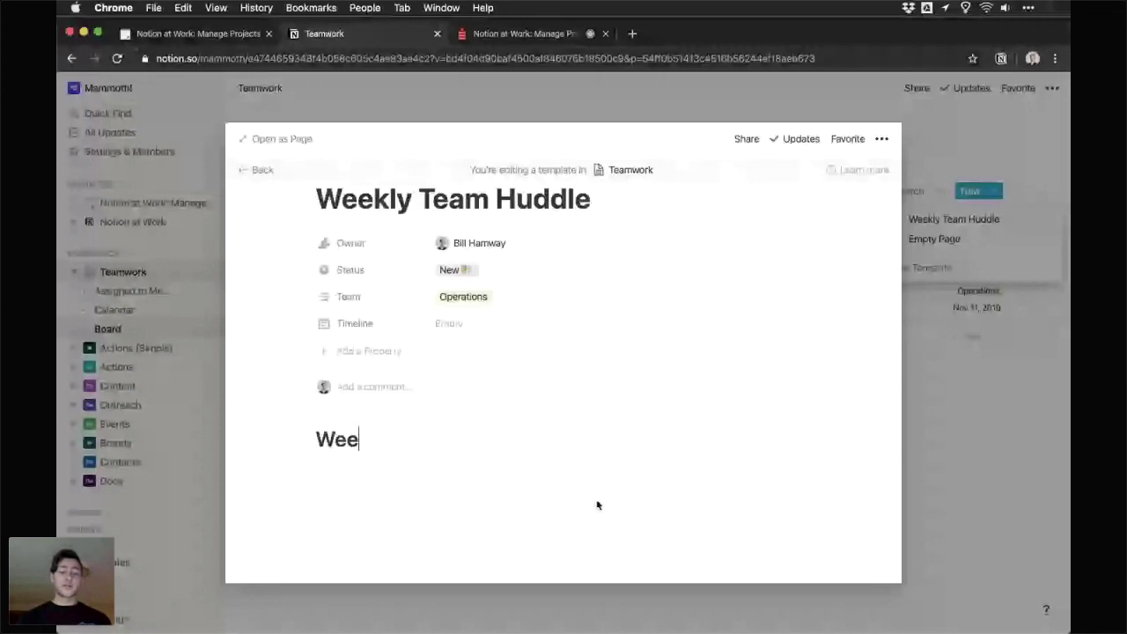
pyautogui.write('k')
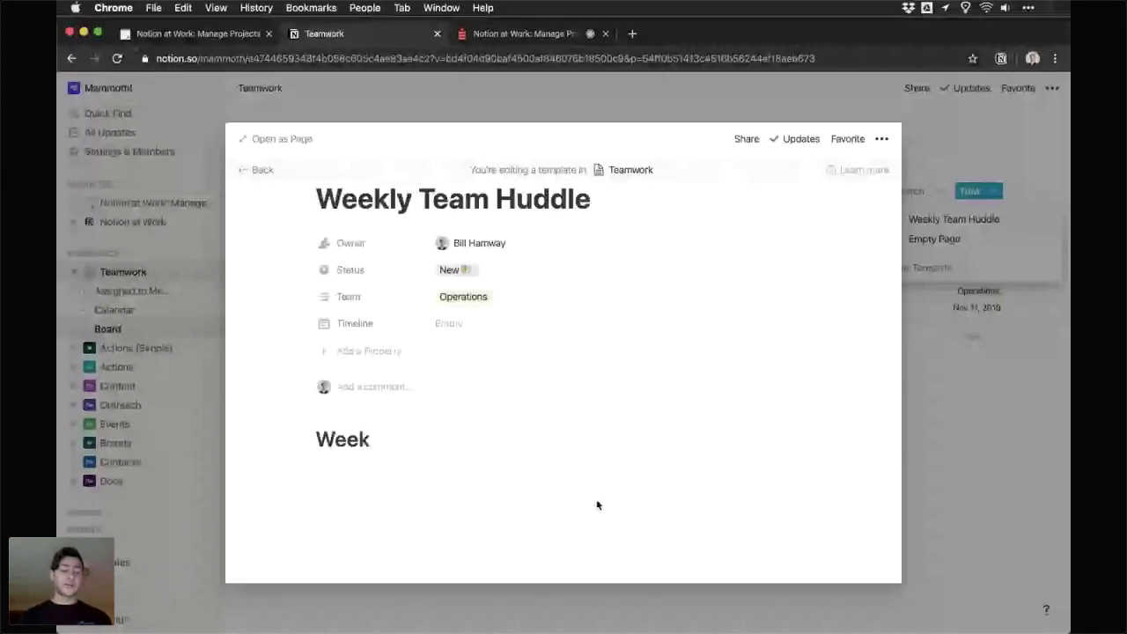
pyautogui.write(' Plan')
pyautogui.press('Return')
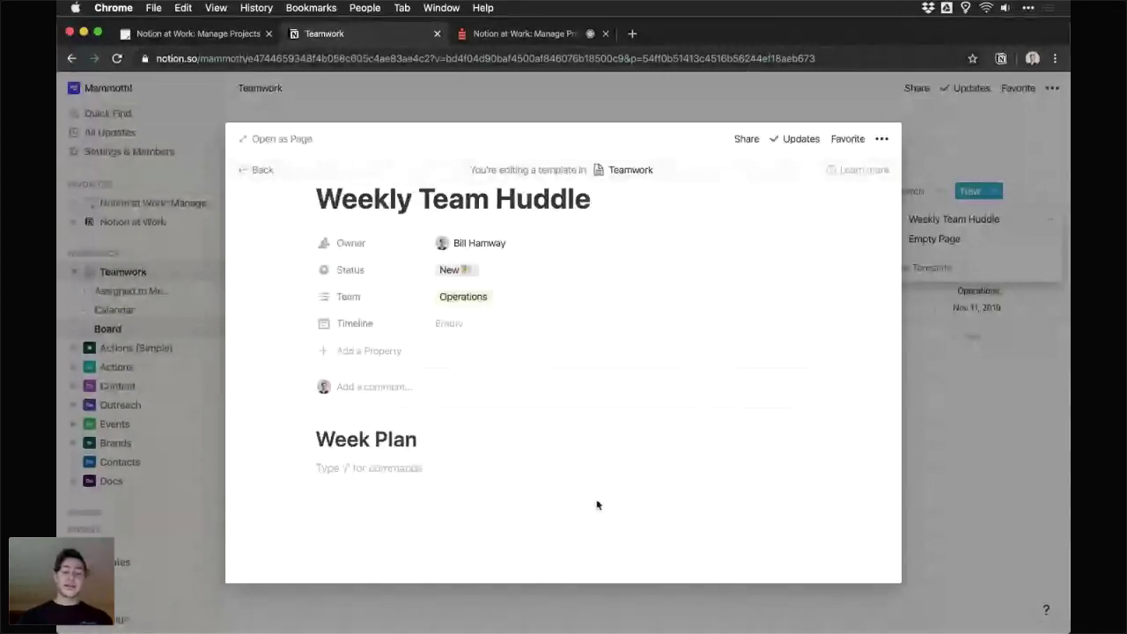
# - Add a to-do 'Review' followed by a mention of the Teamwork page
pyautogui.write('[]')
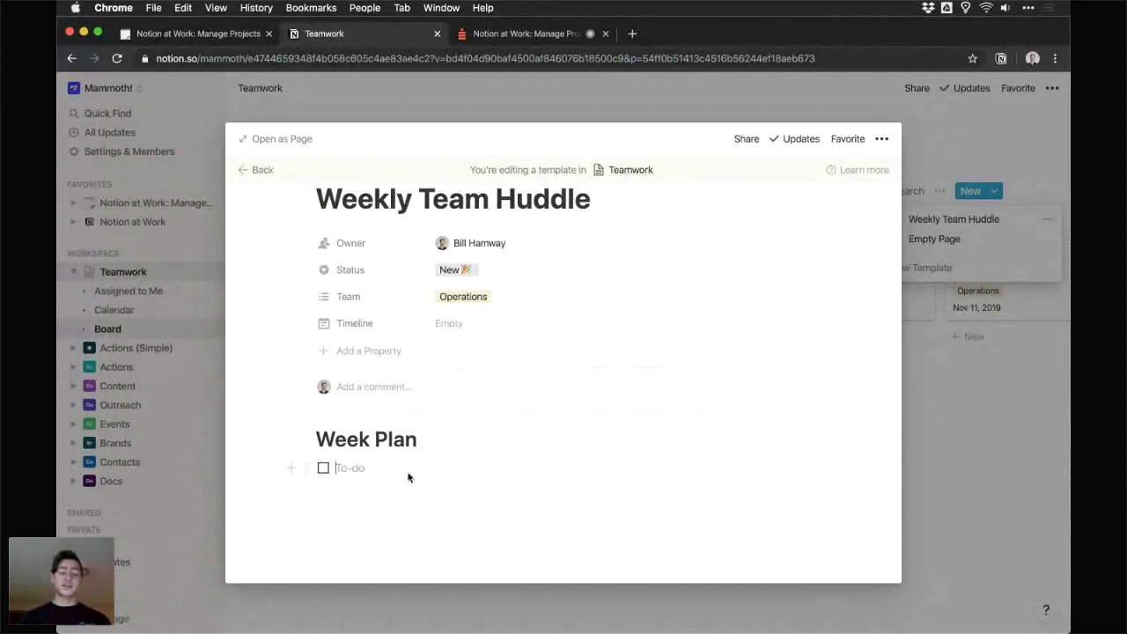
pyautogui.write('Review @')
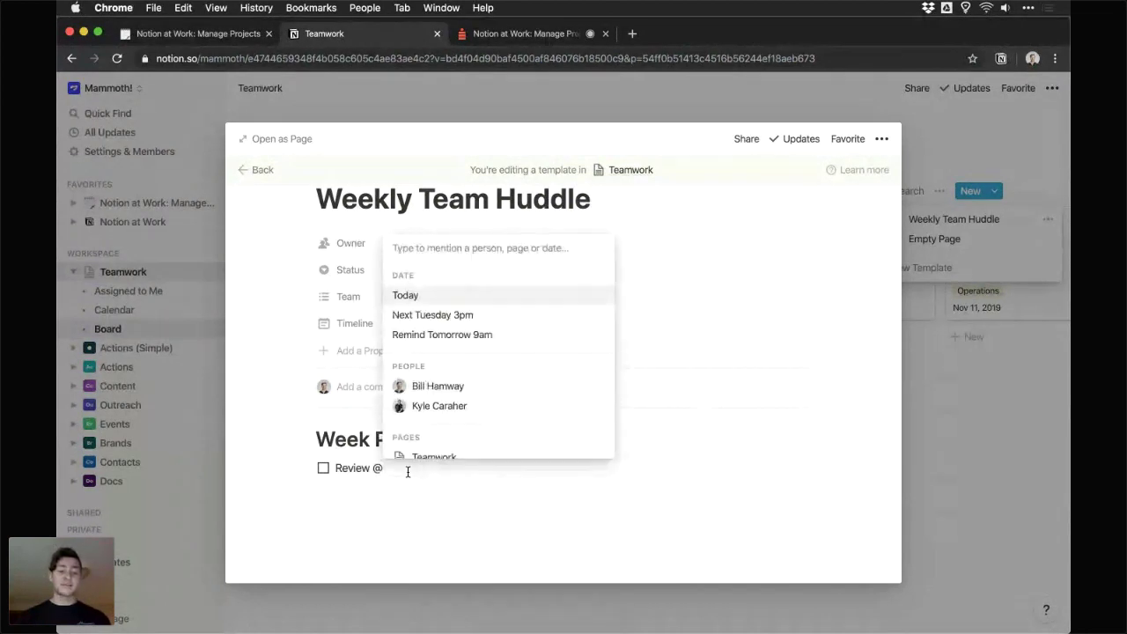
pyautogui.write('ac')
pyautogui.press('BackSpace')
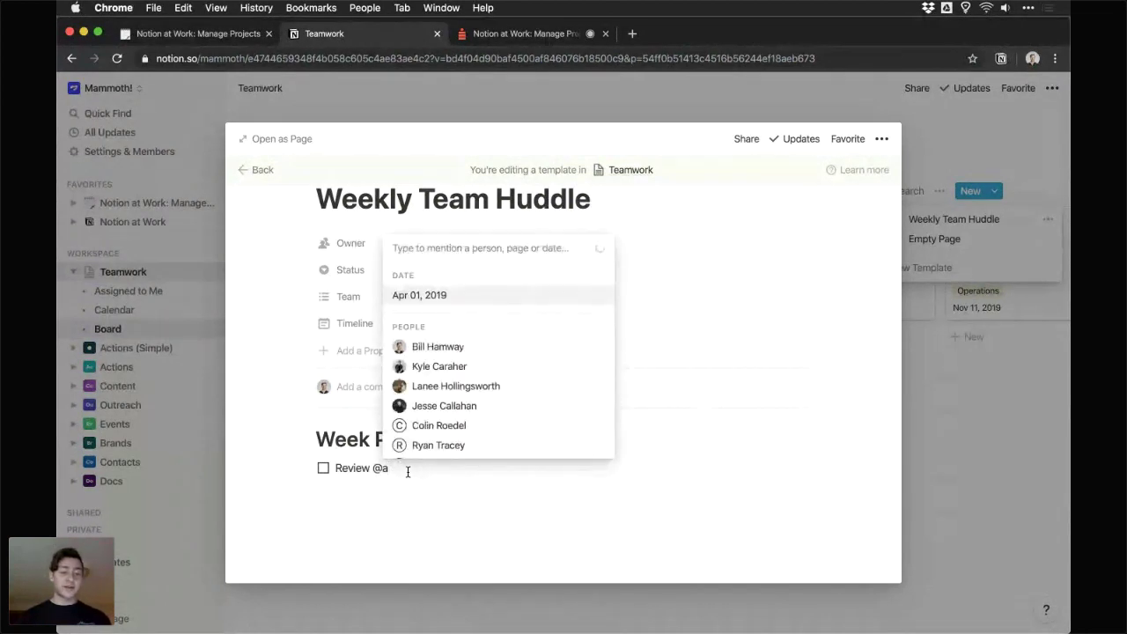
pyautogui.press('BackSpace')
pyautogui.write('team')
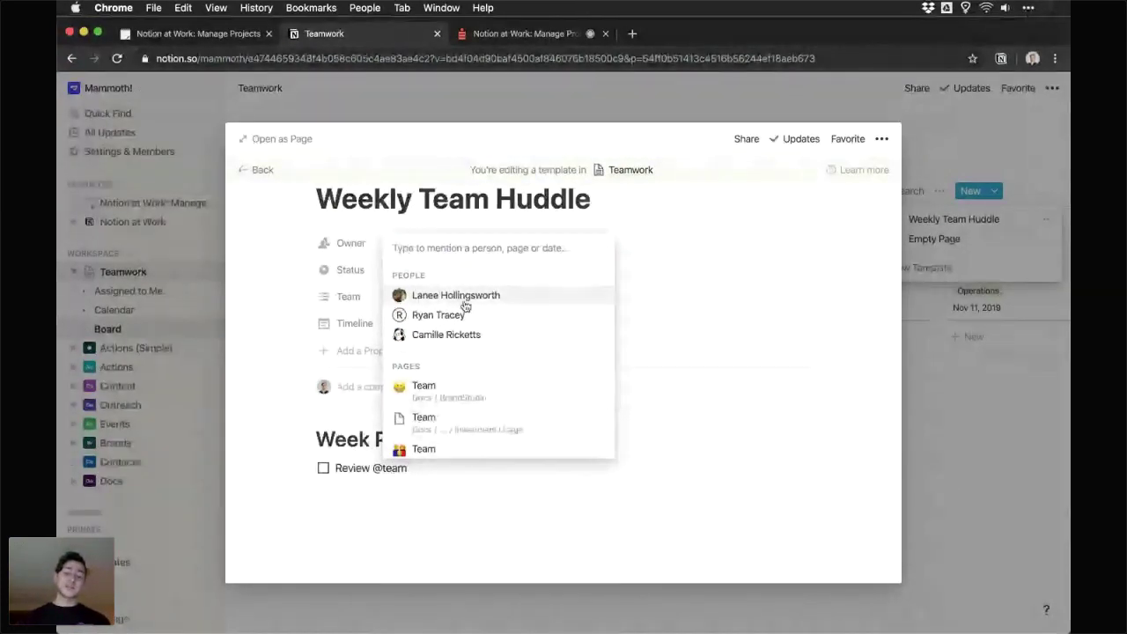
pyautogui.scroll(-3, 473, 339)
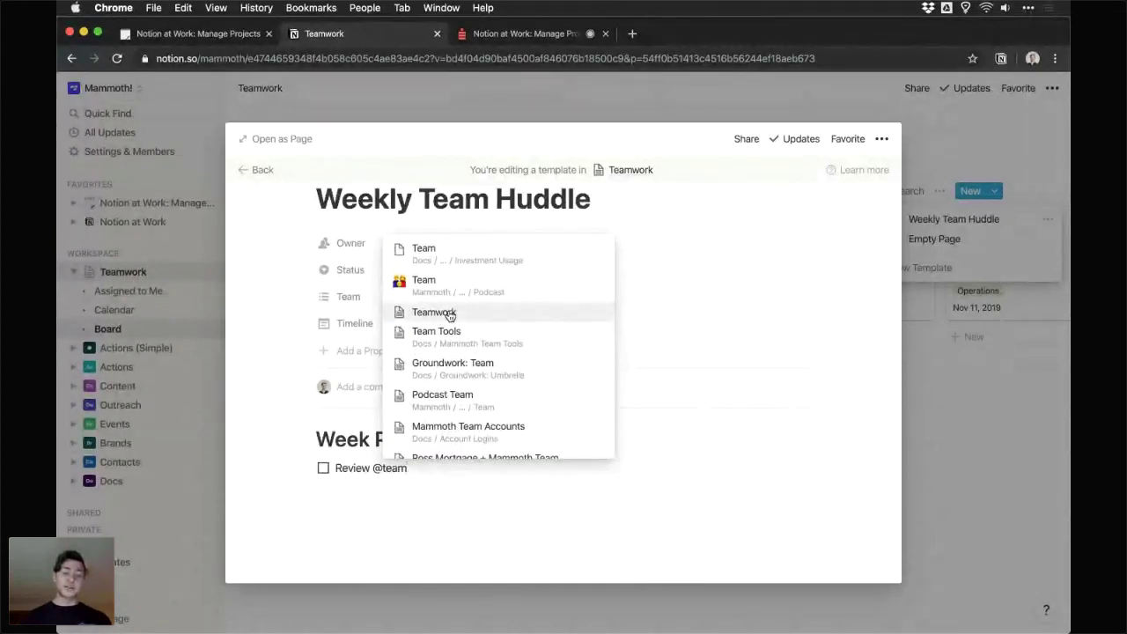
pyautogui.click(450, 315)
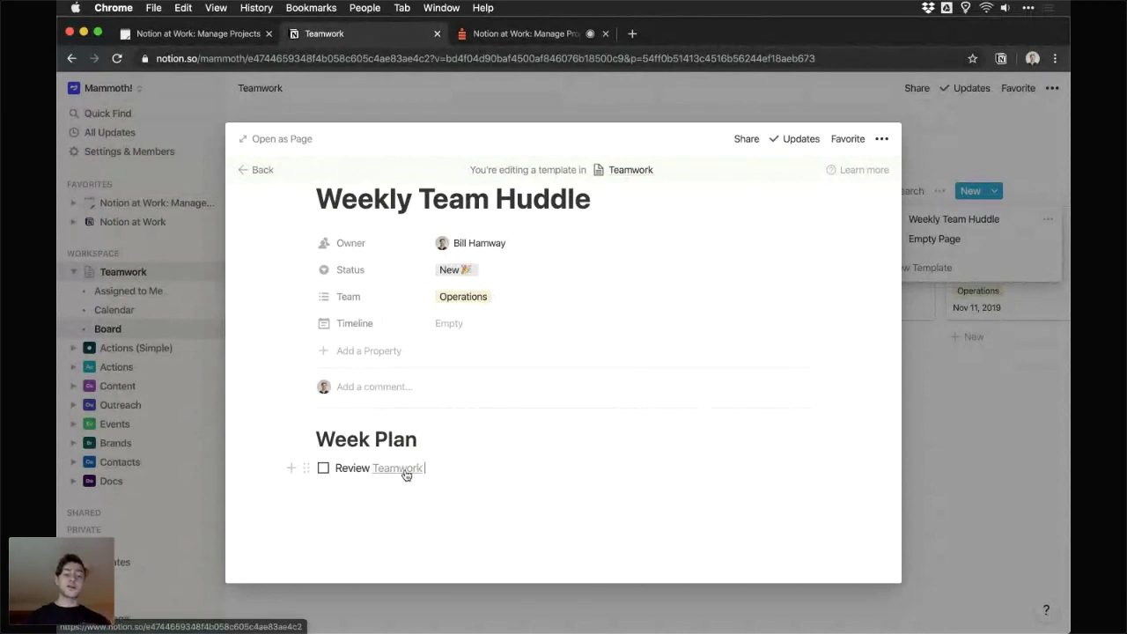
# - Add a 'Schedule Actions with Timelines' to-do and begin a 'Week Retro' heading
pyautogui.press('Return')
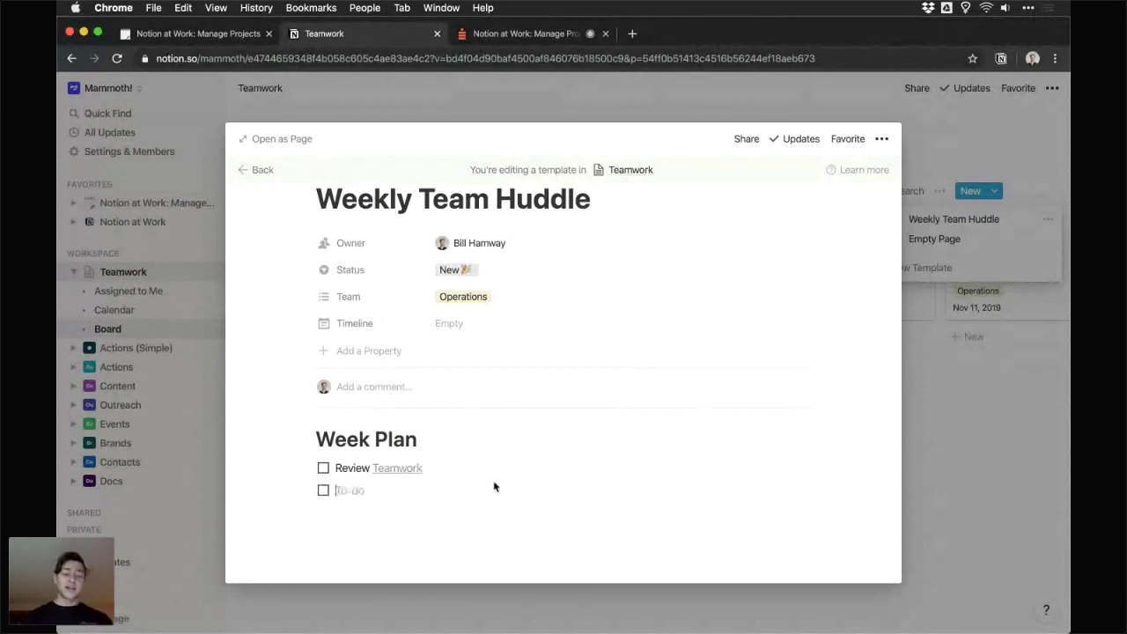
pyautogui.write('Schedule ')
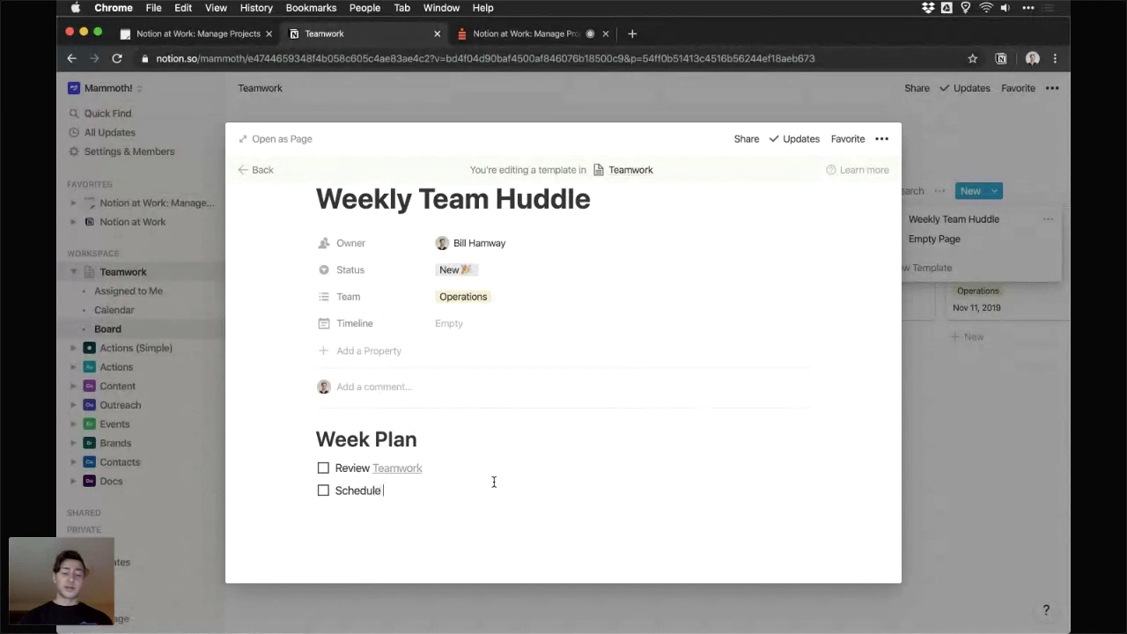
pyautogui.write('Actions wi')
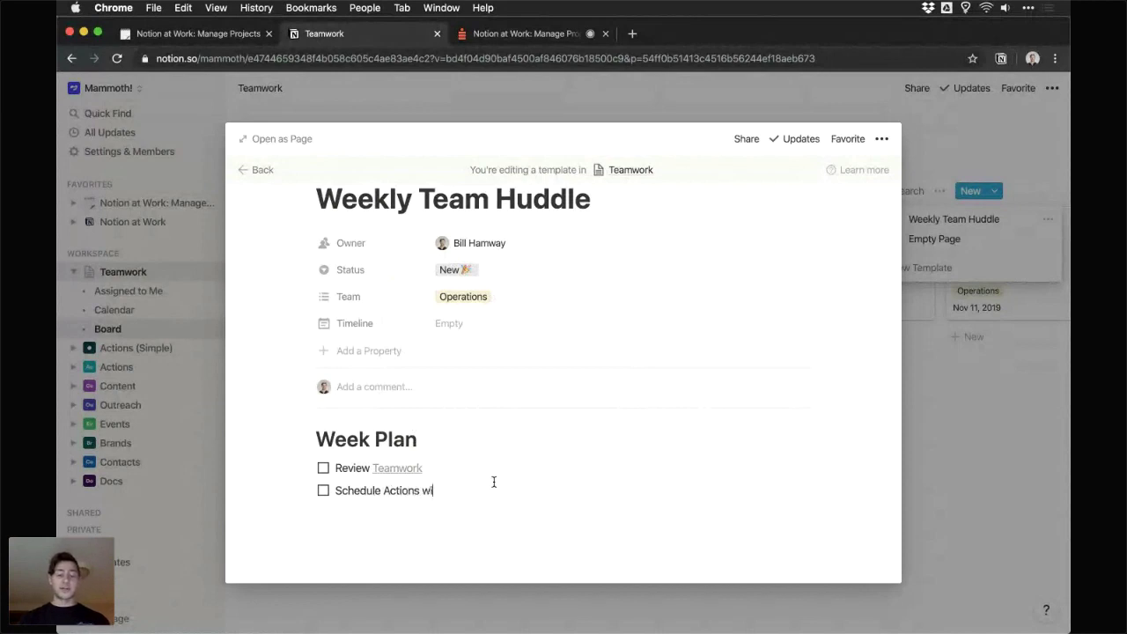
pyautogui.write('th Time')
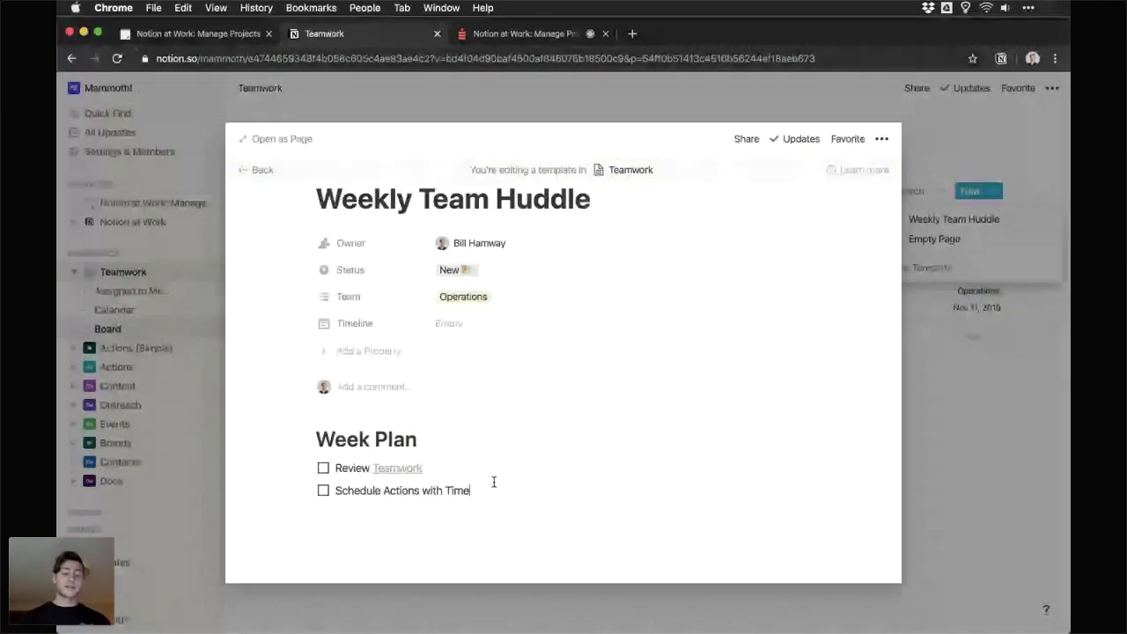
pyautogui.write('l')
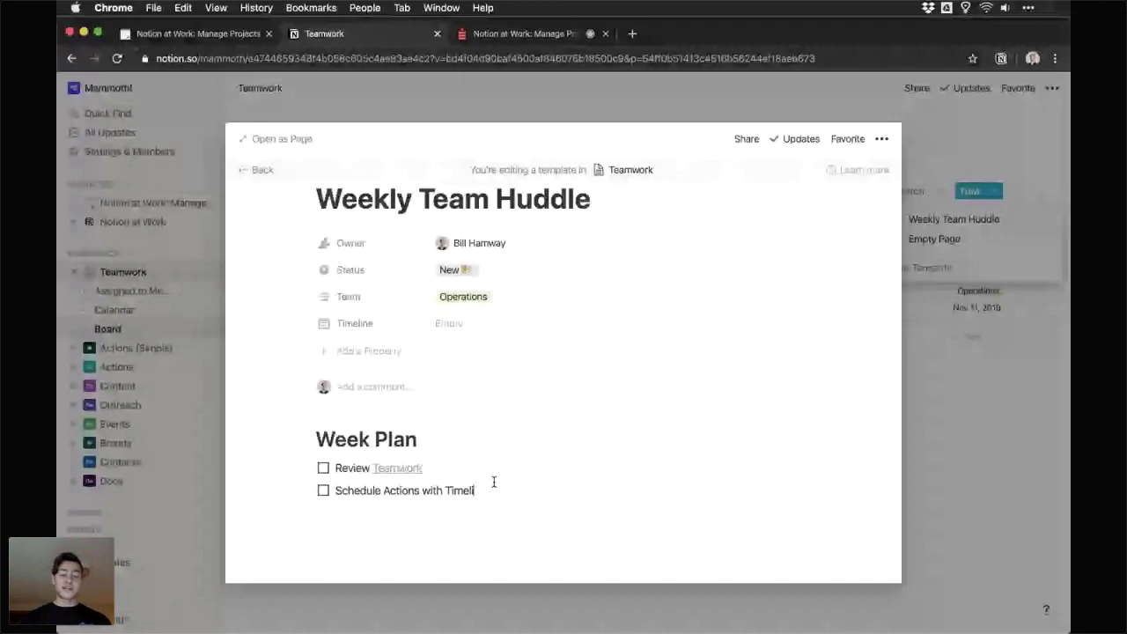
pyautogui.write('ines')
pyautogui.press('Return')
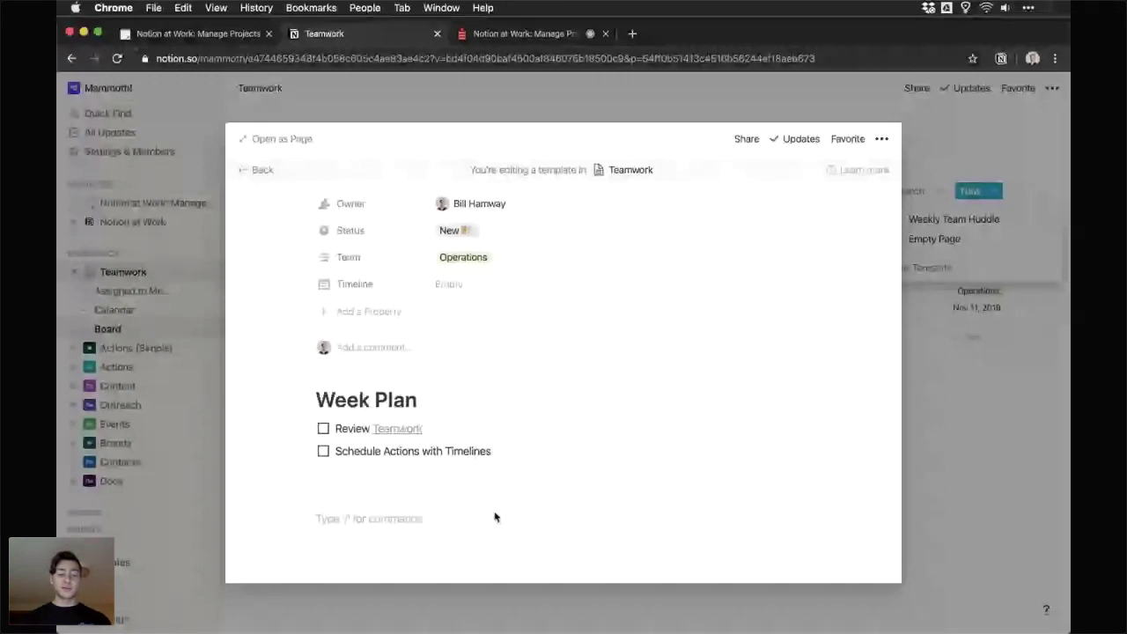
pyautogui.write('##')
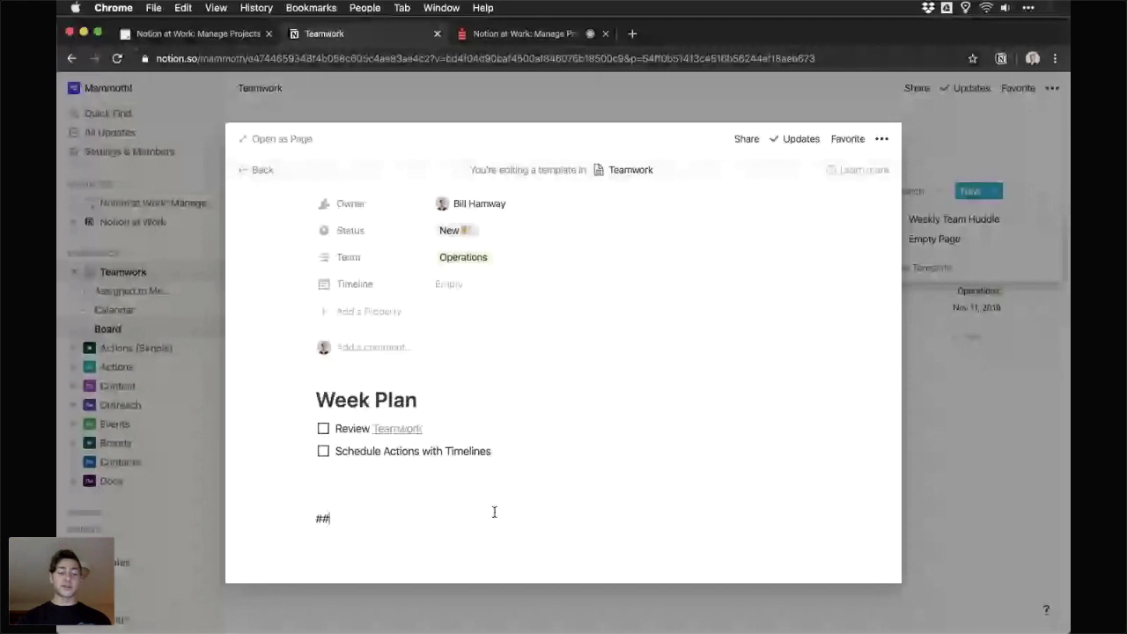
pyautogui.write(' Week Retro')
# - Under Week Retro, add the question 'What'd we do well?' with an empty bullet
pyautogui.press('Return')
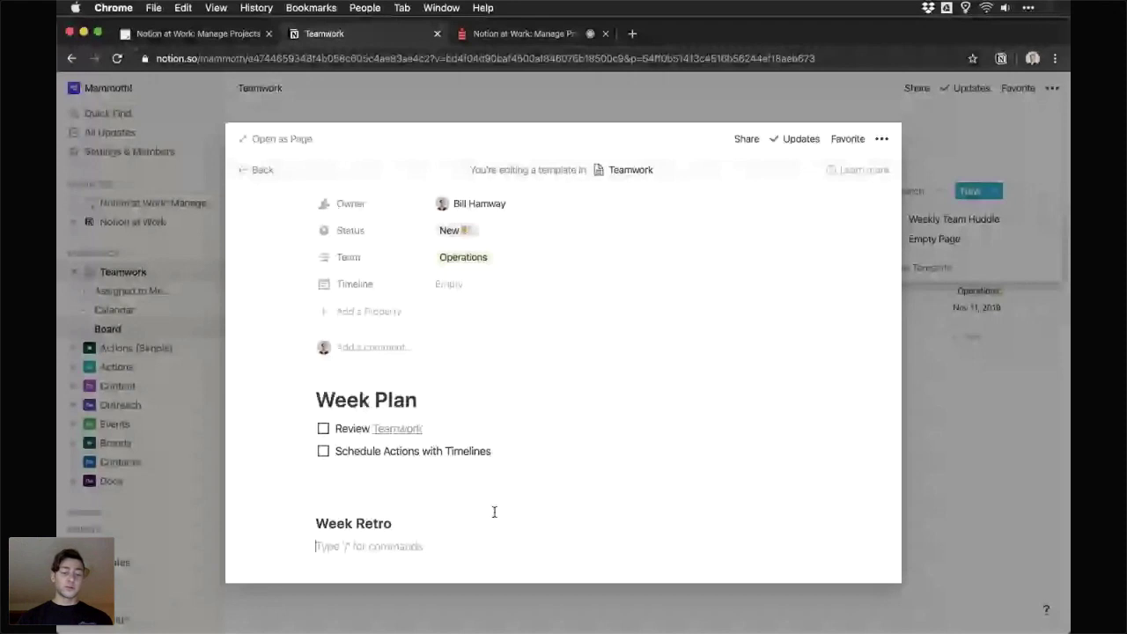
pyautogui.write("What'd we do well?")
pyautogui.press('Return')
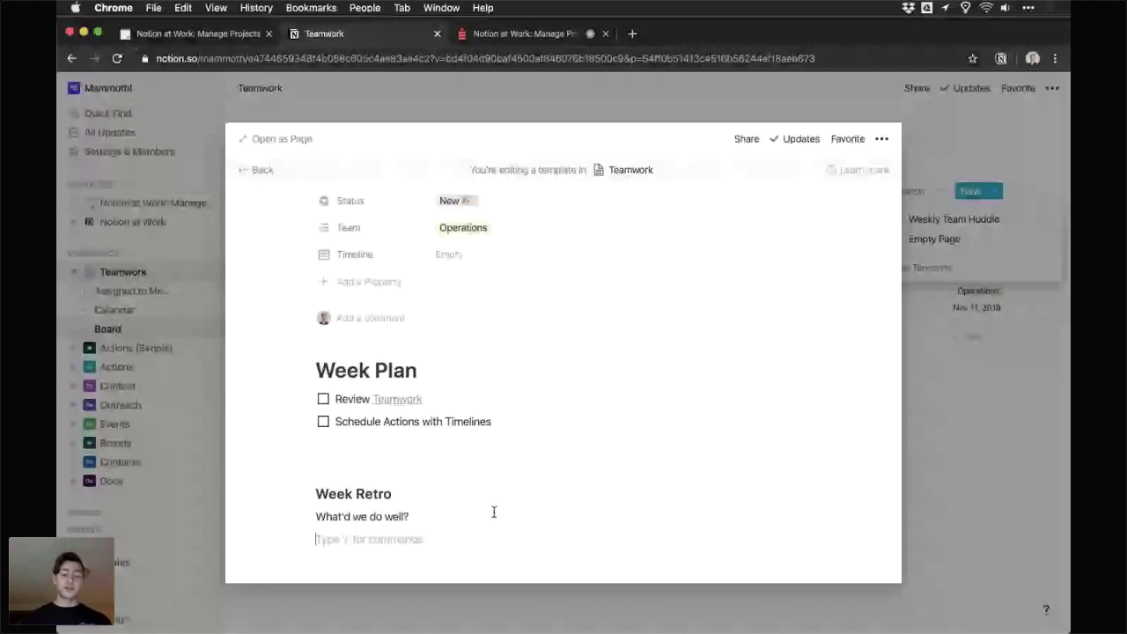
pyautogui.write('-')
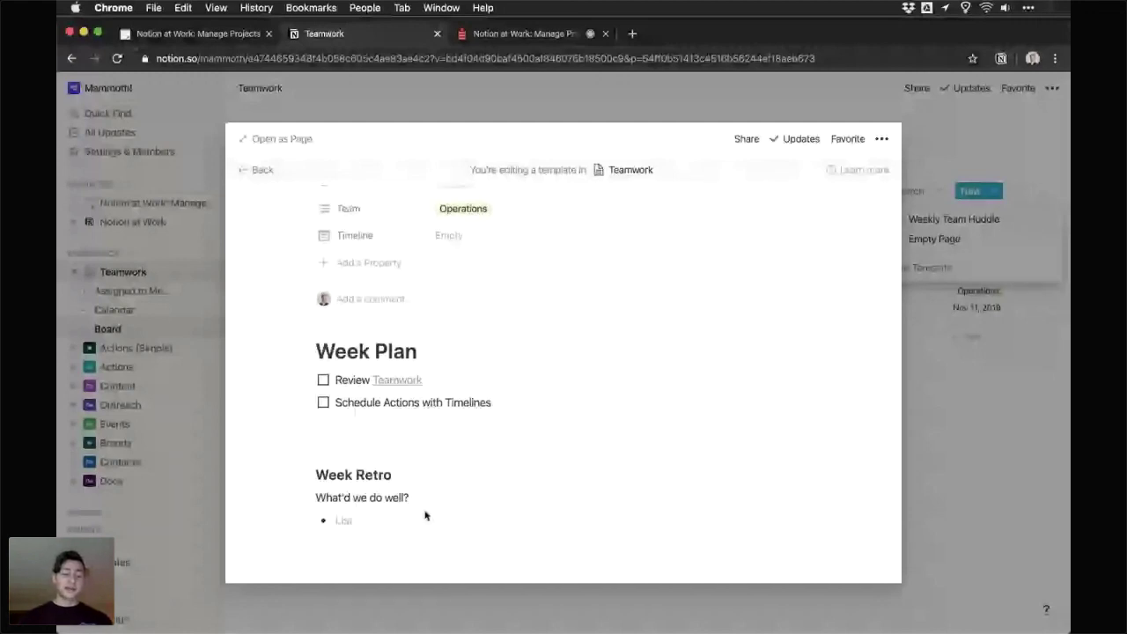
pyautogui.click(365, 553)
# - Add the question 'What should we keep doing?' with an empty bullet beneath
pyautogui.write('What s')
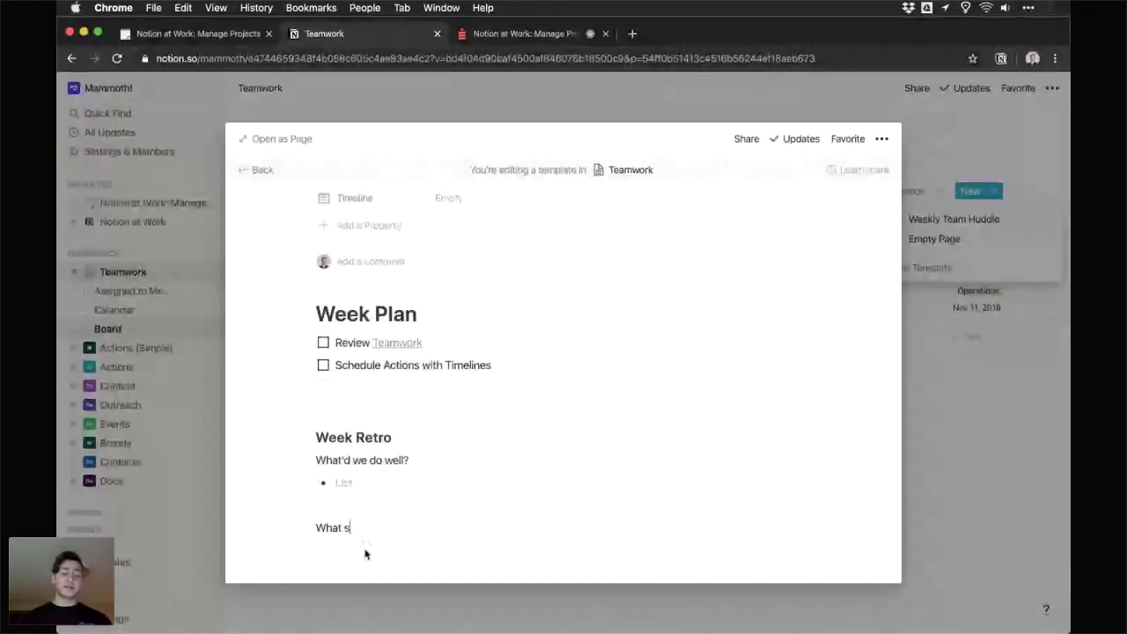
pyautogui.write('hould we keep doing?')
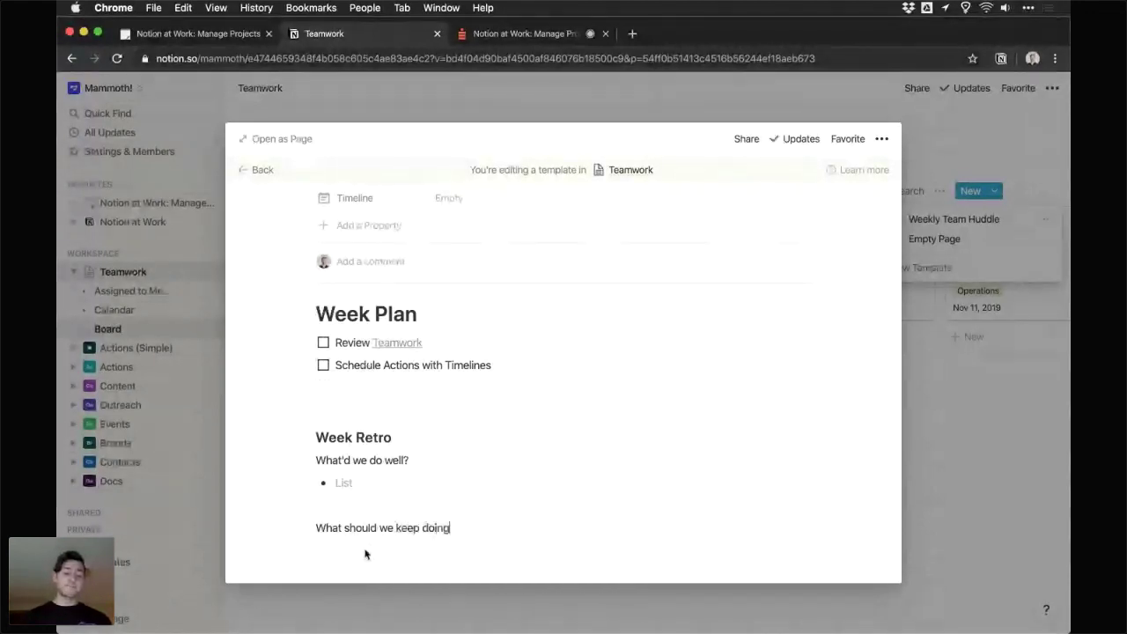
pyautogui.press('Return')
pyautogui.write('-')
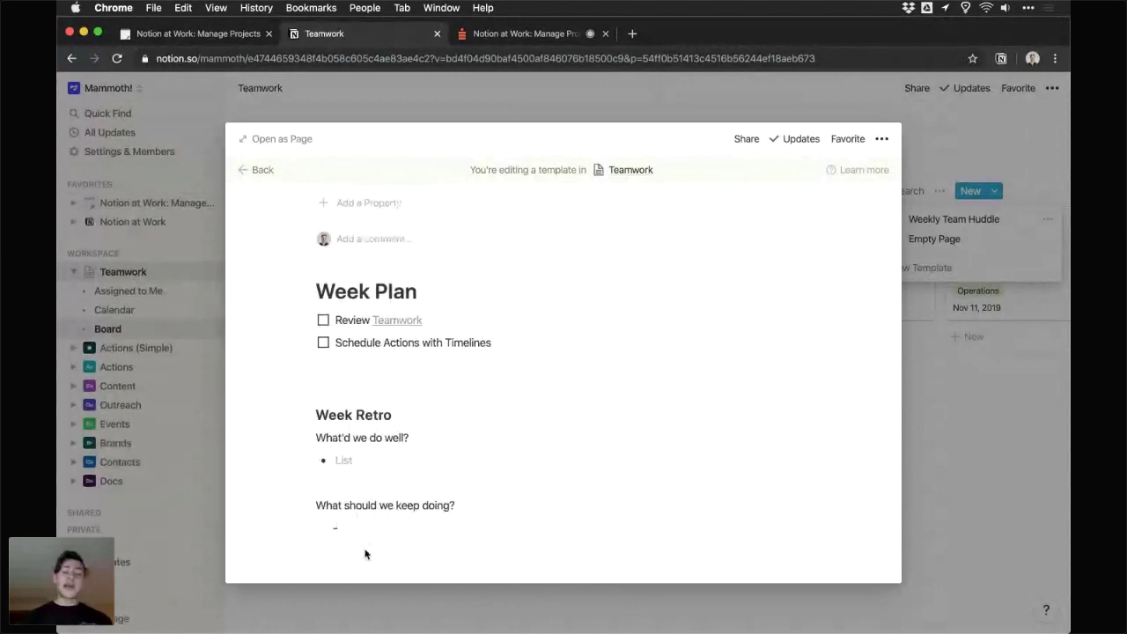
pyautogui.scroll(-1, 401, 456)
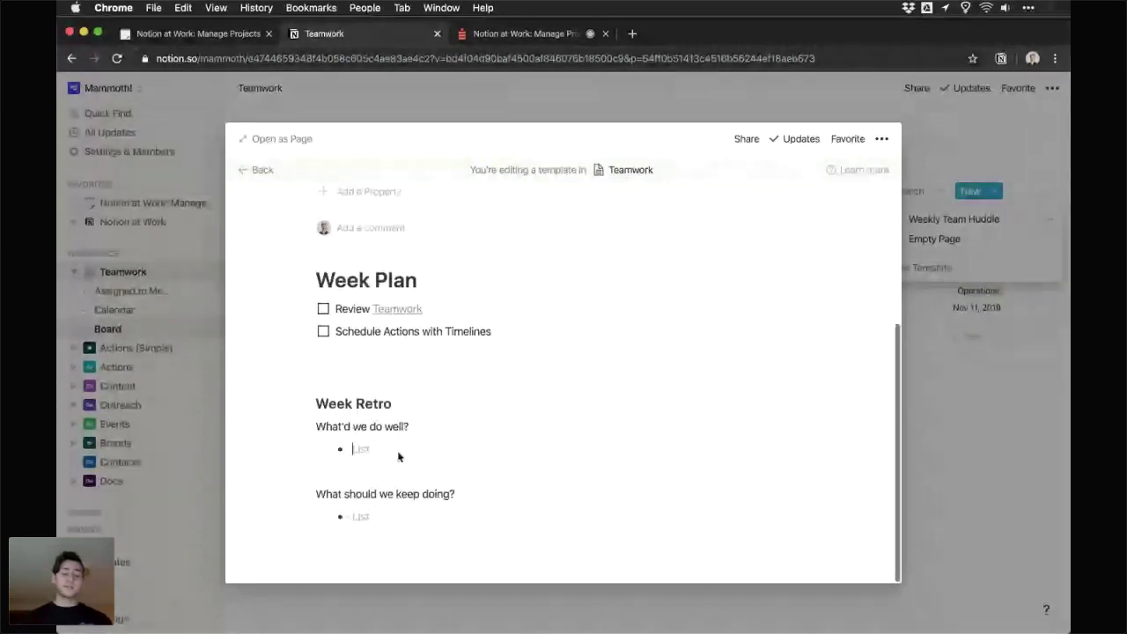
pyautogui.click(405, 558)
pyautogui.press('Return')
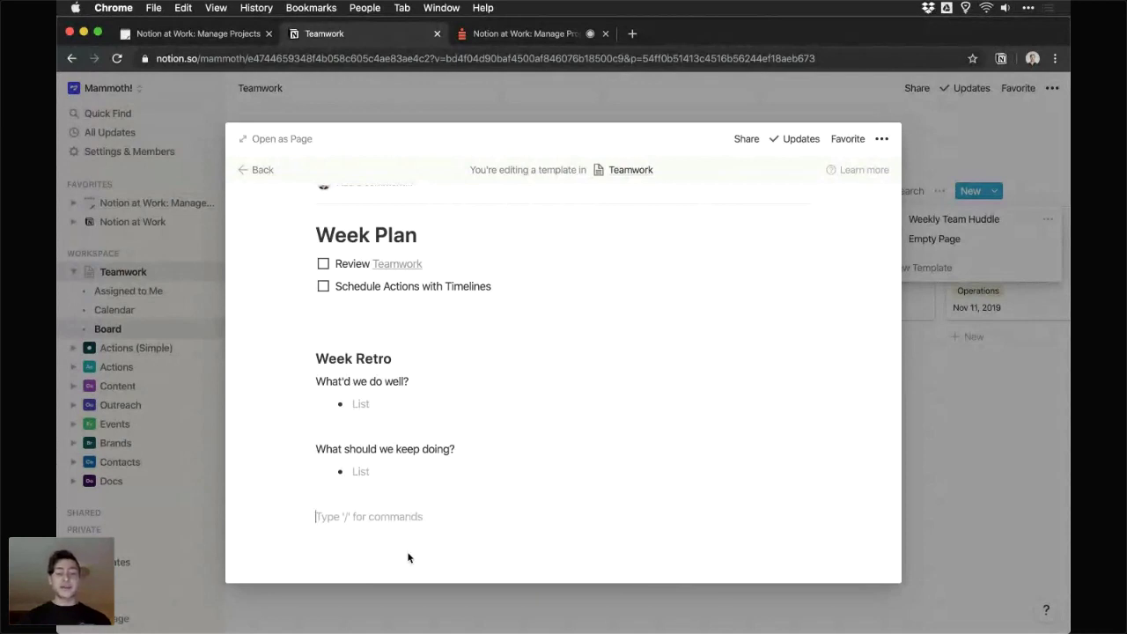
# - Add 'What can we do better?' with an empty bullet, then scroll back up
pyautogui.write('What')
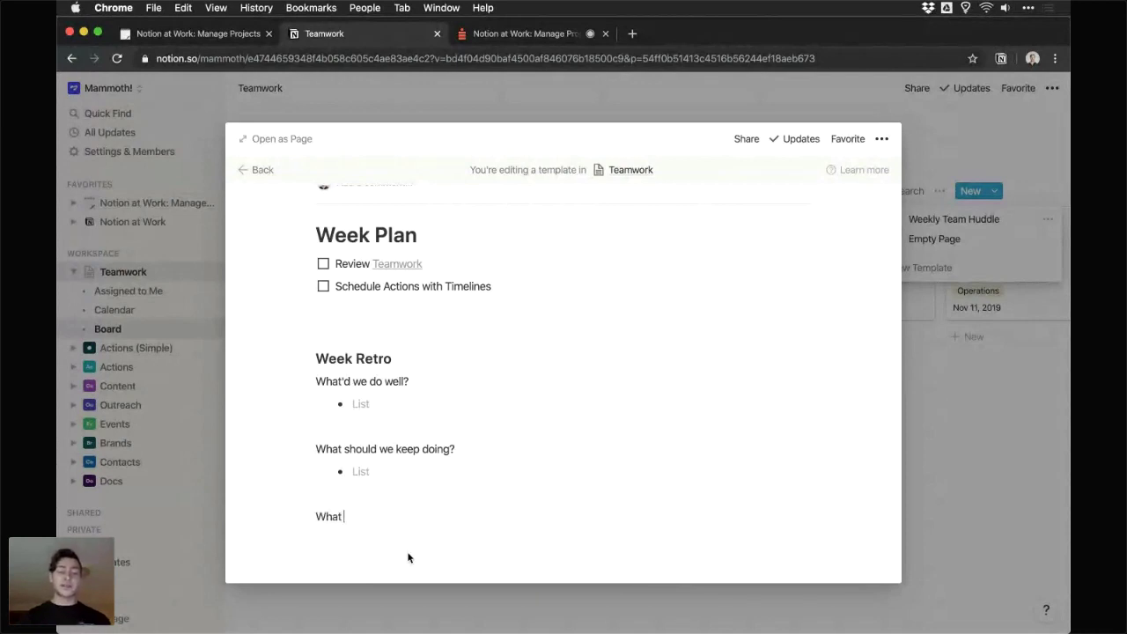
pyautogui.write(' can we d')
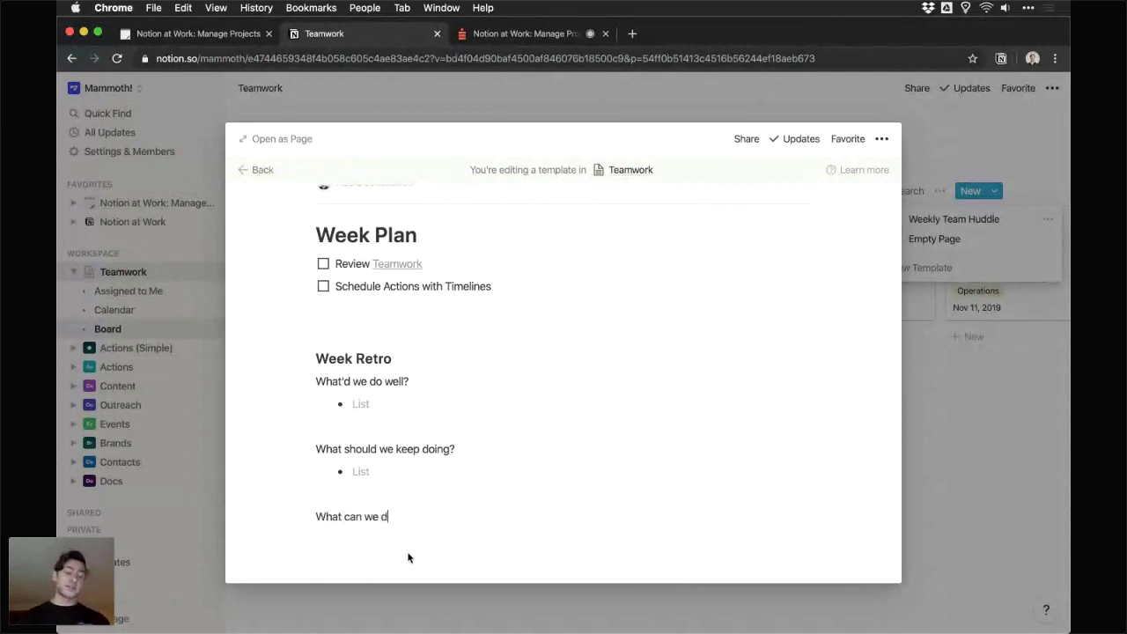
pyautogui.write('o better?')
pyautogui.press('Return')
pyautogui.write('-')
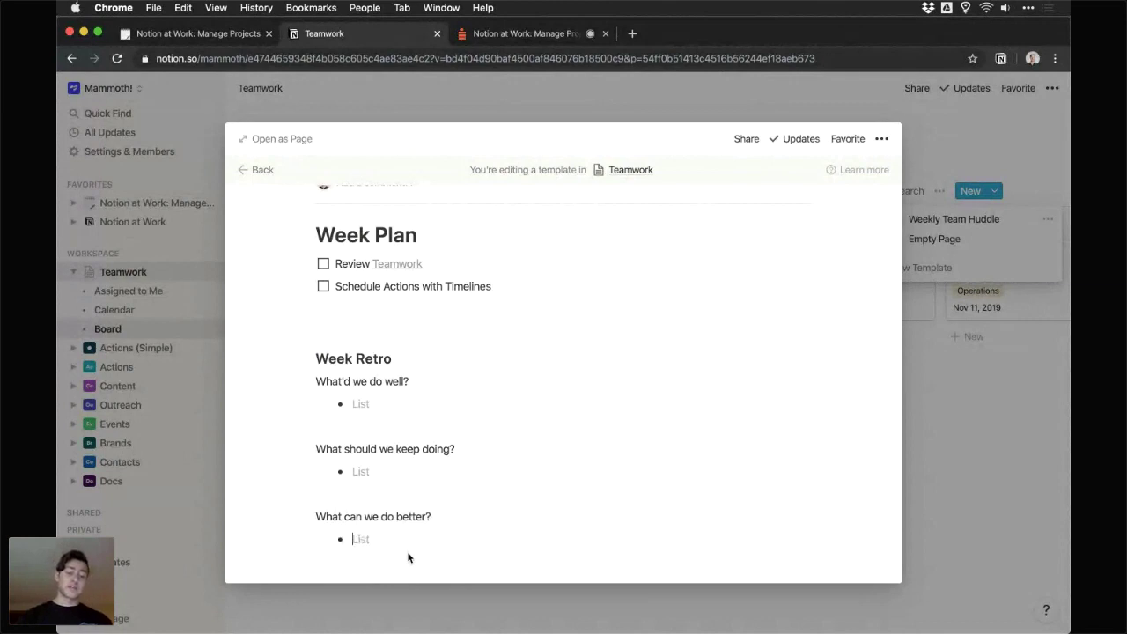
pyautogui.scroll(-1, 396, 572)
pyautogui.press('Return')
pyautogui.press('Return')
pyautogui.scroll(-1, 415, 523)
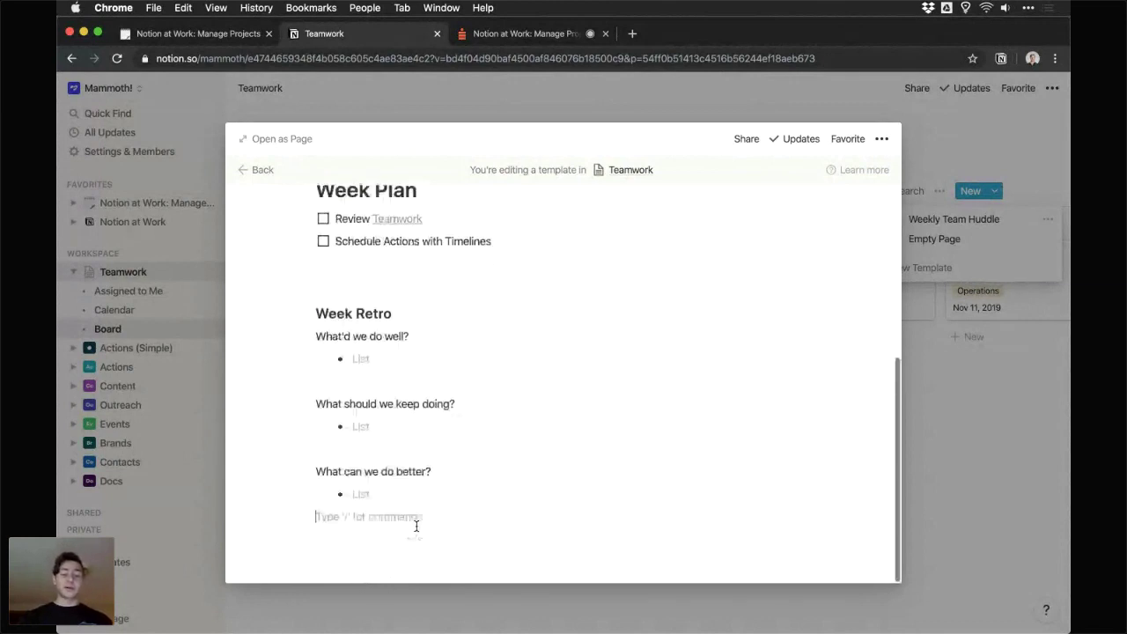
pyautogui.scroll(5, 429, 498)
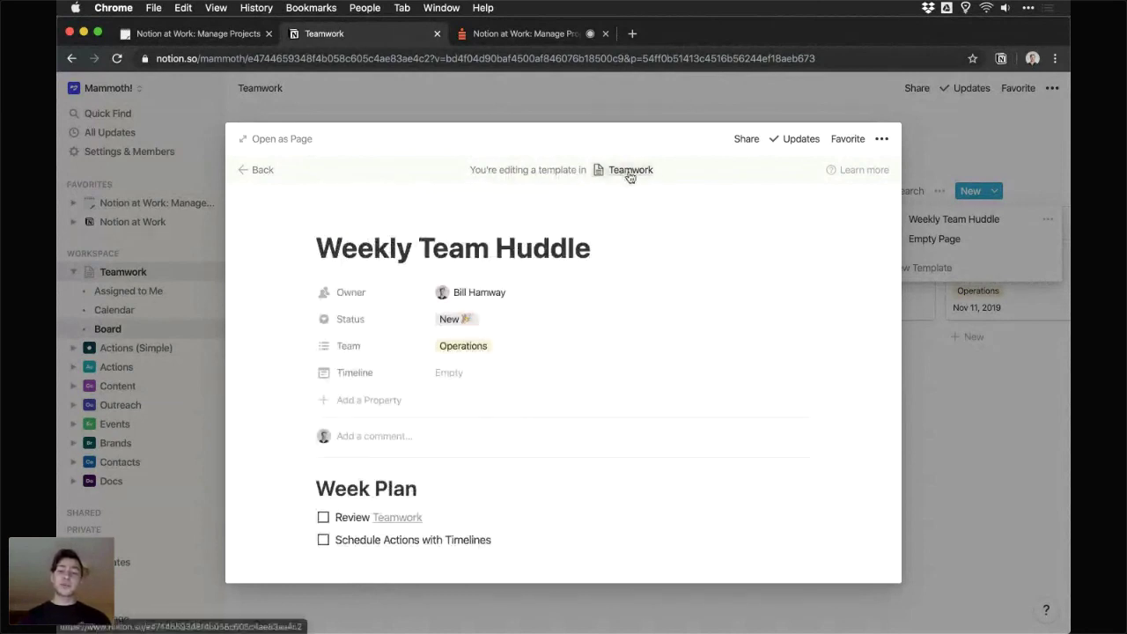
# - Create a page from the Weekly Team Huddle template titled 'Week 45 Huddle' and review it
pyautogui.click(268, 171)
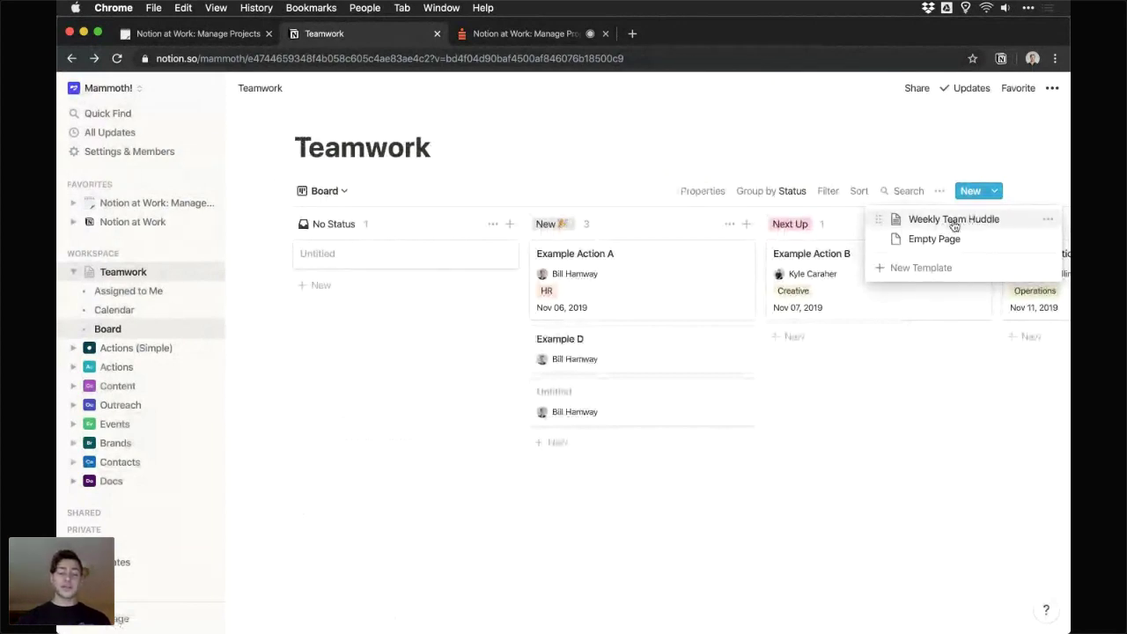
pyautogui.click(953, 224)
pyautogui.write('Week 45 Ret')
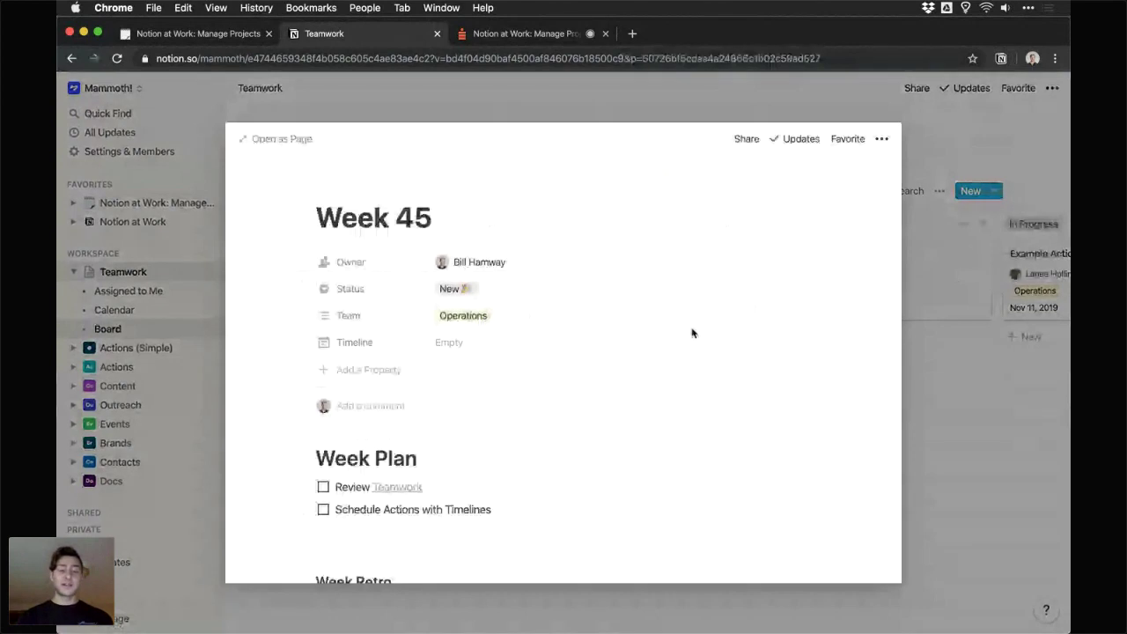
pyautogui.press('BackSpace')
pyautogui.press('BackSpace')
pyautogui.press('BackSpace')
pyautogui.write('Hu')
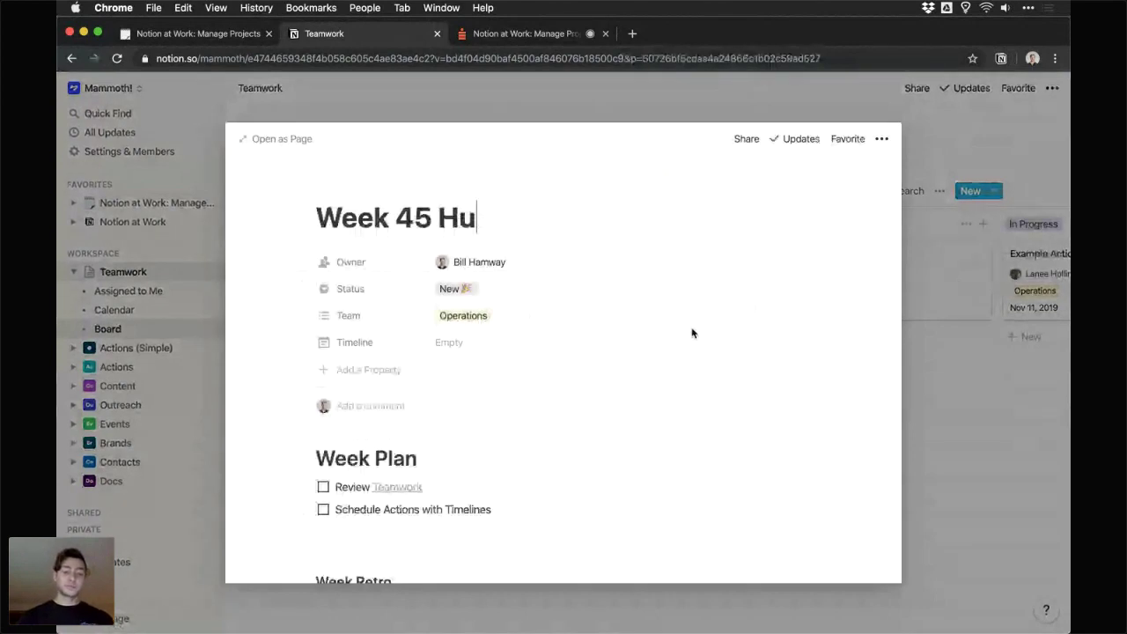
pyautogui.write('ddle')
pyautogui.scroll(-1, 692, 333)
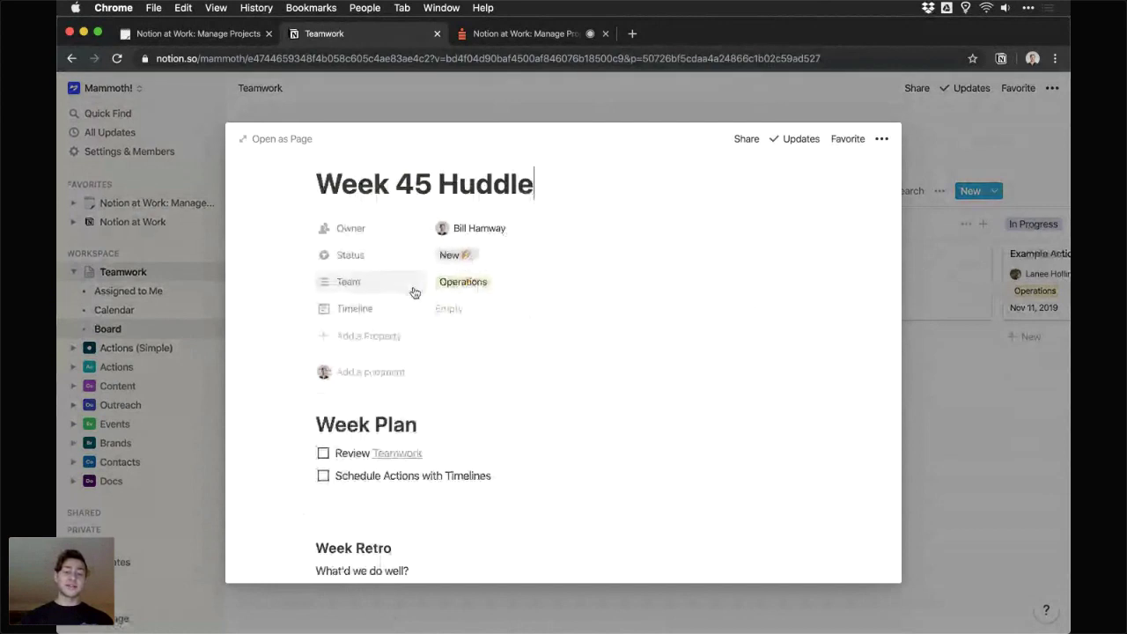
pyautogui.scroll(-1, 529, 291)
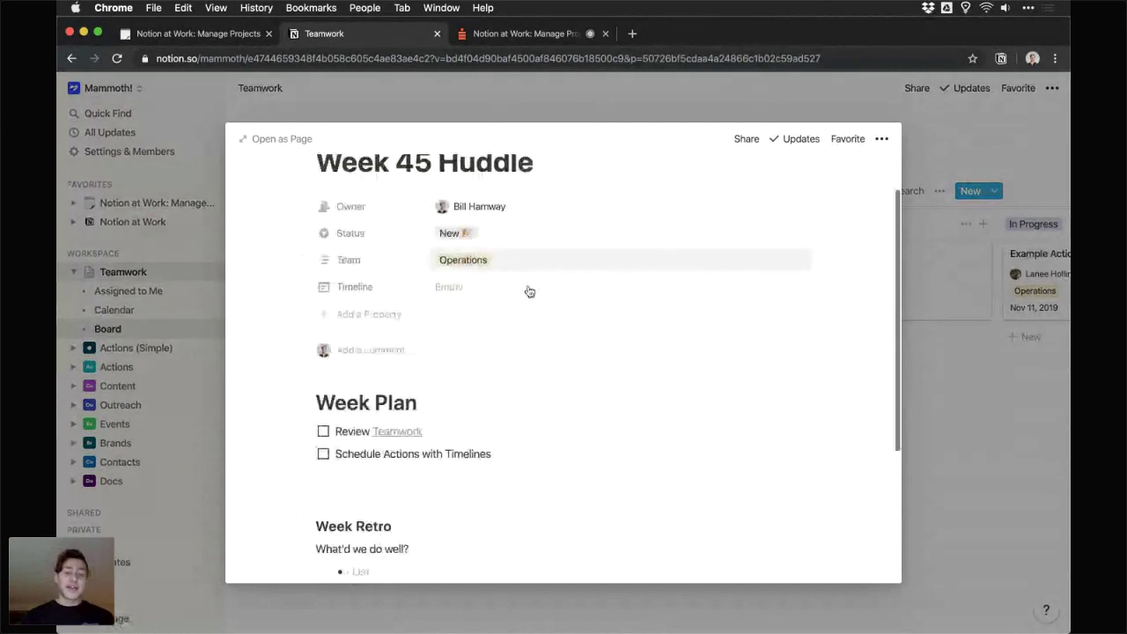
pyautogui.scroll(-3, 529, 291)
pyautogui.scroll(-2, 345, 295)
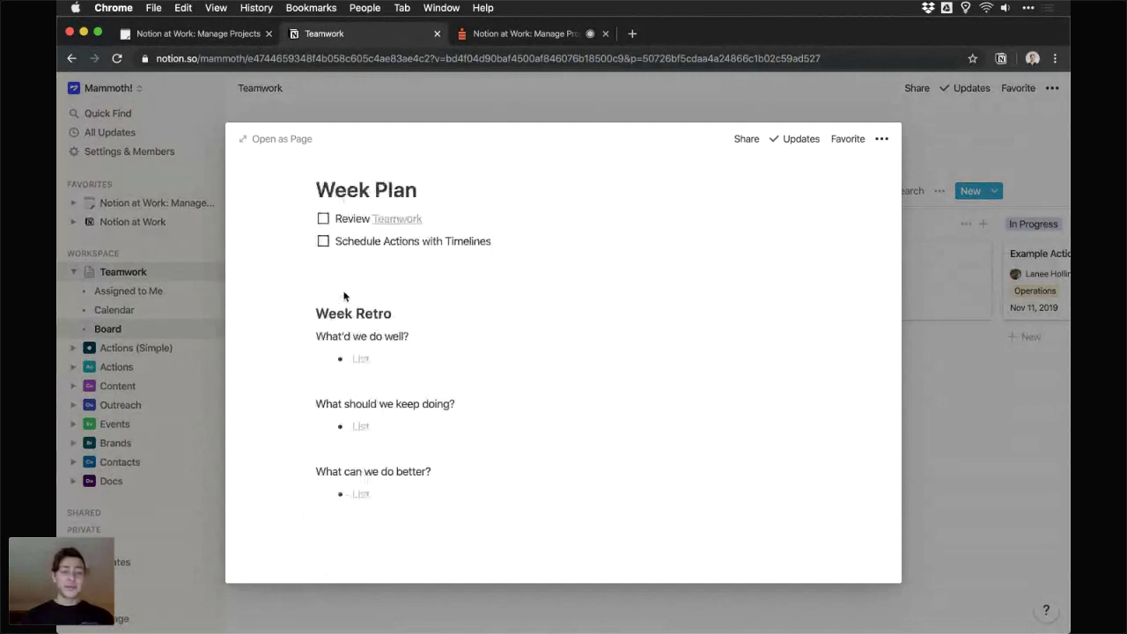
pyautogui.rightClick(344, 296)
pyautogui.scroll(4, 394, 334)
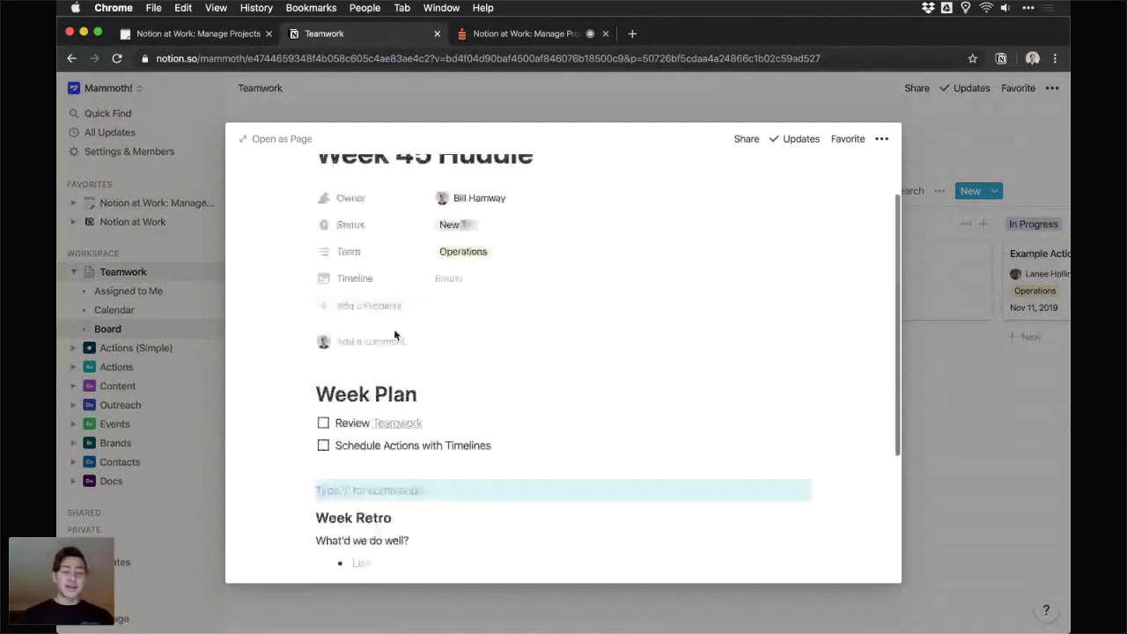
# - Post a comment mentioning two teammates: 'Please add retro items, thank you! :)'
pyautogui.click(394, 339)
pyautogui.scroll(1, 447, 340)
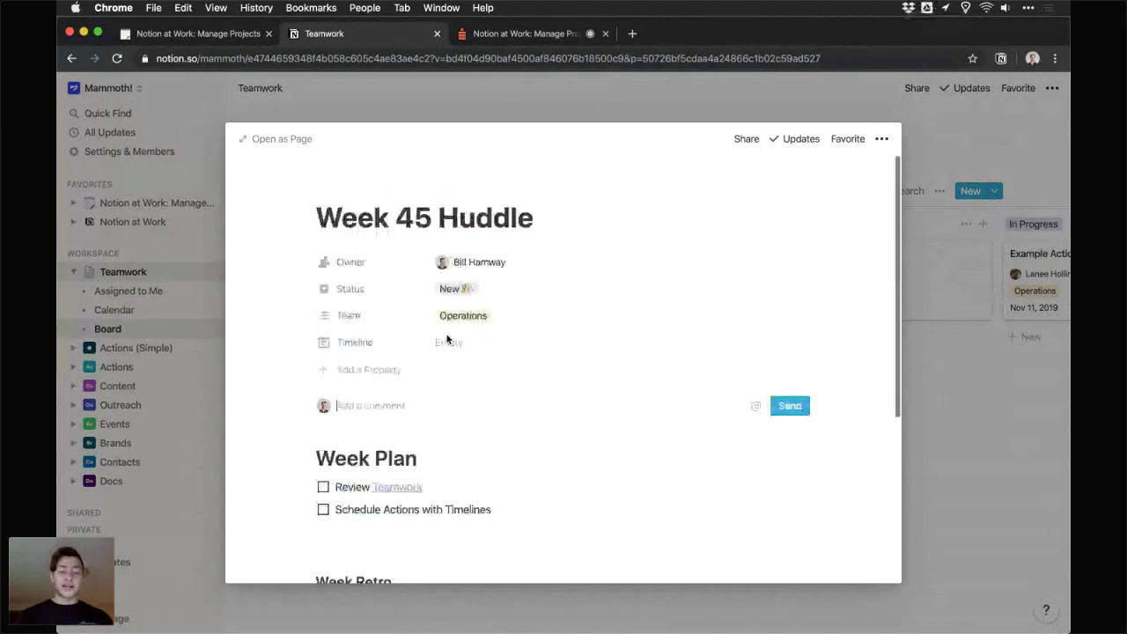
pyautogui.write('@')
pyautogui.press('Down')
pyautogui.press('Return')
pyautogui.write('@')
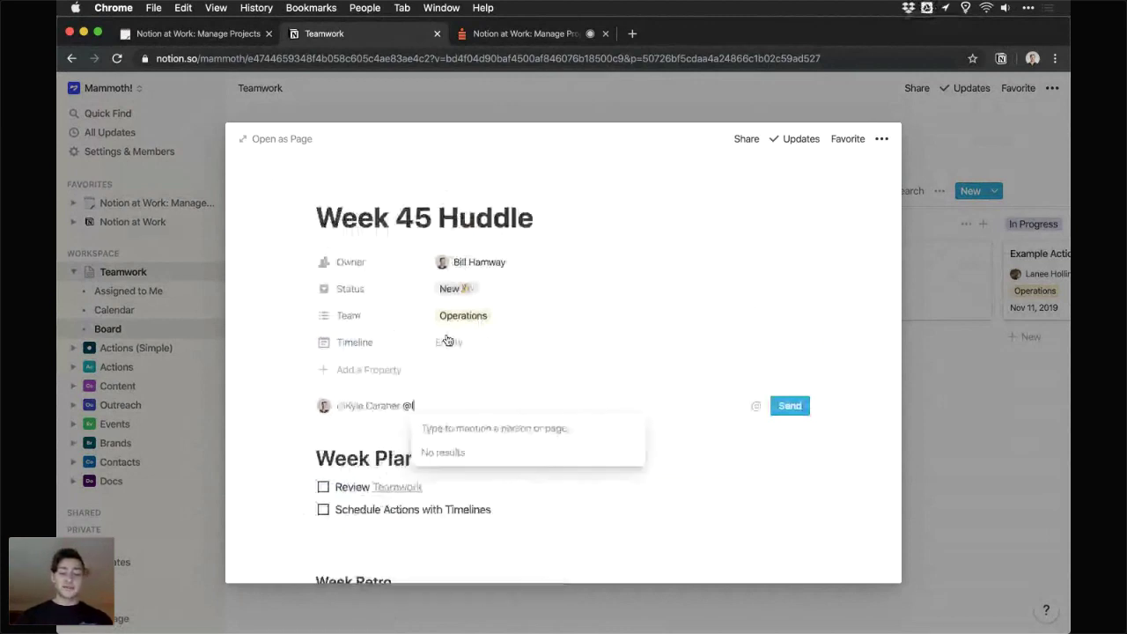
pyautogui.write('ben')
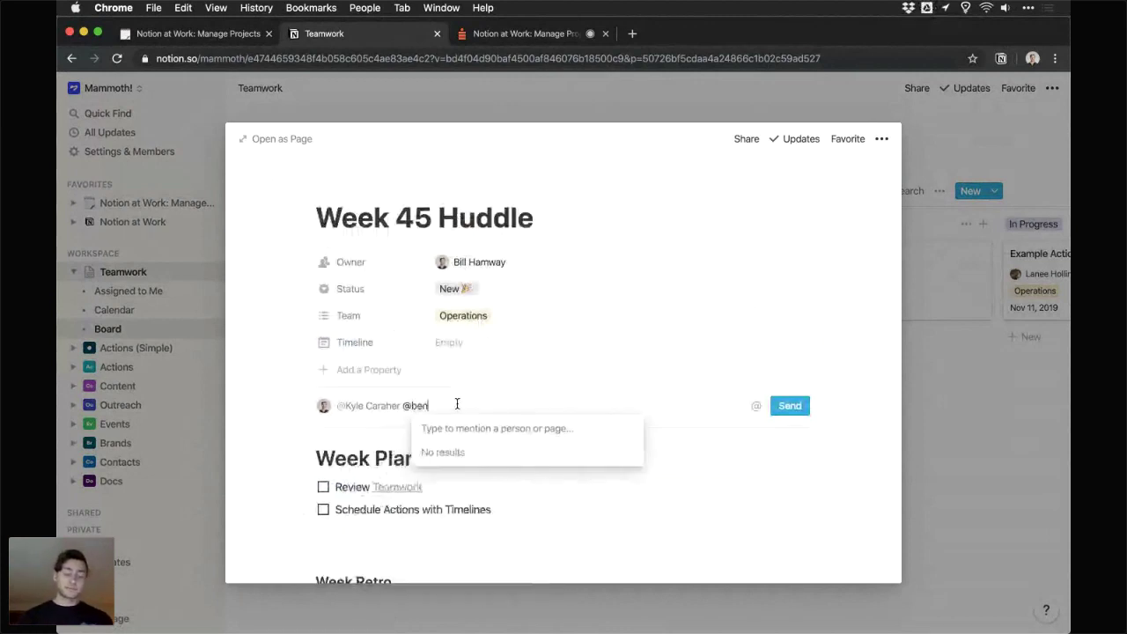
pyautogui.moveTo(456, 403); pyautogui.dragTo(403, 406)
pyautogui.press('BackSpace')
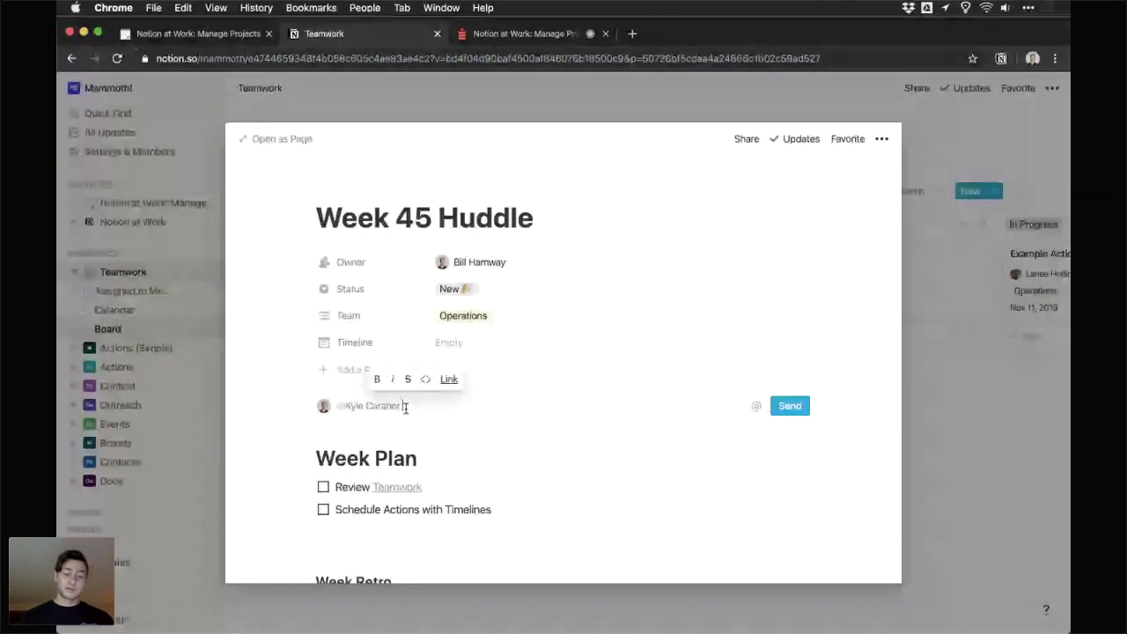
pyautogui.press('super+z')
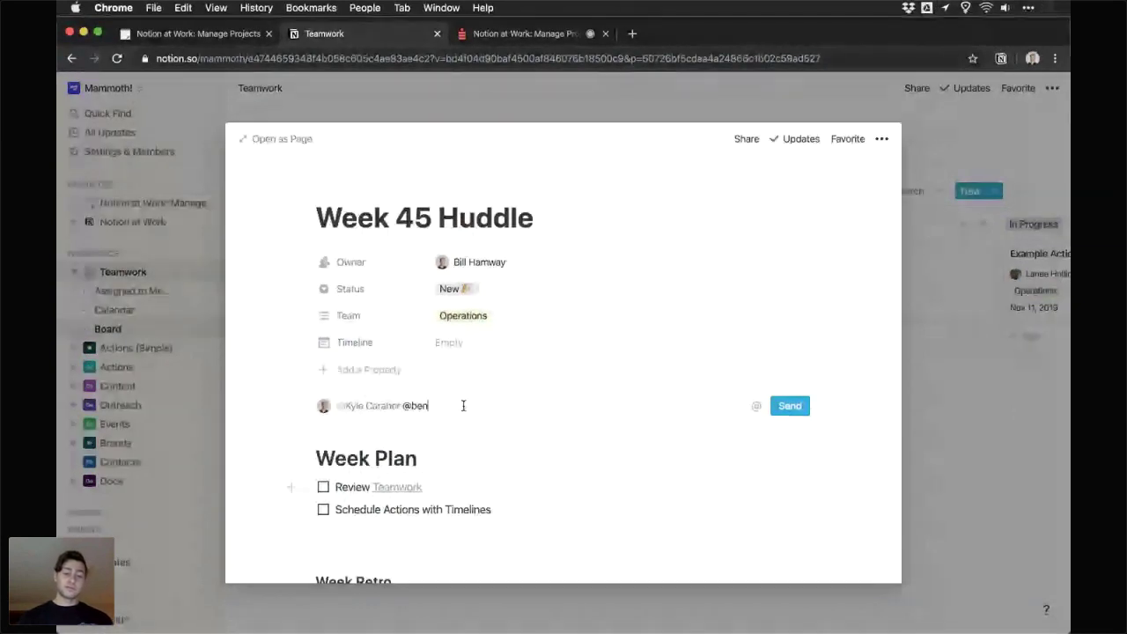
pyautogui.press('super+shift+z')
pyautogui.write('@be')
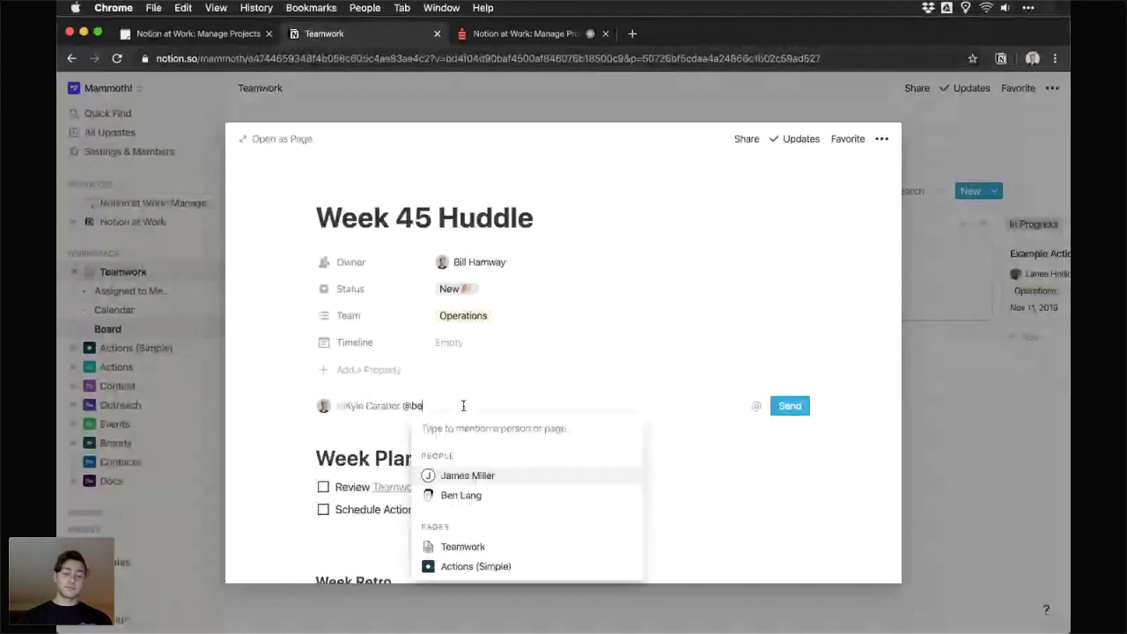
pyautogui.press('Down')
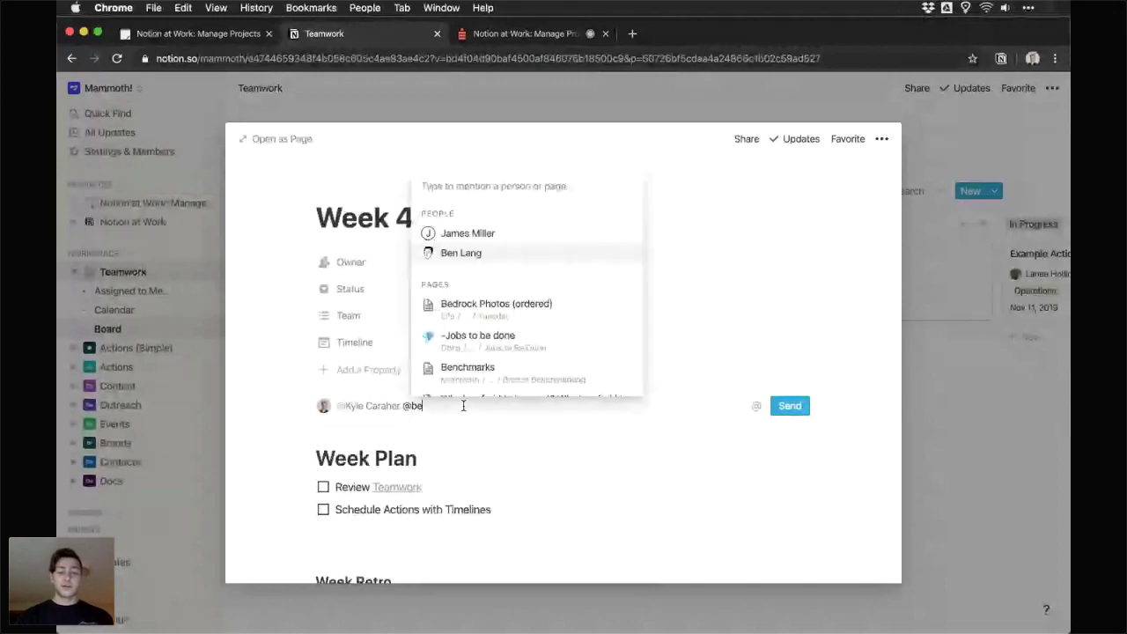
pyautogui.press('Return')
pyautogui.write('Please add')
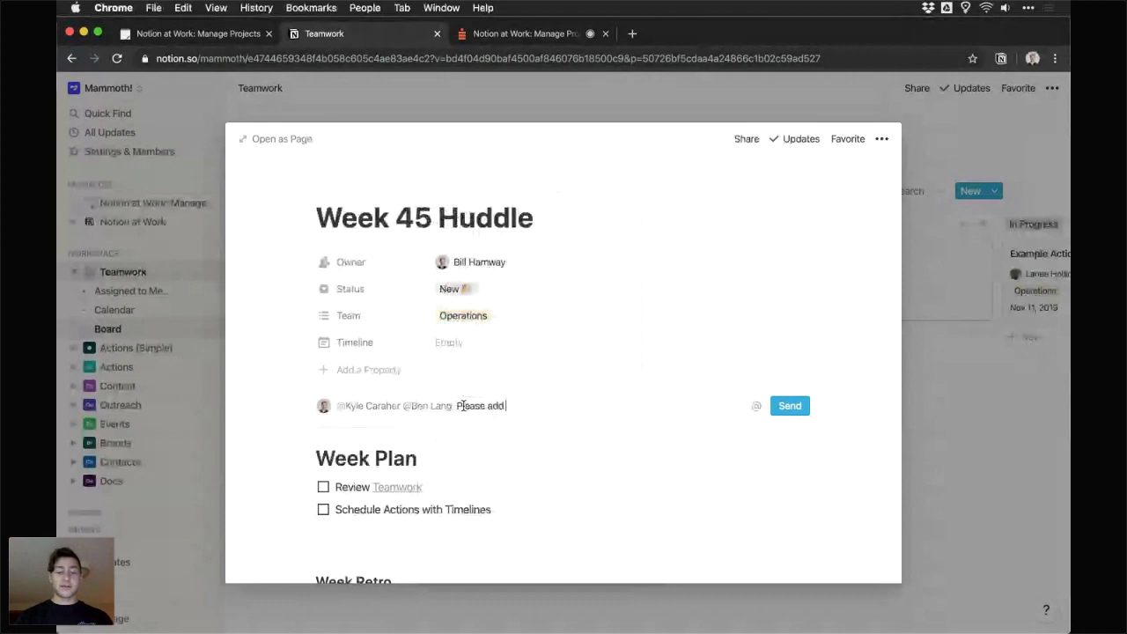
pyautogui.write(' retro items, th')
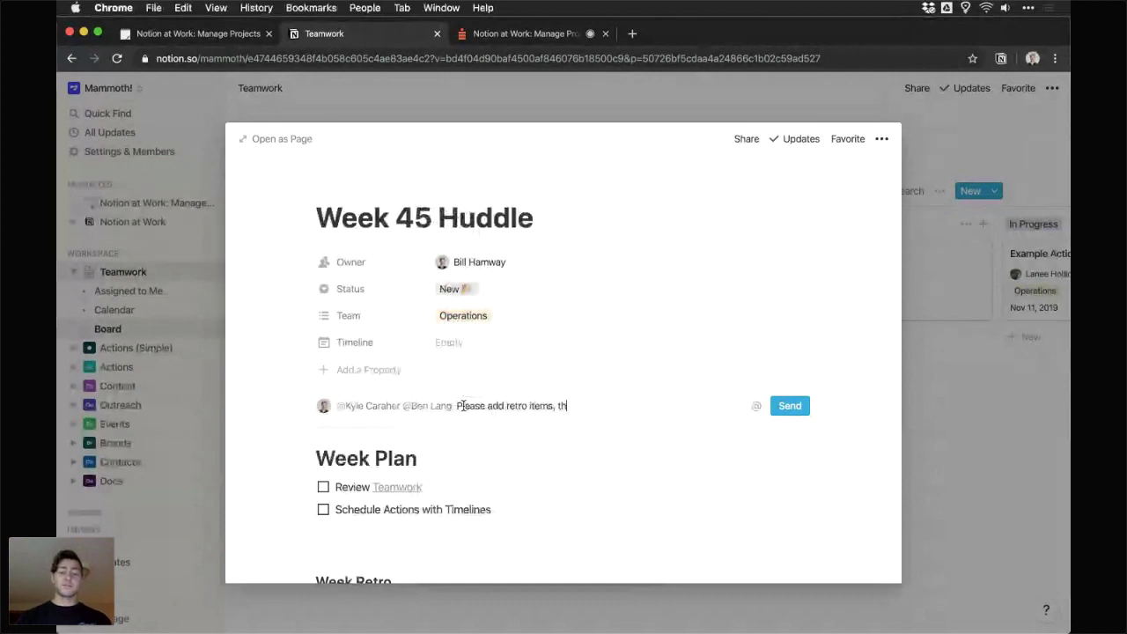
pyautogui.write('ank you! :)')
pyautogui.click(785, 408)
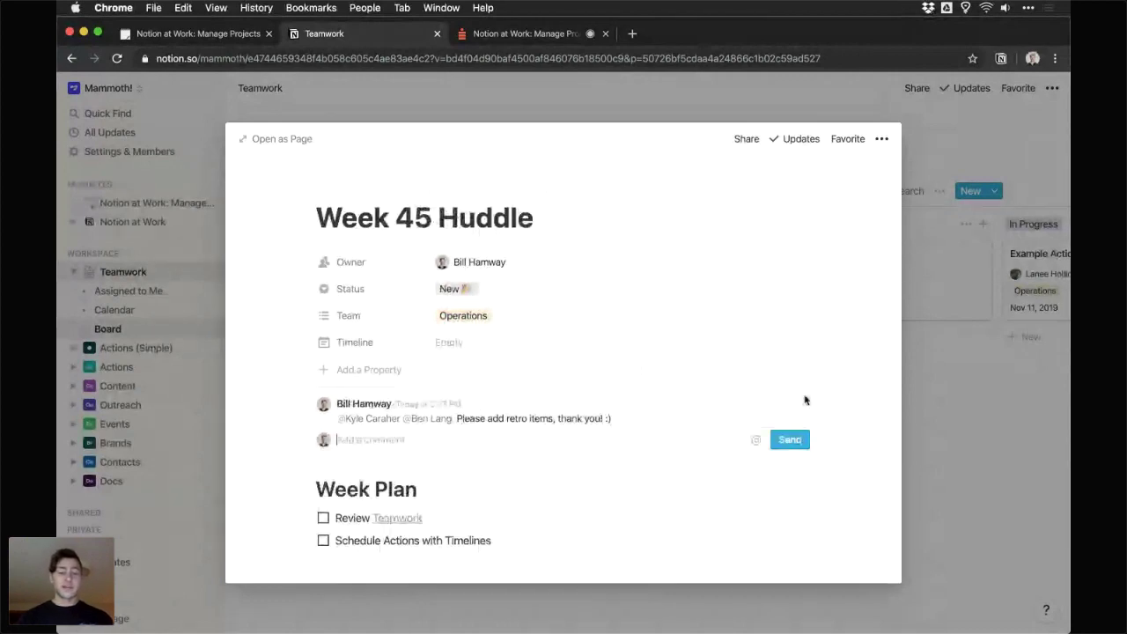
# - Close the Week 45 Huddle page and return to the Teamwork board
pyautogui.scroll(-2, 388, 346)
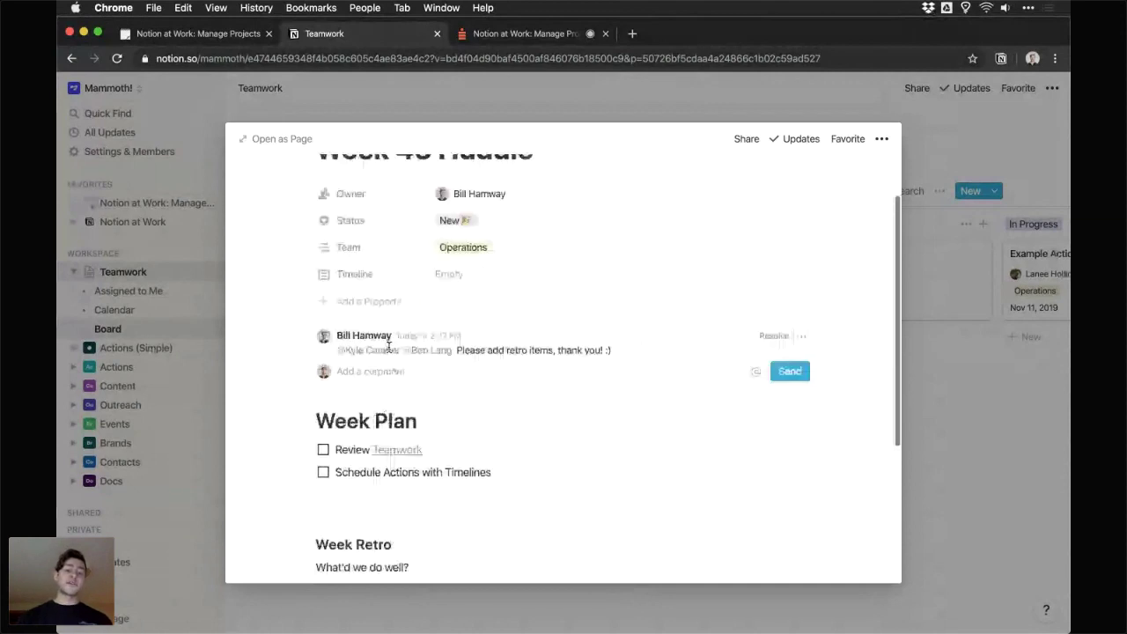
pyautogui.scroll(-5, 388, 346)
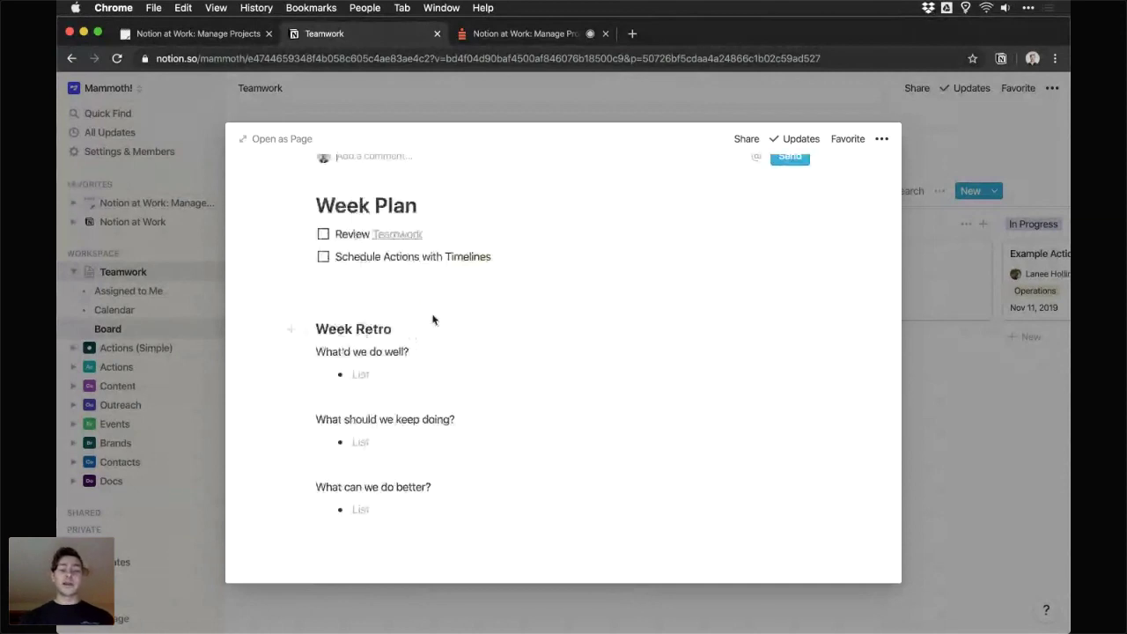
pyautogui.scroll(3, 443, 378)
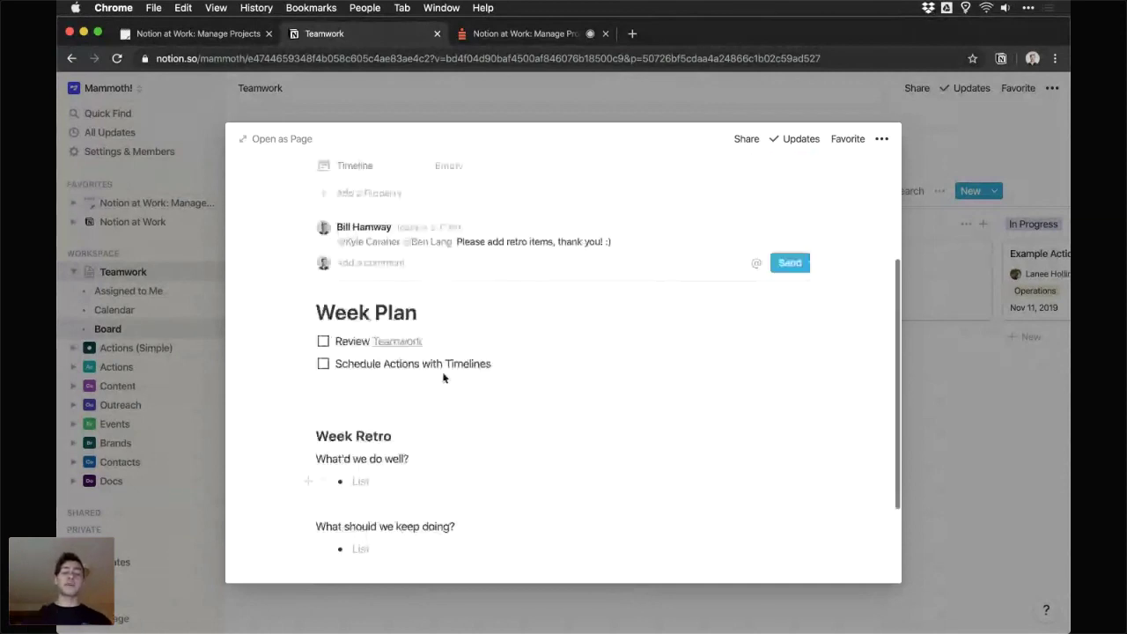
pyautogui.scroll(4, 443, 378)
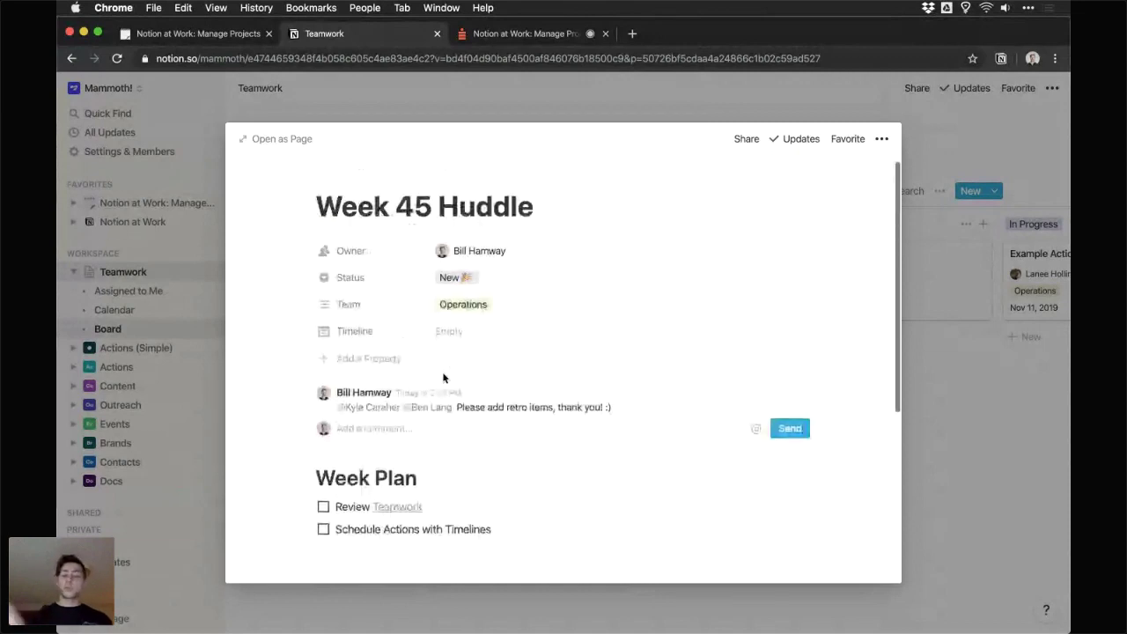
pyautogui.click(935, 238)
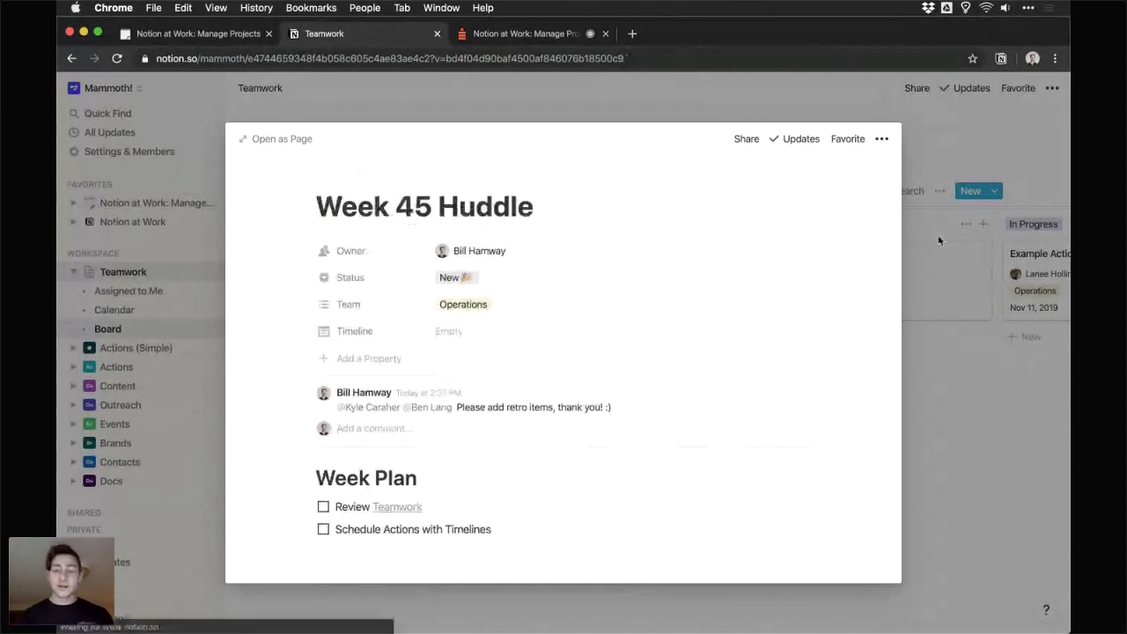
pyautogui.hscroll(1, 748, 340)
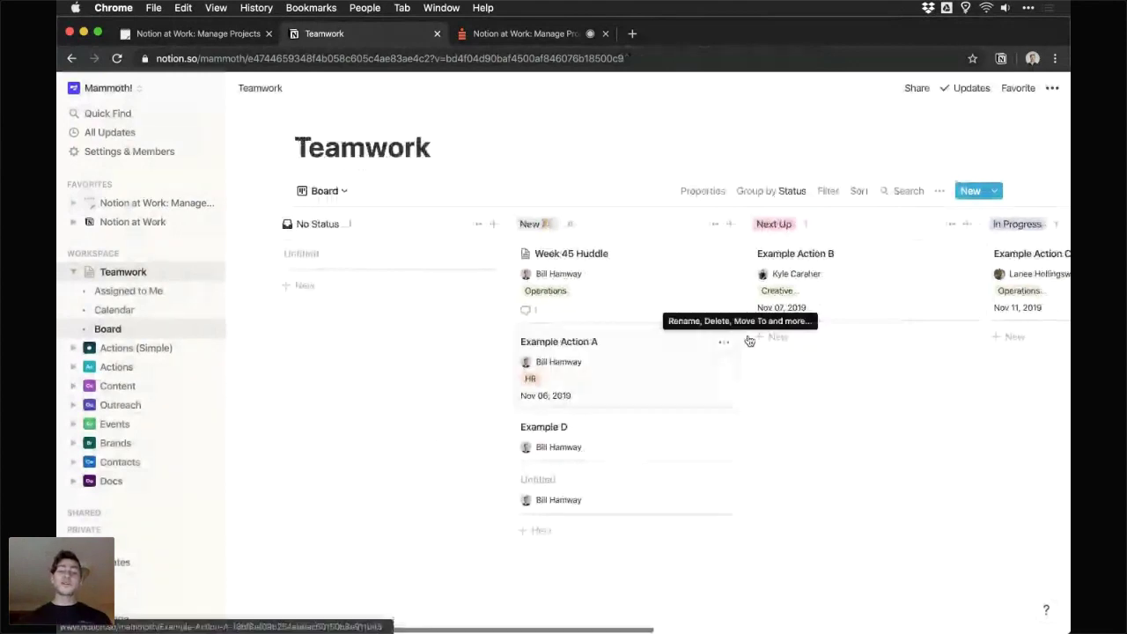
pyautogui.hscroll(3, 748, 341)
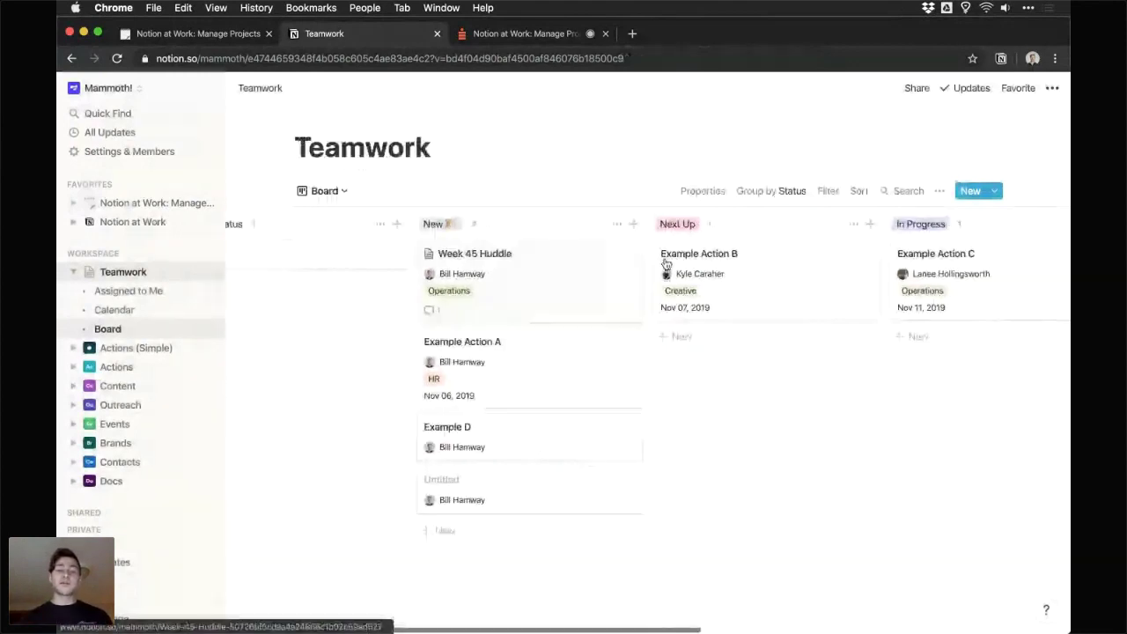
pyautogui.click(324, 190)
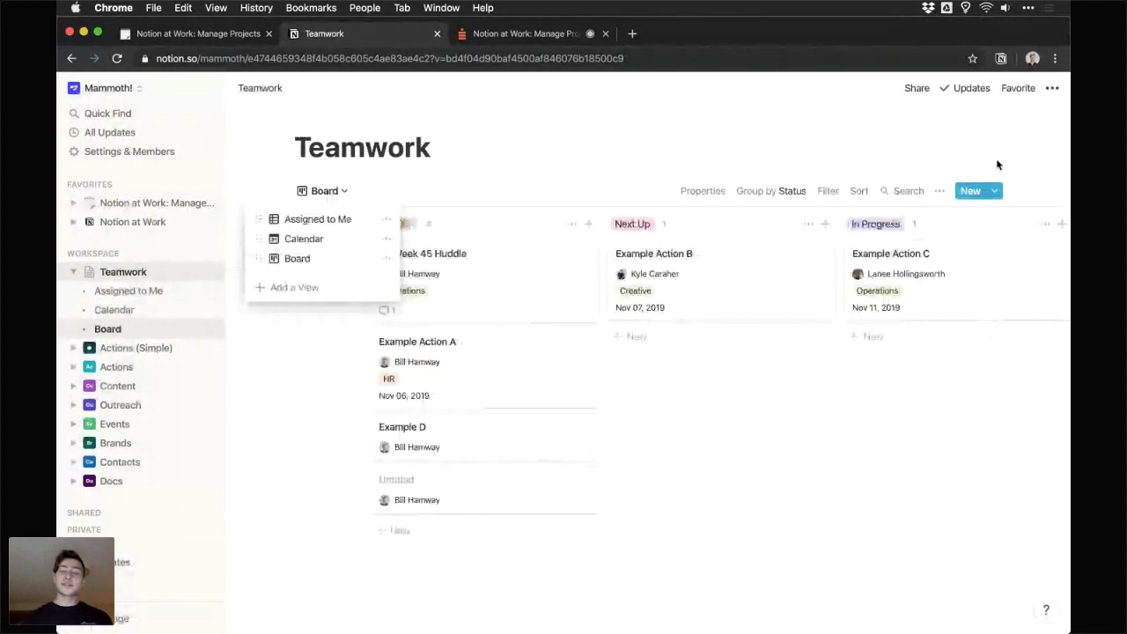
# - Turn on Database Lock for the Teamwork board from the page's ••• options menu
pyautogui.click(1016, 141)
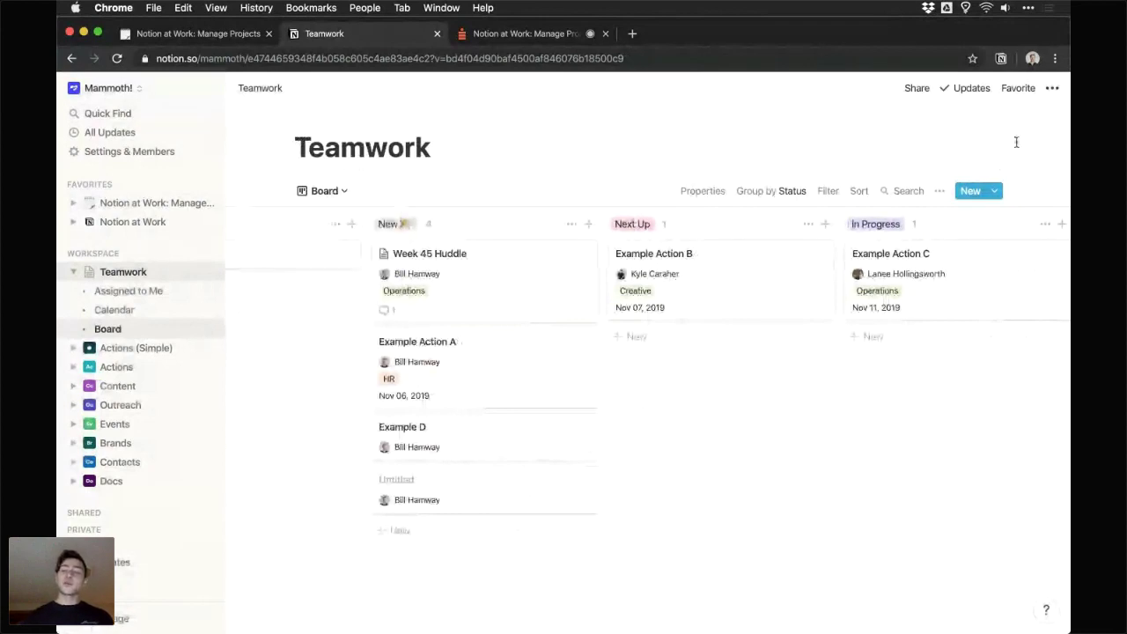
pyautogui.click(1053, 91)
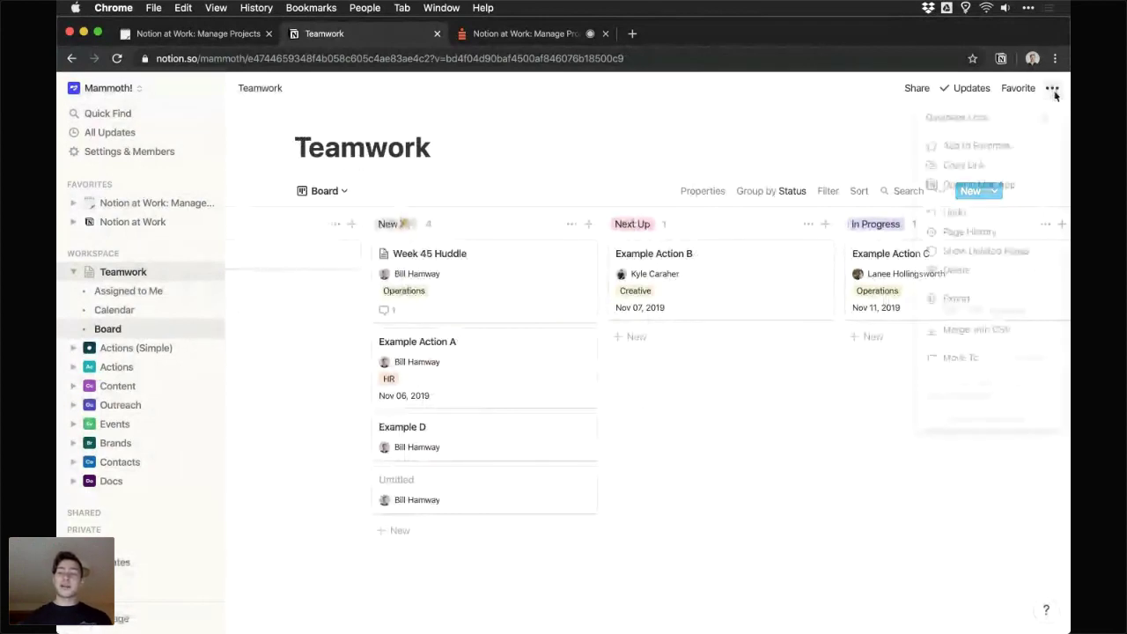
pyautogui.moveTo(1005, 120)
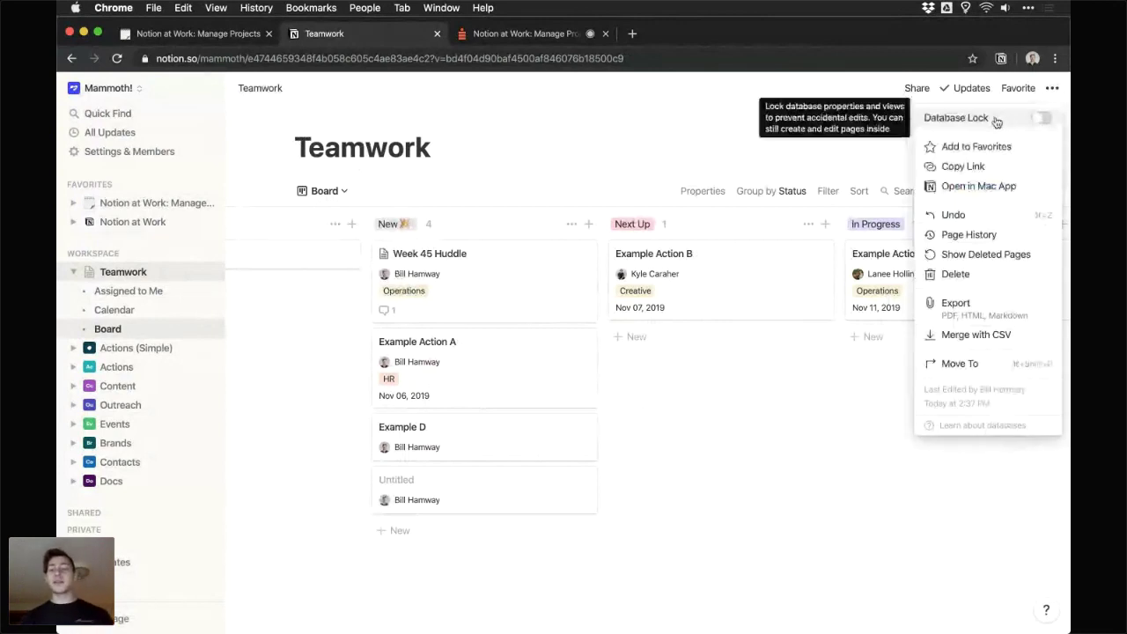
pyautogui.click(953, 126)
pyautogui.click(555, 150)
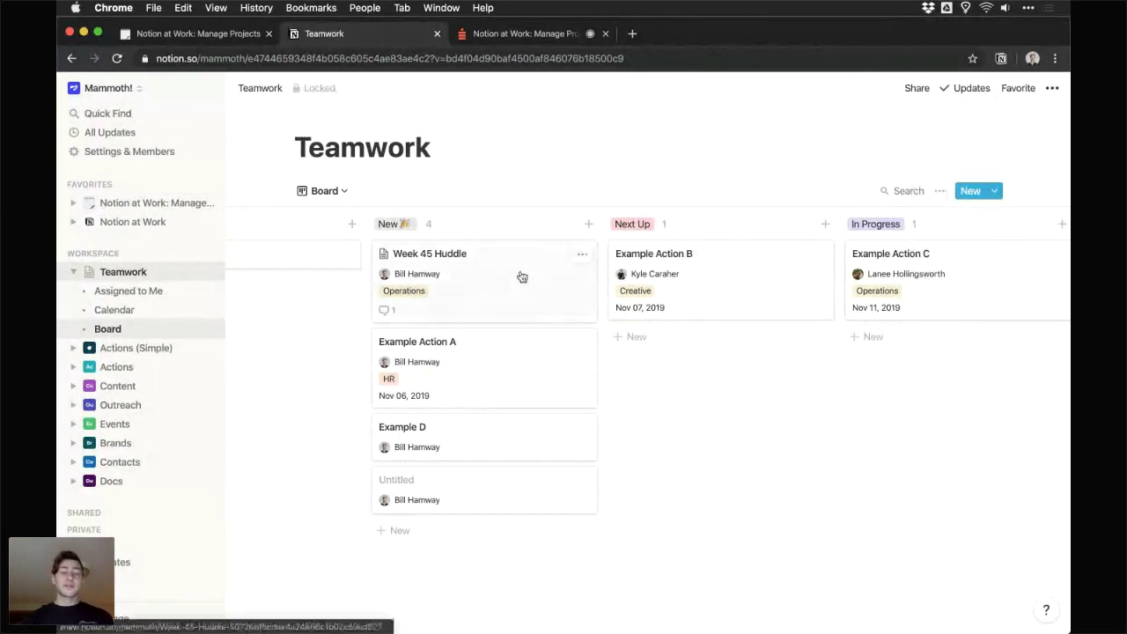
# - Preview the new-page templates without creating one, then unlock and re-lock the database
pyautogui.click(995, 193)
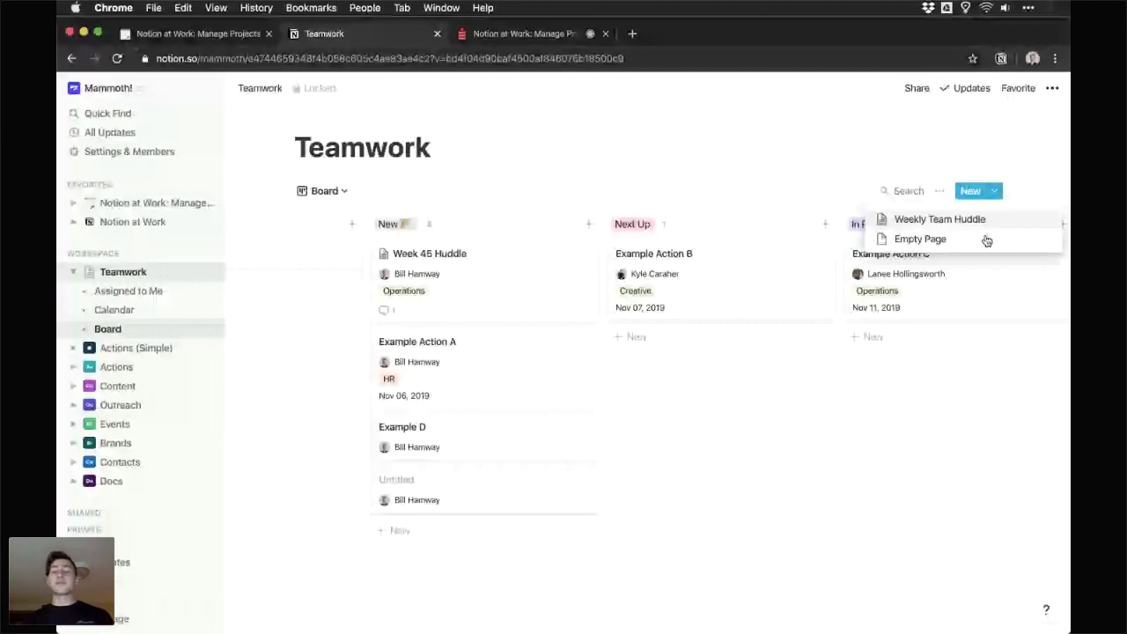
pyautogui.click(885, 177)
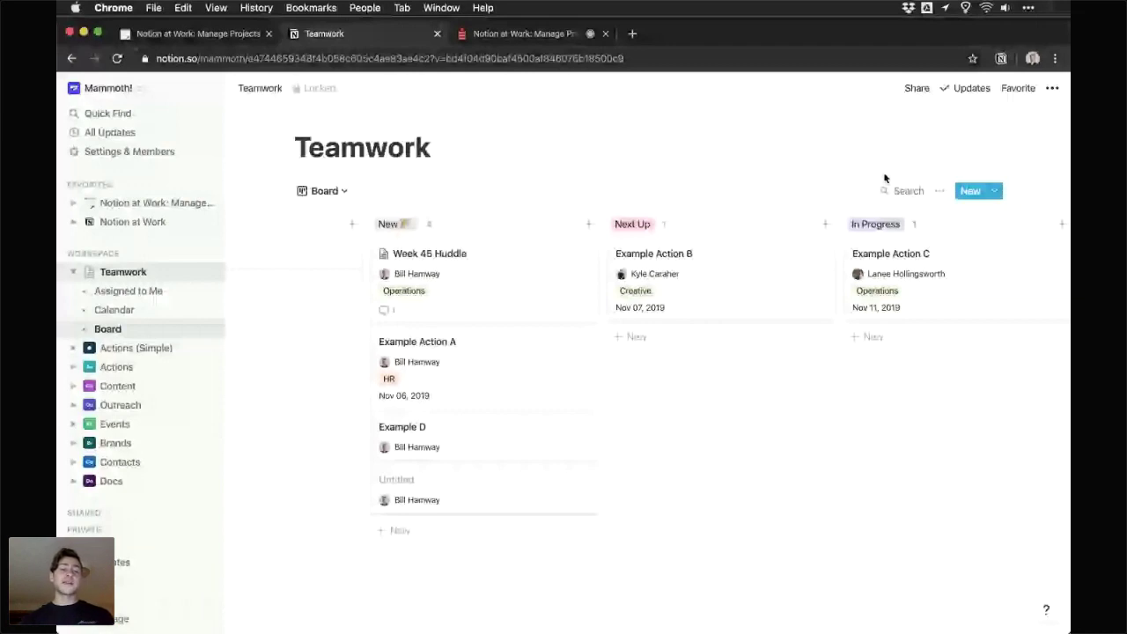
pyautogui.click(320, 90)
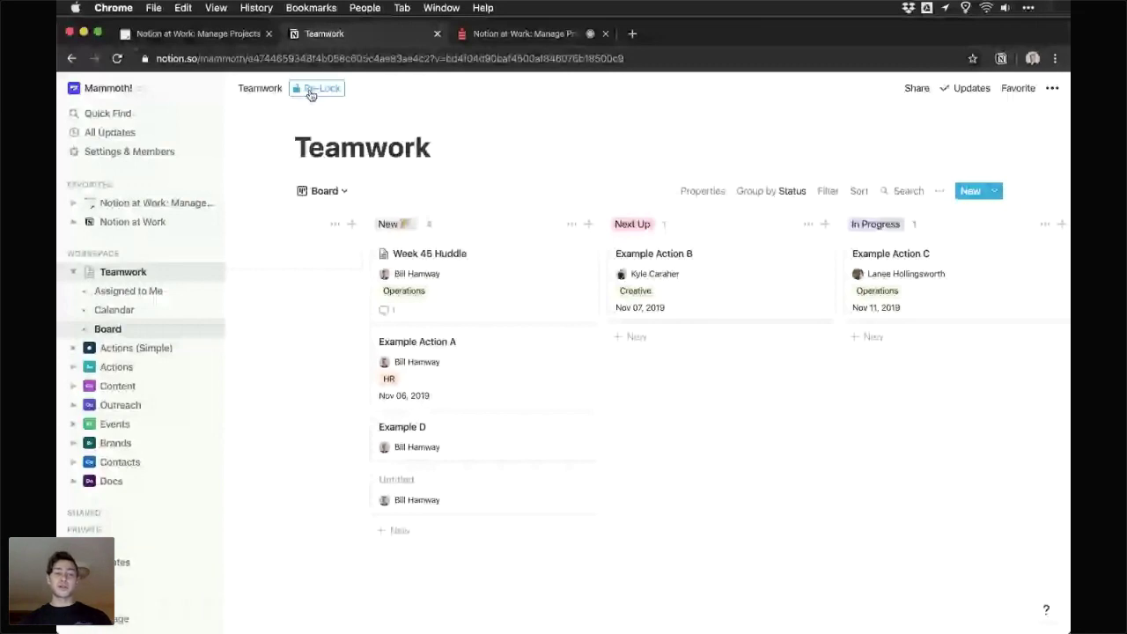
pyautogui.click(310, 91)
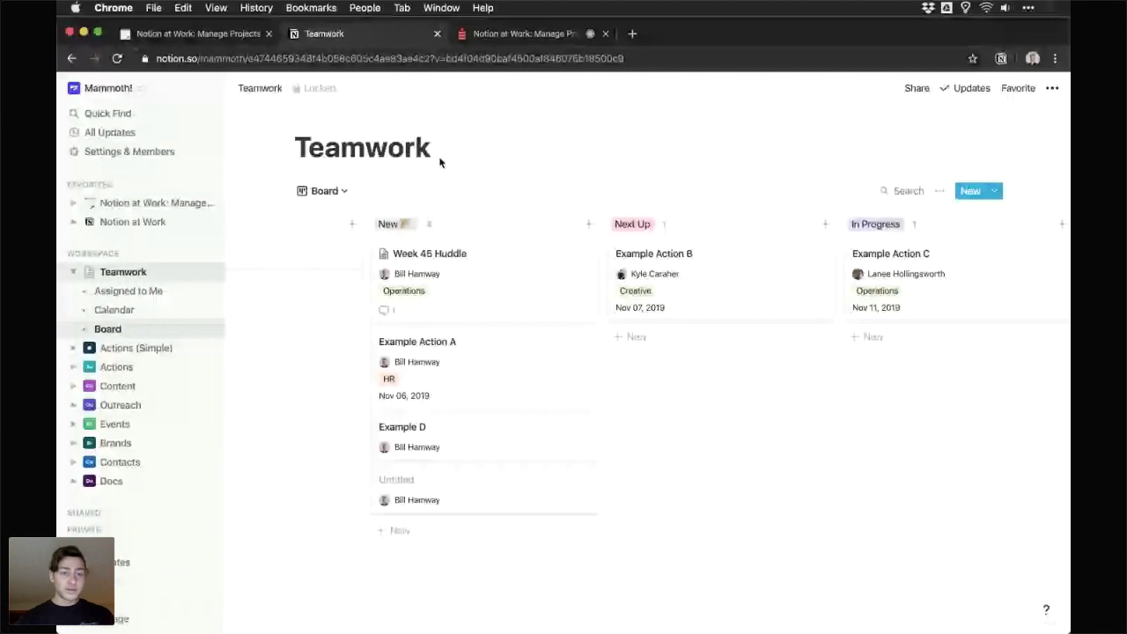
pyautogui.hscroll(-3, 442, 175)
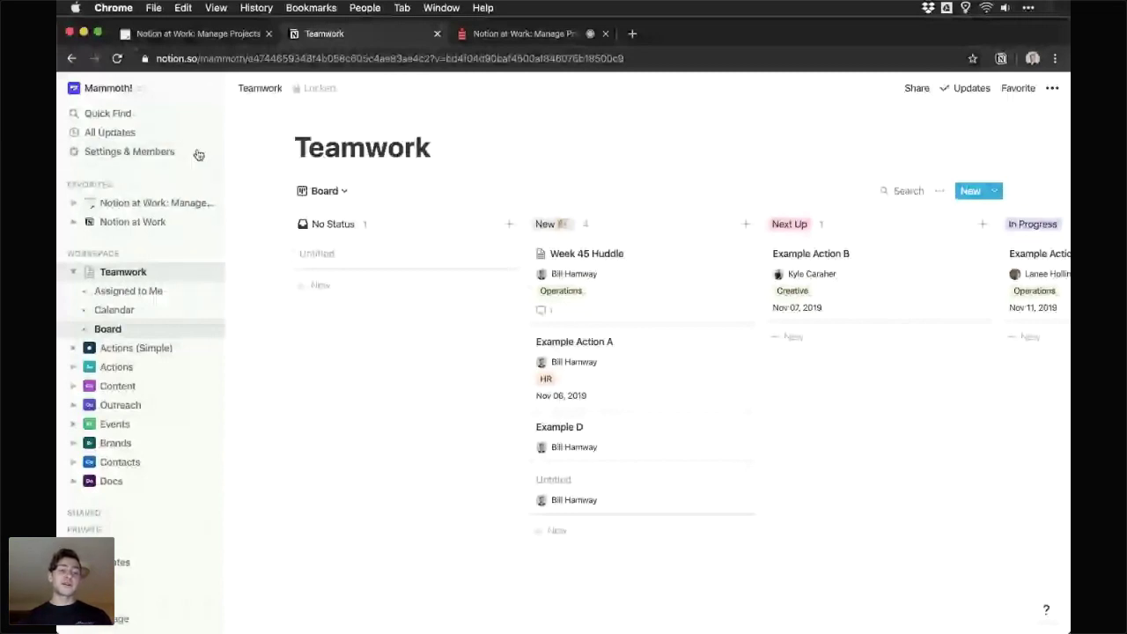
# - Open Settings & Members, preview the Add a Member invite and its role choices, then cancel it
pyautogui.click(109, 154)
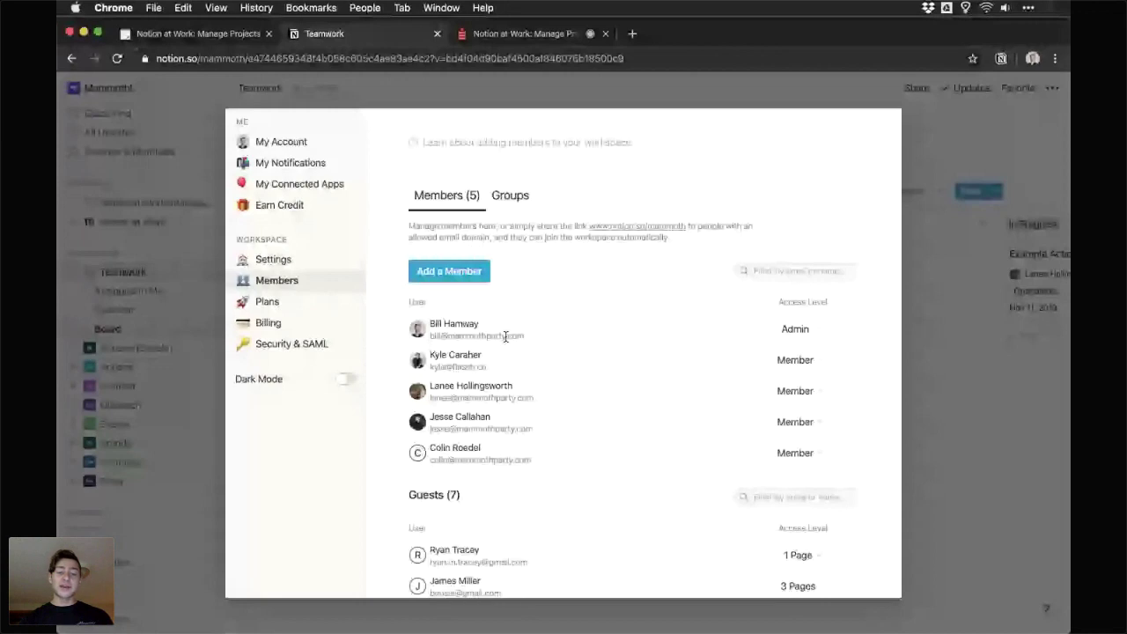
pyautogui.click(449, 272)
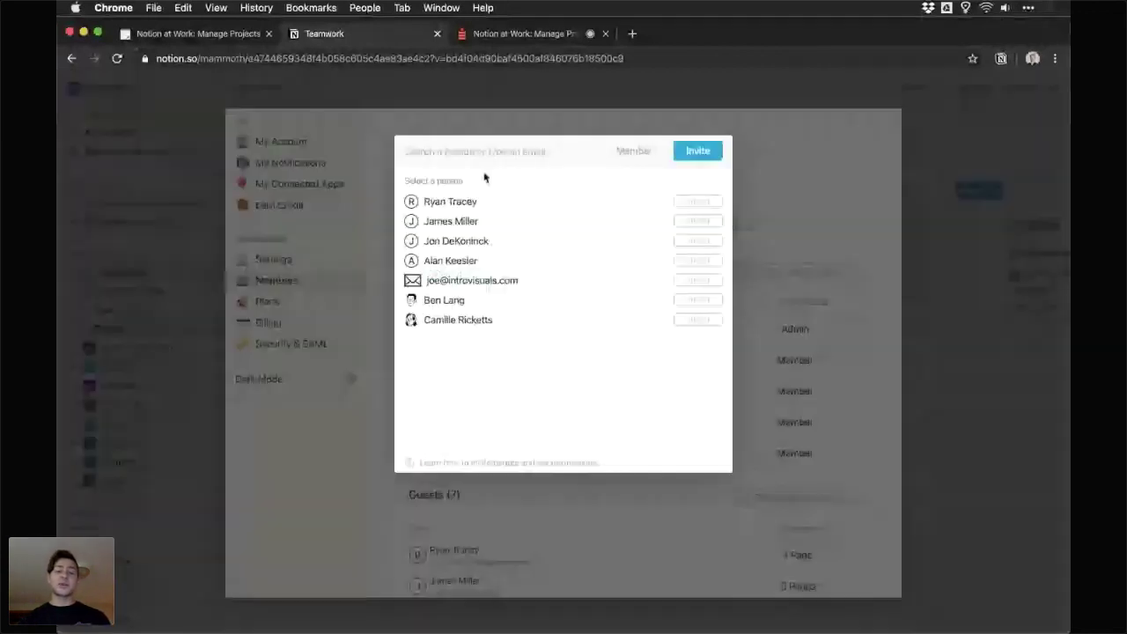
pyautogui.click(635, 155)
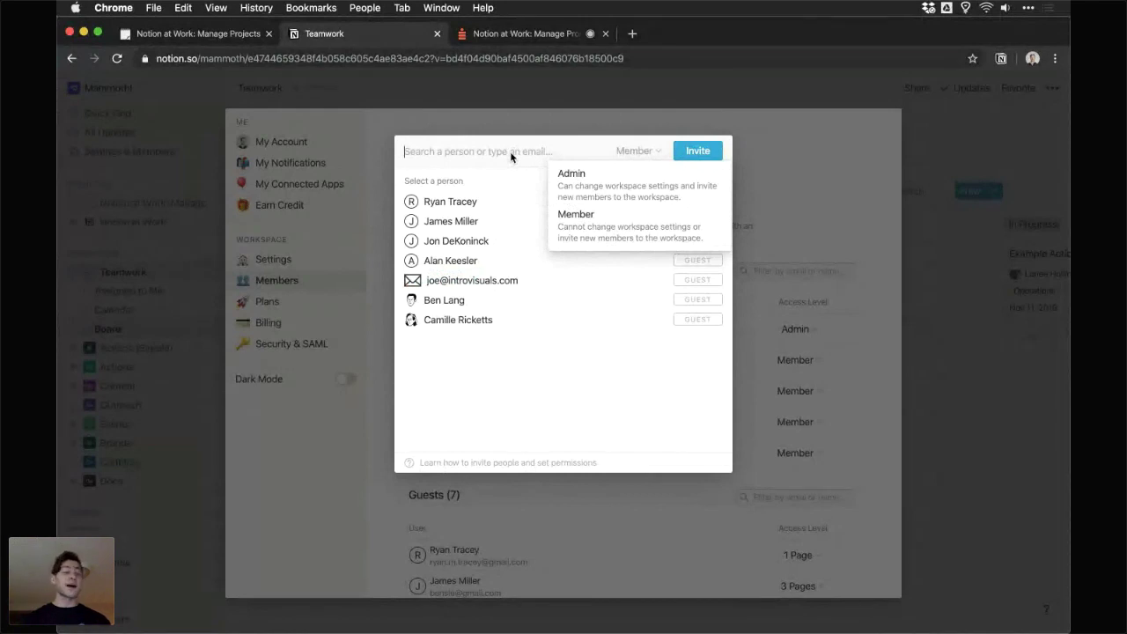
pyautogui.click(538, 156)
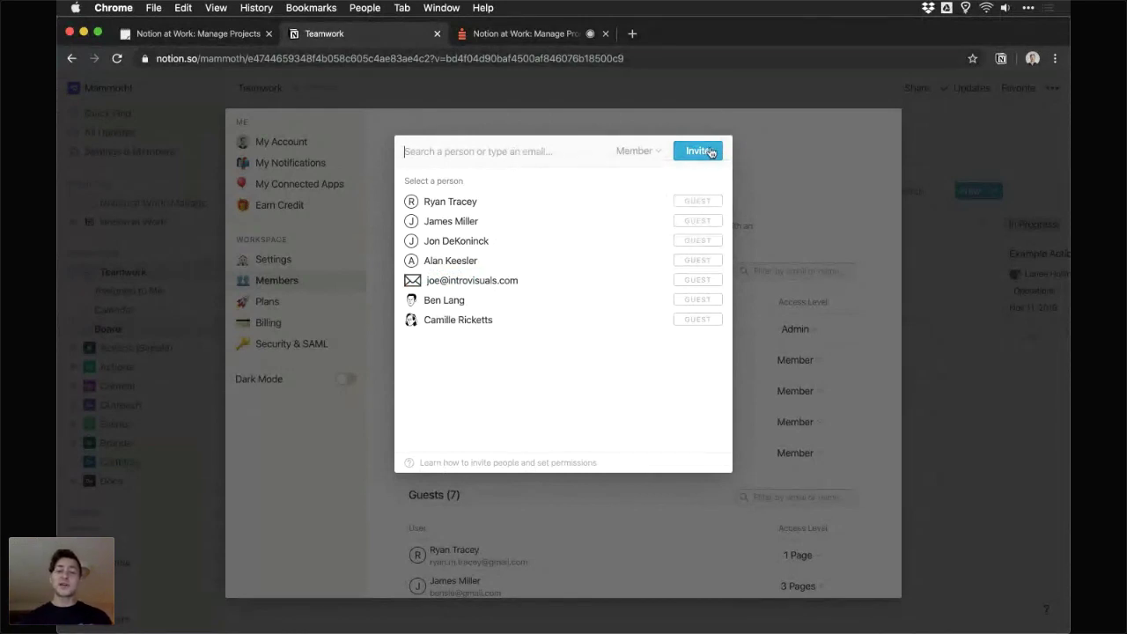
pyautogui.click(784, 171)
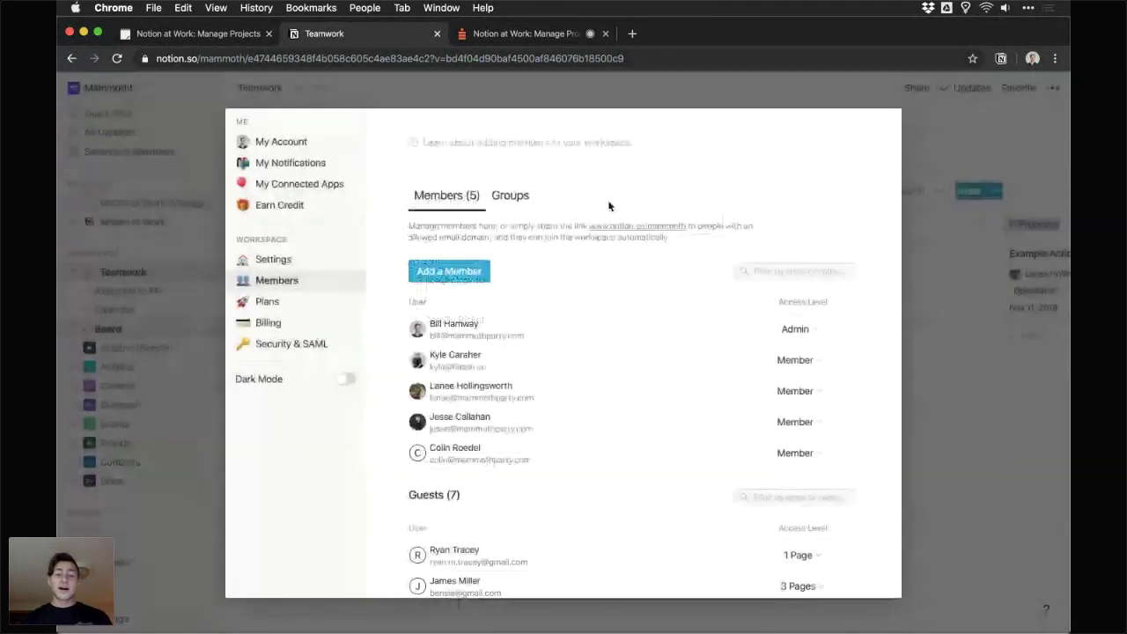
# - Browse the Groups tab, dismissing the Mammoth group's icon picker and add-person box, then close settings
pyautogui.click(502, 198)
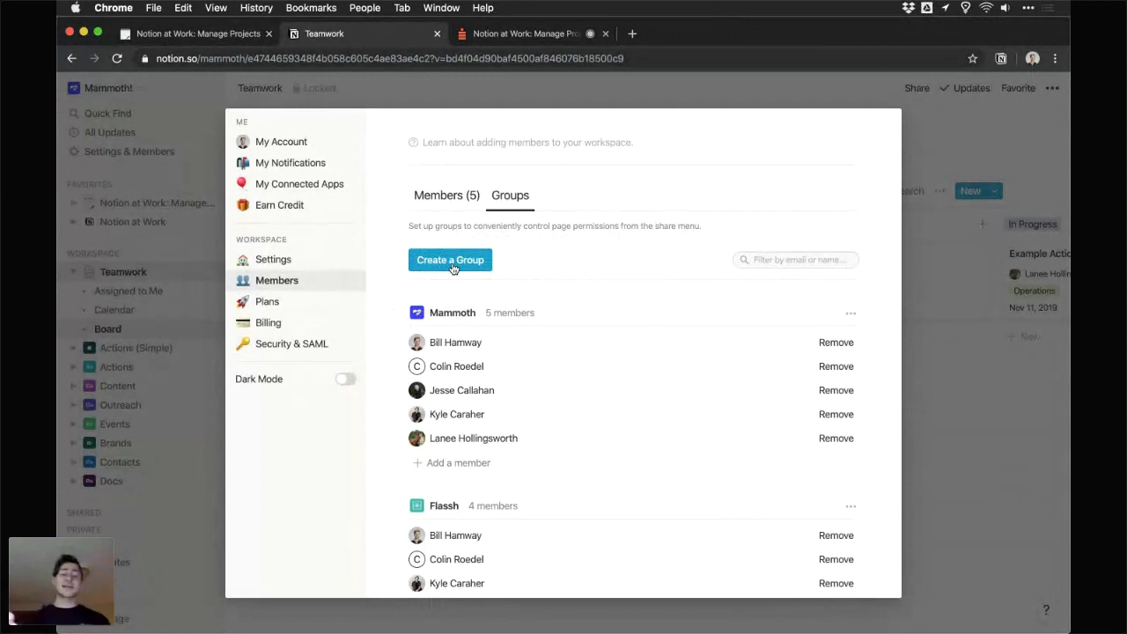
pyautogui.click(417, 313)
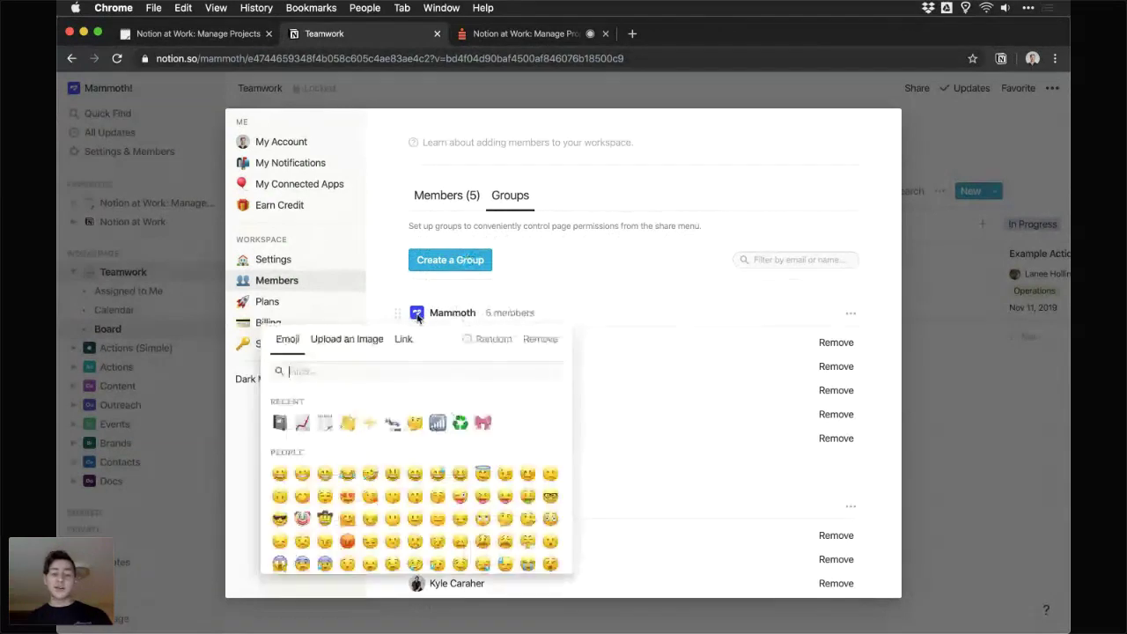
pyautogui.press('Escape')
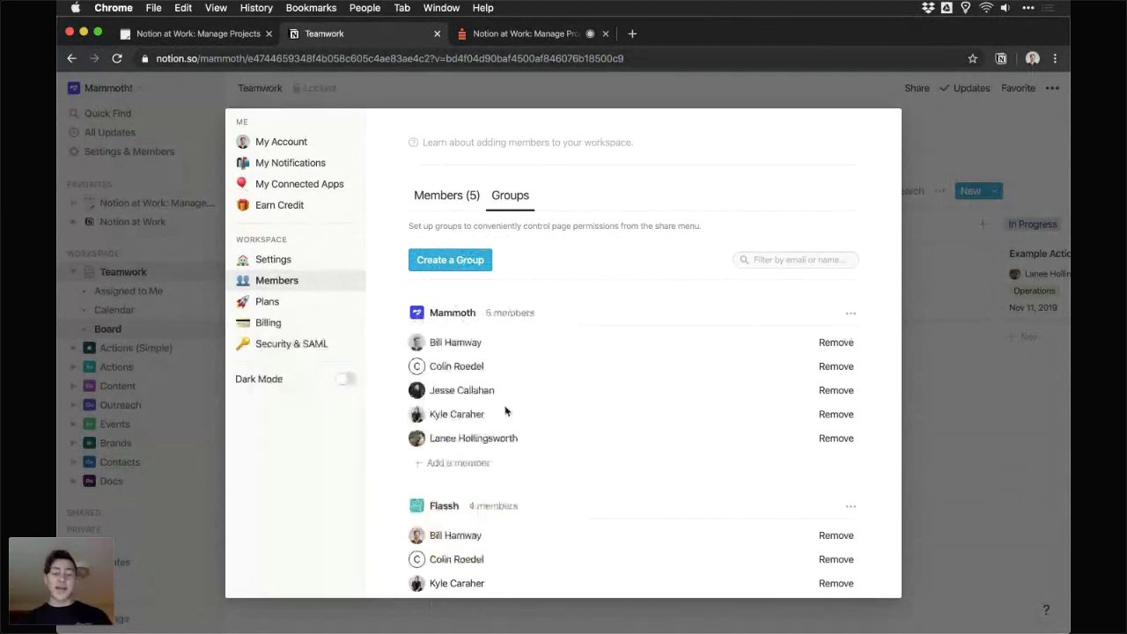
pyautogui.click(467, 463)
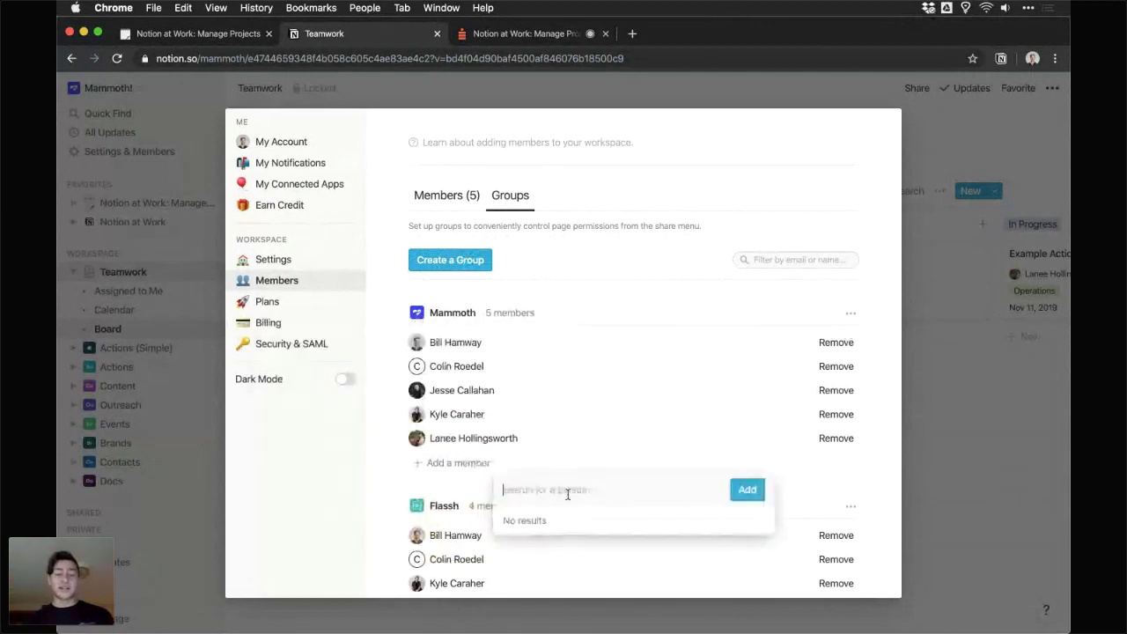
pyautogui.press('Escape')
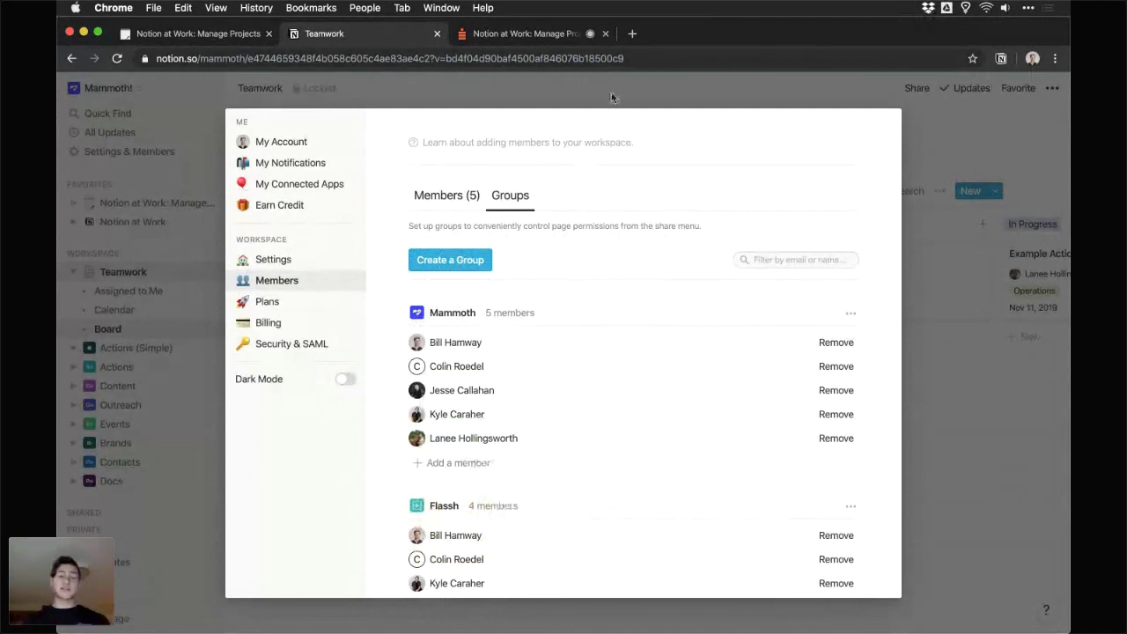
pyautogui.click(611, 92)
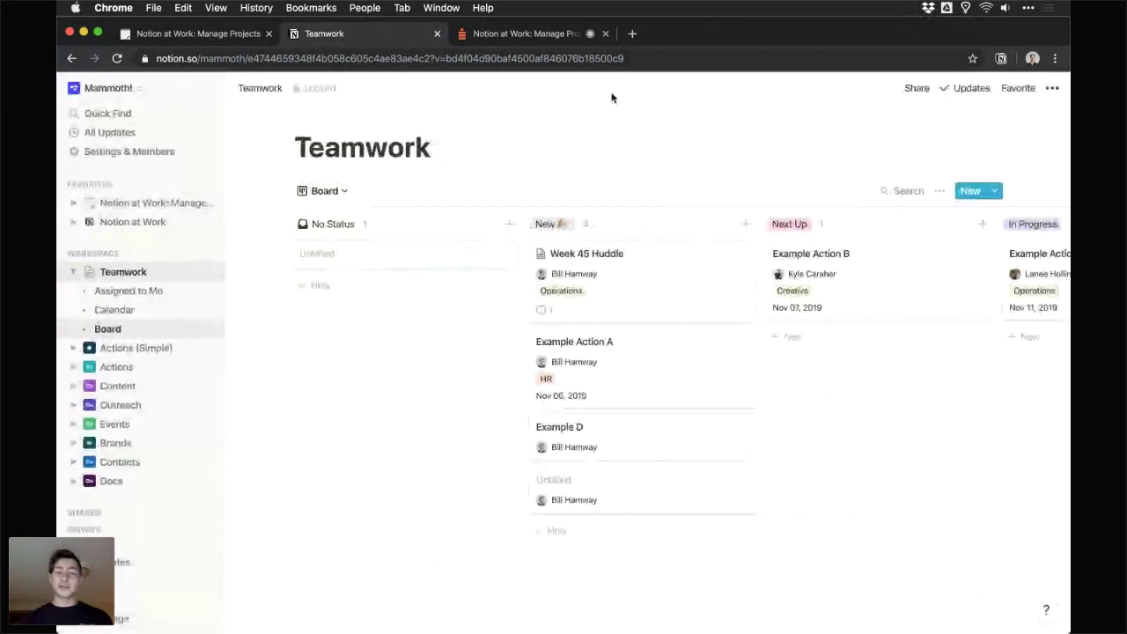
# - Switch to the Crowdcast livestream and scroll through the audience Q&A questions
pyautogui.click(566, 36)
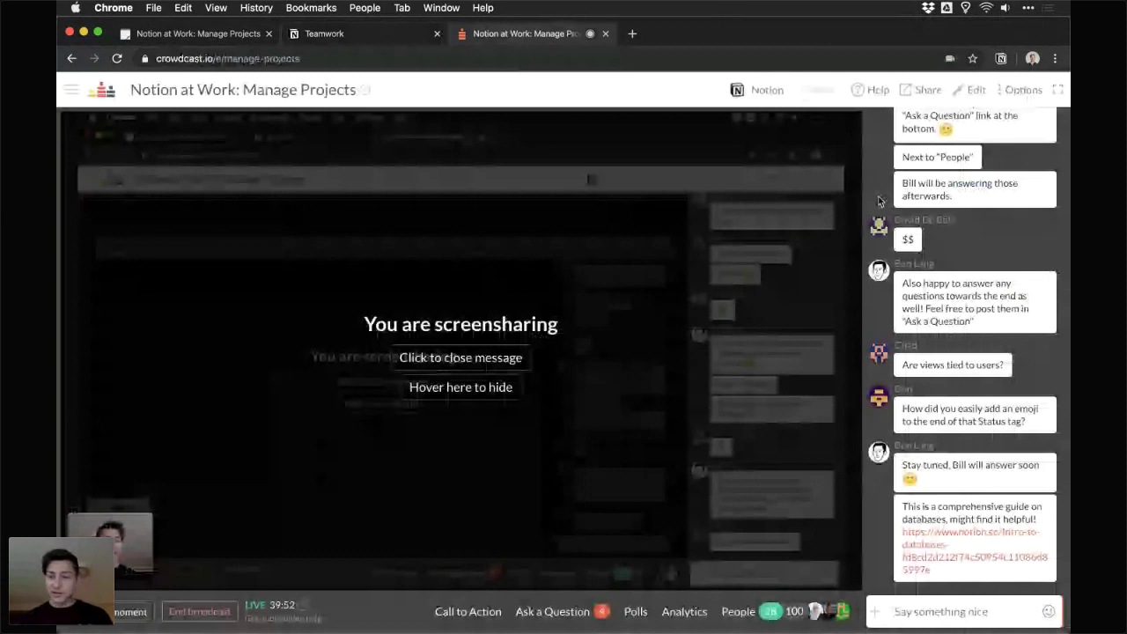
pyautogui.click(553, 610)
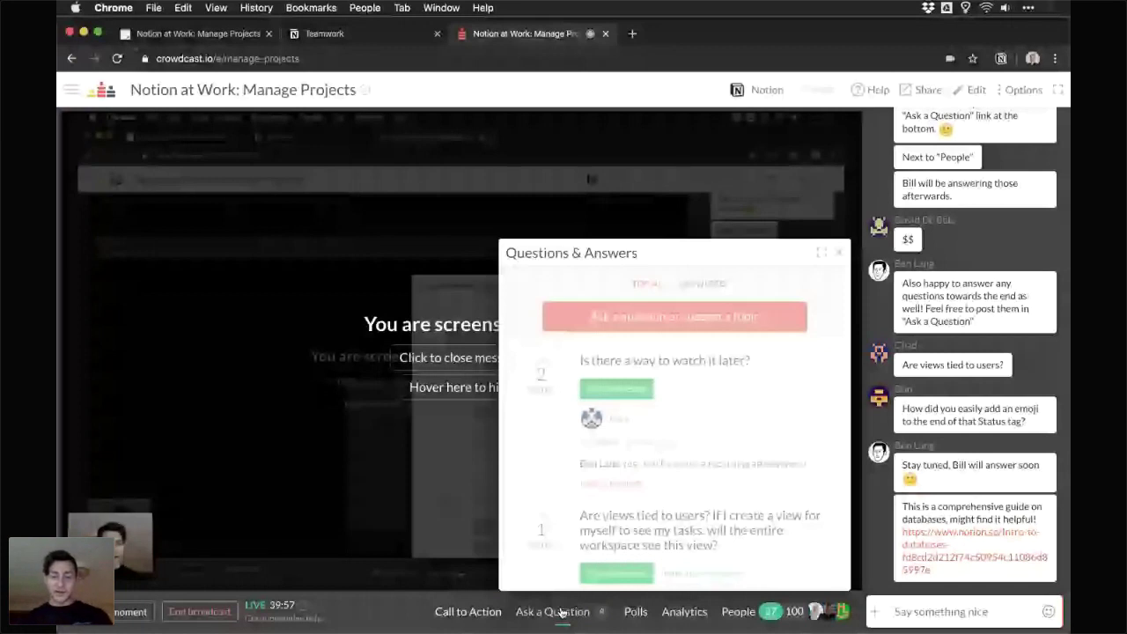
pyautogui.scroll(-2, 666, 459)
pyautogui.scroll(-1, 666, 459)
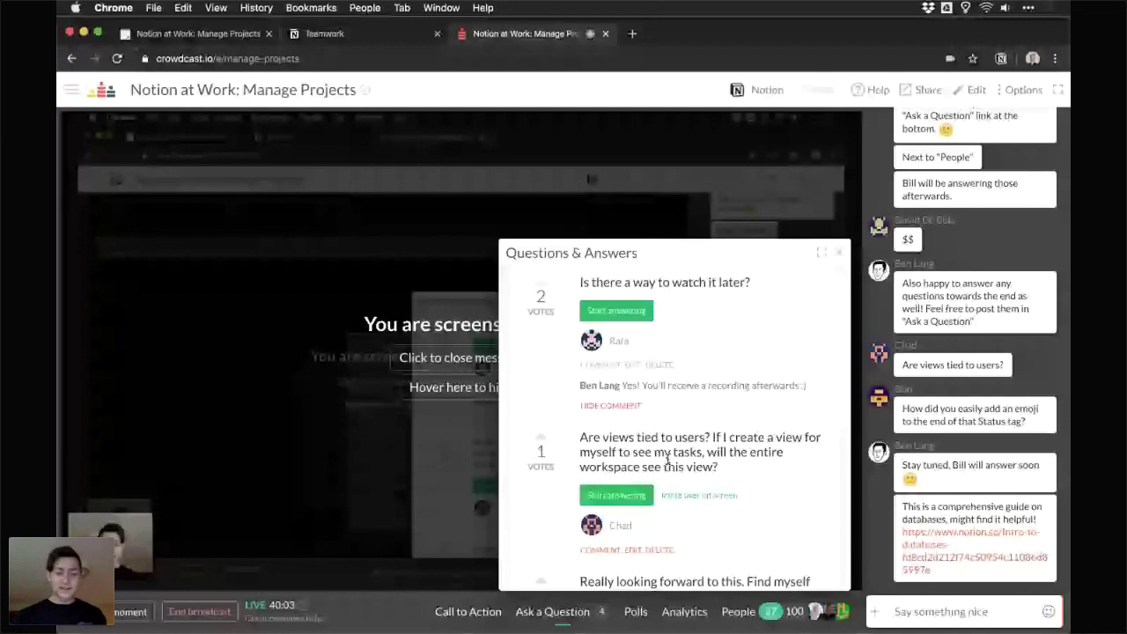
pyautogui.scroll(-1, 583, 457)
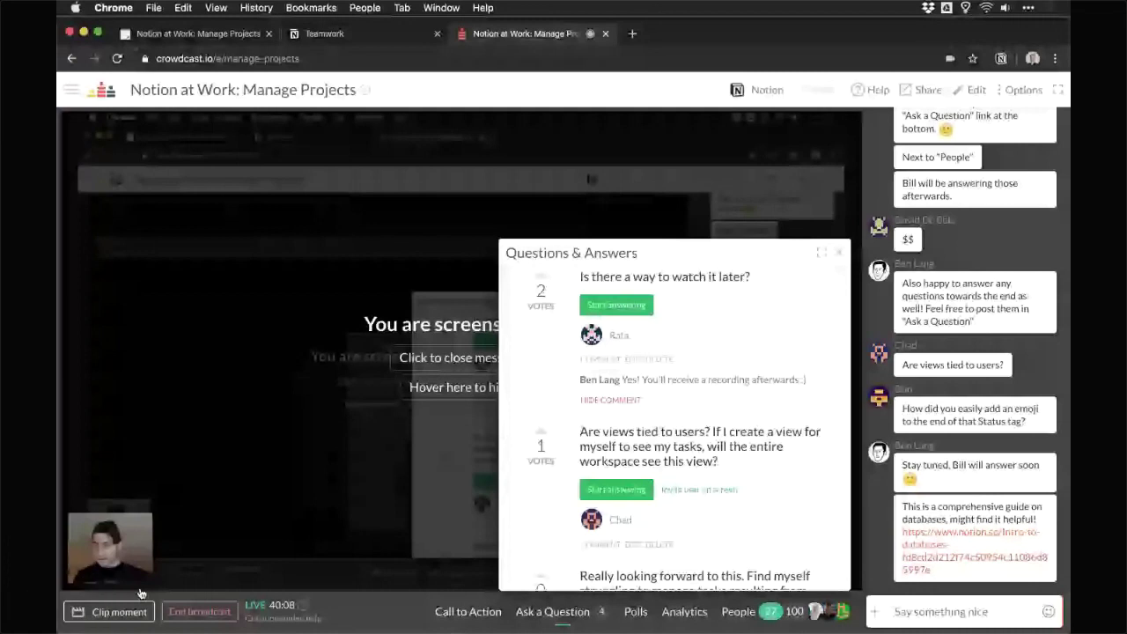
pyautogui.click(759, 89)
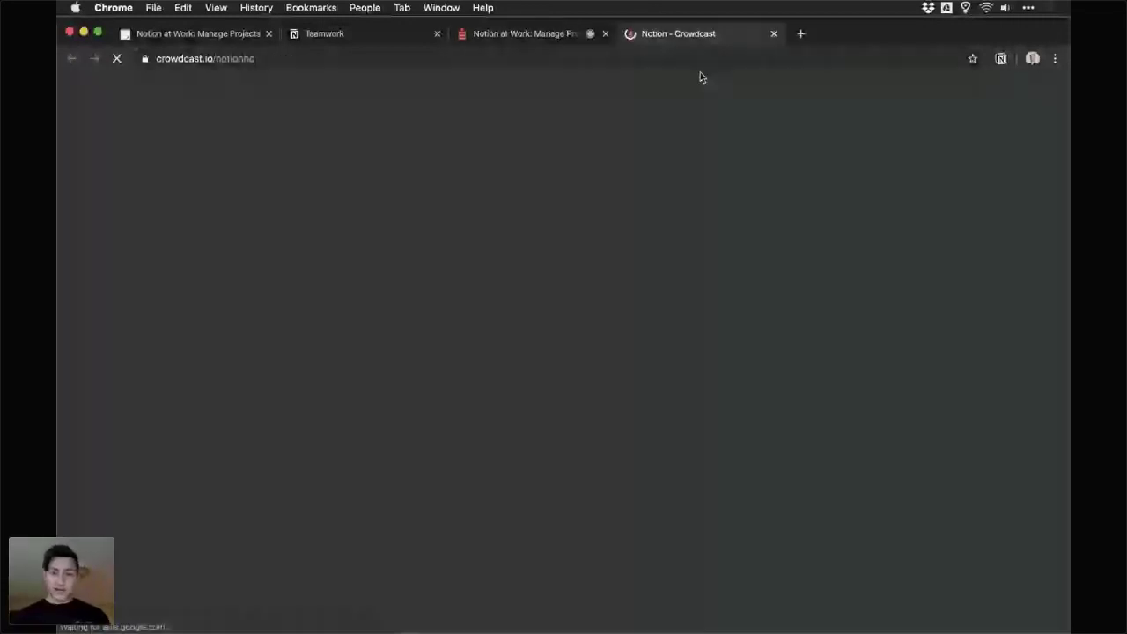
pyautogui.press('super+w')
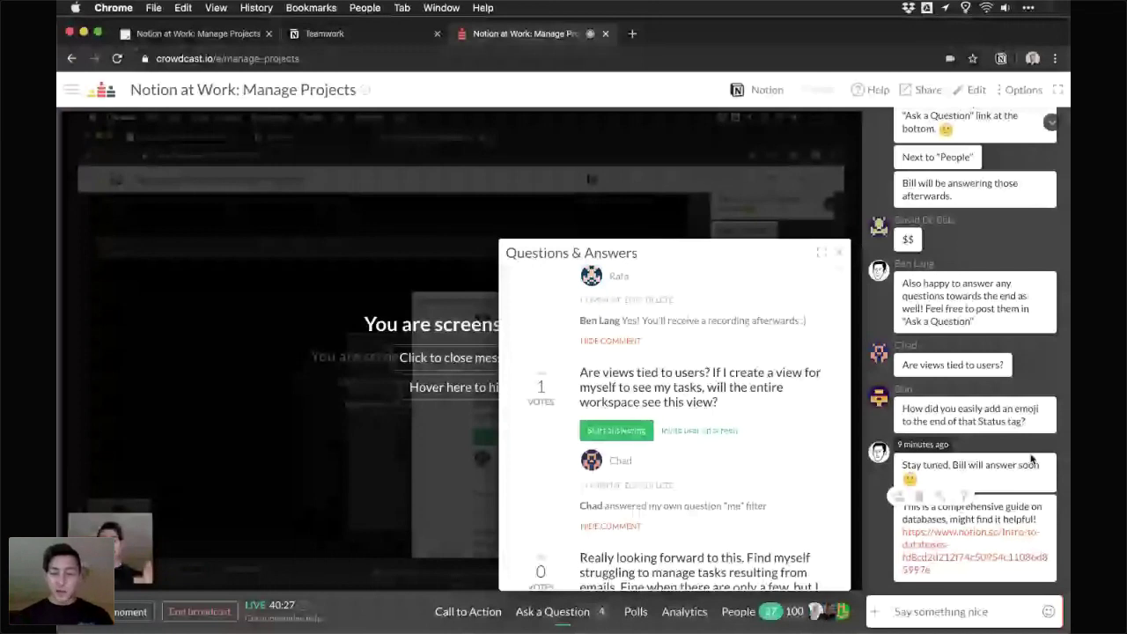
# - Start answering the question about views being tied to users, then return to Notion
pyautogui.scroll(-1, 755, 384)
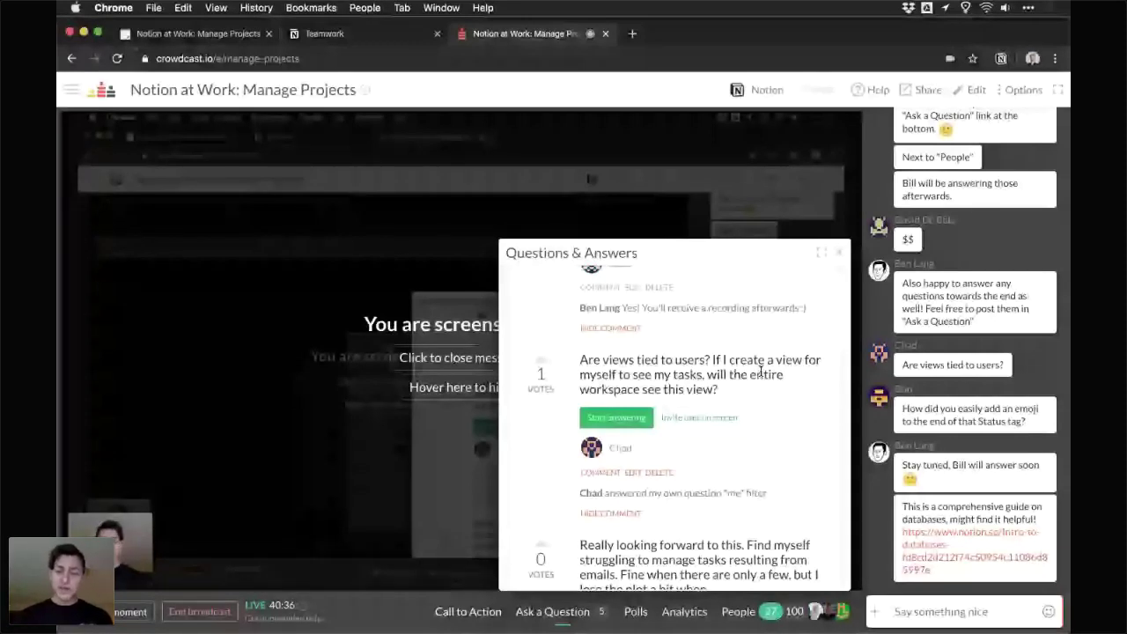
pyautogui.scroll(-2, 760, 372)
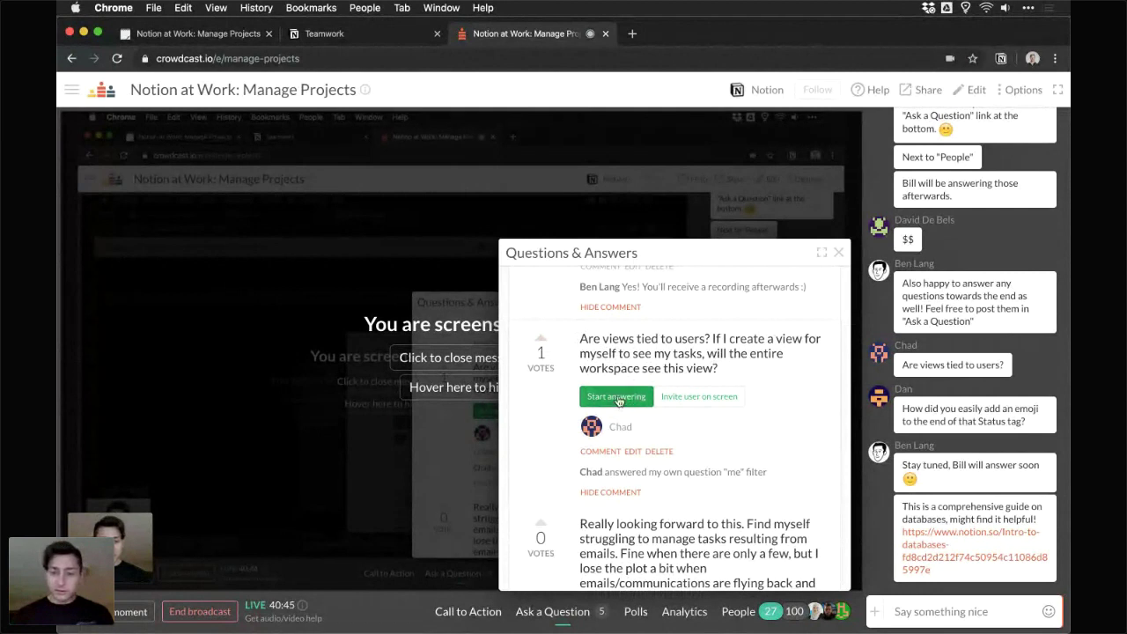
pyautogui.click(617, 396)
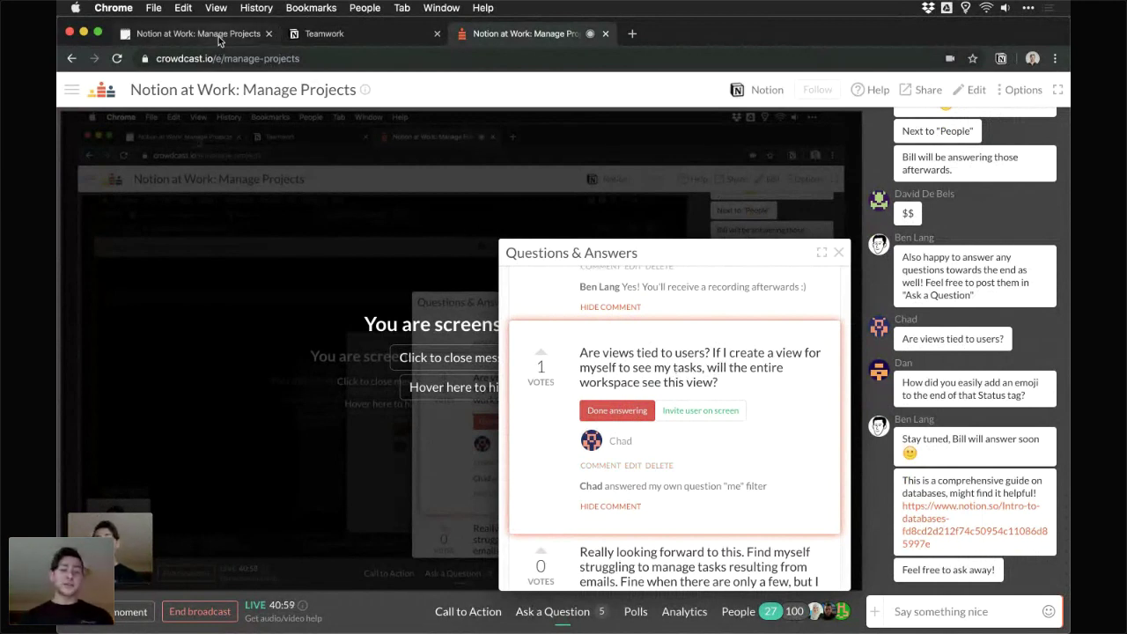
pyautogui.click(304, 37)
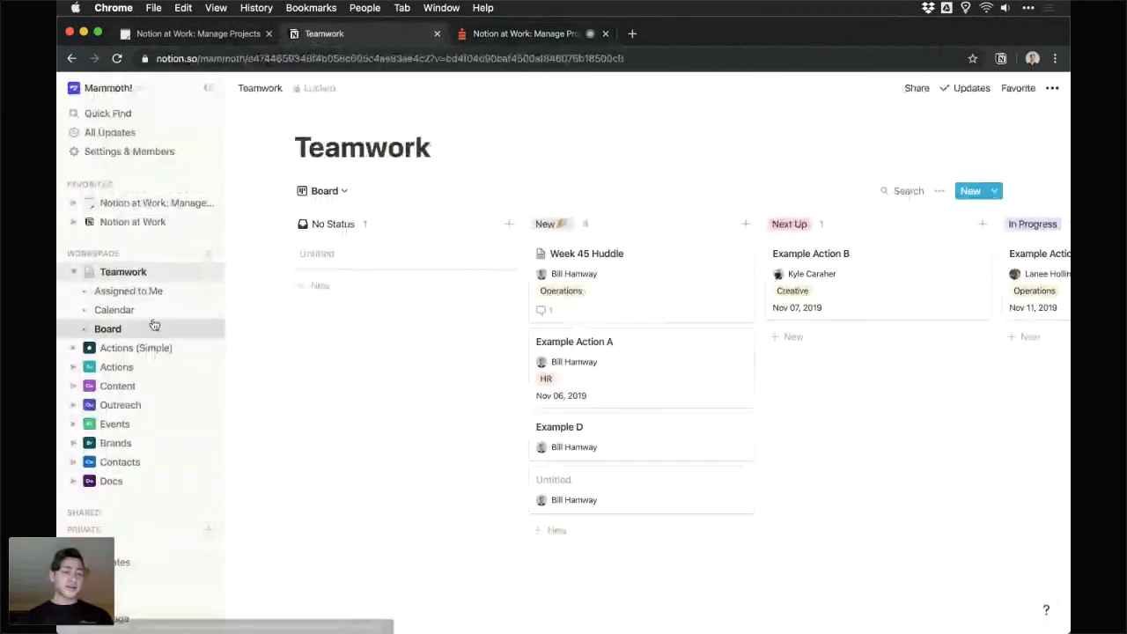
# - Open Actions (Simple) in its Assigned to Me view and inspect its Owner filter rules
pyautogui.click(145, 350)
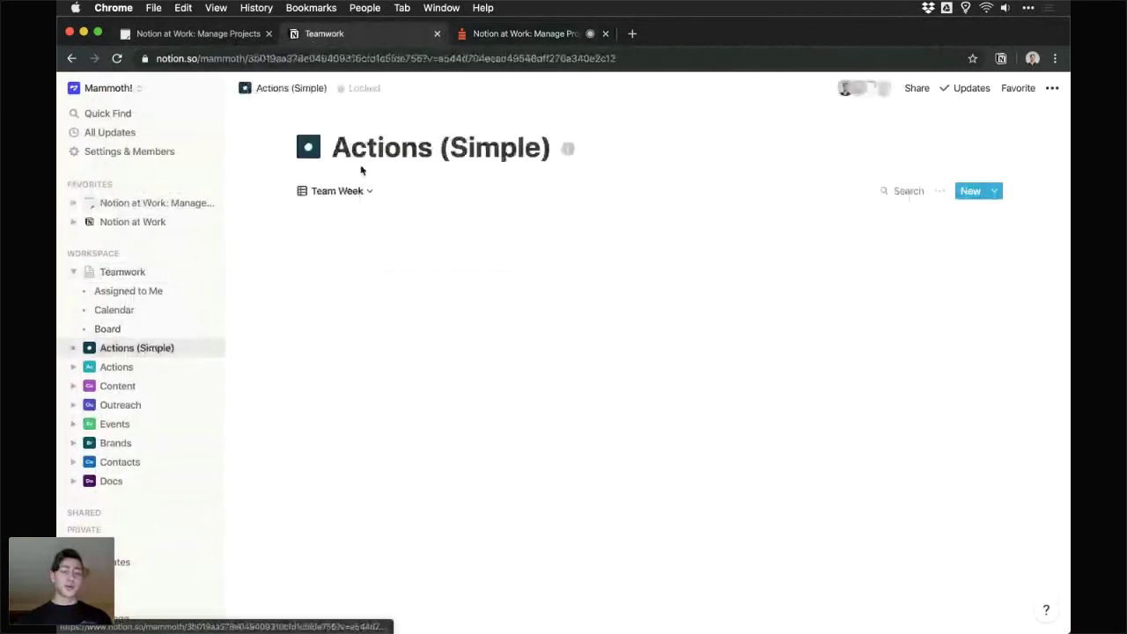
pyautogui.click(353, 192)
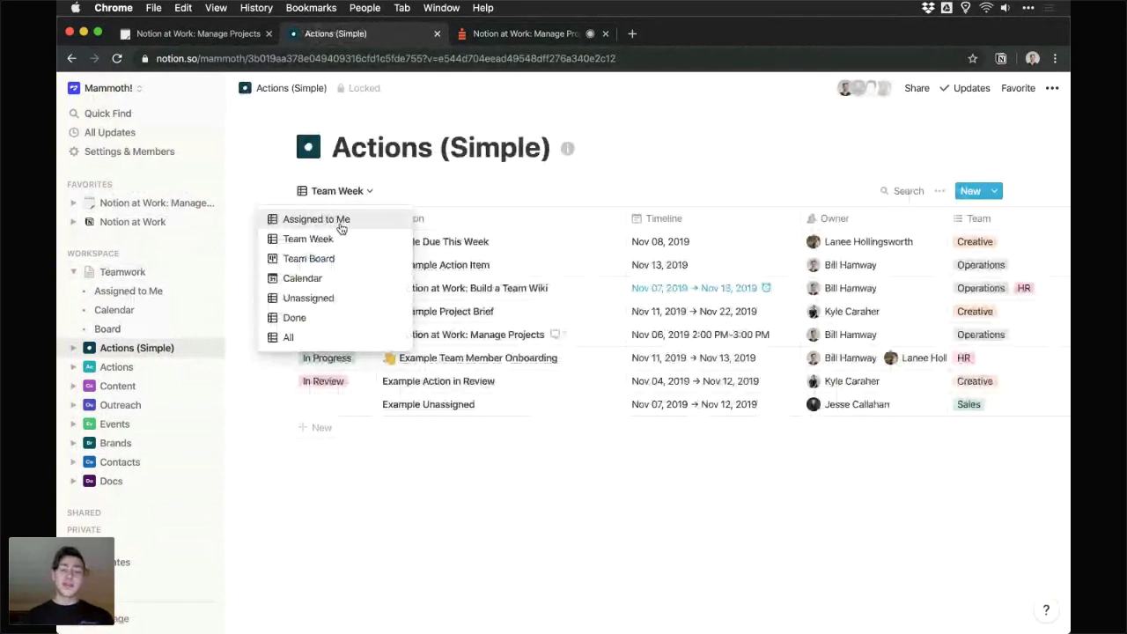
pyautogui.click(342, 220)
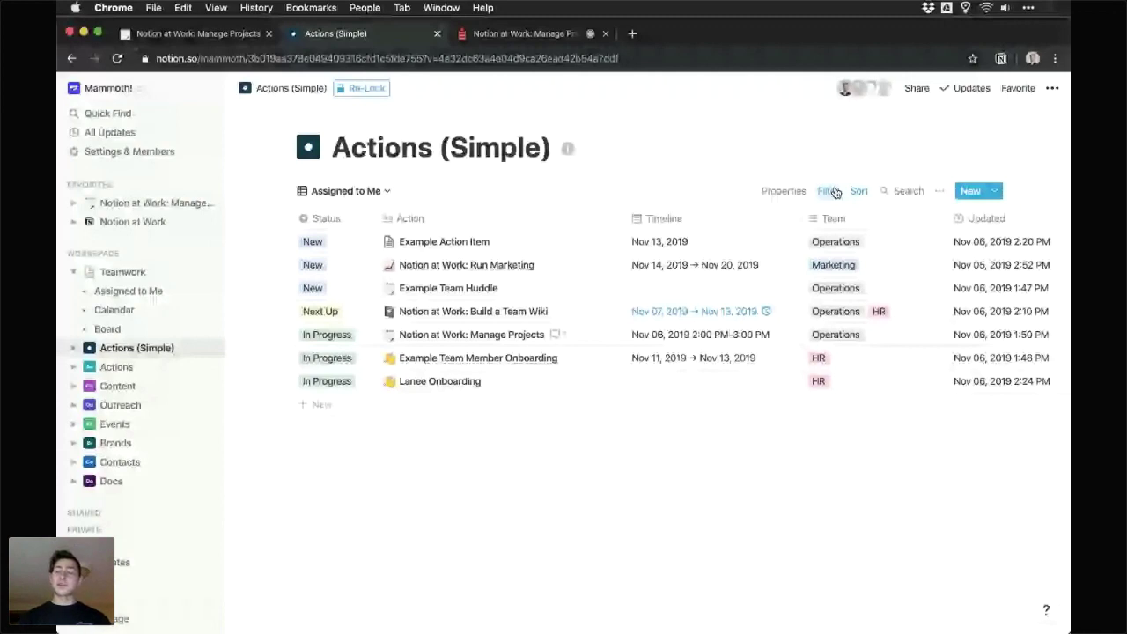
pyautogui.click(829, 191)
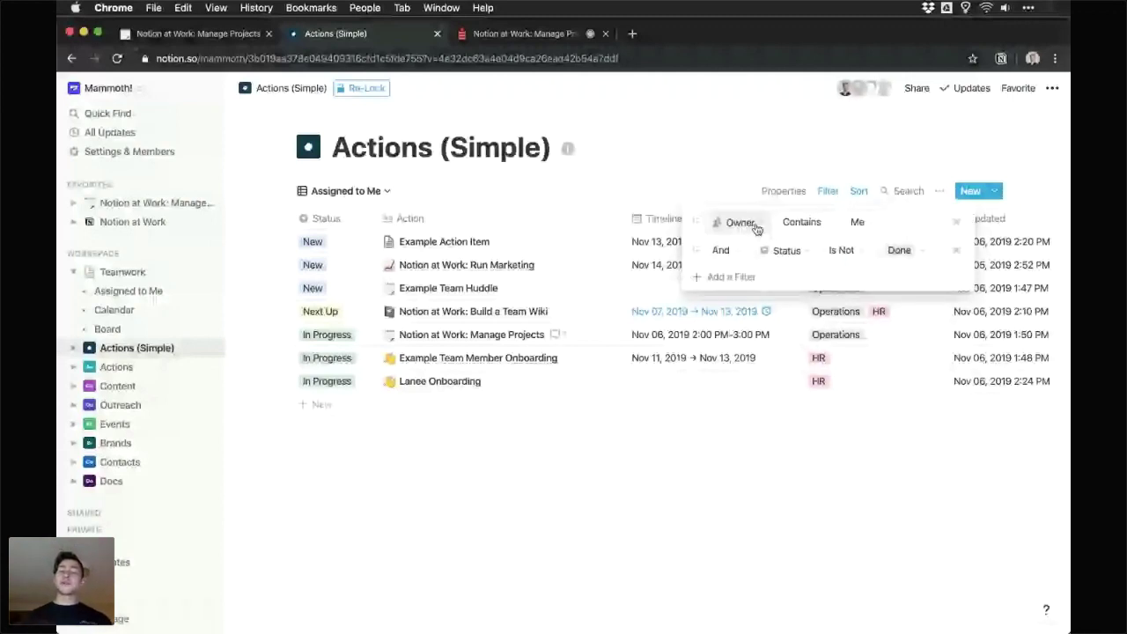
pyautogui.click(895, 225)
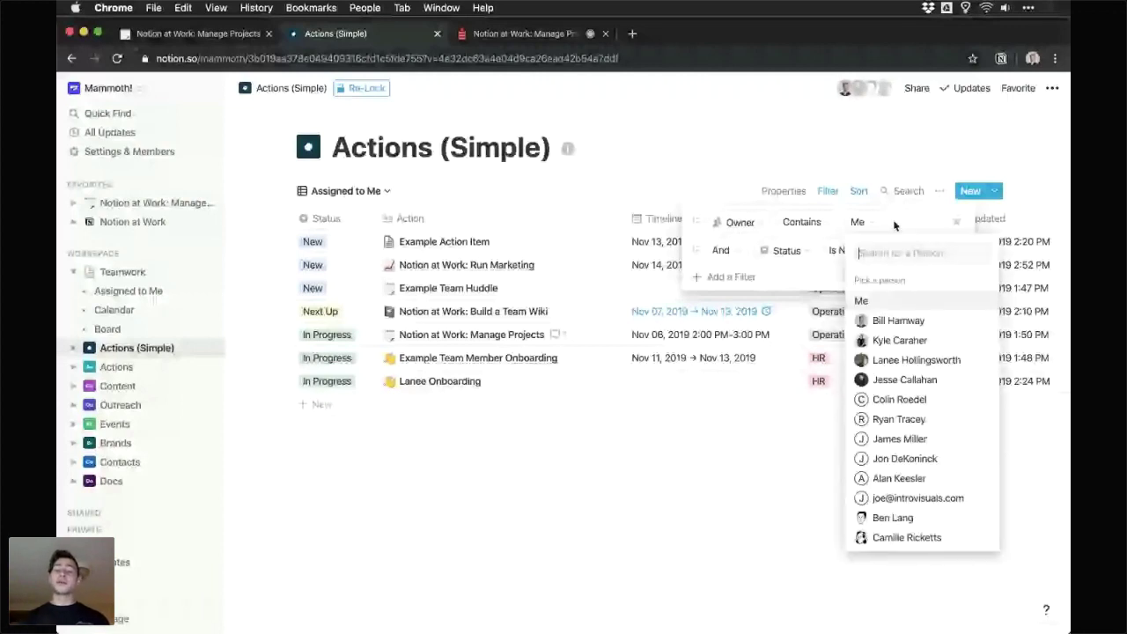
pyautogui.click(896, 223)
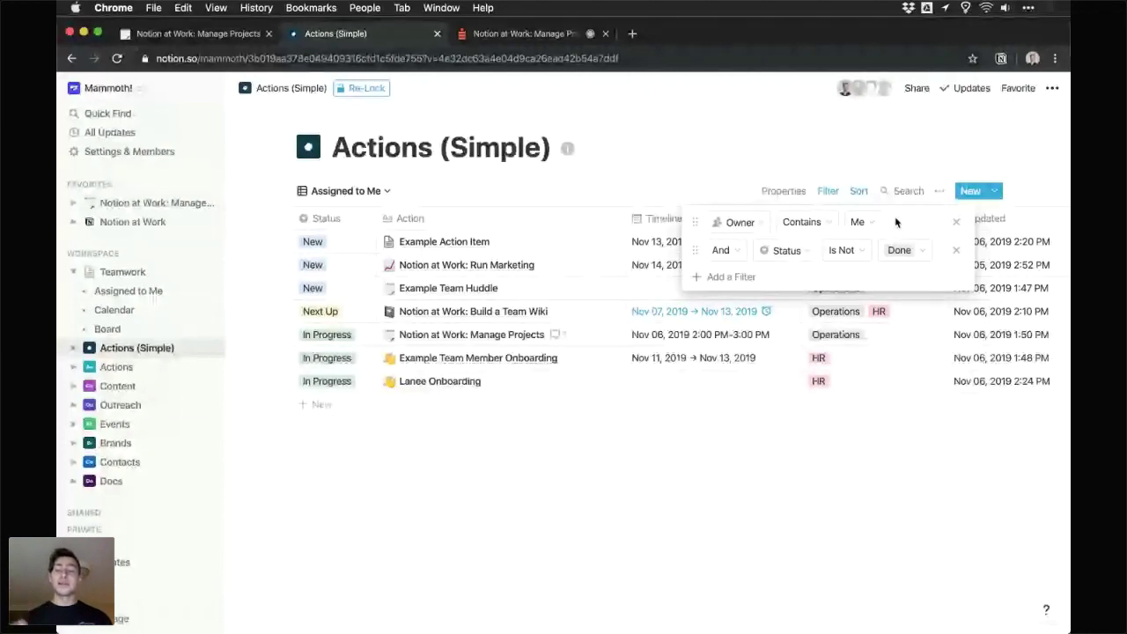
pyautogui.click(883, 142)
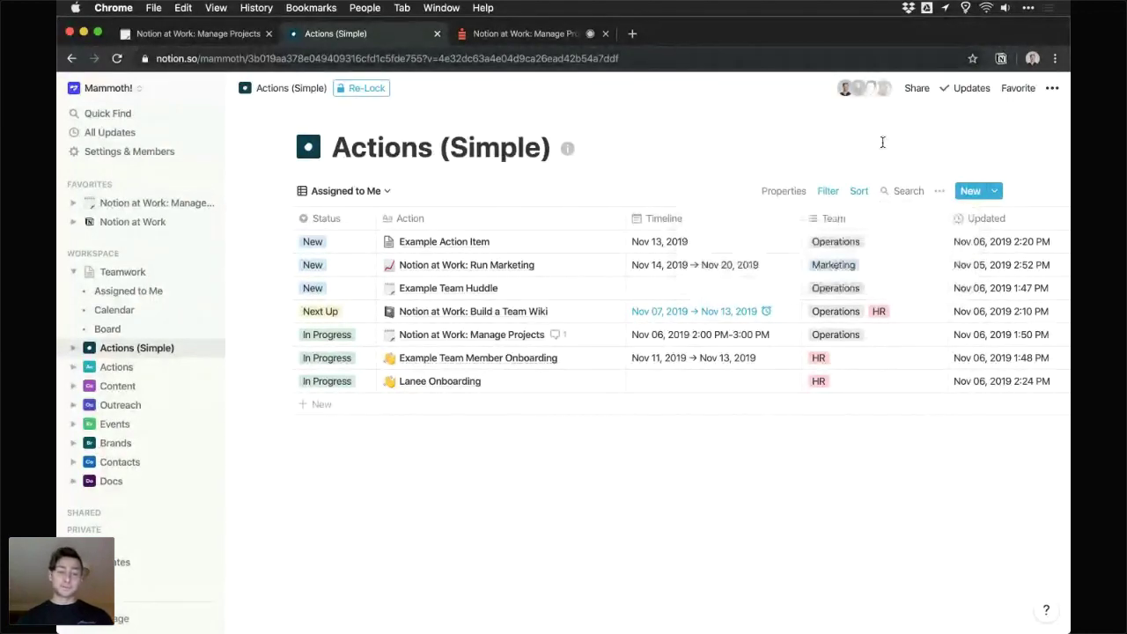
# - Re-lock the database and switch to the All view listing all 19 actions
pyautogui.click(362, 88)
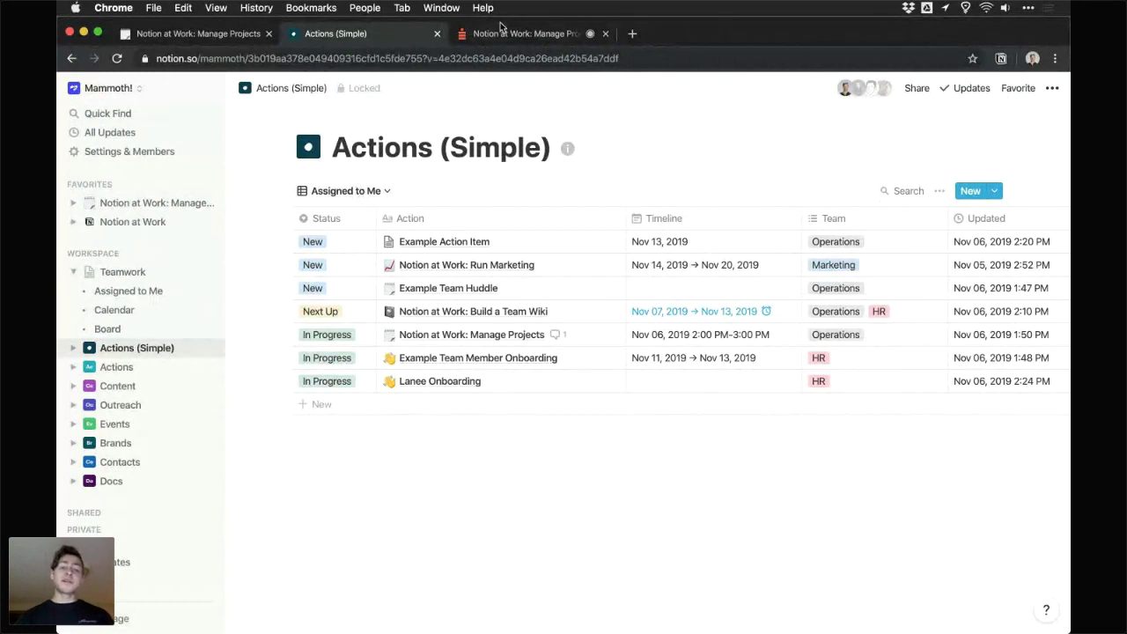
pyautogui.click(366, 195)
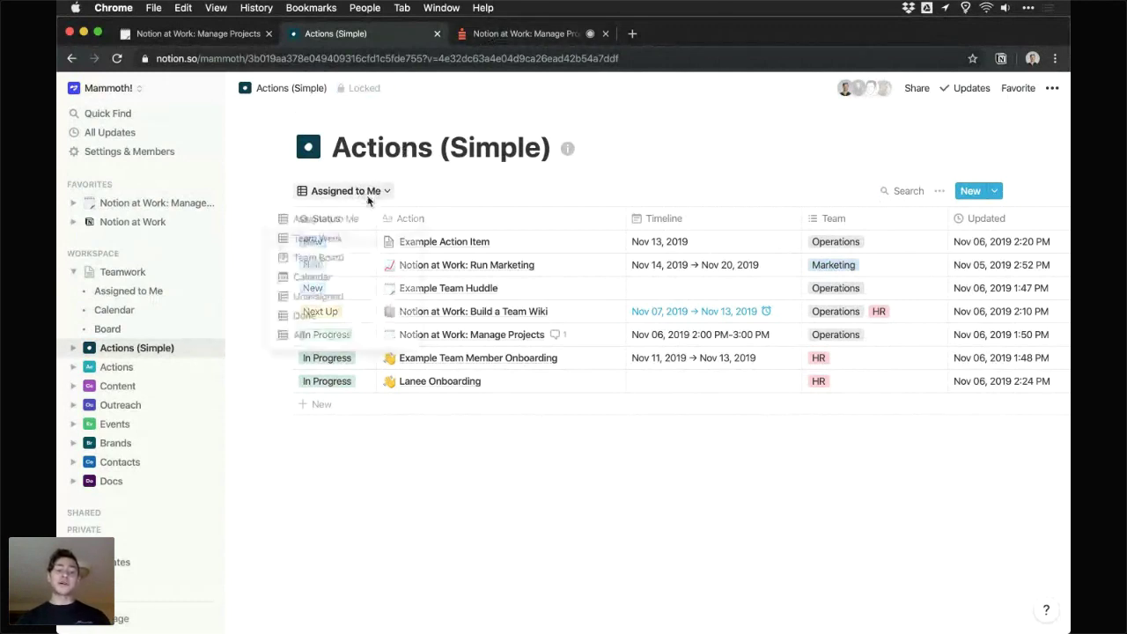
pyautogui.click(299, 338)
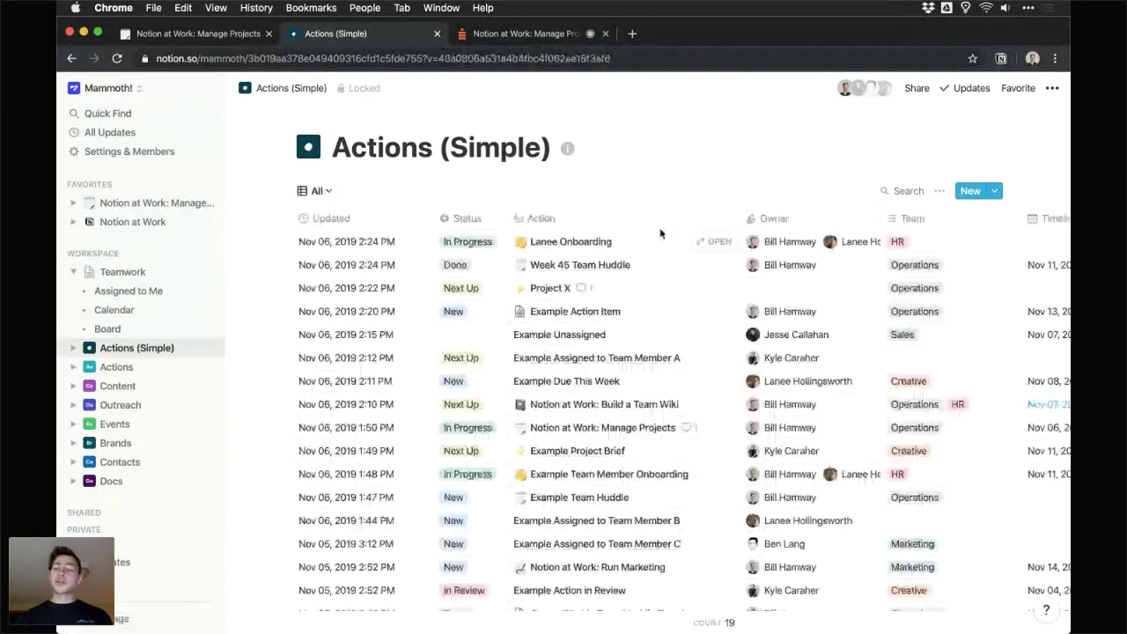
pyautogui.scroll(-2, 660, 234)
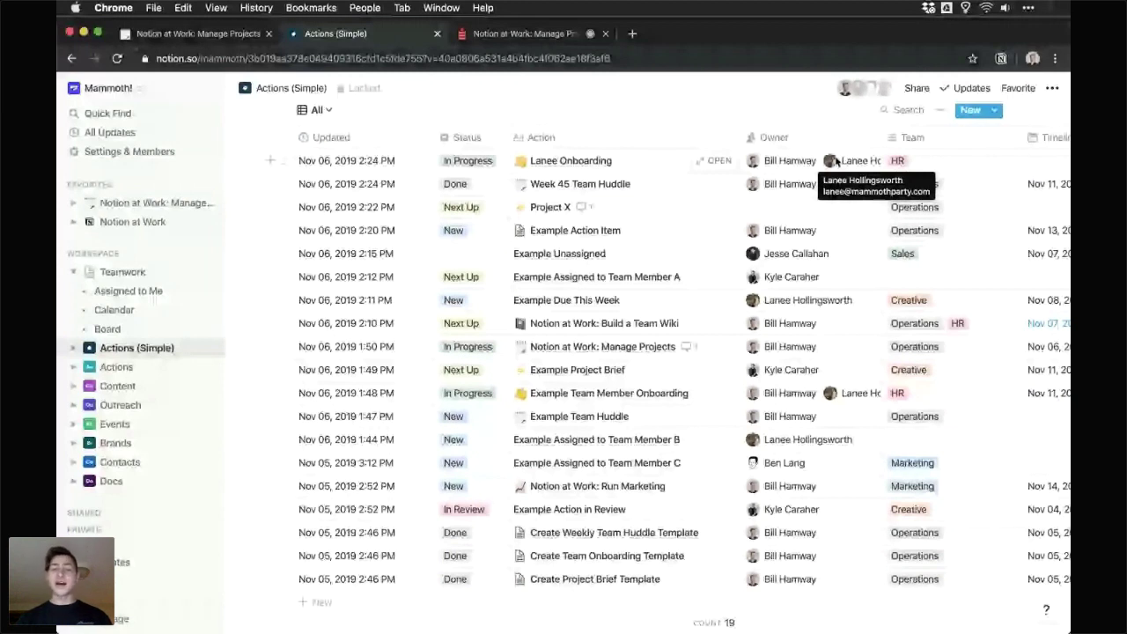
pyautogui.scroll(-1, 836, 237)
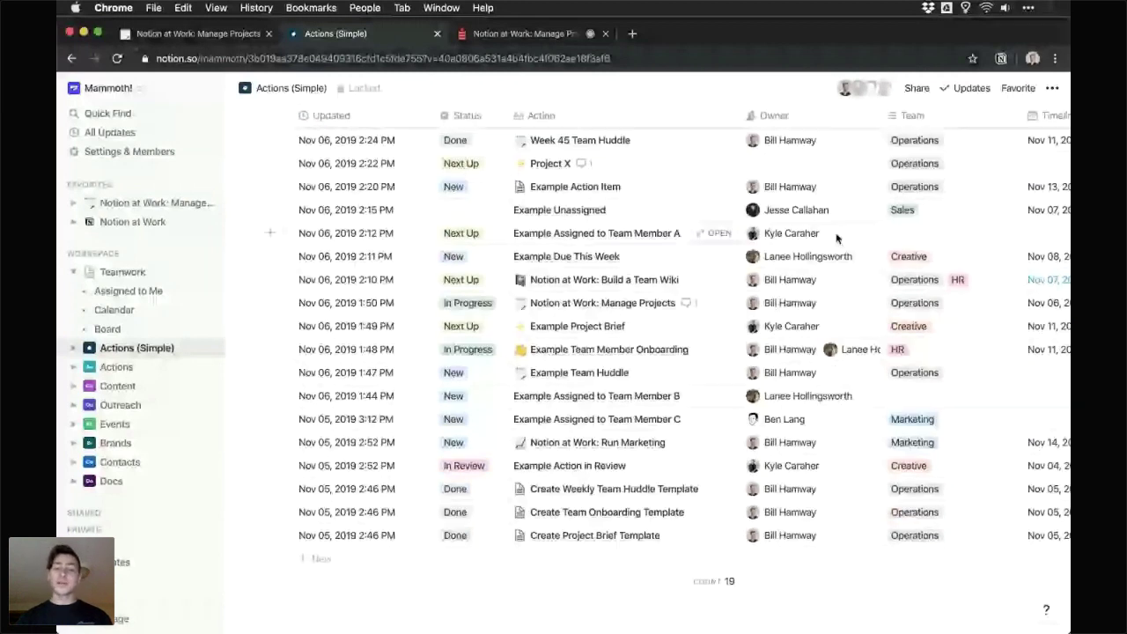
# - Mark the views-tied-to-users question done and start answering the task-boards-in-sidebar question
pyautogui.click(501, 40)
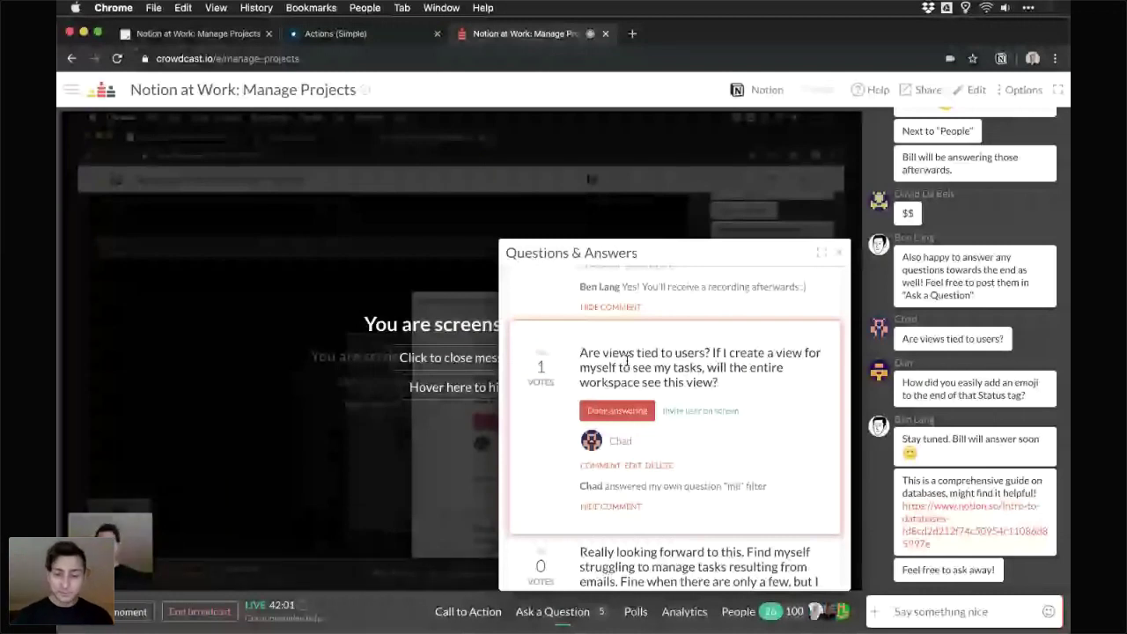
pyautogui.scroll(-1, 627, 359)
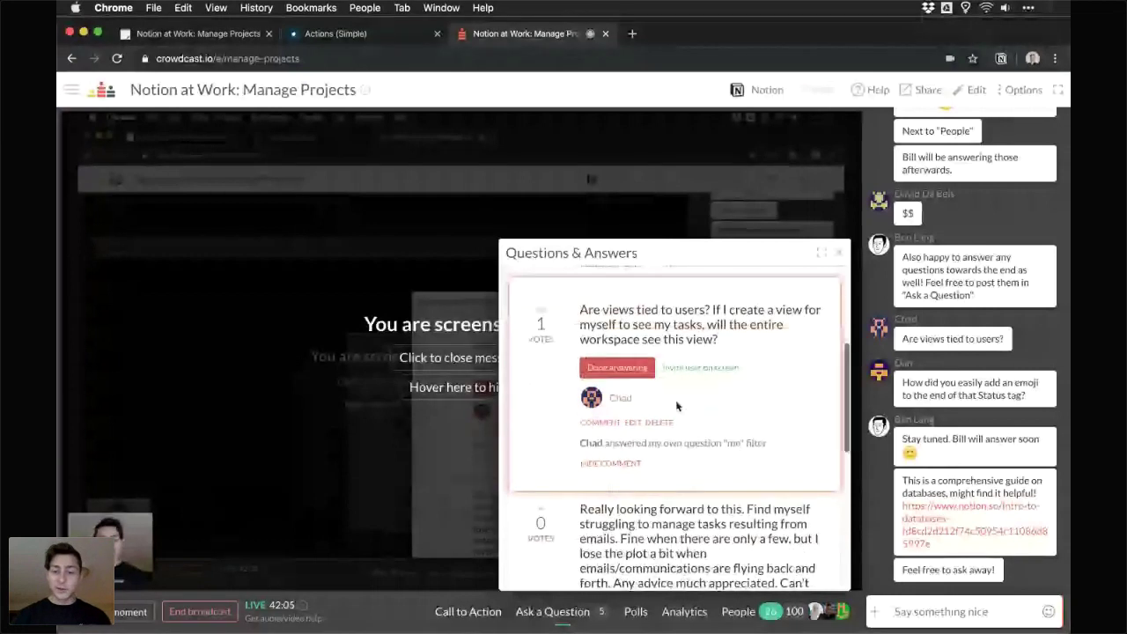
pyautogui.click(627, 377)
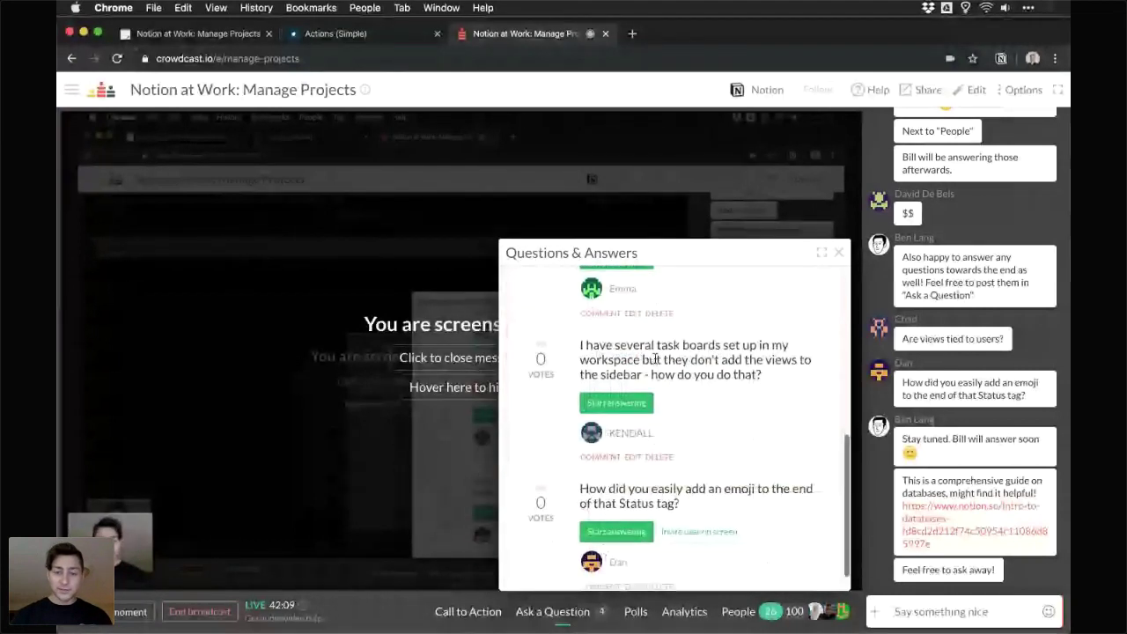
pyautogui.doubleClick(599, 345)
pyautogui.click(606, 401)
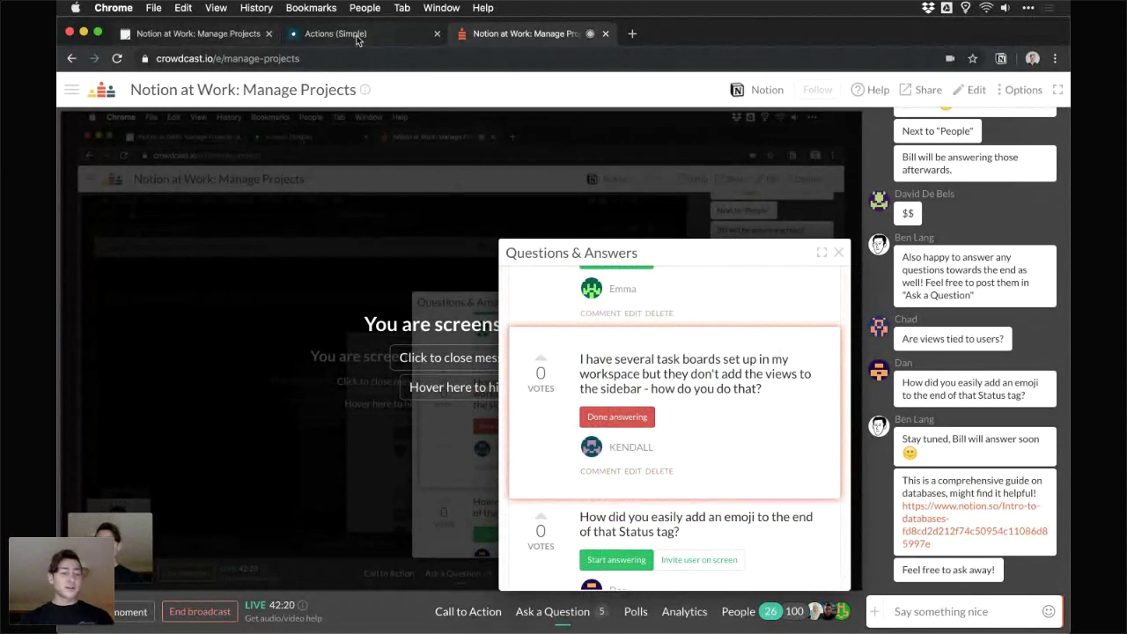
pyautogui.click(356, 36)
pyautogui.click(121, 273)
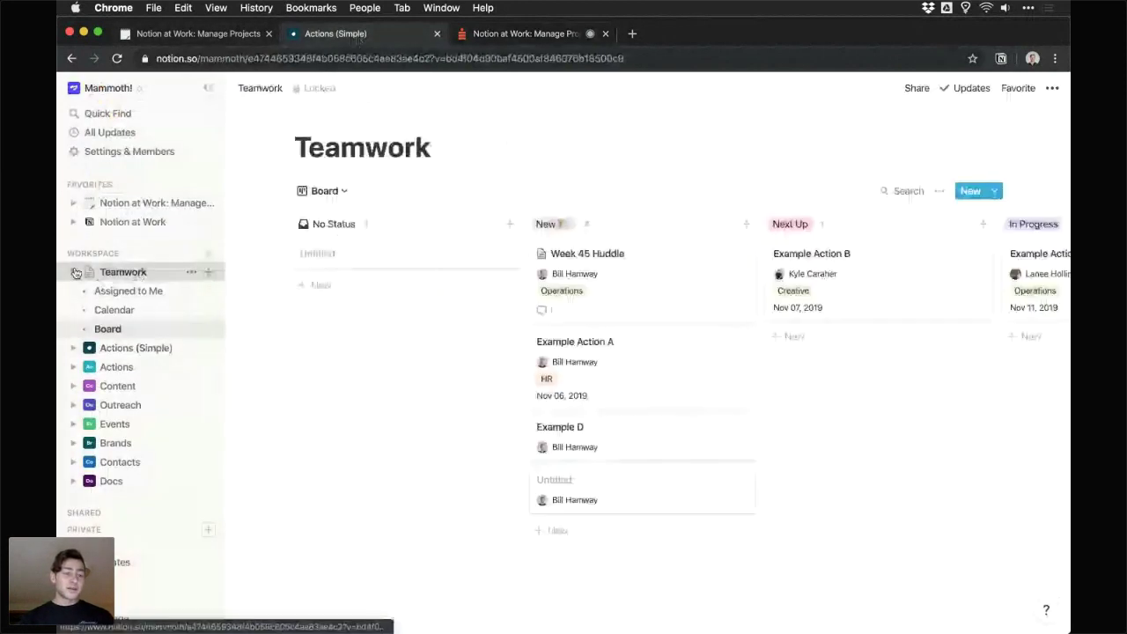
# - Expand Actions (Simple) in the sidebar and view its Assigned to Me, Team Week and Calendar views
pyautogui.click(126, 292)
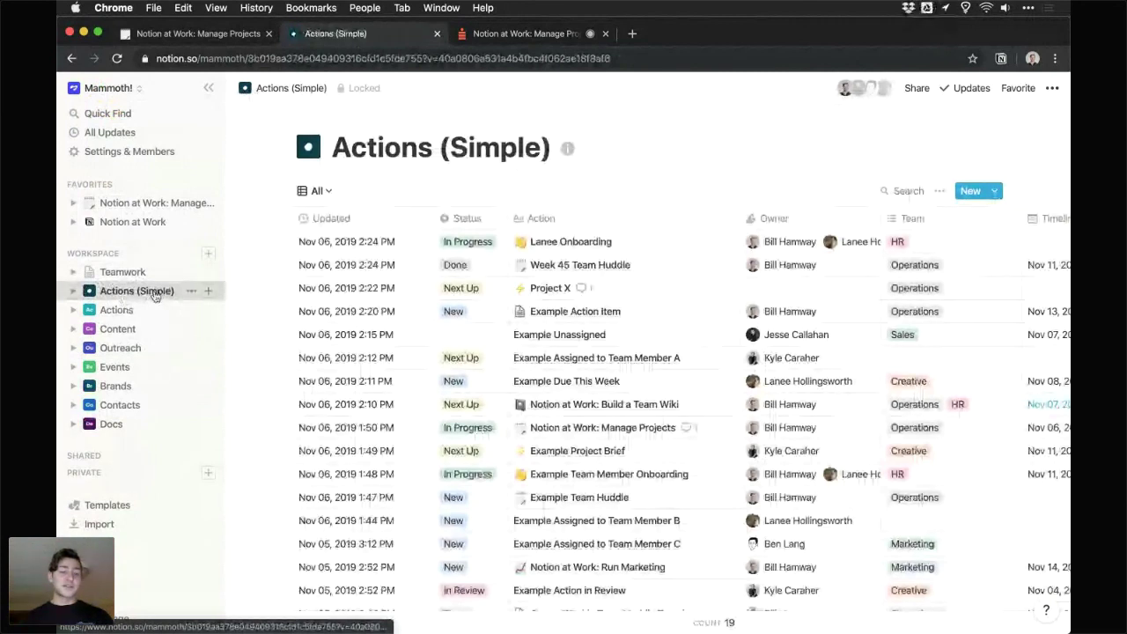
pyautogui.click(73, 293)
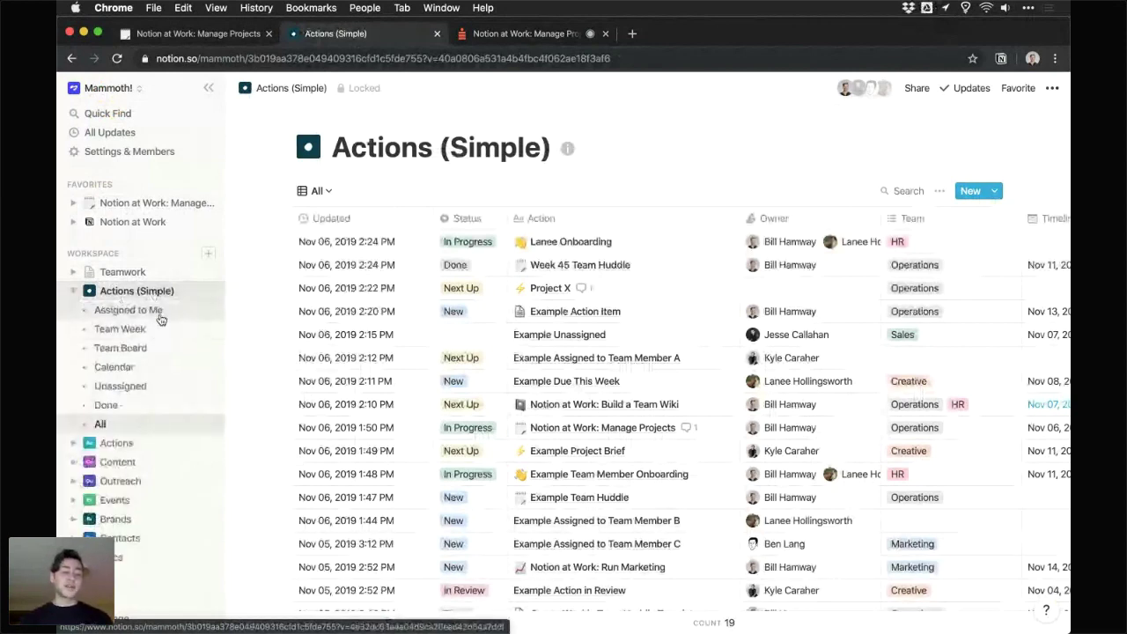
pyautogui.click(160, 316)
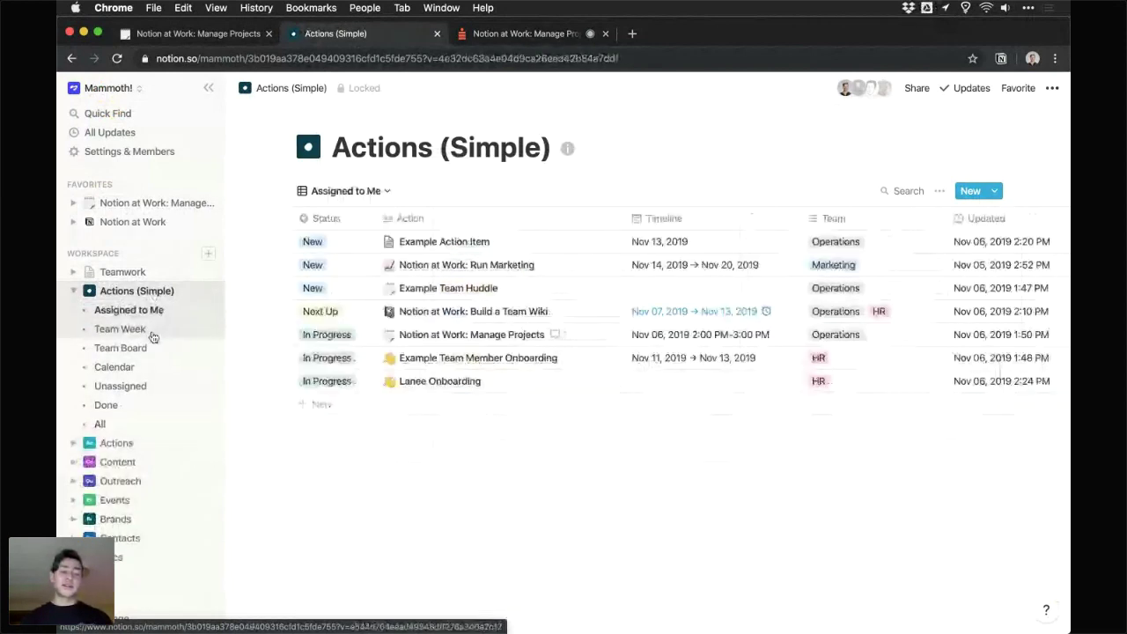
pyautogui.click(153, 335)
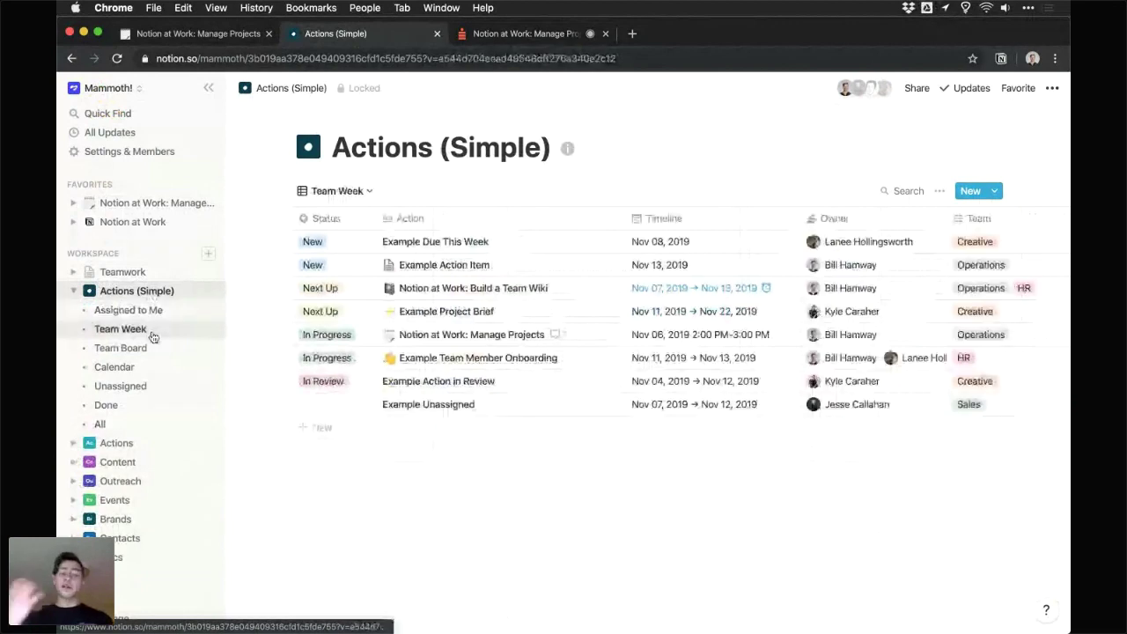
pyautogui.click(146, 367)
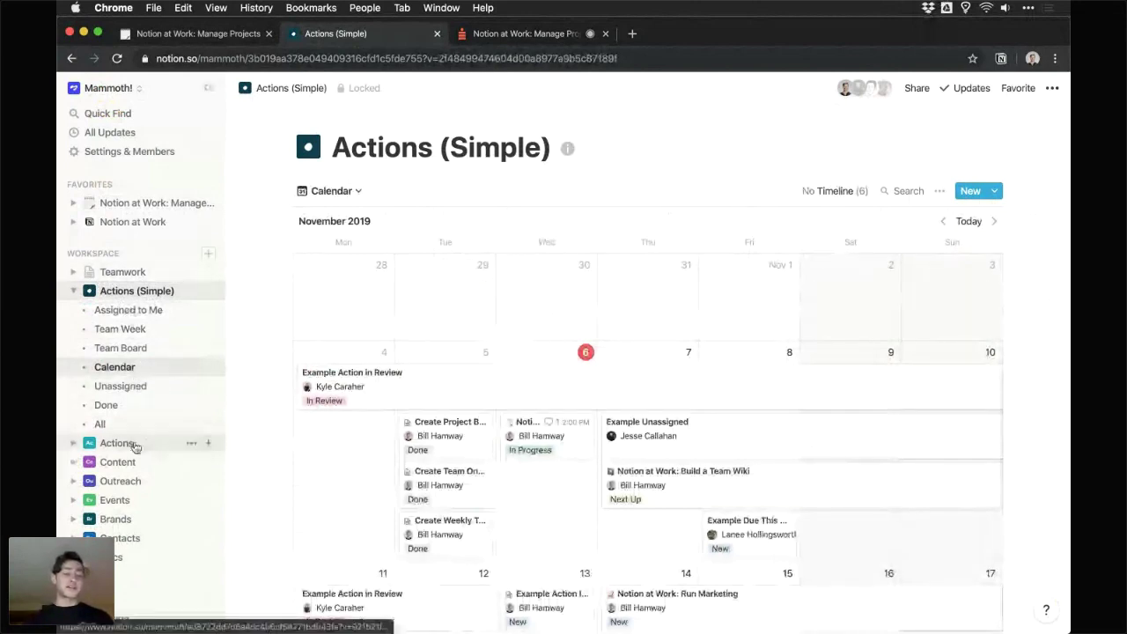
pyautogui.click(135, 545)
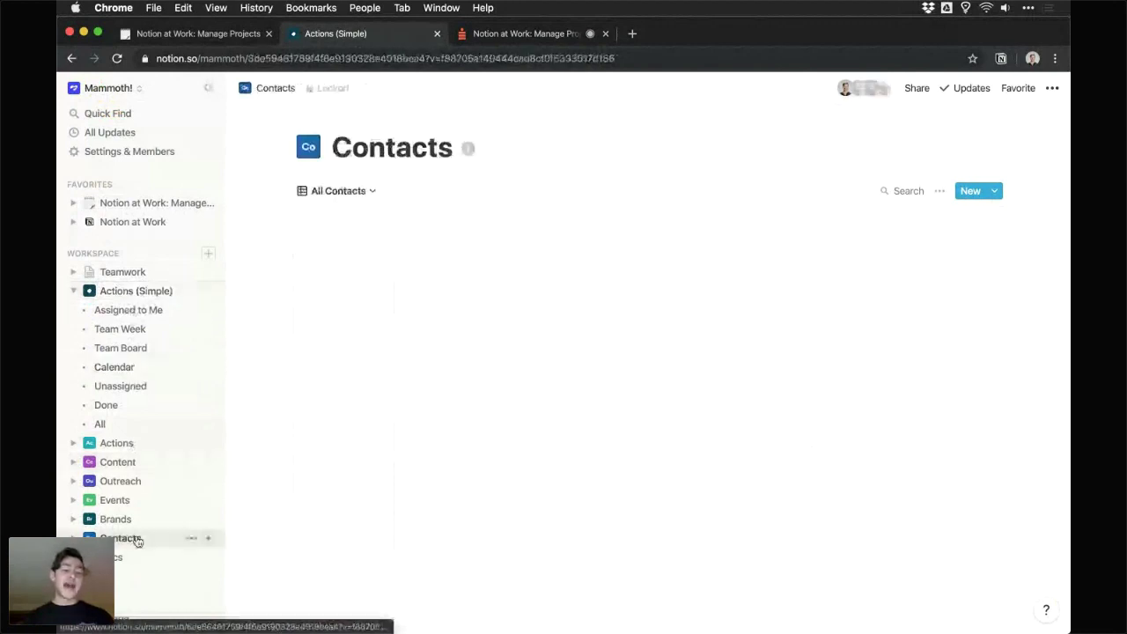
pyautogui.click(150, 292)
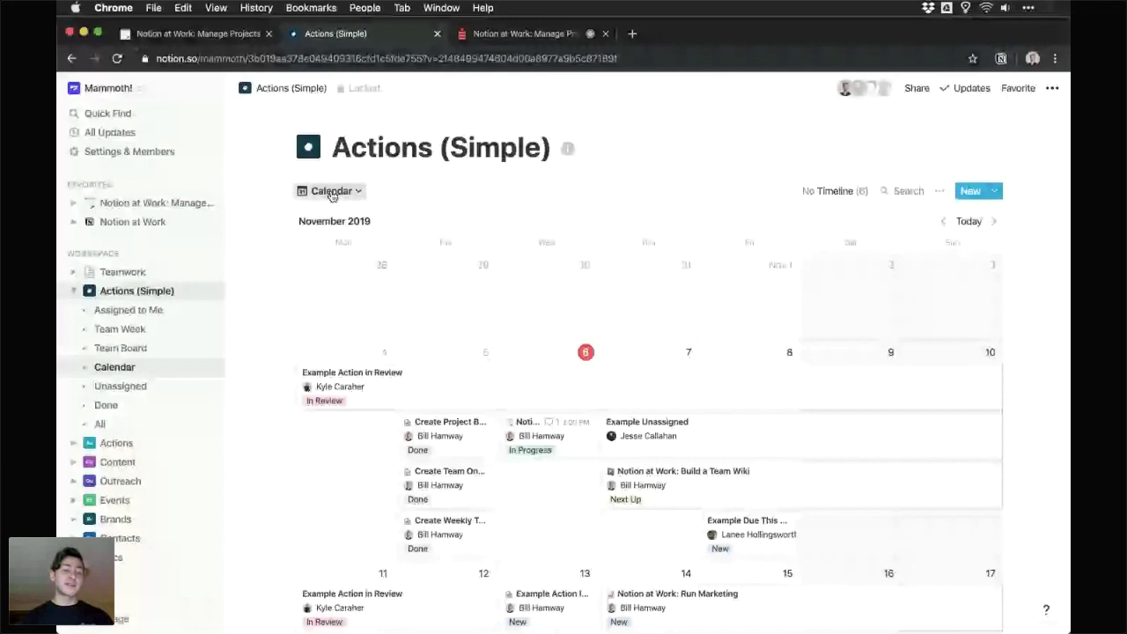
pyautogui.click(331, 196)
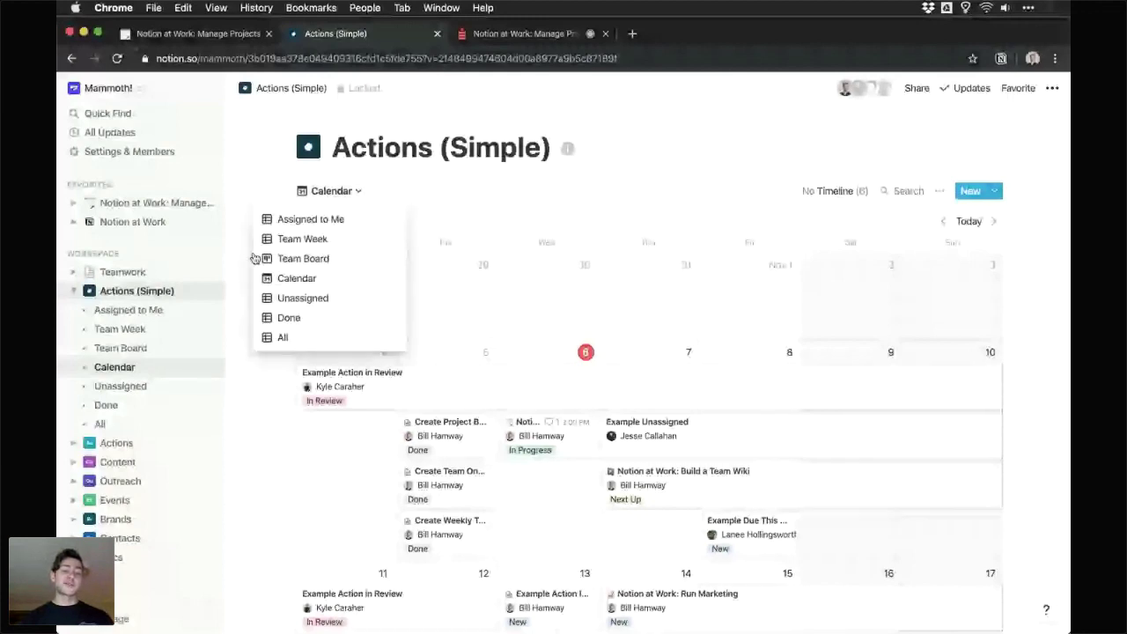
pyautogui.click(252, 258)
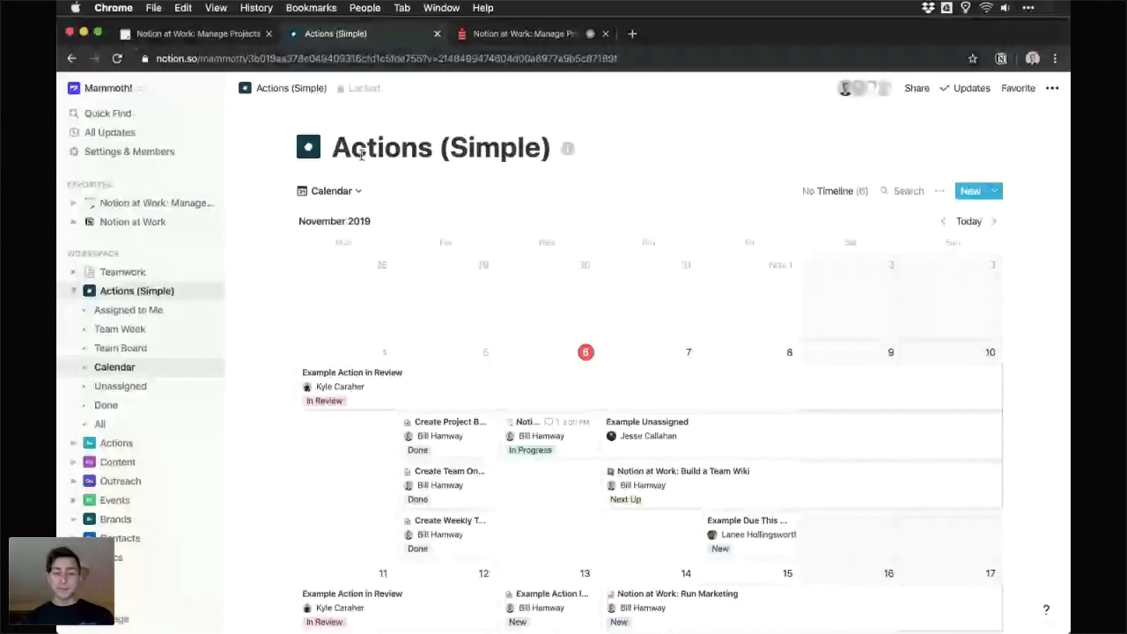
pyautogui.click(524, 33)
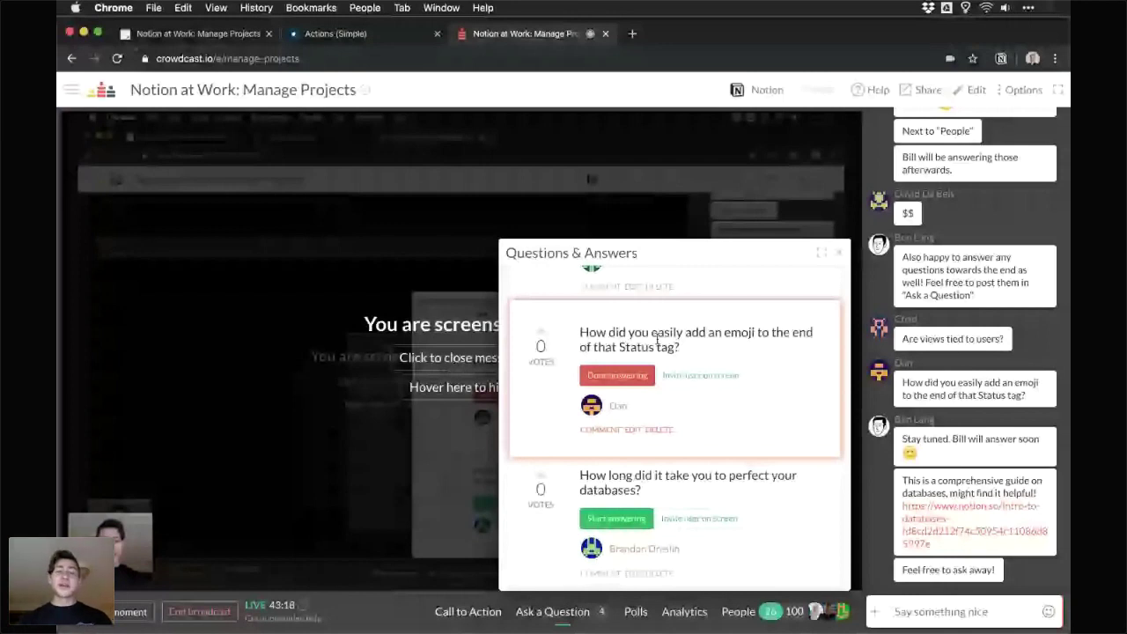
pyautogui.click(366, 36)
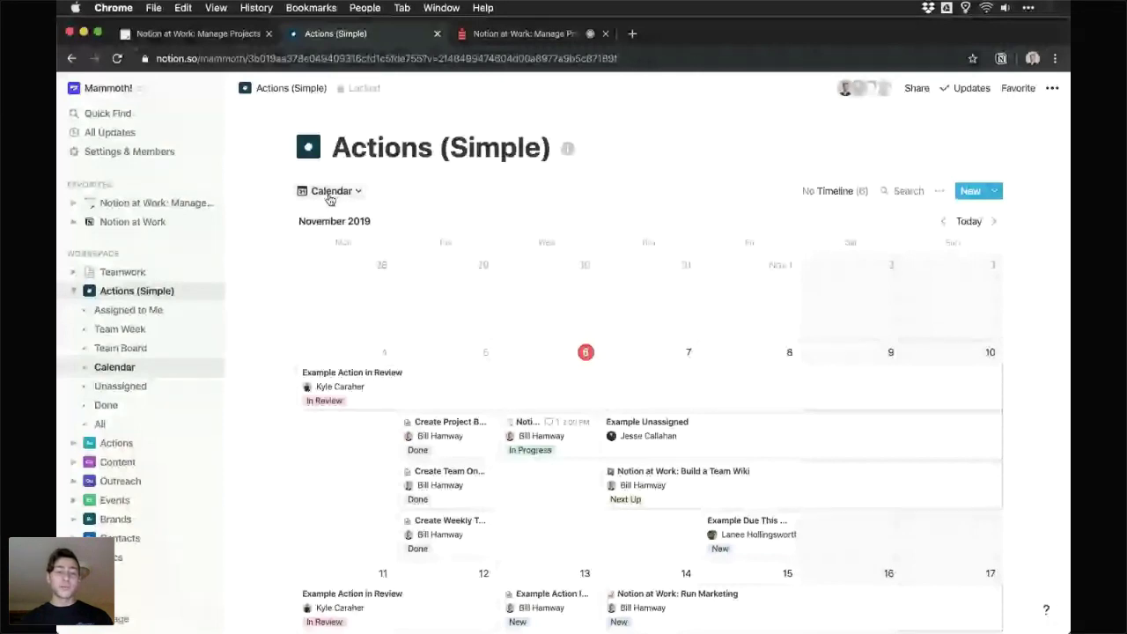
# - Rename the Assigned to Me view to 'Assigned to Me 🎉' using the emoji picker
pyautogui.click(329, 191)
pyautogui.click(394, 220)
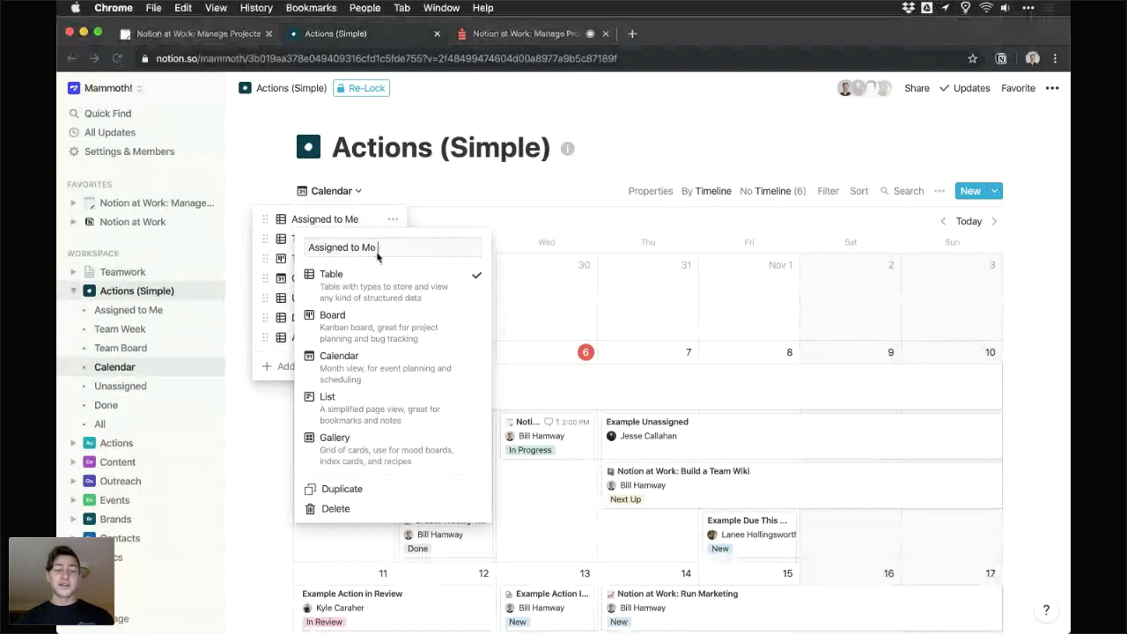
pyautogui.press('ctrl+super+space')
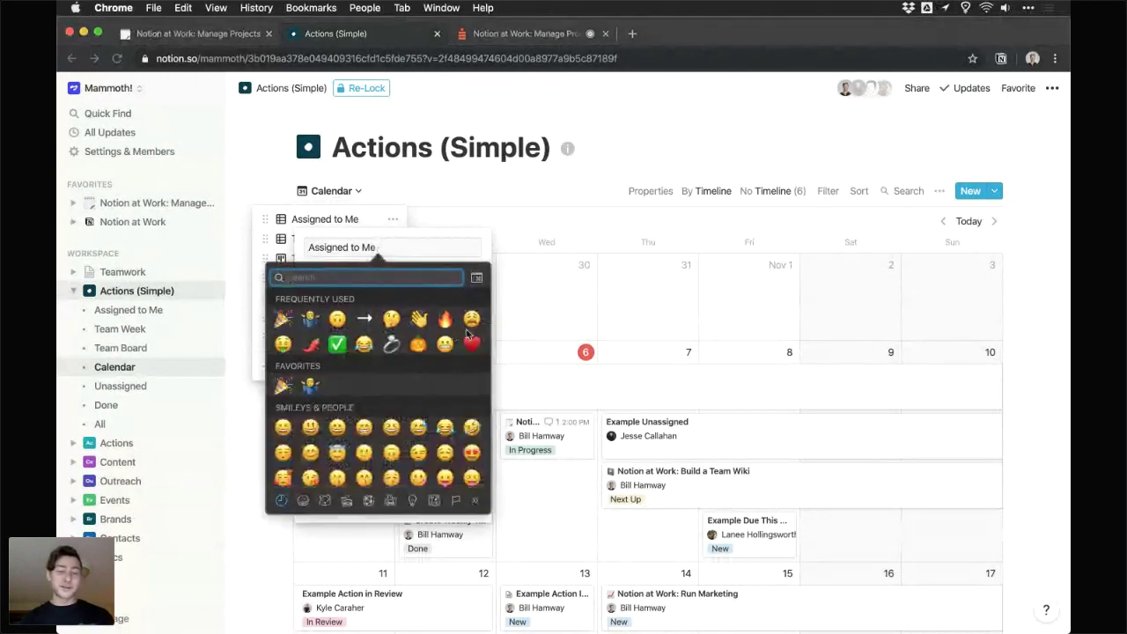
pyautogui.click(283, 319)
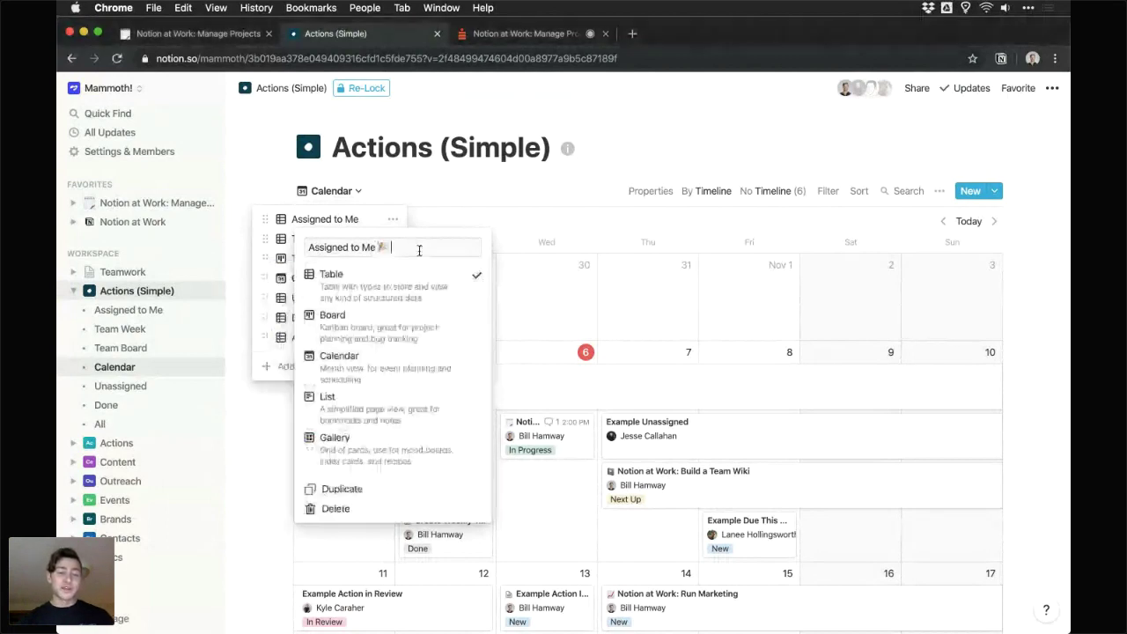
pyautogui.press('Return')
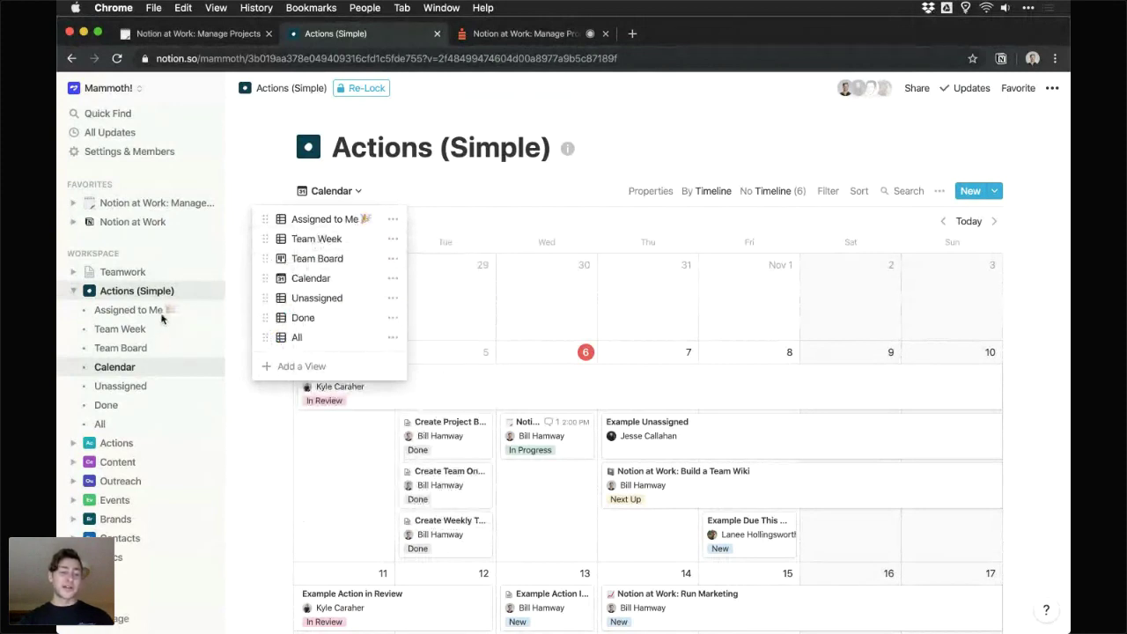
pyautogui.click(519, 35)
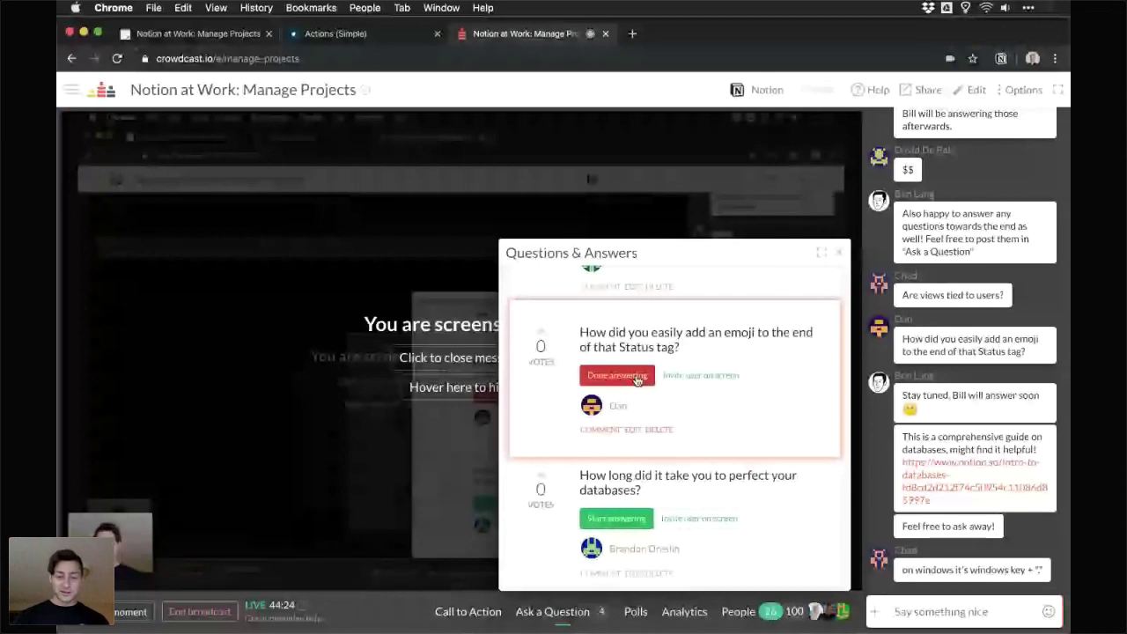
# - Mark the emoji-on-Status-tag question as done answering
pyautogui.click(616, 376)
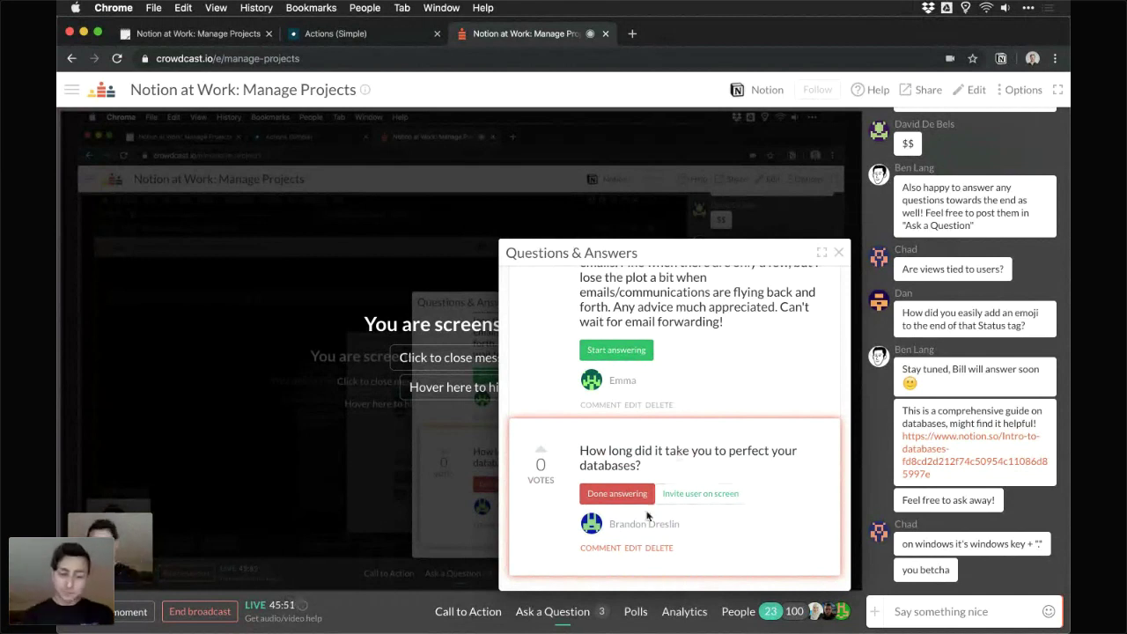
# - Finish the databases question, start the email-tasks question, and open the Notion Web Clipper
pyautogui.click(617, 494)
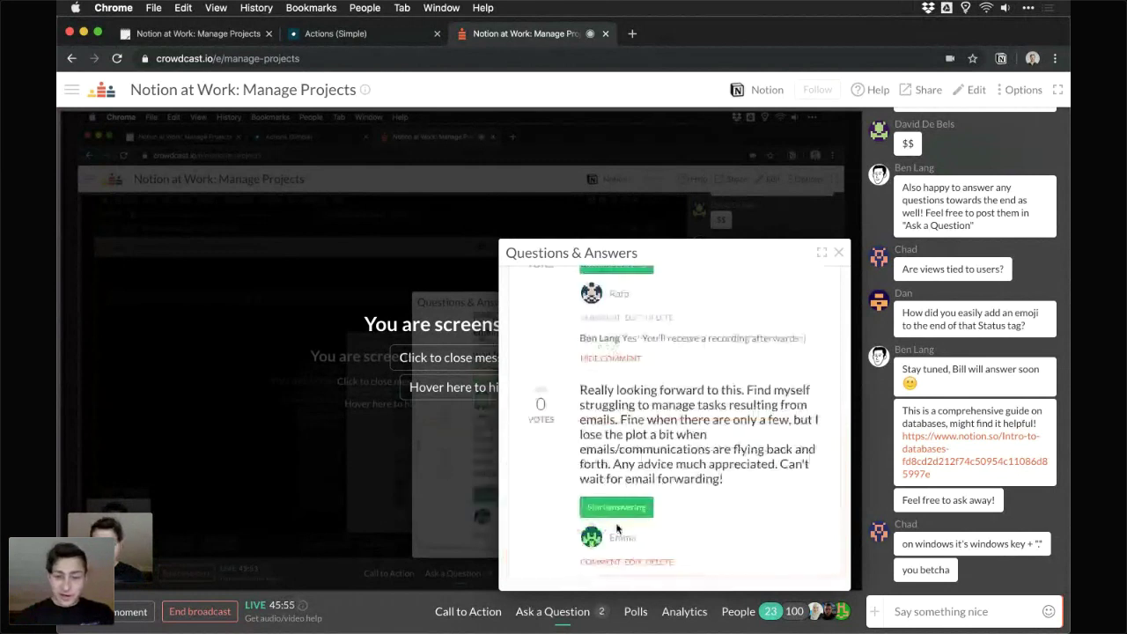
pyautogui.click(616, 508)
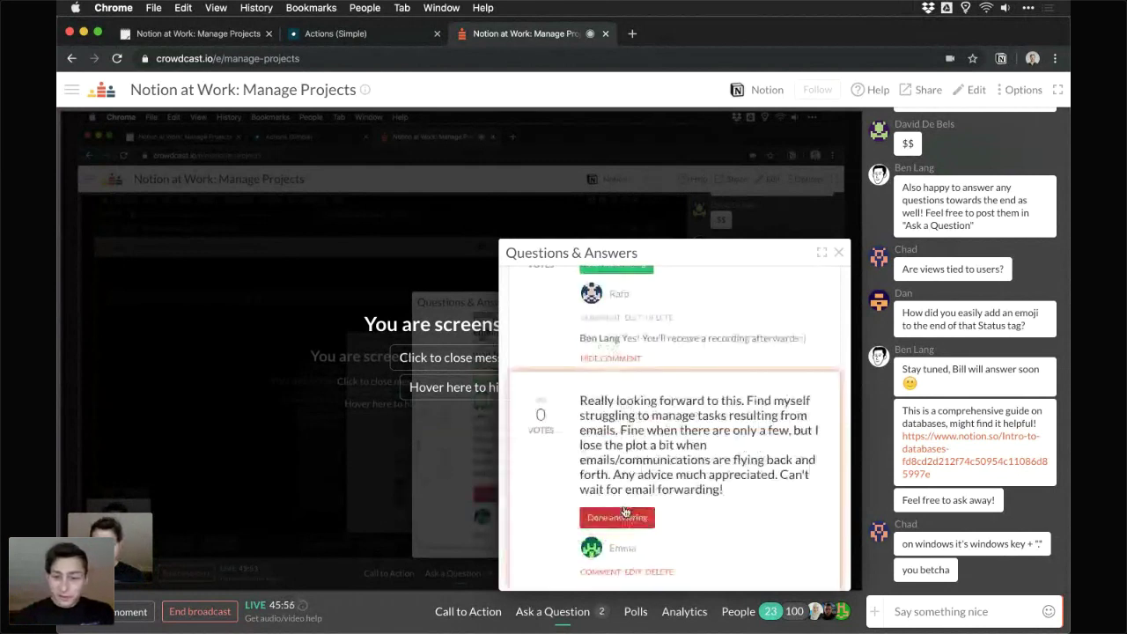
pyautogui.scroll(-1, 762, 404)
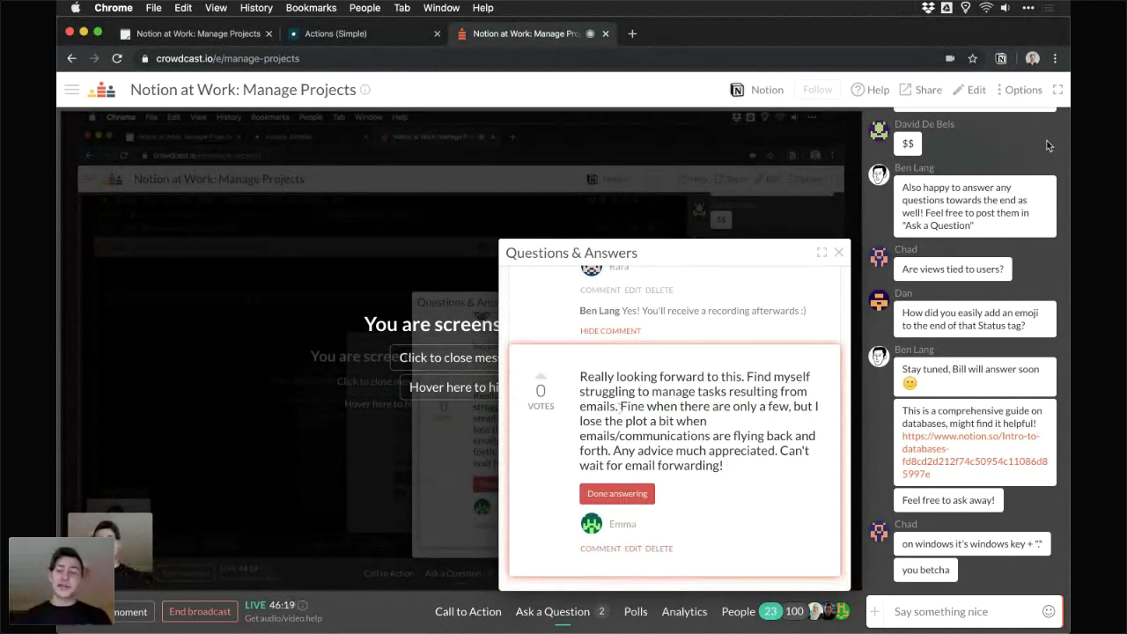
pyautogui.click(1001, 64)
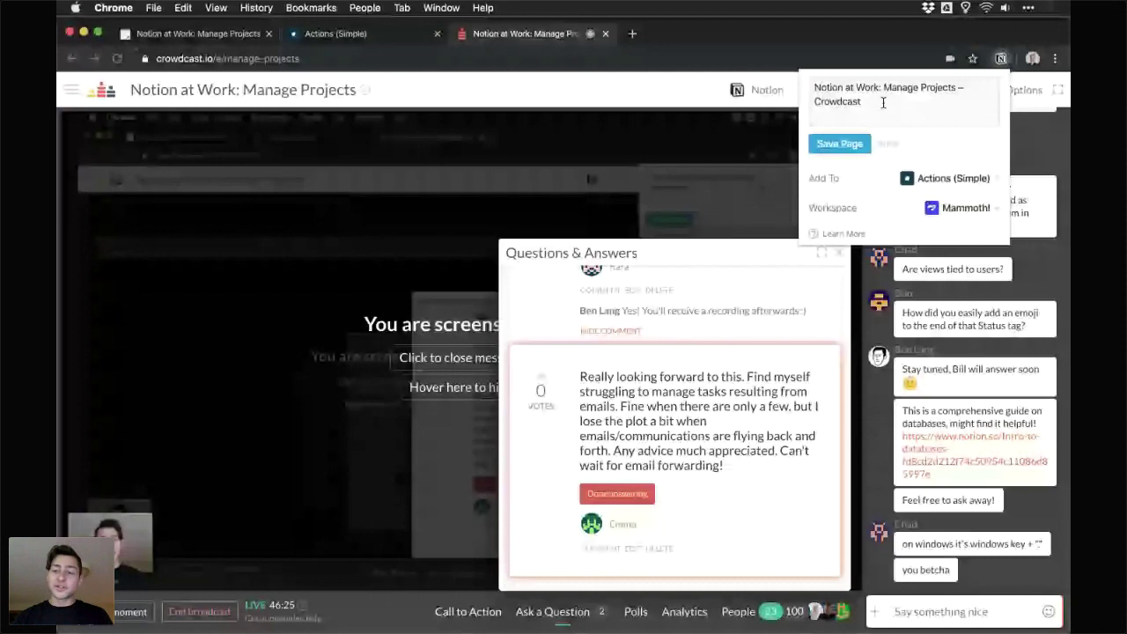
# - Dismiss the Notion Web Clipper in Crowdcast without saving the clip
pyautogui.tripleClick(883, 102)
pyautogui.click(943, 183)
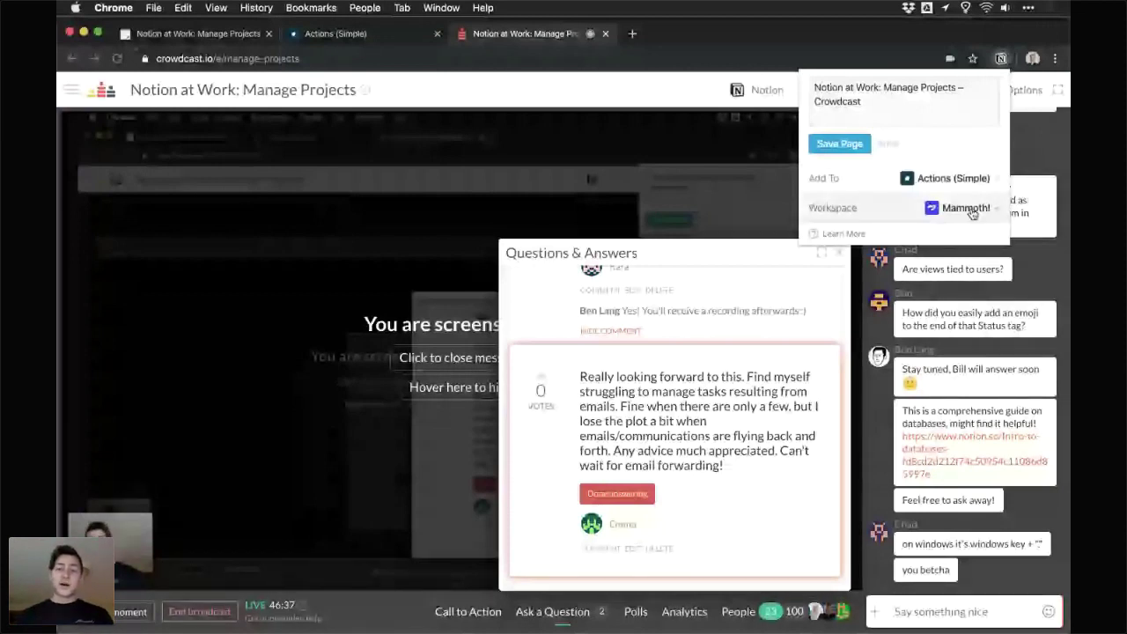
pyautogui.click(859, 32)
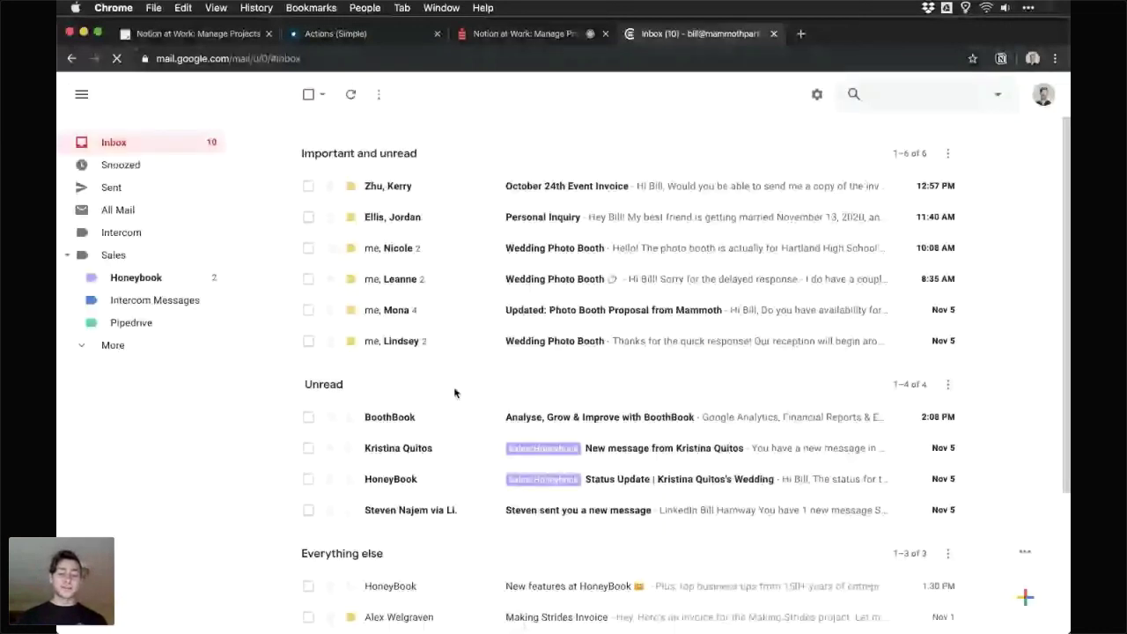
# - Clip the 'New features at HoneyBook' email into Actions (Simple) and open the saved page in Notion
pyautogui.scroll(-3, 450, 440)
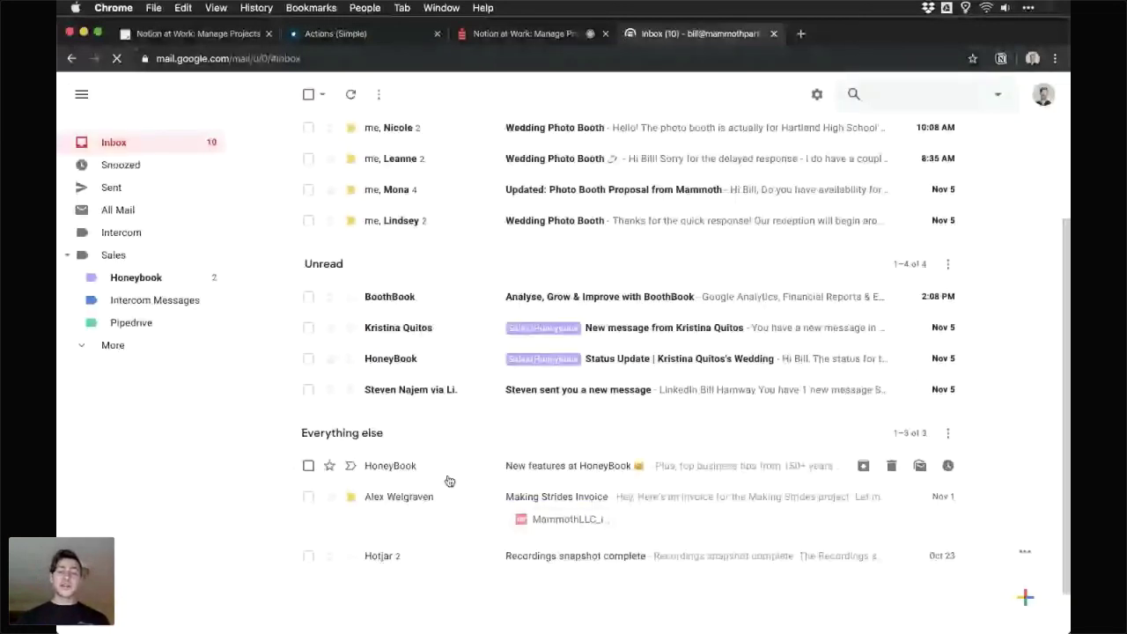
pyautogui.click(449, 481)
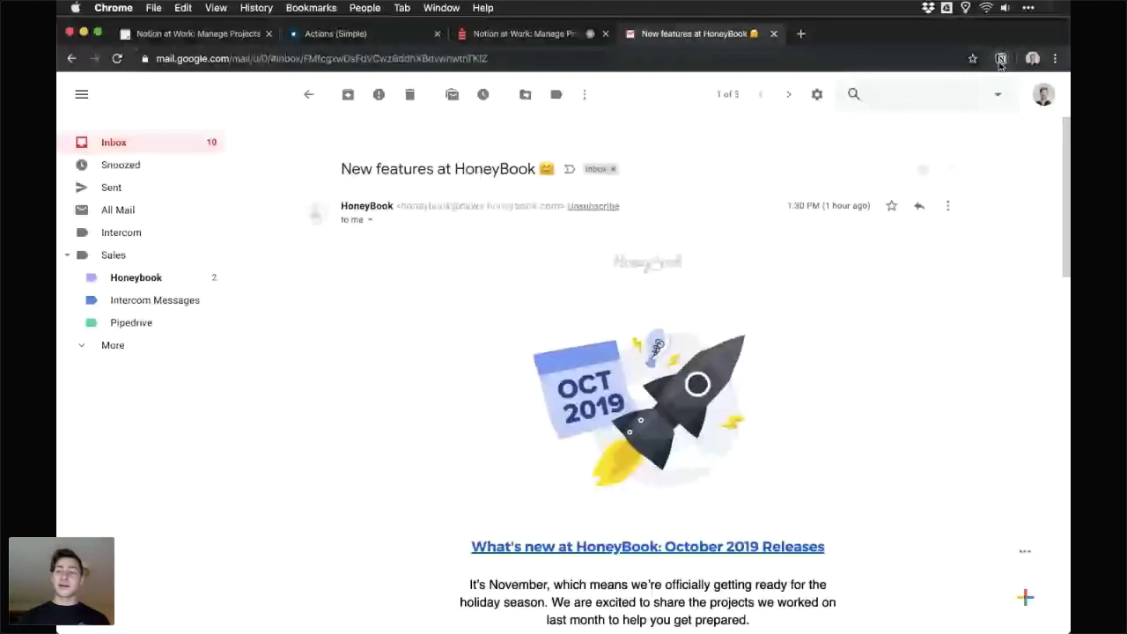
pyautogui.click(1000, 59)
pyautogui.moveTo(813, 91); pyautogui.dragTo(930, 88)
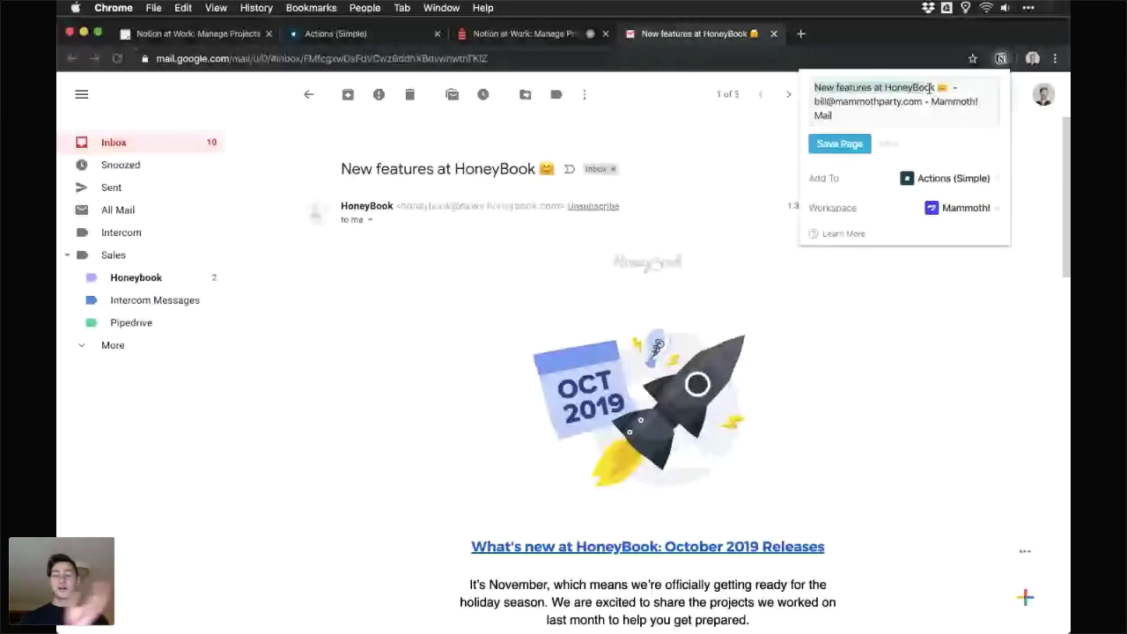
pyautogui.moveTo(930, 88); pyautogui.dragTo(906, 123)
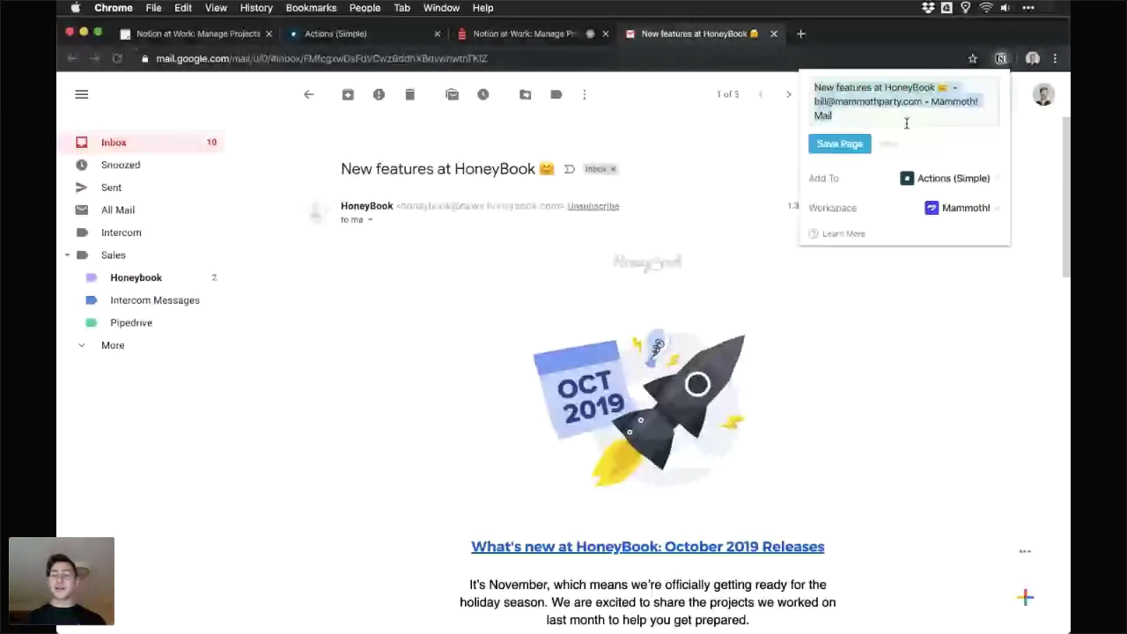
pyautogui.click(849, 145)
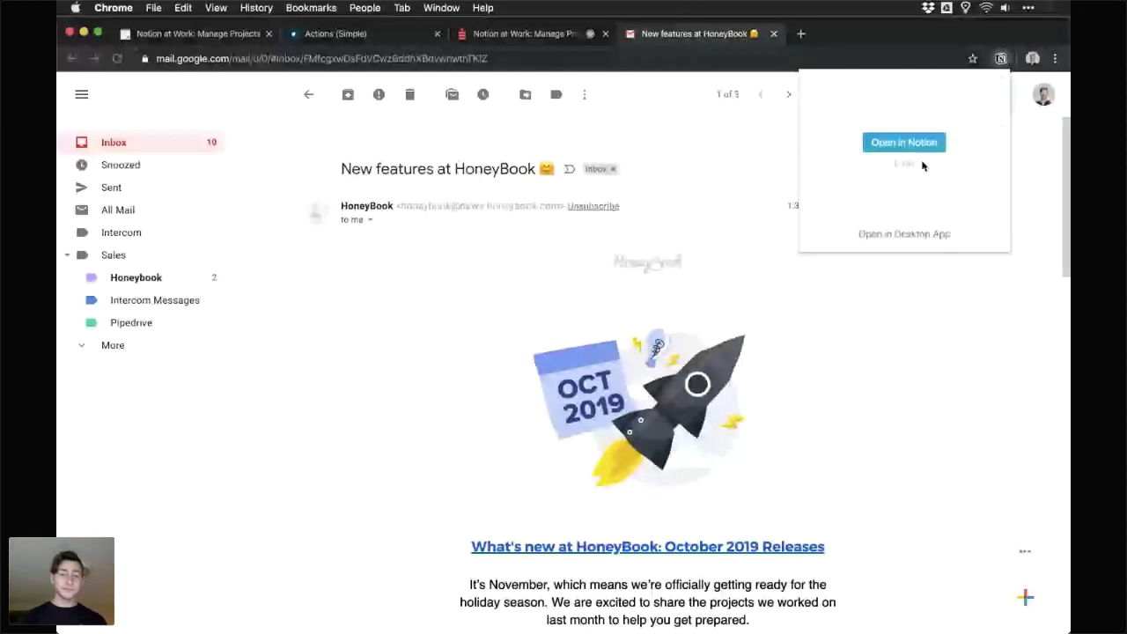
pyautogui.click(903, 143)
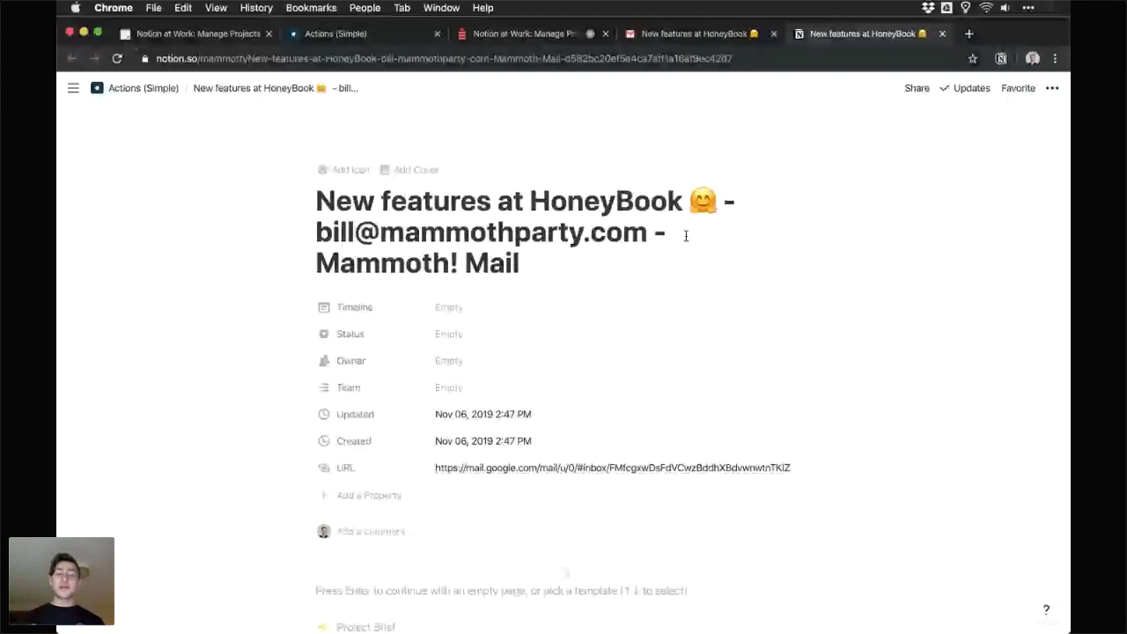
# - Start the saved page empty with body 'Here!', then reopen the email from its URL property
pyautogui.scroll(-2, 687, 238)
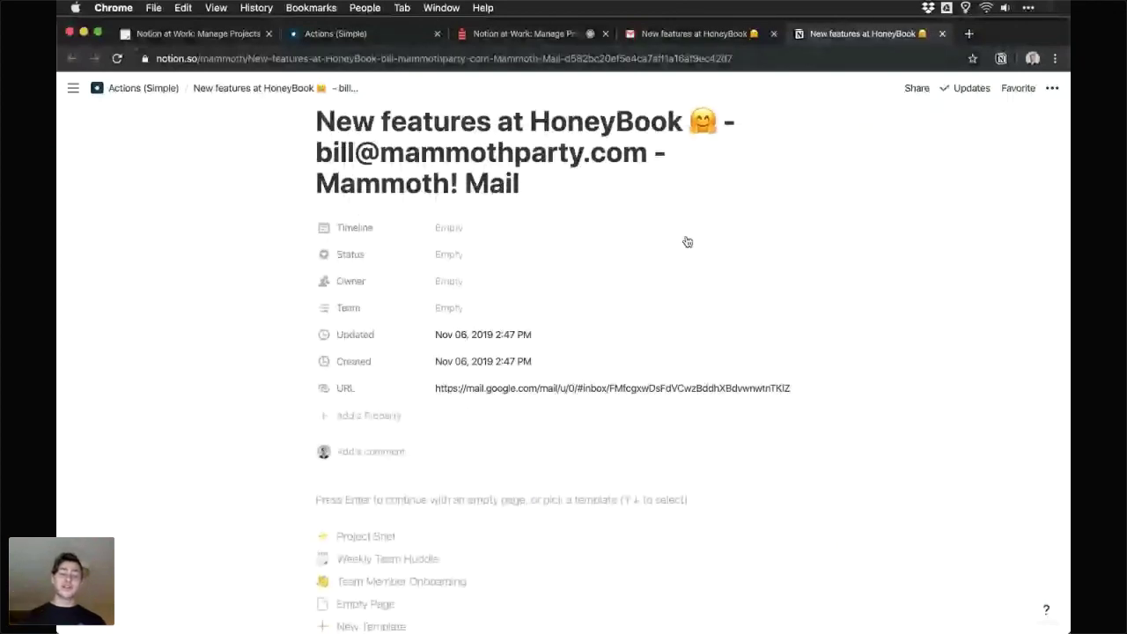
pyautogui.scroll(-2, 554, 397)
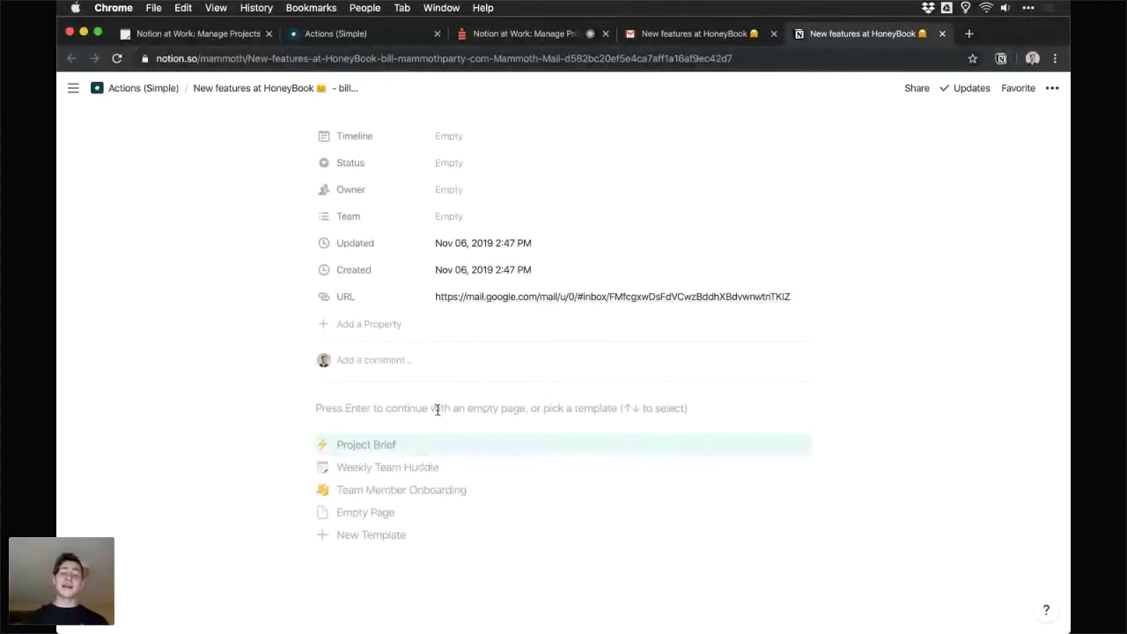
pyautogui.press('Return')
pyautogui.write('Here')
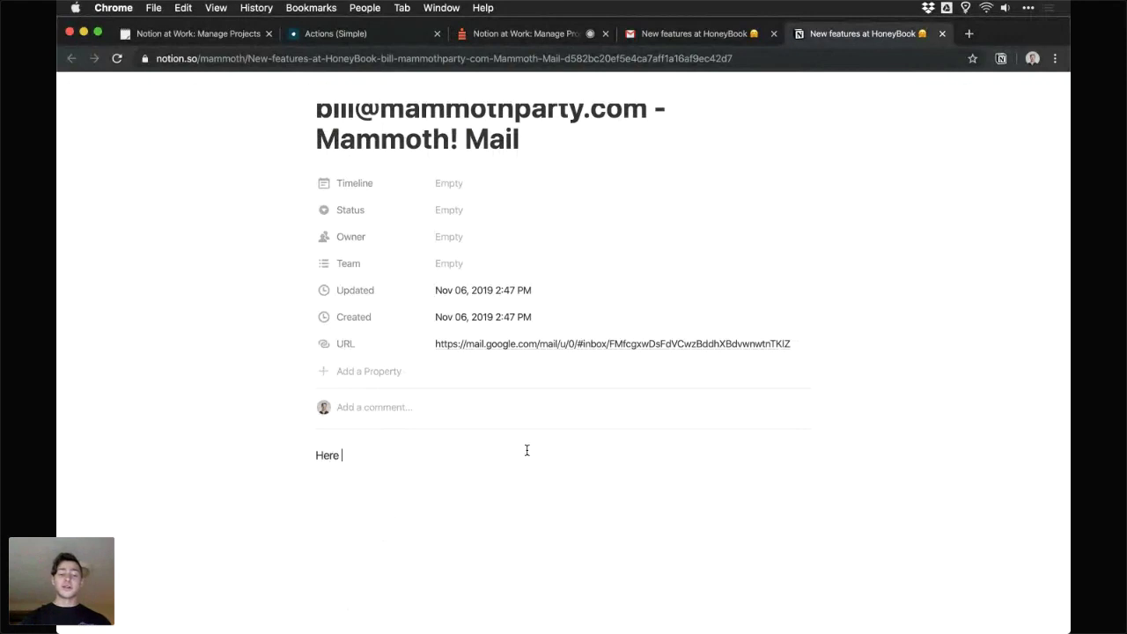
pyautogui.press('BackSpace')
pyautogui.write('!')
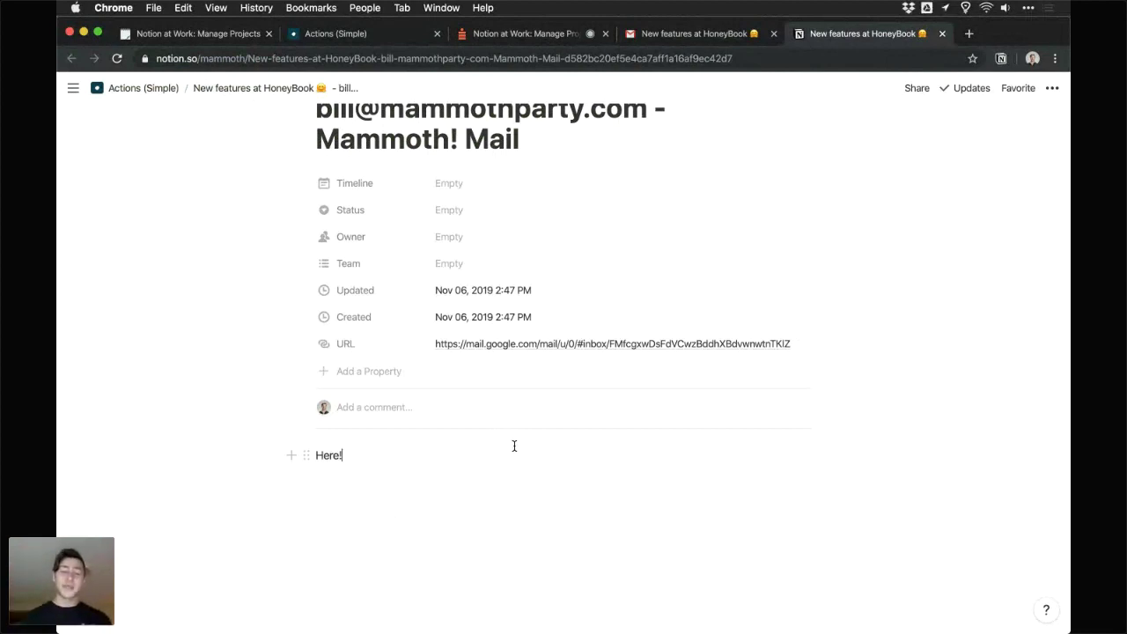
pyautogui.click(580, 344)
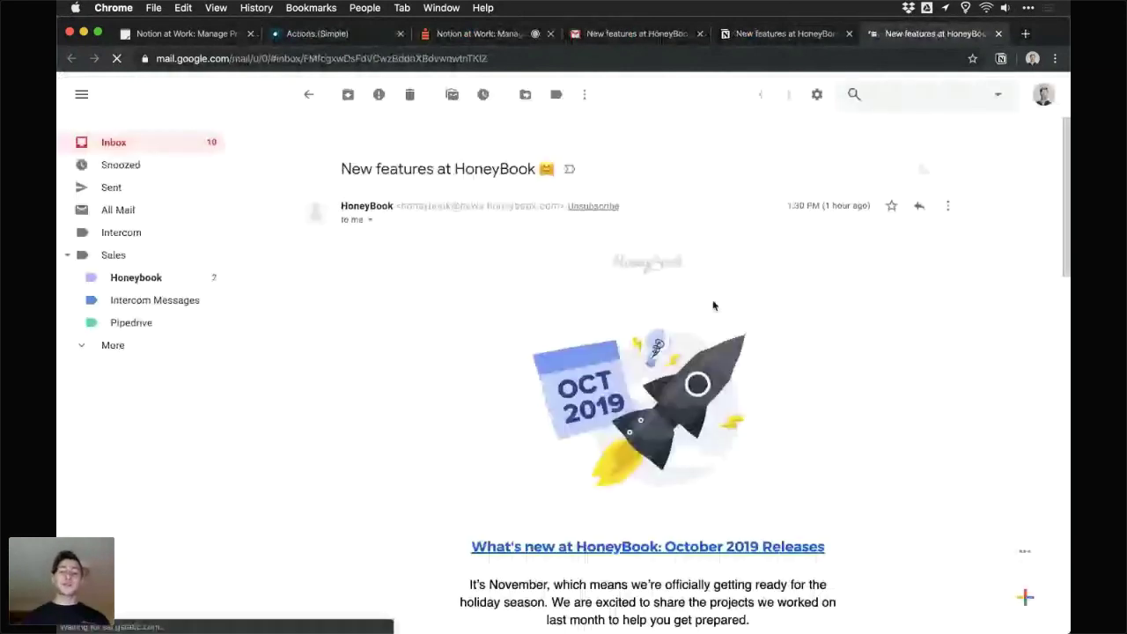
pyautogui.scroll(-5, 713, 305)
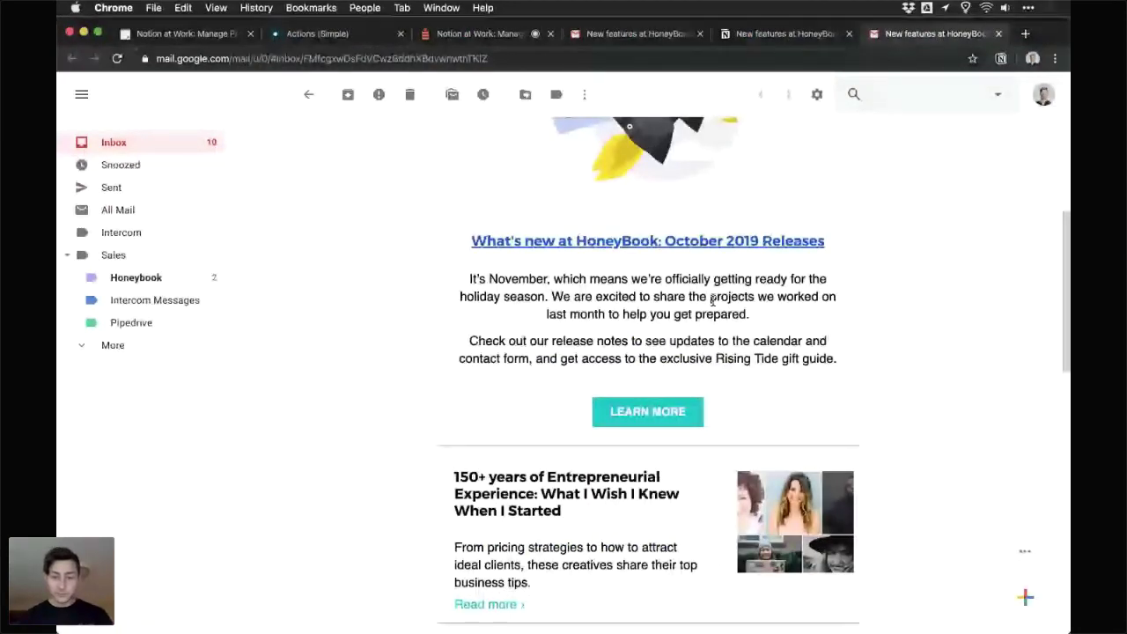
# - Answer the watch-it-later question in Crowdcast and begin answering the Relations property question
pyautogui.press('super+3')
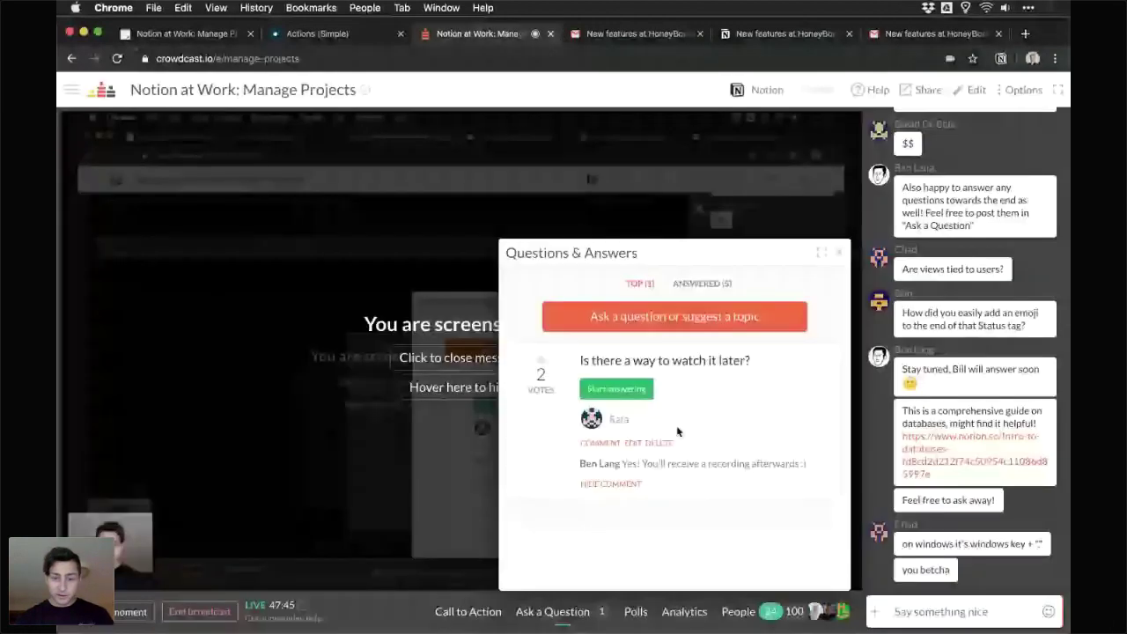
pyautogui.click(611, 402)
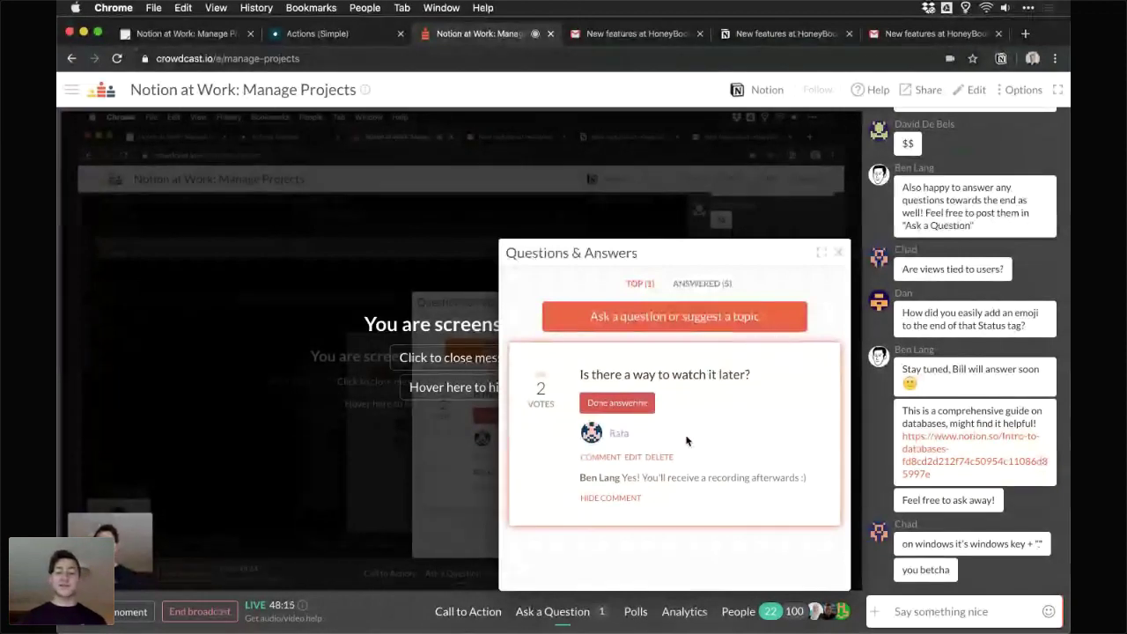
pyautogui.click(624, 403)
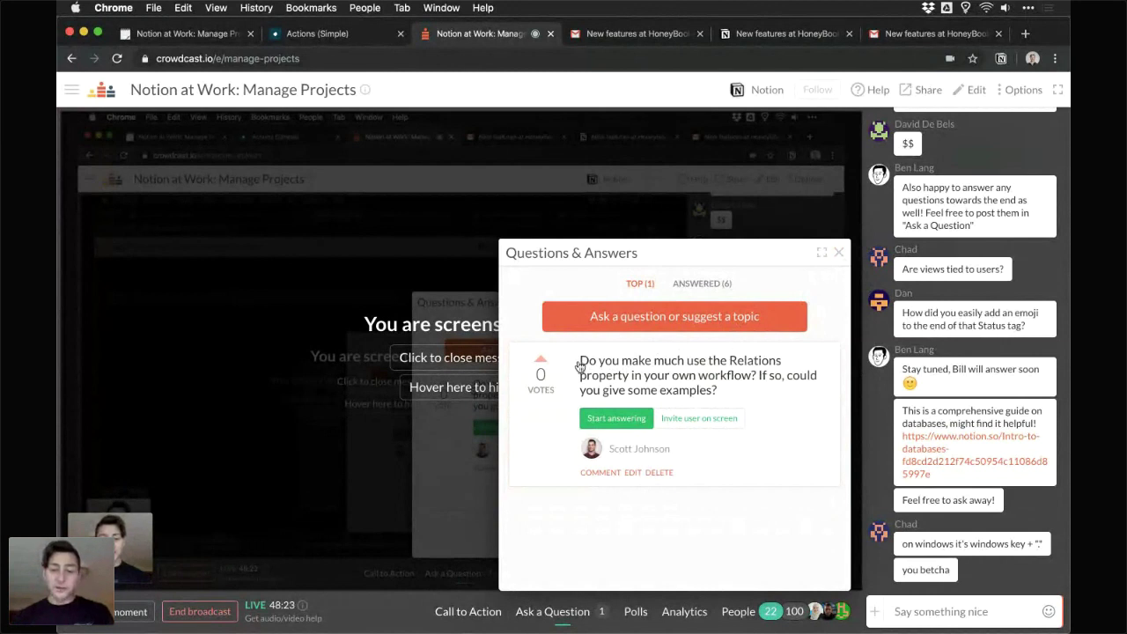
pyautogui.click(627, 417)
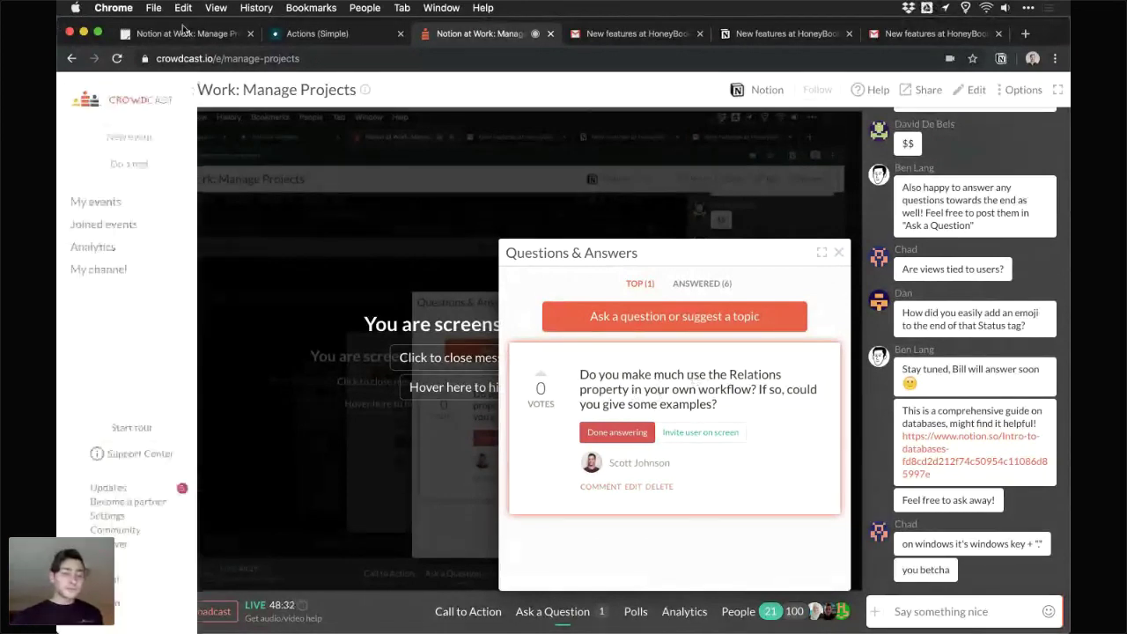
pyautogui.click(181, 33)
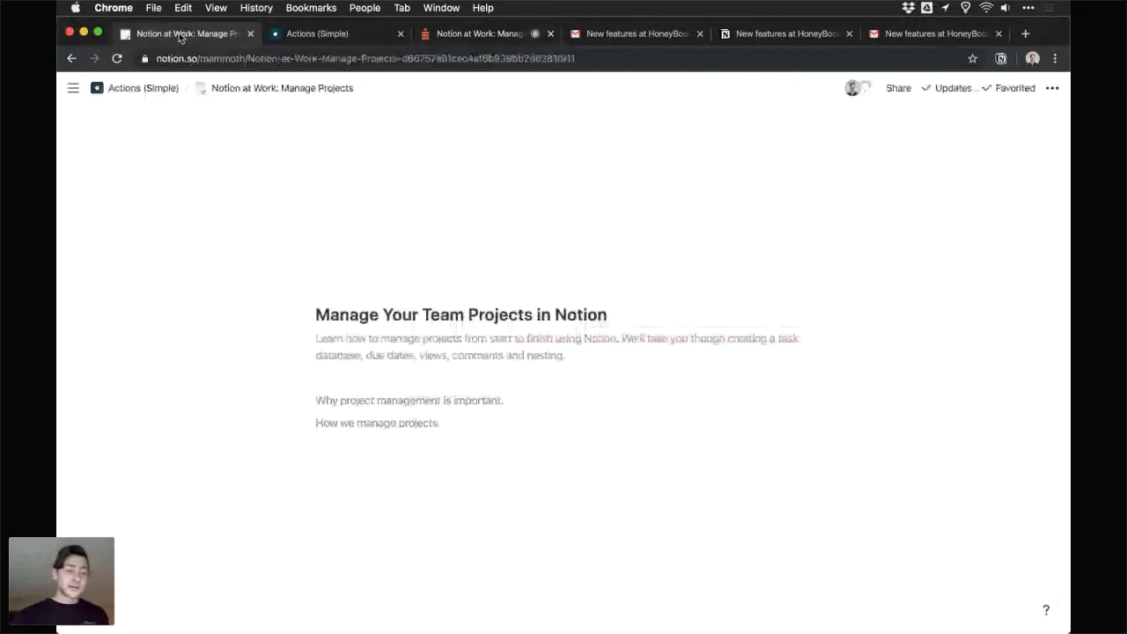
# - Browse the sidebar pages and open the Actions database in its Assigned to Me view
pyautogui.click(73, 87)
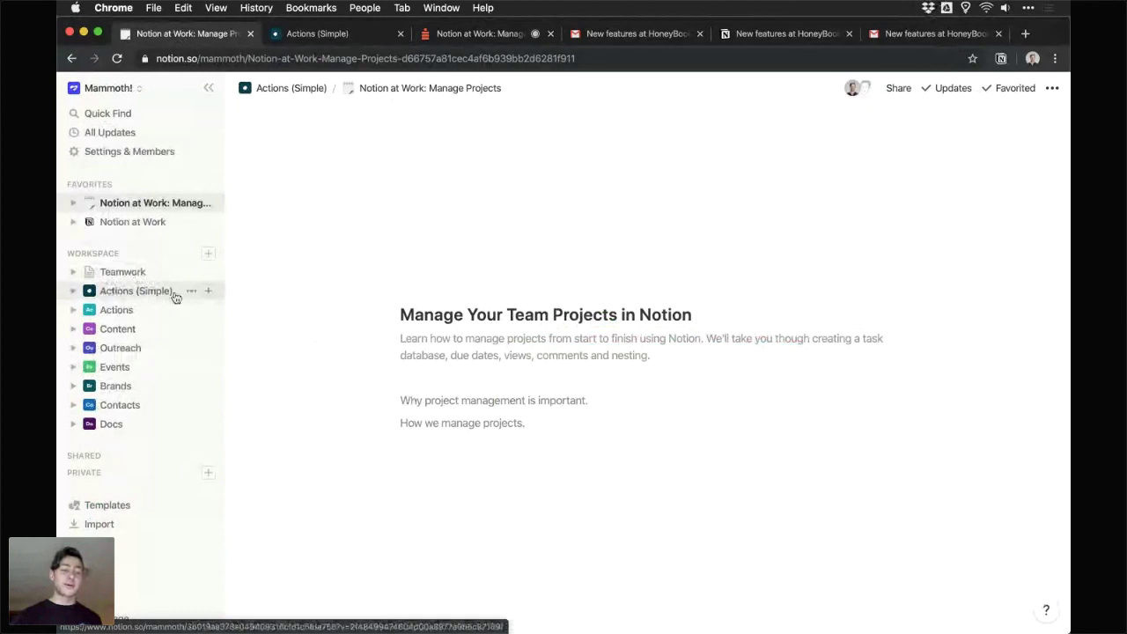
pyautogui.click(75, 311)
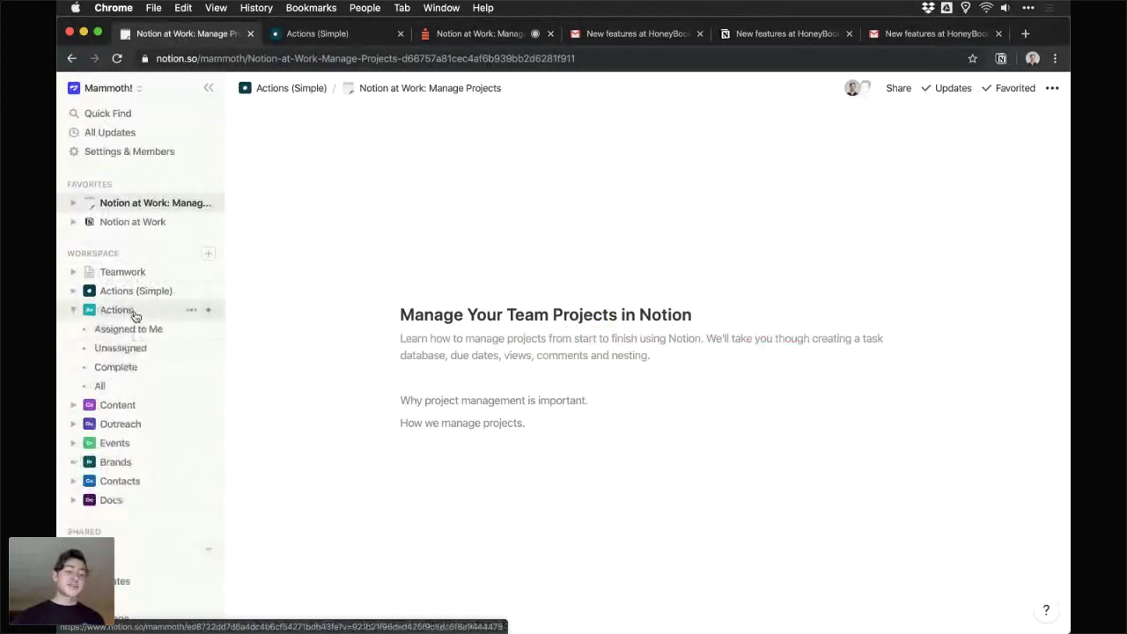
pyautogui.click(73, 424)
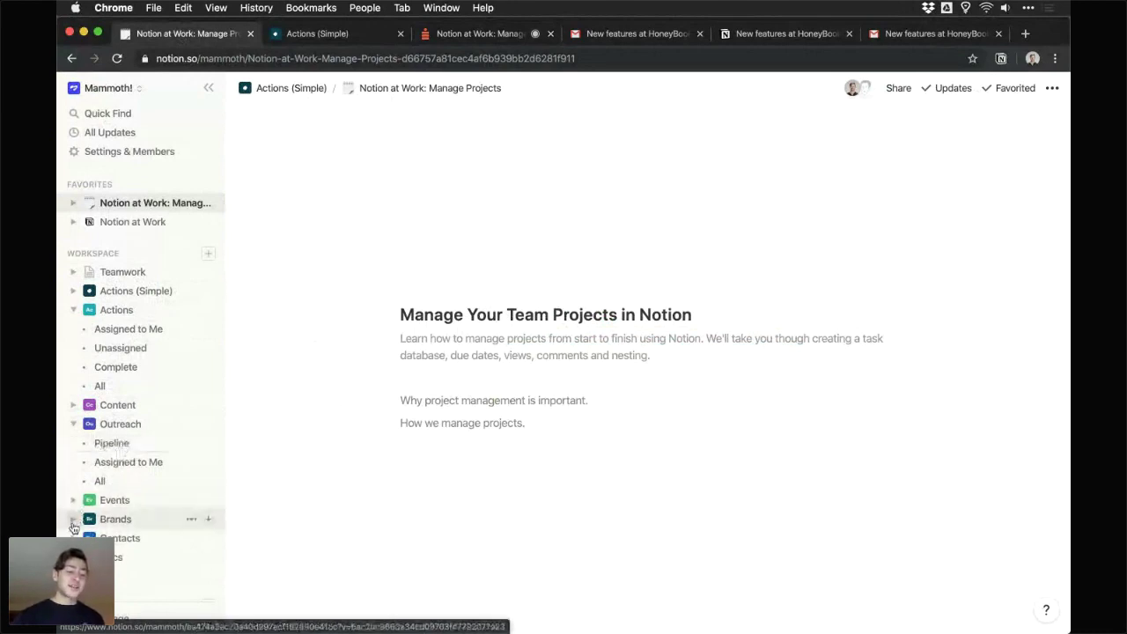
pyautogui.click(74, 427)
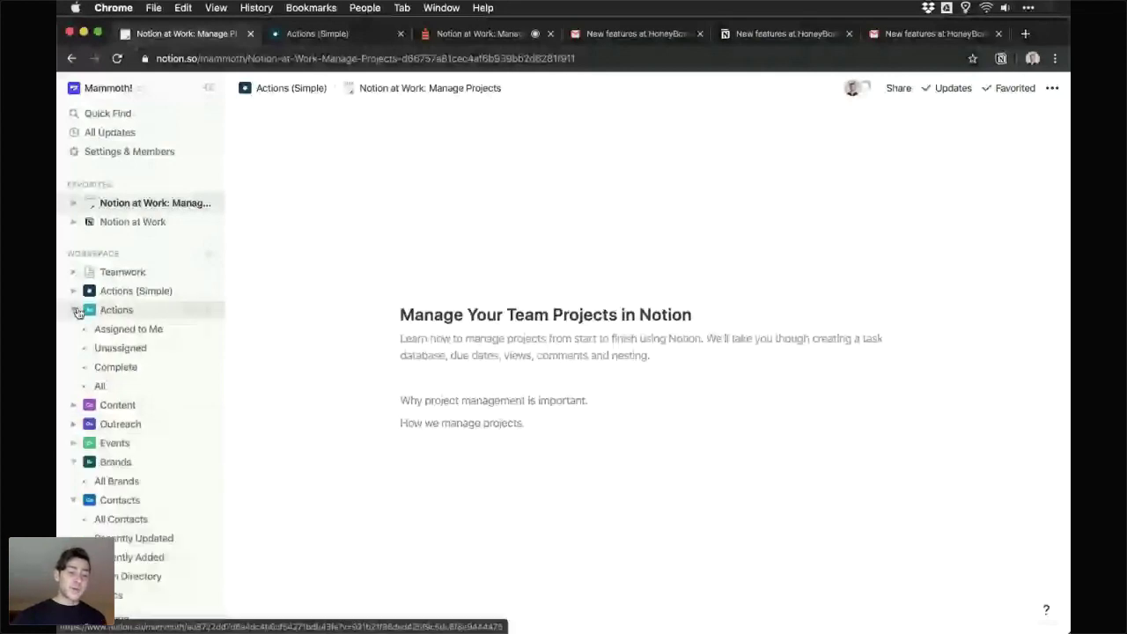
pyautogui.click(128, 328)
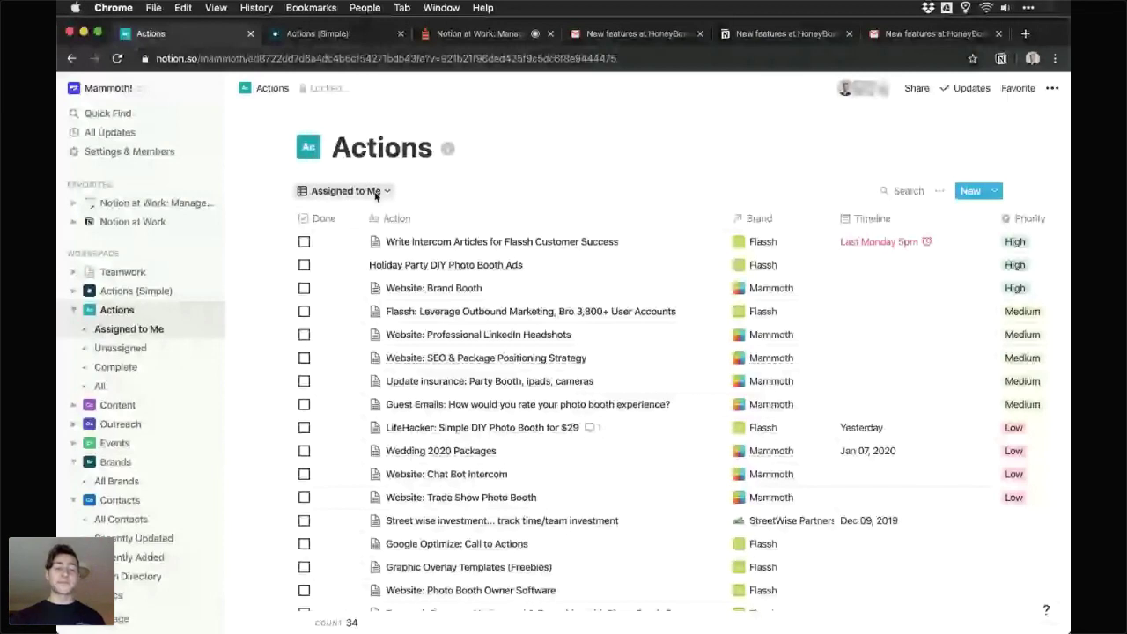
# - Check the first action's Flassh brand relation, then add a new action entry
pyautogui.click(376, 193)
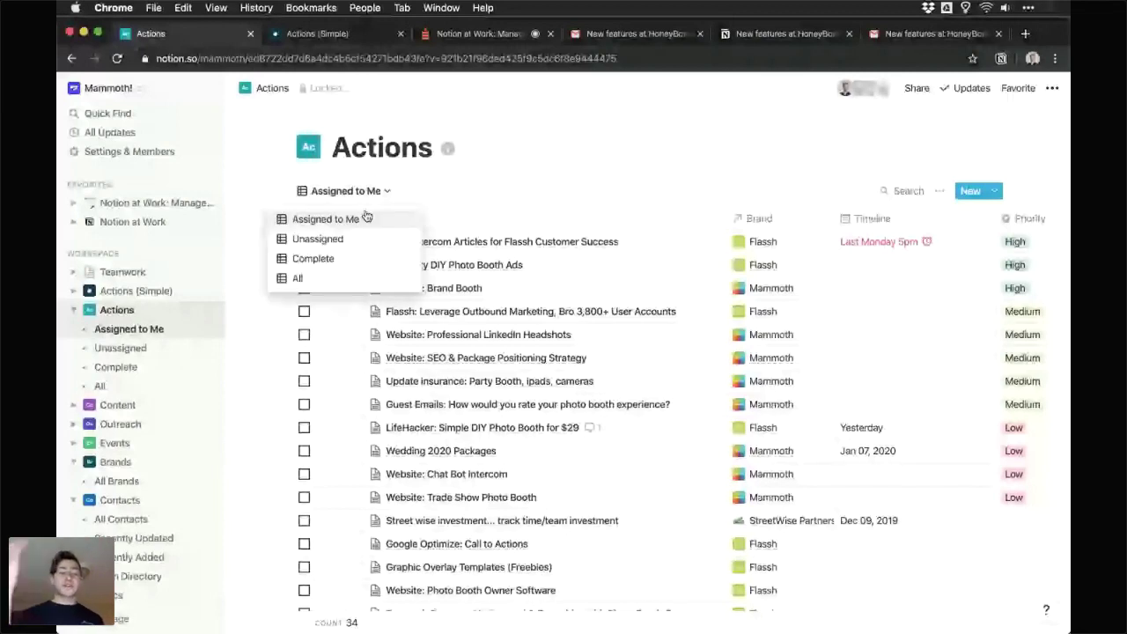
pyautogui.click(420, 194)
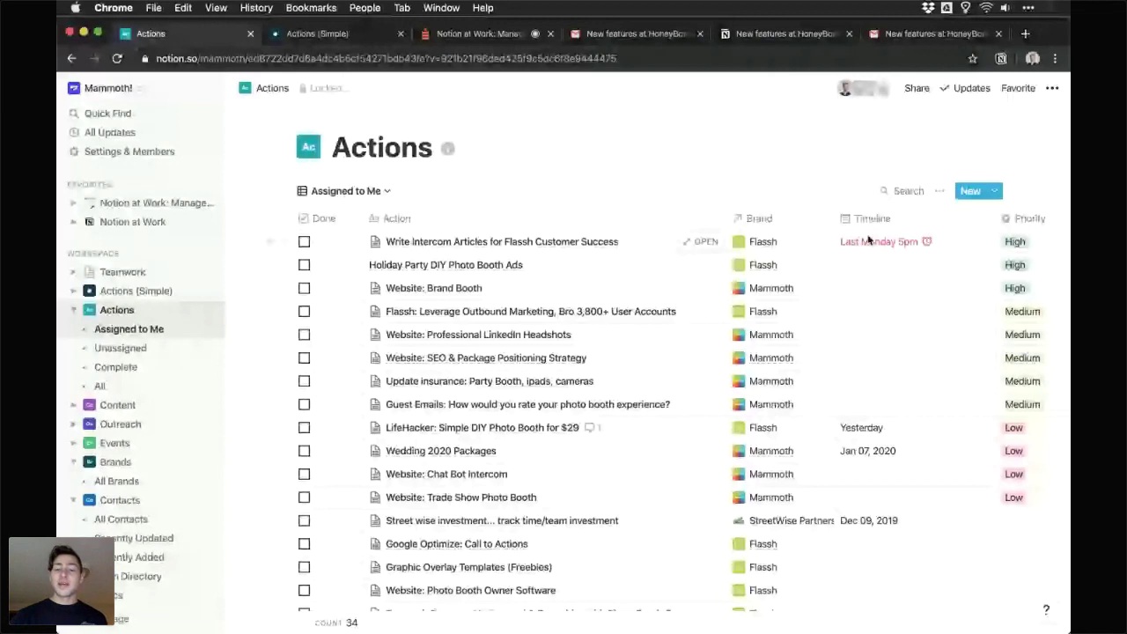
pyautogui.click(774, 240)
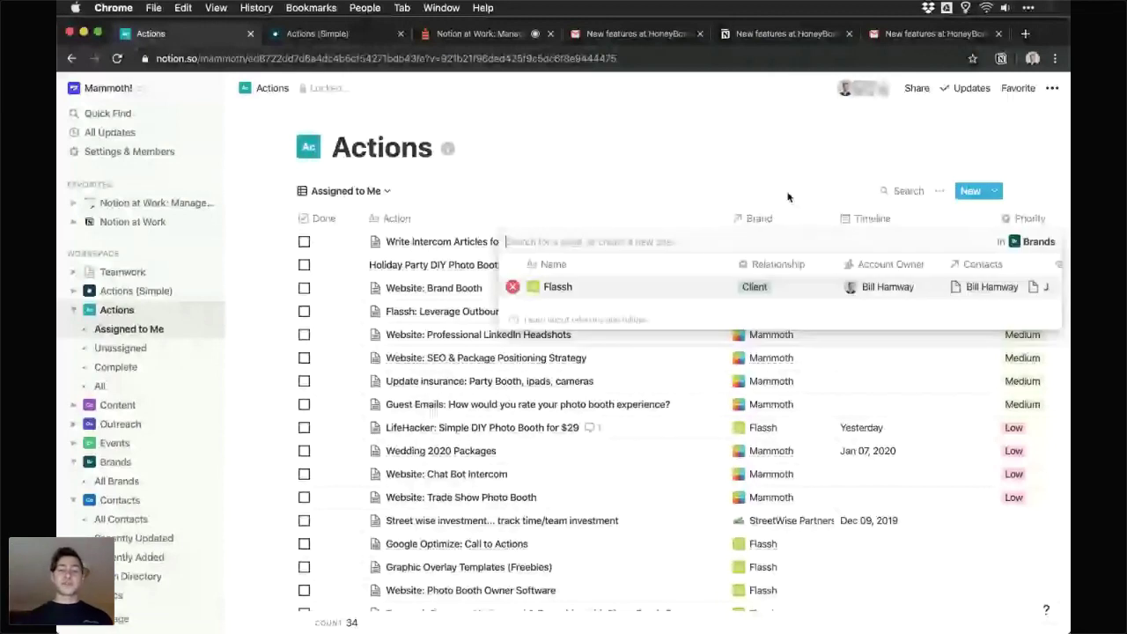
pyautogui.press('Escape')
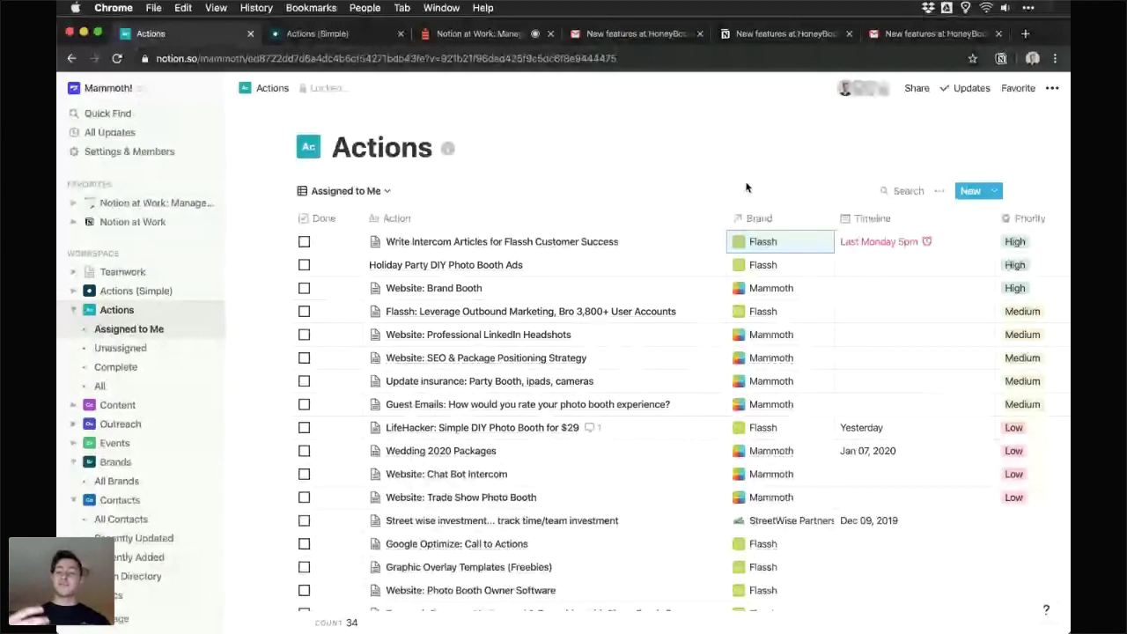
pyautogui.hscroll(2, 801, 264)
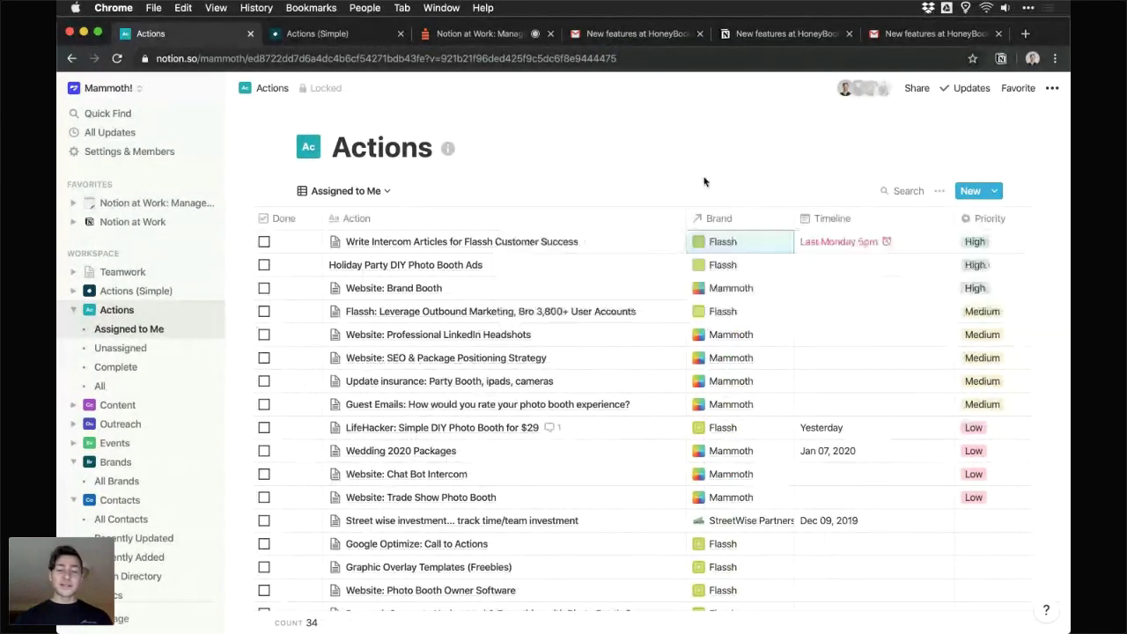
pyautogui.scroll(-3, 491, 240)
pyautogui.scroll(3, 490, 240)
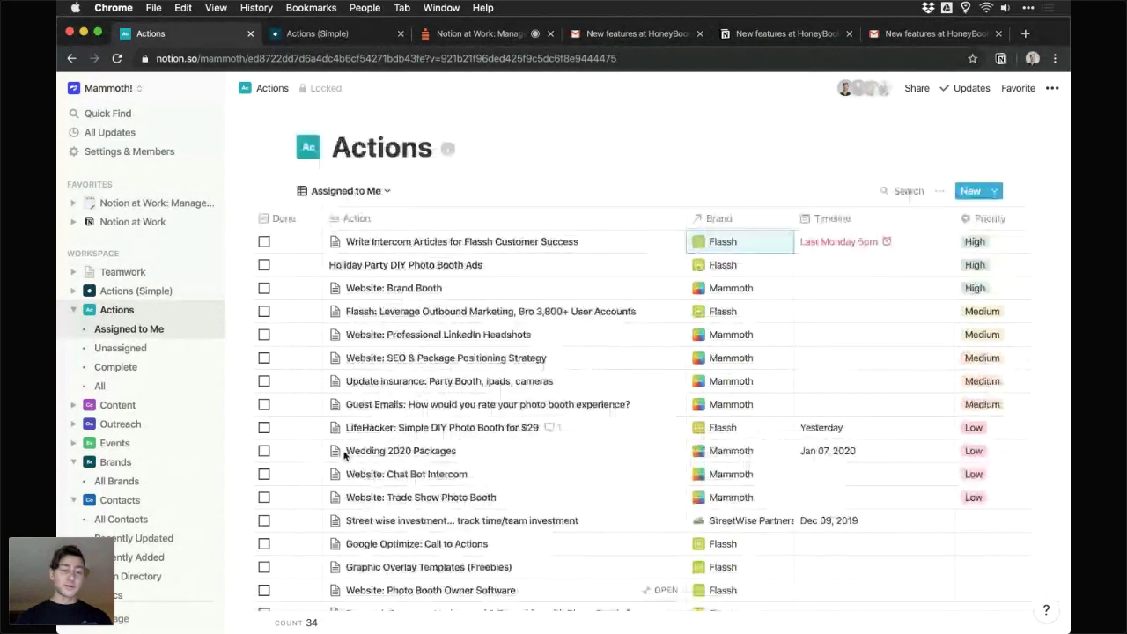
pyautogui.click(972, 191)
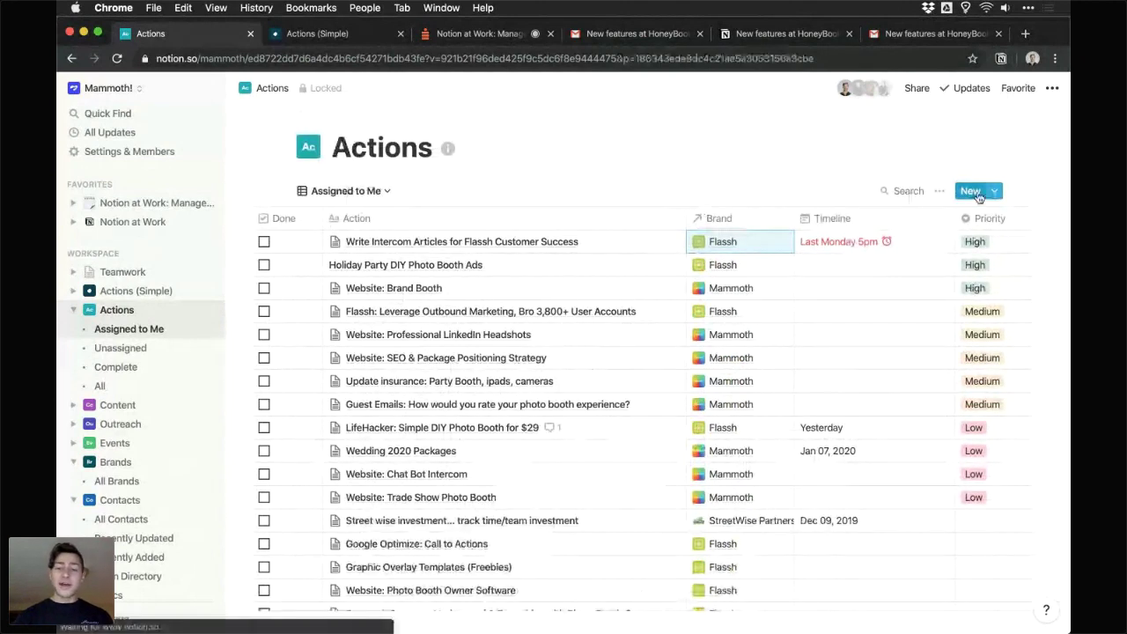
# - Title the new action 'Test Relations', with timeline Friday, November 1 and brand Under Armour
pyautogui.write('Test Relations')
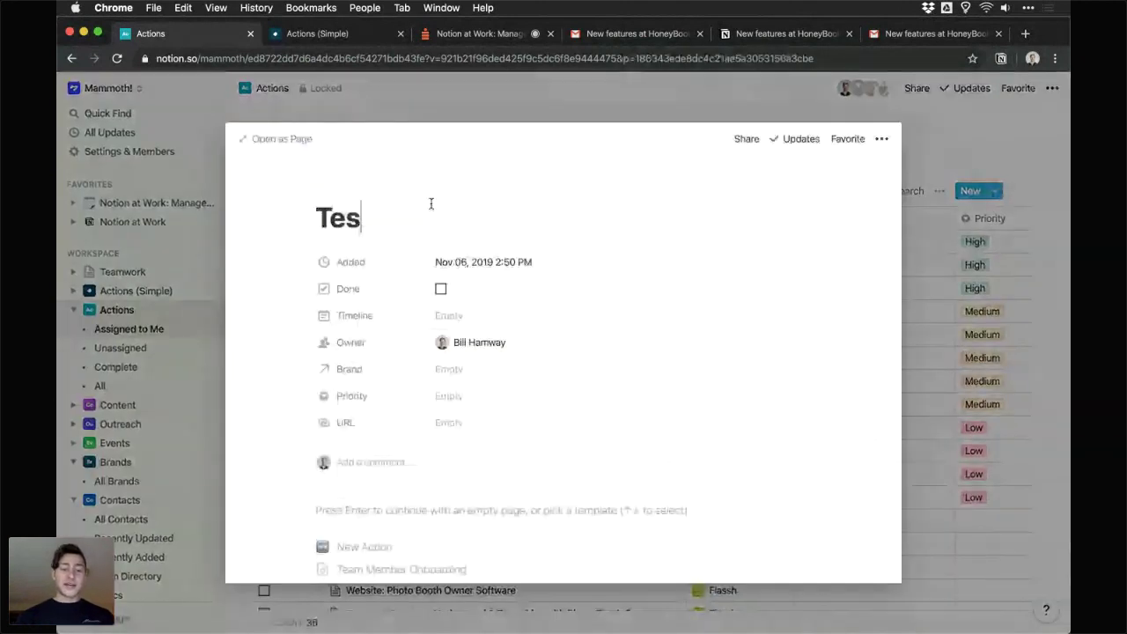
pyautogui.click(445, 316)
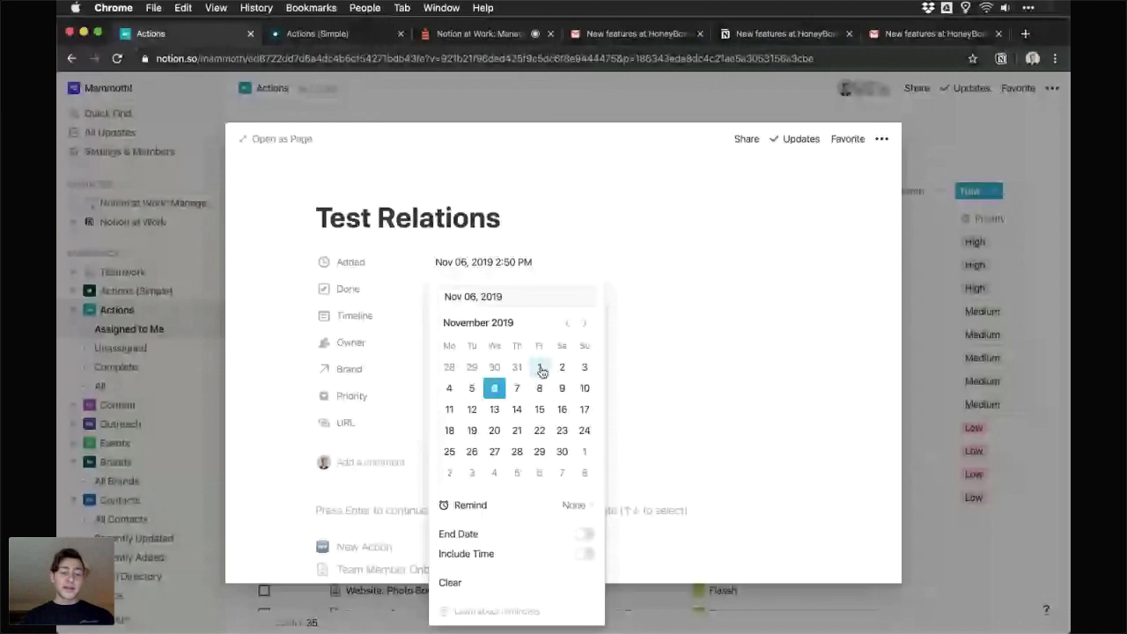
pyautogui.click(540, 370)
pyautogui.click(467, 370)
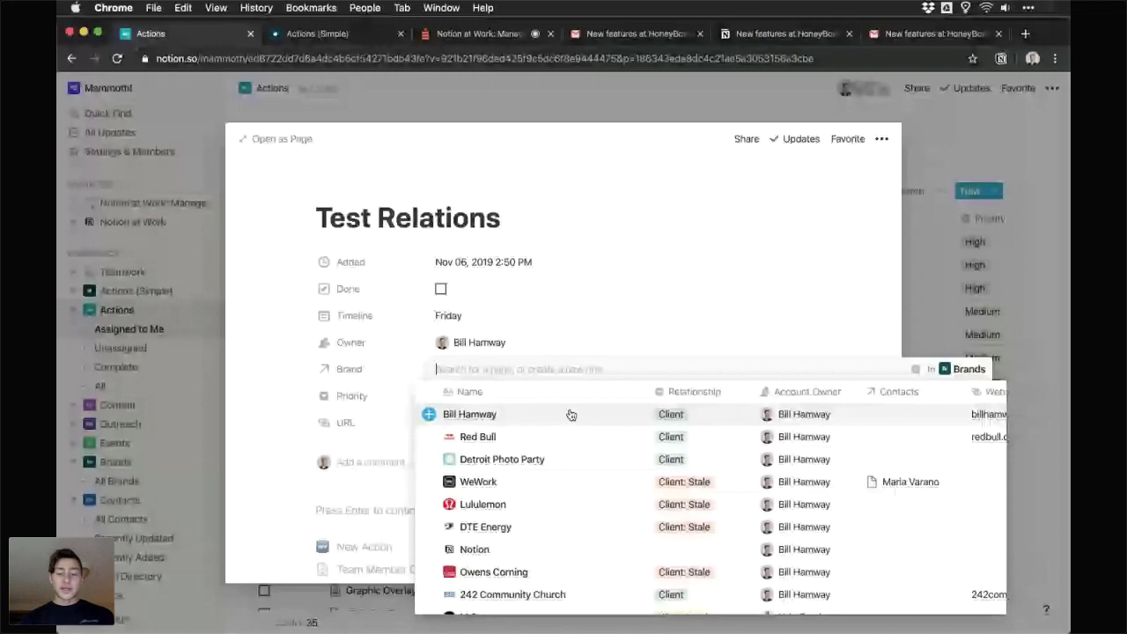
pyautogui.scroll(-5, 577, 440)
pyautogui.scroll(-1, 563, 459)
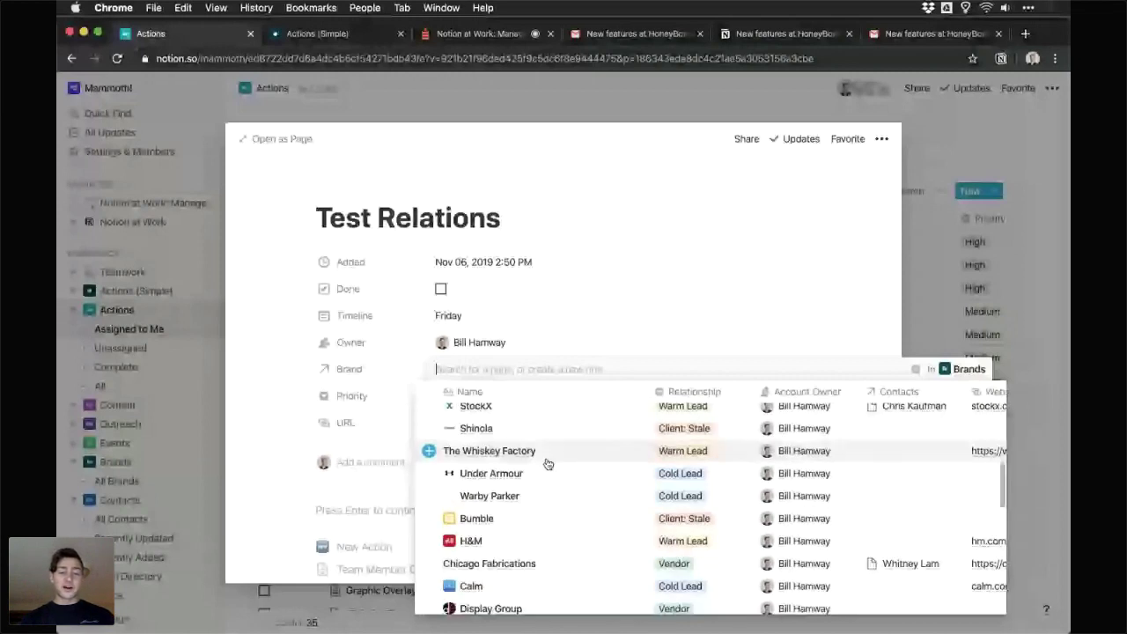
pyautogui.click(546, 472)
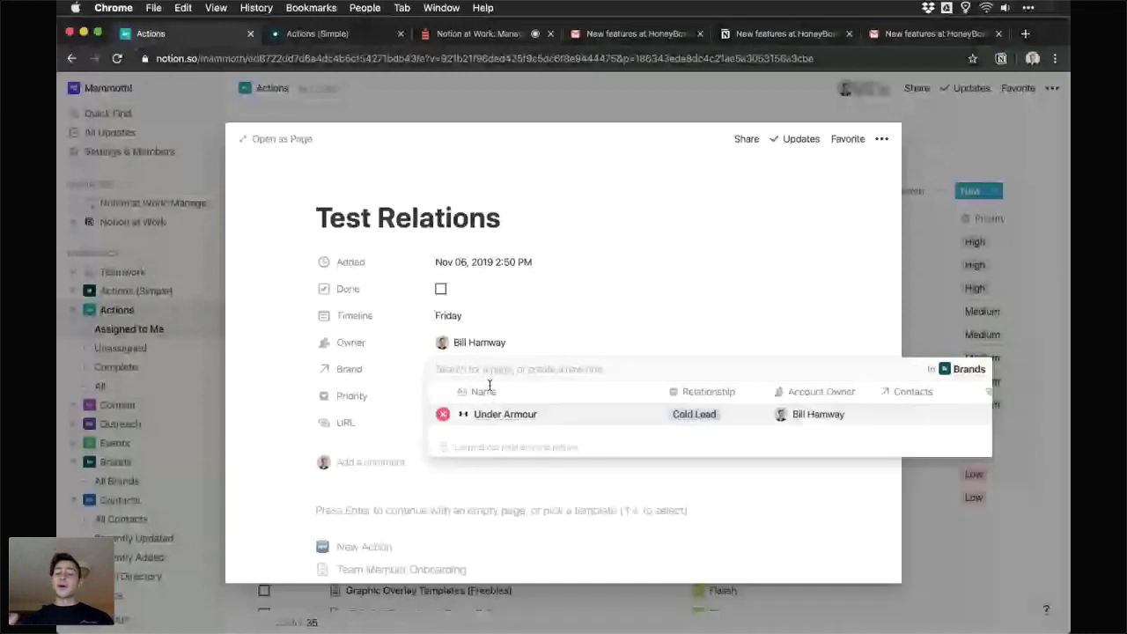
pyautogui.press('Escape')
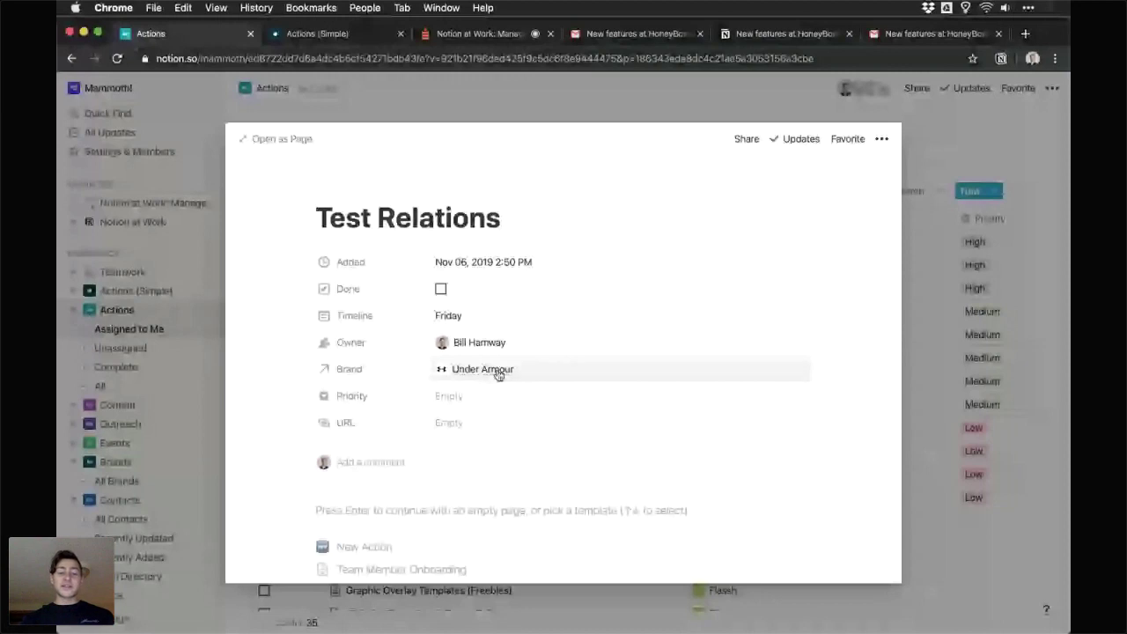
# - Peek at the linked Under Armour brand page, then close it back to Actions
pyautogui.click(498, 374)
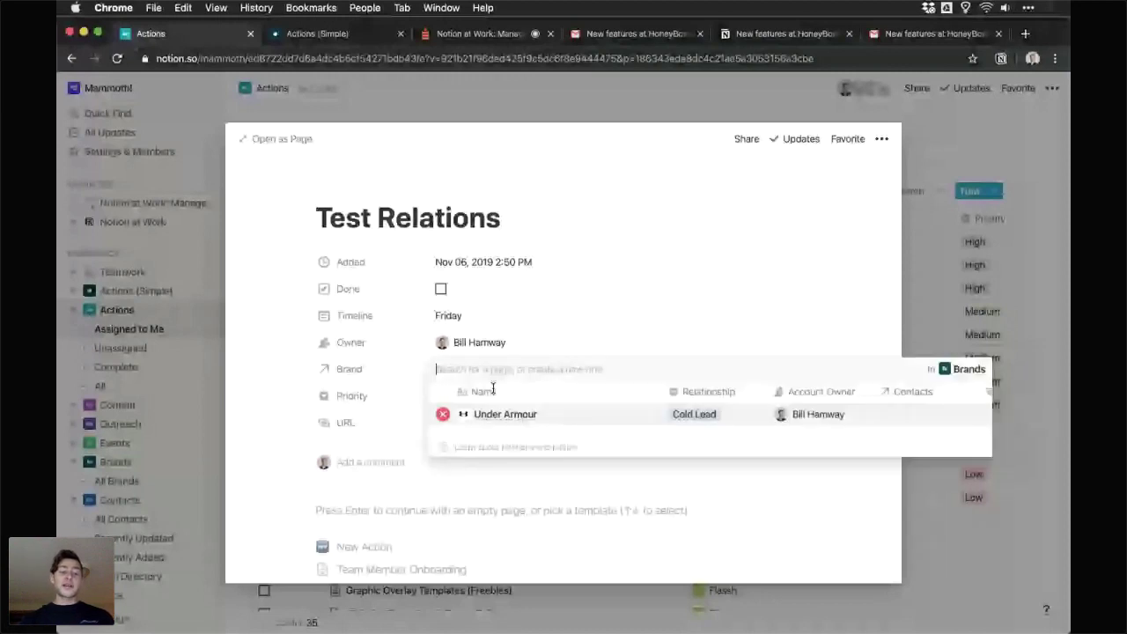
pyautogui.click(505, 414)
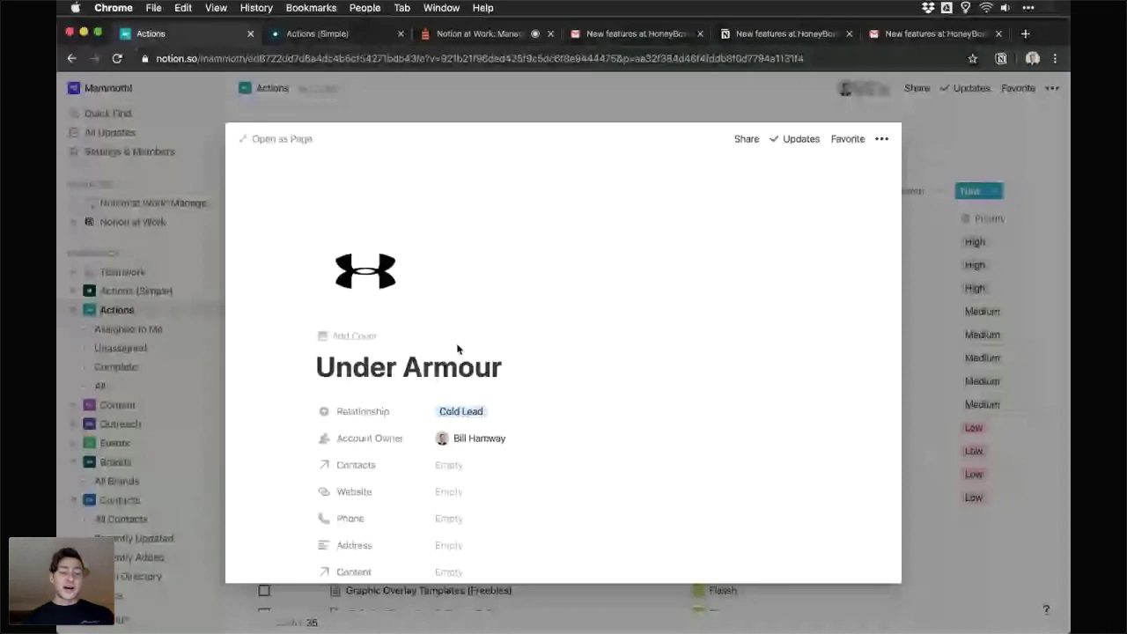
pyautogui.scroll(-5, 475, 348)
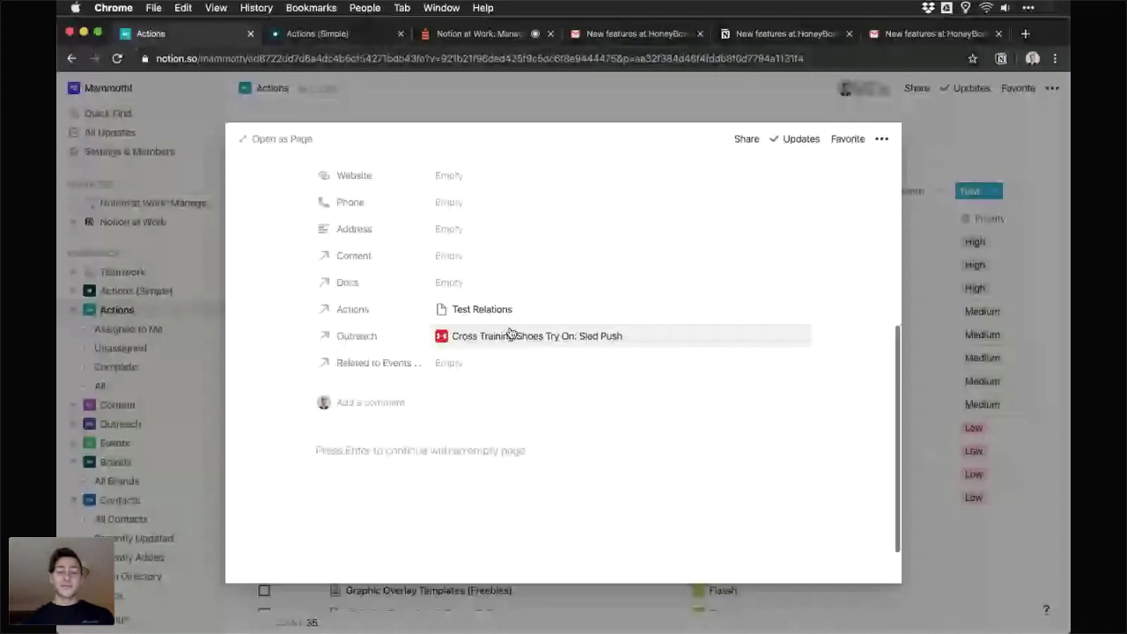
pyautogui.scroll(1, 406, 318)
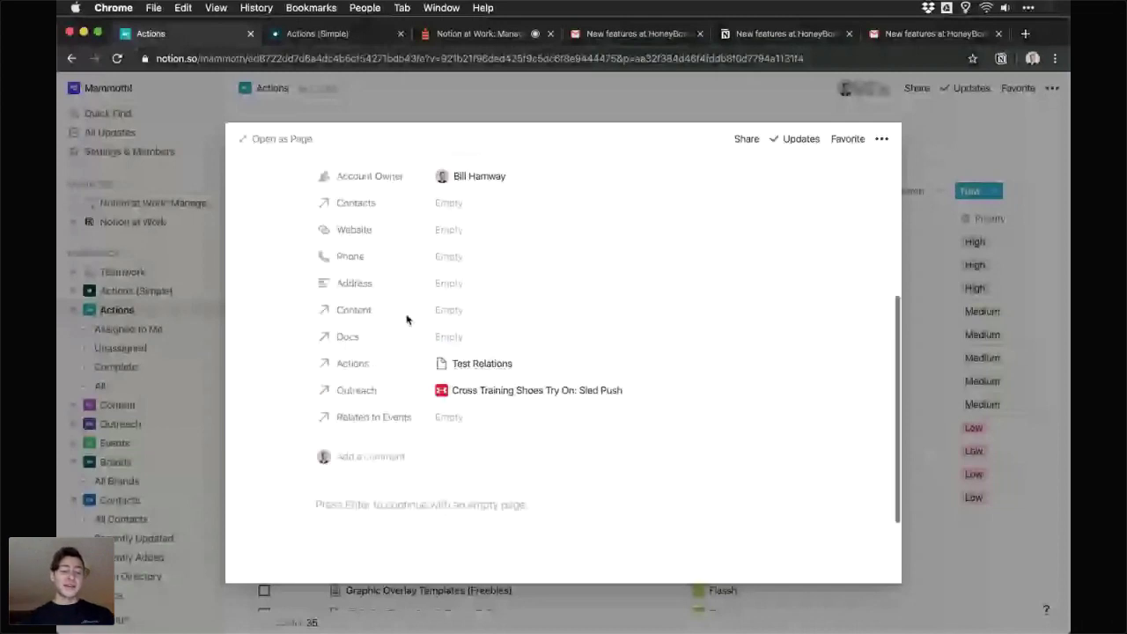
pyautogui.scroll(5, 407, 318)
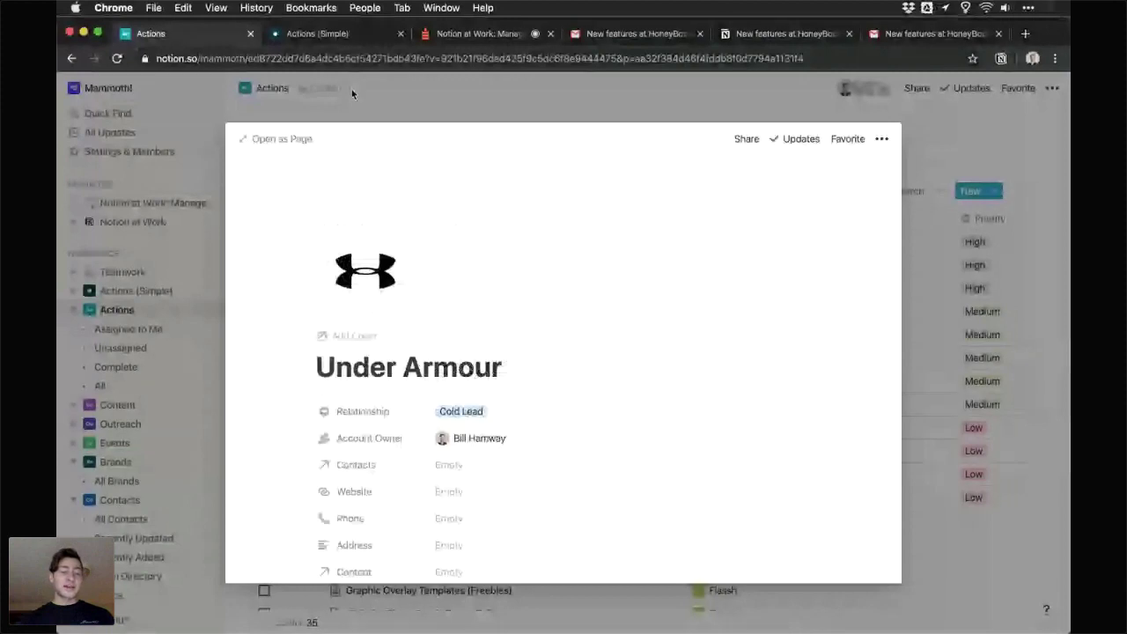
pyautogui.click(351, 89)
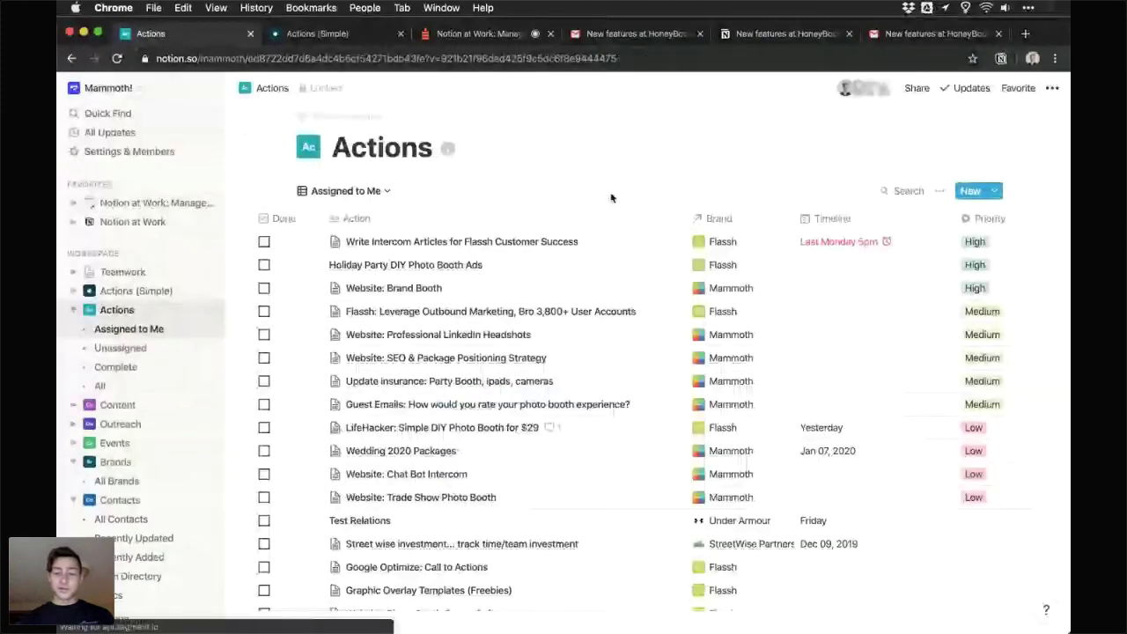
pyautogui.click(726, 311)
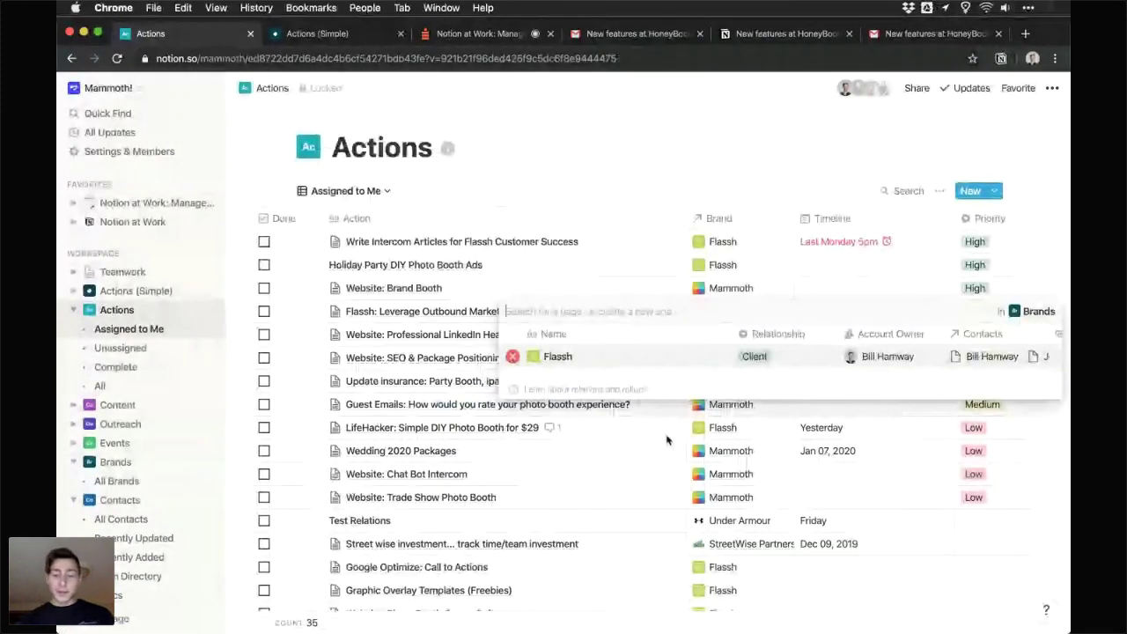
pyautogui.press('Escape')
pyautogui.click(746, 548)
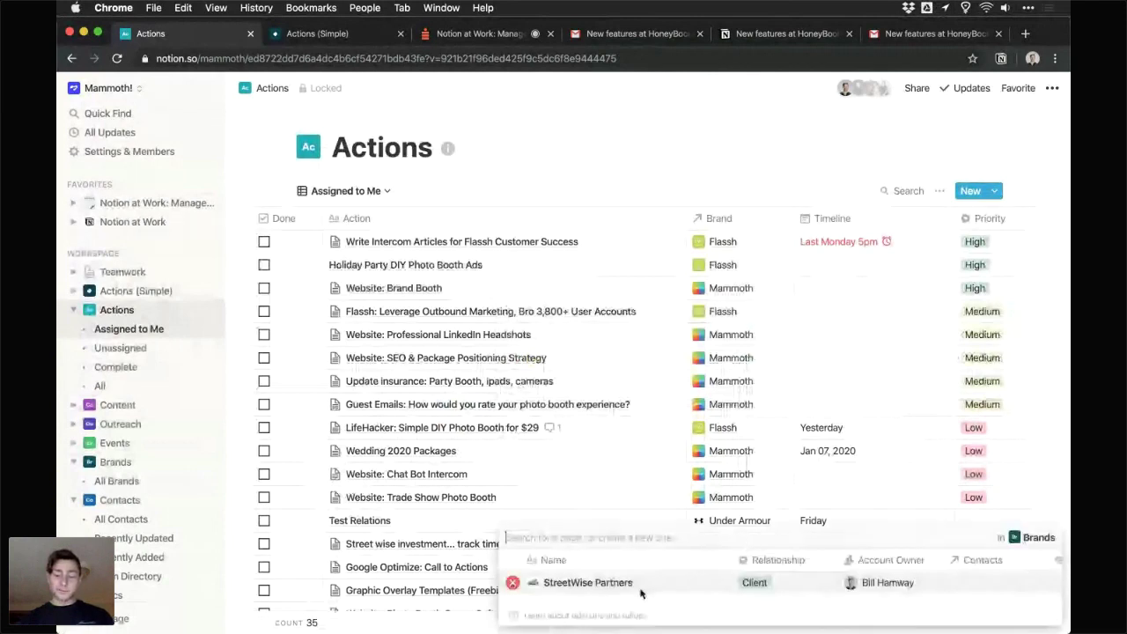
pyautogui.click(594, 585)
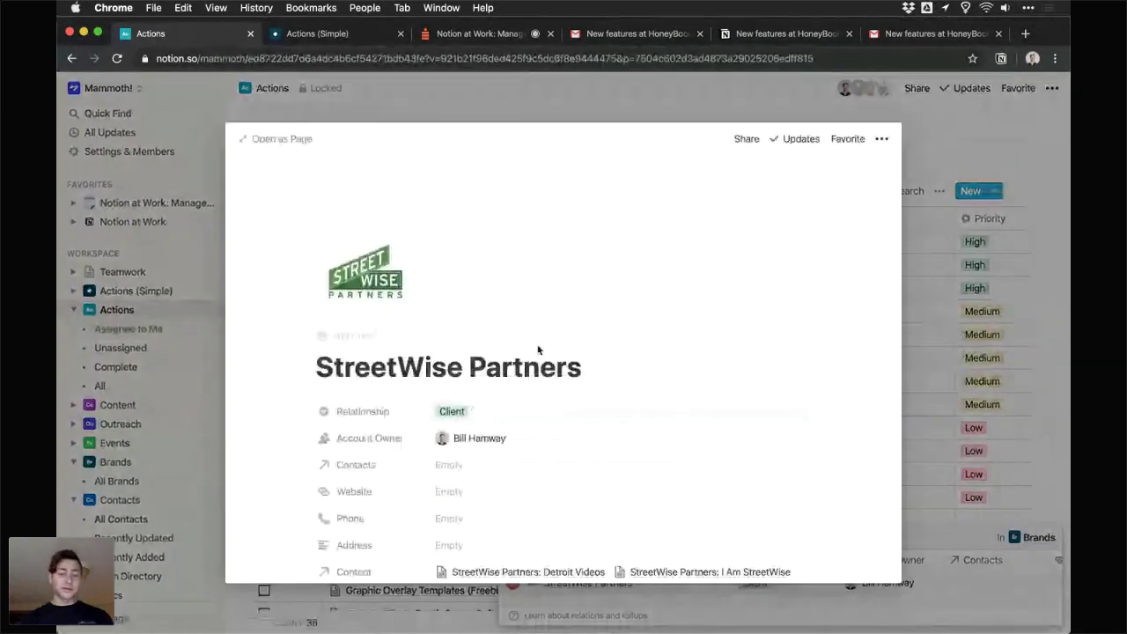
pyautogui.click(586, 276)
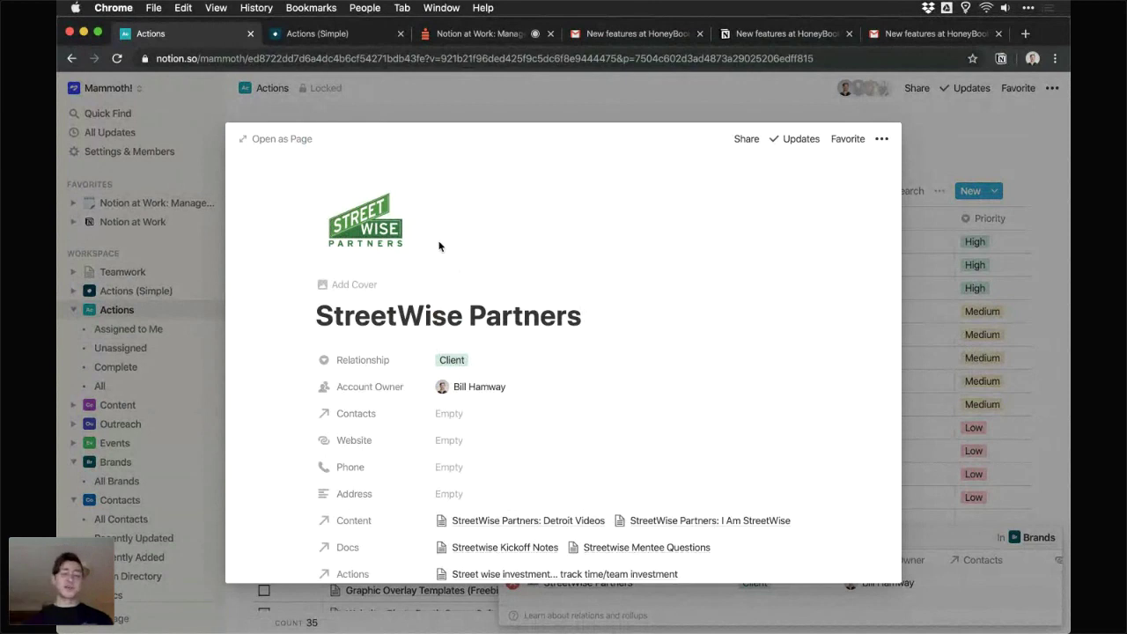
pyautogui.click(375, 231)
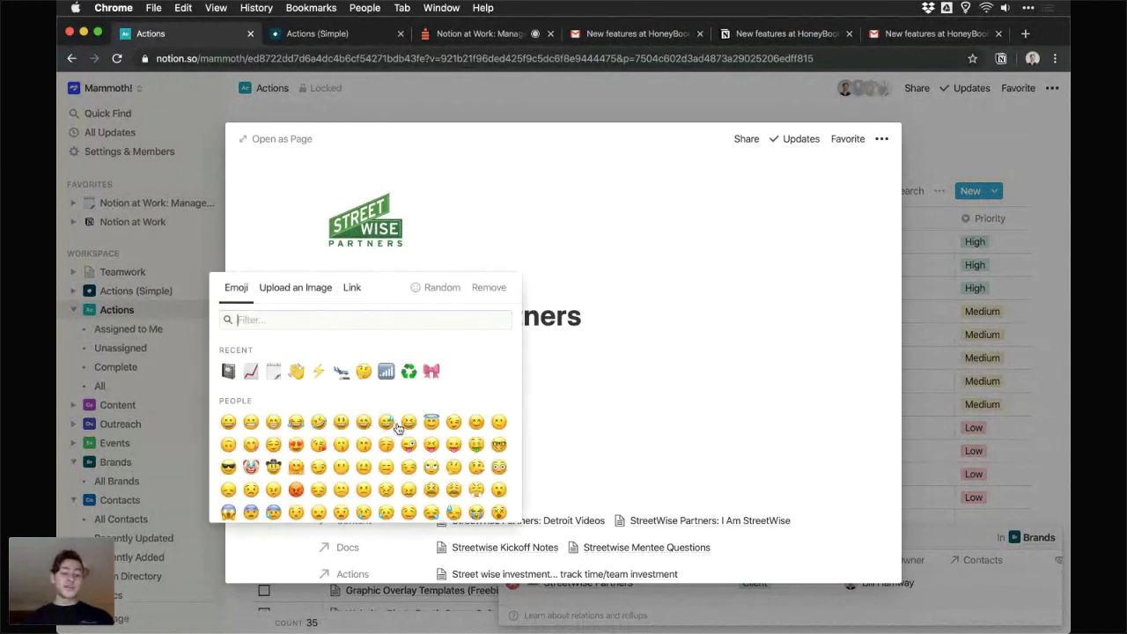
pyautogui.click(601, 310)
pyautogui.scroll(-5, 601, 310)
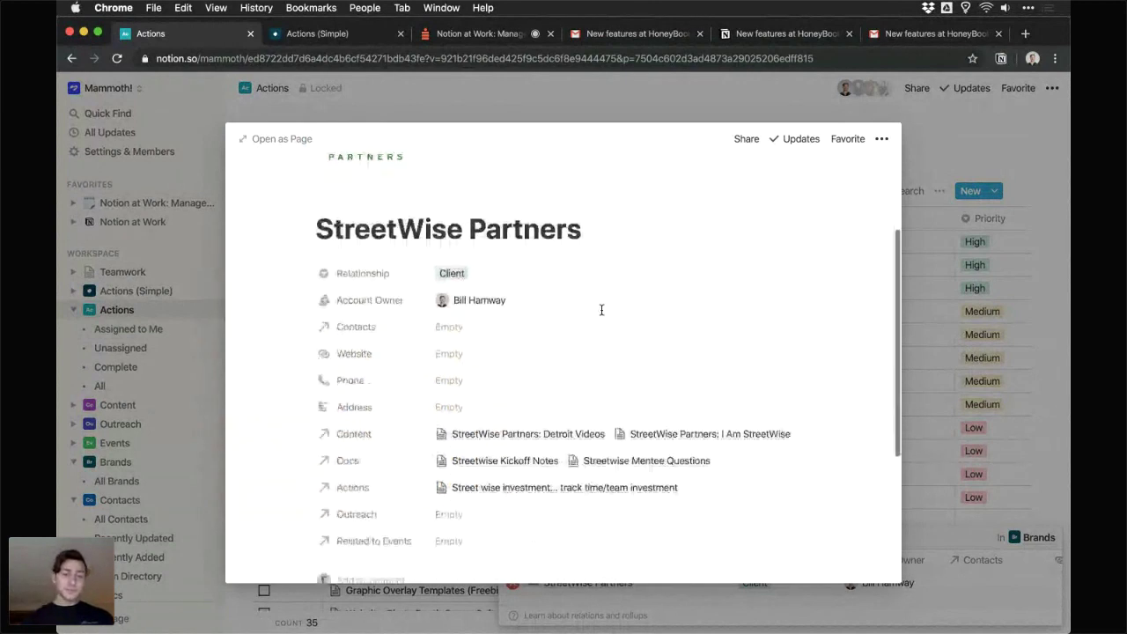
pyautogui.scroll(-1, 507, 294)
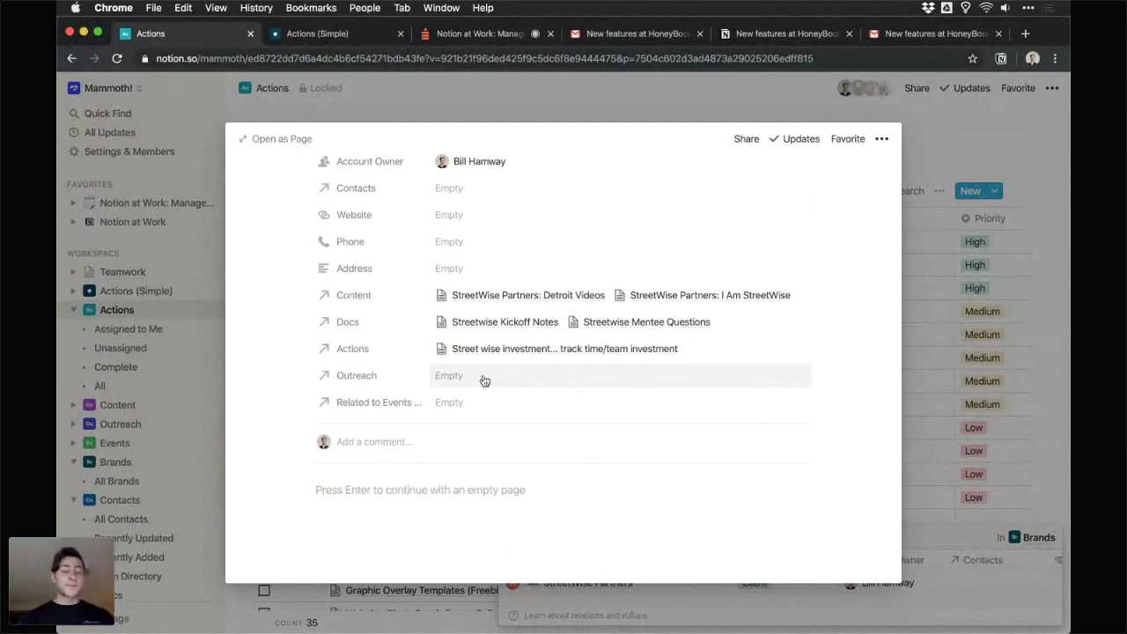
pyautogui.scroll(3, 484, 381)
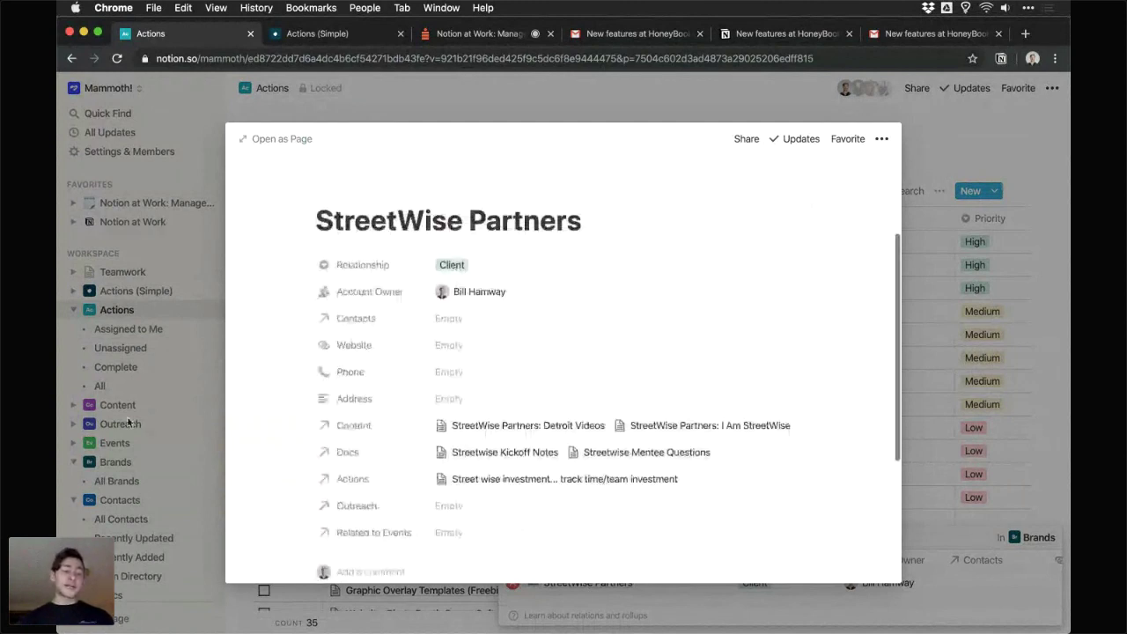
pyautogui.click(128, 423)
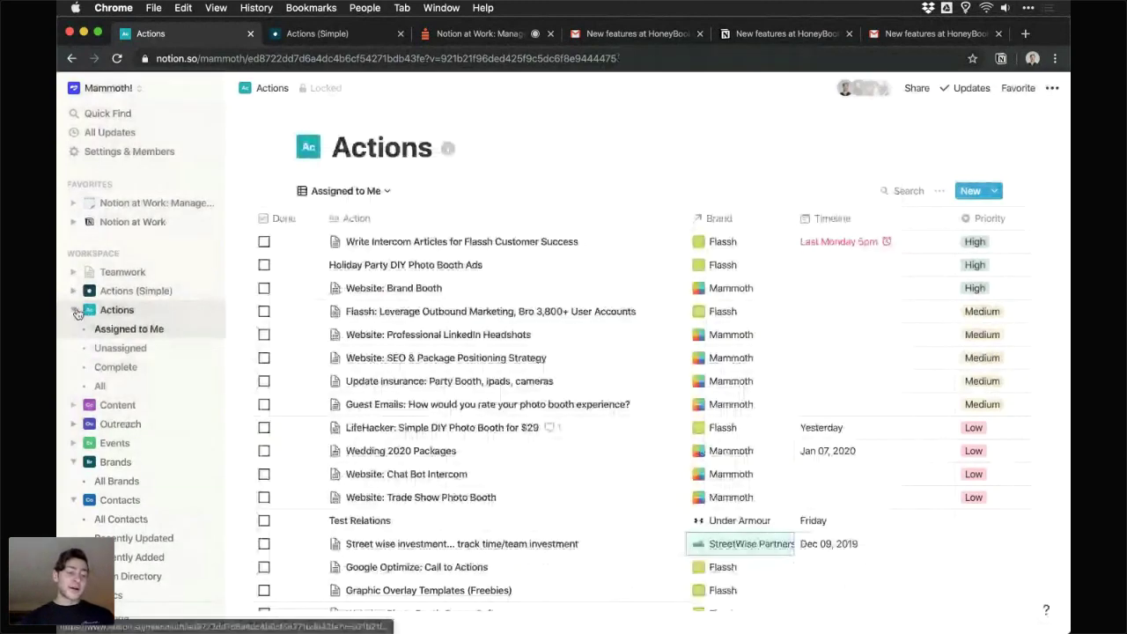
# - Browse the All Brands list and the Deloitte page, then return to the Crowdcast event
pyautogui.click(121, 405)
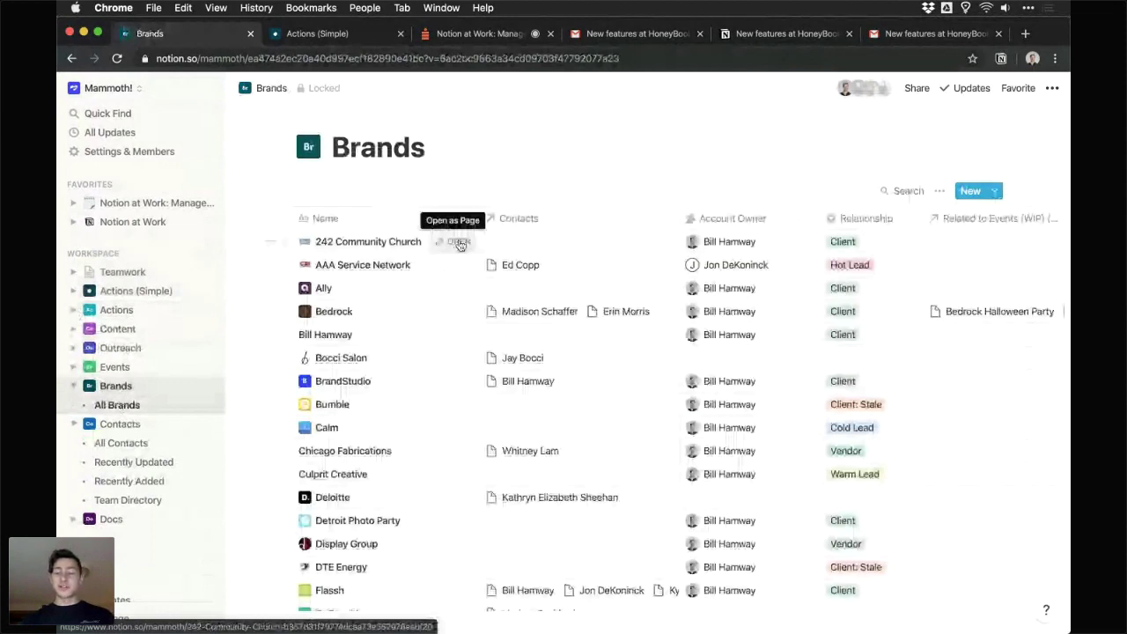
pyautogui.scroll(-1, 616, 237)
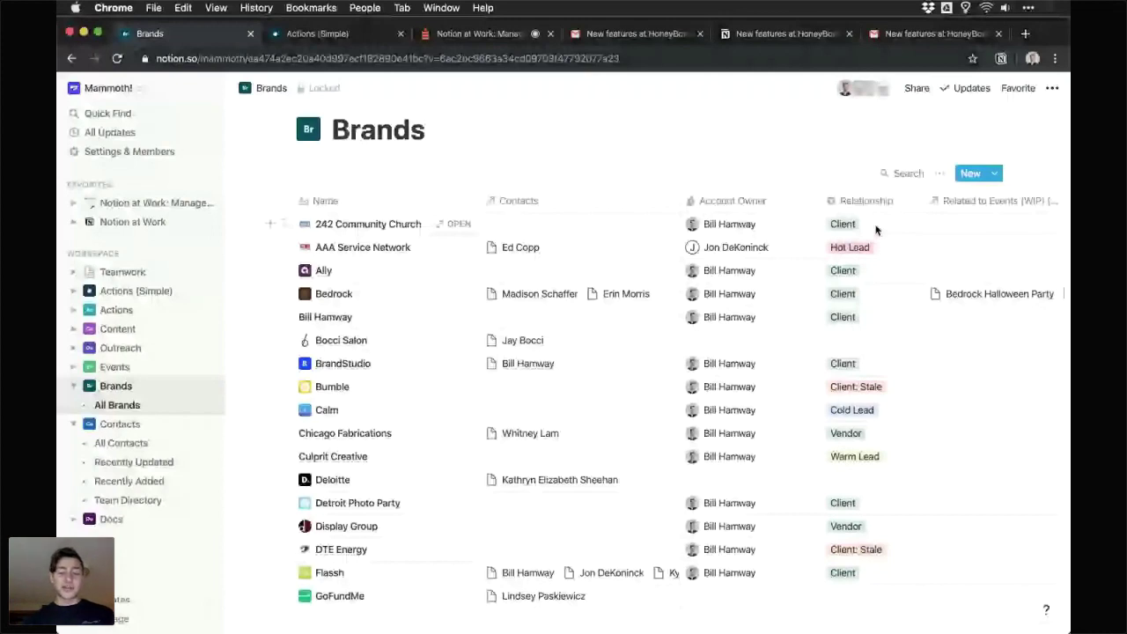
pyautogui.scroll(-3, 467, 351)
pyautogui.click(459, 346)
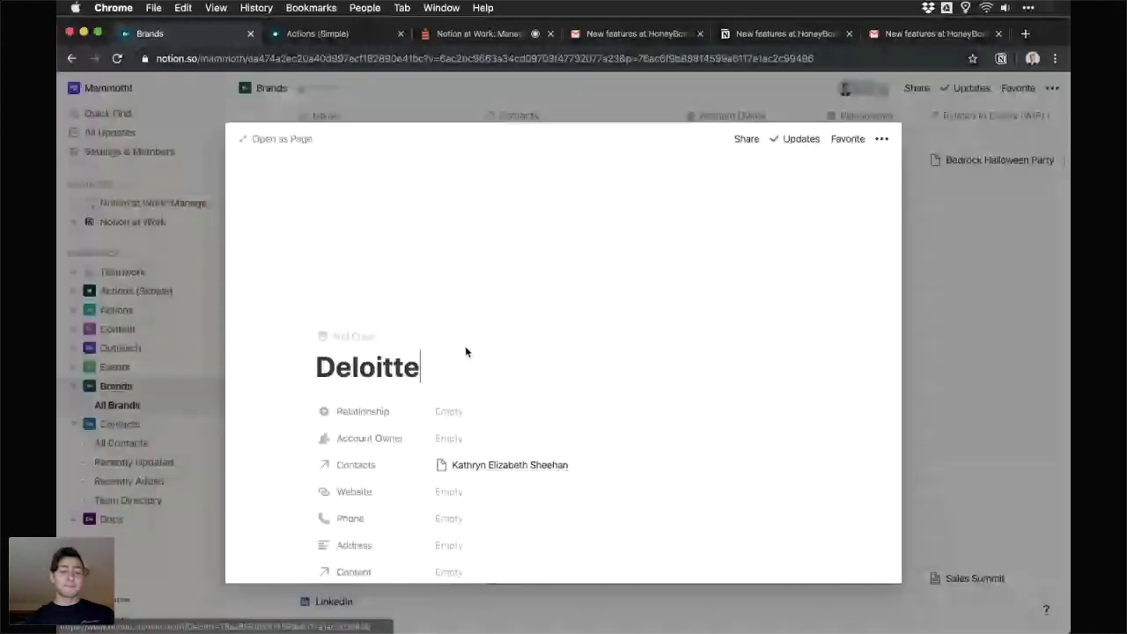
pyautogui.scroll(-4, 482, 346)
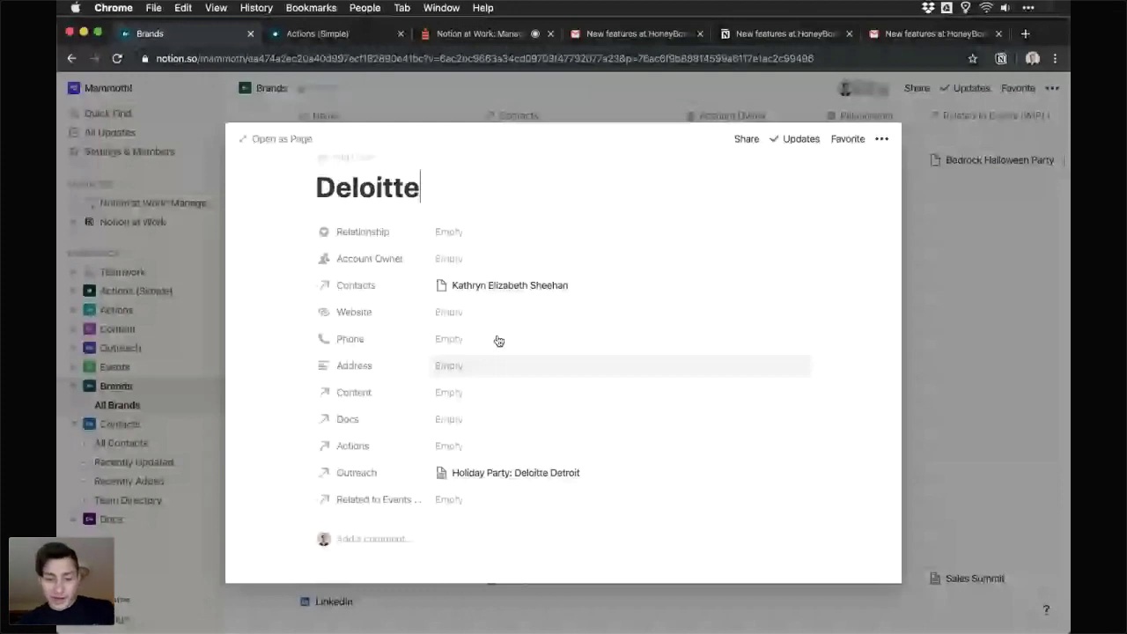
pyautogui.press('super+3')
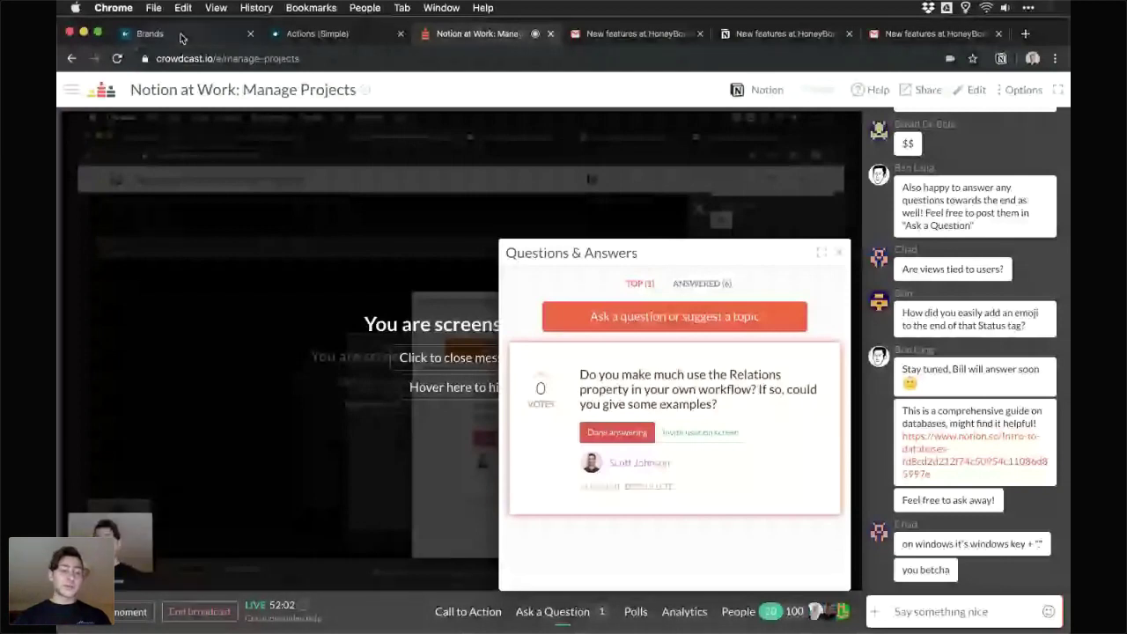
# - Switch back to the Notion Actions (Simple) tab in its calendar view
pyautogui.click(181, 35)
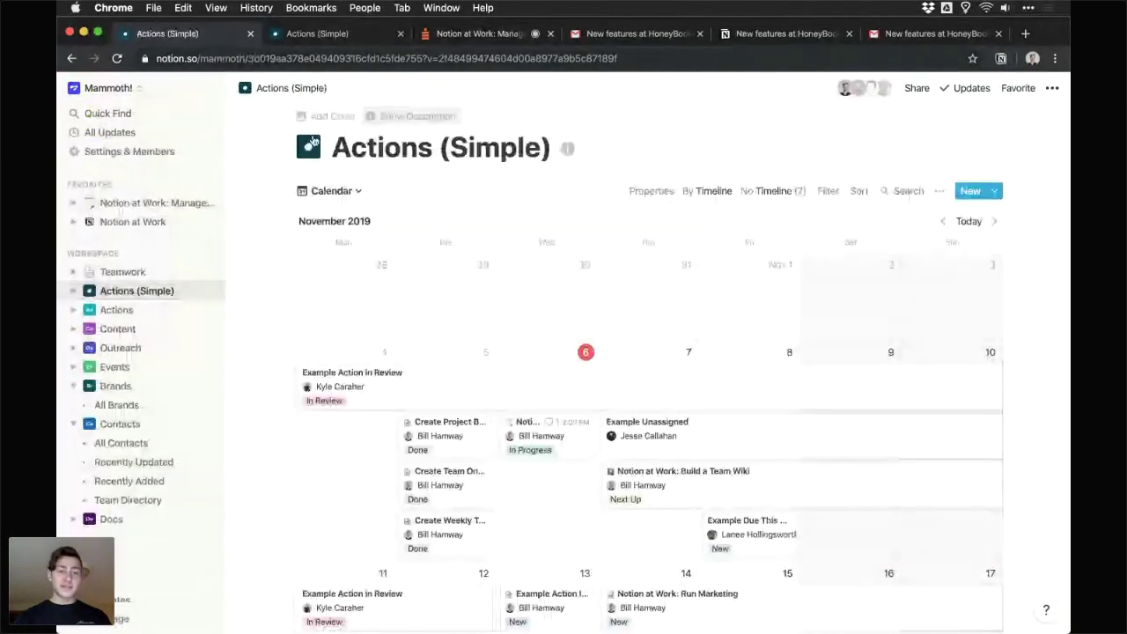
# - In the All view, insert a 'Test Relation' column to the left of Owner
pyautogui.click(352, 193)
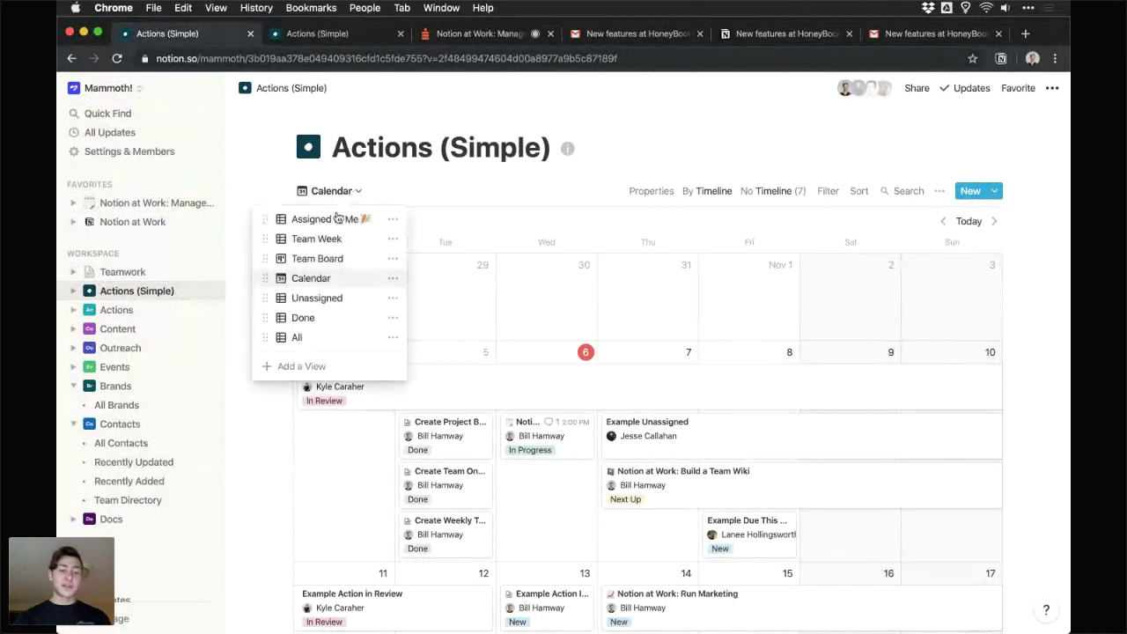
pyautogui.click(323, 338)
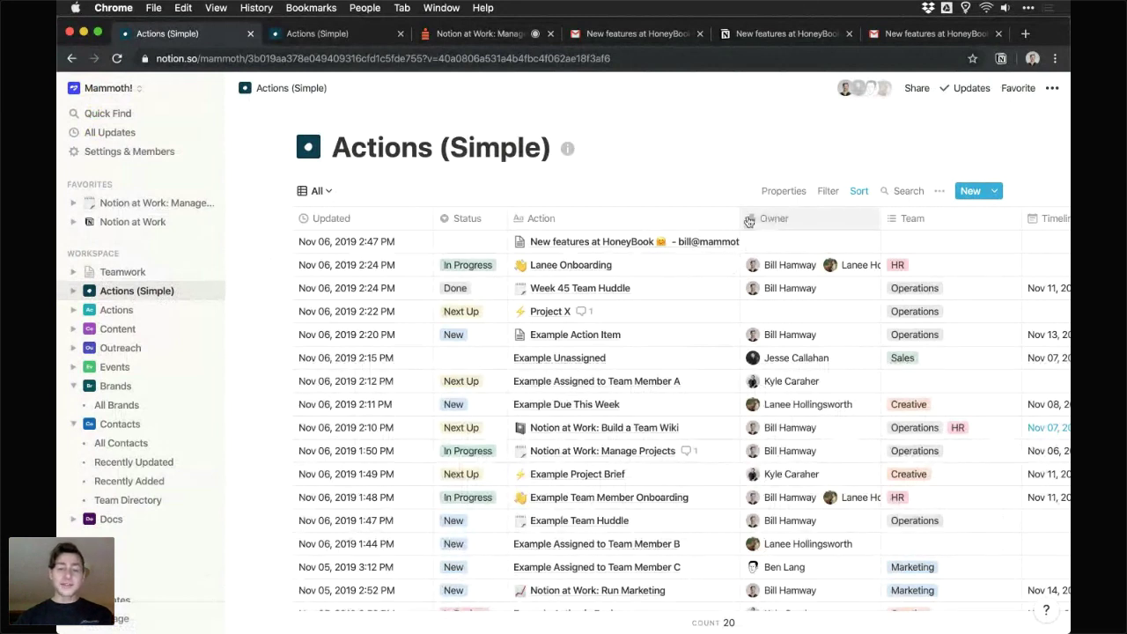
pyautogui.hscroll(5, 779, 223)
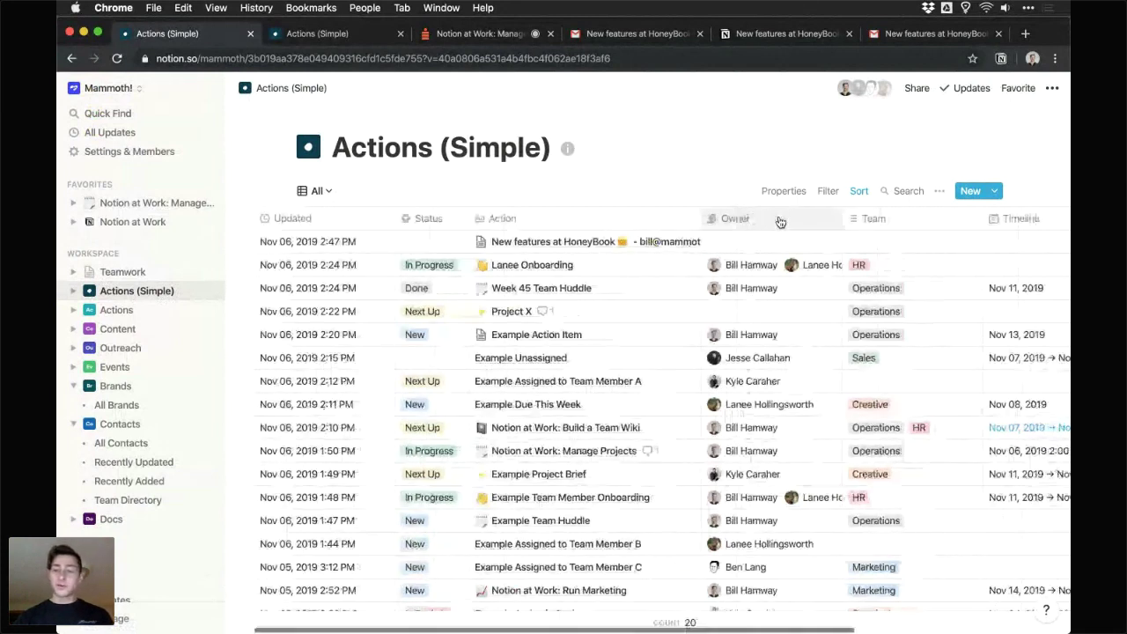
pyautogui.click(540, 227)
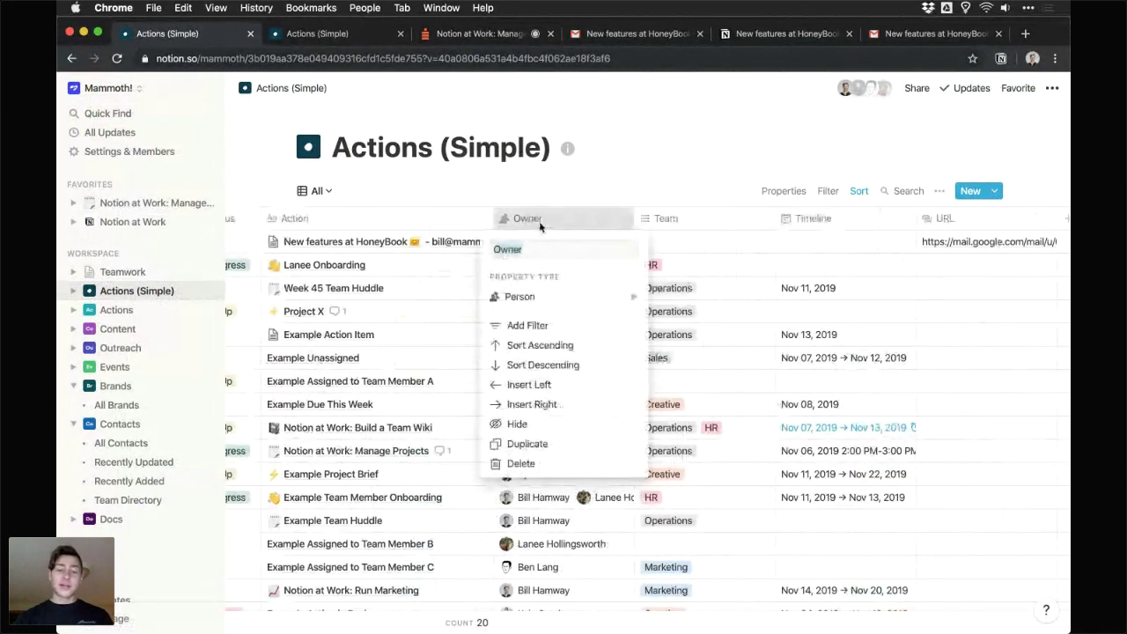
pyautogui.click(537, 385)
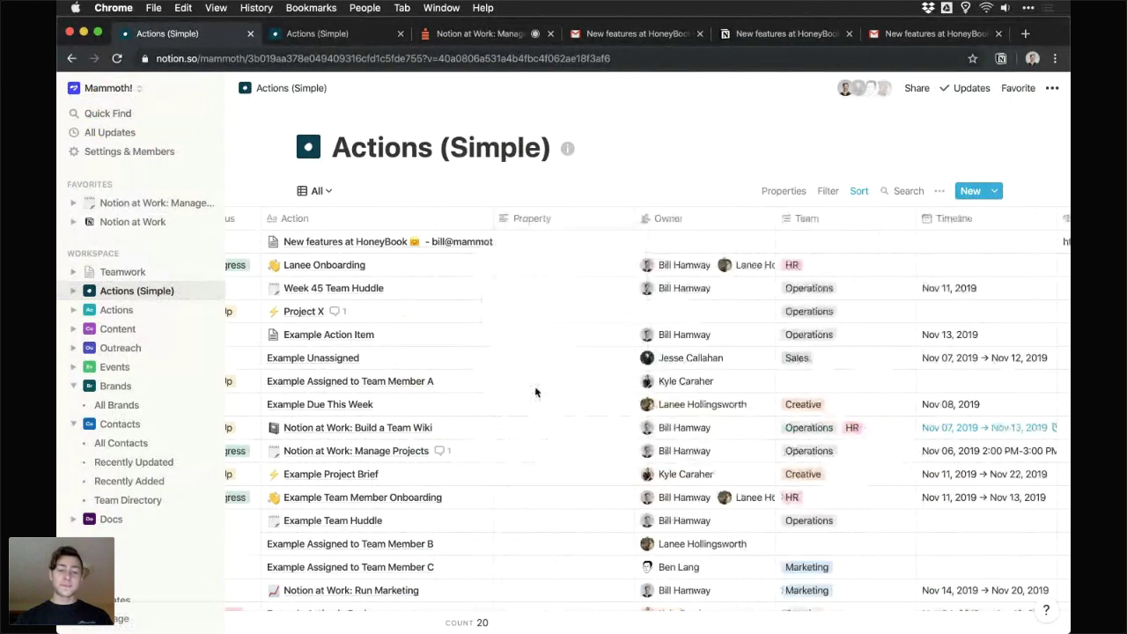
pyautogui.click(558, 228)
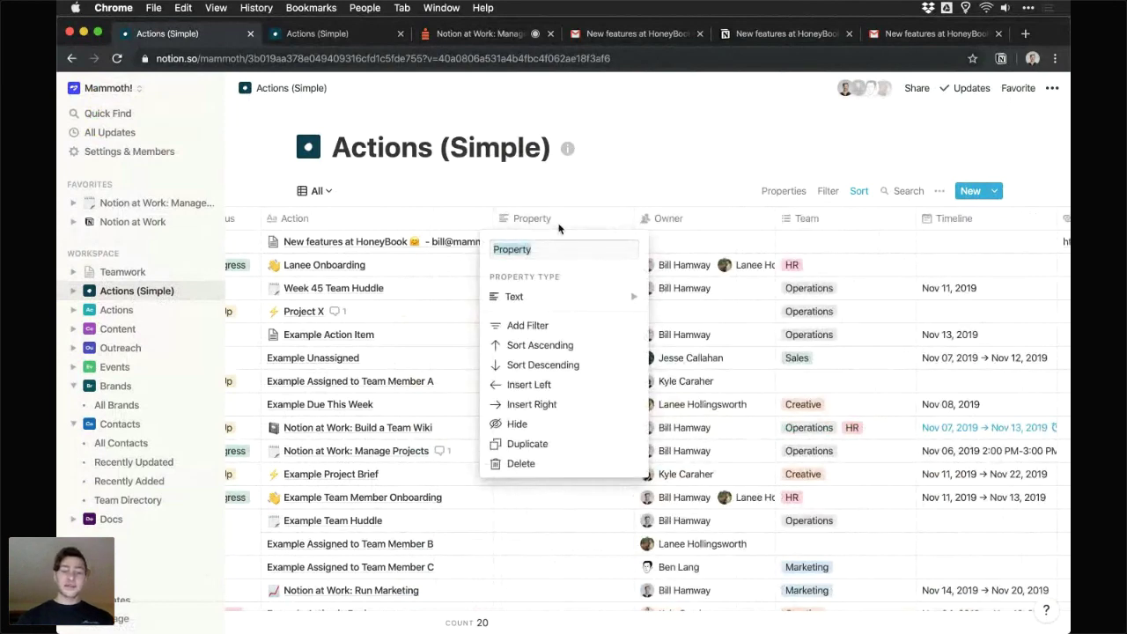
pyautogui.press('BackSpace')
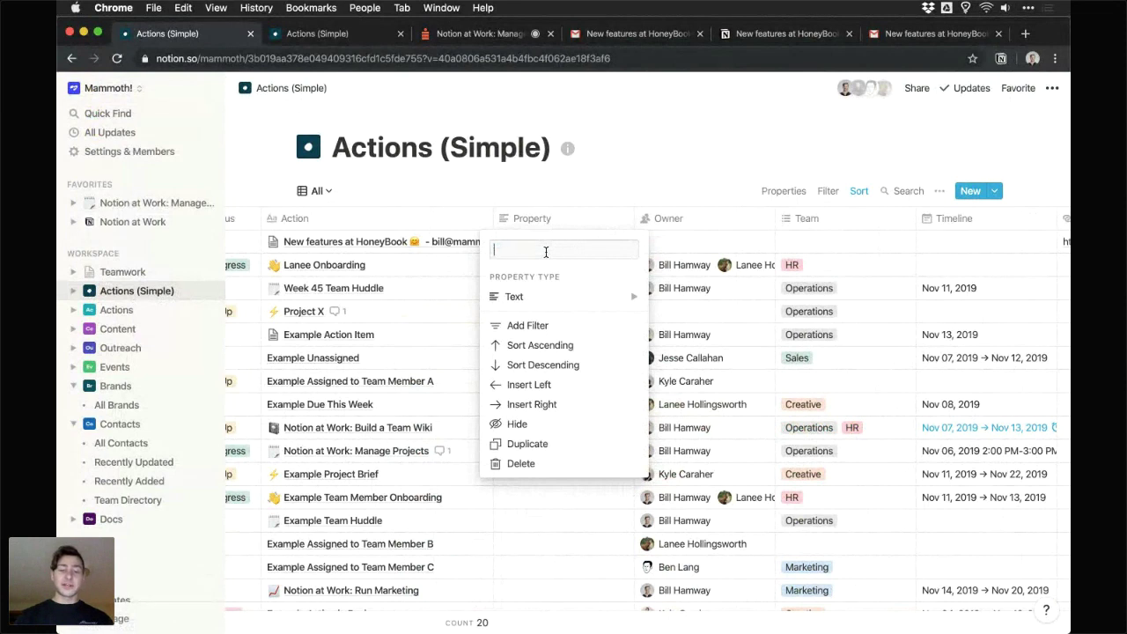
pyautogui.write('Test Relation')
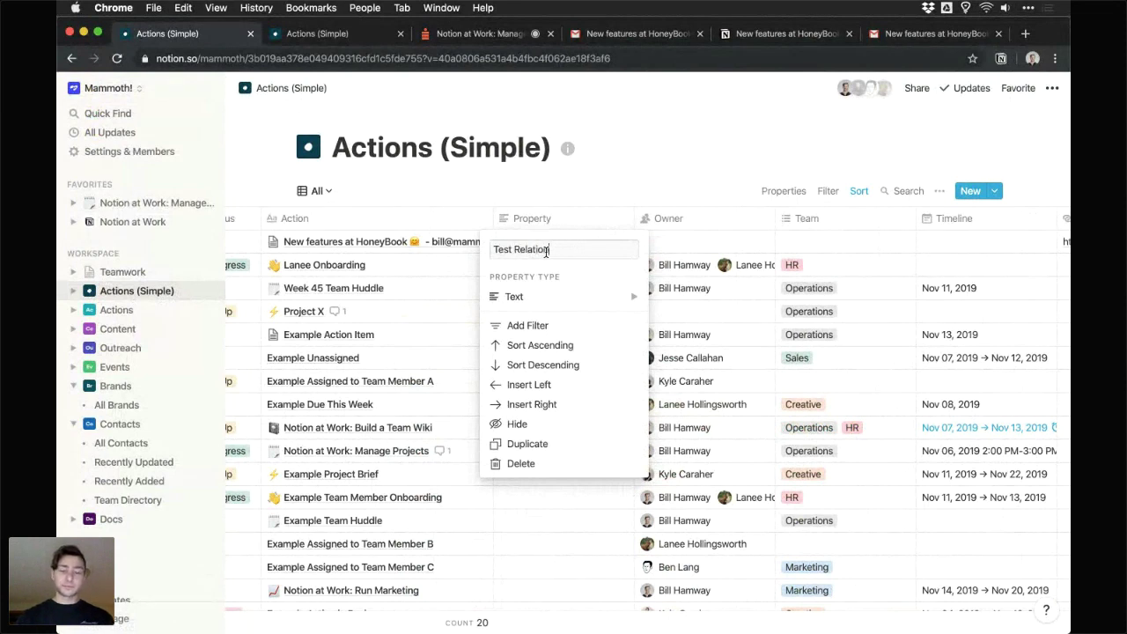
# - Make Test Relation a relation to Brands, link Quicken Loans, and mark the Crowdcast question answered
pyautogui.click(610, 294)
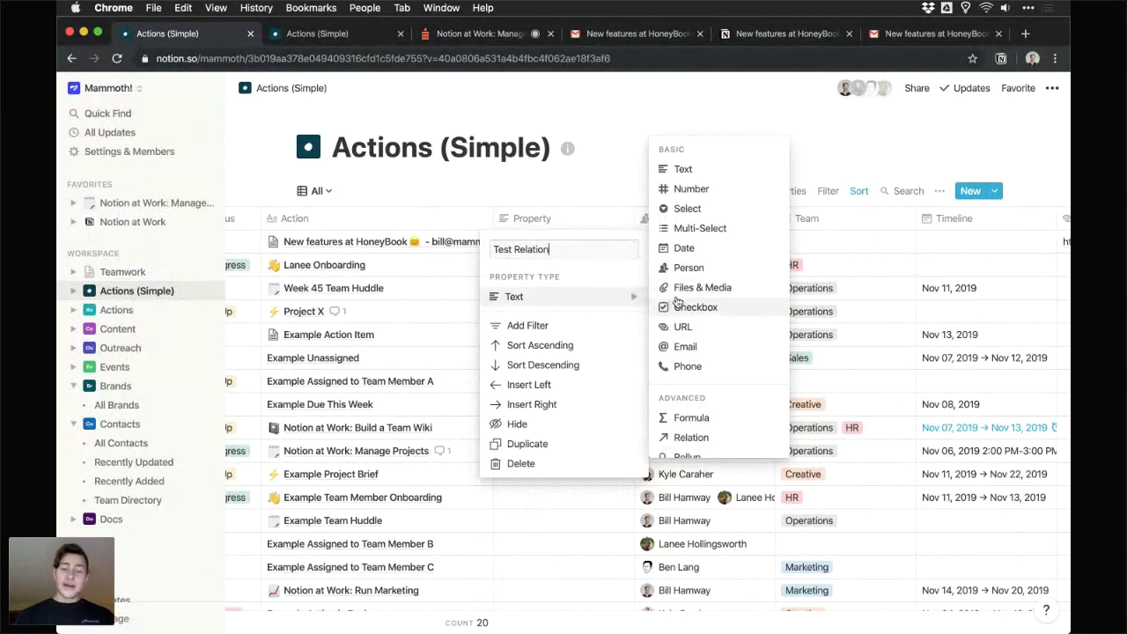
pyautogui.scroll(-2, 699, 353)
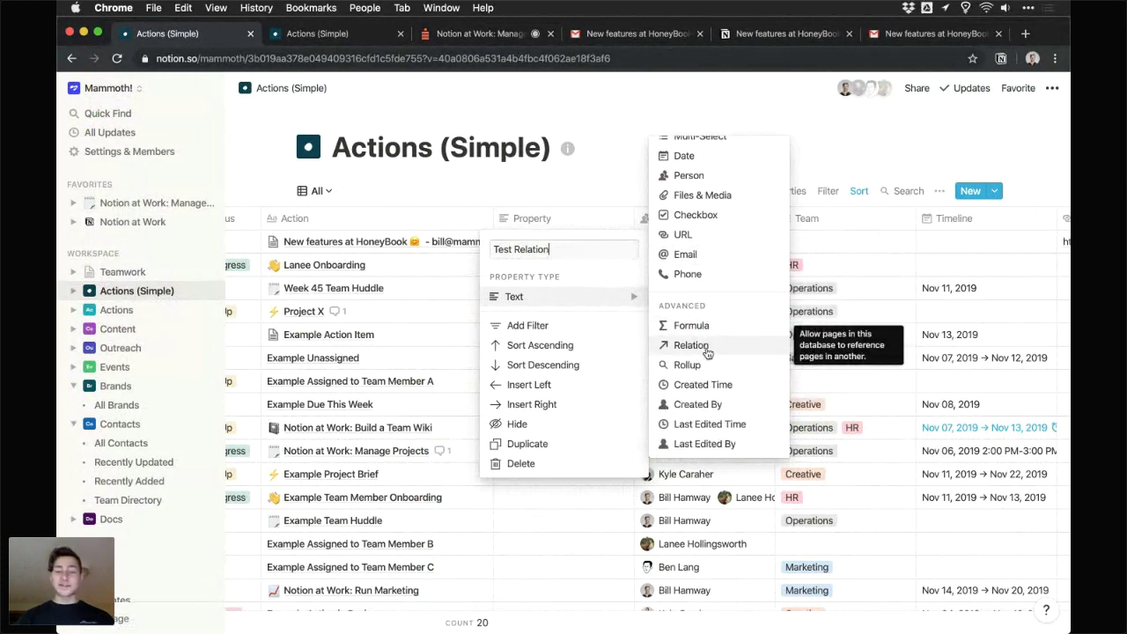
pyautogui.click(714, 349)
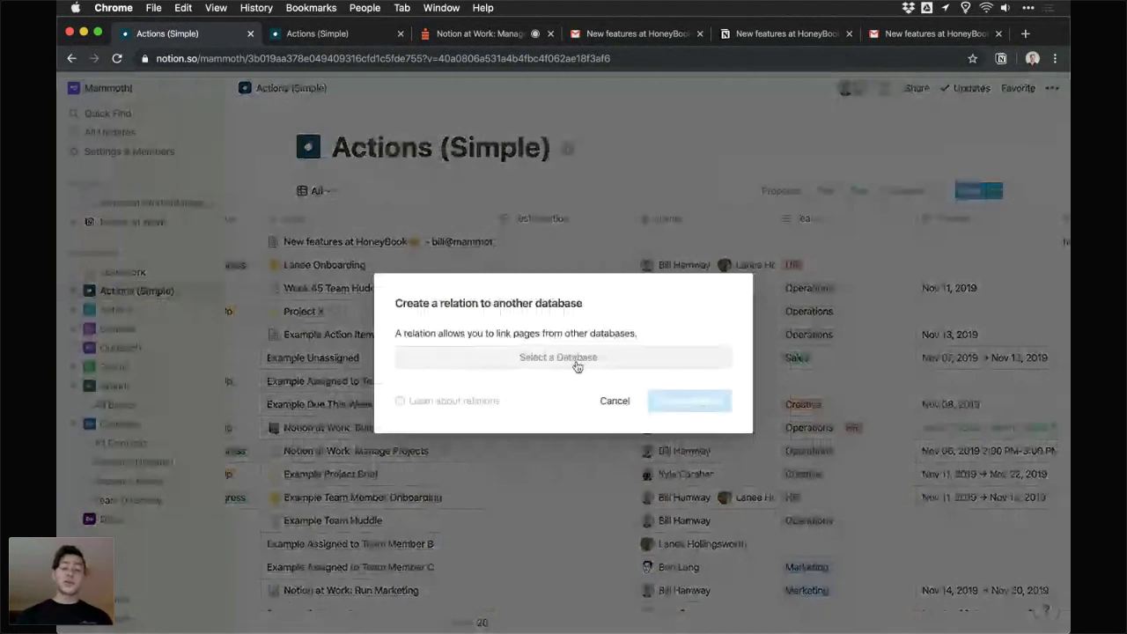
pyautogui.click(577, 359)
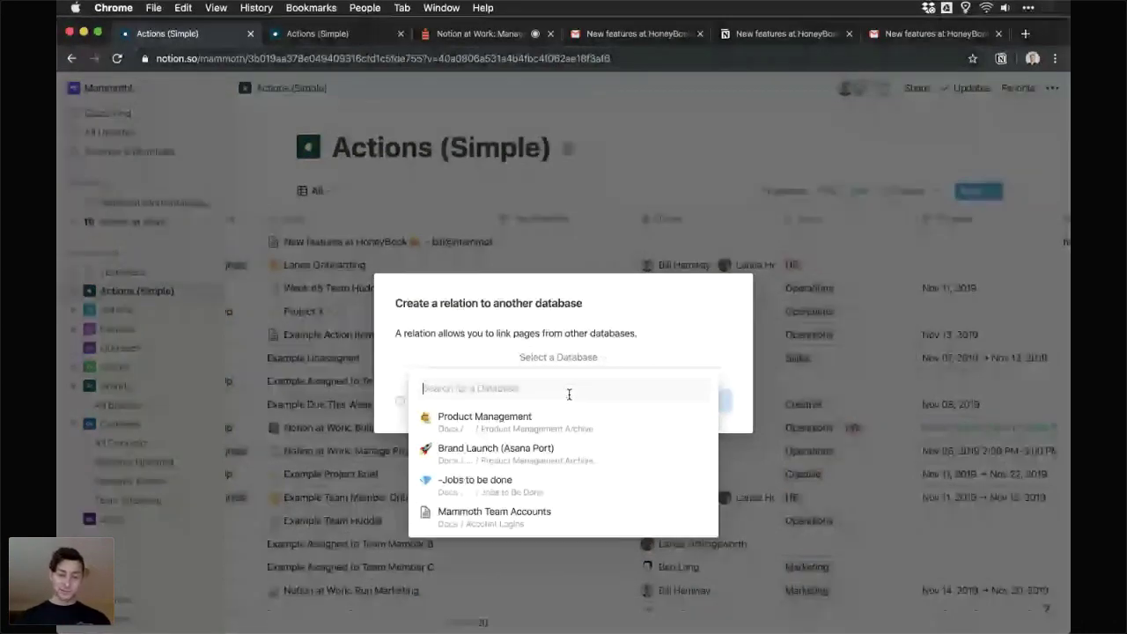
pyautogui.write('Brands')
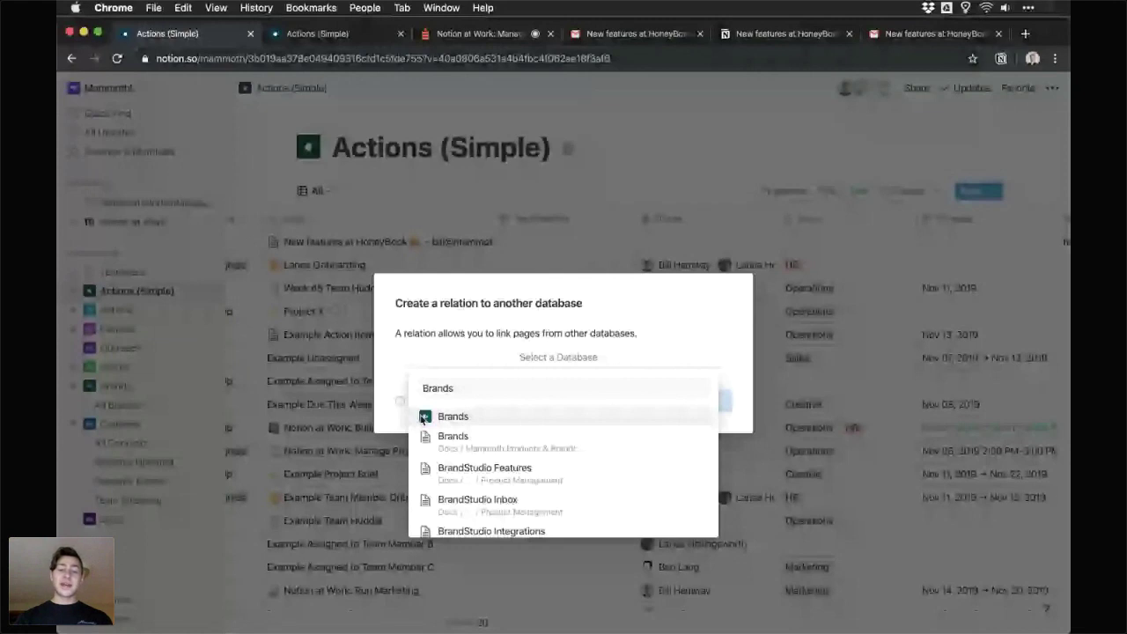
pyautogui.click(680, 239)
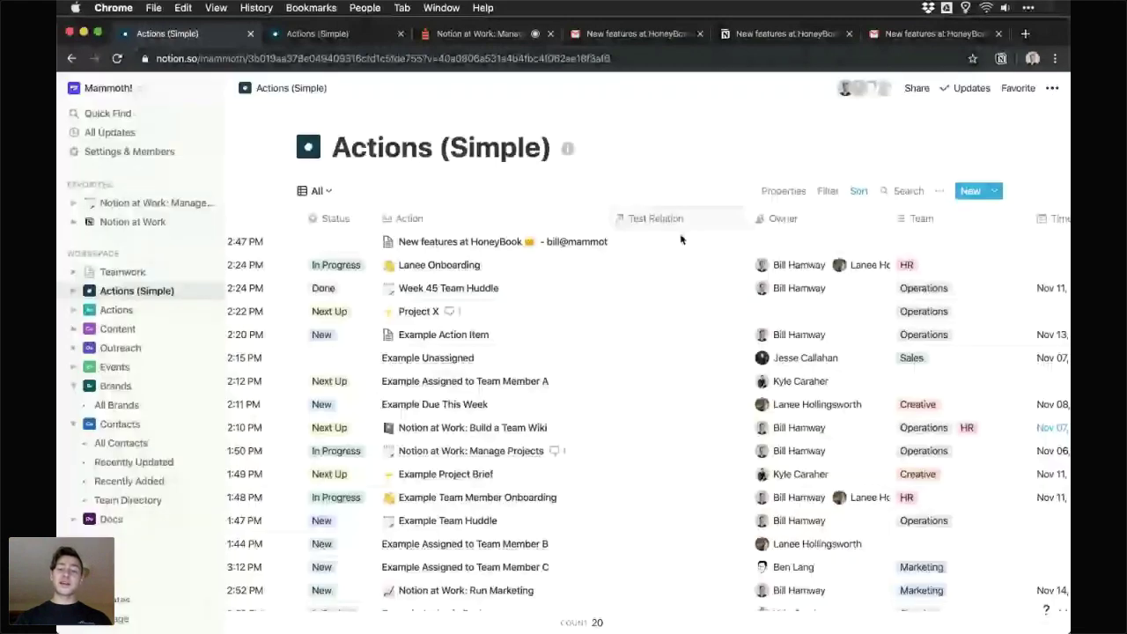
pyautogui.click(680, 238)
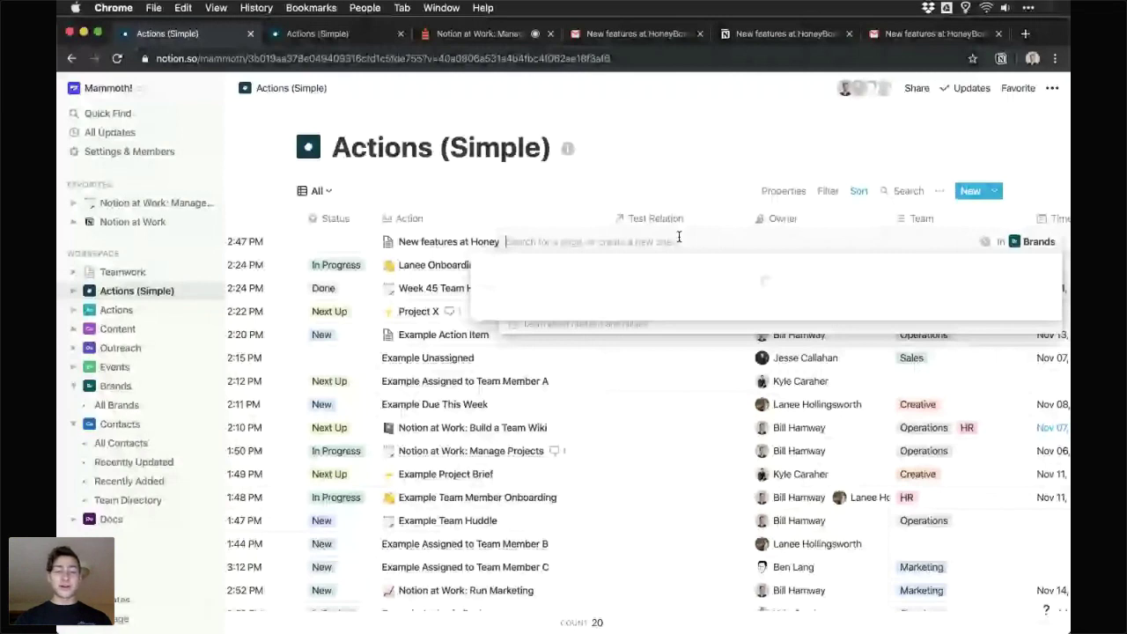
pyautogui.click(694, 283)
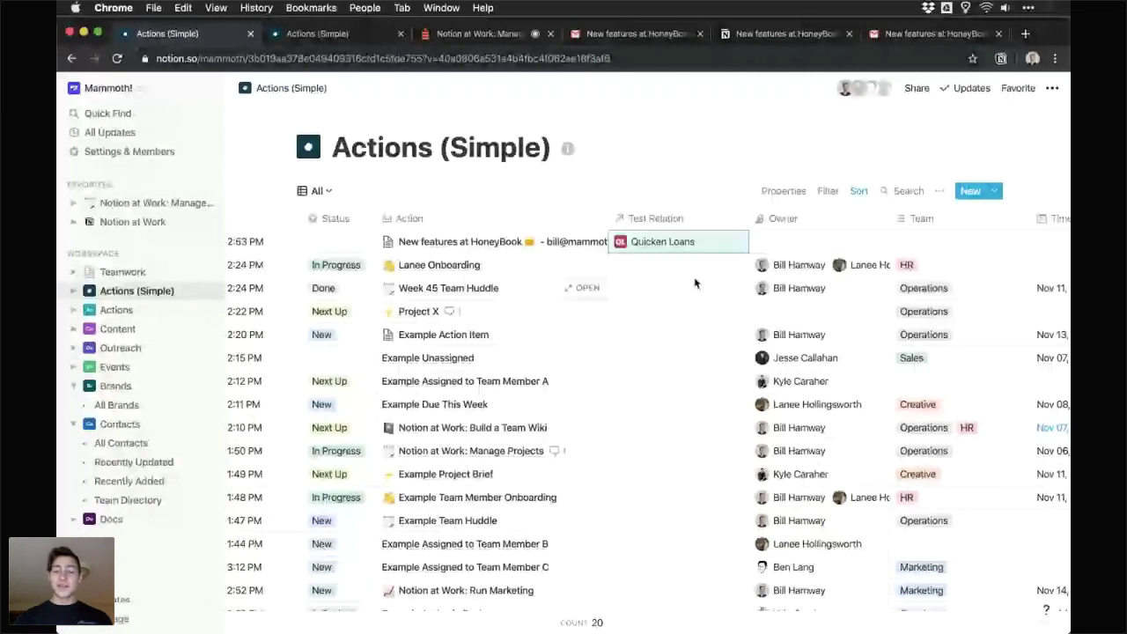
pyautogui.hscroll(-2, 790, 273)
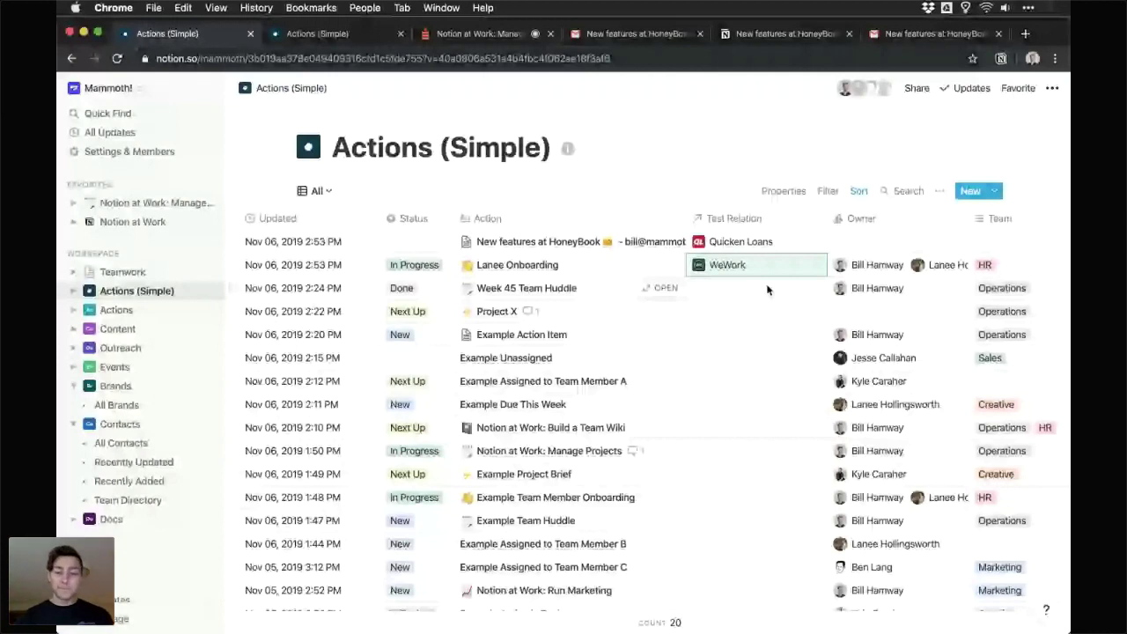
pyautogui.hotkey('ctrl', 'Tab')
pyautogui.click(646, 429)
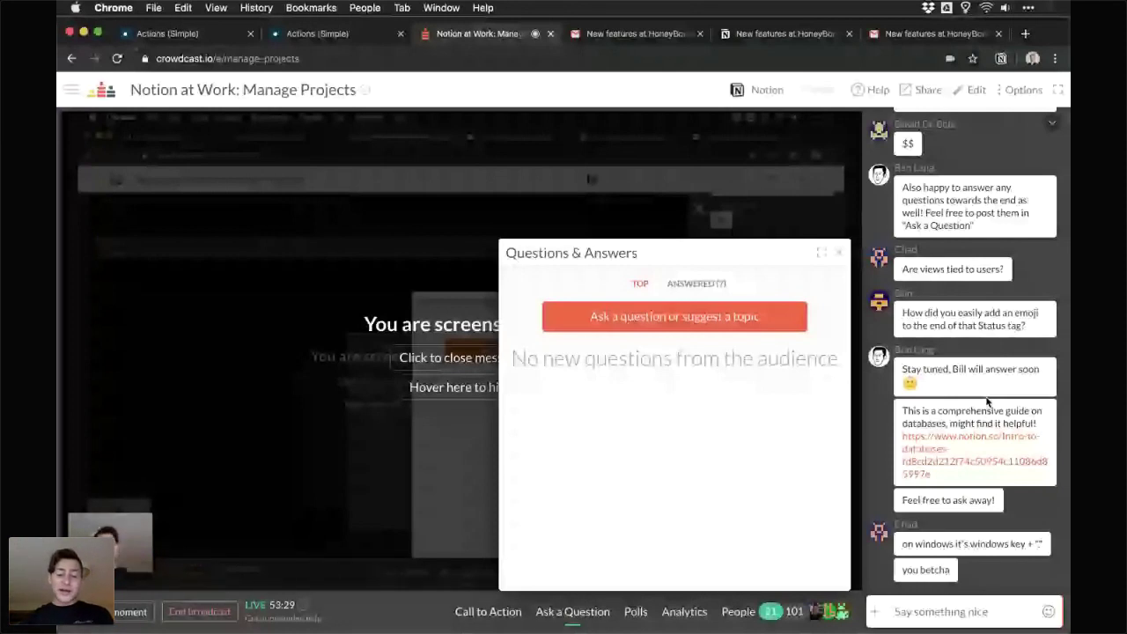
# - Close Crowdcast's Questions & Answers panel and scroll back up through the chat
pyautogui.click(839, 252)
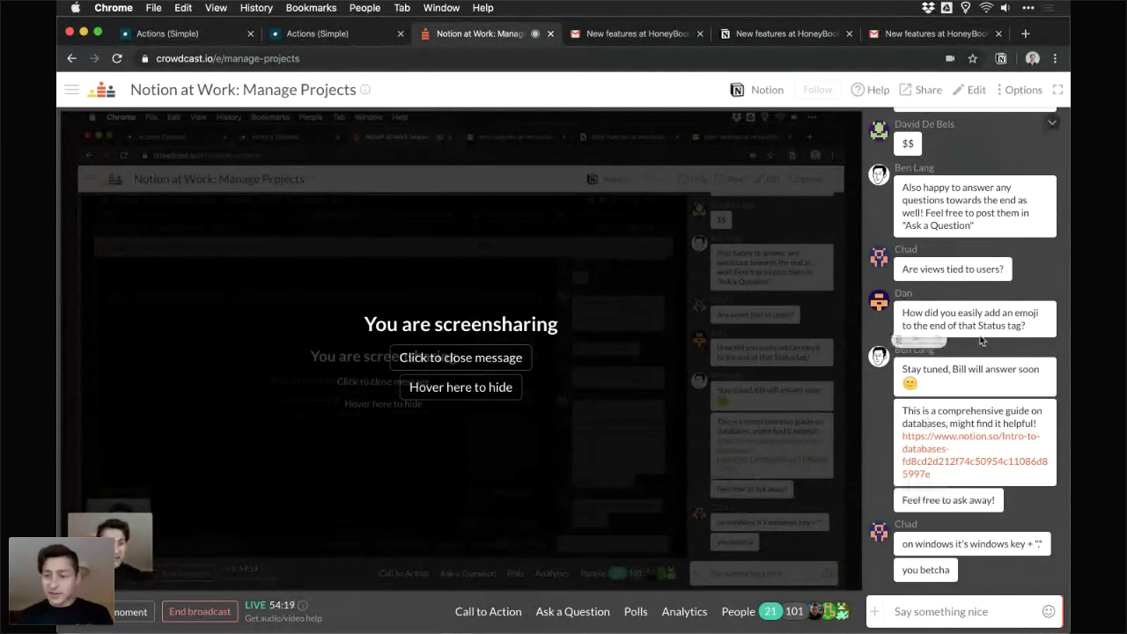
pyautogui.scroll(1, 981, 341)
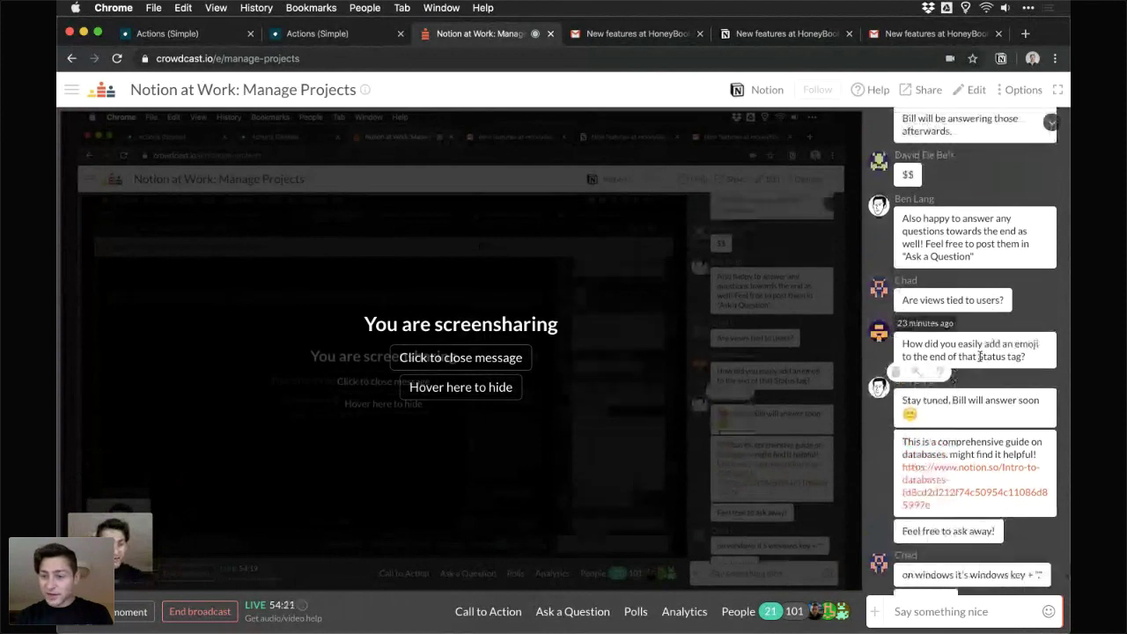
pyautogui.scroll(1, 980, 357)
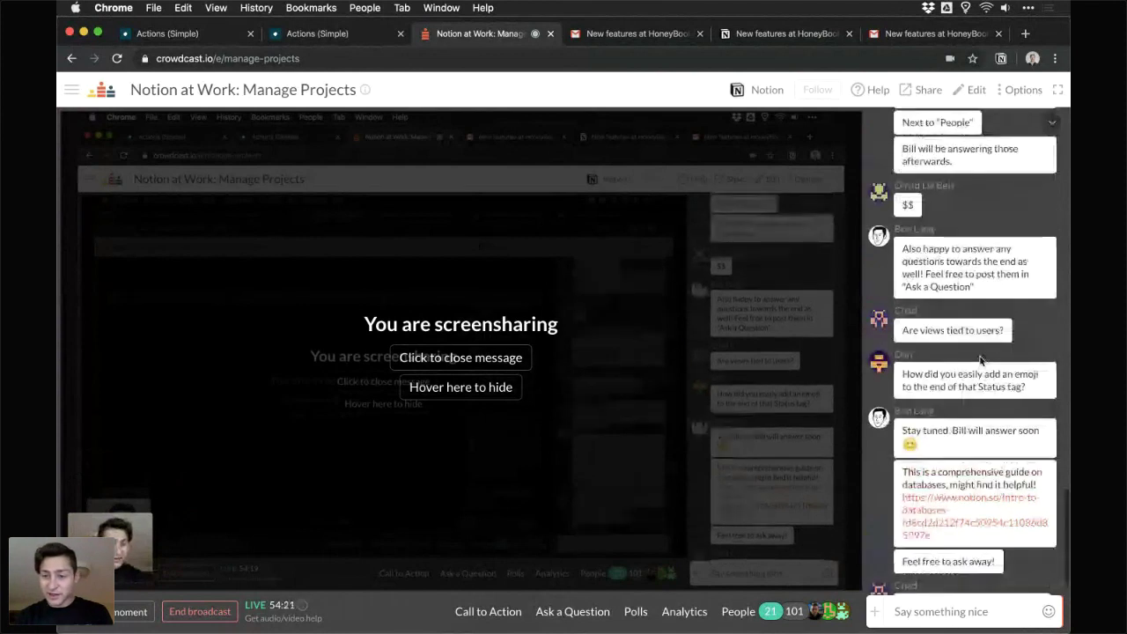
pyautogui.scroll(5, 980, 358)
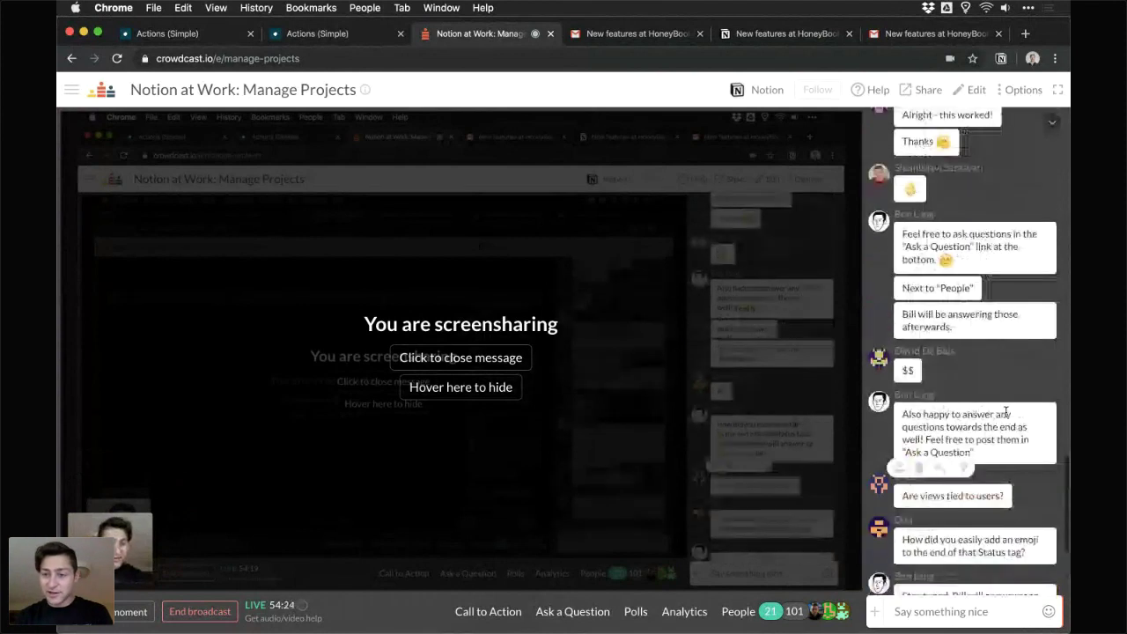
pyautogui.scroll(6, 1023, 309)
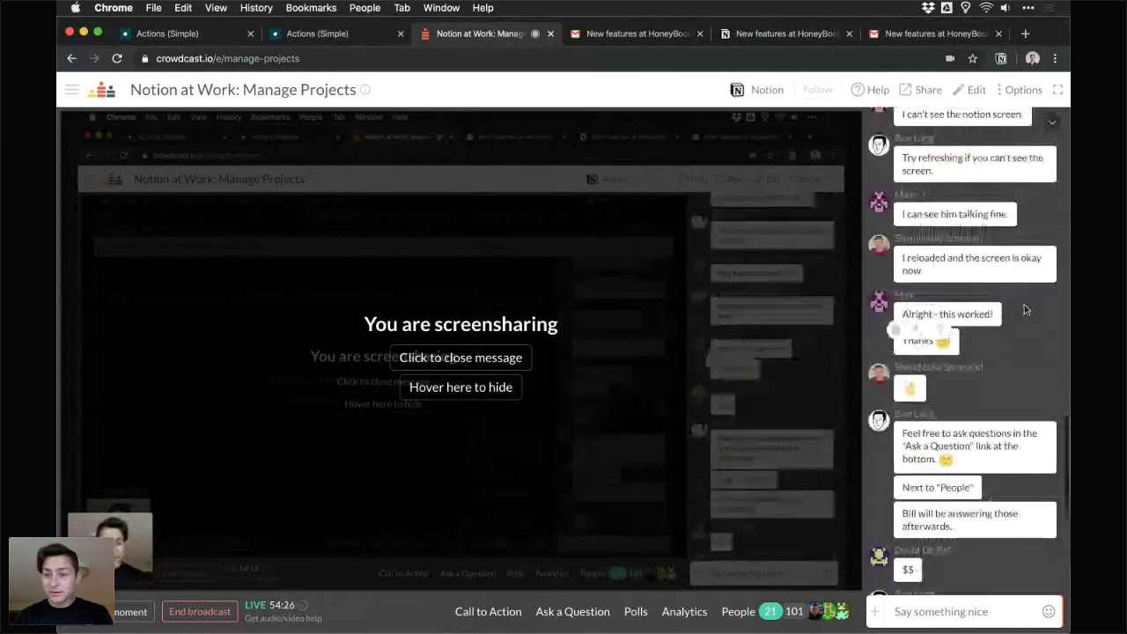
pyautogui.scroll(4, 1024, 309)
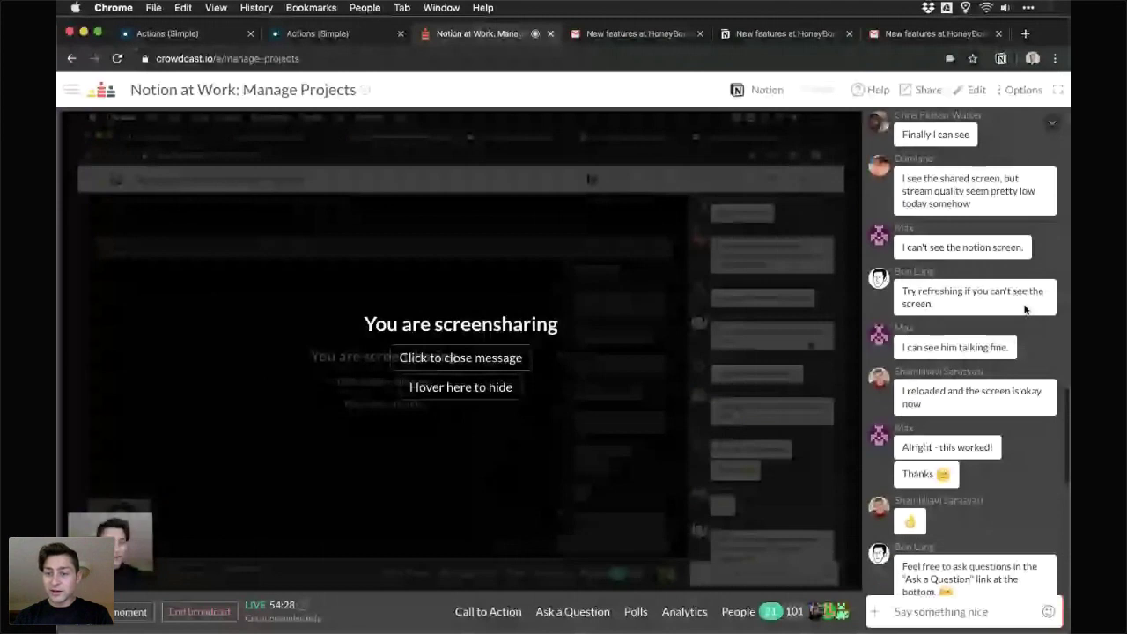
pyautogui.scroll(5, 1024, 309)
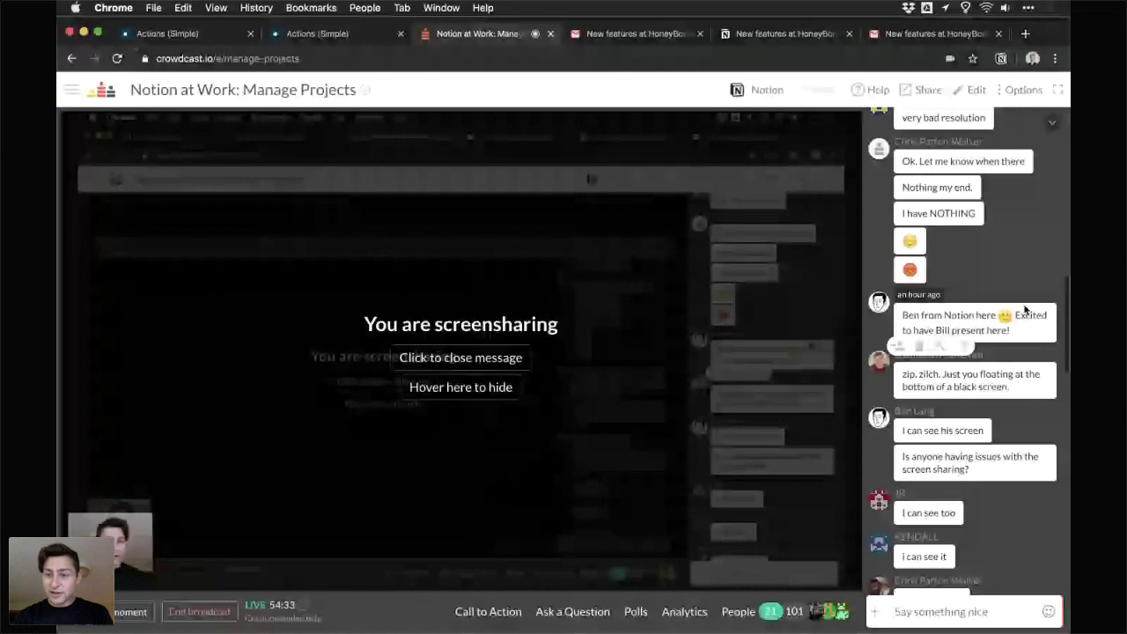
pyautogui.scroll(2, 1006, 492)
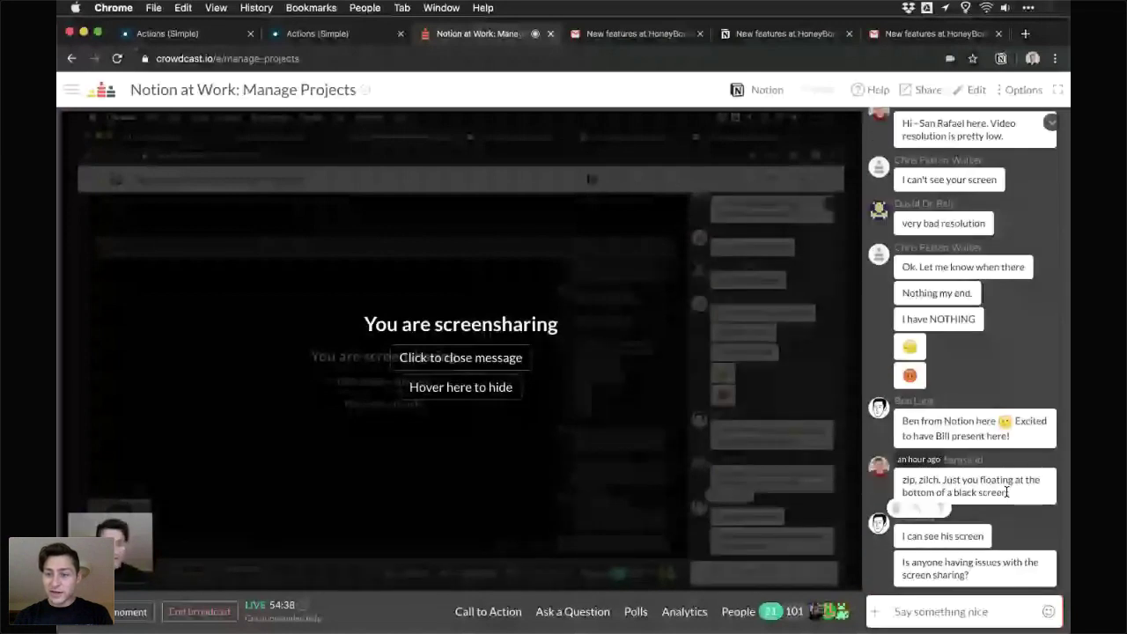
pyautogui.scroll(1, 1006, 492)
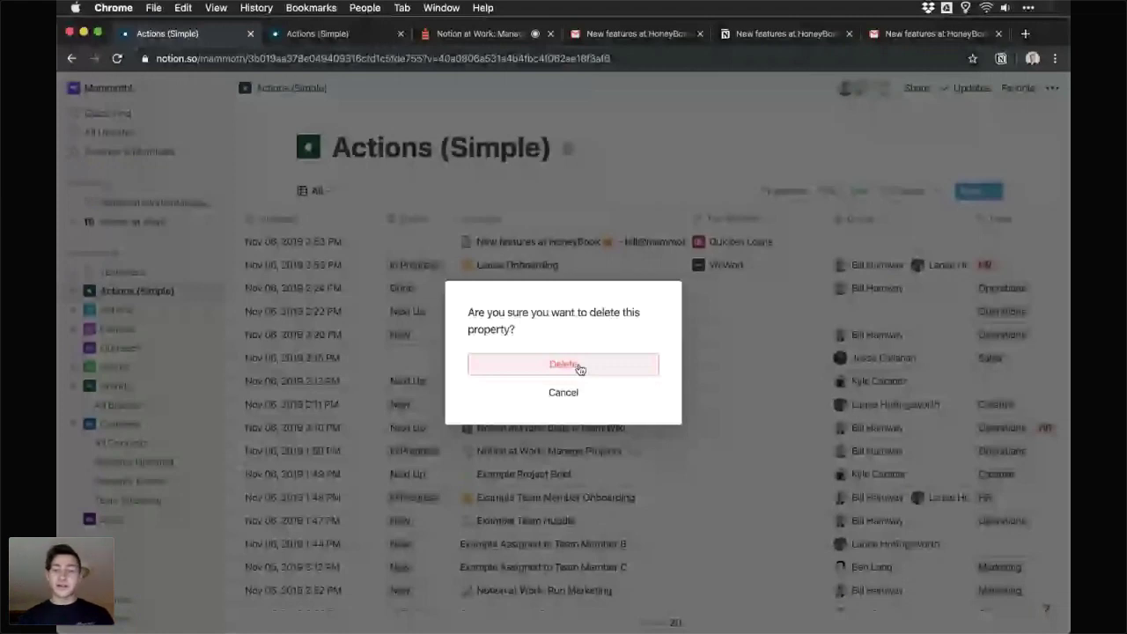
# - Delete the Test Relation column and keep the database's public link access at Can Comment
pyautogui.click(579, 368)
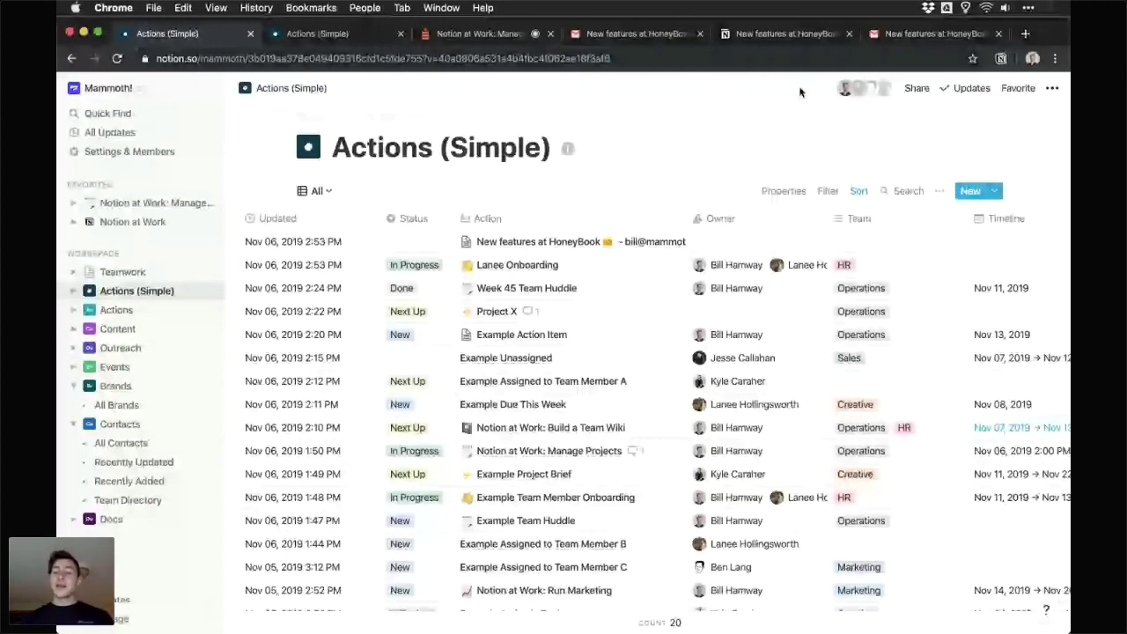
pyautogui.click(916, 88)
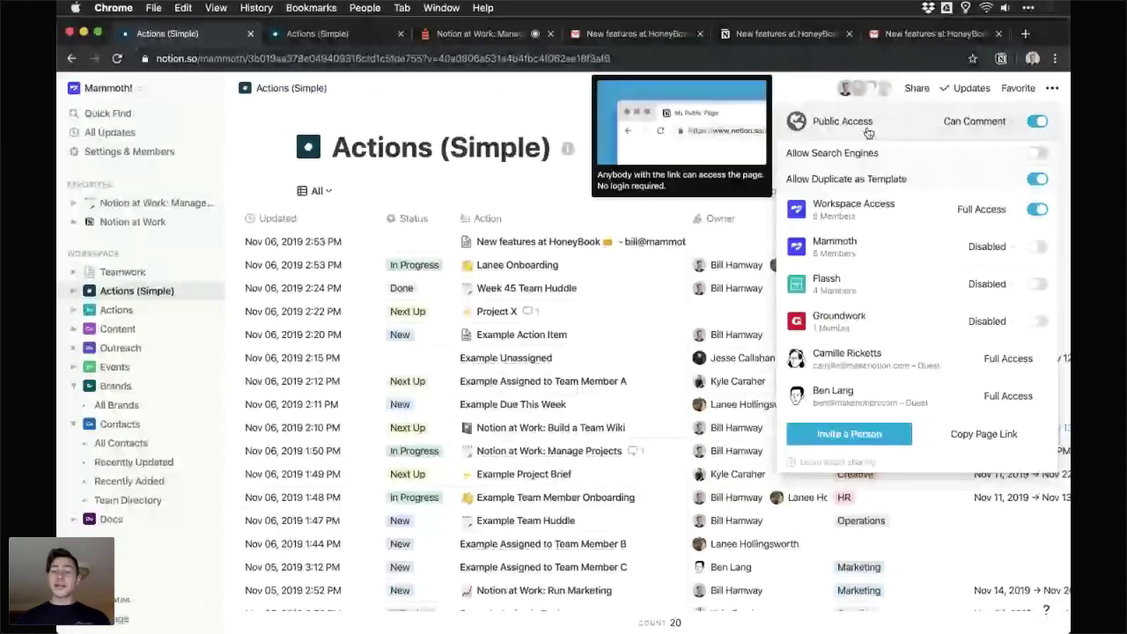
pyautogui.click(1006, 122)
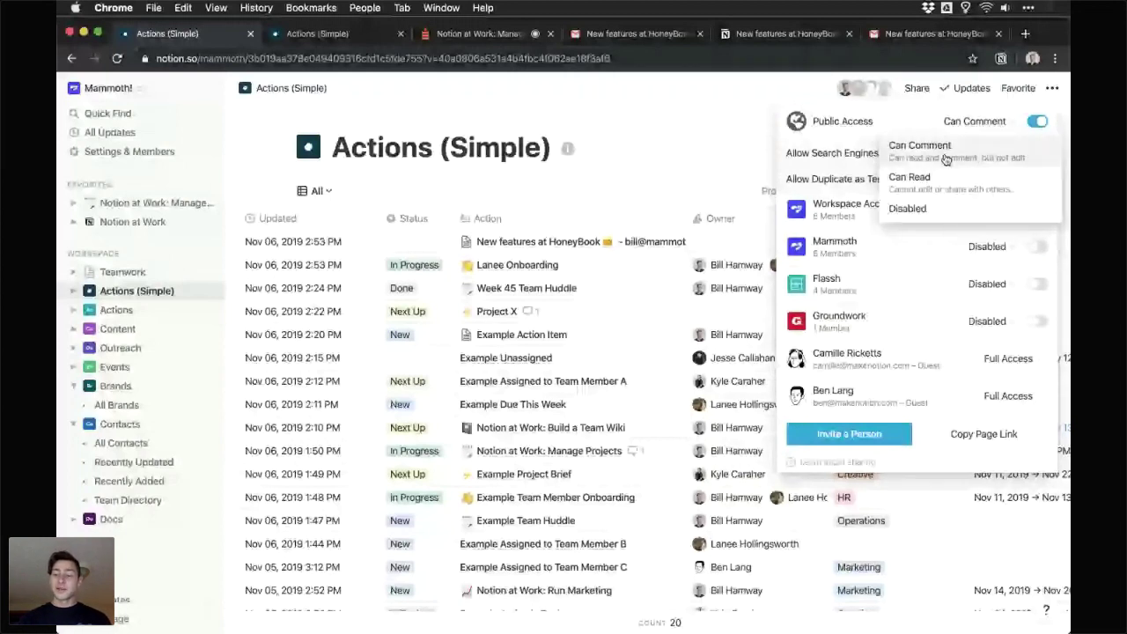
pyautogui.click(945, 159)
pyautogui.click(733, 90)
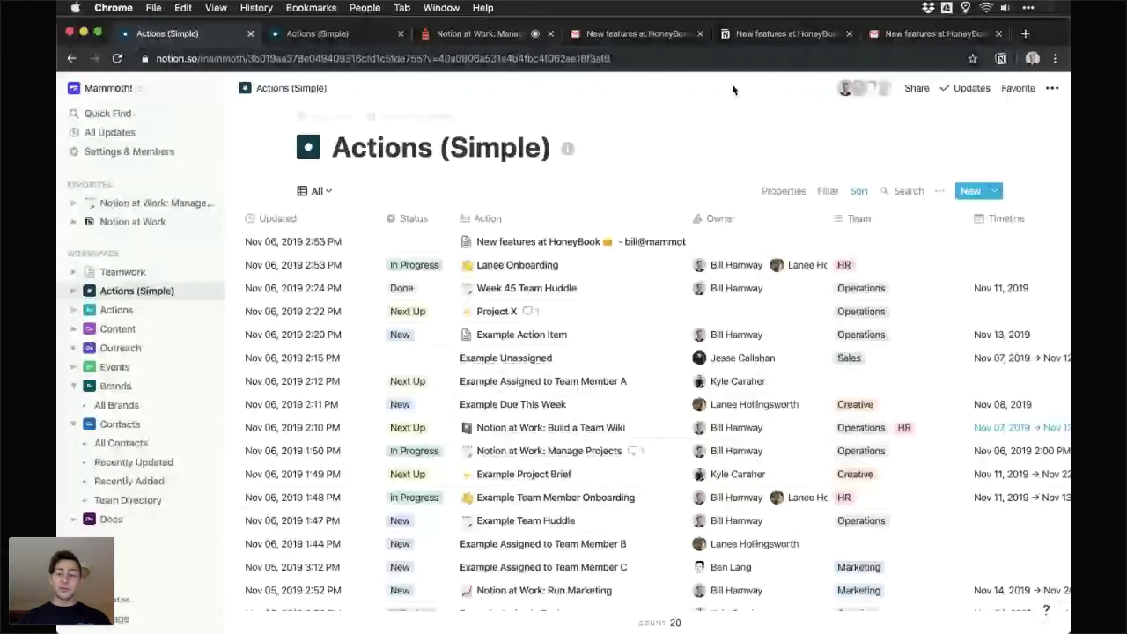
# - Post 'Example Database:' with the pasted Notion database link in the Crowdcast chat, then open the link
pyautogui.hotkey('ctrl', 'Tab')
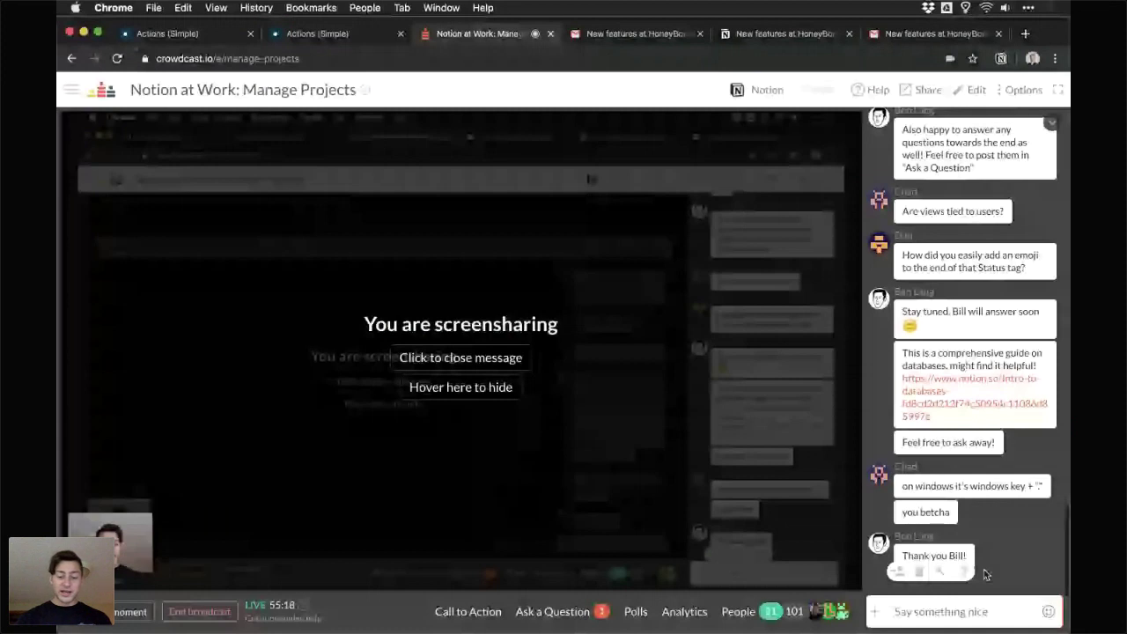
pyautogui.click(963, 610)
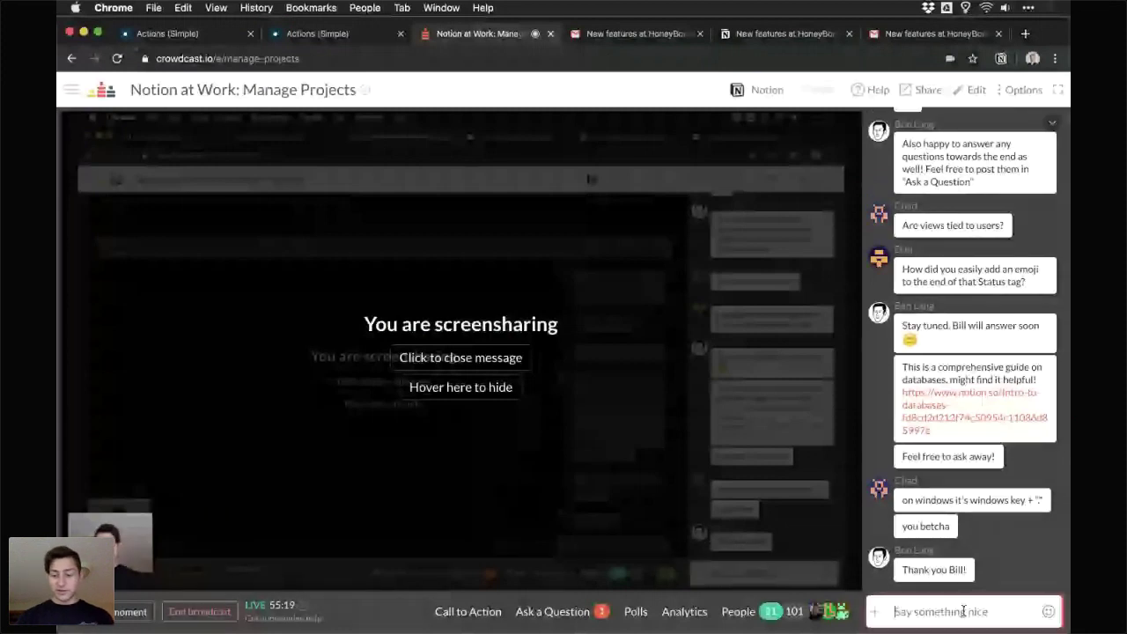
pyautogui.write('Example Da')
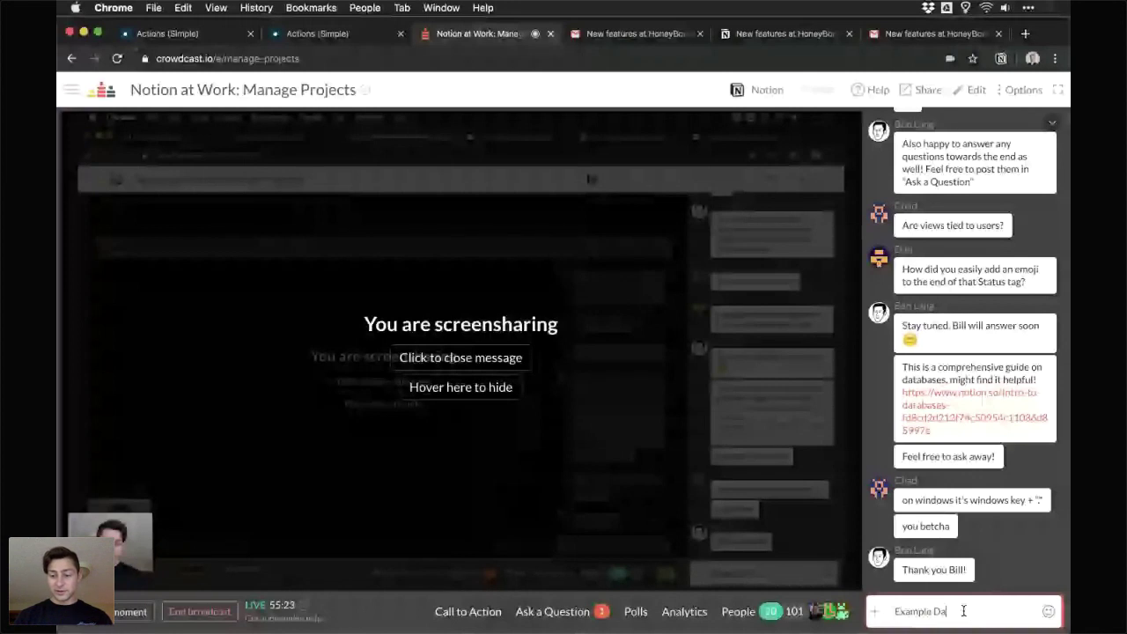
pyautogui.write('tabase:')
pyautogui.hotkey('ctrl', 'v')
pyautogui.press('Return')
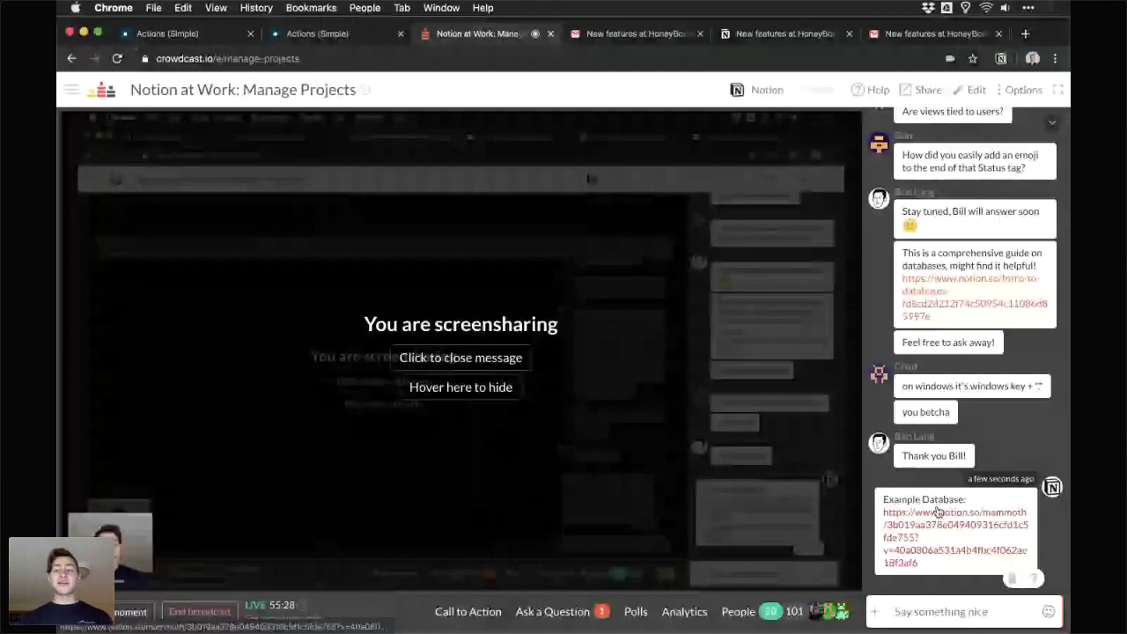
pyautogui.click(937, 512)
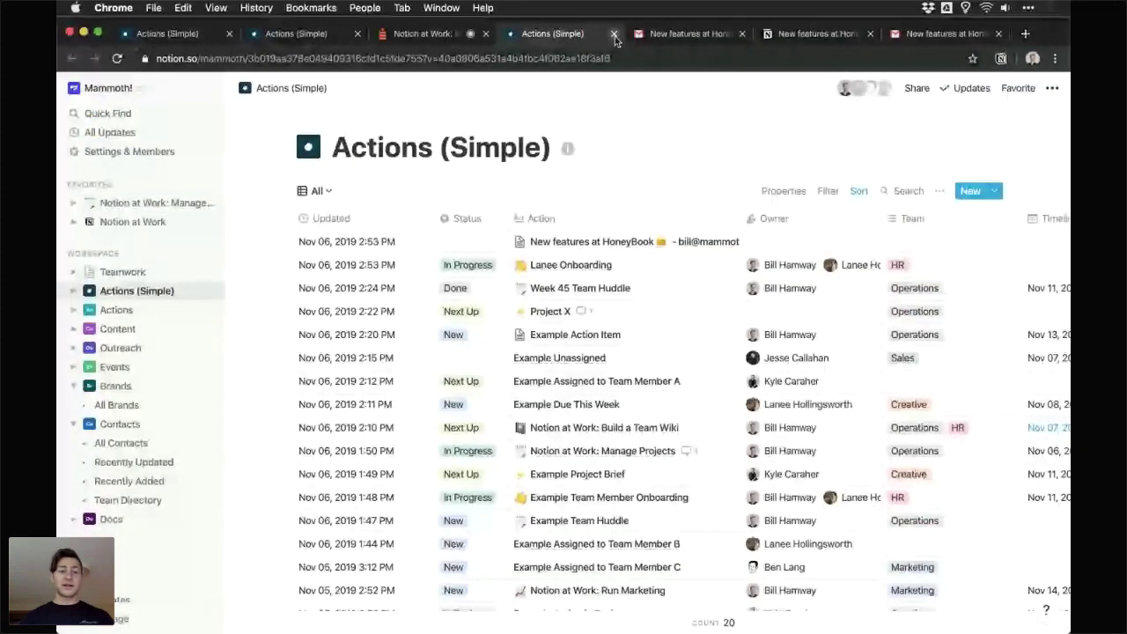
# - Load the shared database link in a private window to verify public access, then return to the webinar
pyautogui.press('super+shift+n')
pyautogui.press('Return')
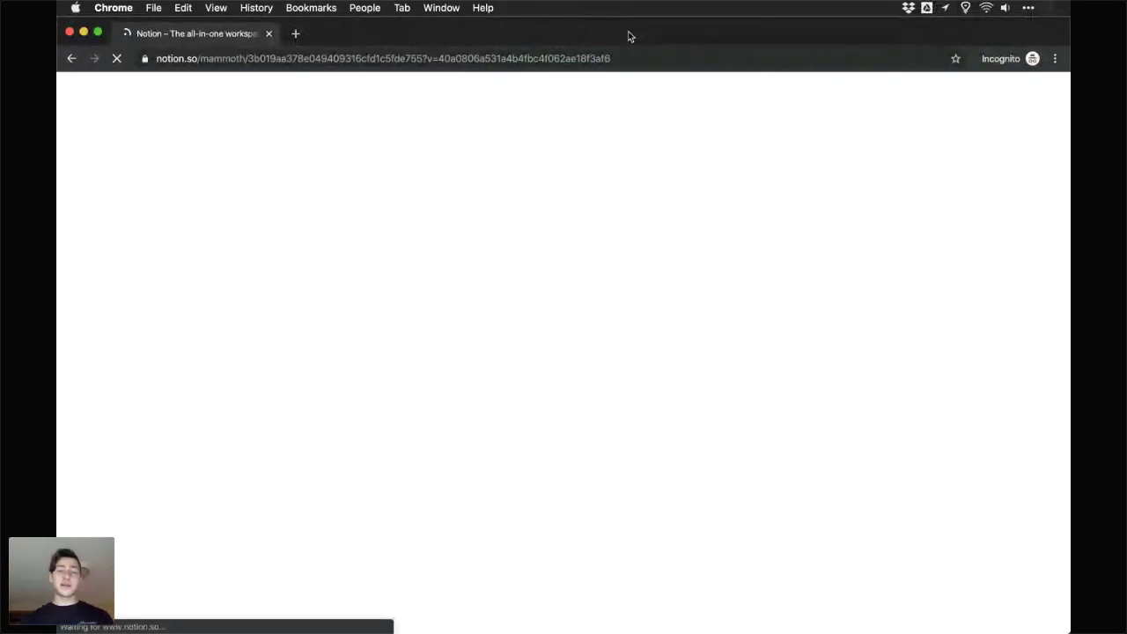
pyautogui.click(450, 67)
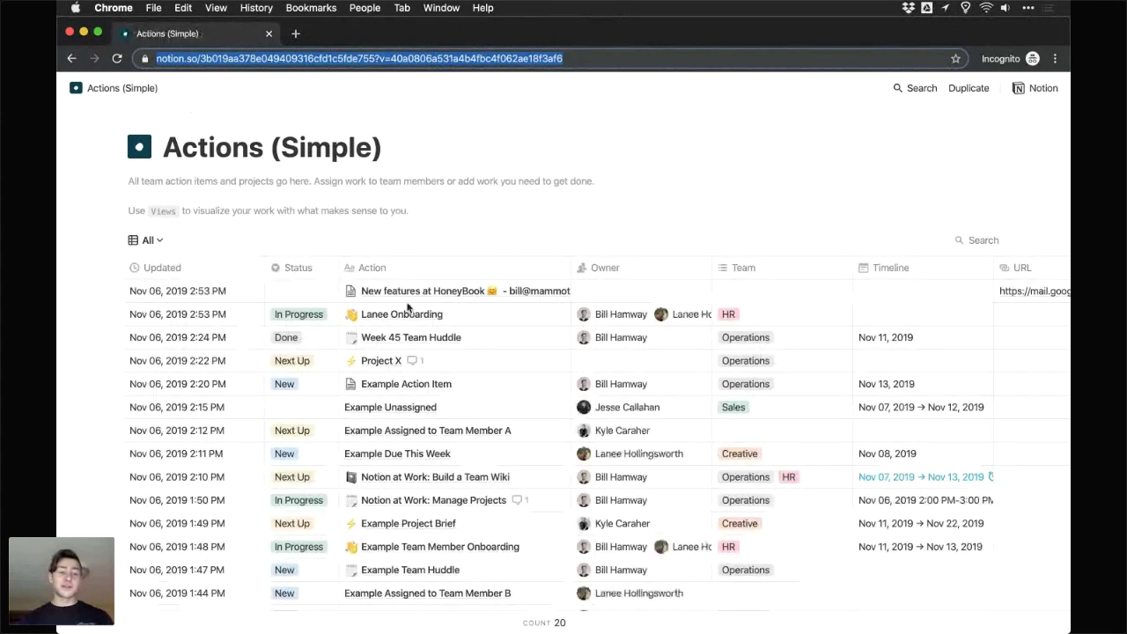
pyautogui.scroll(-2, 407, 305)
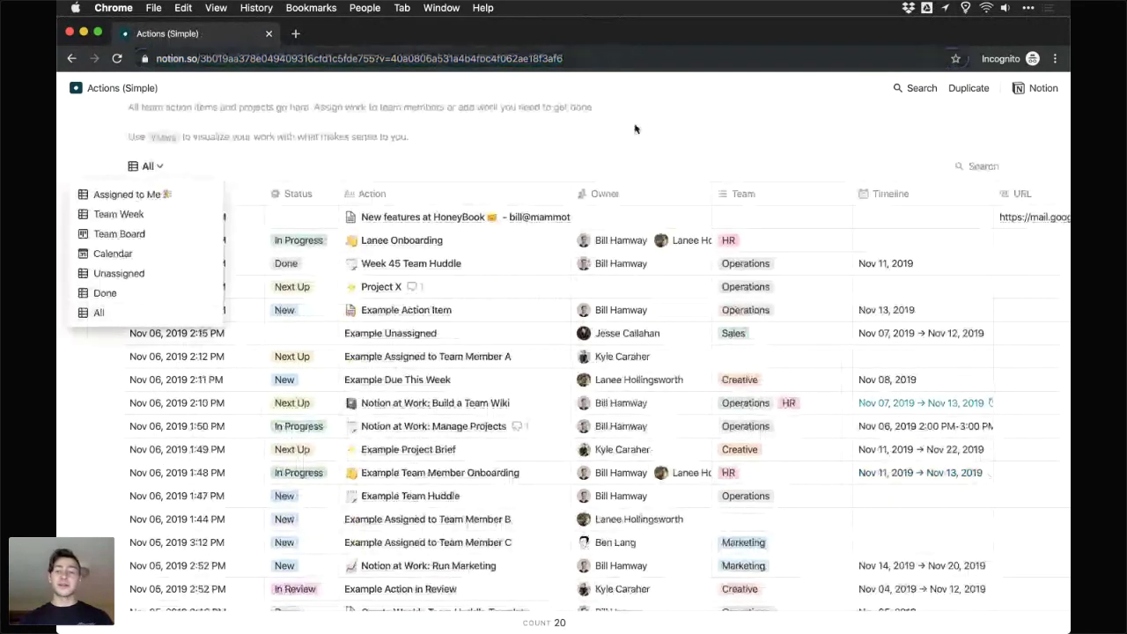
pyautogui.scroll(2, 674, 153)
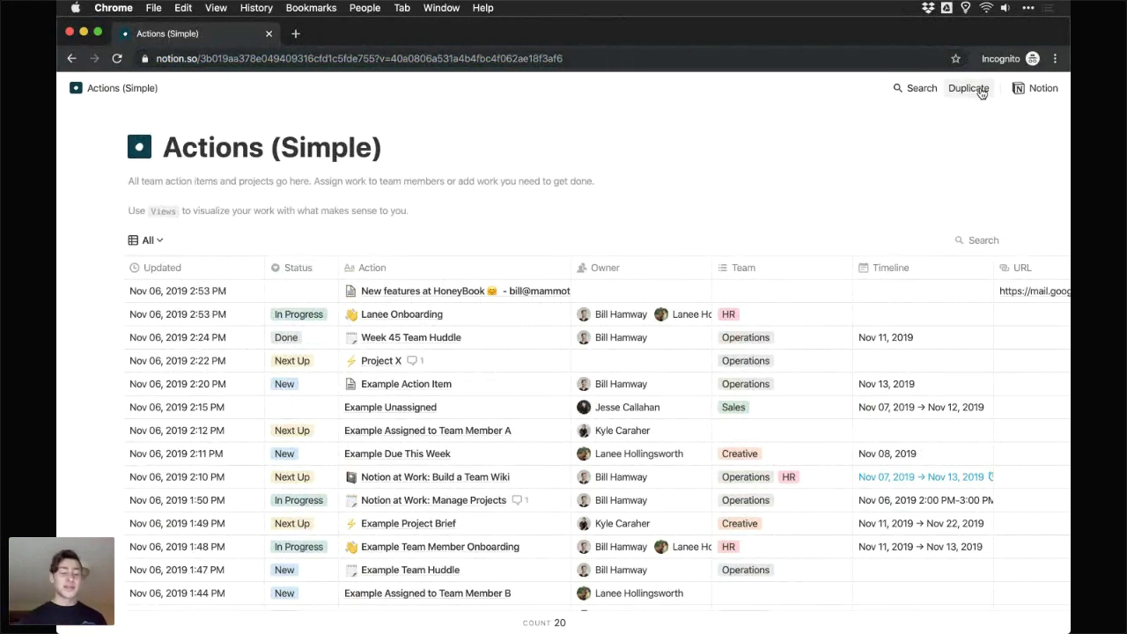
pyautogui.press('super+grave')
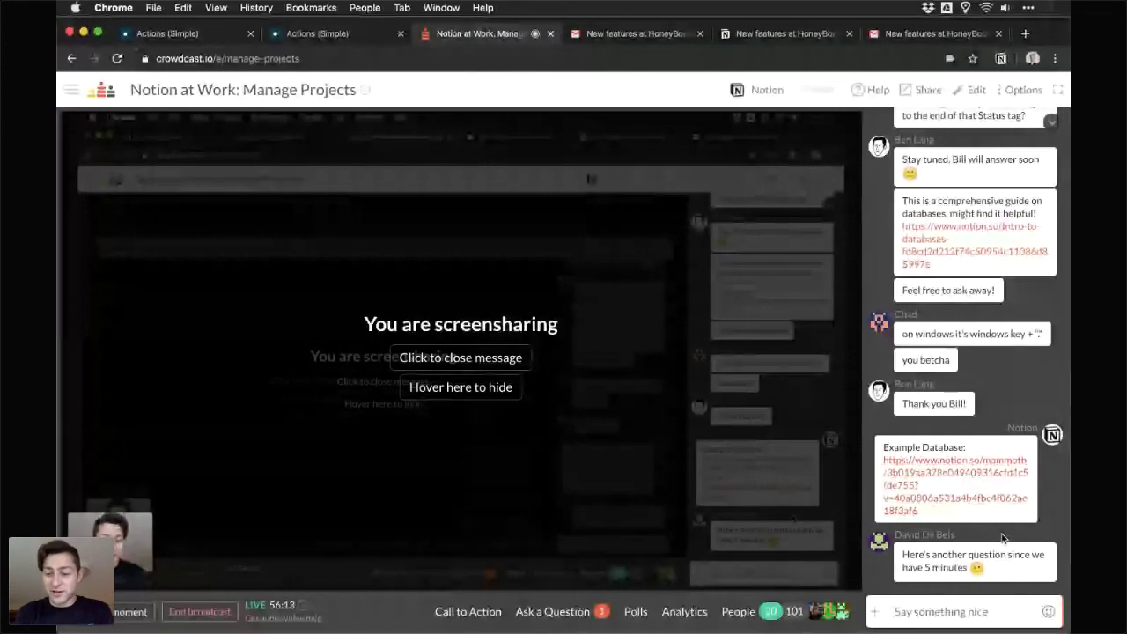
# - Highlight the Q&A question about sharing project status with clients, then return to Actions (Simple)
pyautogui.click(554, 611)
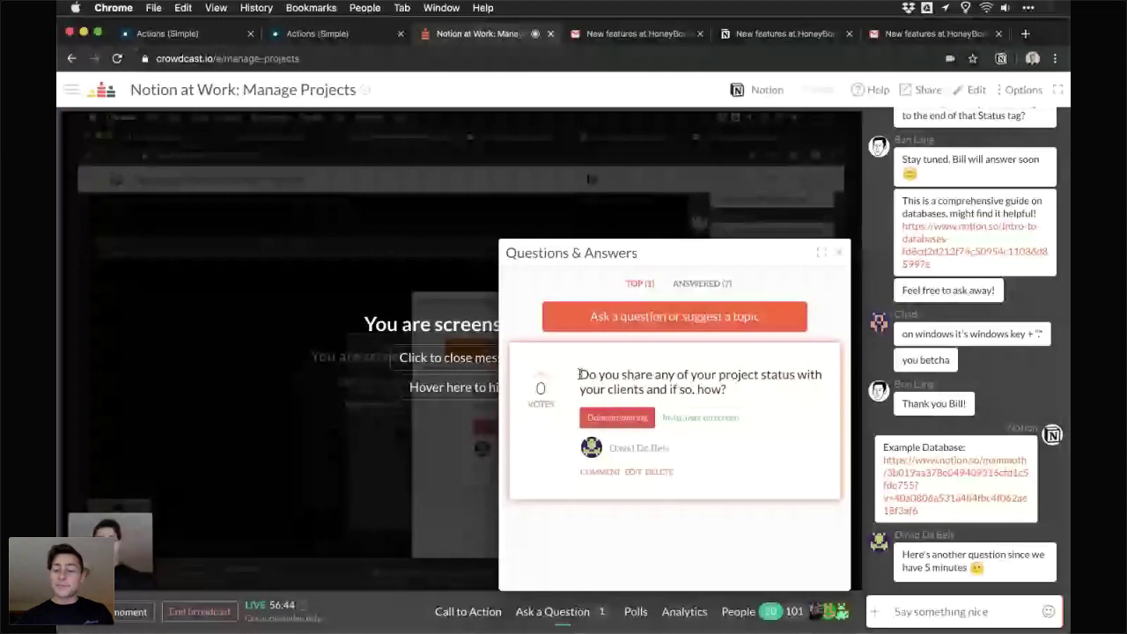
pyautogui.moveTo(579, 374); pyautogui.dragTo(740, 395)
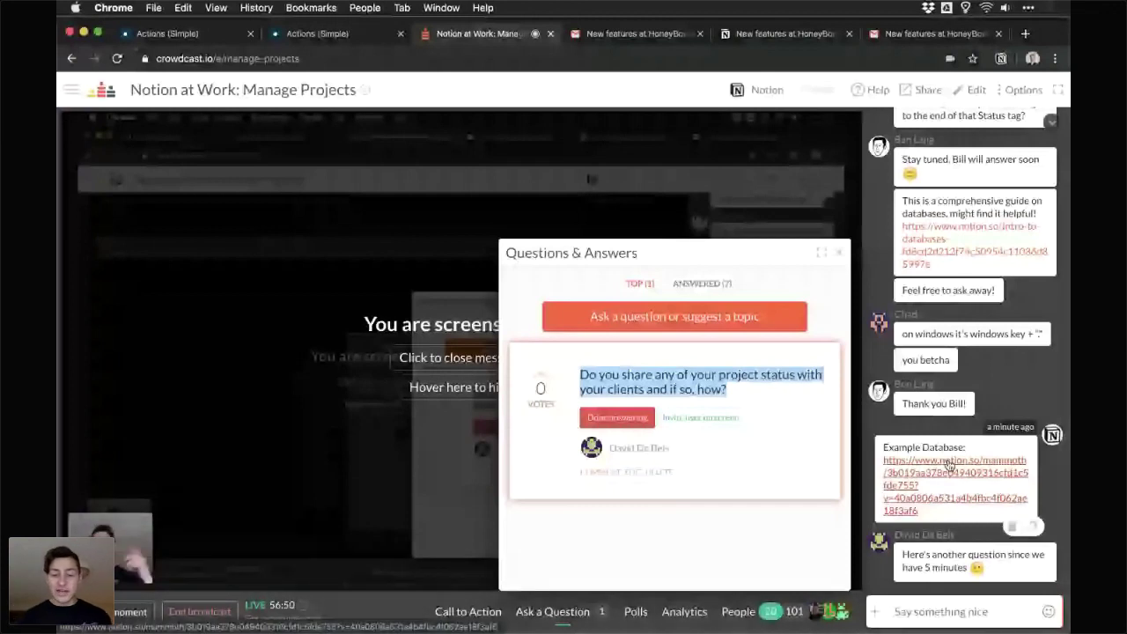
pyautogui.click(174, 40)
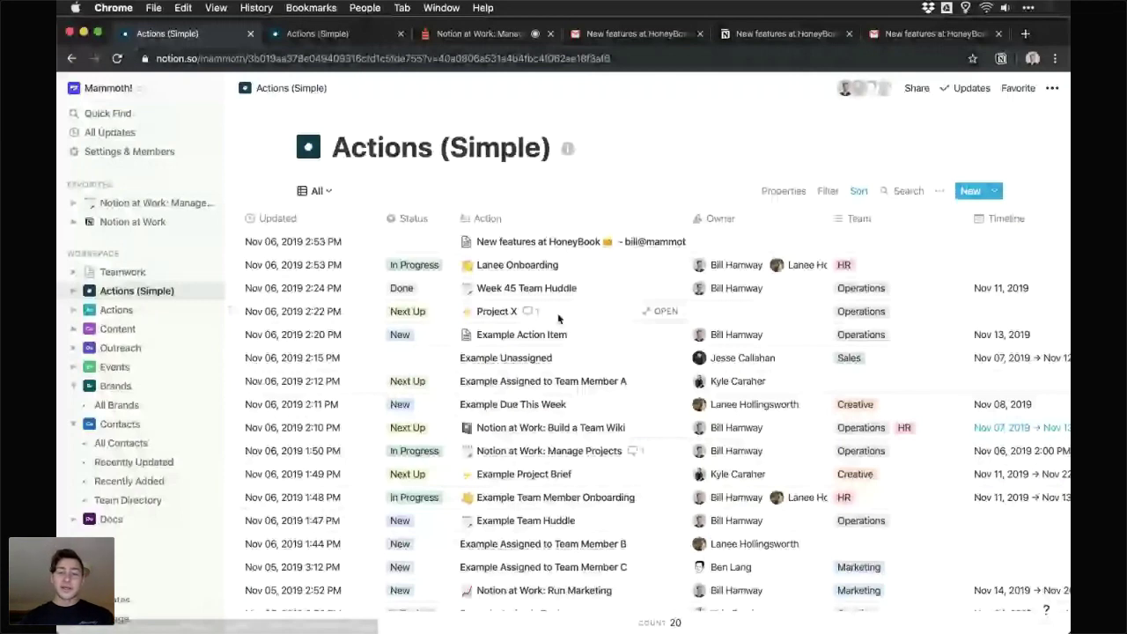
# - Invite a guest to Project X by their e-mail address with Can Comment permission
pyautogui.click(660, 310)
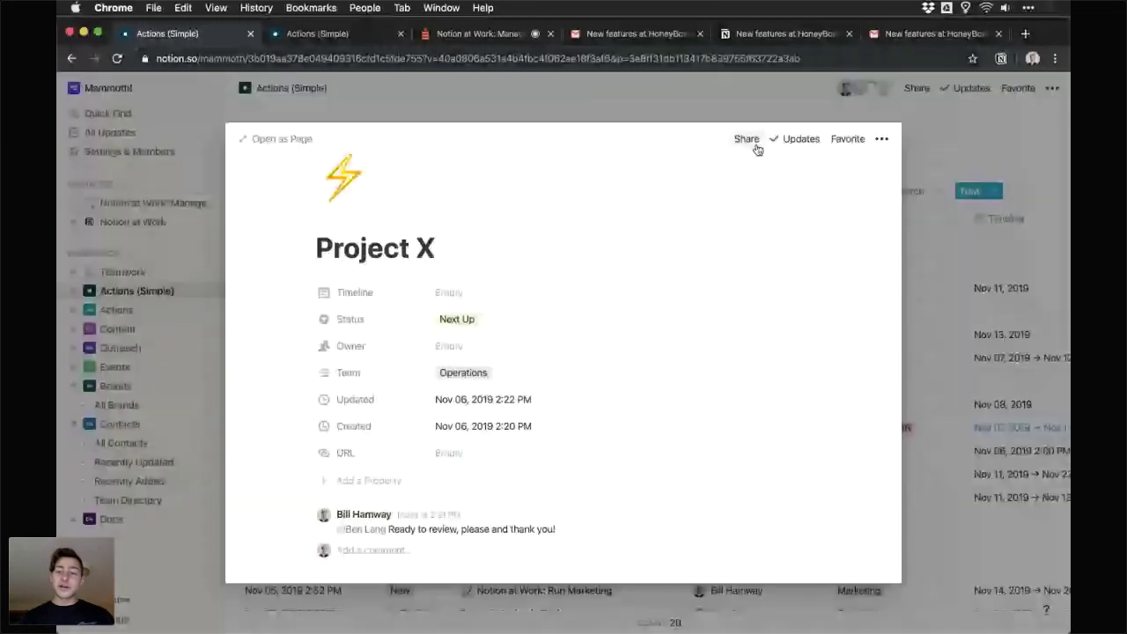
pyautogui.click(747, 139)
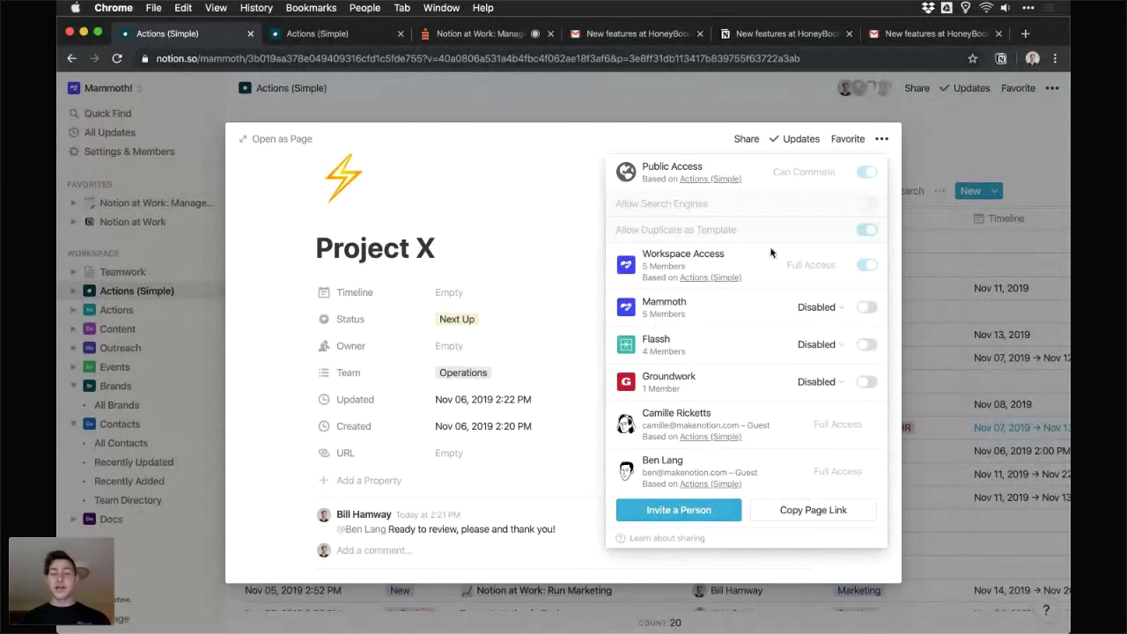
pyautogui.click(679, 511)
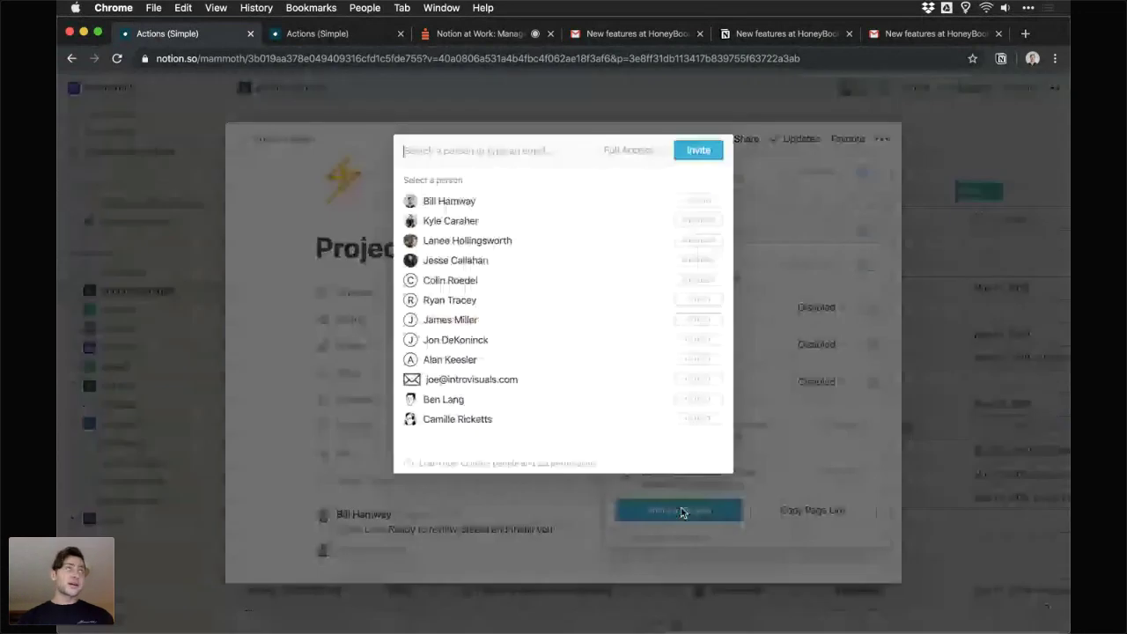
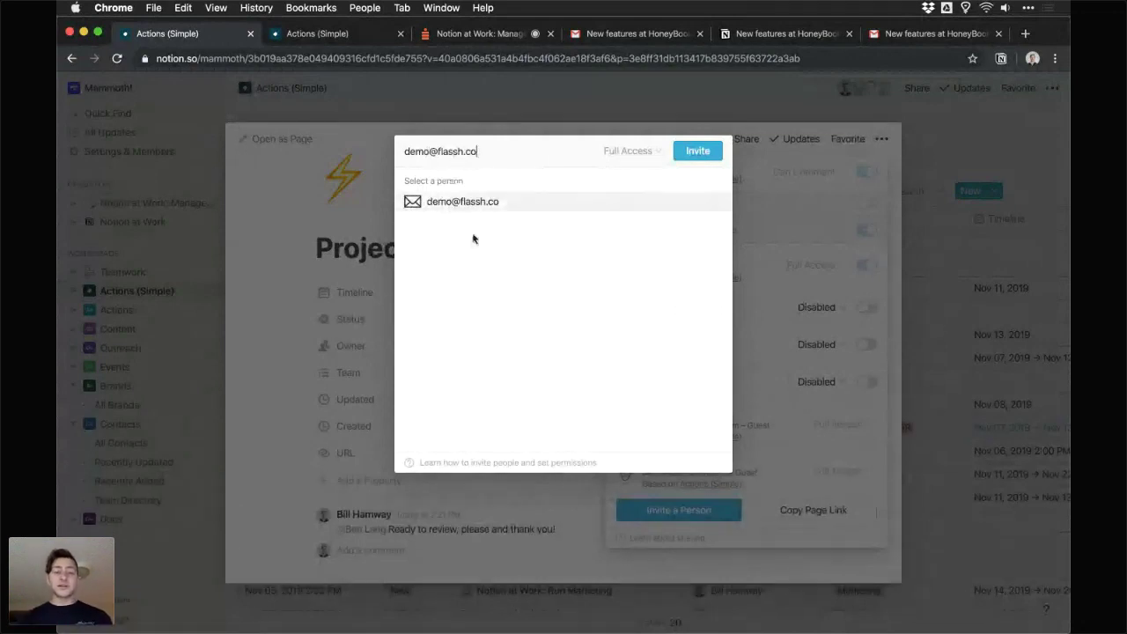
pyautogui.click(467, 204)
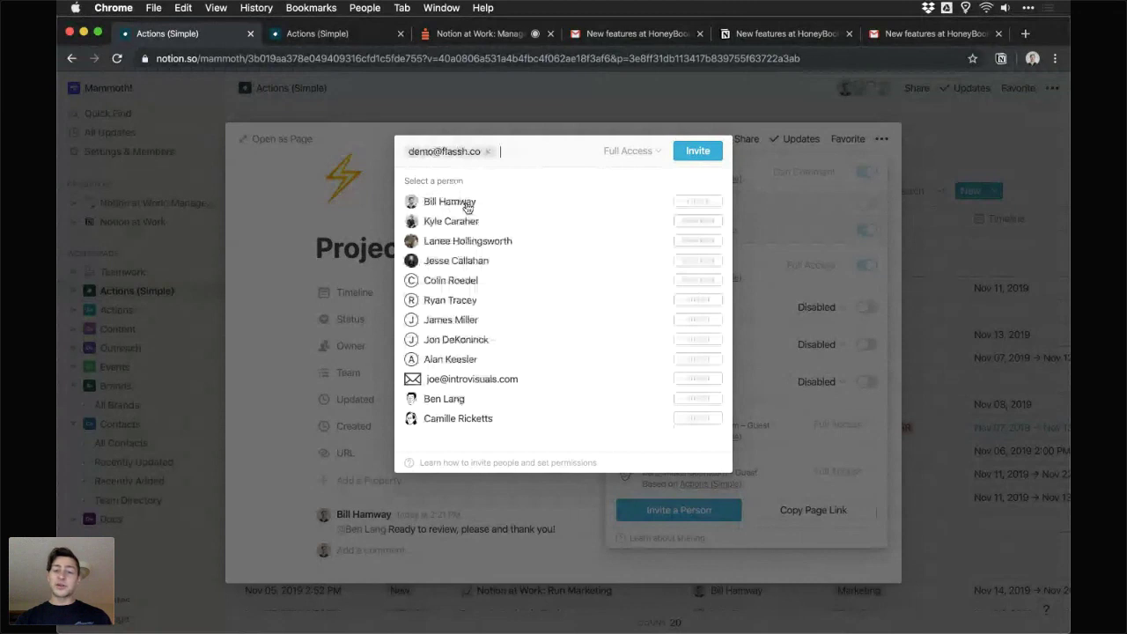
pyautogui.click(621, 152)
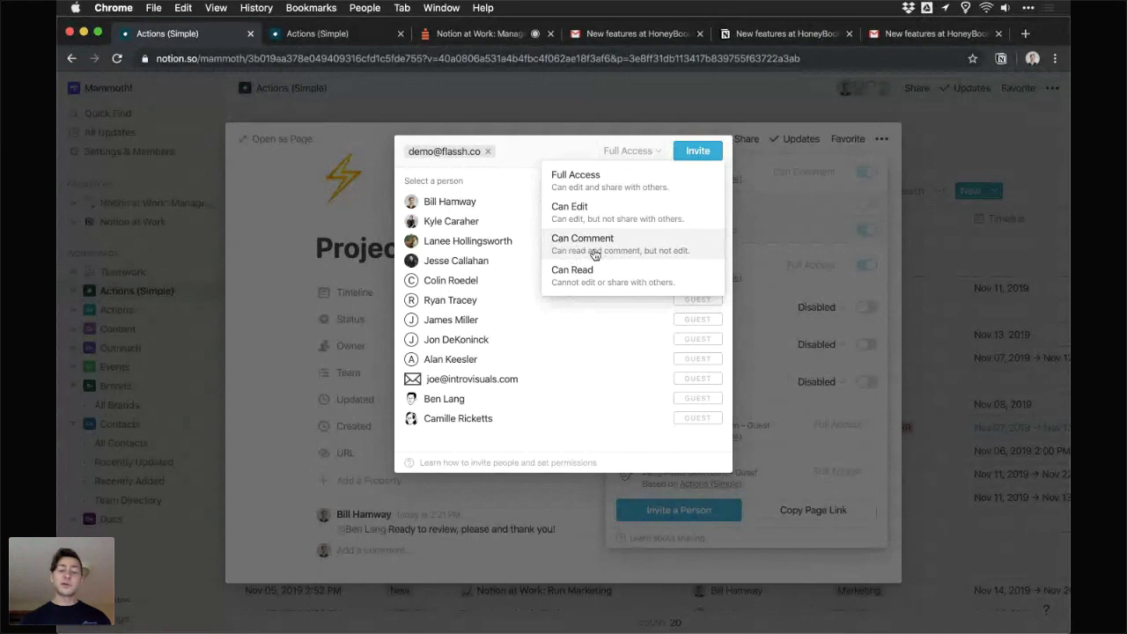
pyautogui.click(593, 252)
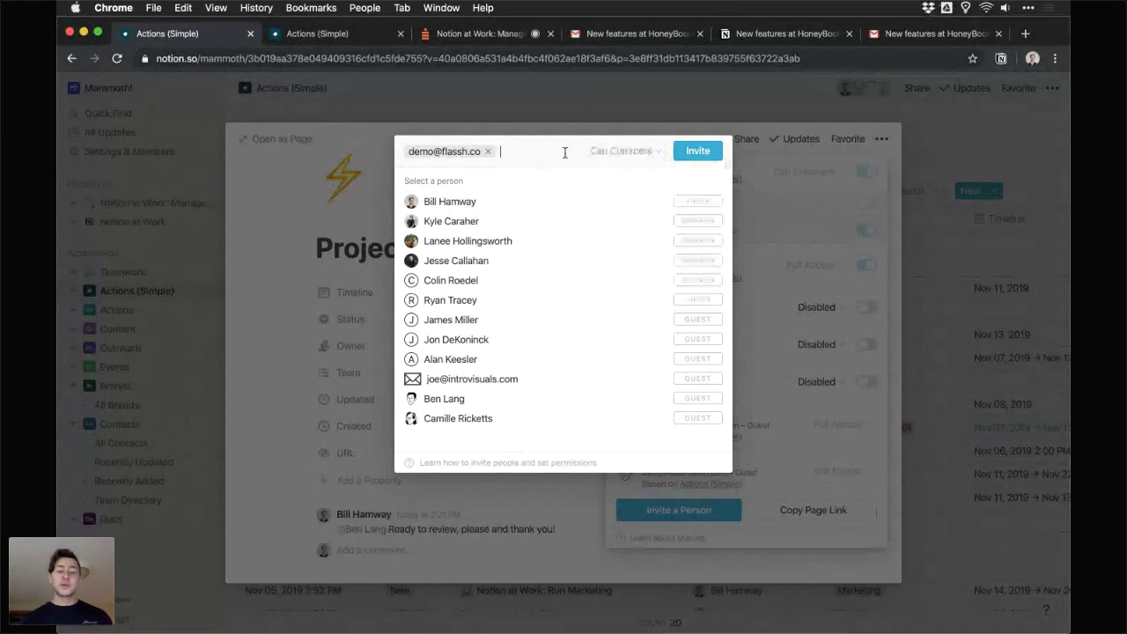
pyautogui.click(695, 152)
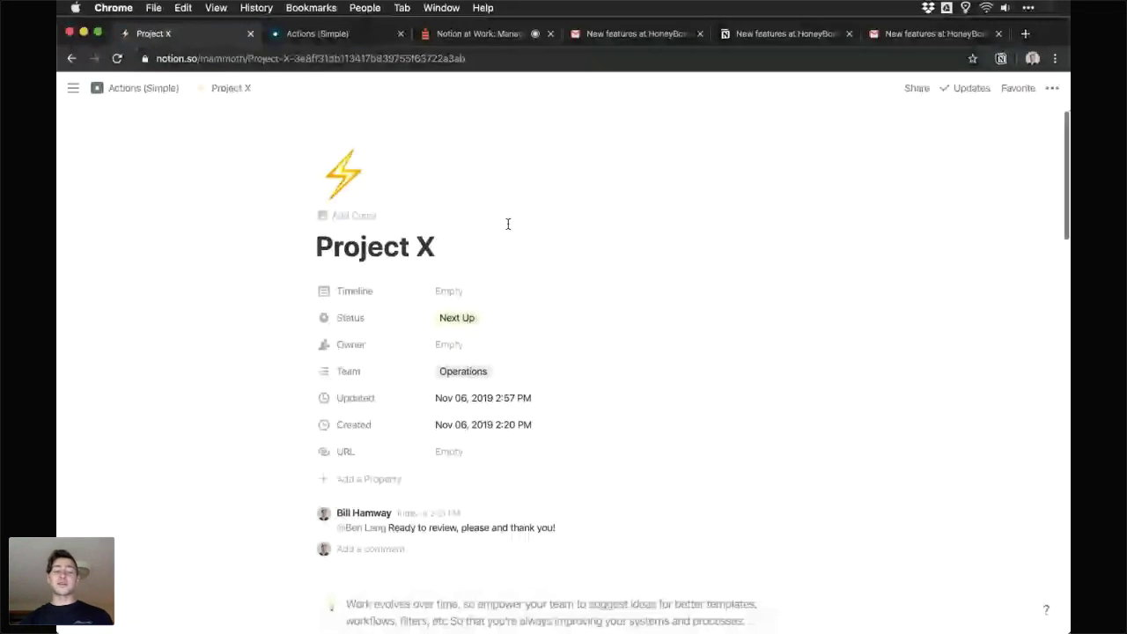
# - Scroll down the Project X page, then go back to the webinar Q&A
pyautogui.scroll(-1, 502, 228)
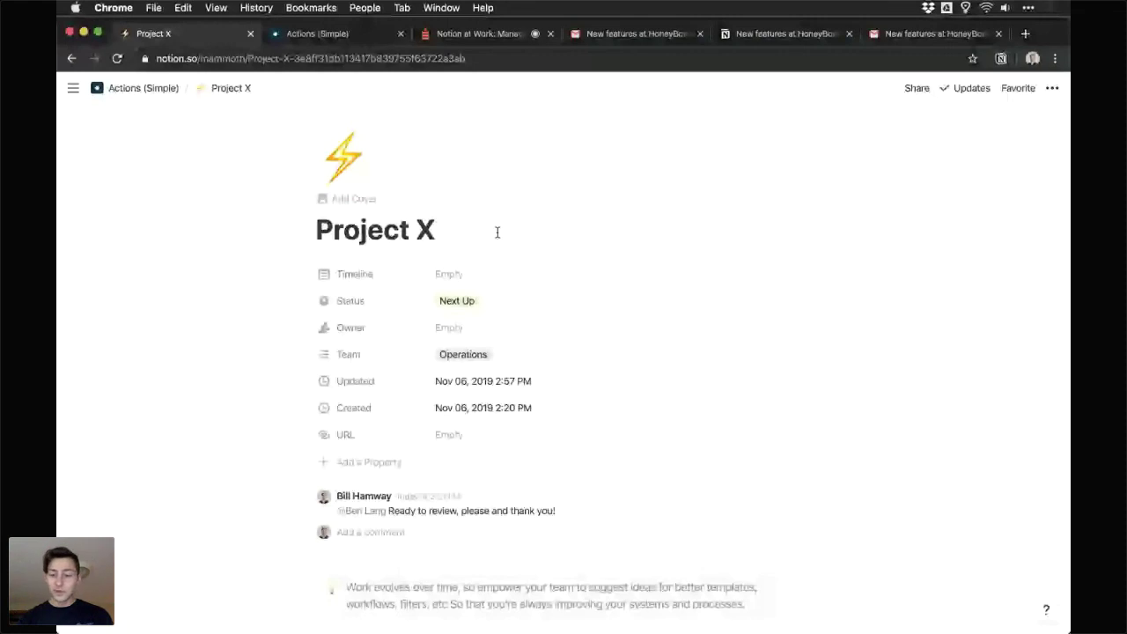
pyautogui.scroll(-10, 497, 232)
pyautogui.click(479, 33)
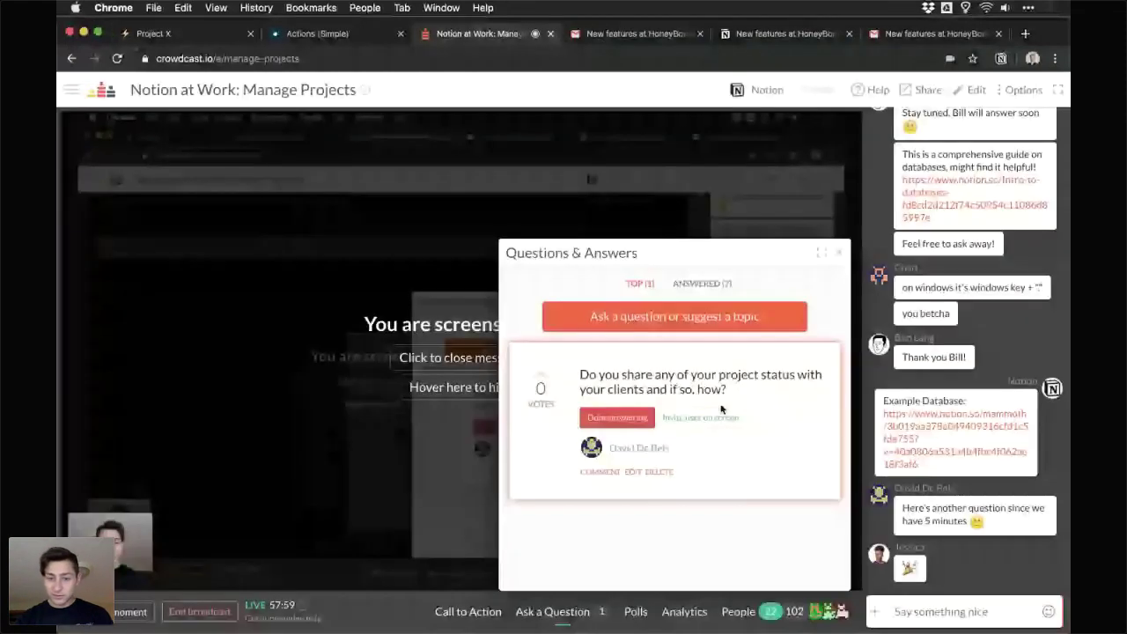
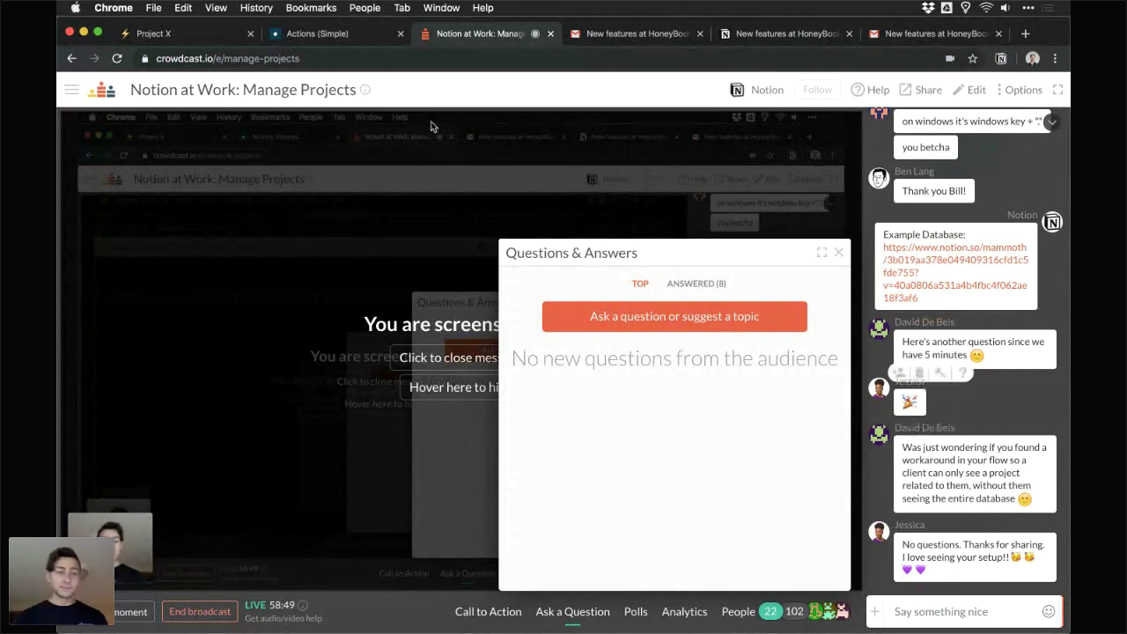
# - On the Project X page, check the Owner list without choosing anyone, then return to Actions (Simple)
pyautogui.click(216, 36)
pyautogui.scroll(10, 461, 273)
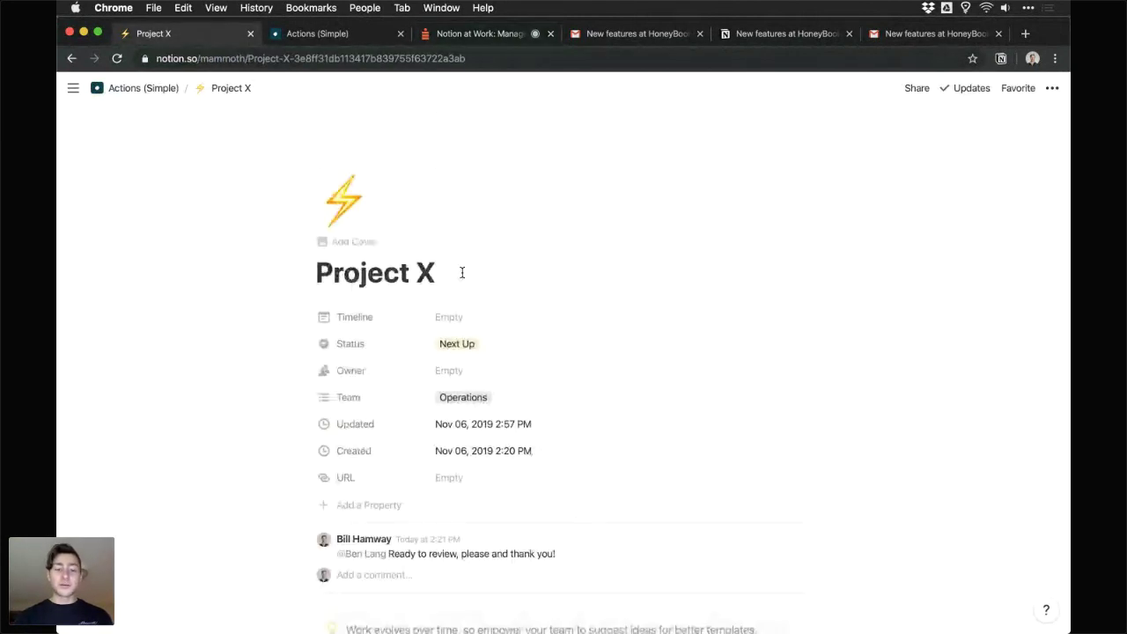
pyautogui.click(475, 378)
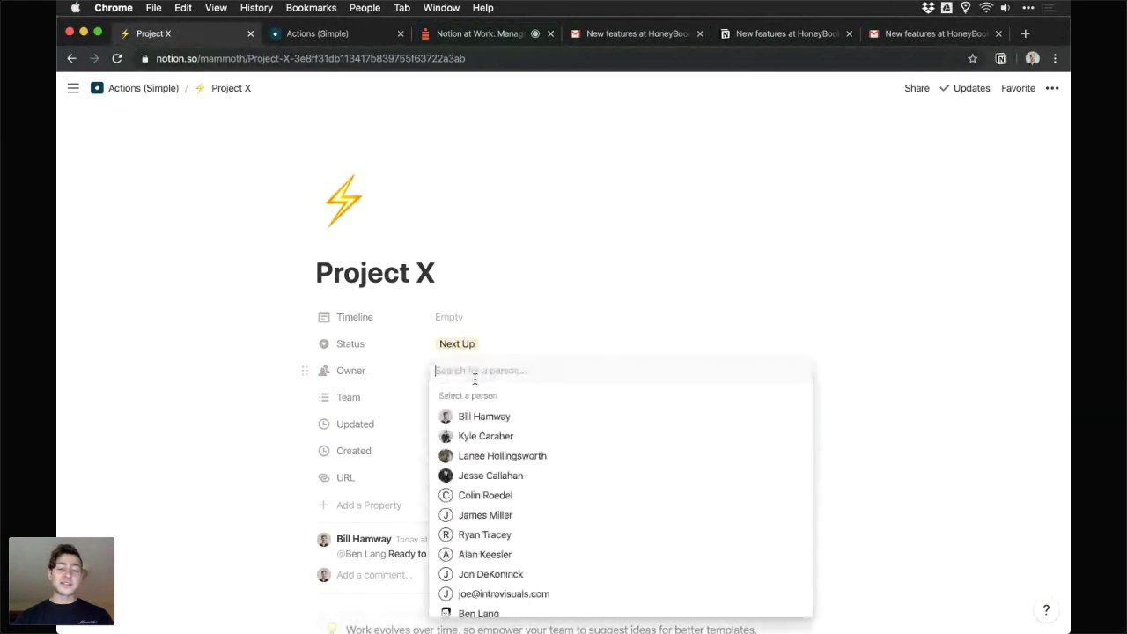
pyautogui.click(414, 373)
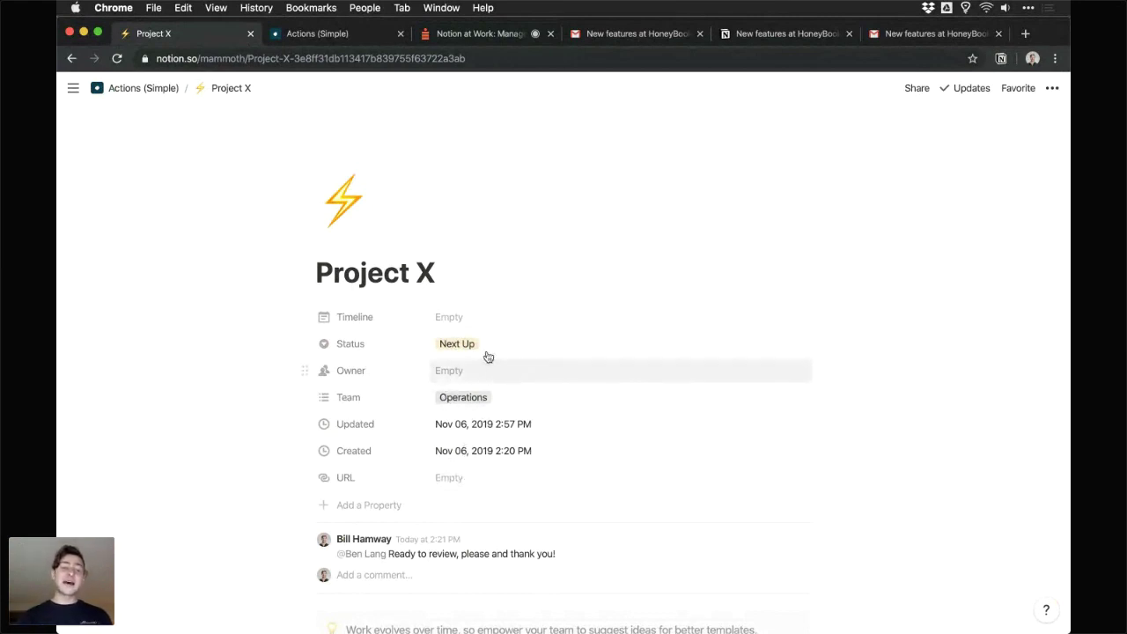
pyautogui.click(128, 92)
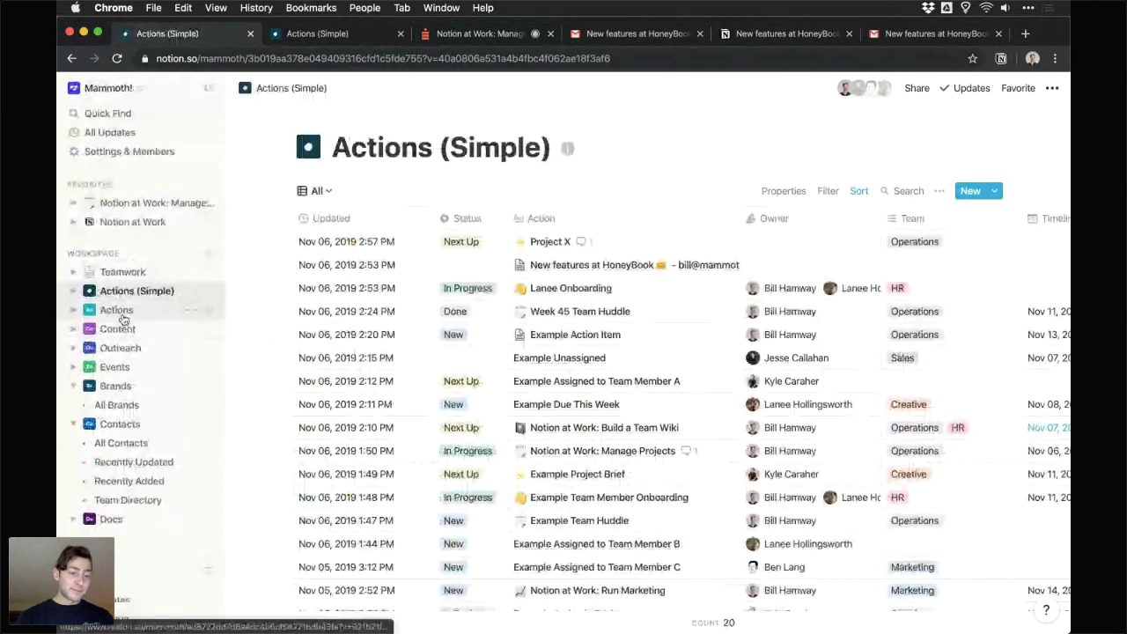
# - Create a new Actions page titled 'Example Internal Action Item'
pyautogui.click(114, 310)
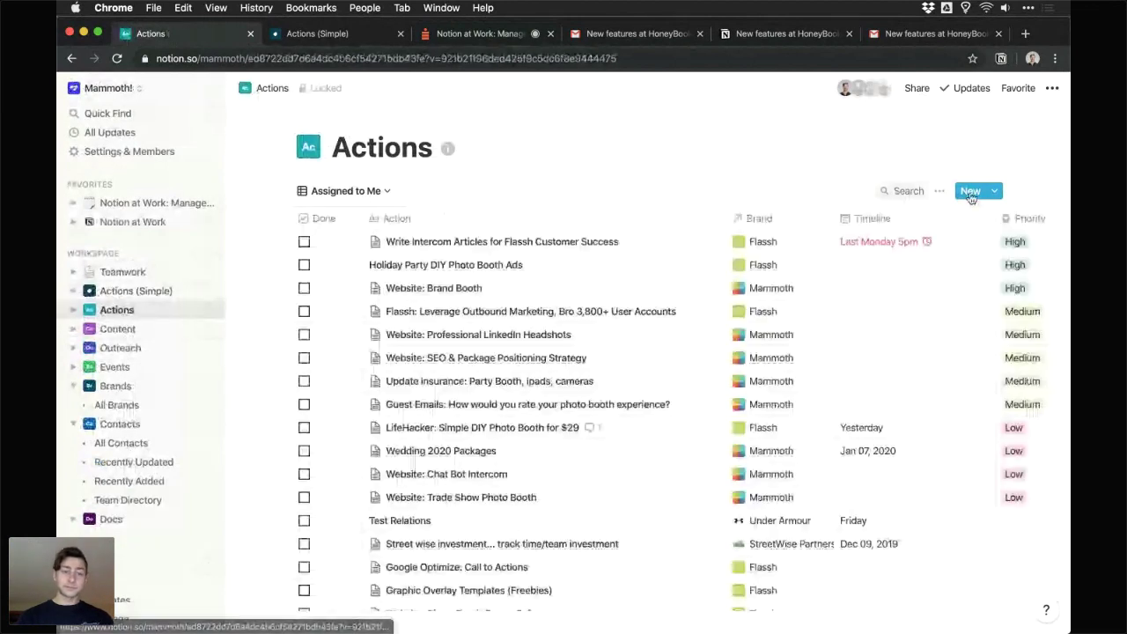
pyautogui.click(970, 191)
pyautogui.write('Exmp')
pyautogui.press('BackSpace')
pyautogui.press('BackSpace')
pyautogui.press('BackSpace')
pyautogui.write('xample ')
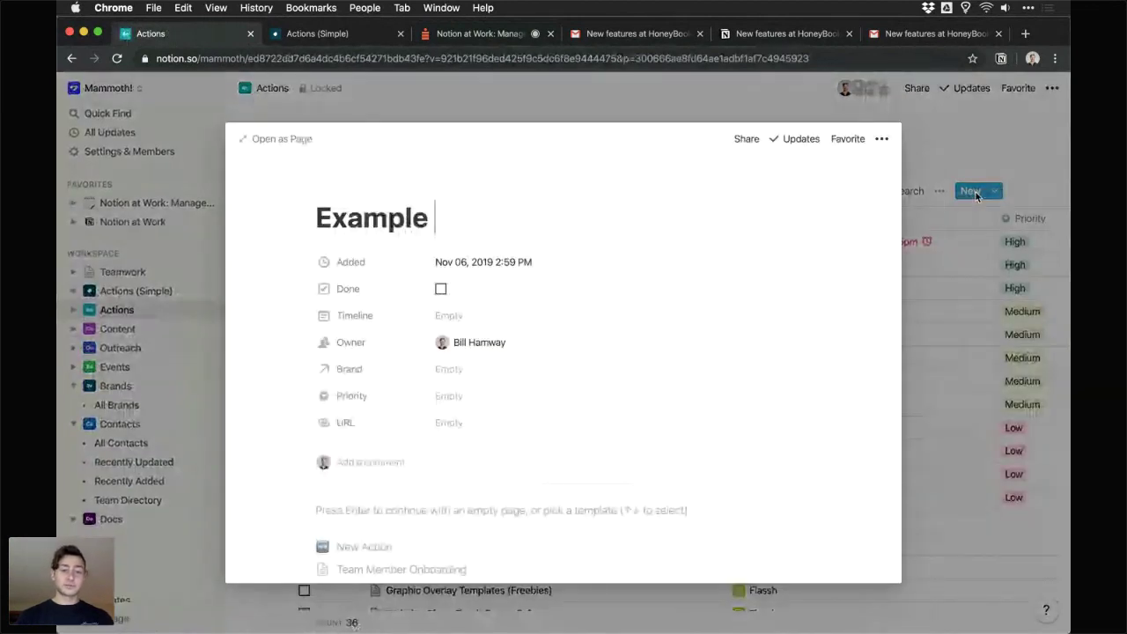
pyautogui.write('Internal Actio')
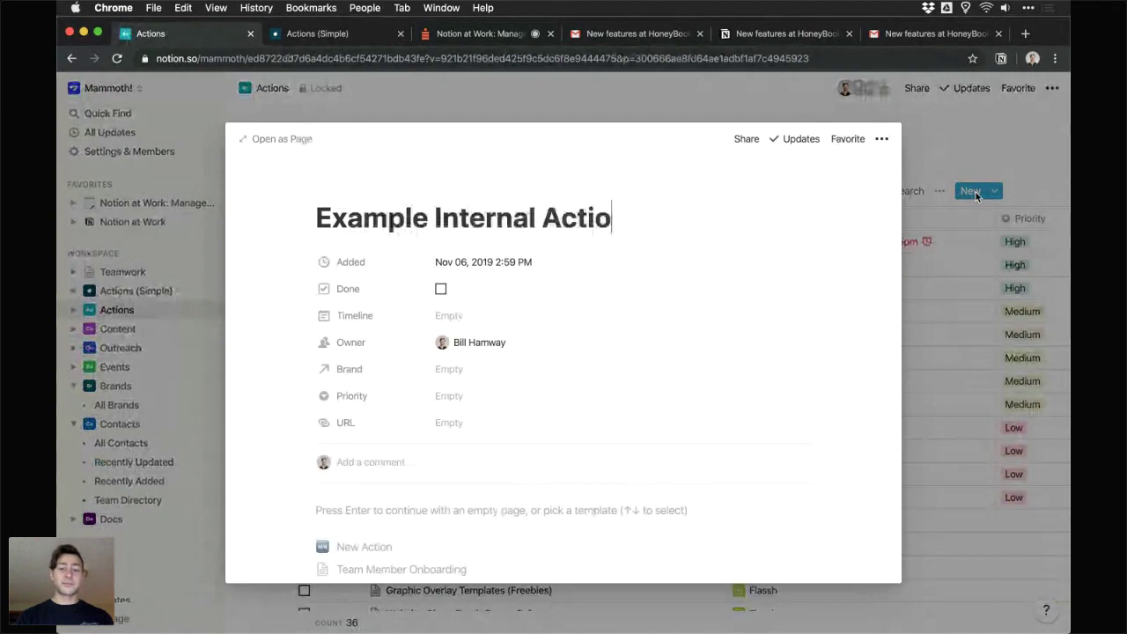
pyautogui.write('n Item')
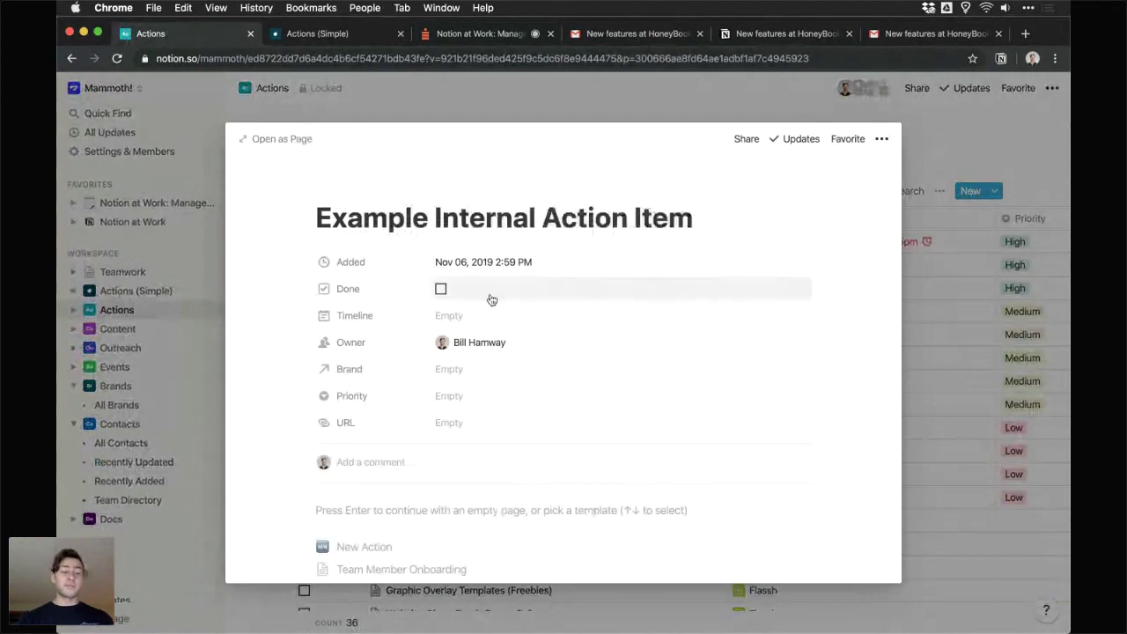
# - Set the page's Timeline to run from Nov 7 to Nov 15
pyautogui.click(449, 316)
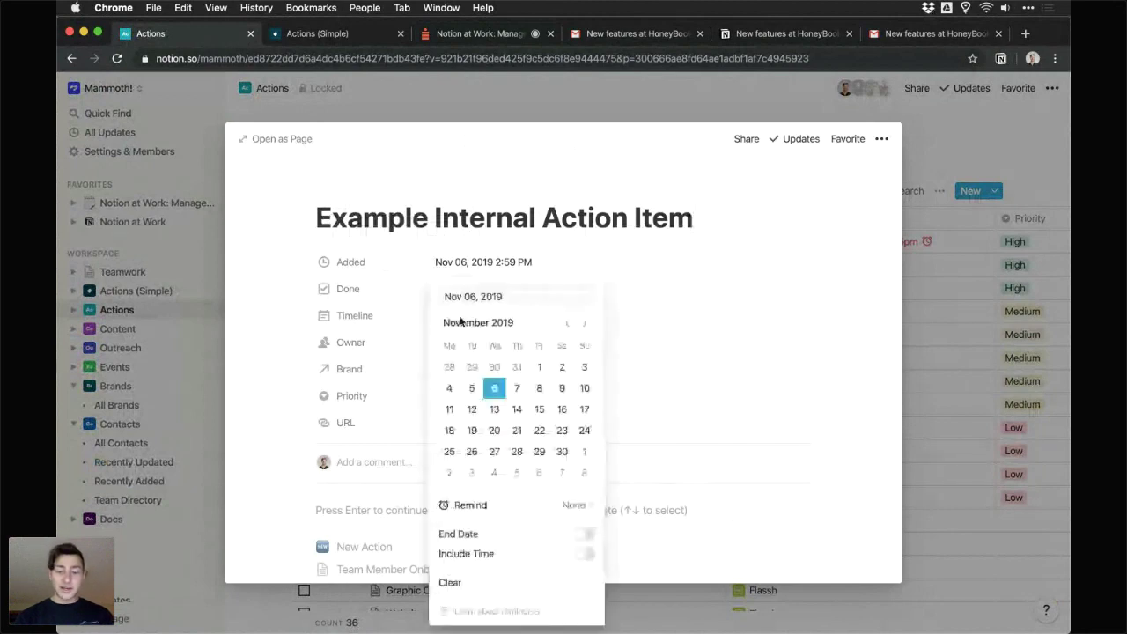
pyautogui.click(517, 387)
pyautogui.click(584, 534)
pyautogui.click(547, 409)
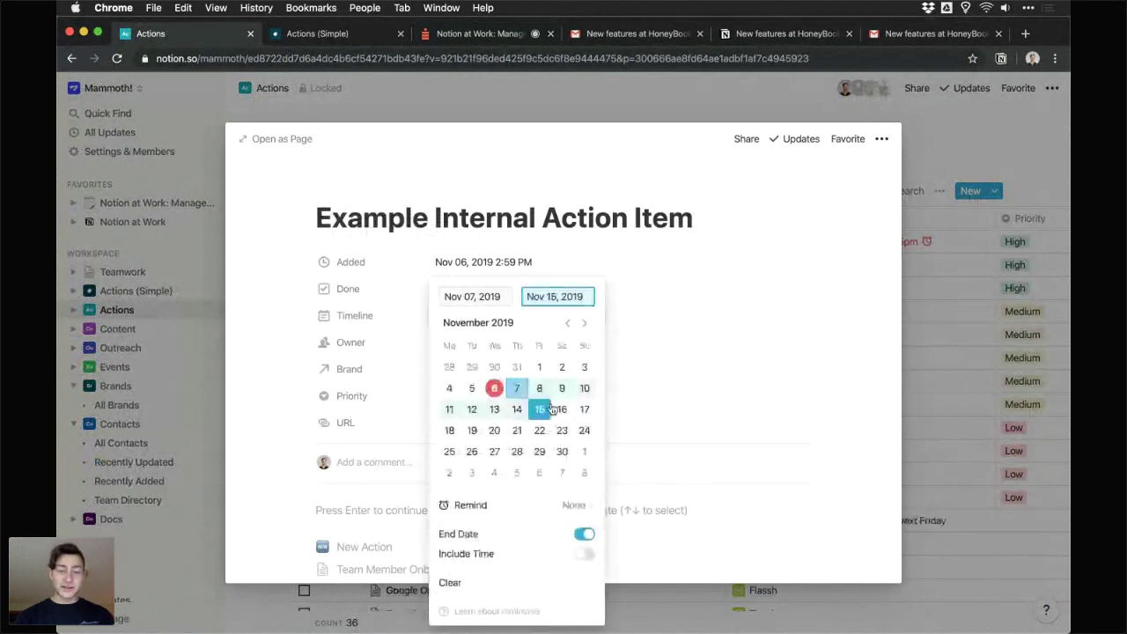
pyautogui.click(737, 312)
# - Link the Notion brand and set Priority to Low
pyautogui.click(509, 369)
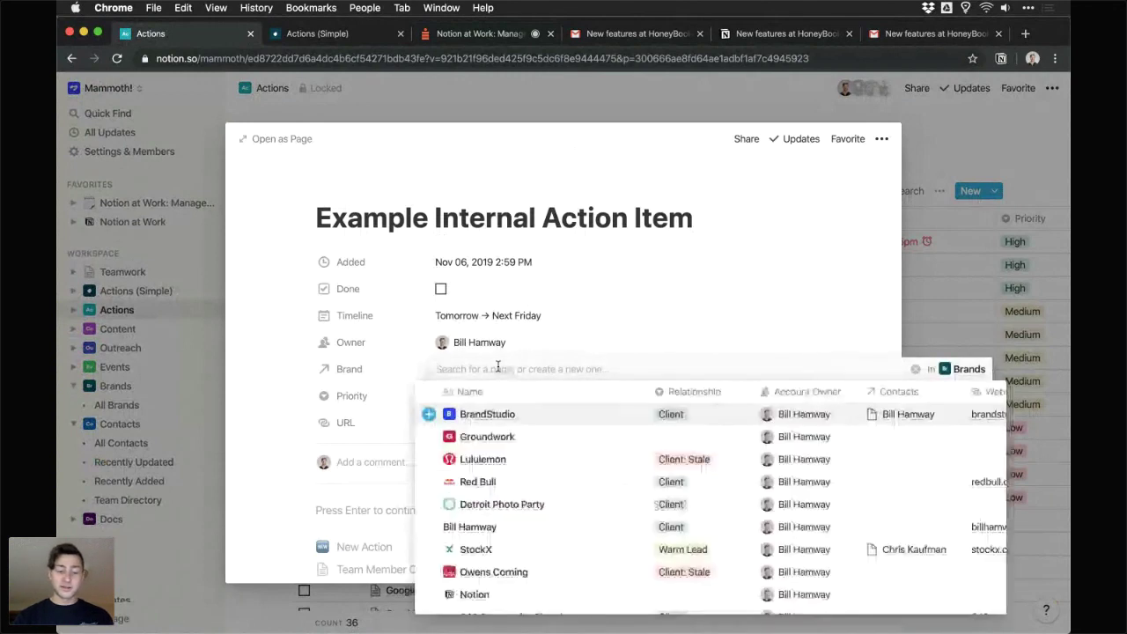
pyautogui.click(473, 594)
pyautogui.click(461, 395)
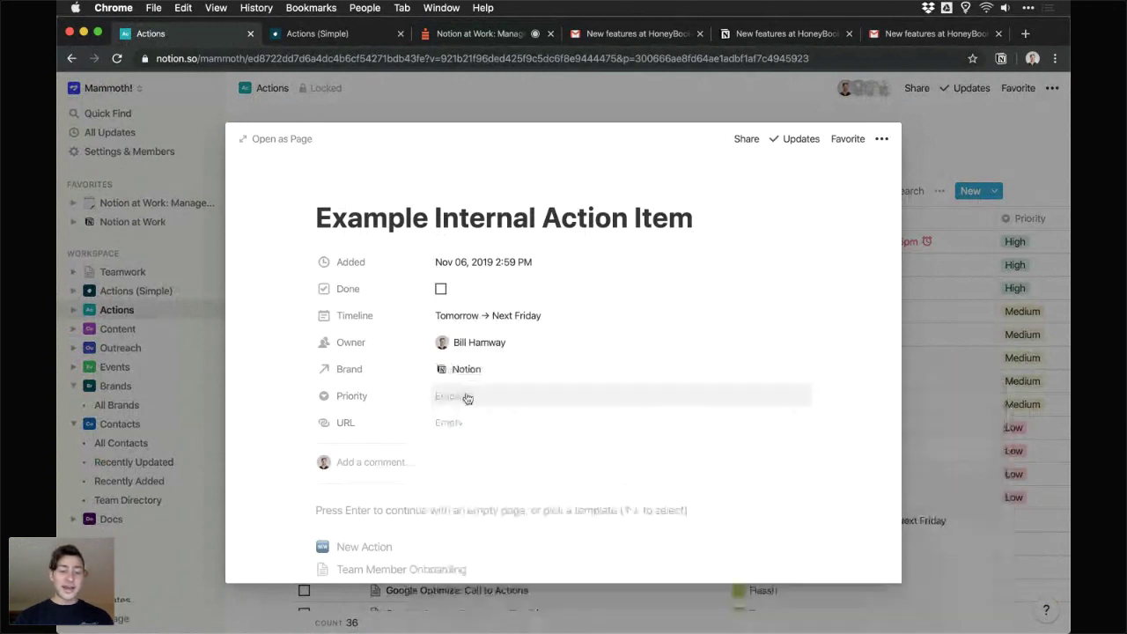
pyautogui.click(460, 395)
pyautogui.click(474, 443)
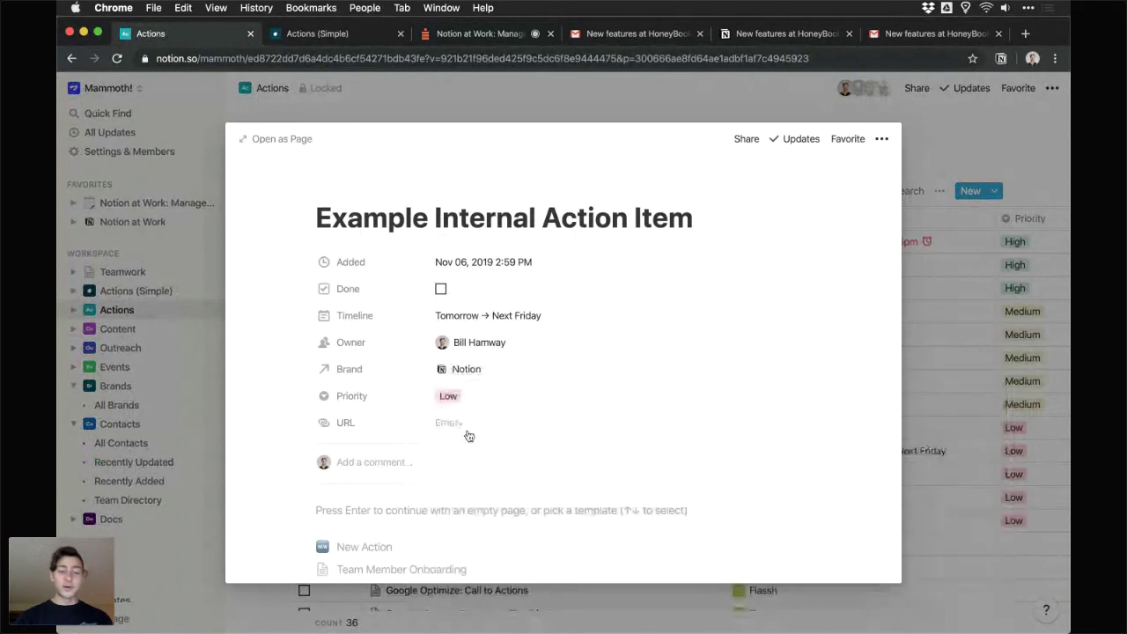
# - Write 'This is a test document.' in the page body and open the Share settings
pyautogui.scroll(-2, 493, 429)
pyautogui.click(483, 432)
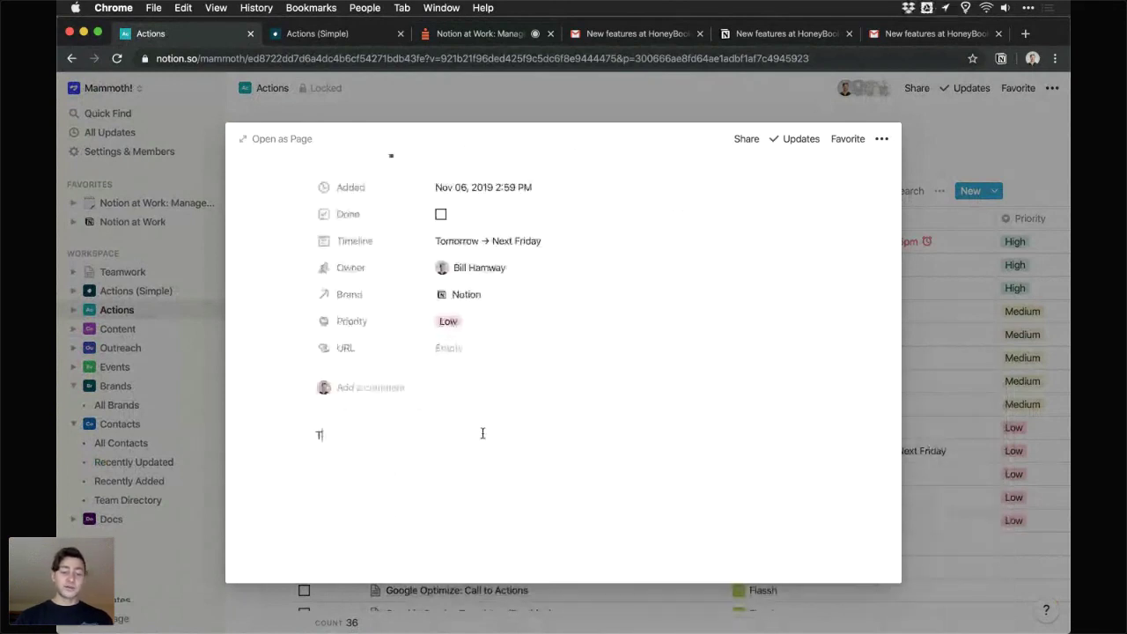
pyautogui.write('This is a test document.')
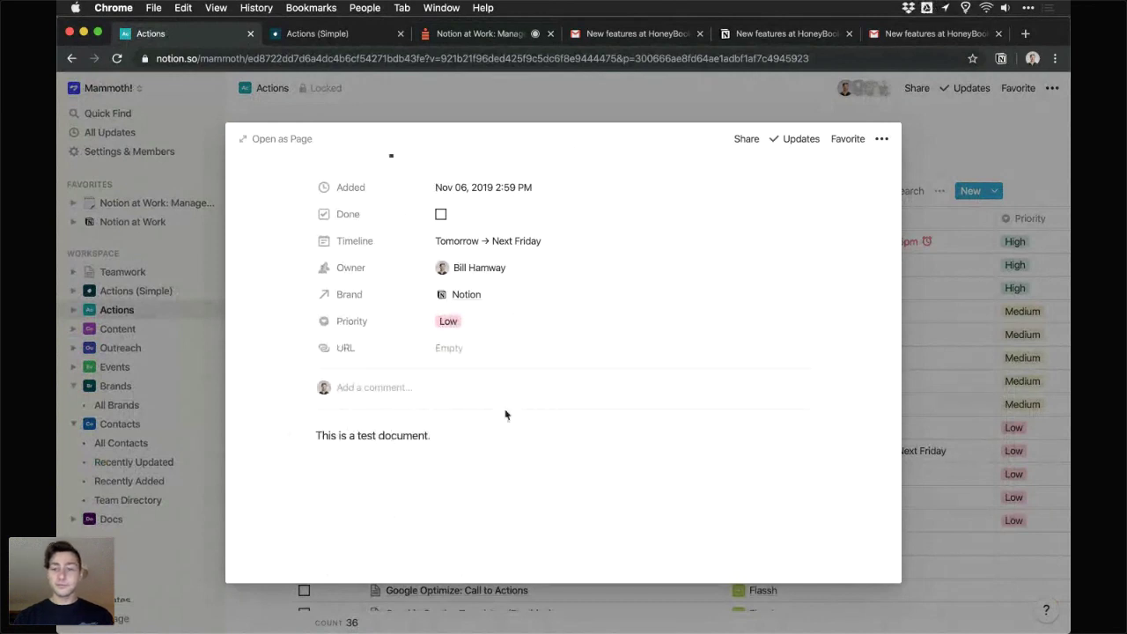
pyautogui.scroll(1, 507, 410)
pyautogui.scroll(3, 508, 409)
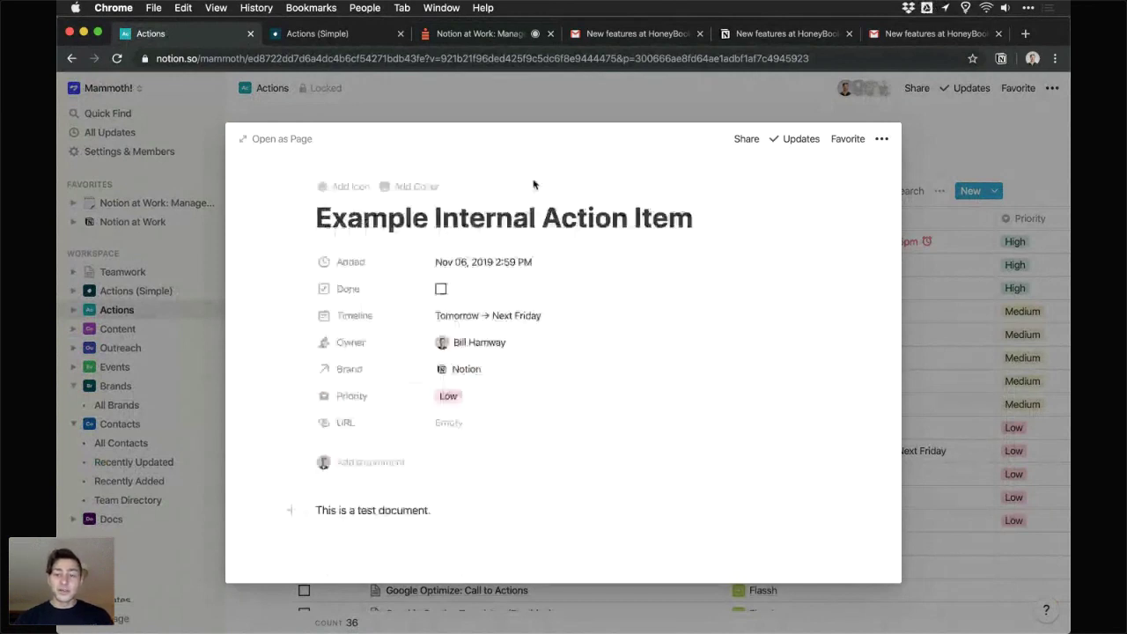
pyautogui.click(746, 139)
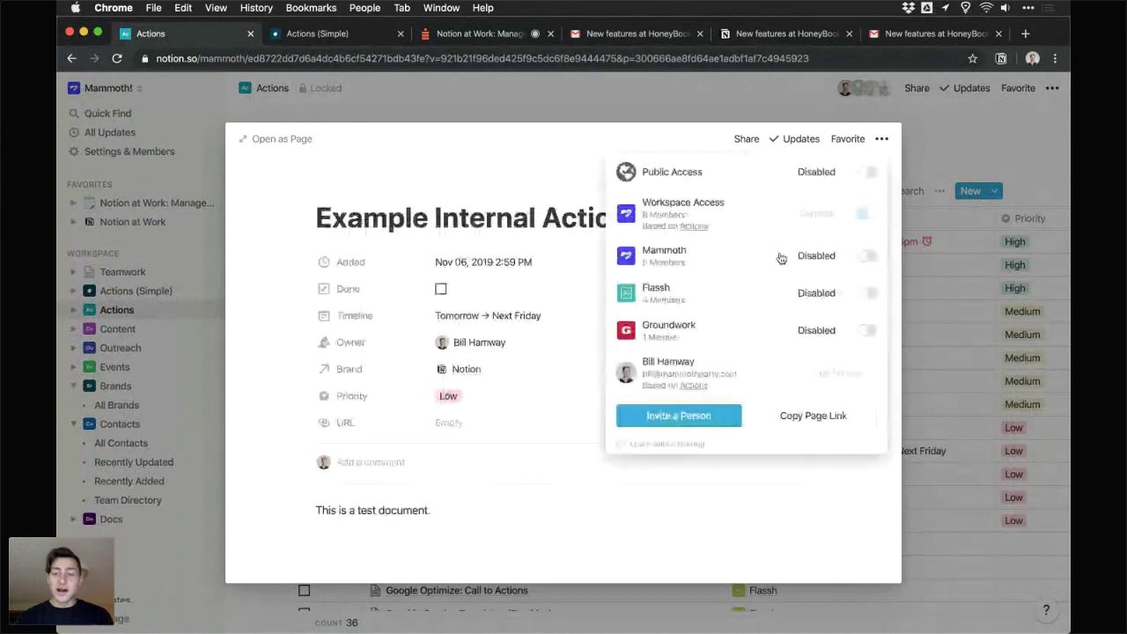
# - Enable public link access with Can Comment permission, then go back to the Crowdcast tab
pyautogui.click(821, 173)
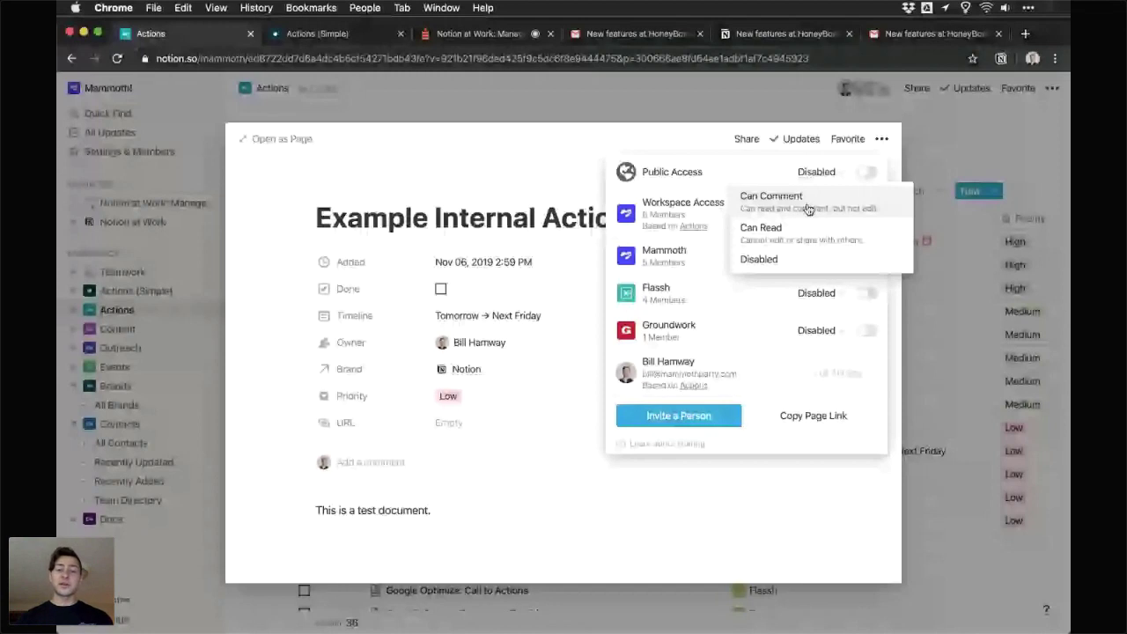
pyautogui.click(701, 423)
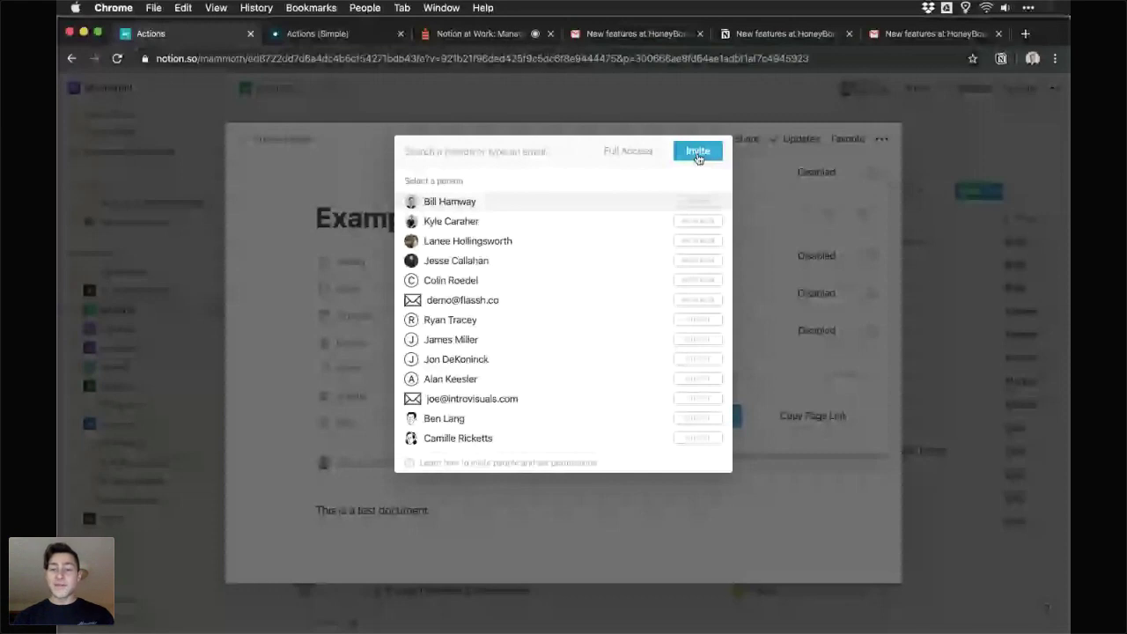
pyautogui.click(820, 178)
pyautogui.click(816, 214)
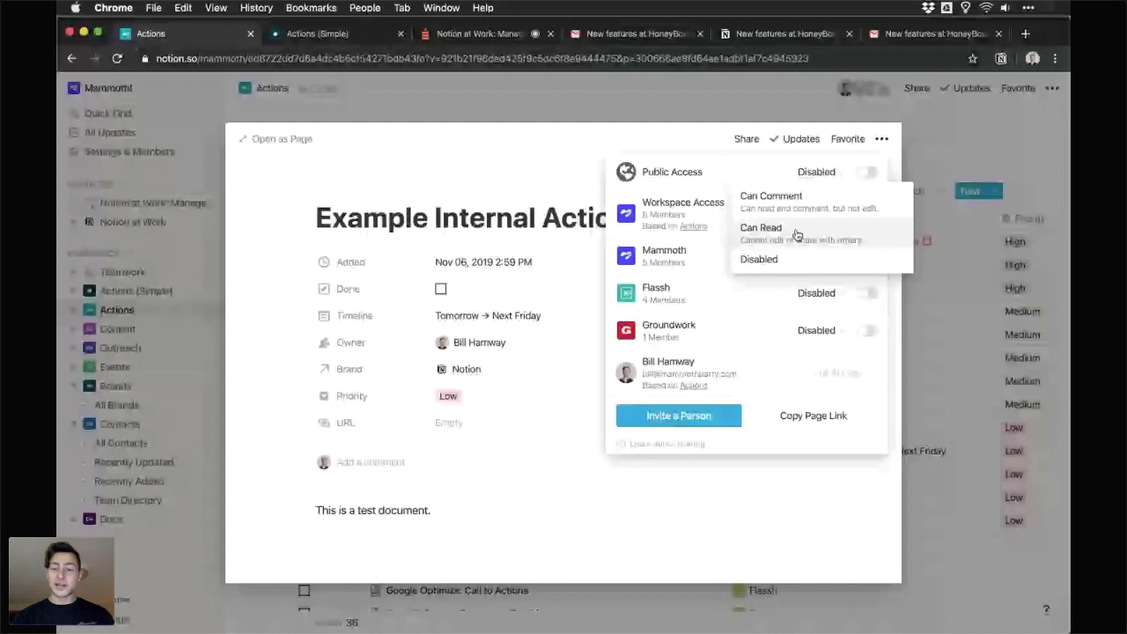
pyautogui.click(771, 198)
pyautogui.moveTo(861, 203)
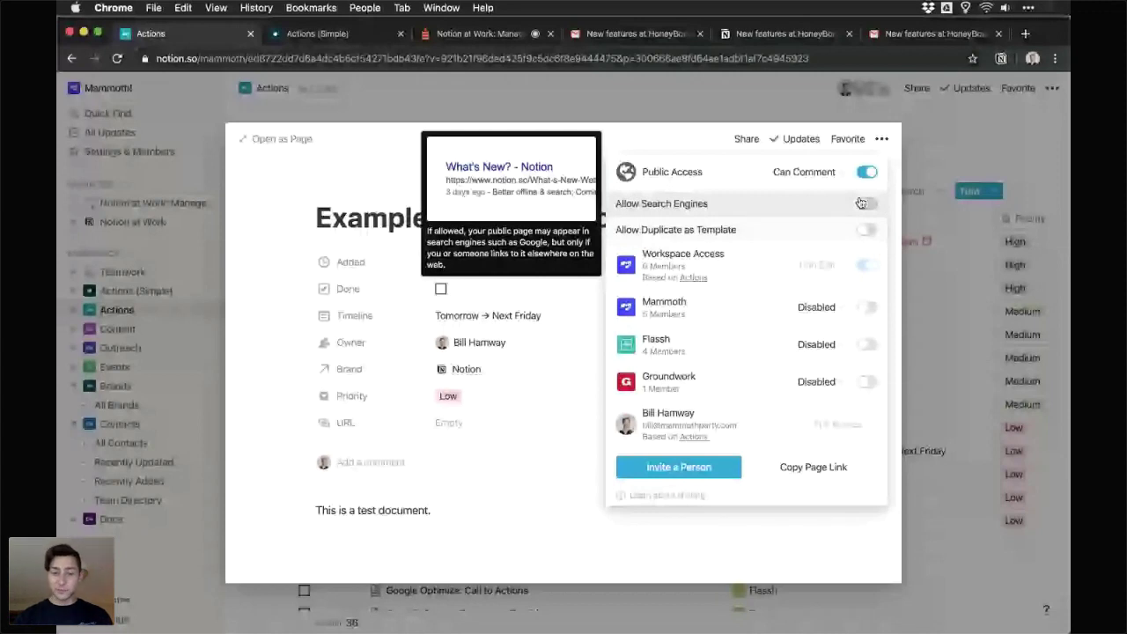
pyautogui.press('super+3')
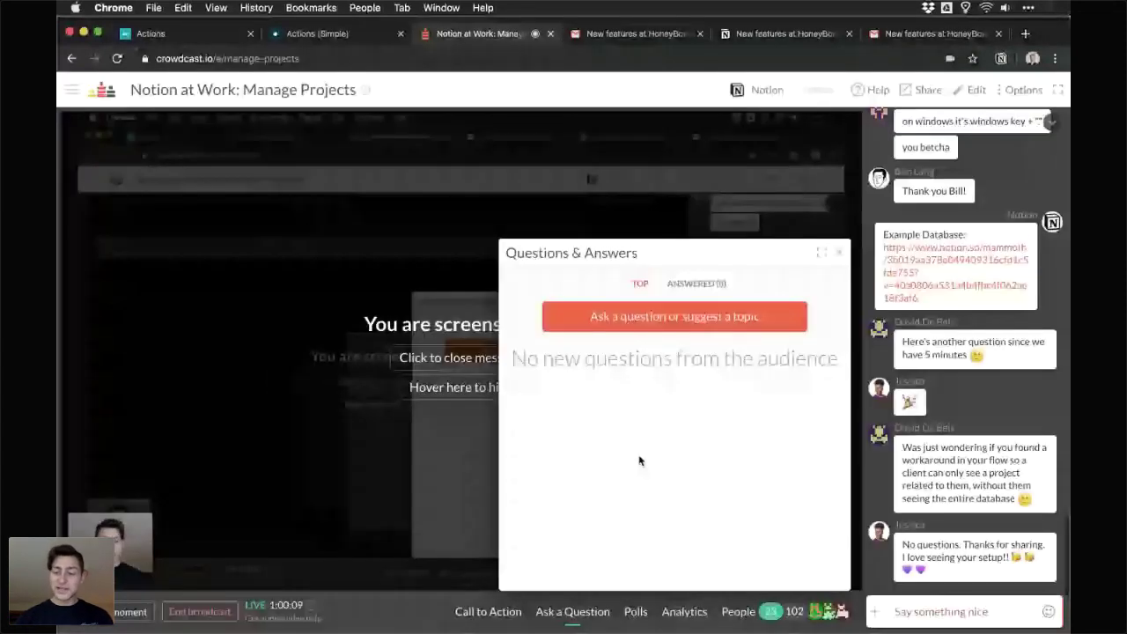
# - Paste the page link into the Crowdcast chat and load it in an incognito window
pyautogui.click(966, 608)
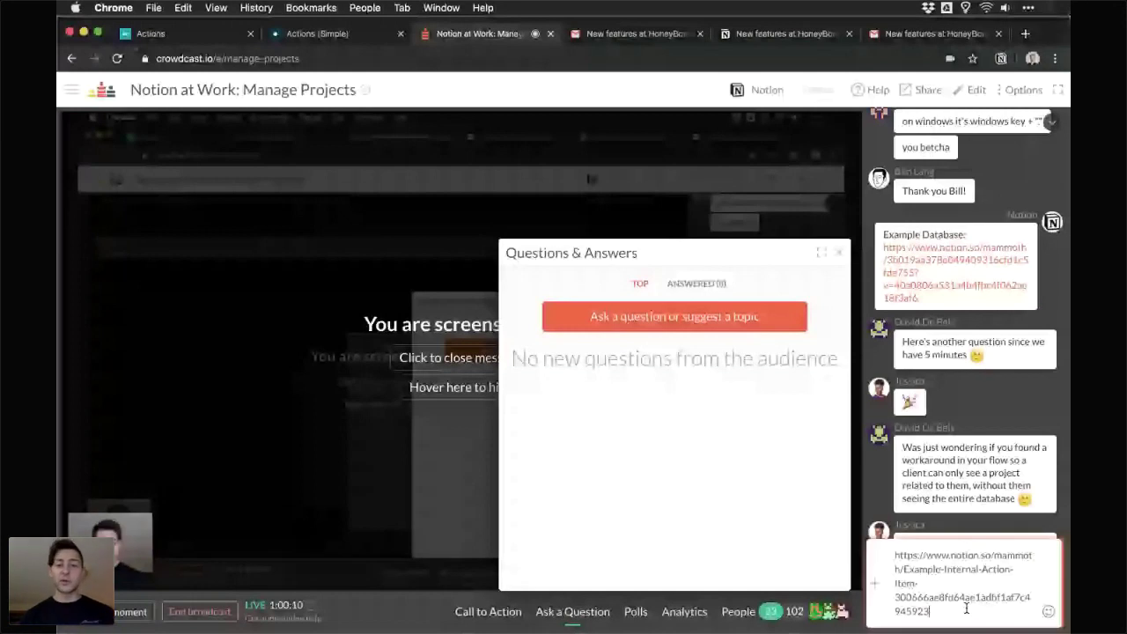
pyautogui.press('super+shift+n')
pyautogui.press('Return')
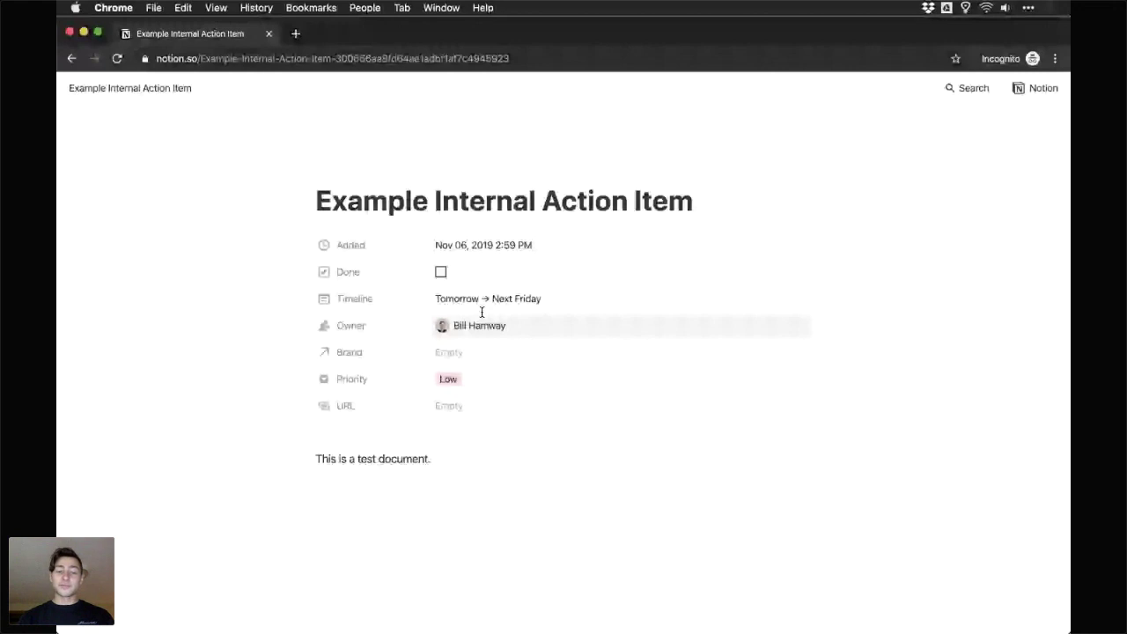
# - Show that the public page's Owner, Priority and body text can't be edited, then close the incognito window
pyautogui.click(498, 327)
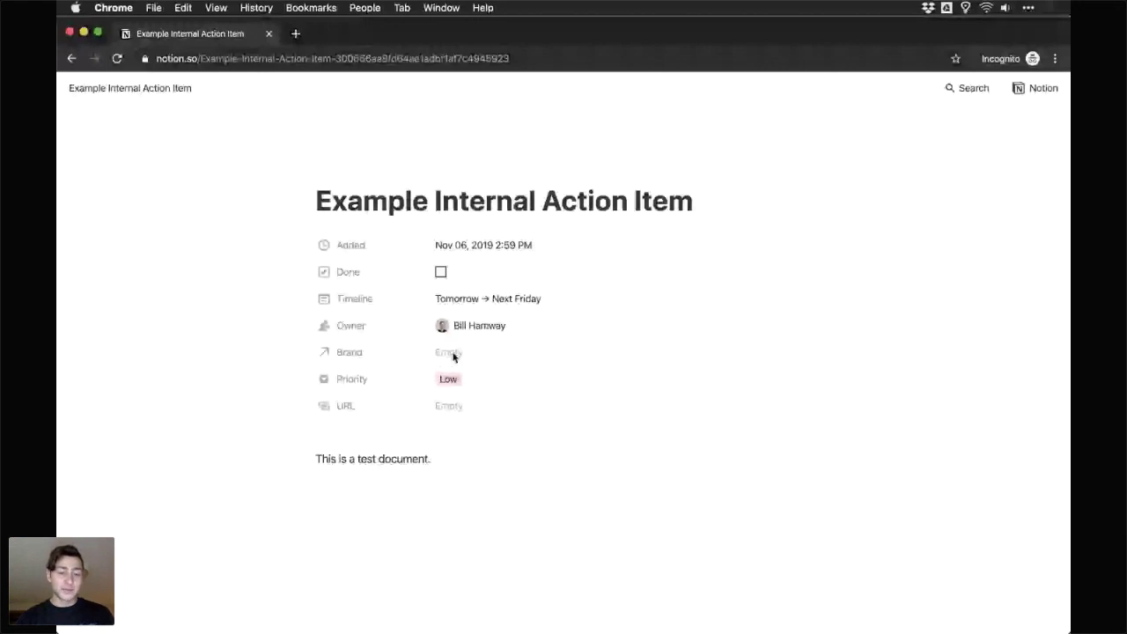
pyautogui.click(450, 381)
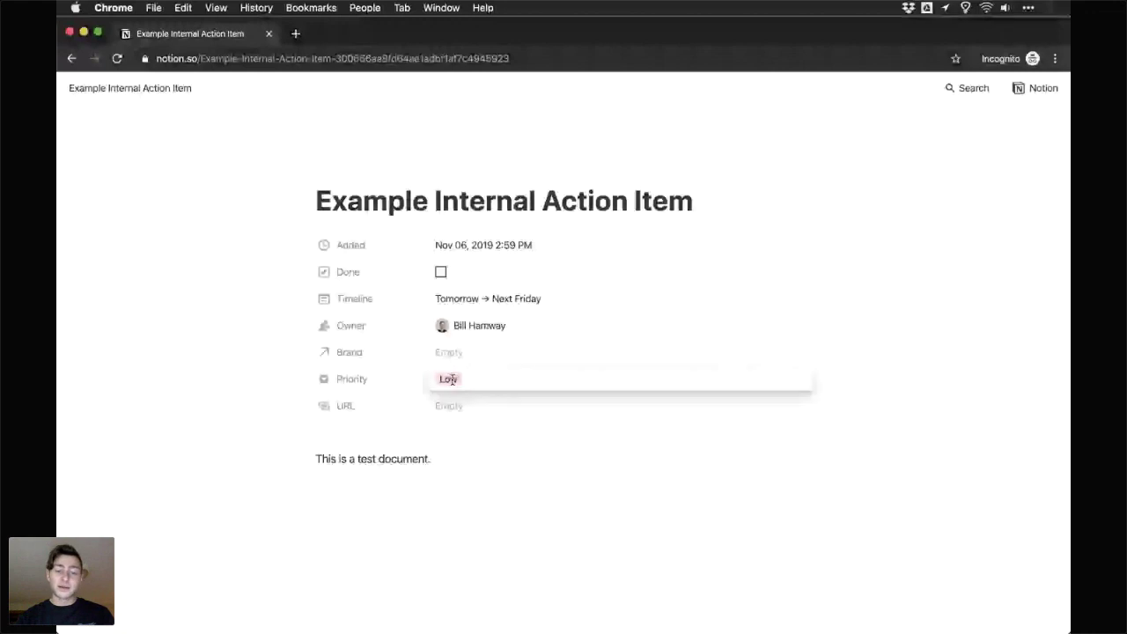
pyautogui.click(498, 358)
pyautogui.tripleClick(390, 463)
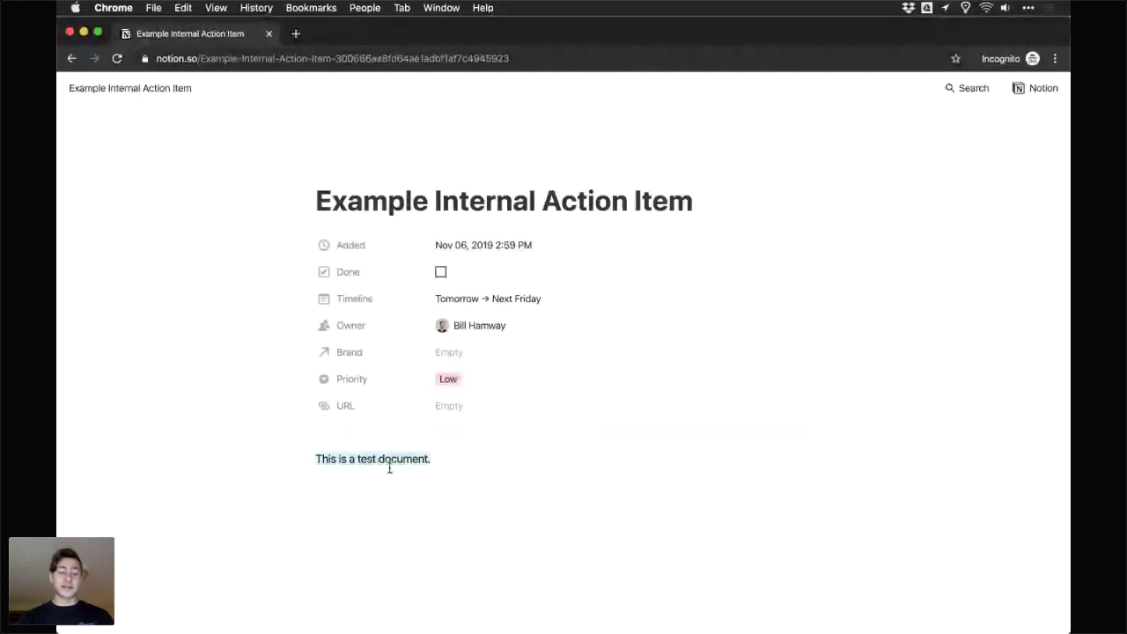
pyautogui.scroll(-1, 447, 448)
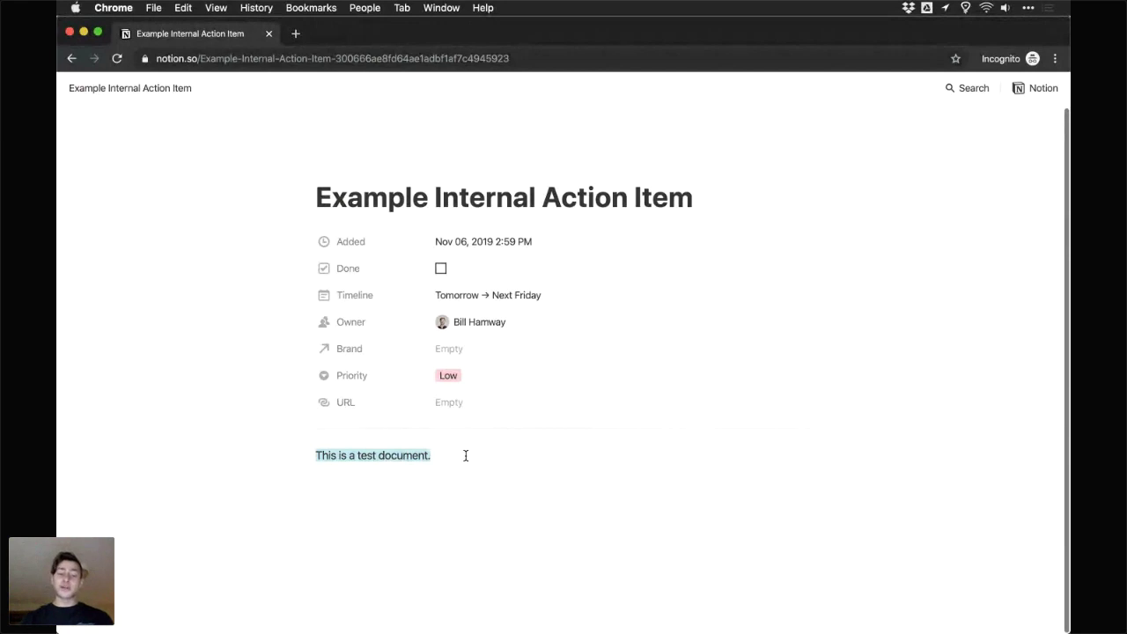
pyautogui.click(466, 455)
pyautogui.moveTo(466, 455); pyautogui.dragTo(314, 456)
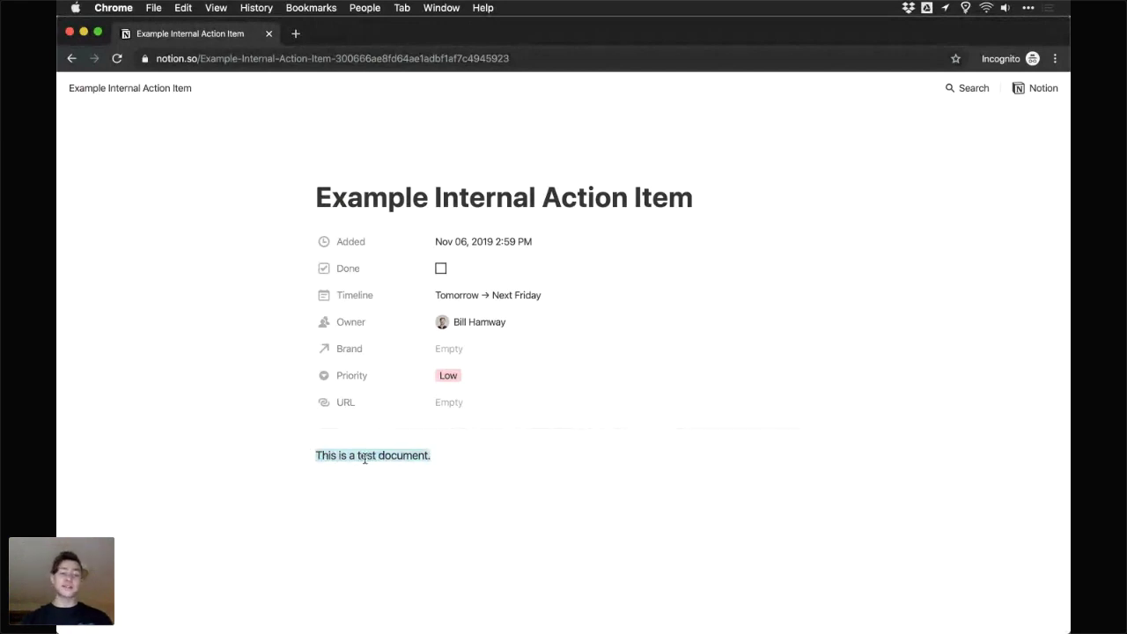
pyautogui.click(647, 201)
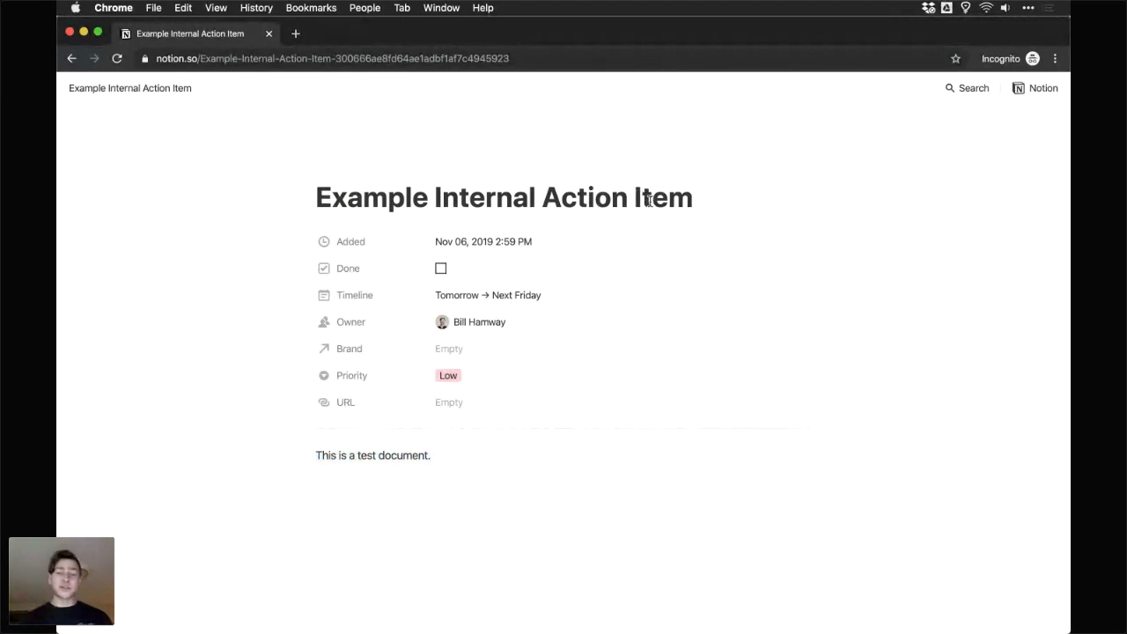
pyautogui.press('super+w')
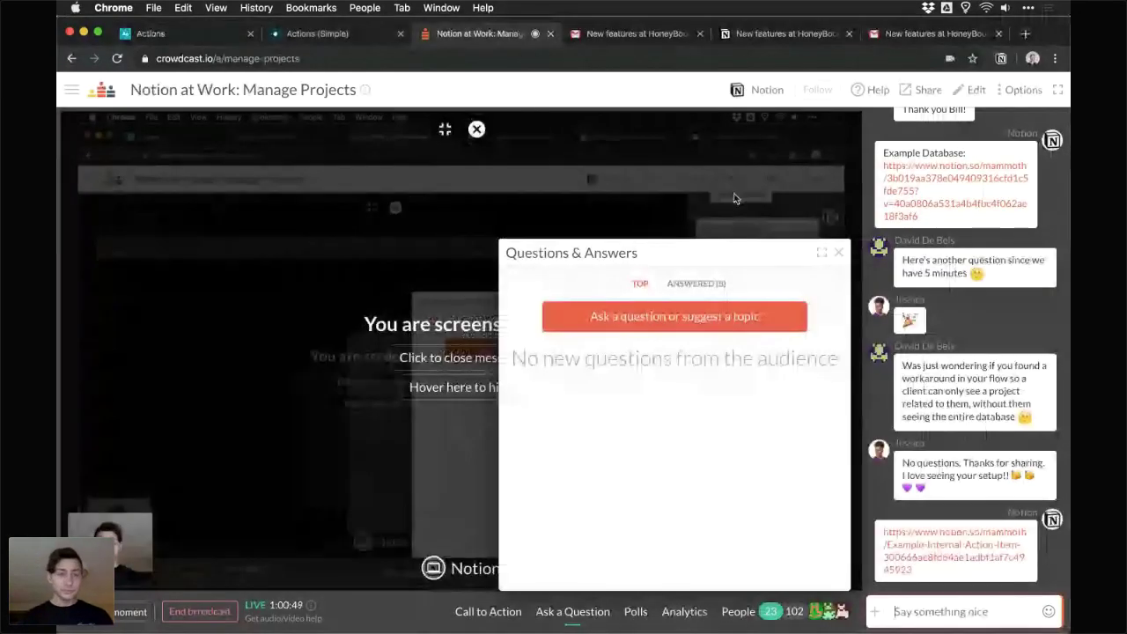
# - Close the Actions (Simple) tab, then revisit the action item tab and the incognito window
pyautogui.click(183, 34)
pyautogui.click(349, 35)
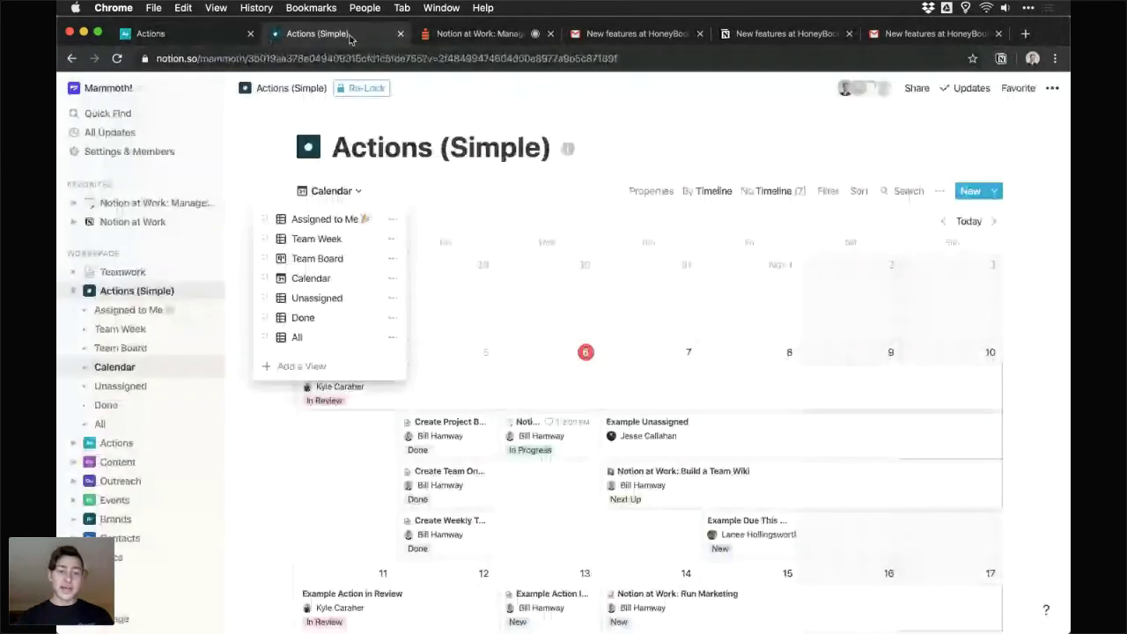
pyautogui.press('super+w')
pyautogui.hotkey('ctrl', 'shift', 'Tab')
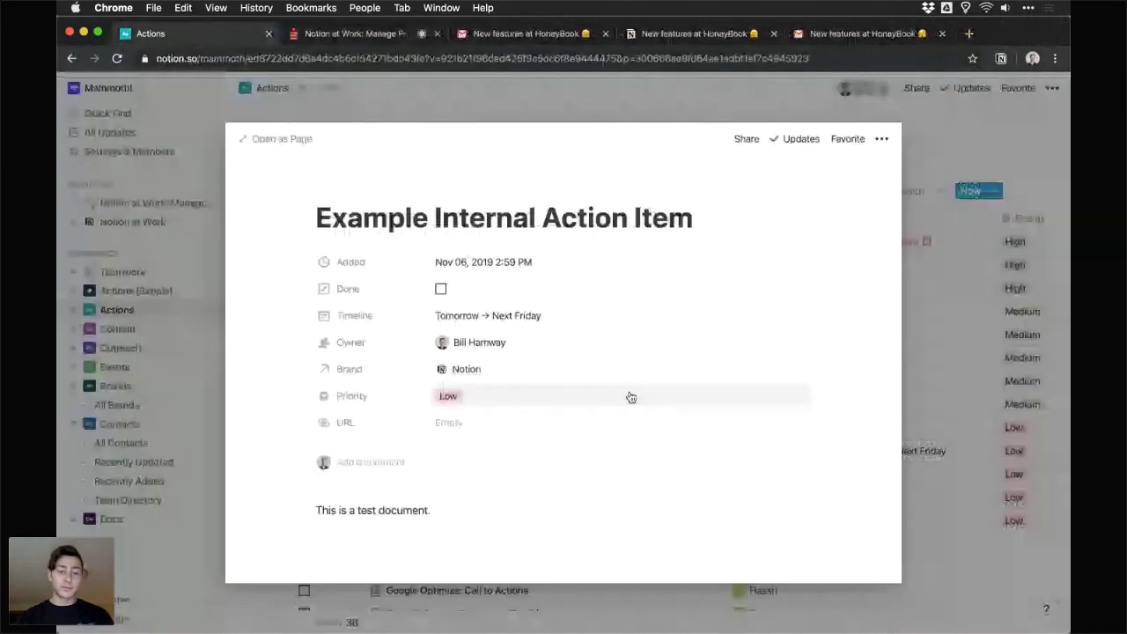
pyautogui.scroll(-1, 512, 379)
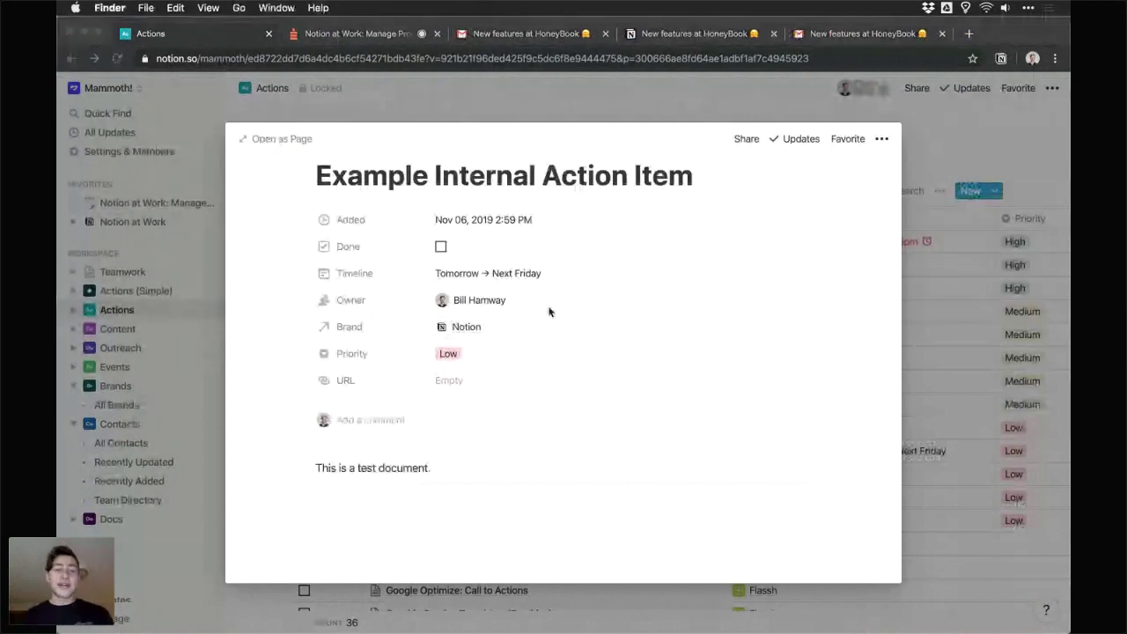
pyautogui.press('super+Tab')
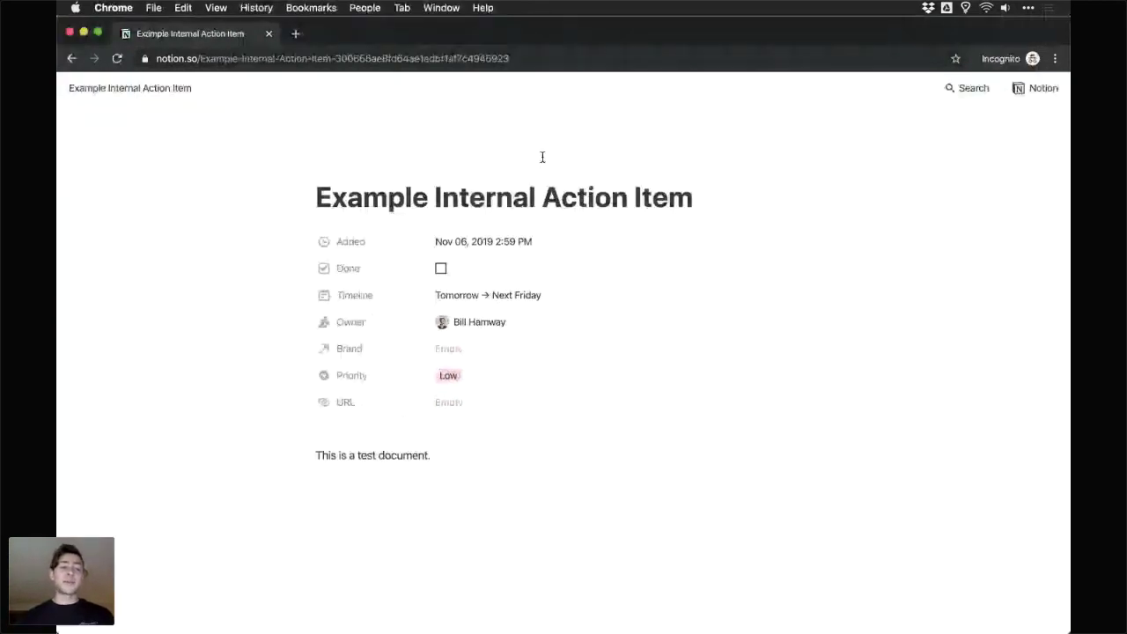
pyautogui.scroll(1, 352, 196)
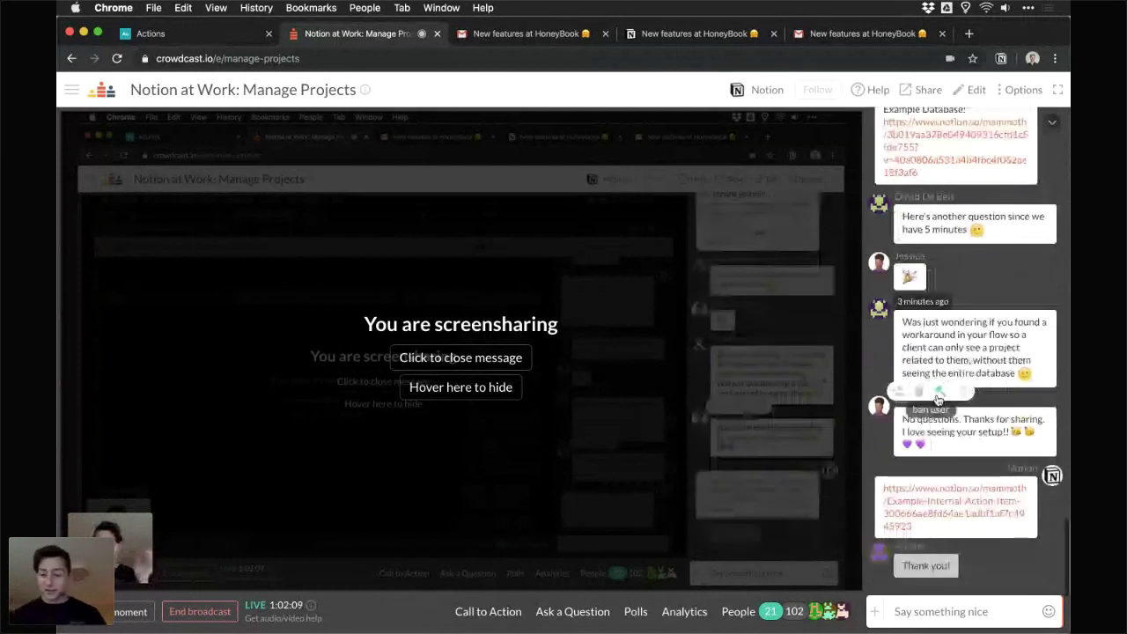
# - Post the host's contact e-mail address in the Crowdcast chat, then switch to the Notion Actions tab
pyautogui.click(1004, 622)
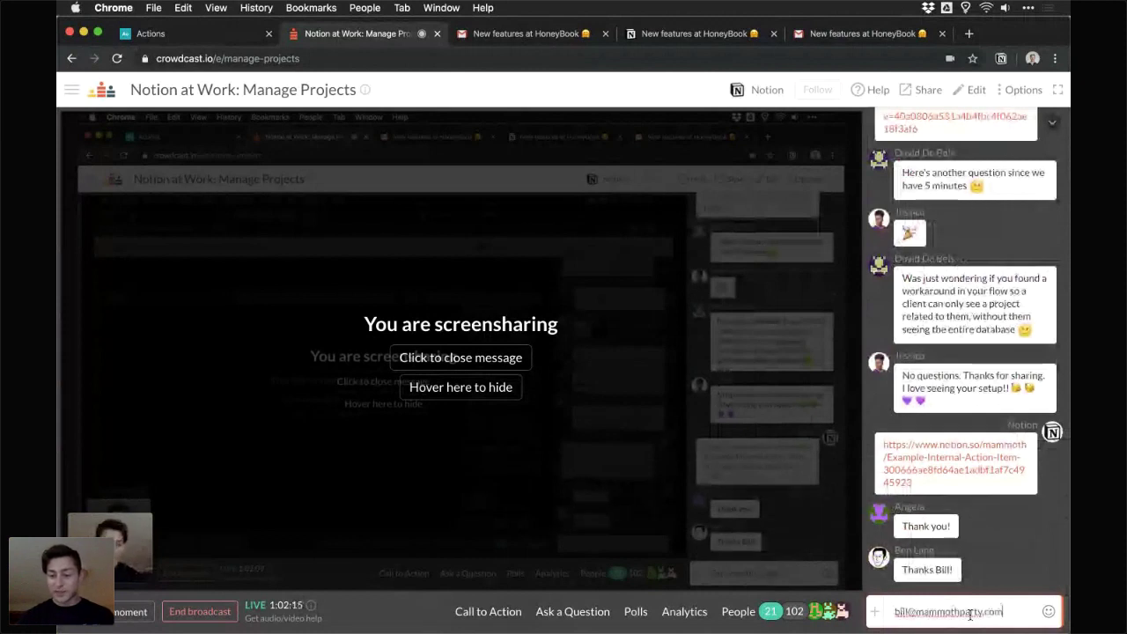
pyautogui.press('Return')
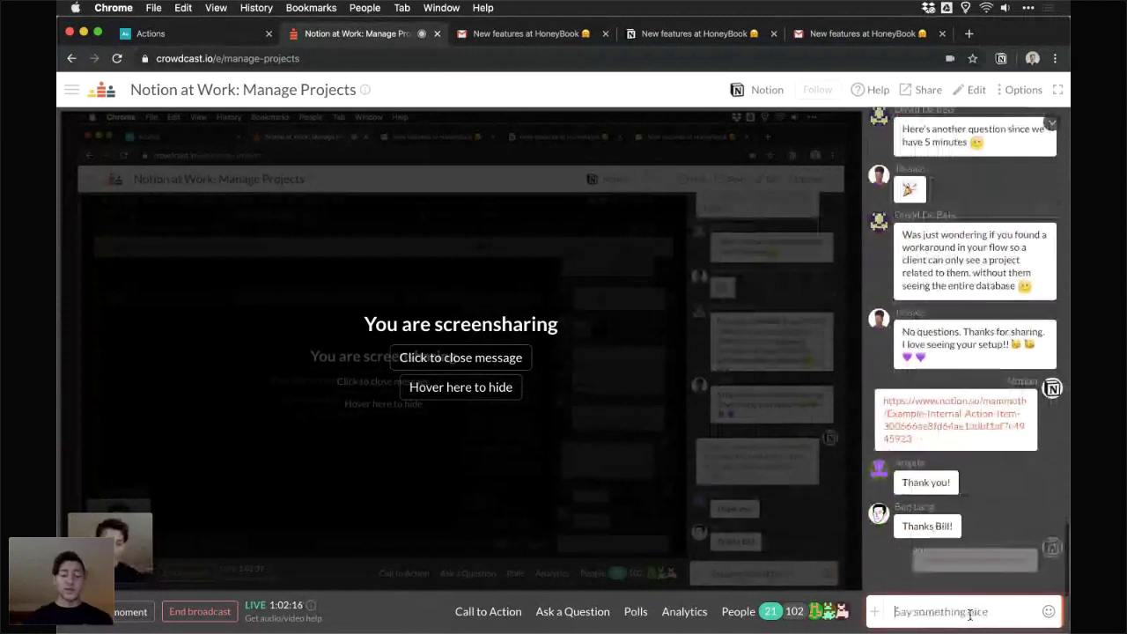
pyautogui.moveTo(1015, 438)
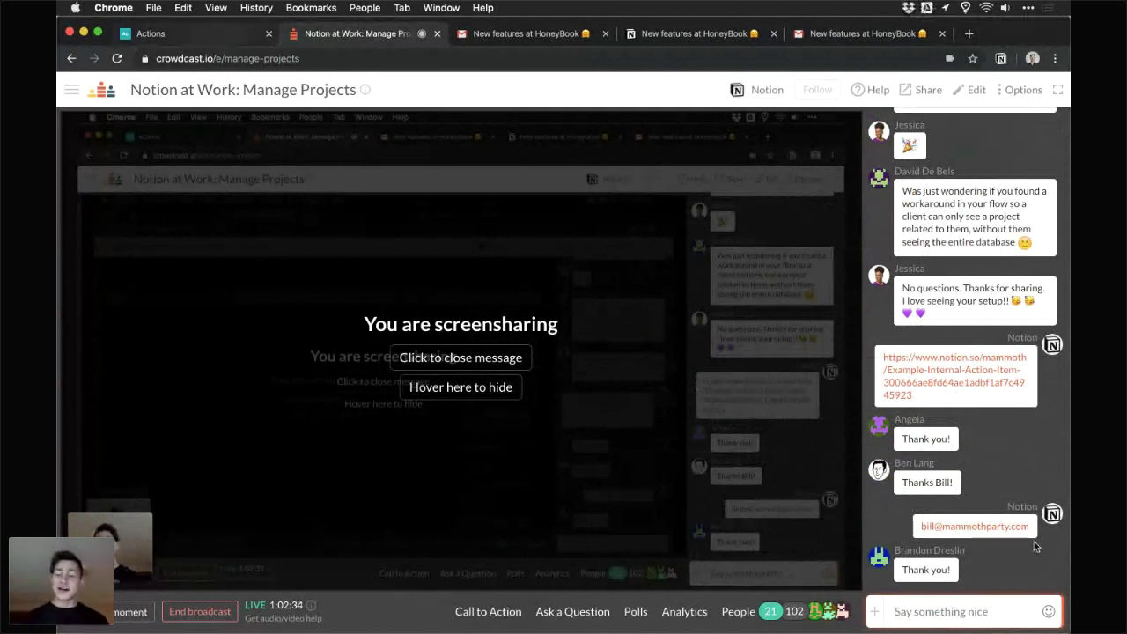
pyautogui.hotkey('ctrl', 'shift', 'Tab')
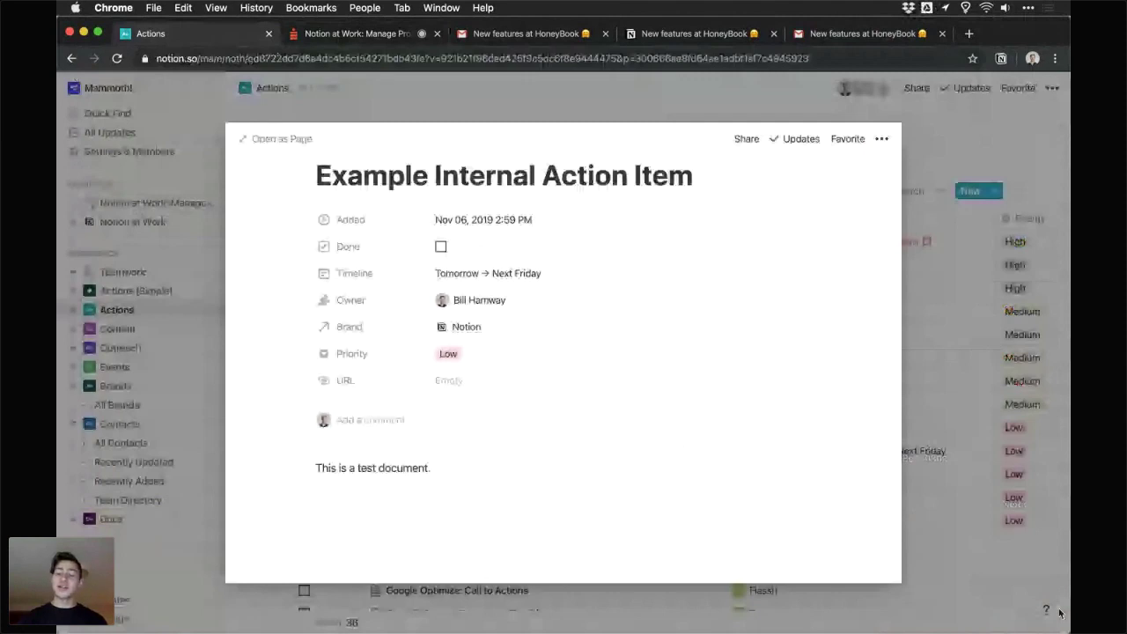
# - Close the action item preview, start Notion's Chat with Us support, and return to Crowdcast
pyautogui.click(1059, 613)
pyautogui.click(1046, 609)
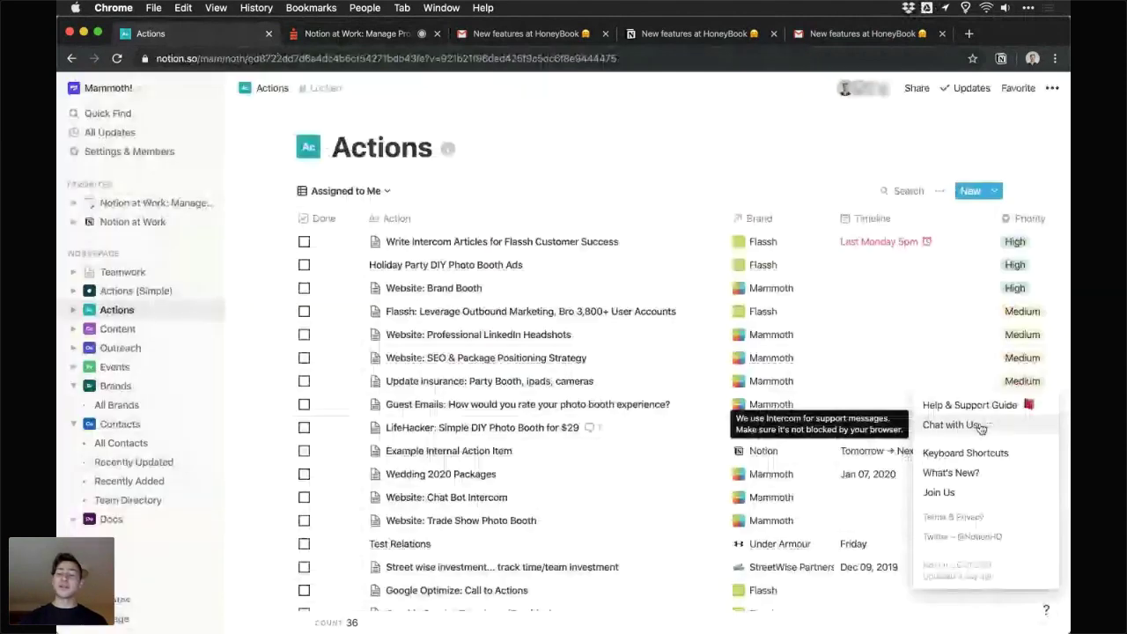
pyautogui.click(978, 426)
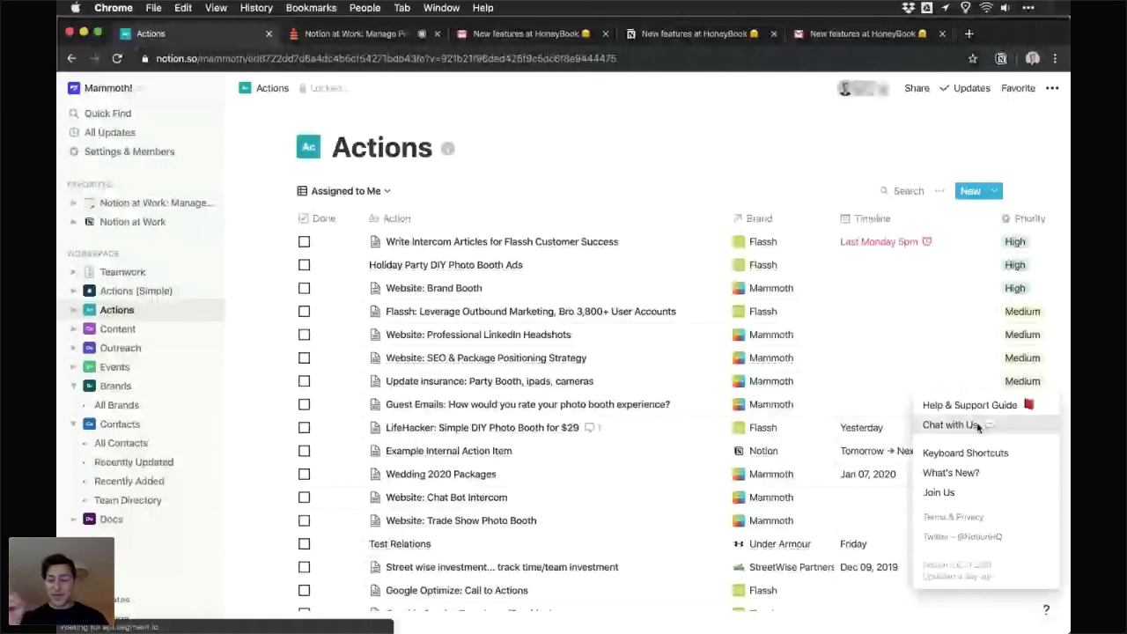
pyautogui.hotkey('ctrl', 'Tab')
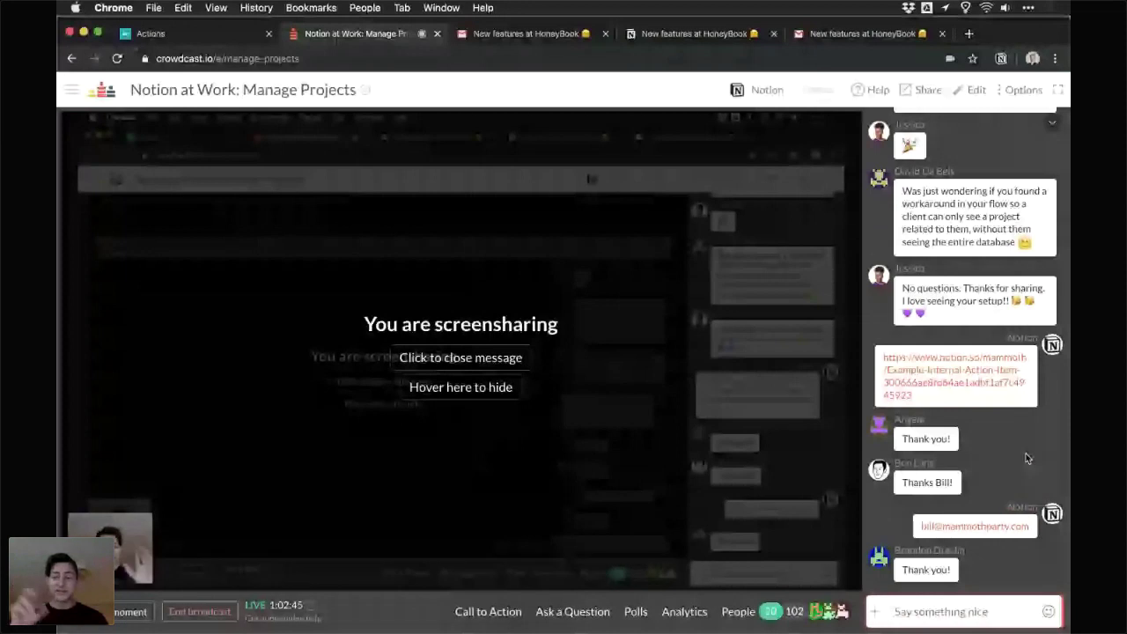